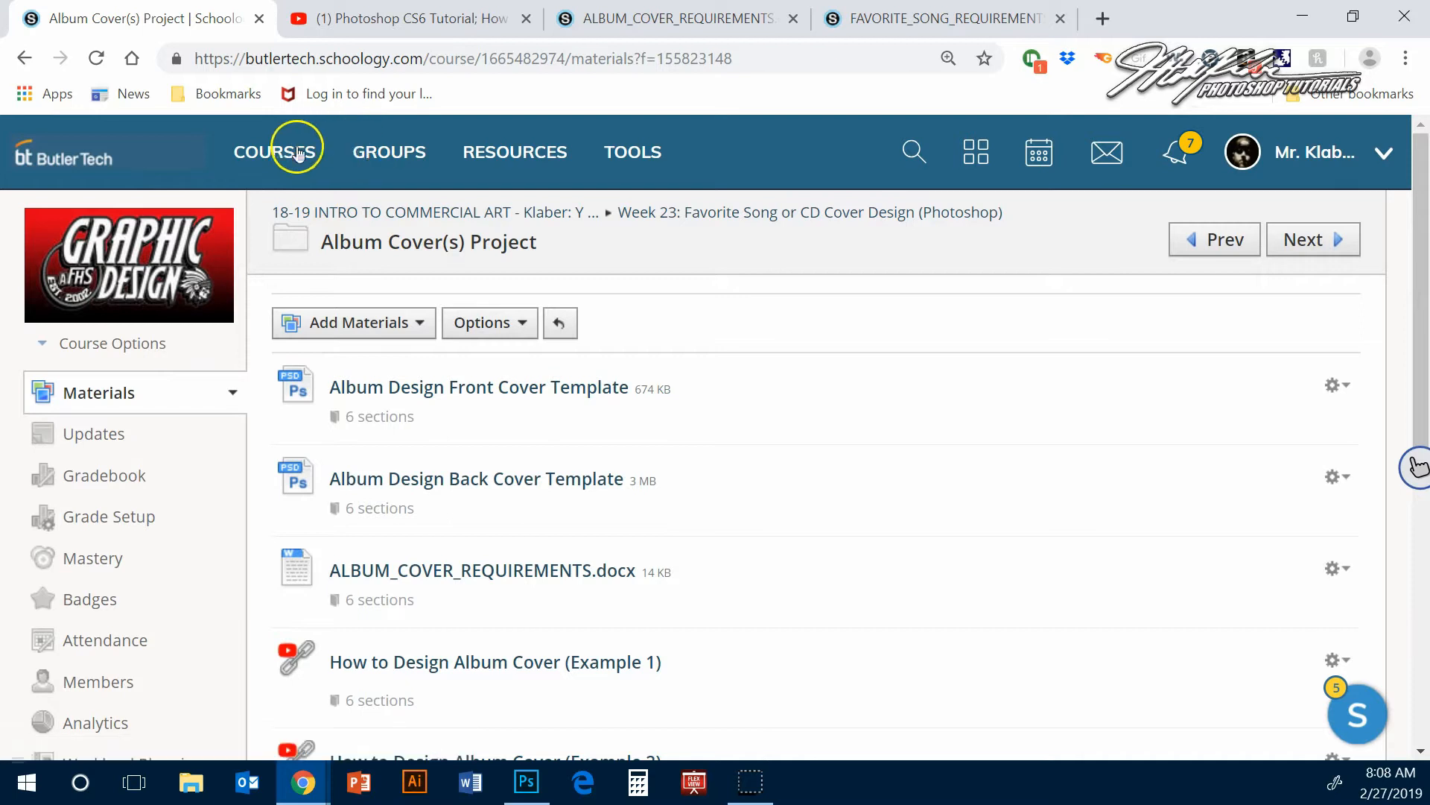
- Open the Week 23: Favorite Song or CD Cover Design (Photoshop) folder in the 18-19 INTRO TO COMMERCIAL ART course
click(263, 149)
click(243, 610)
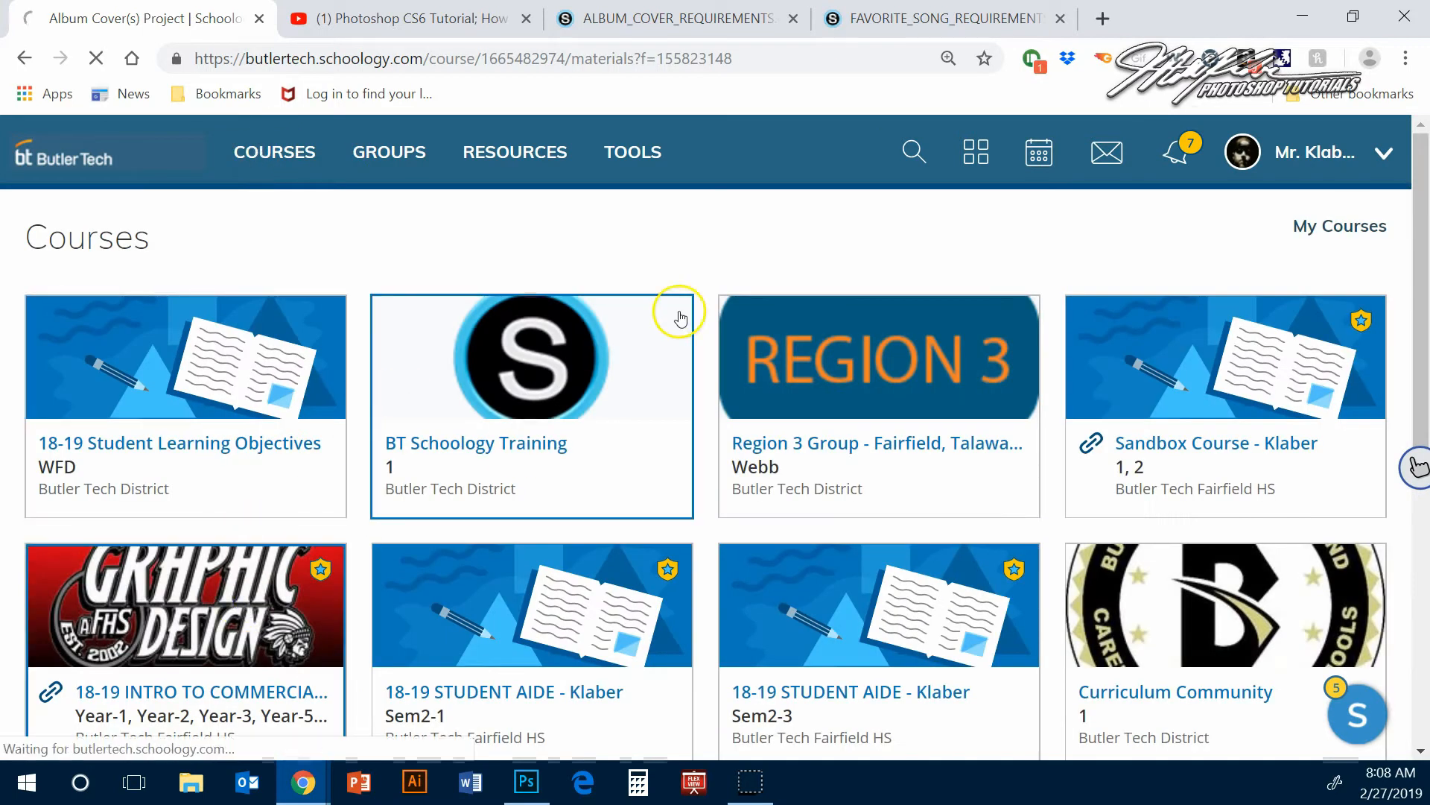
scroll(612, 448, down, 7)
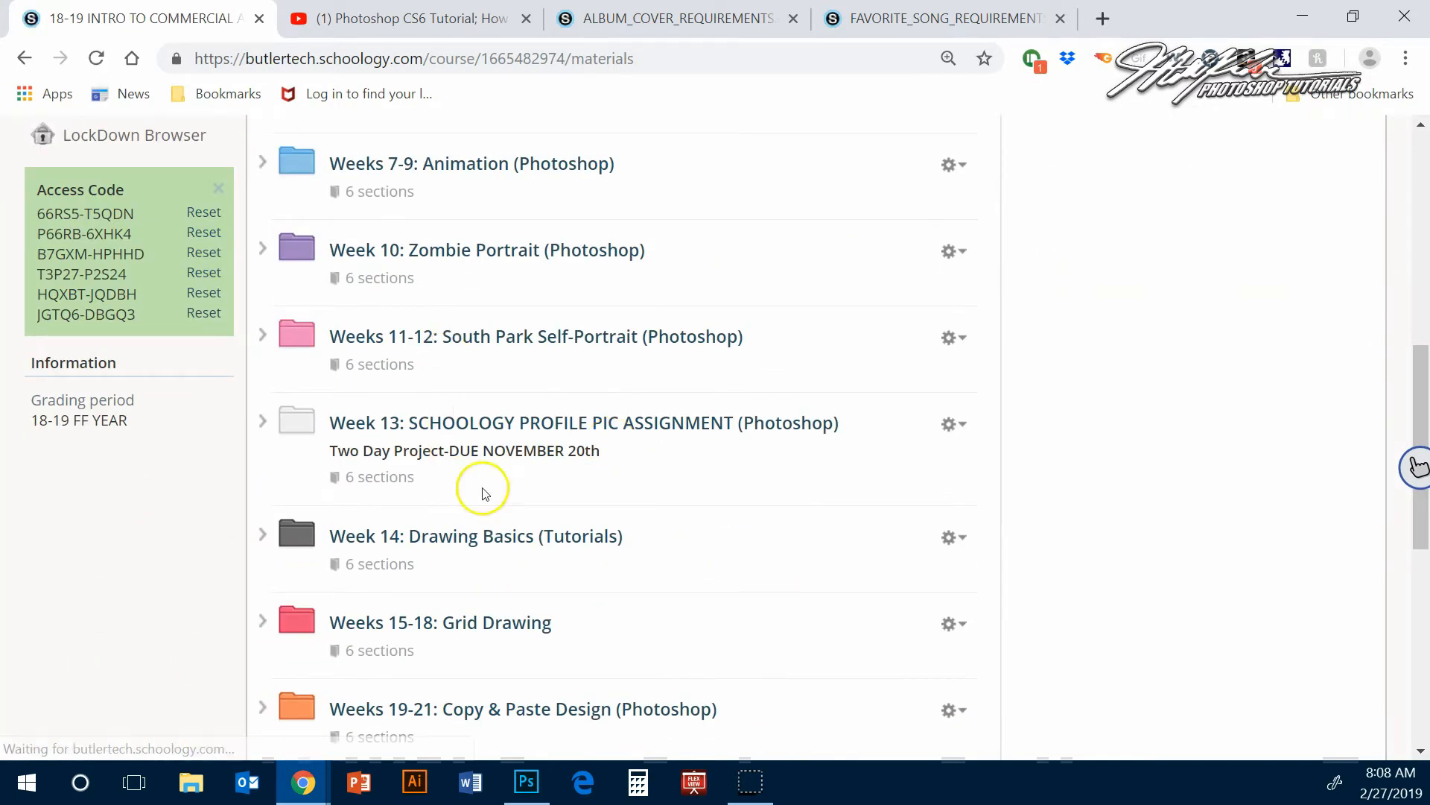
scroll(537, 540, down, 6)
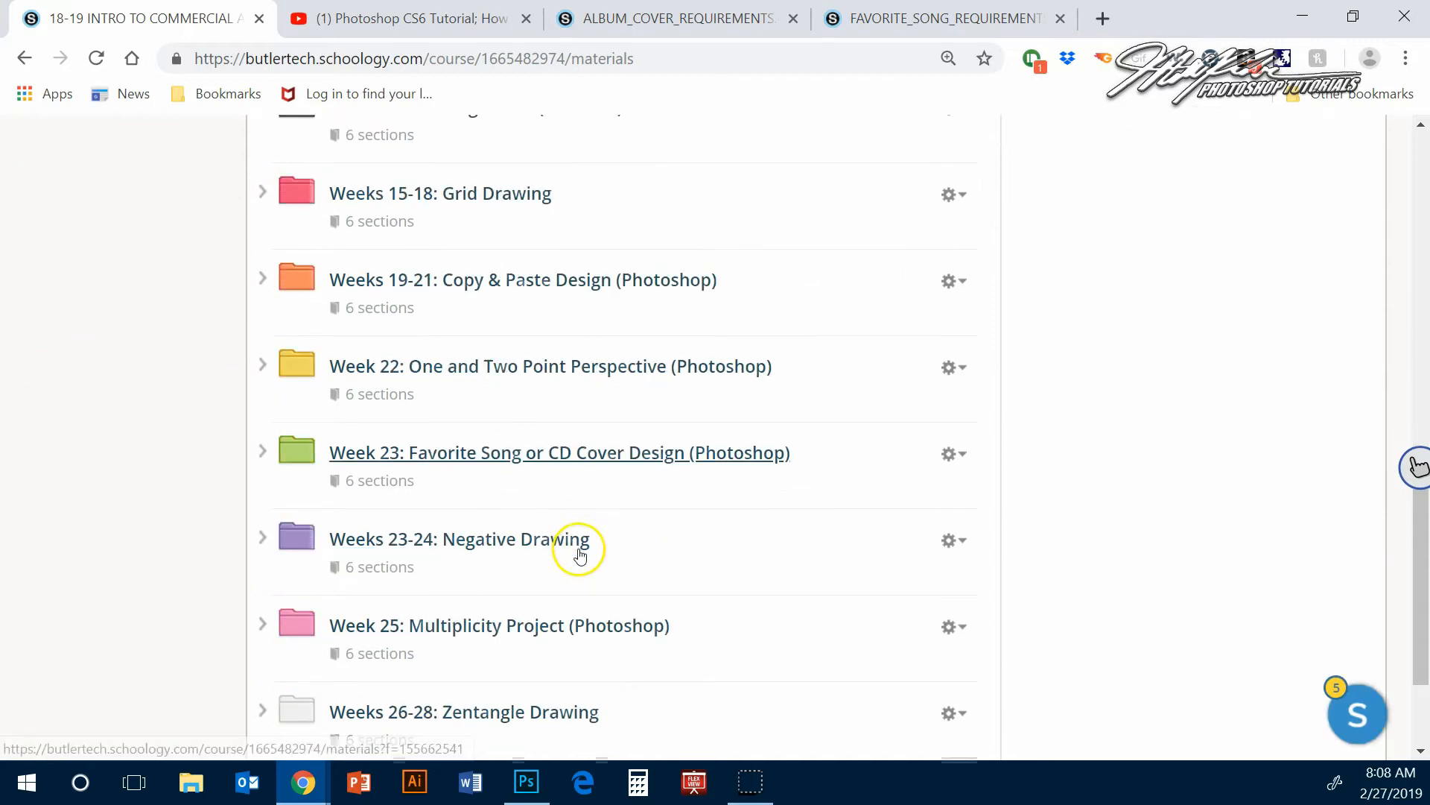
click(486, 429)
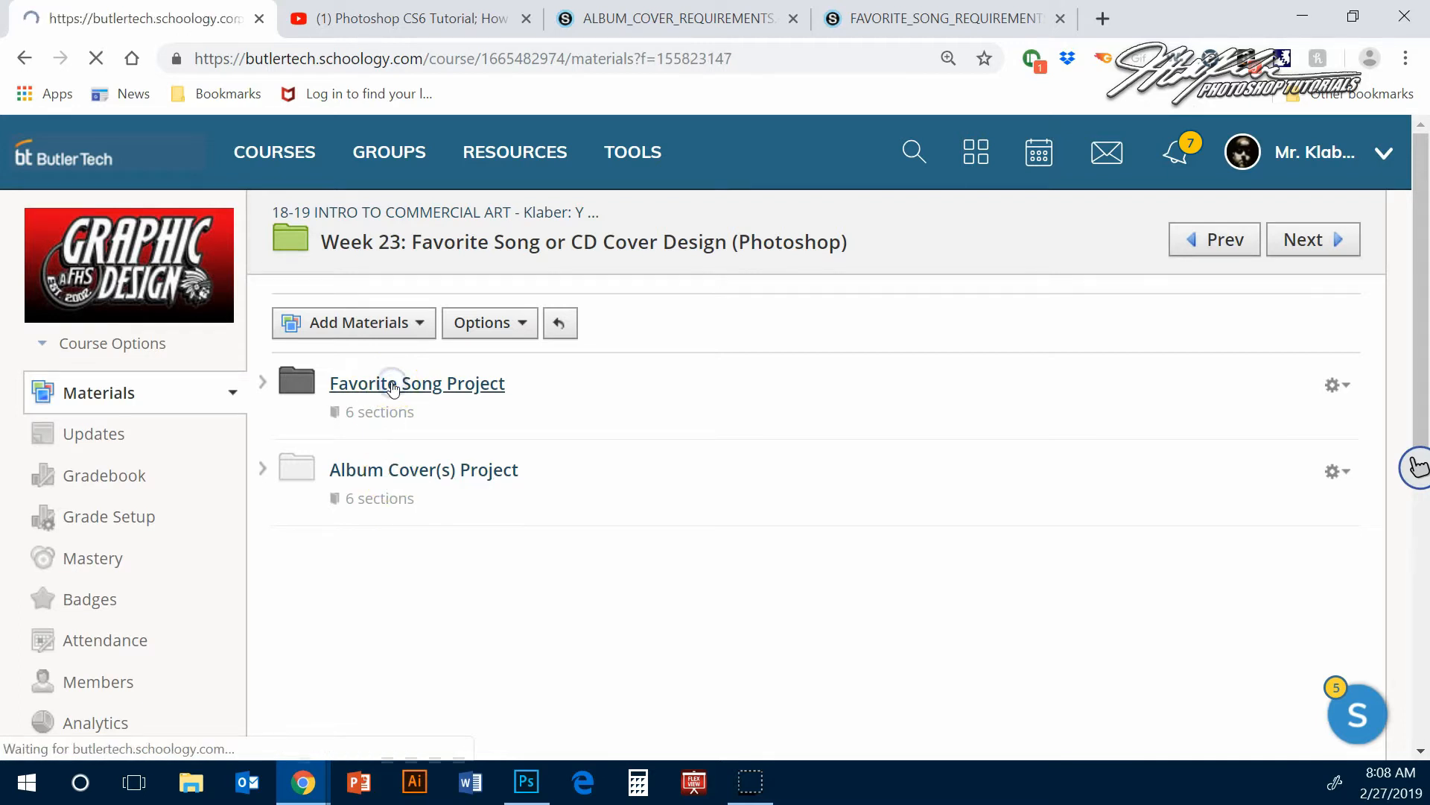
- Download the Favorite Song Template from the Favorite Song Project folder and open the PSD in Photoshop
scroll(596, 410, down, 2)
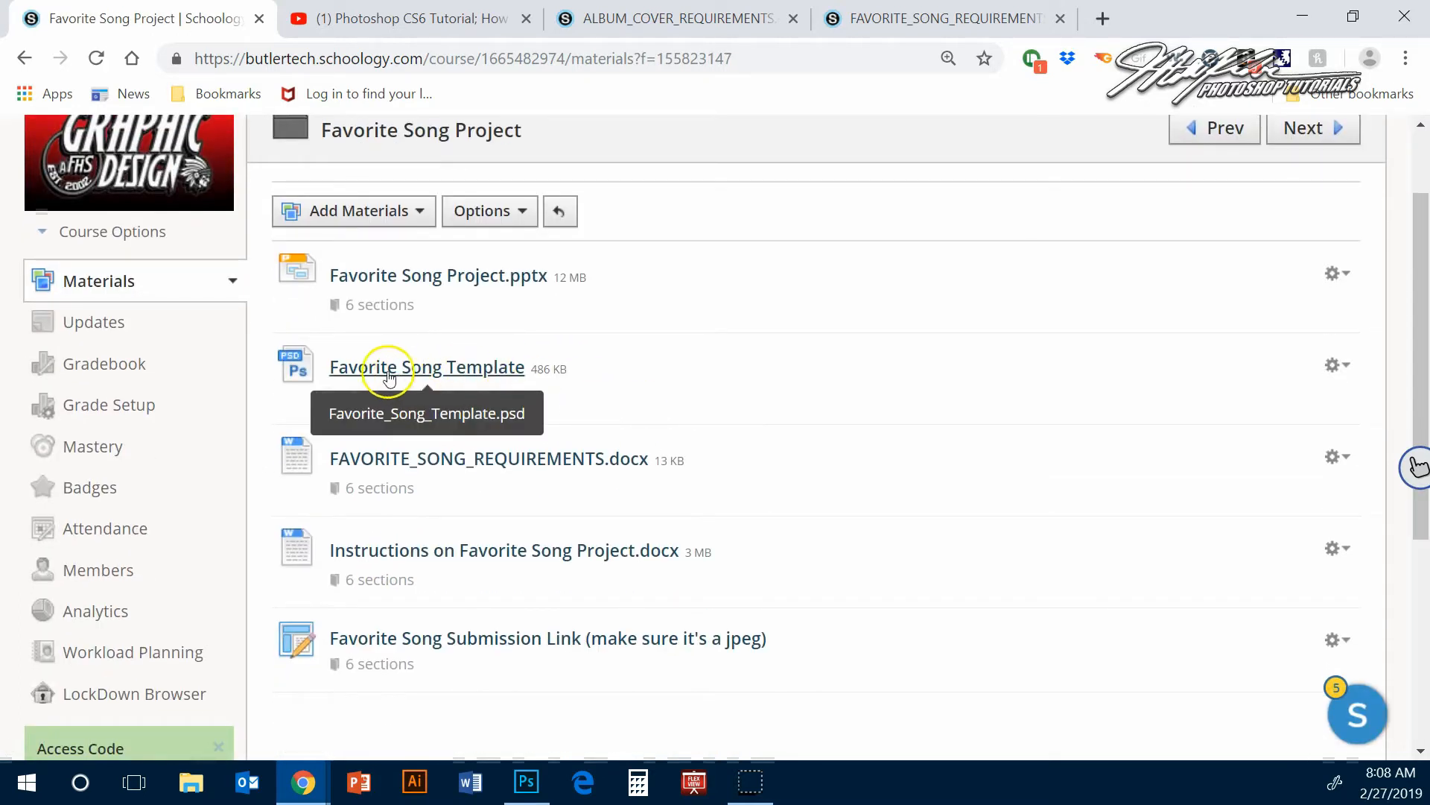
click(457, 365)
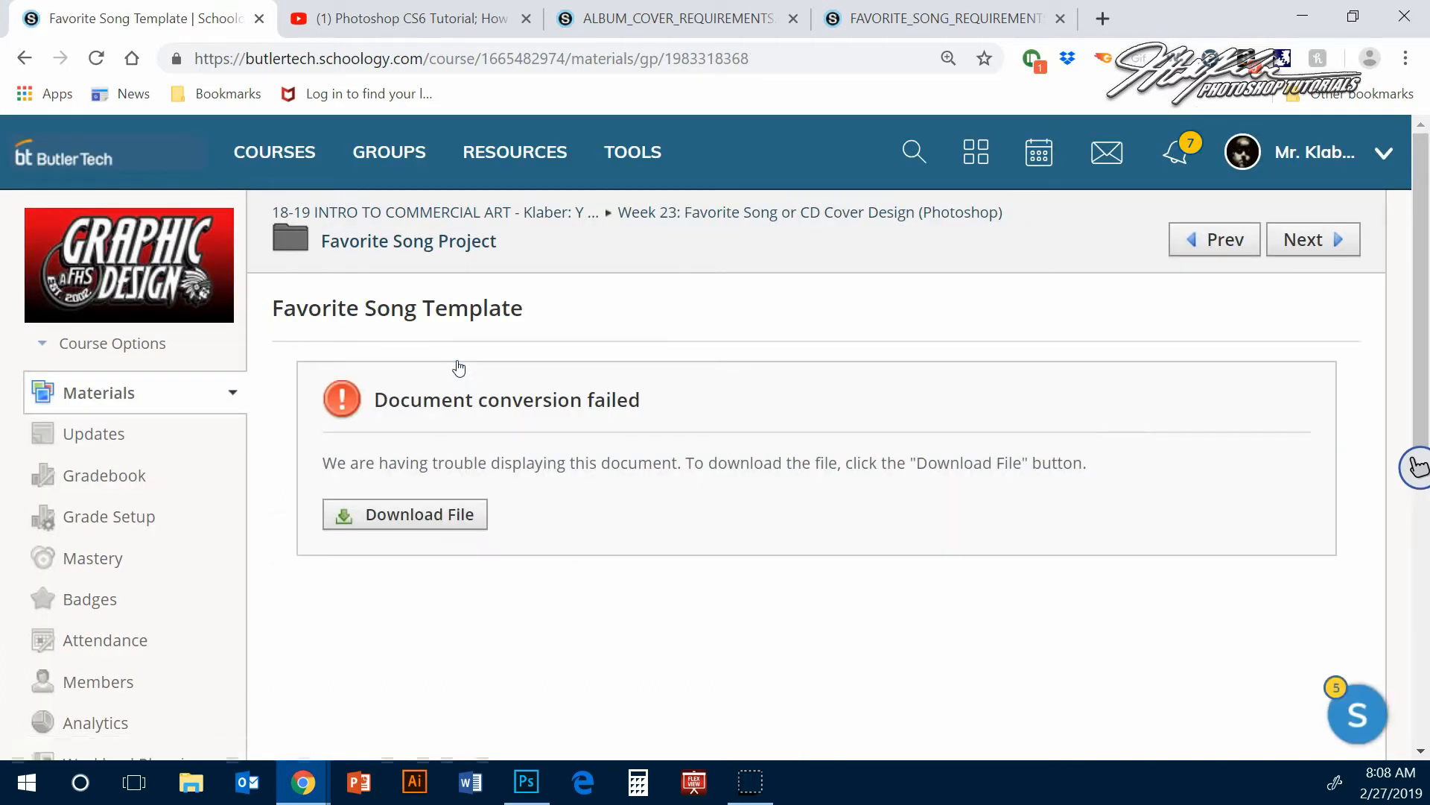
click(412, 514)
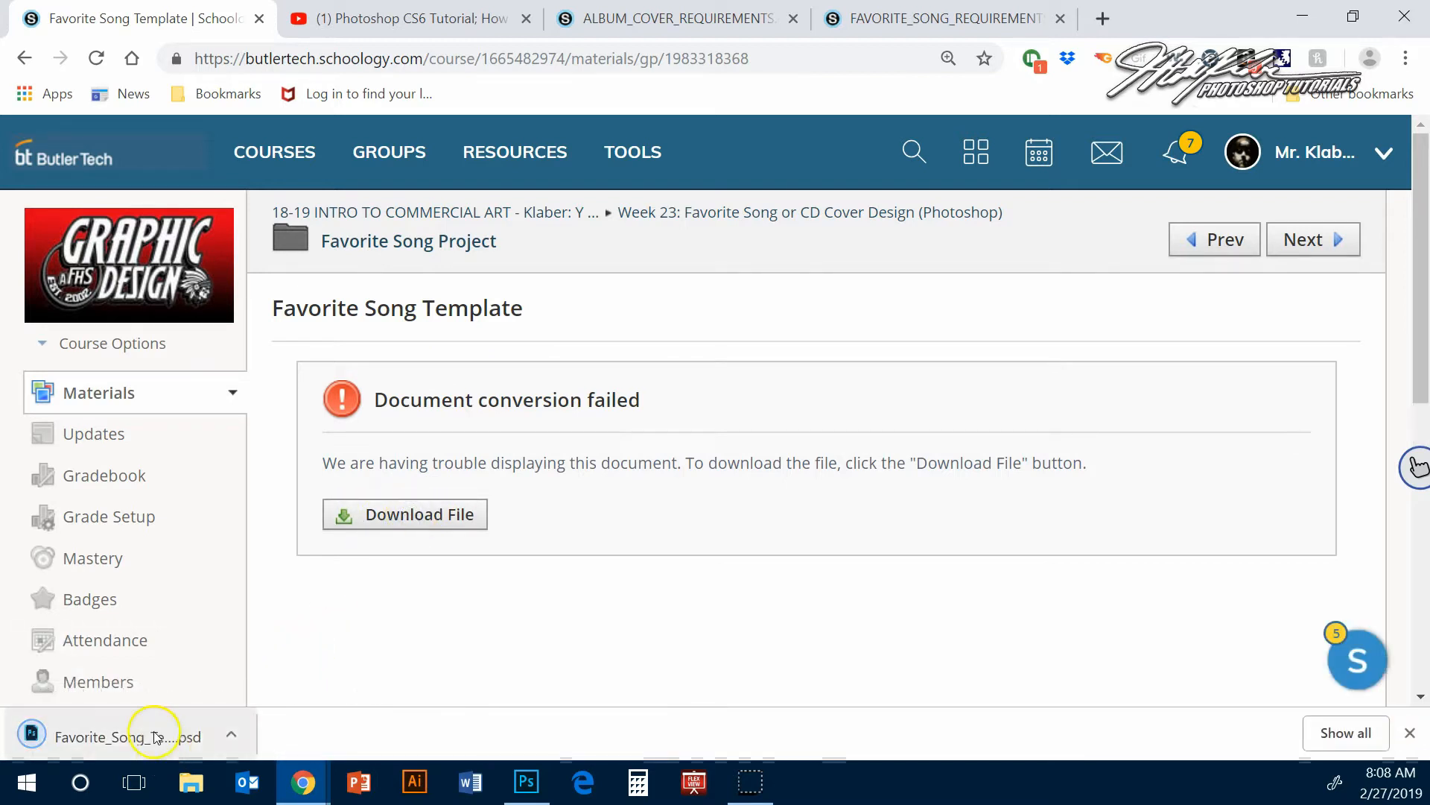
click(156, 738)
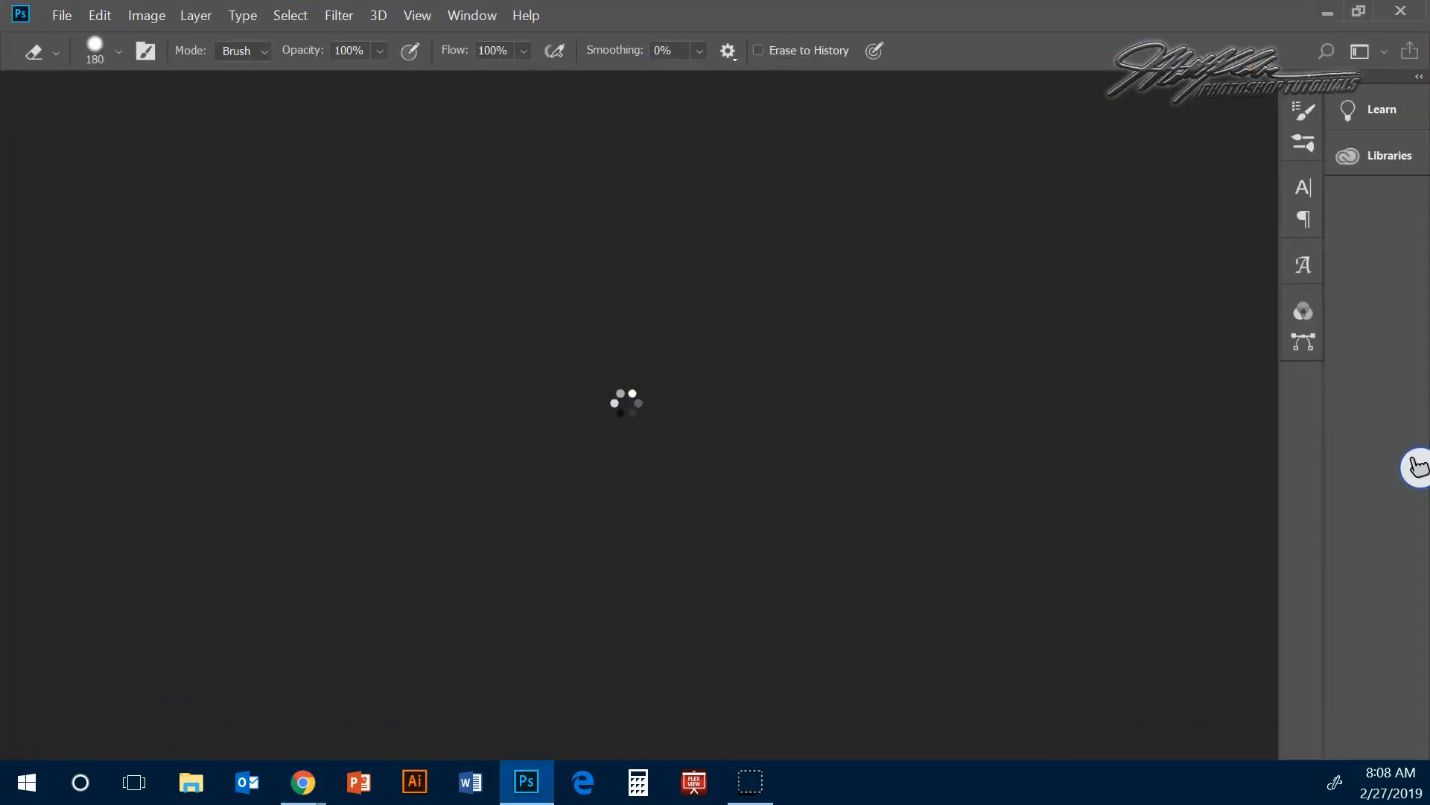
click(599, 386)
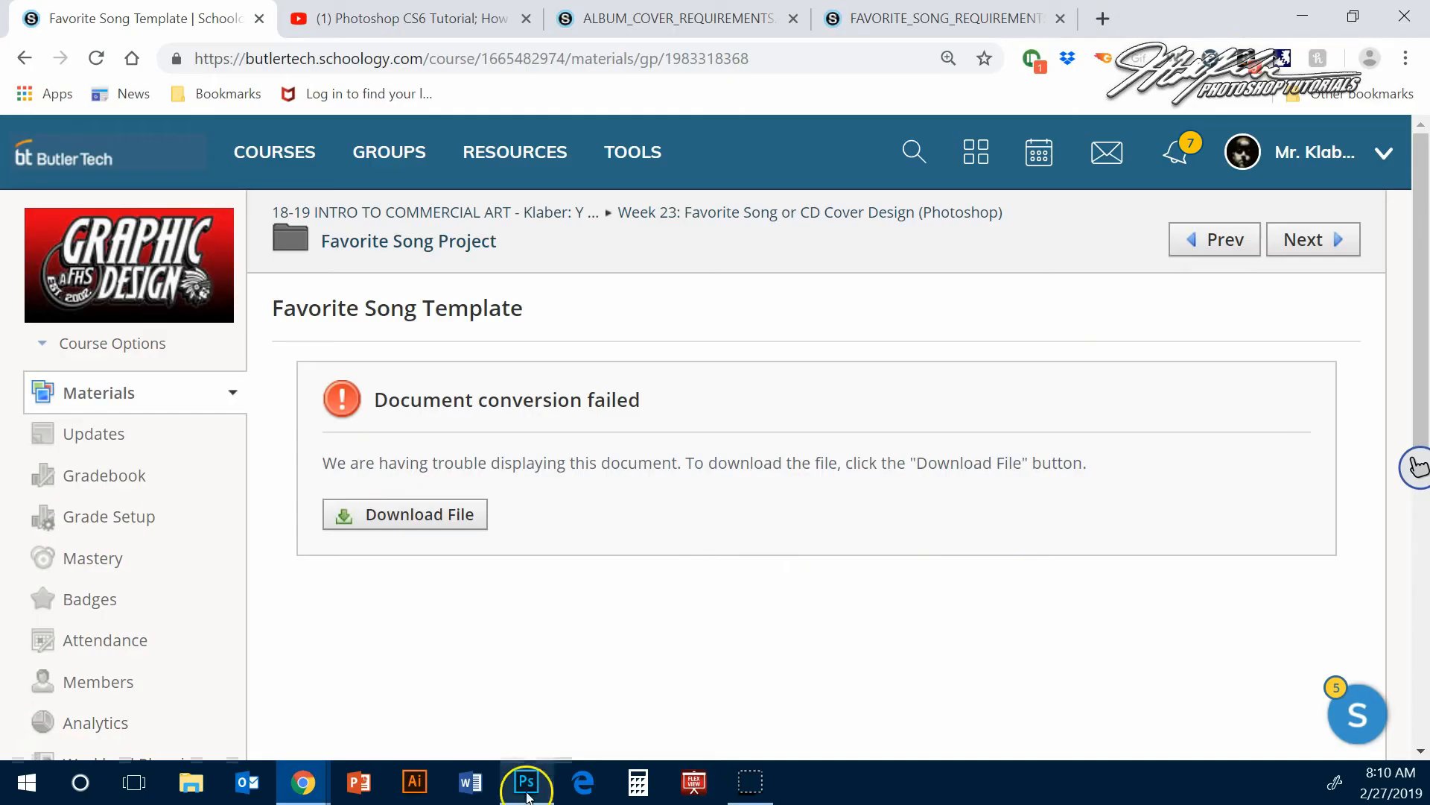
- Clear the windows to reach the desktop and open the Die Born Lyrics document from the favorite song folder
click(526, 783)
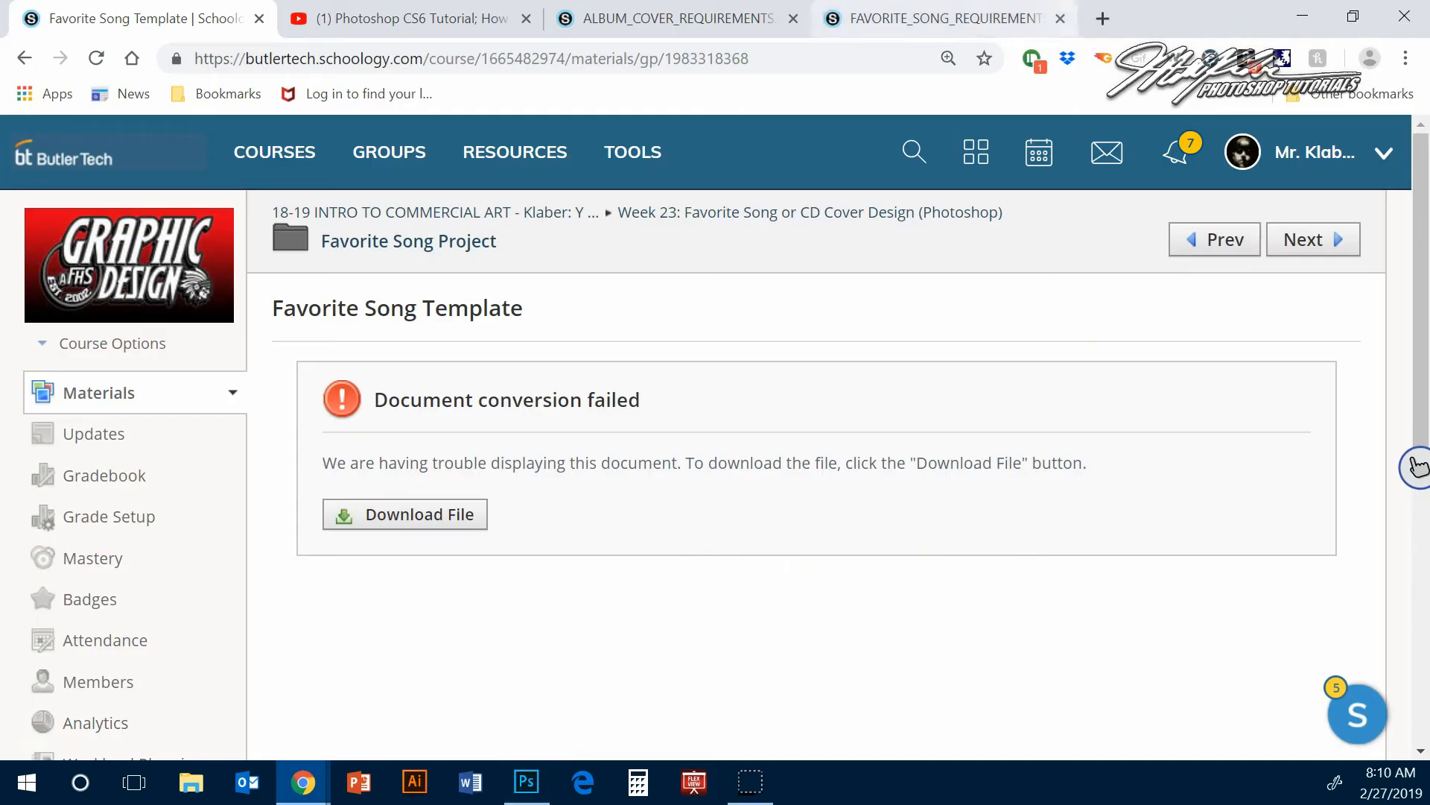
click(1301, 16)
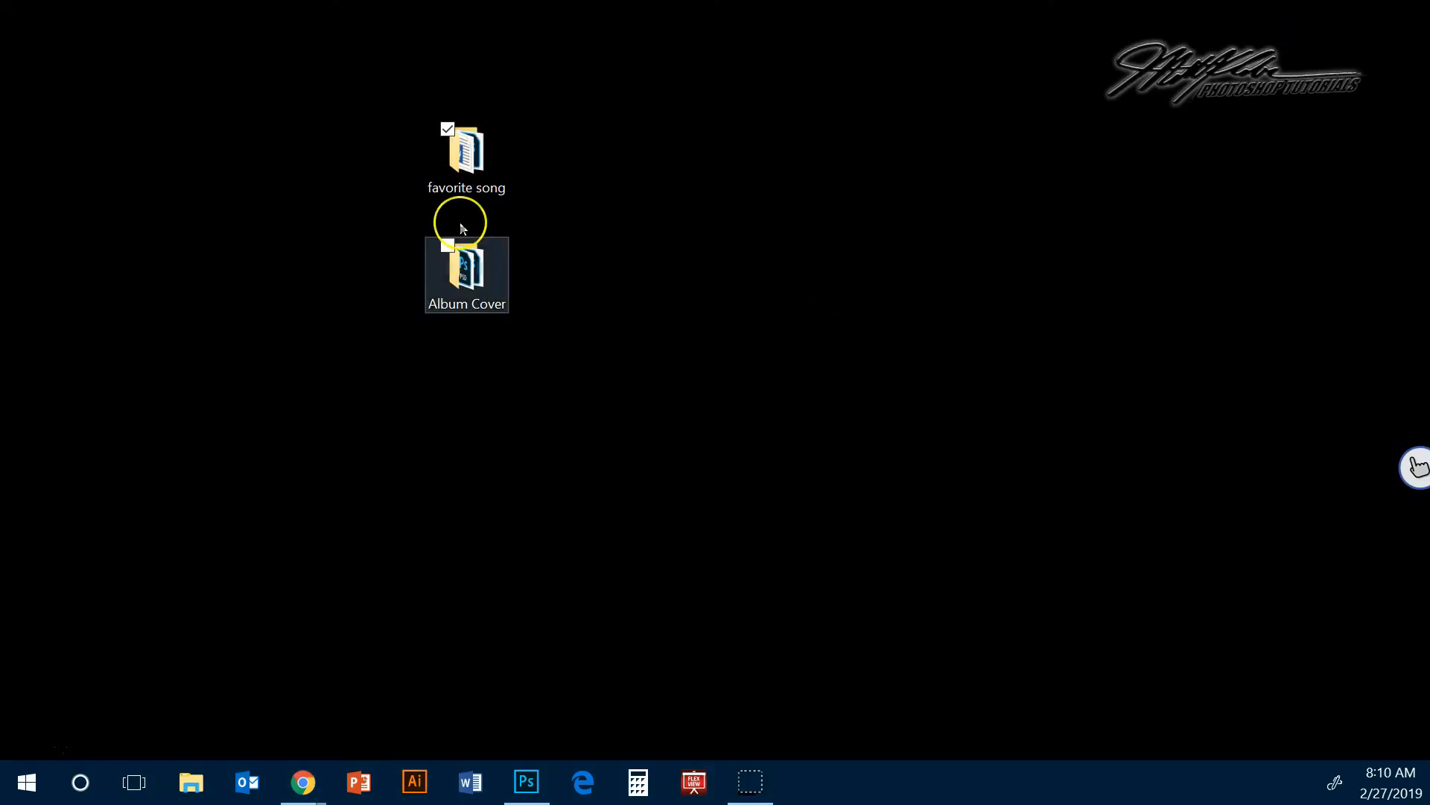
double_click(468, 158)
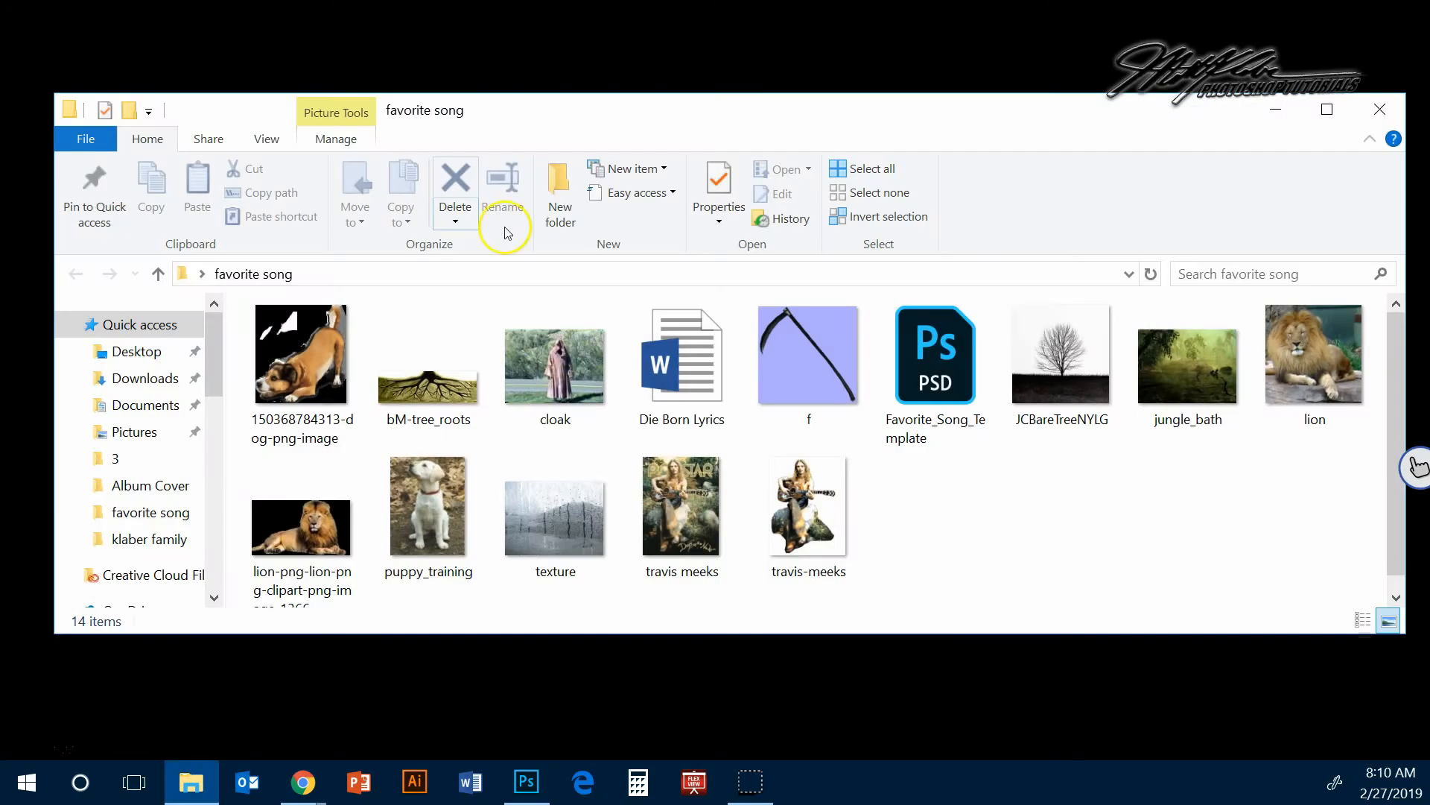
double_click(703, 363)
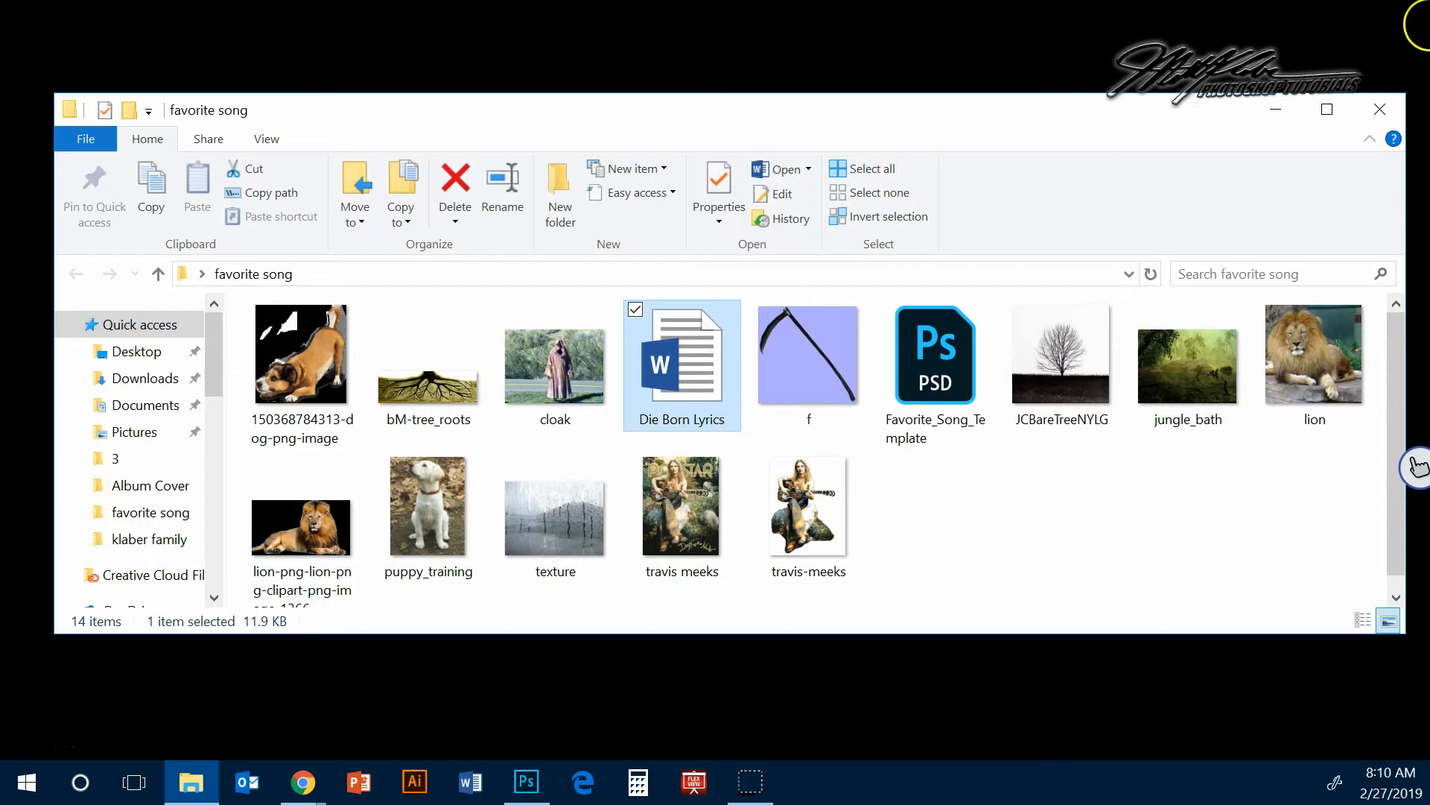
drag(1194, 109, 1423, 406)
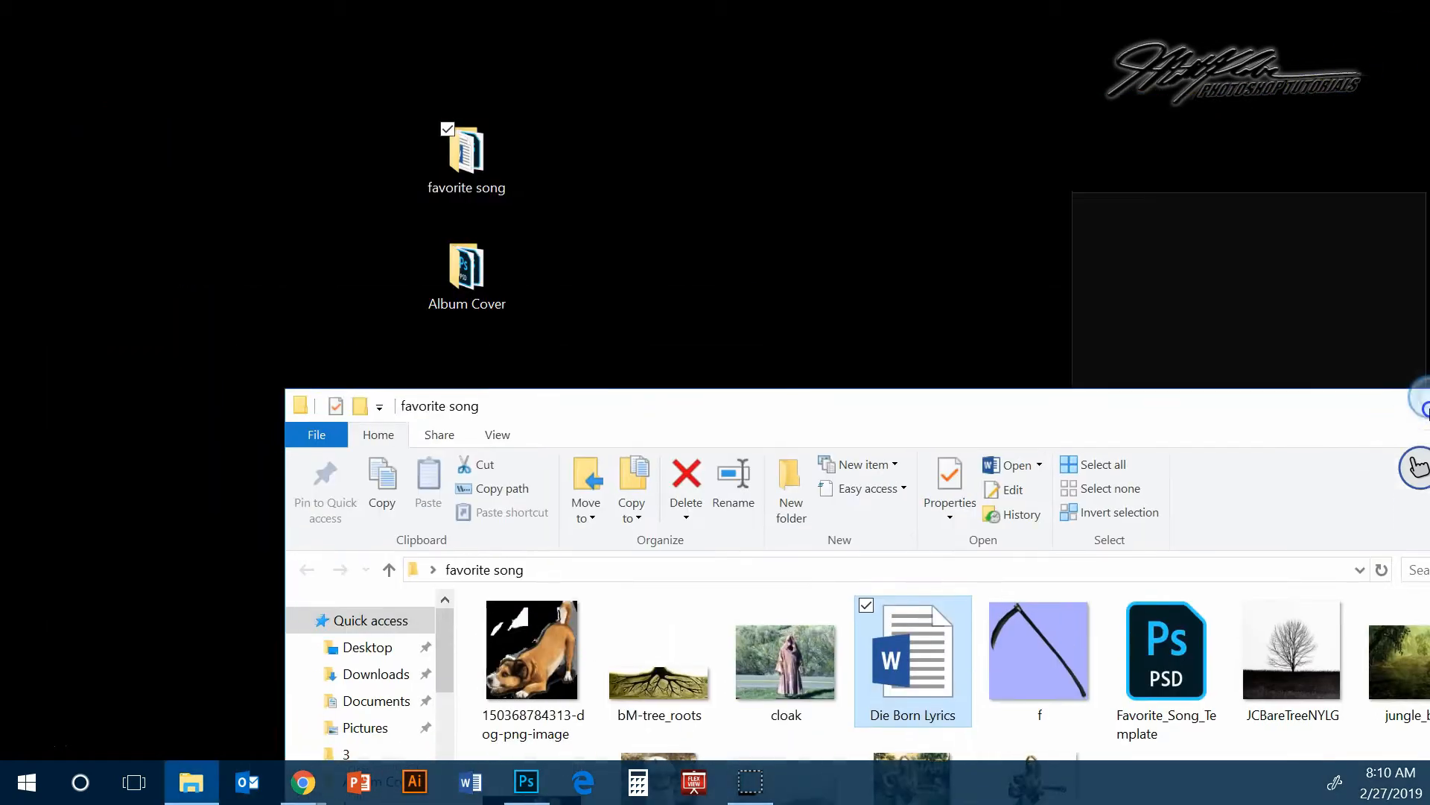
drag(1419, 466, 1429, 465)
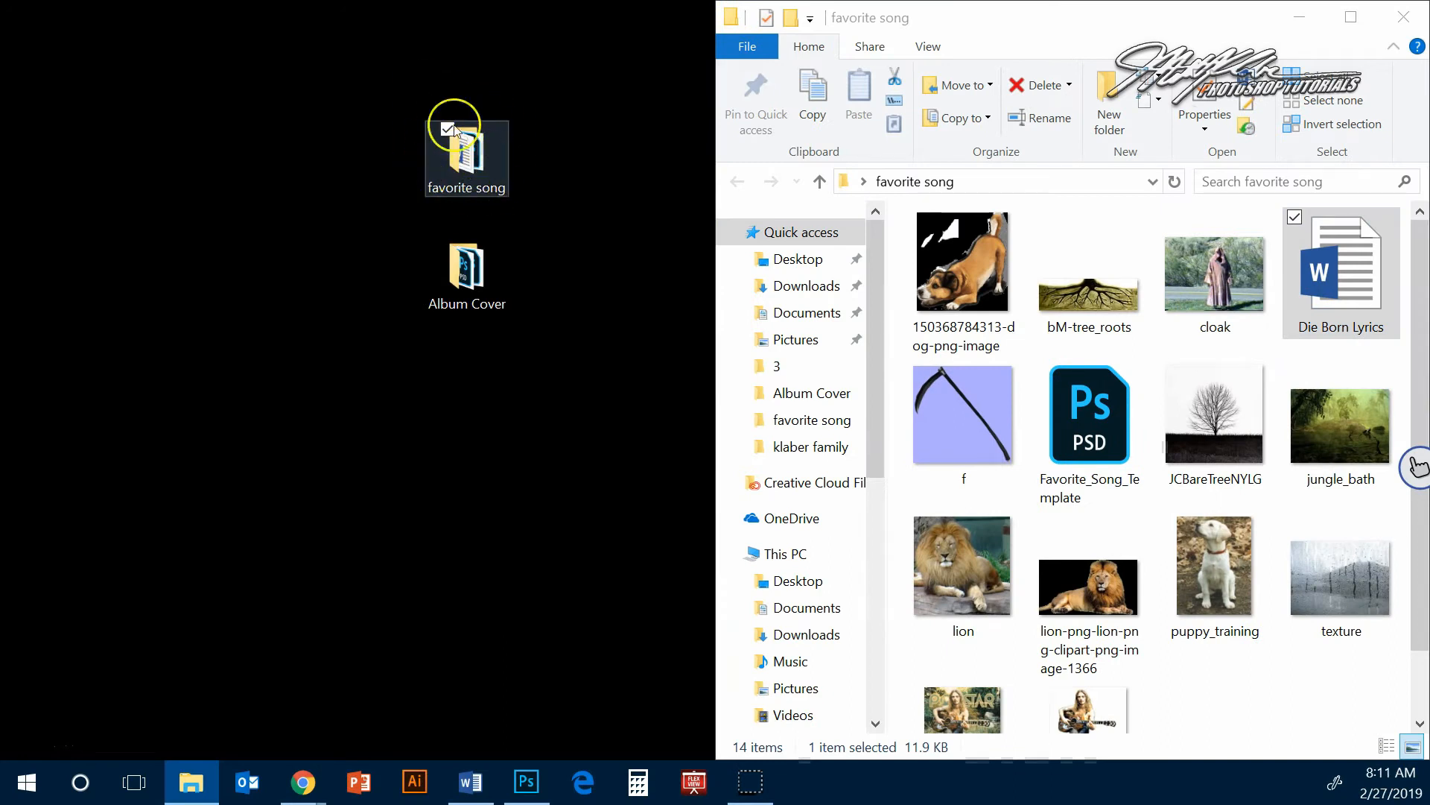
drag(1113, 21, 895, 22)
click(1089, 22)
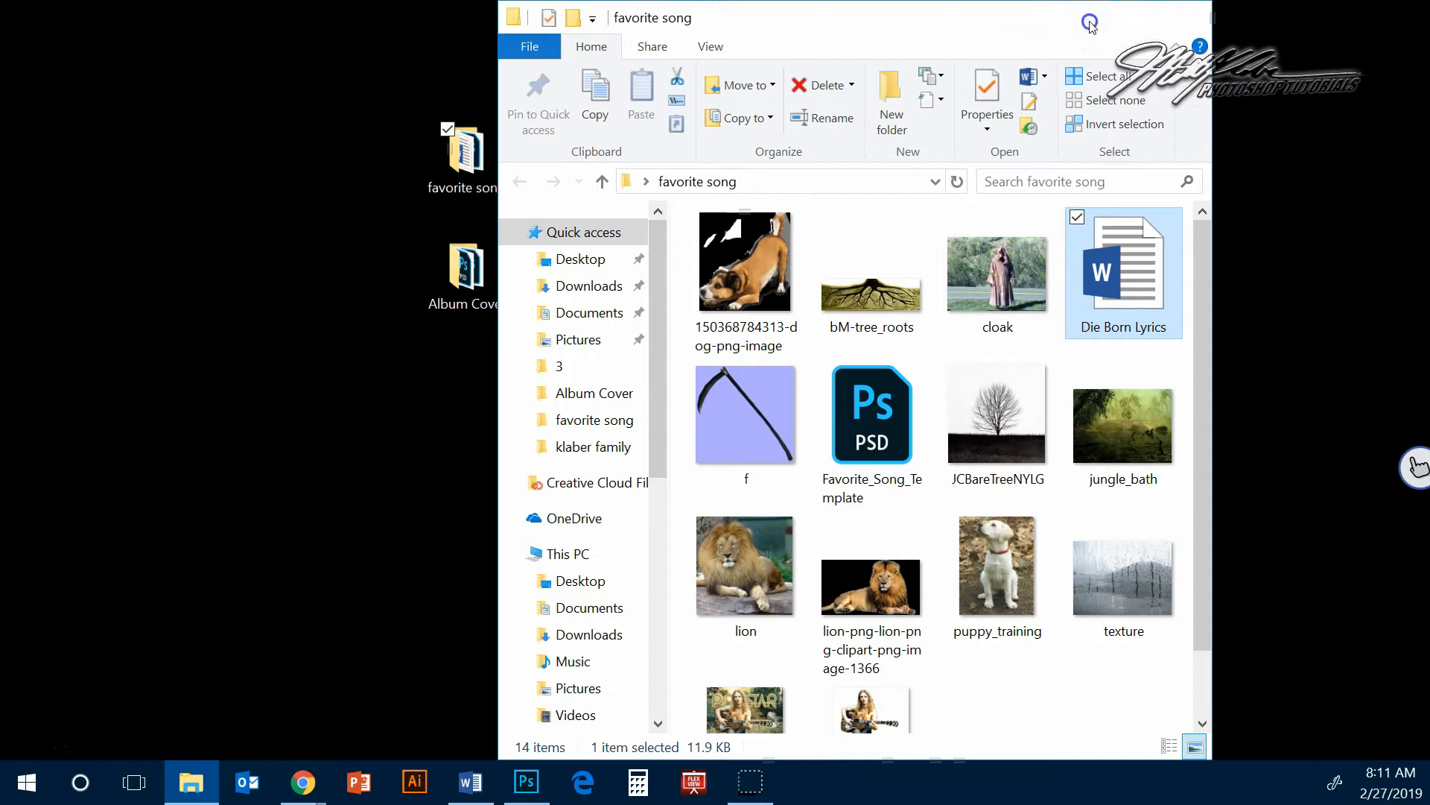
key(super+Right)
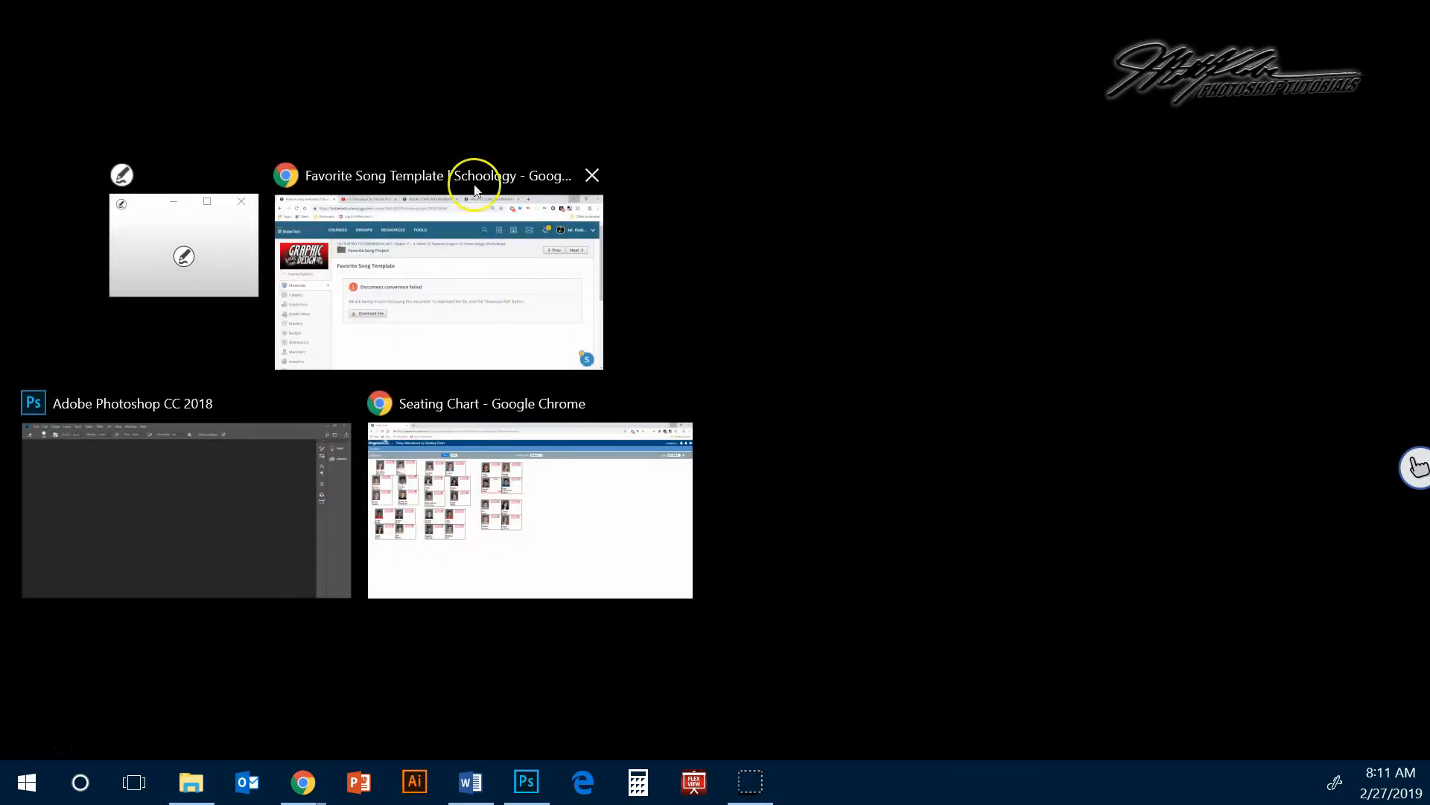
click(645, 332)
- Examine the contents of the Album Cover folder on the desktop, then minimize its window
click(449, 247)
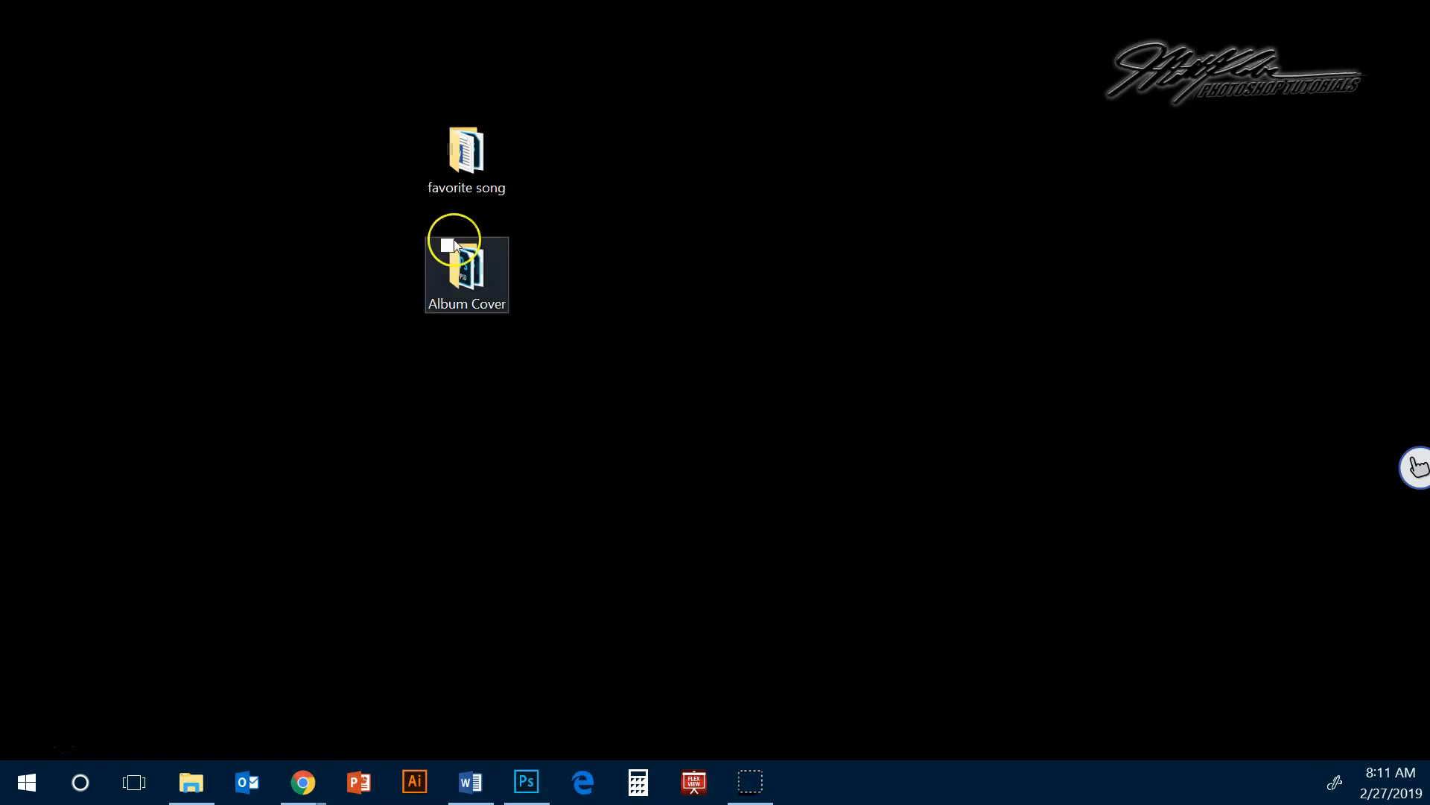
double_click(477, 275)
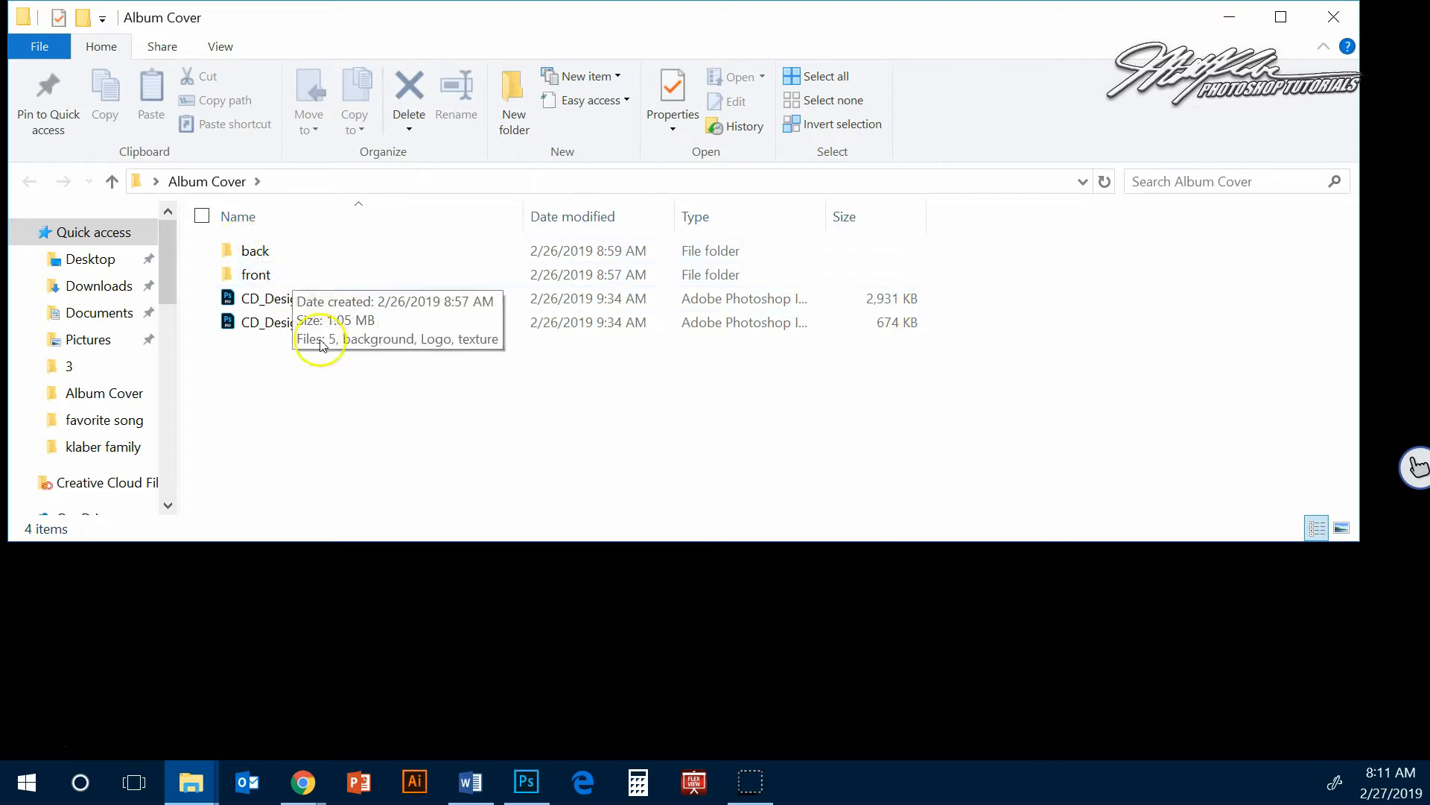
click(1232, 19)
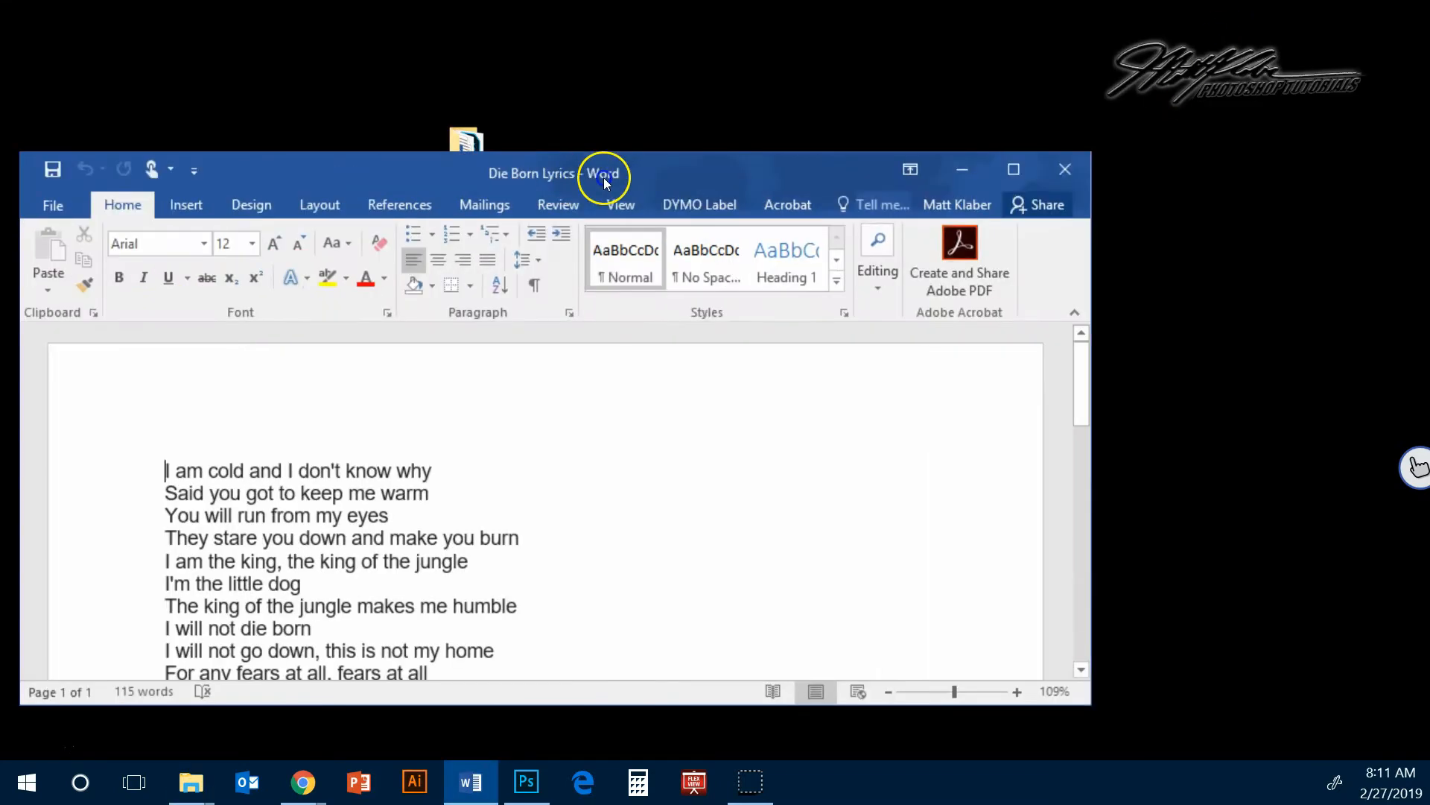
- Maximize the Die Born Lyrics document and read through the song lyrics
drag(556, 179, 833, 114)
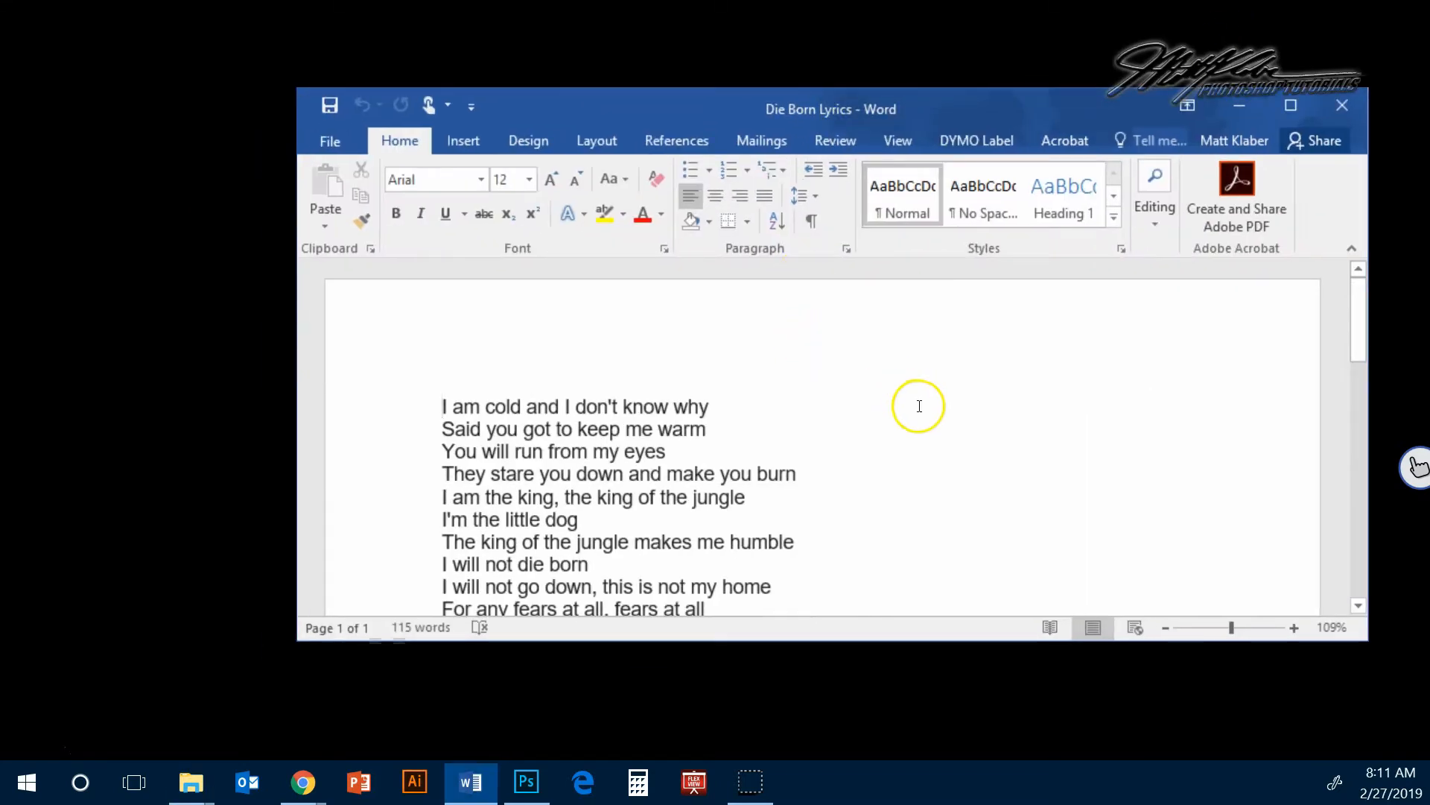
scroll(917, 406, down, 2)
click(1281, 99)
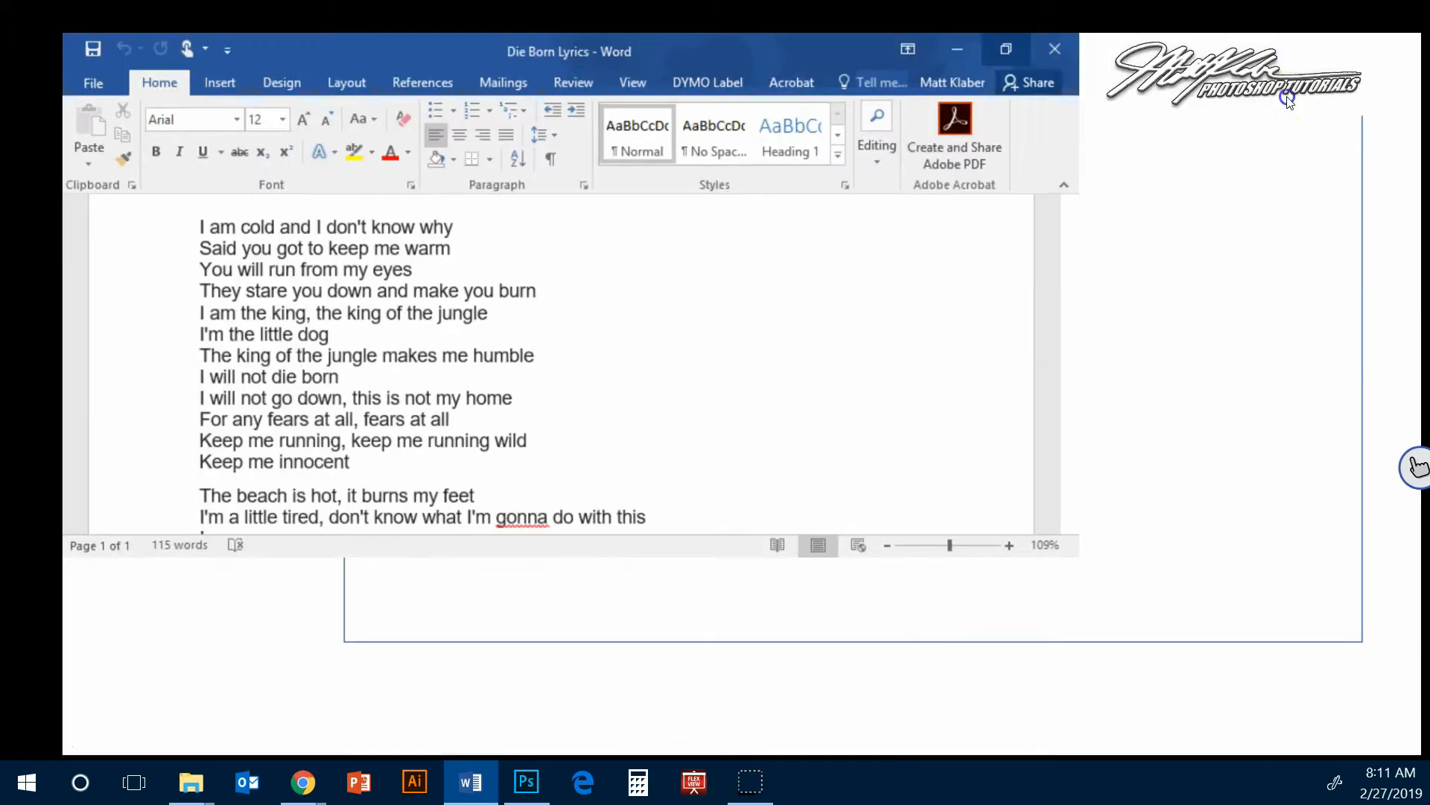
scroll(647, 368, down, 3)
scroll(645, 380, up, 6)
scroll(643, 392, down, 2)
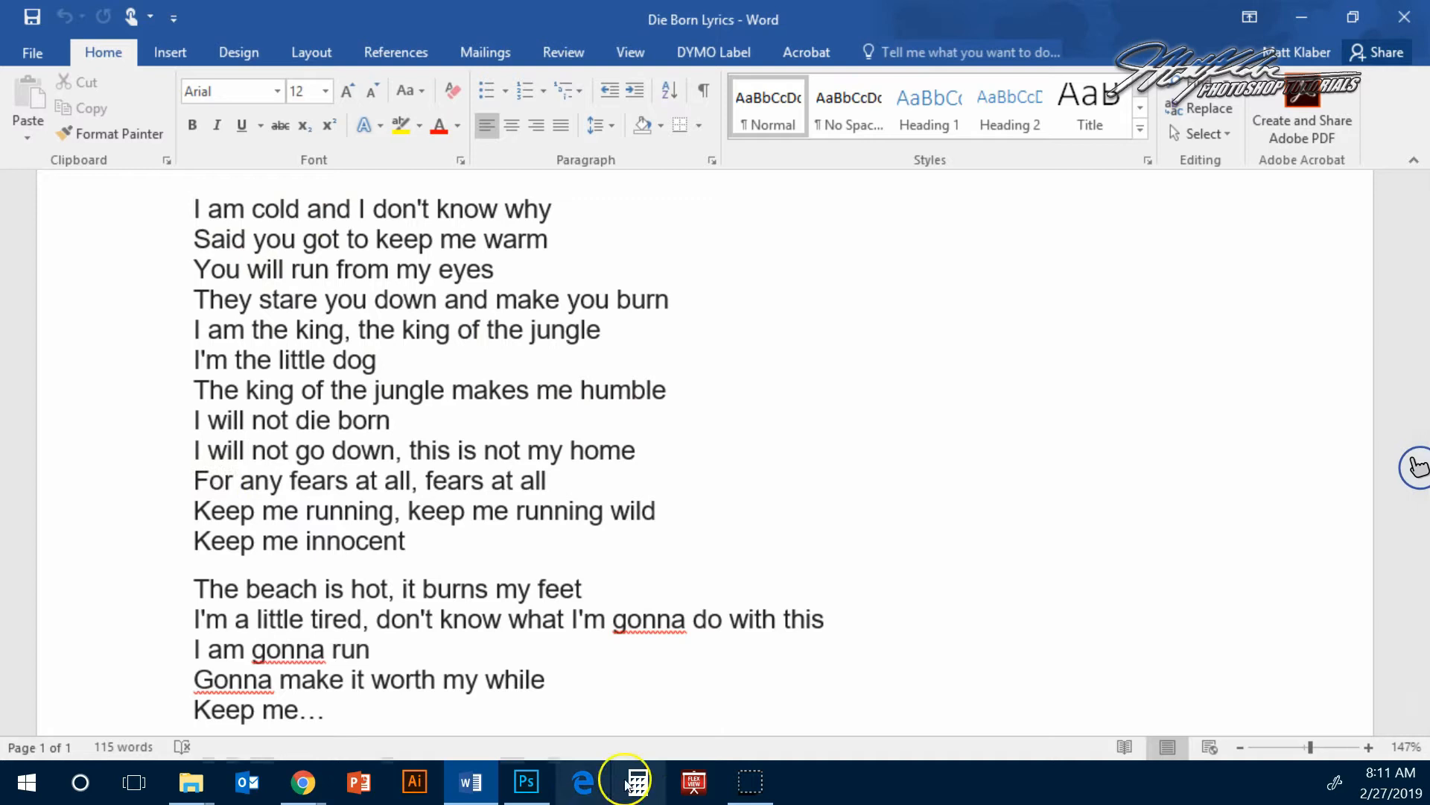
- Select the word "jungle" in two lyric lines and look at the matching jungle_bath image in the favorite song folder
drag(530, 330, 600, 330)
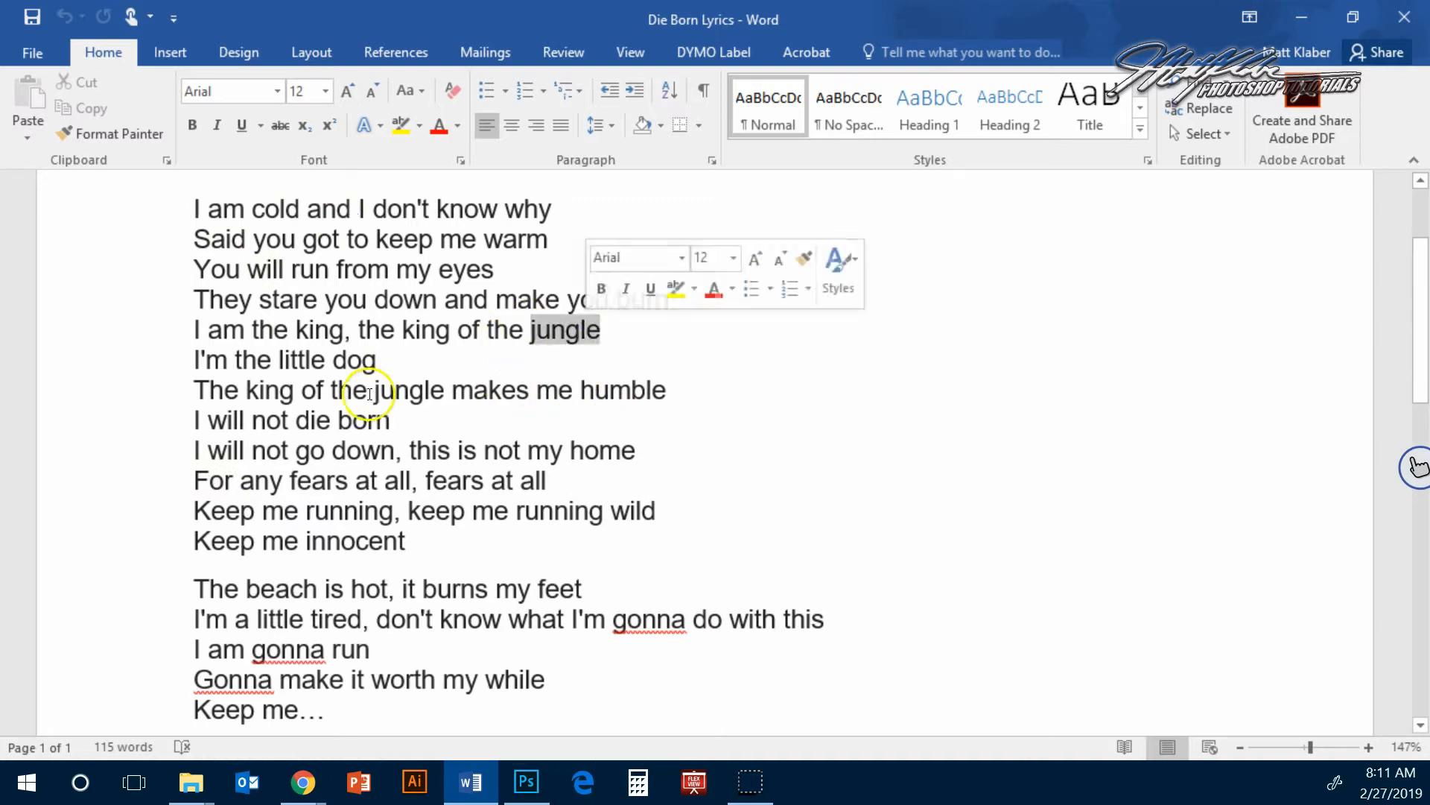
drag(374, 390, 429, 389)
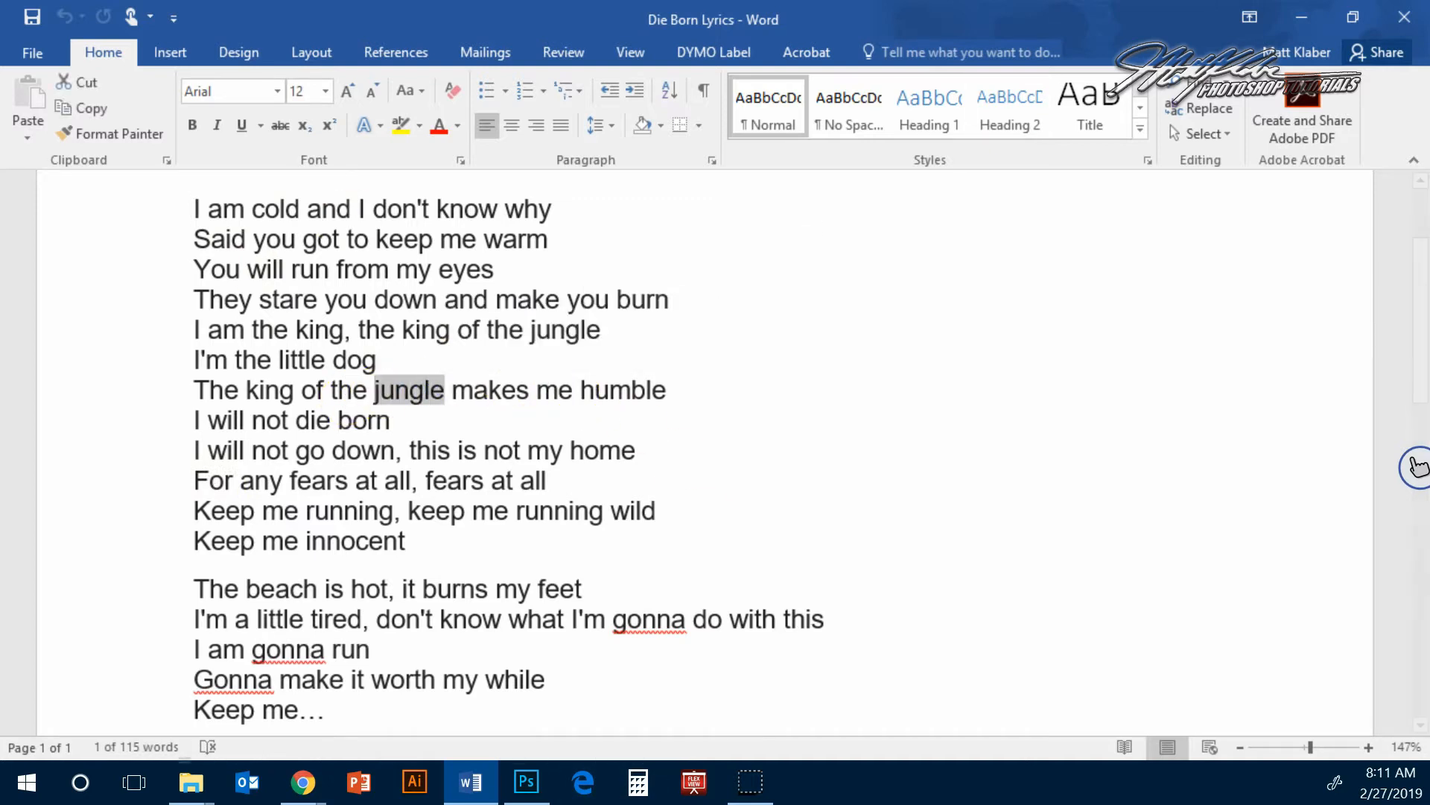
click(1315, 15)
double_click(467, 153)
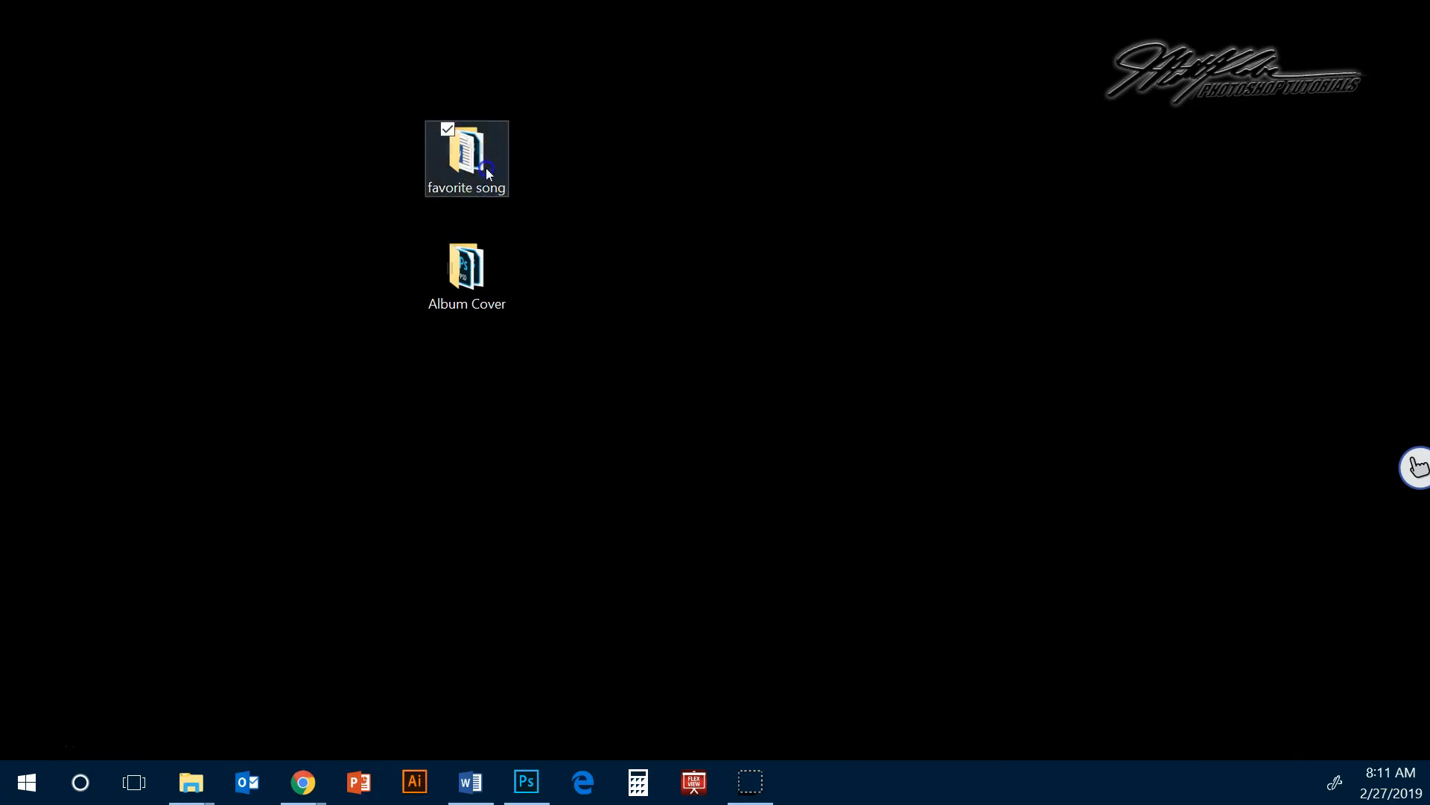
mouse_move(1166, 376)
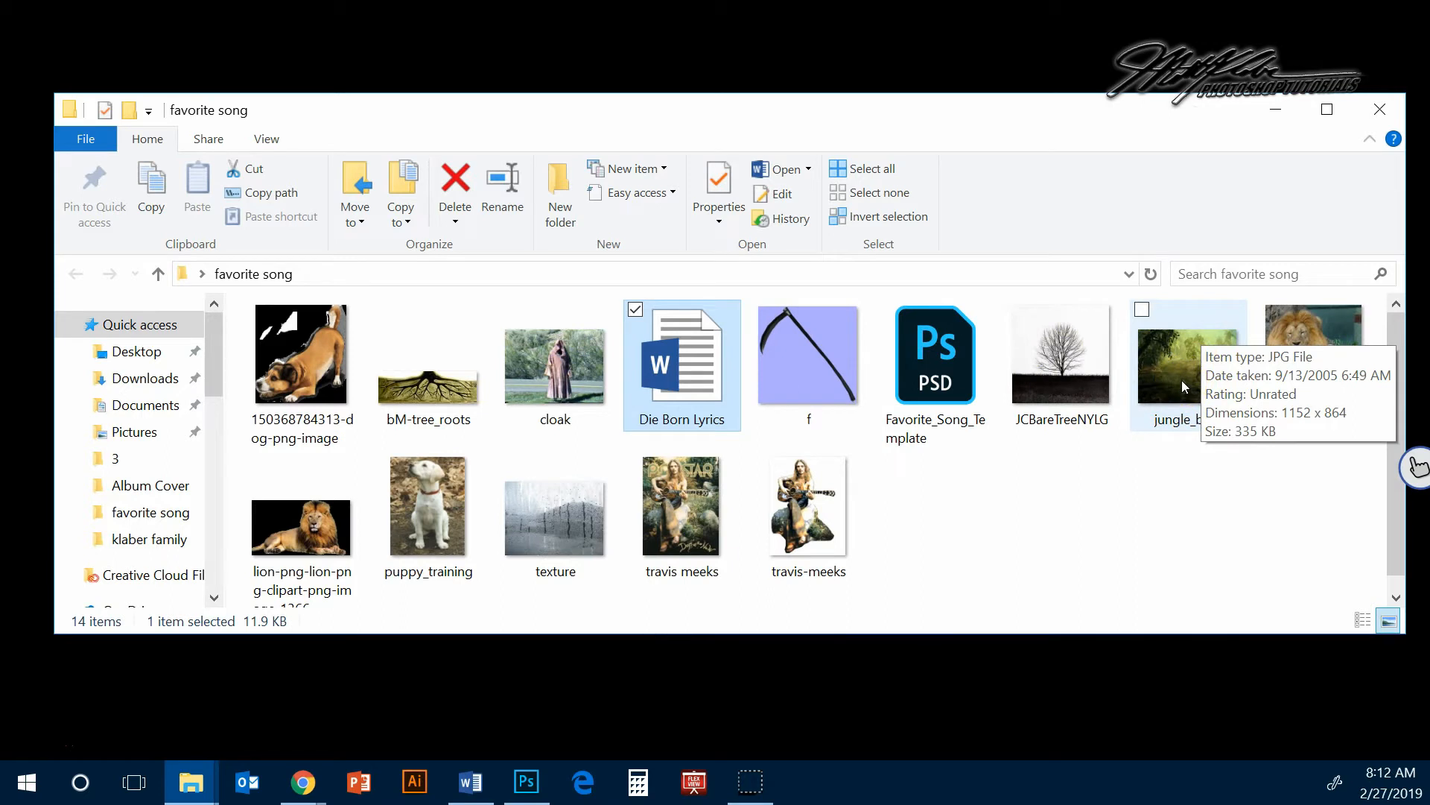
click(1276, 110)
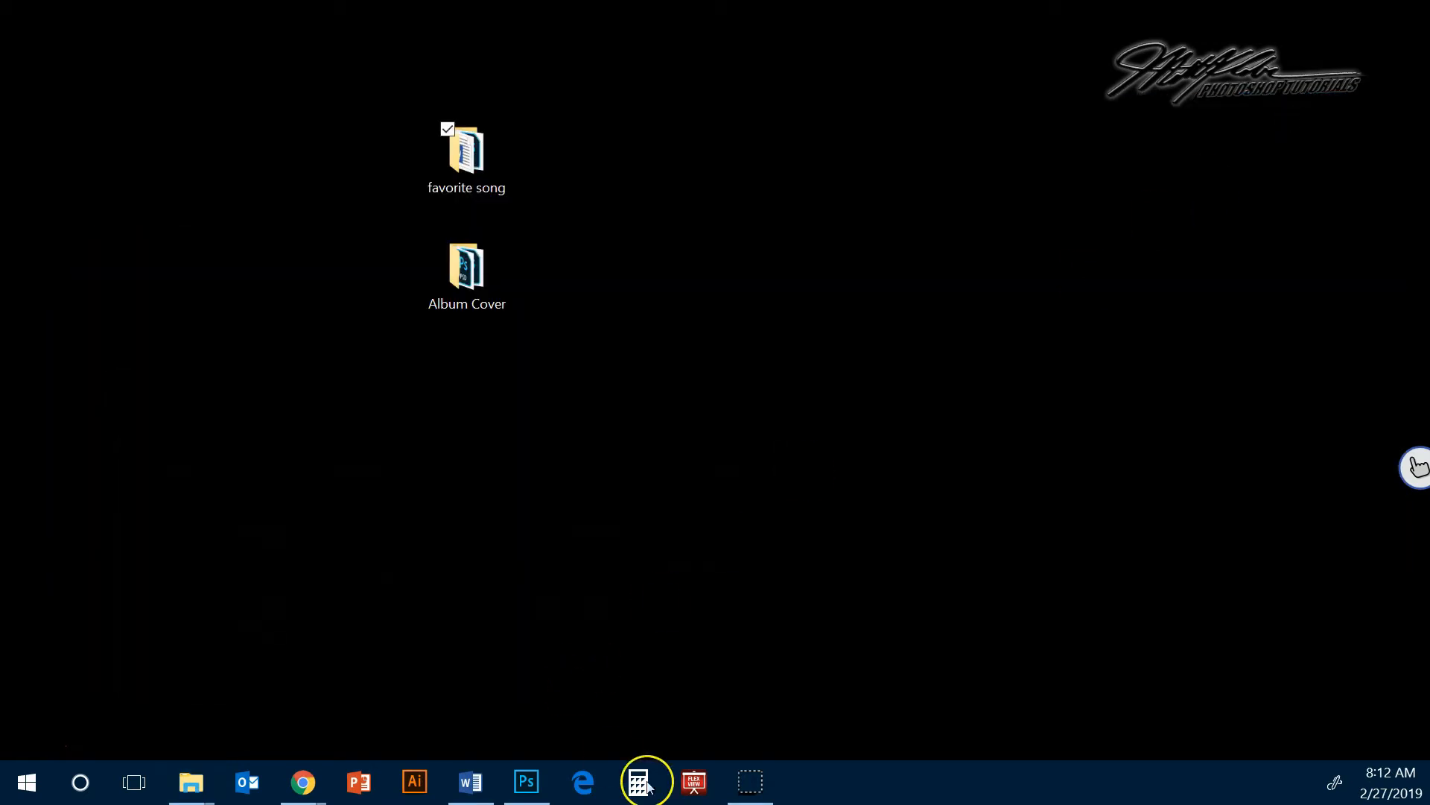
- Return to the lyrics in Word and select the imagery words "eyes", "king", "dog" and "die" one after another
click(471, 782)
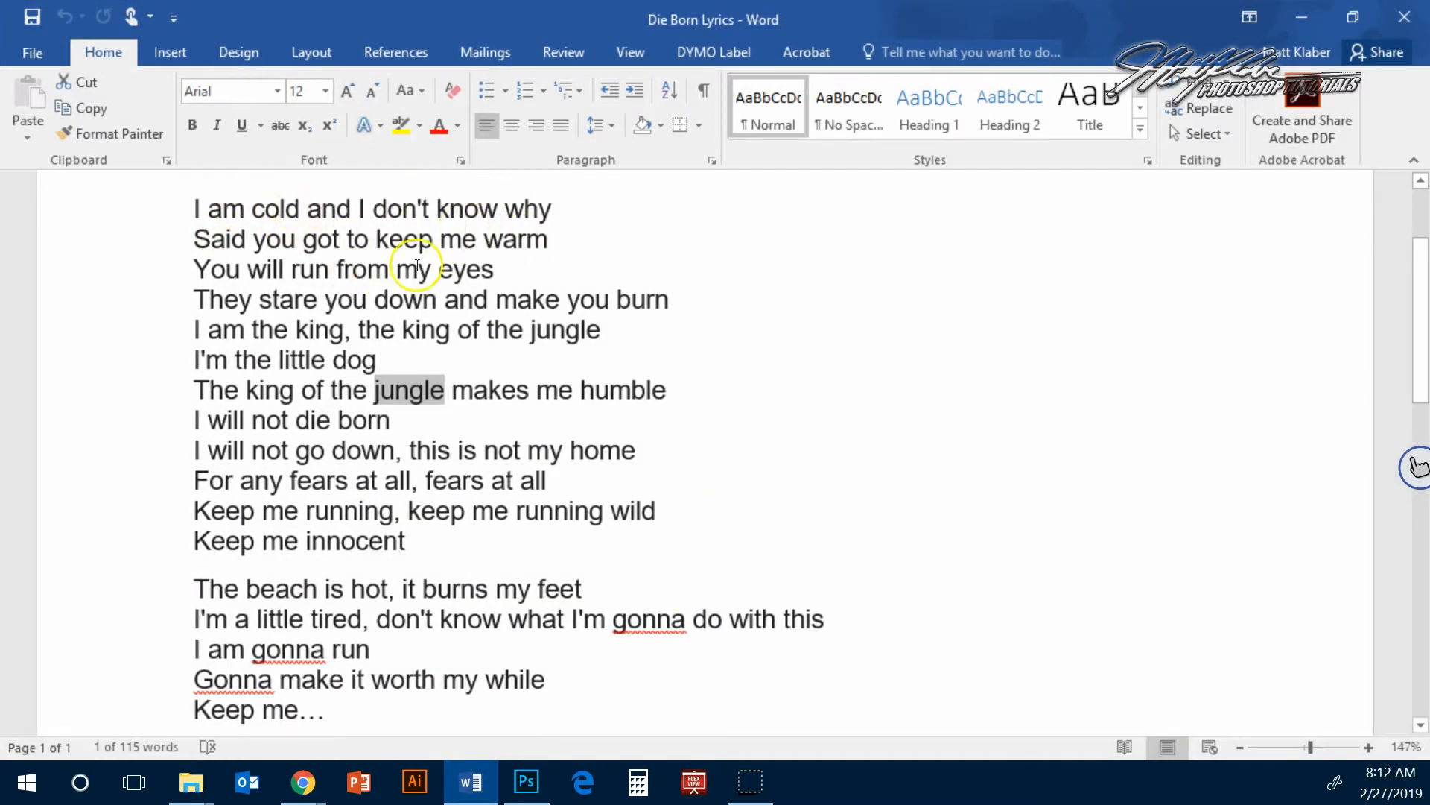
drag(440, 268, 487, 261)
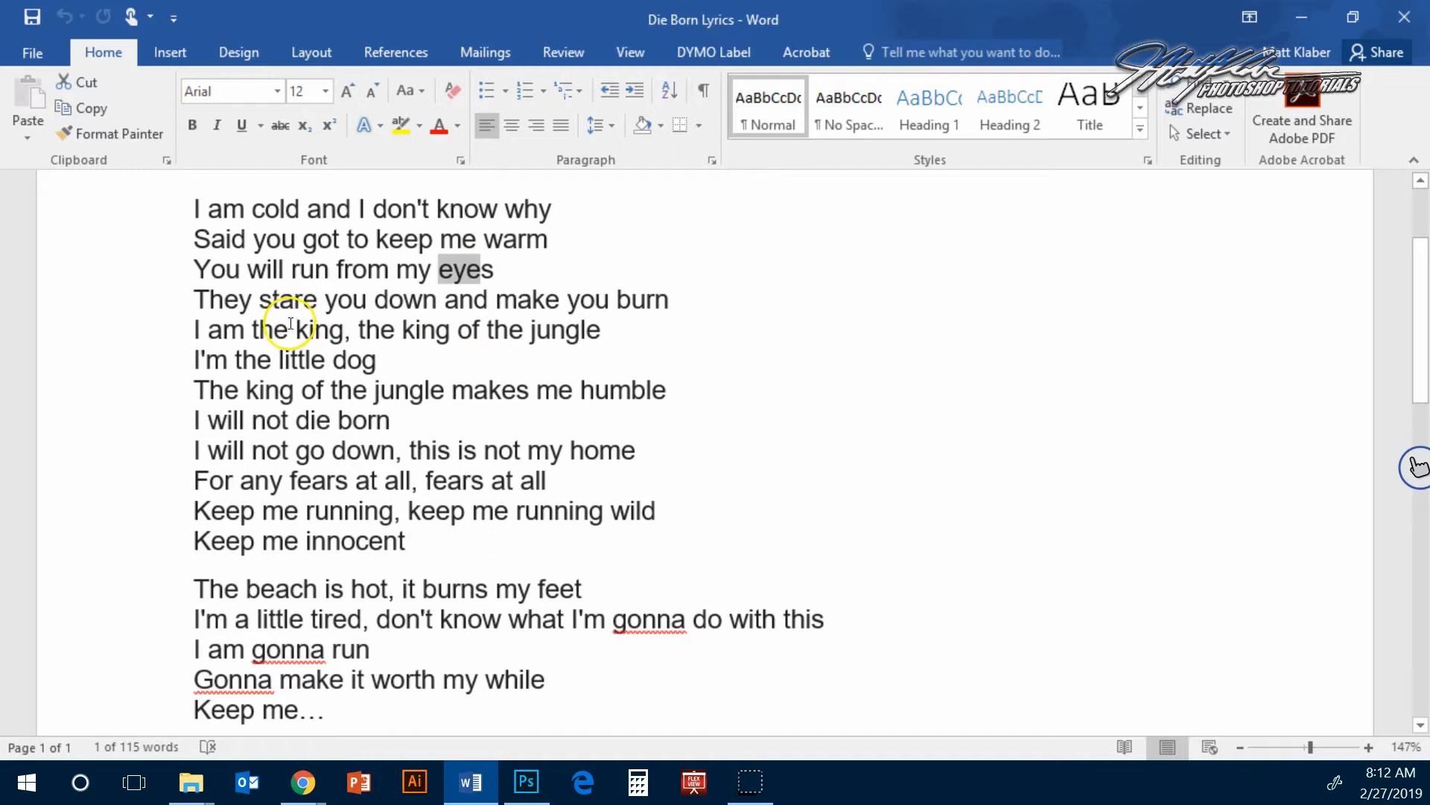
drag(402, 329, 450, 329)
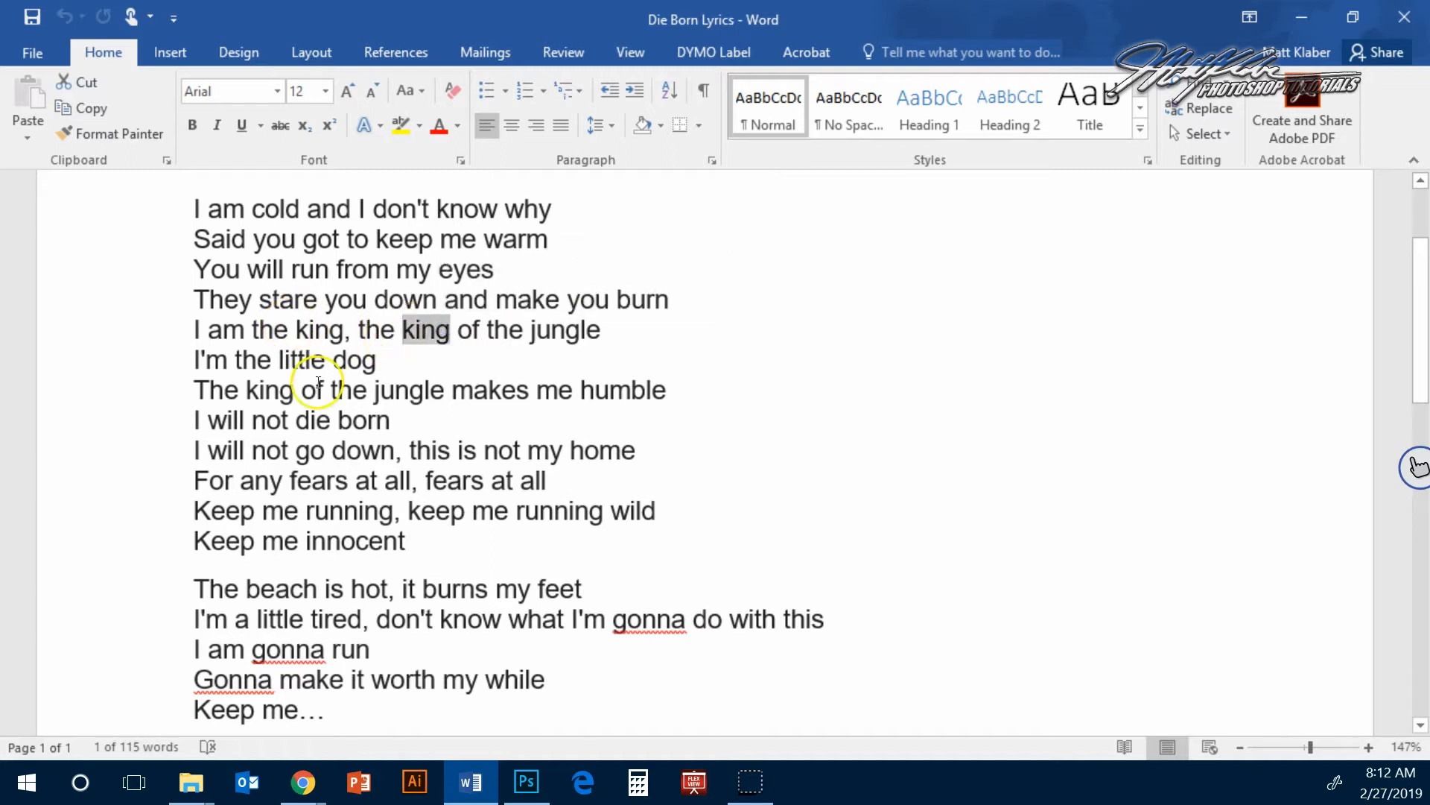
drag(342, 358, 377, 359)
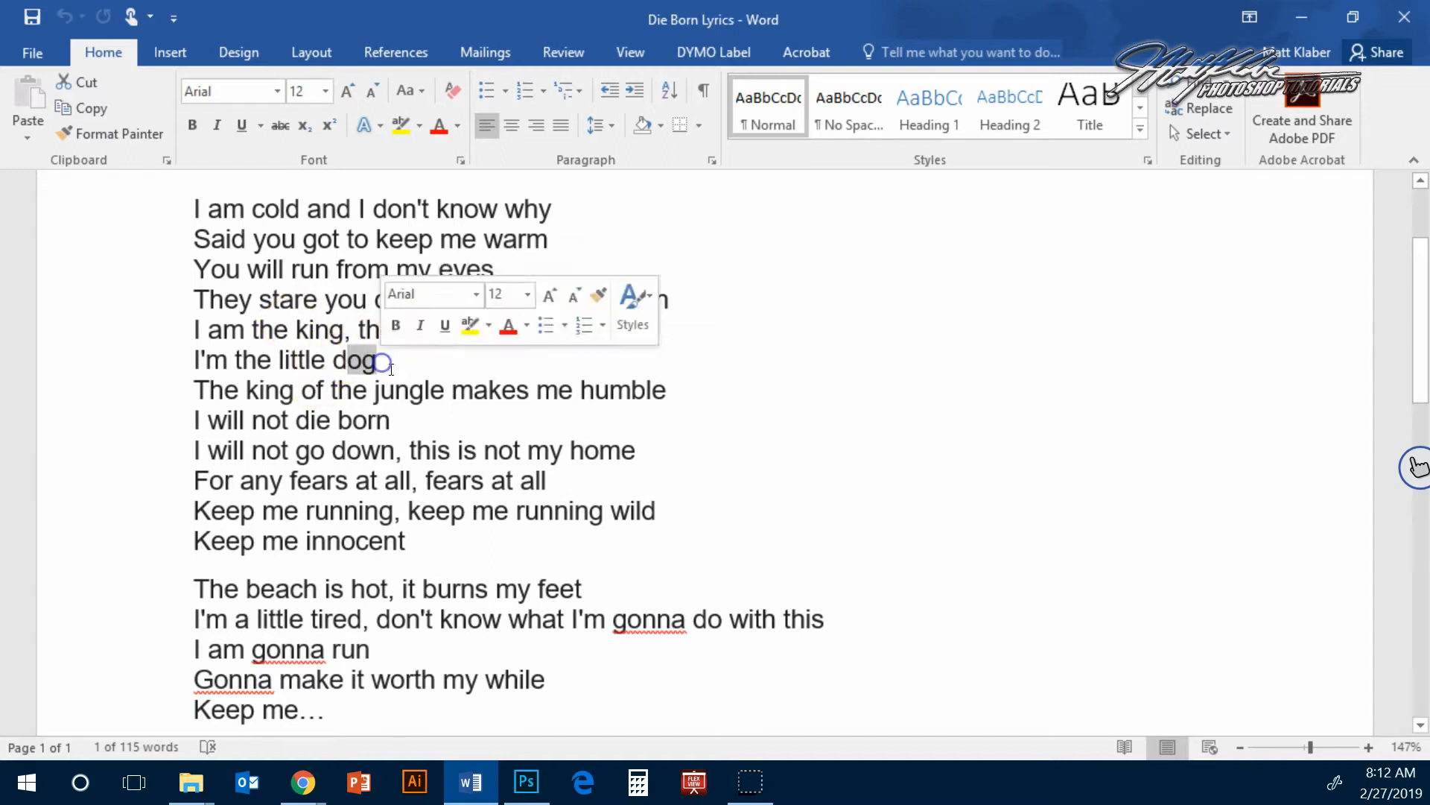
drag(298, 418, 330, 419)
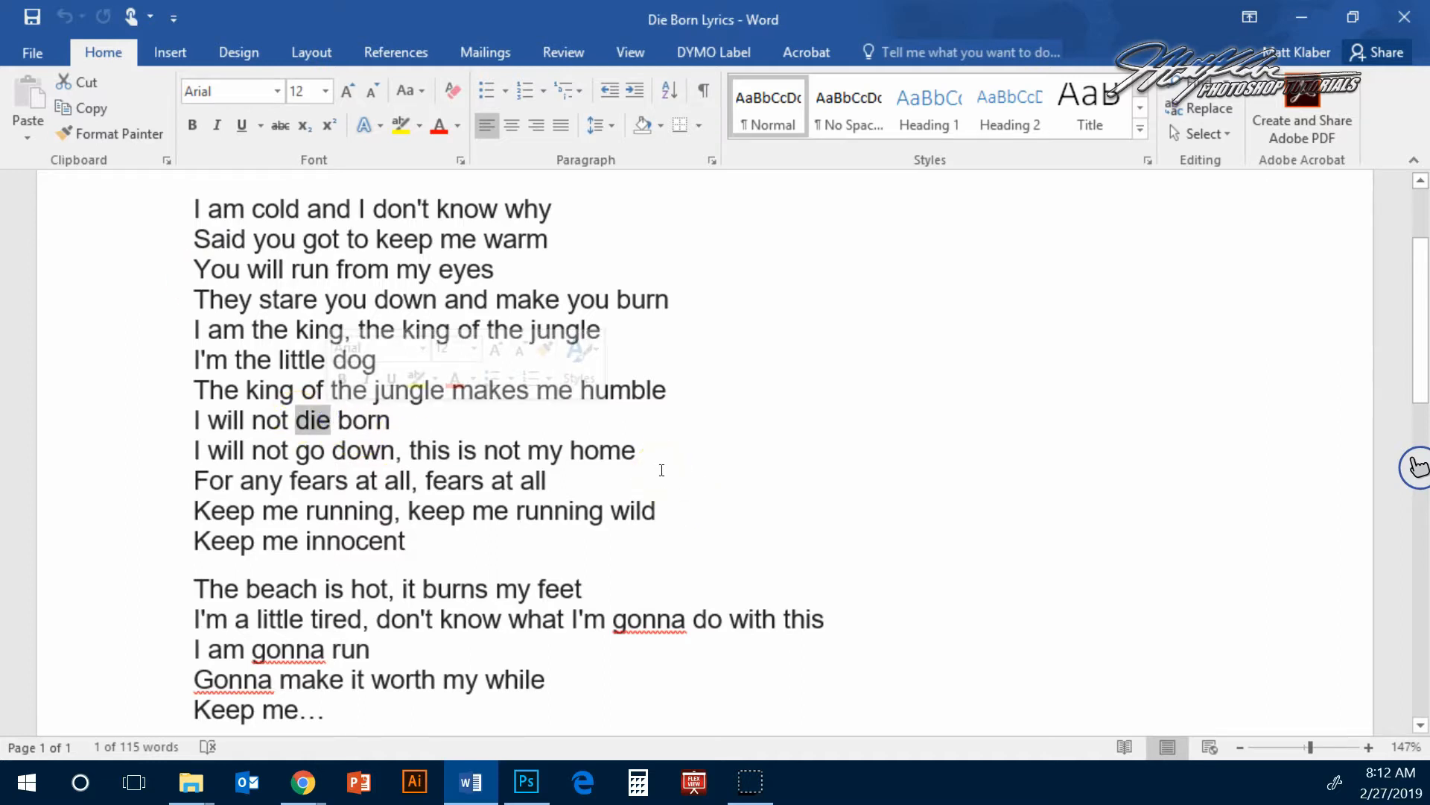
scroll(662, 470, down, 1)
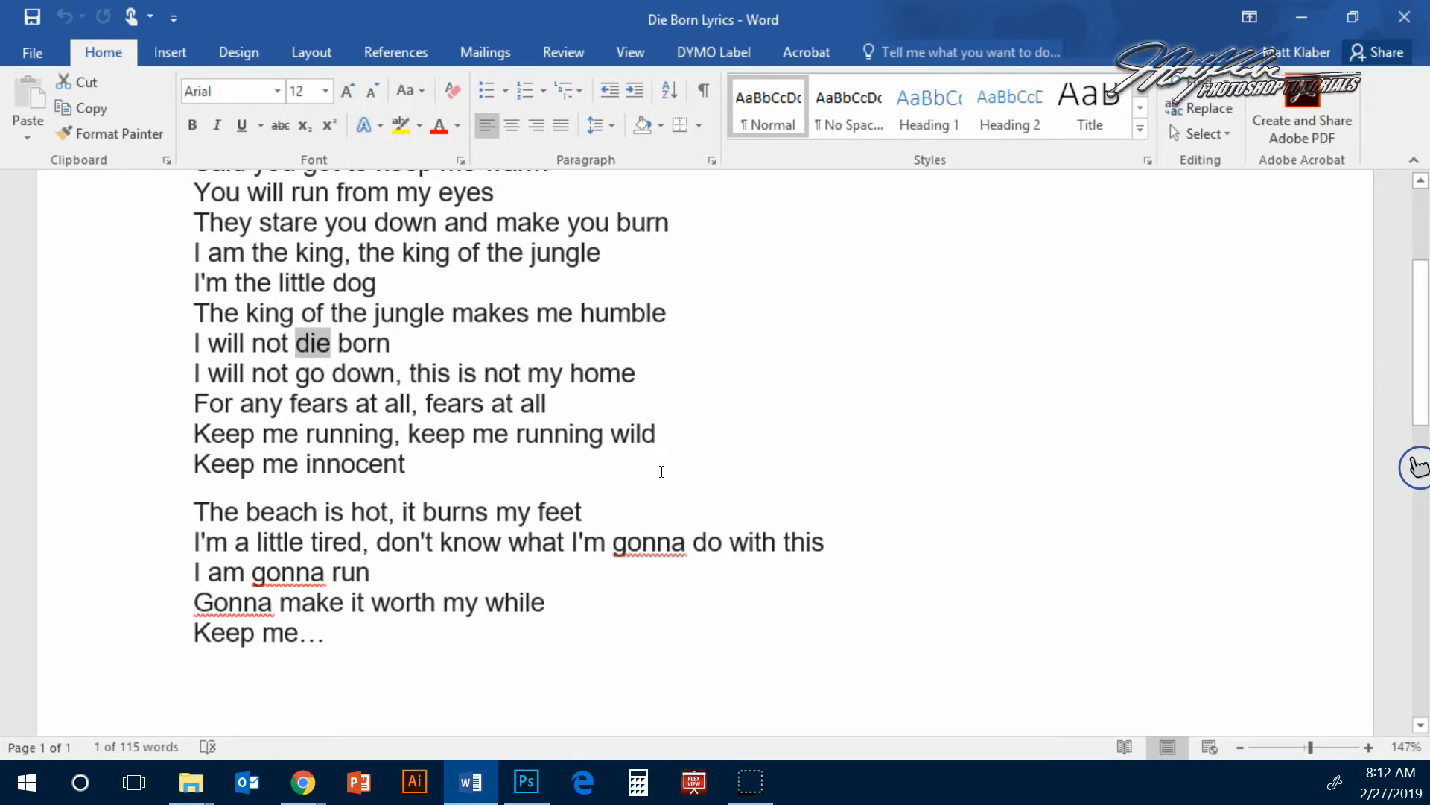
- Minimize the lyrics document and reopen the favorite song folder to review the collected images
click(1302, 18)
double_click(466, 153)
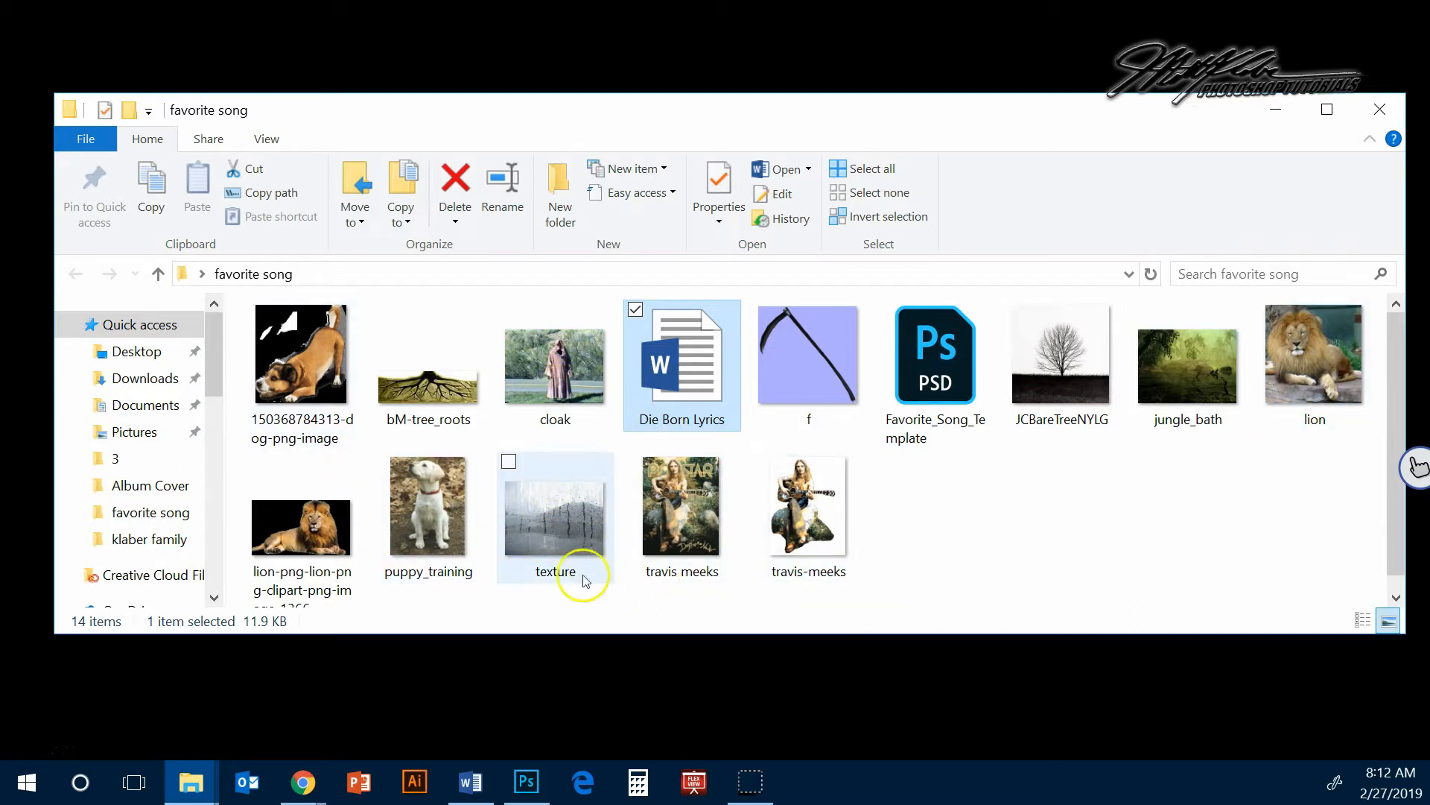
- Switch to Photoshop and open the jungle_bath image from the favorite song folder on the Desktop
mouse_move(555, 572)
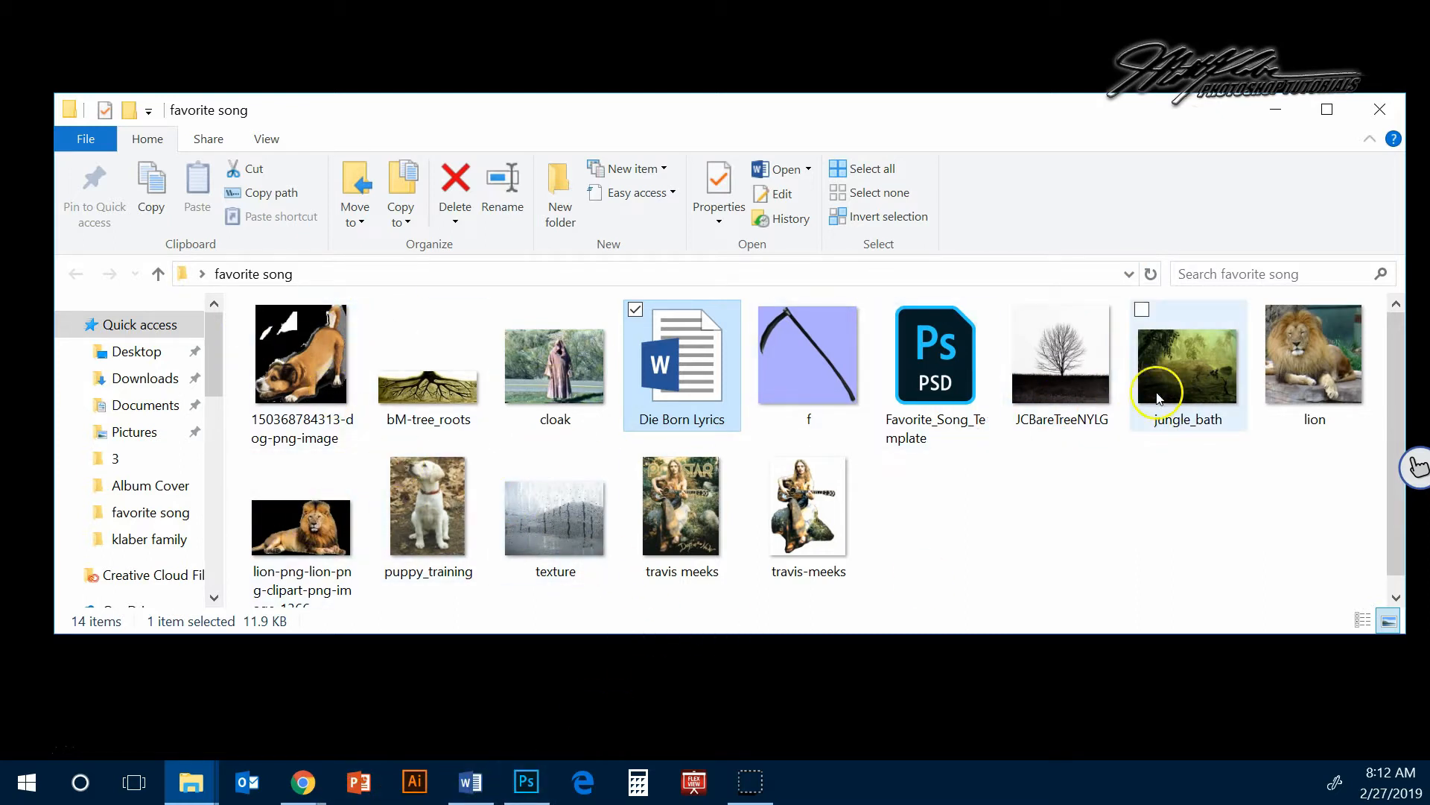
click(529, 779)
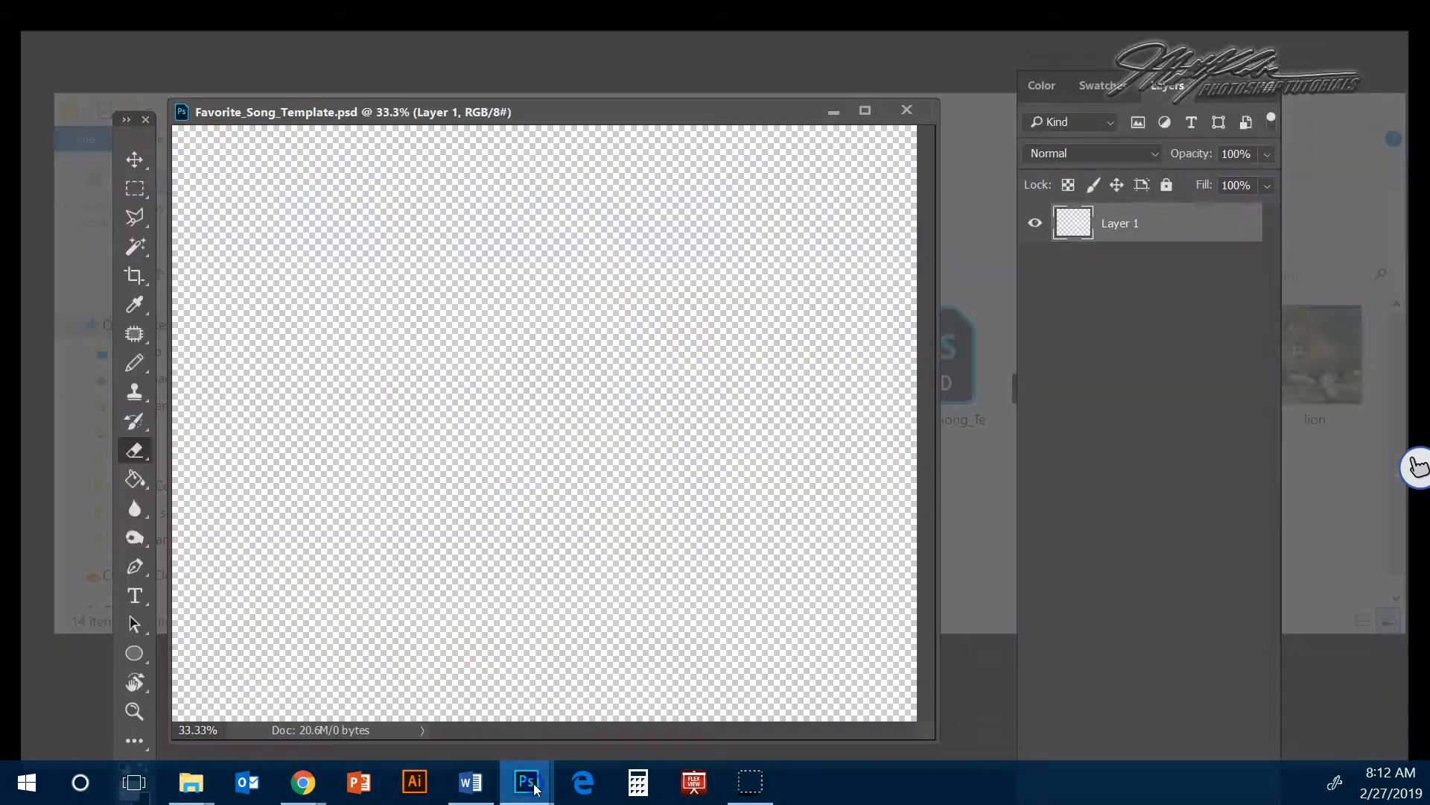
click(62, 15)
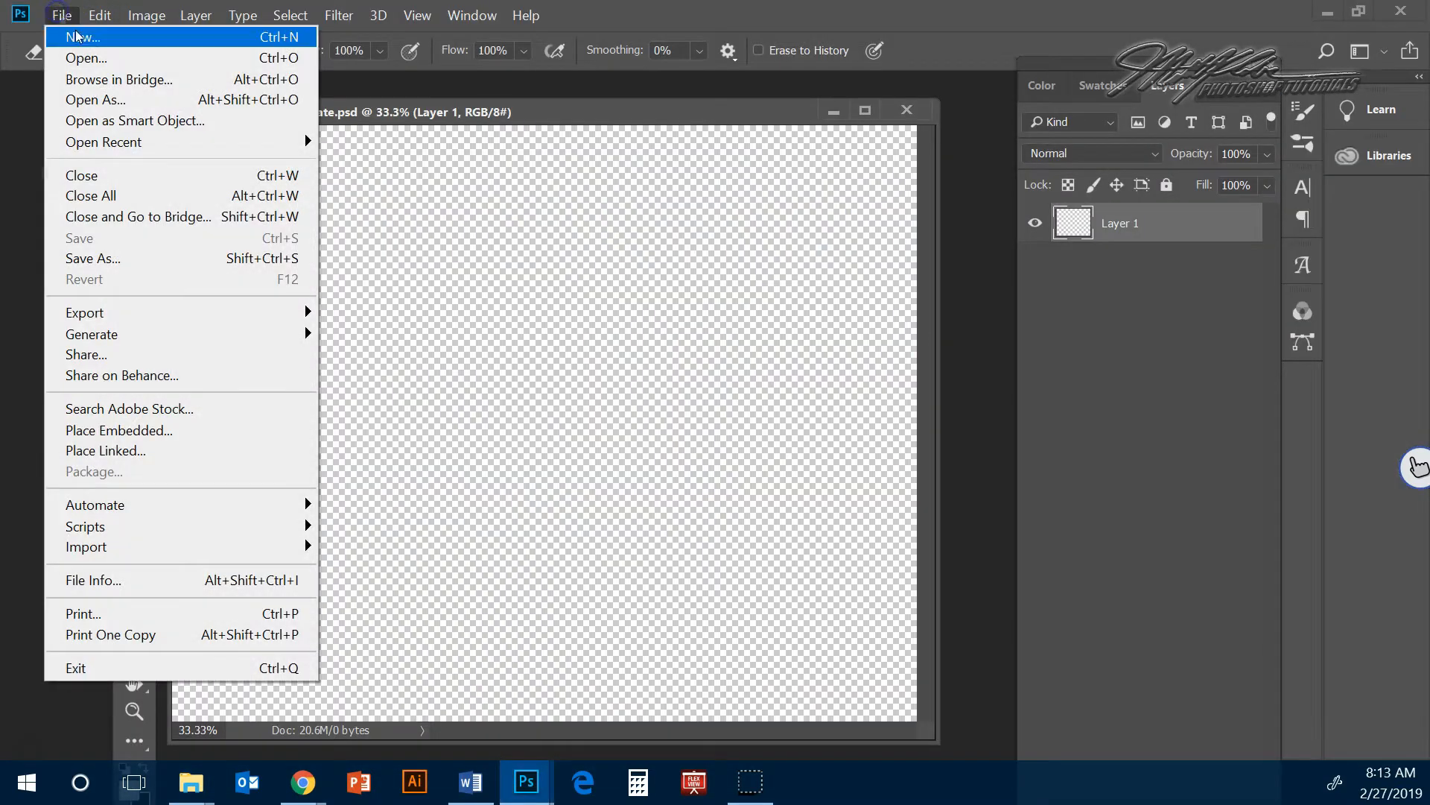
click(88, 57)
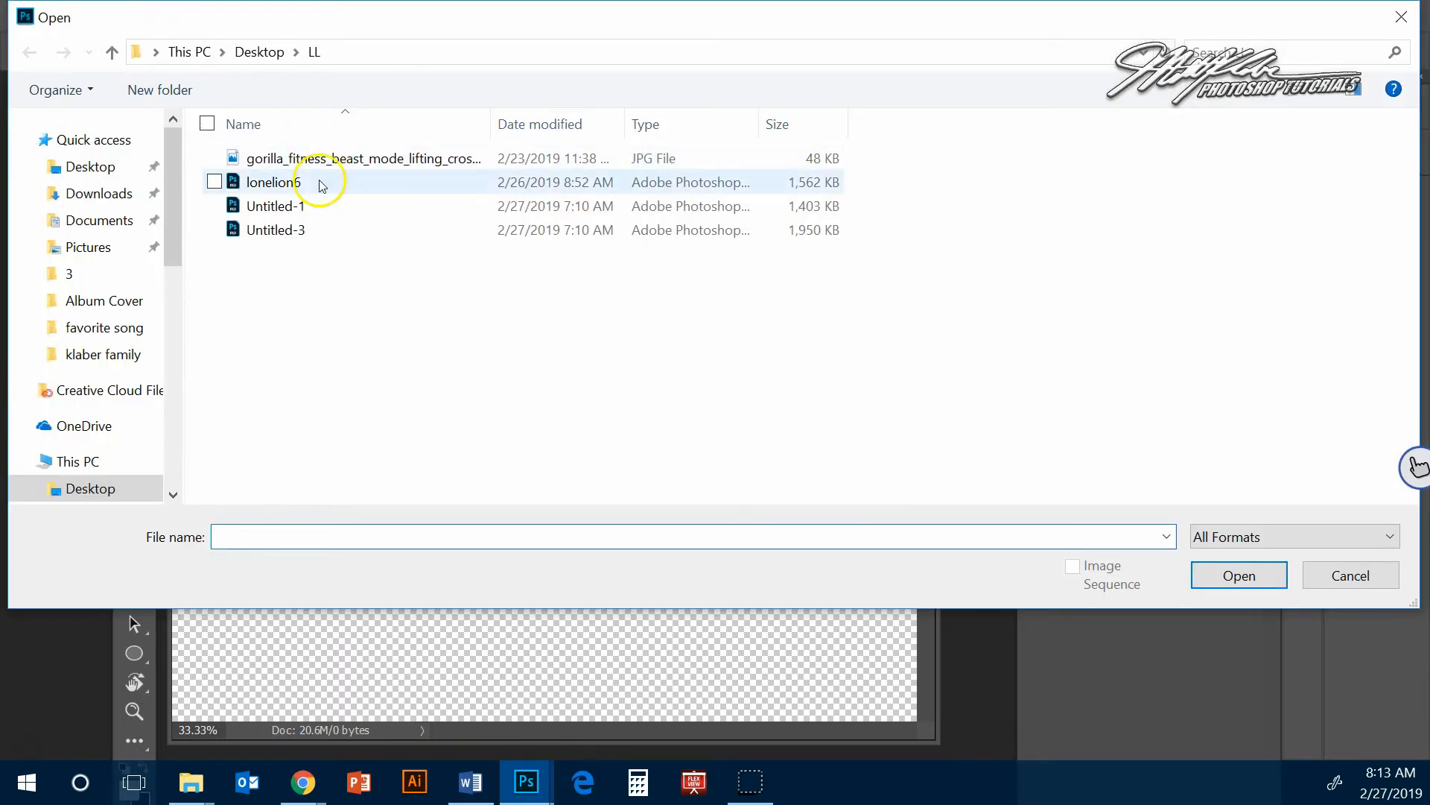
click(103, 175)
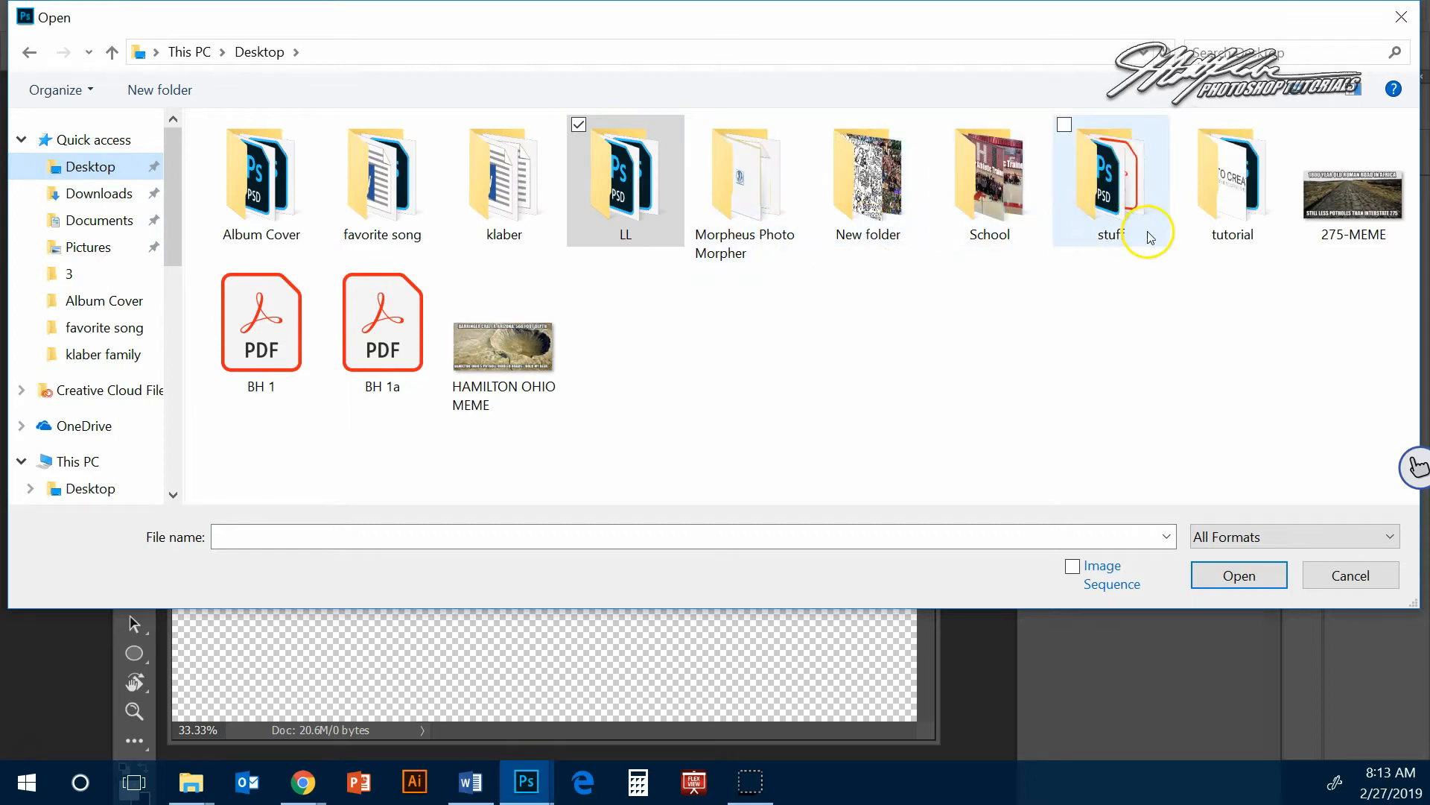
double_click(376, 181)
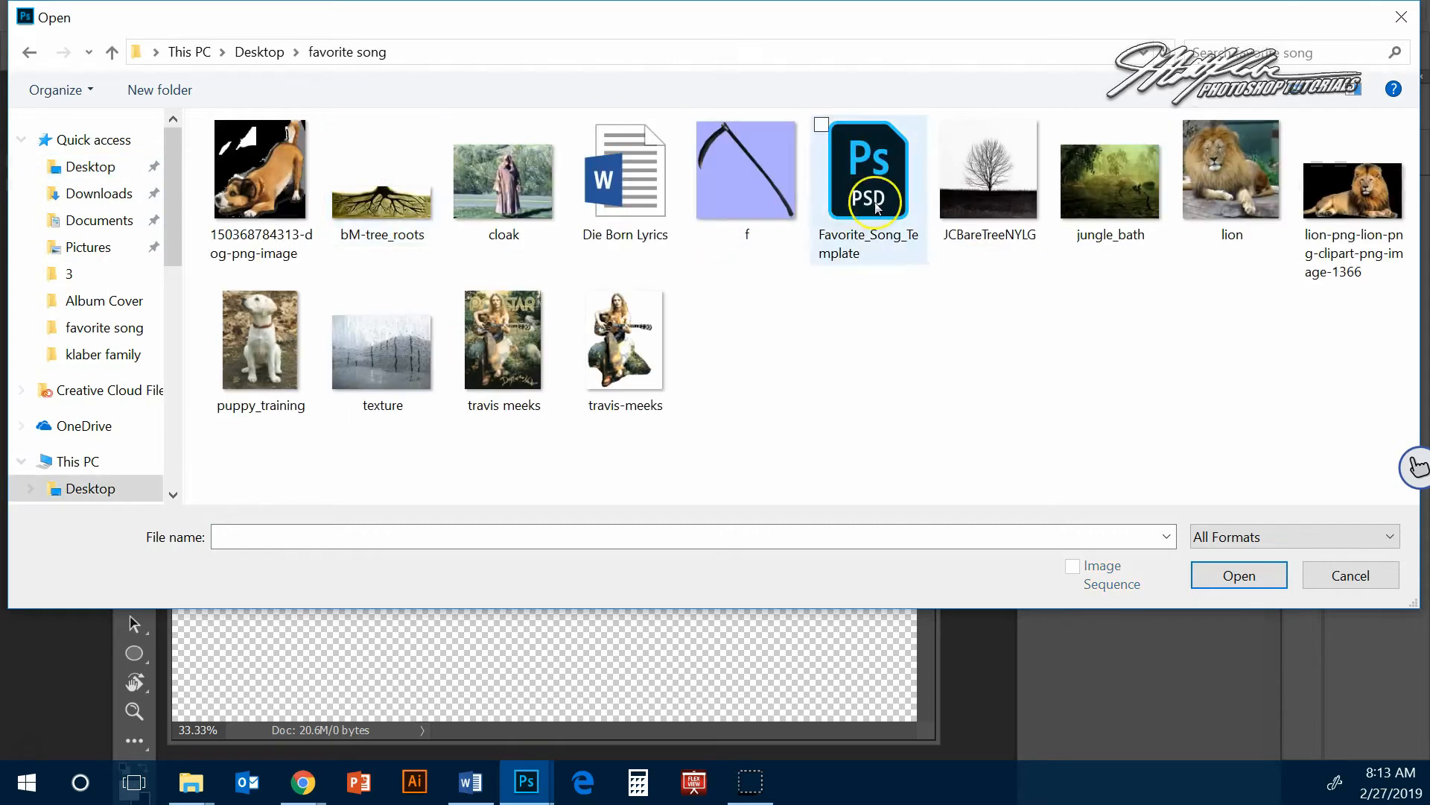
click(1123, 191)
click(1198, 594)
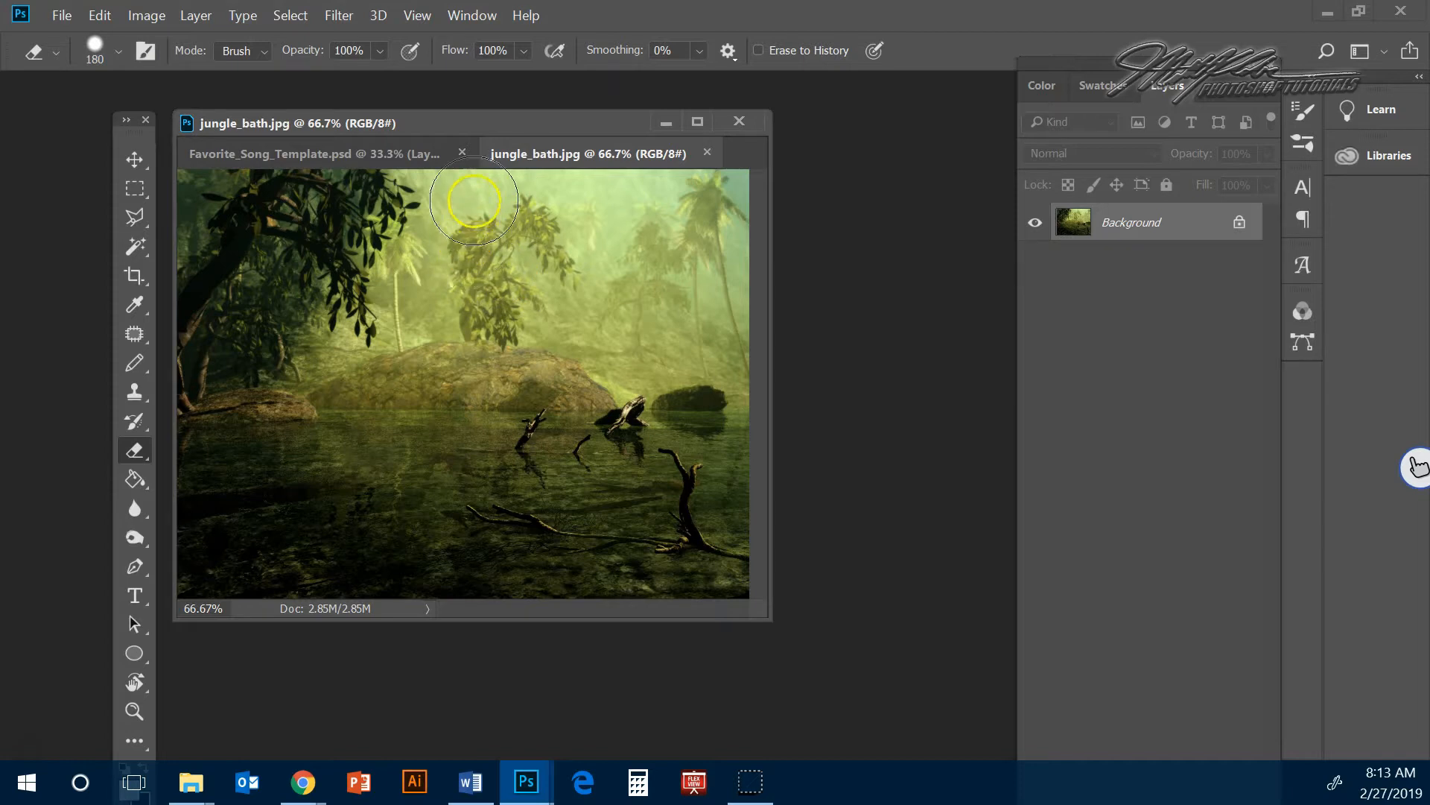
- Copy the jungle picture into the Favorite_Song_Template document with the Move tool, and close the jungle_bath file
click(145, 162)
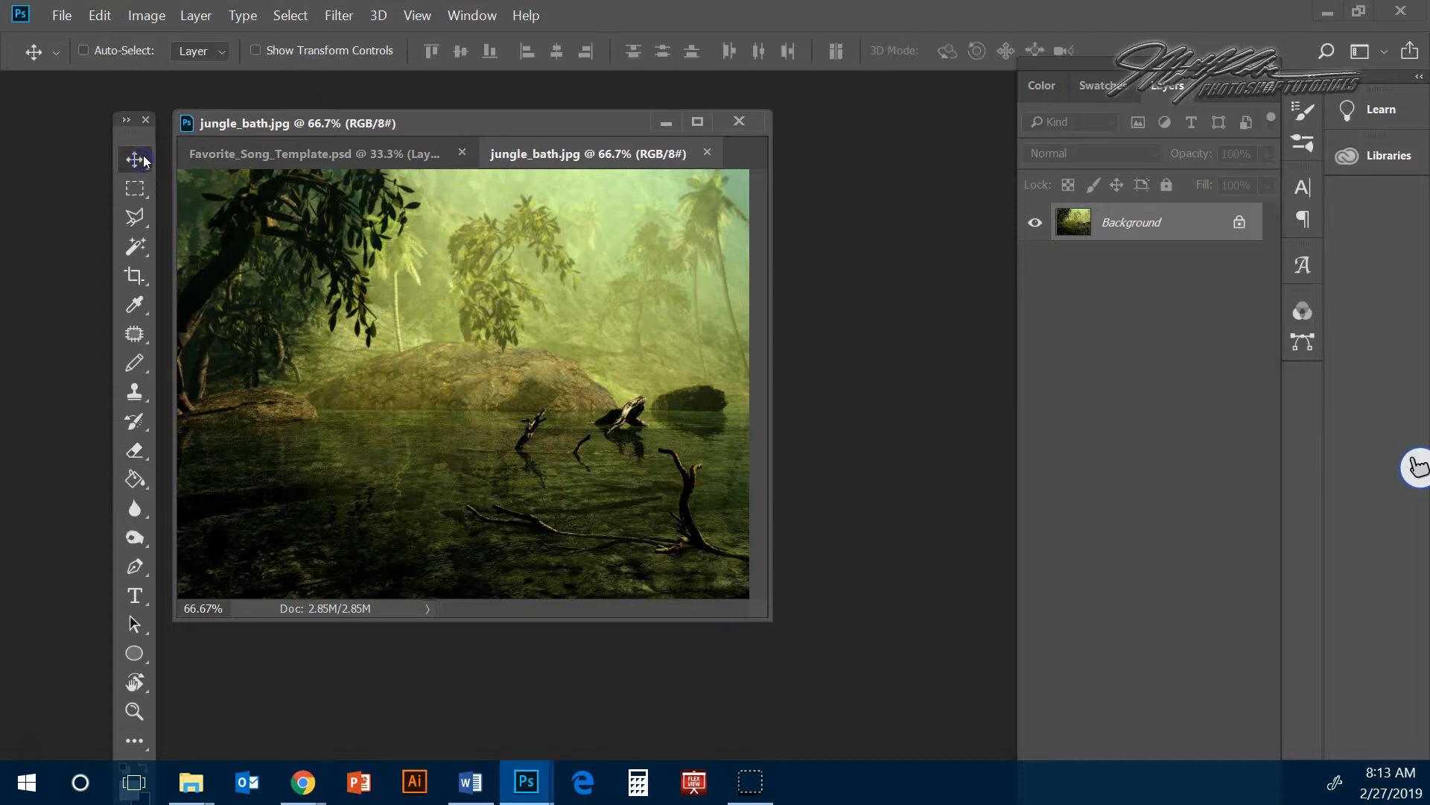
drag(574, 159, 704, 337)
drag(725, 440, 460, 361)
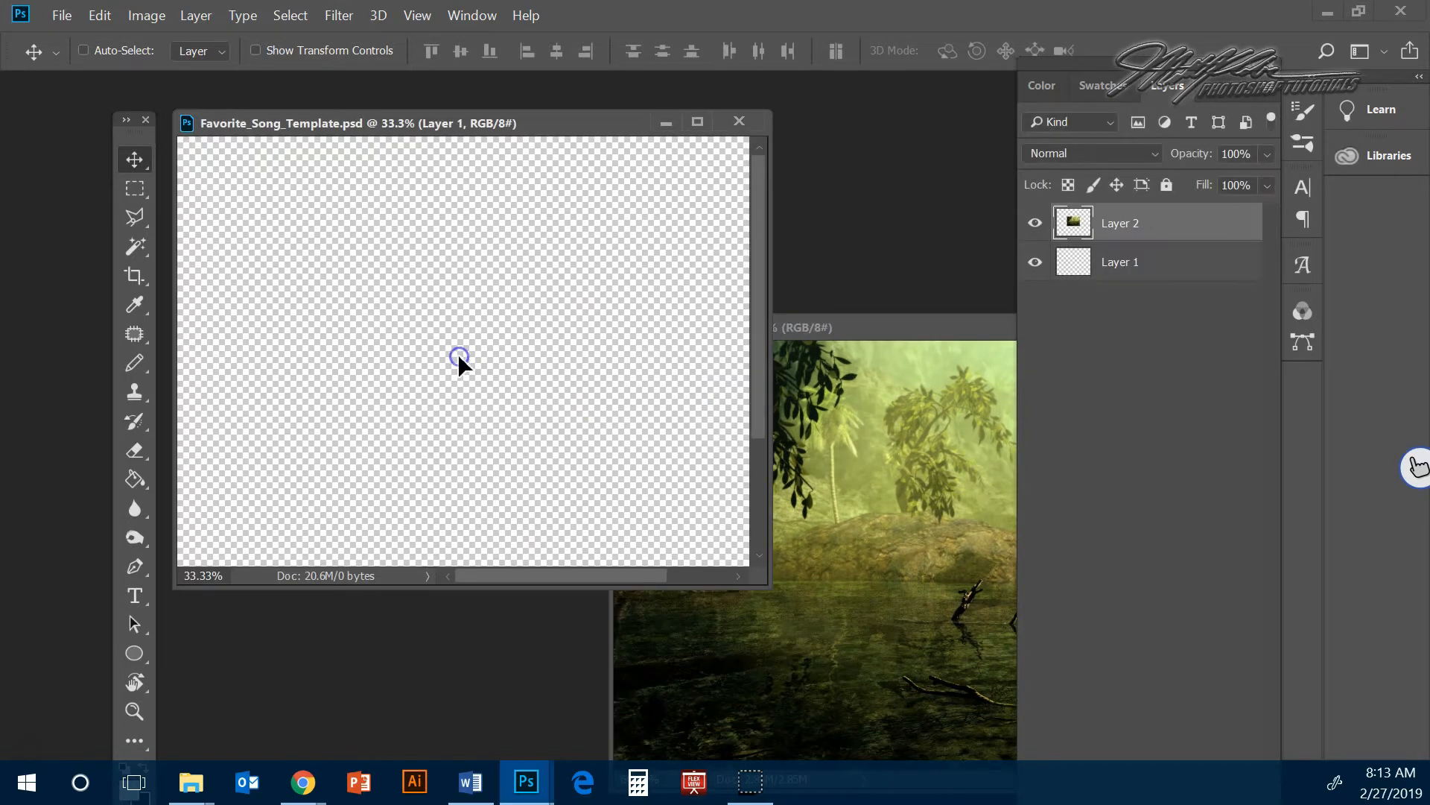
drag(766, 332, 692, 335)
drag(837, 328, 461, 273)
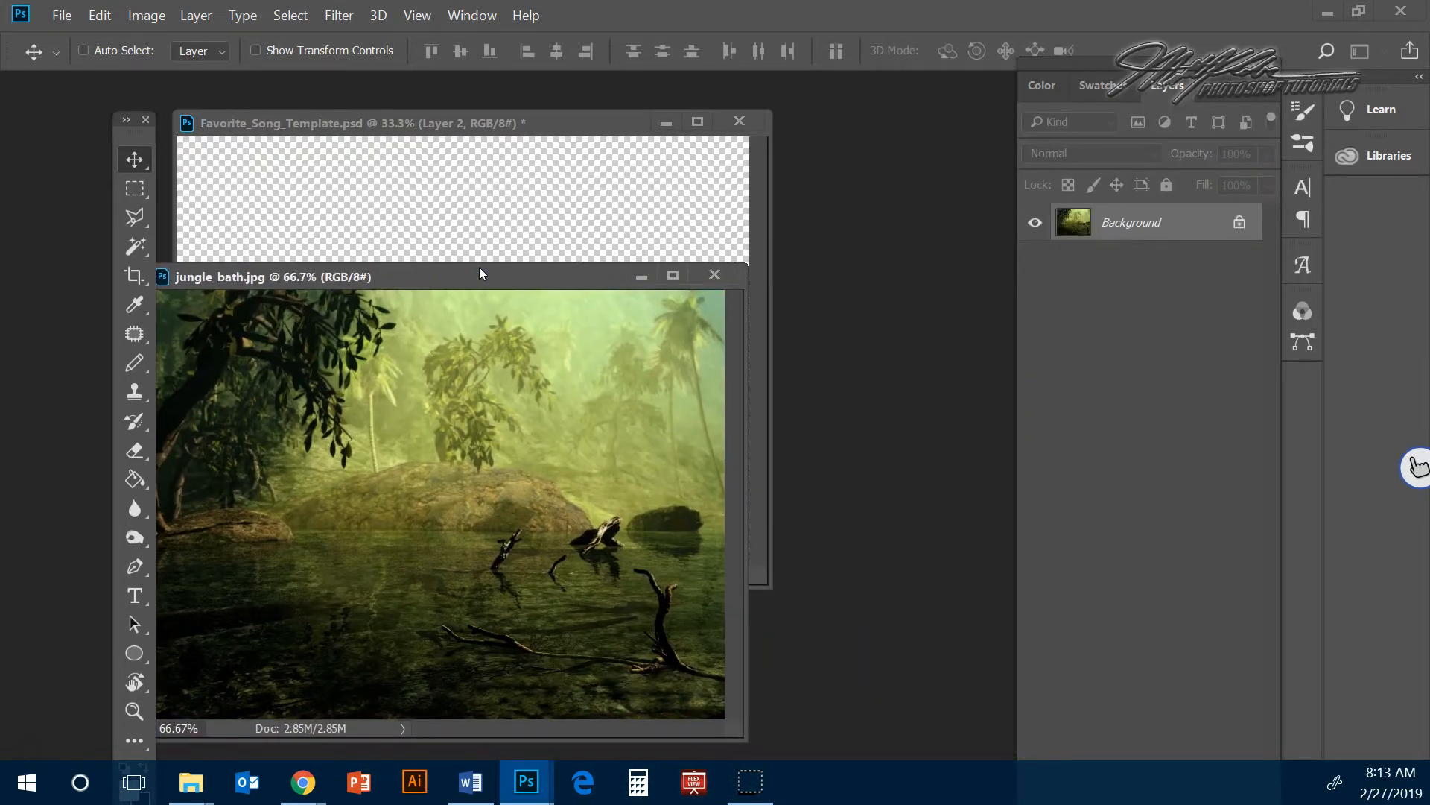
click(723, 271)
drag(673, 137, 703, 139)
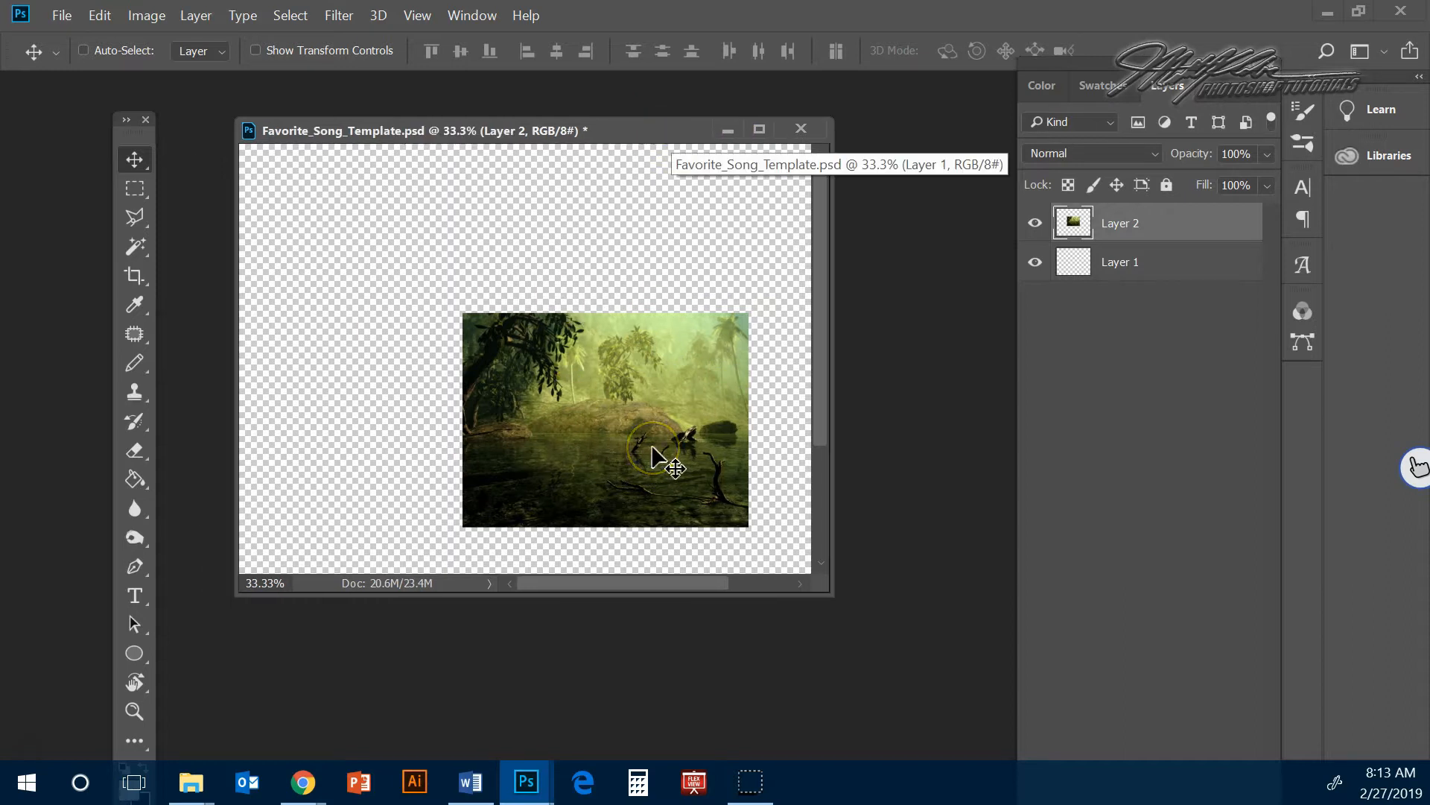
- Scale the jungle layer with Free Transform to about 260% width and 278% height so it fills the whole canvas
click(101, 16)
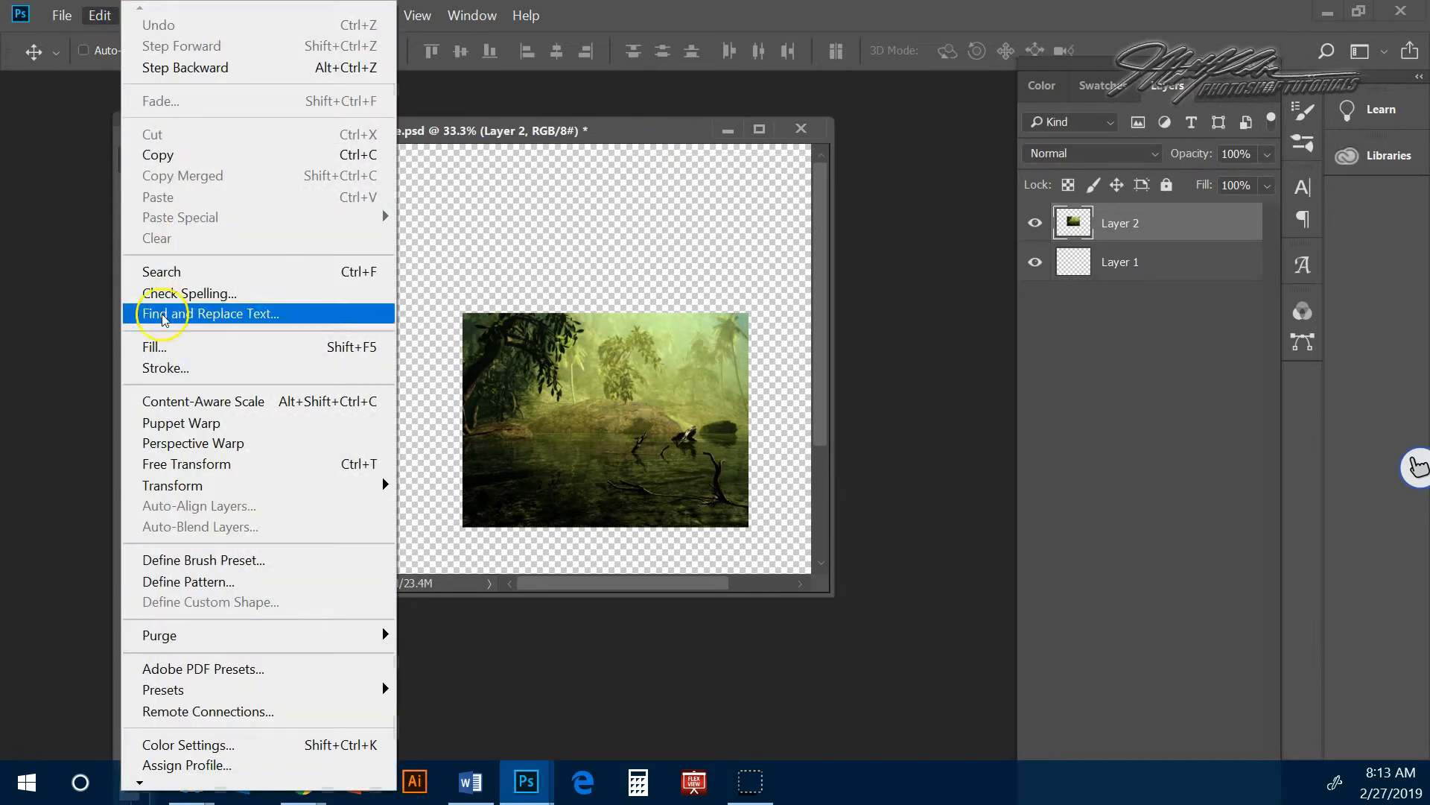
click(421, 421)
drag(527, 373, 303, 206)
drag(525, 358, 821, 579)
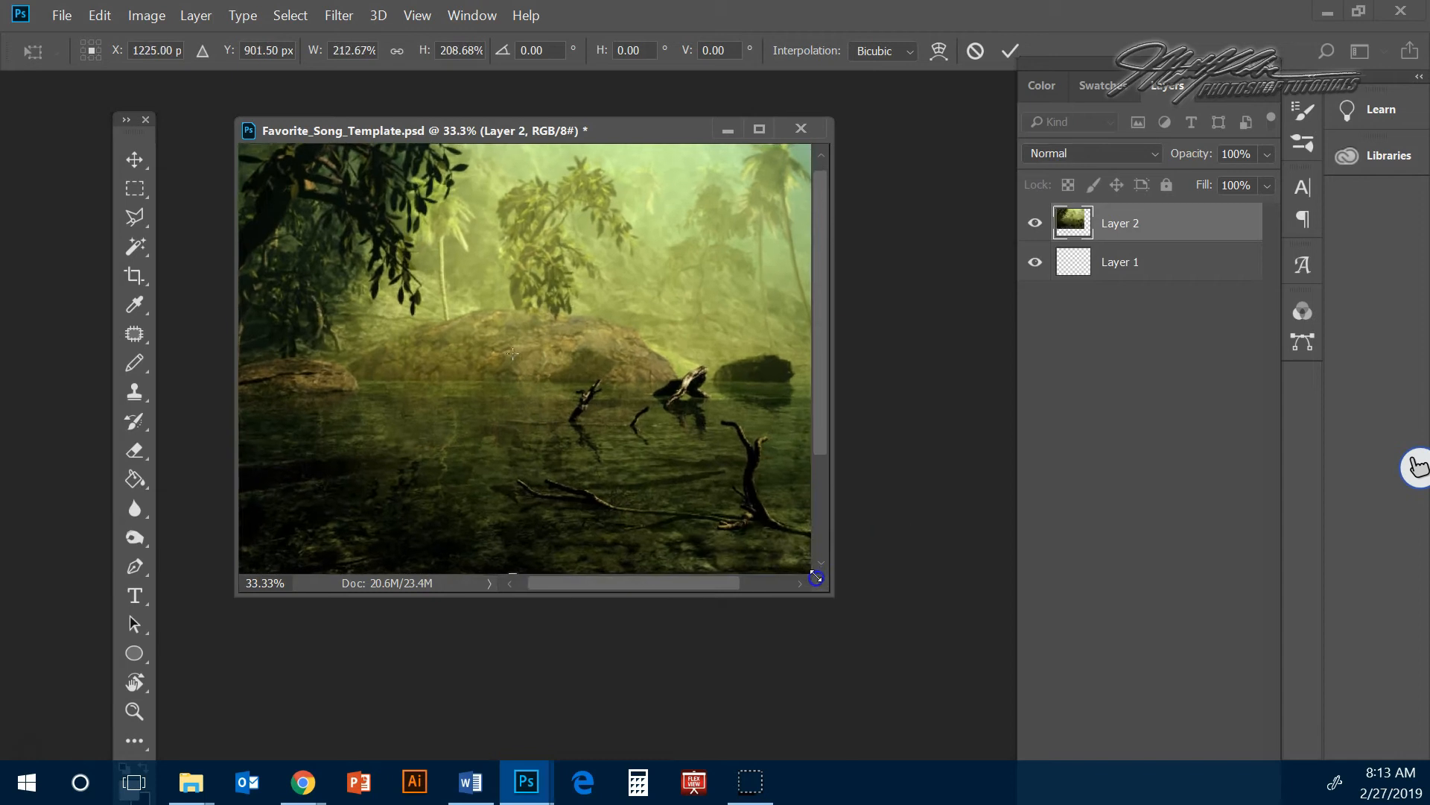
click(417, 15)
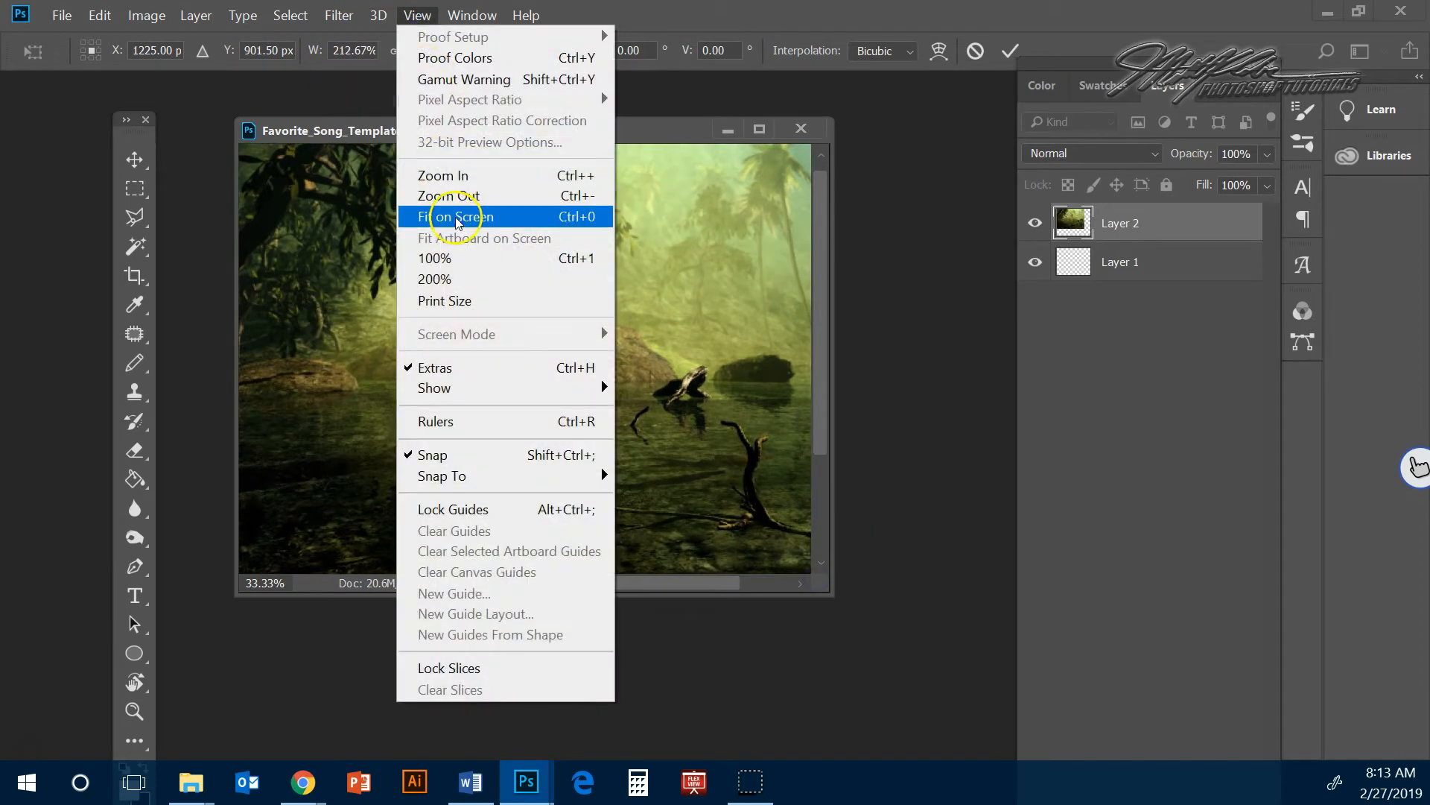
click(447, 211)
drag(835, 570, 973, 729)
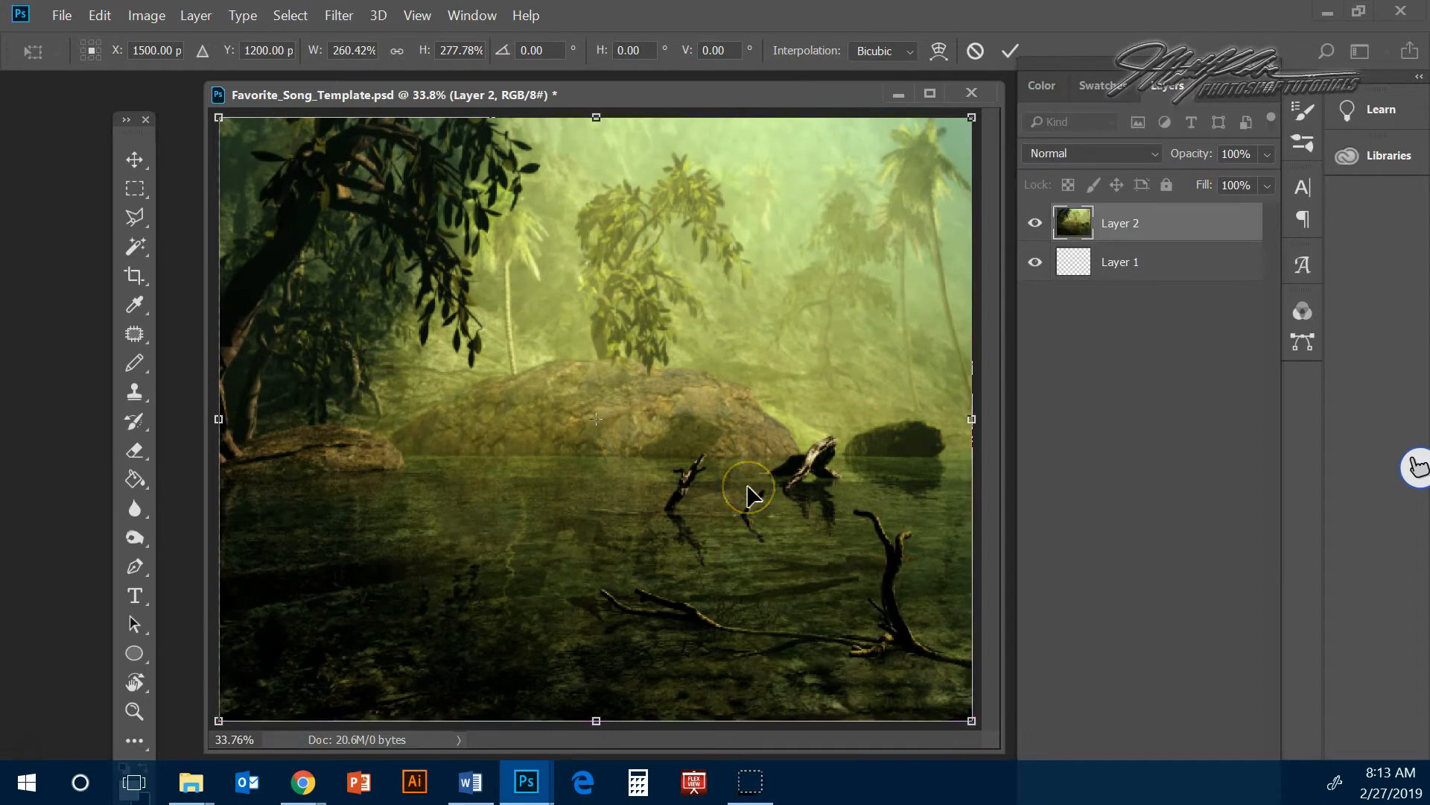
key(Return)
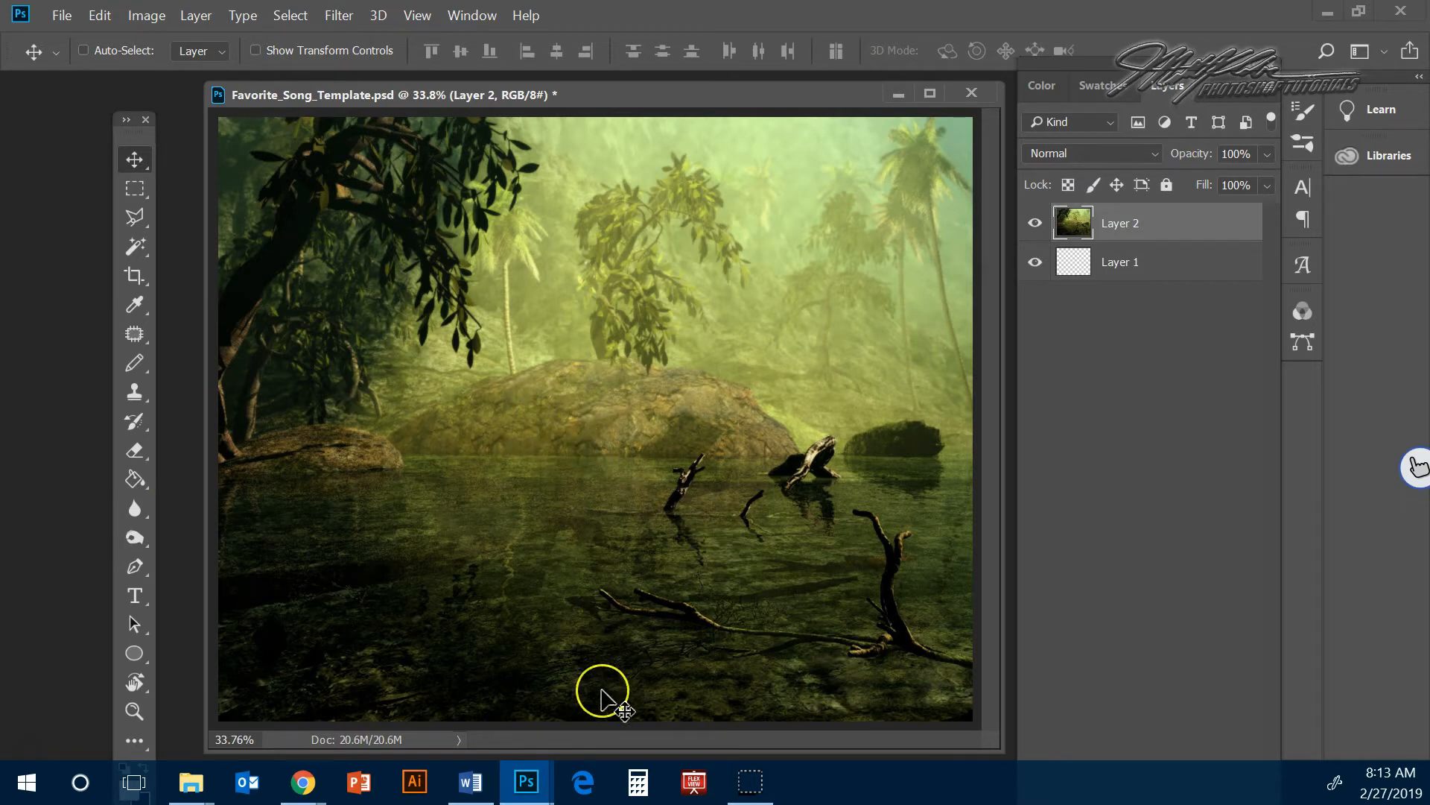
- Open the travis meeks magazine cover image from the favorite song folder
click(304, 784)
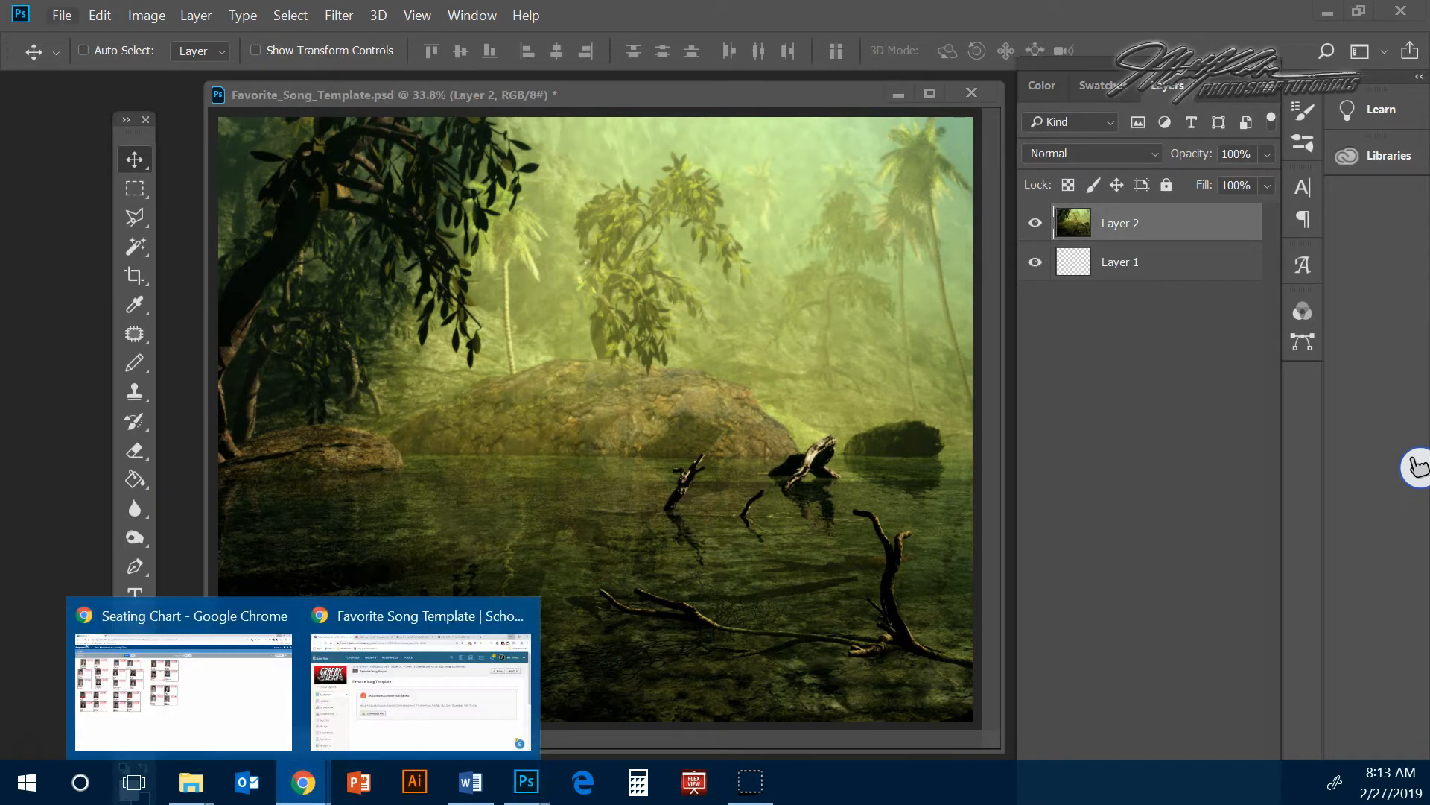
click(62, 15)
click(62, 14)
click(91, 64)
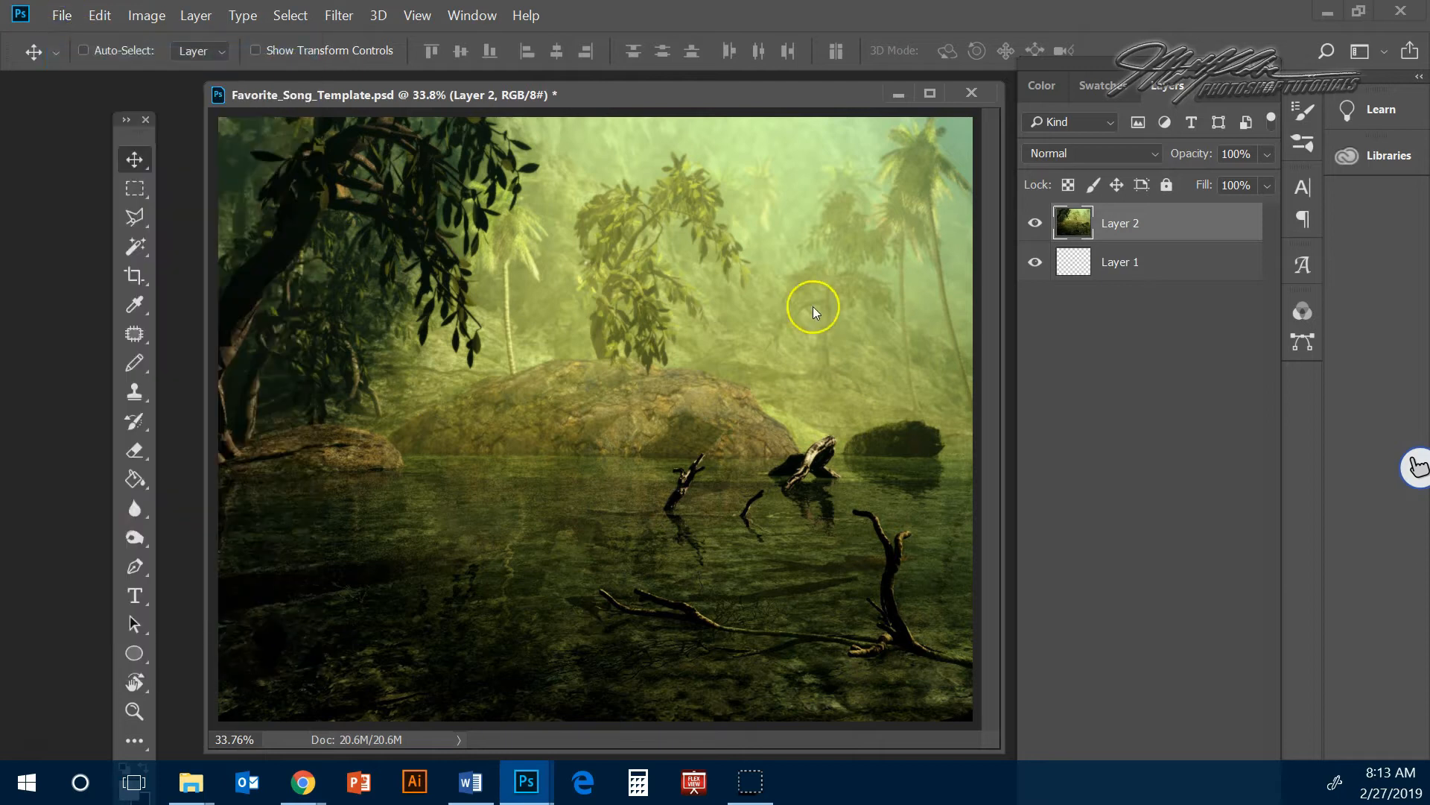
click(507, 335)
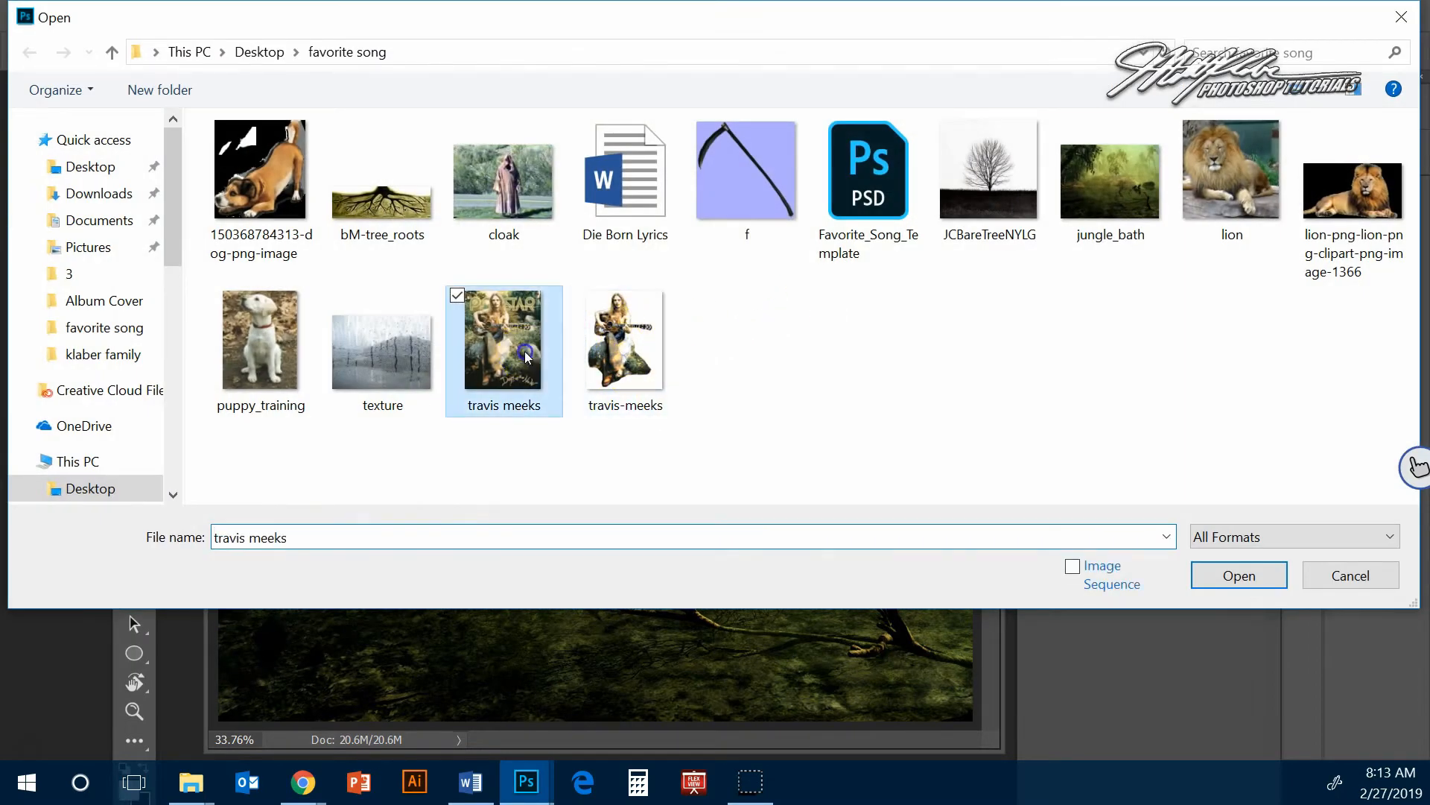
click(1266, 576)
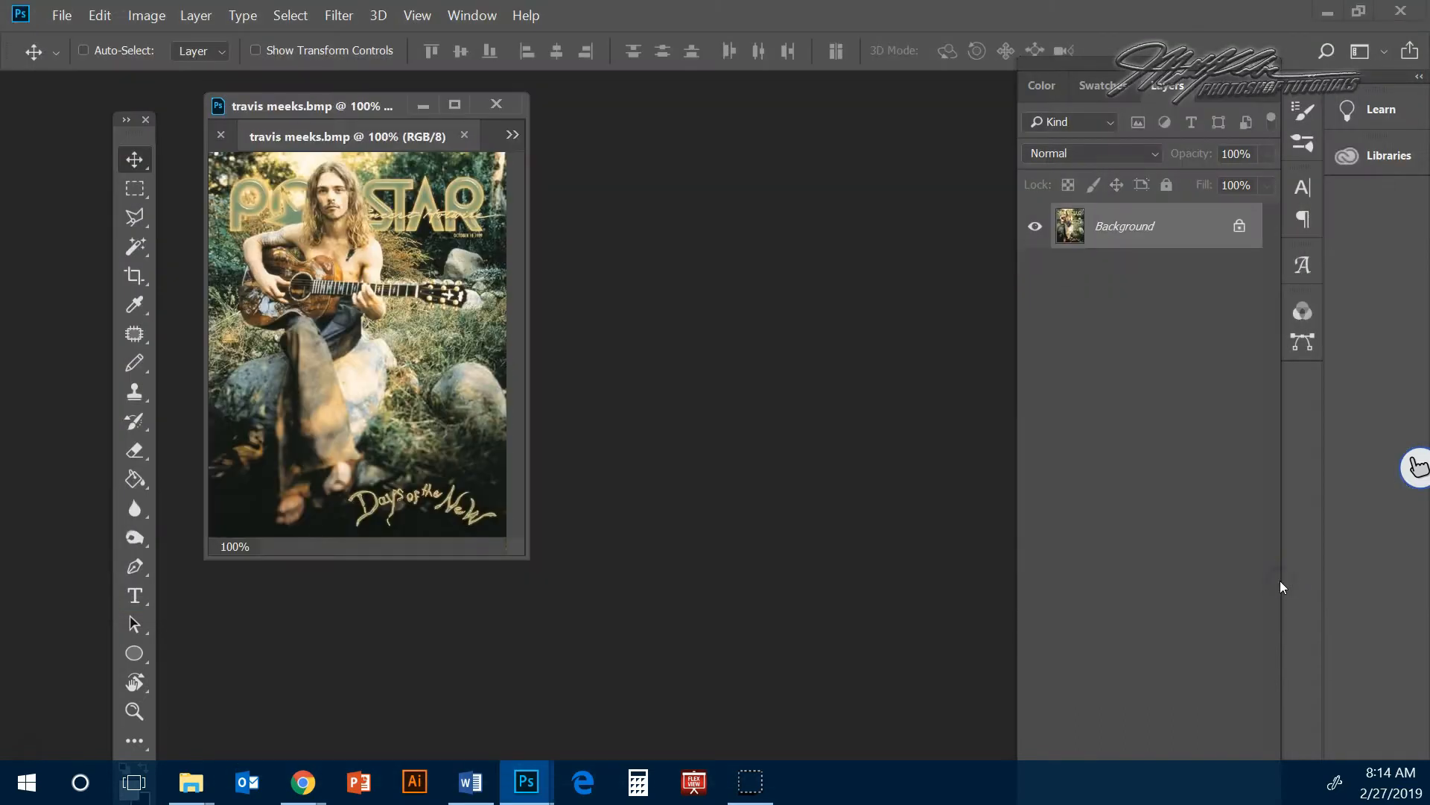
- Fit the magazine cover image on screen and float it in its own window beside the template document
click(429, 22)
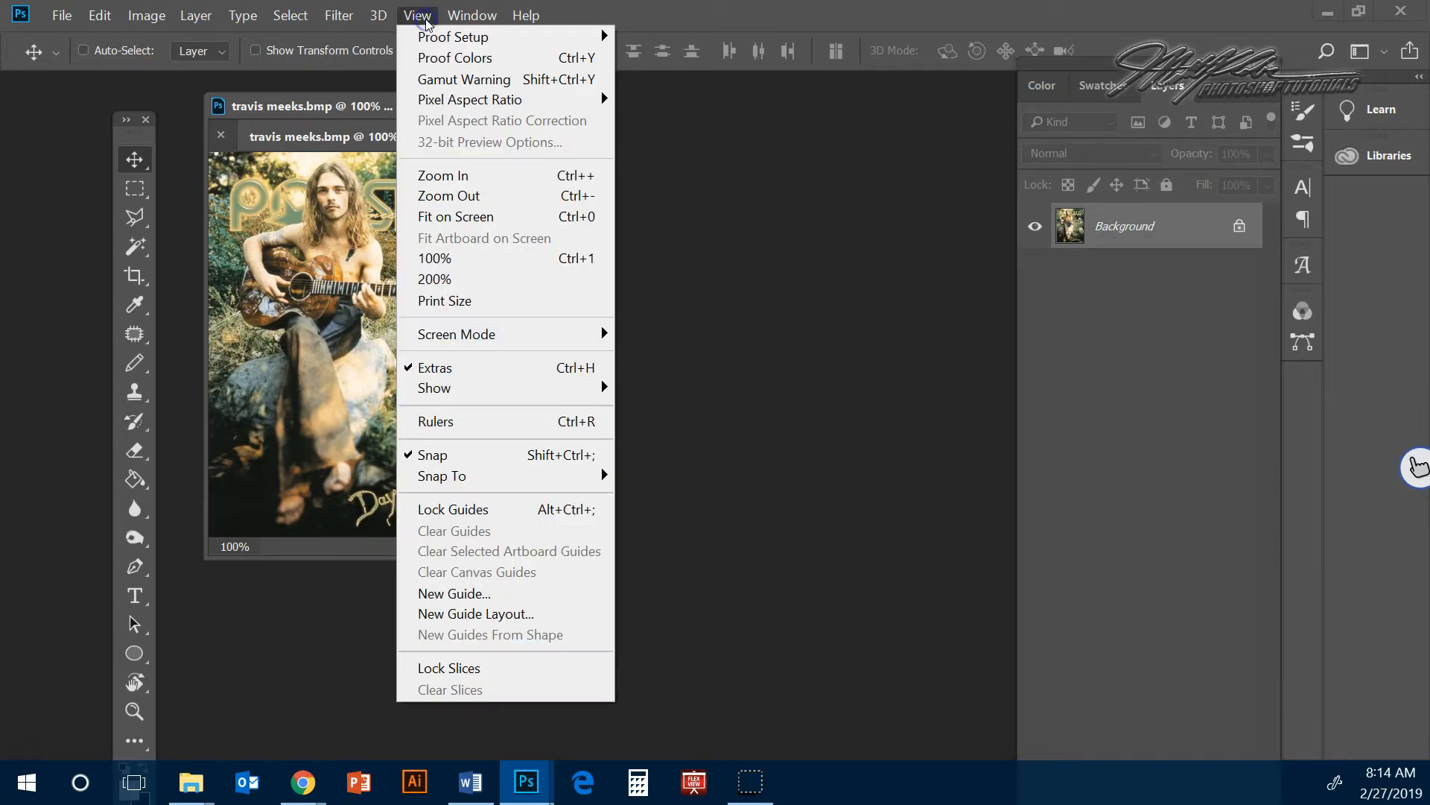
click(467, 217)
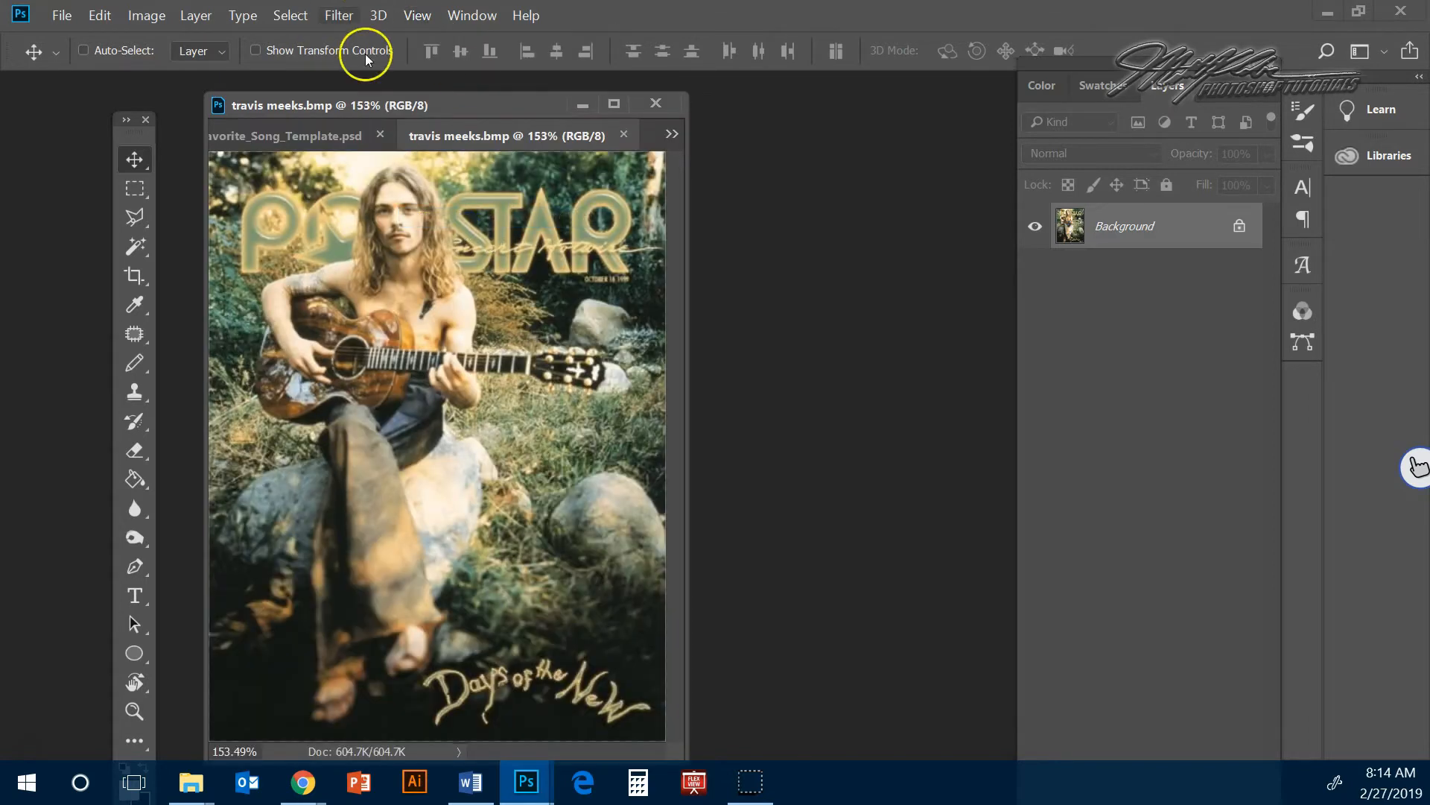
drag(471, 135, 629, 282)
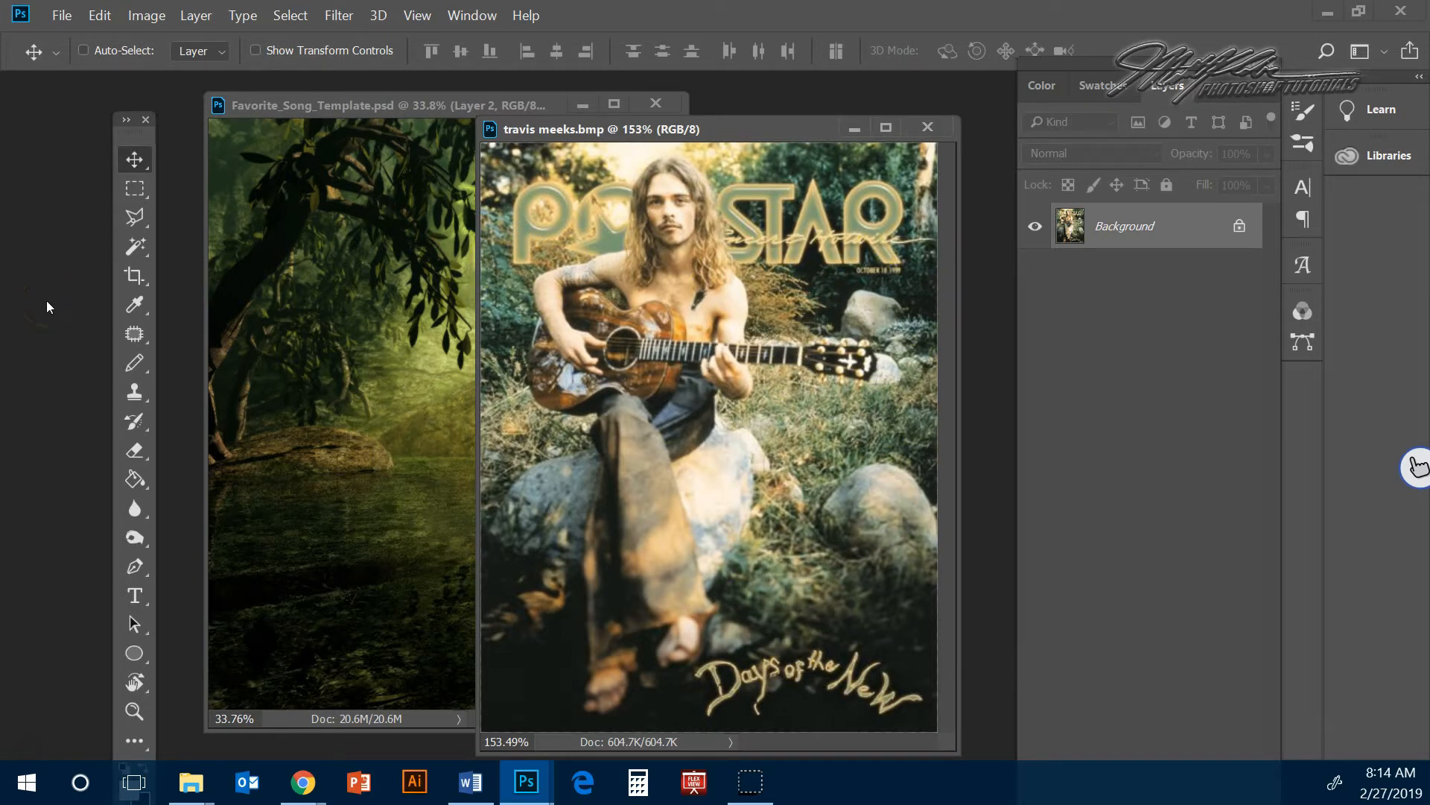
- Start a Polygonal Lasso outline at the top of the guitarist's head and trace down the outer edge of the hair
click(129, 222)
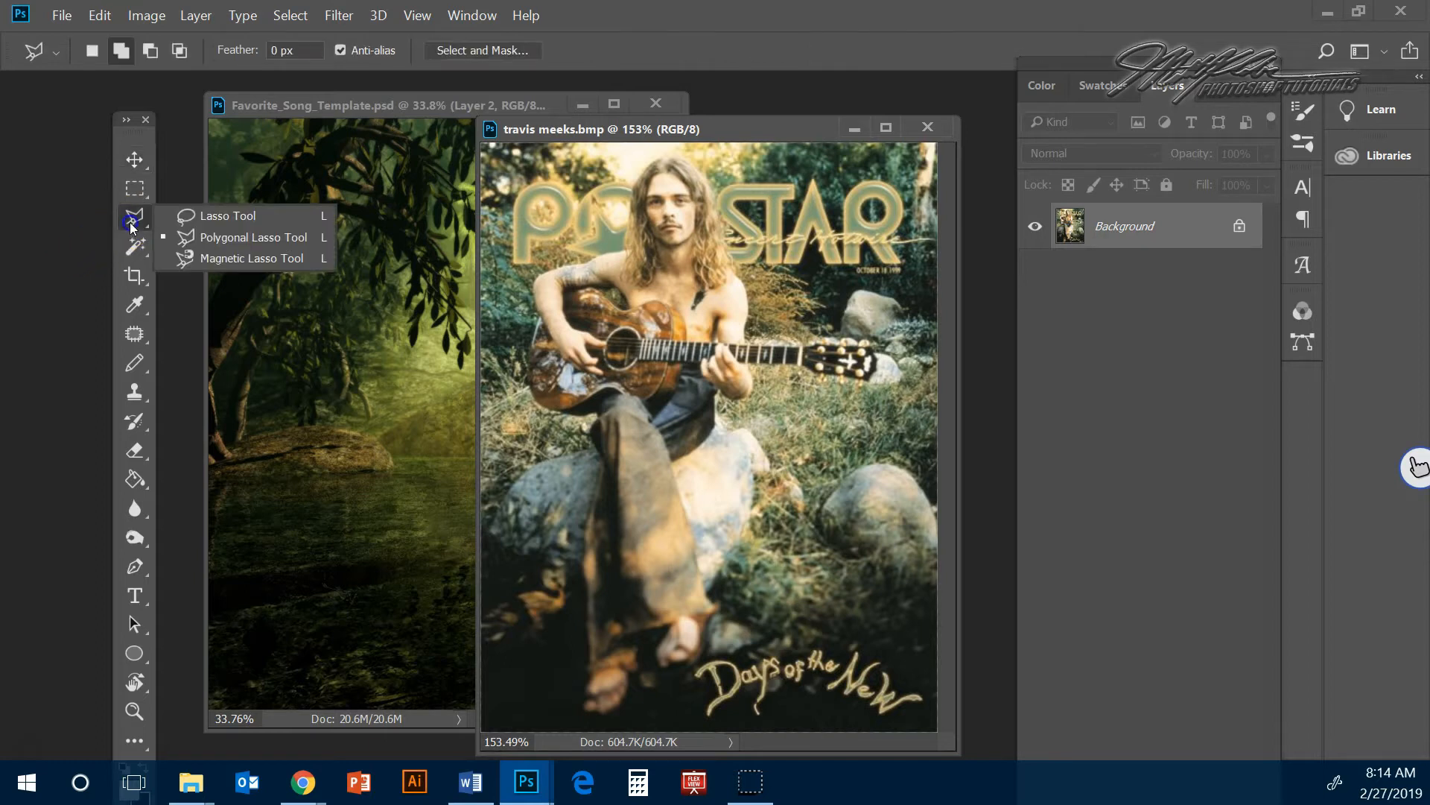
click(218, 235)
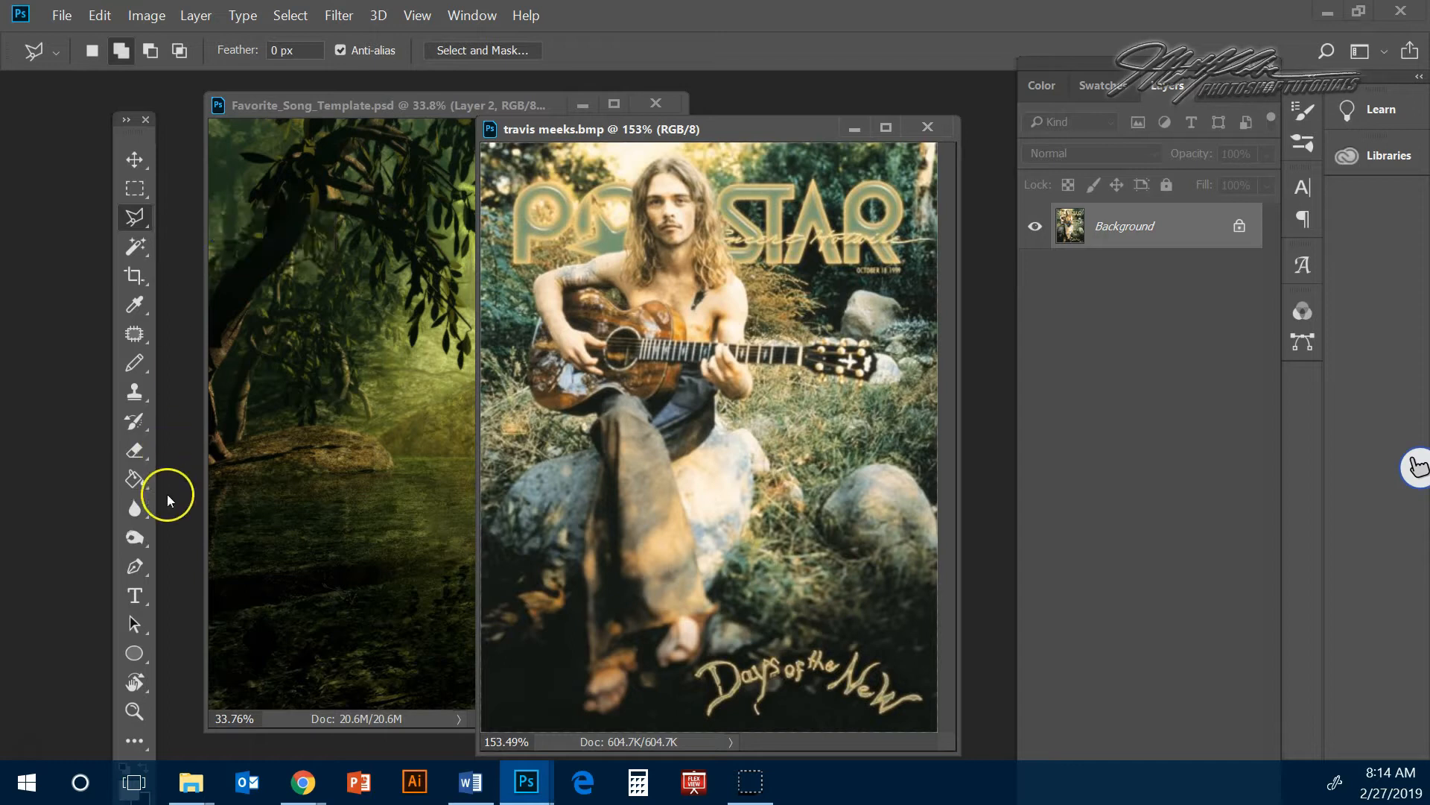
click(135, 710)
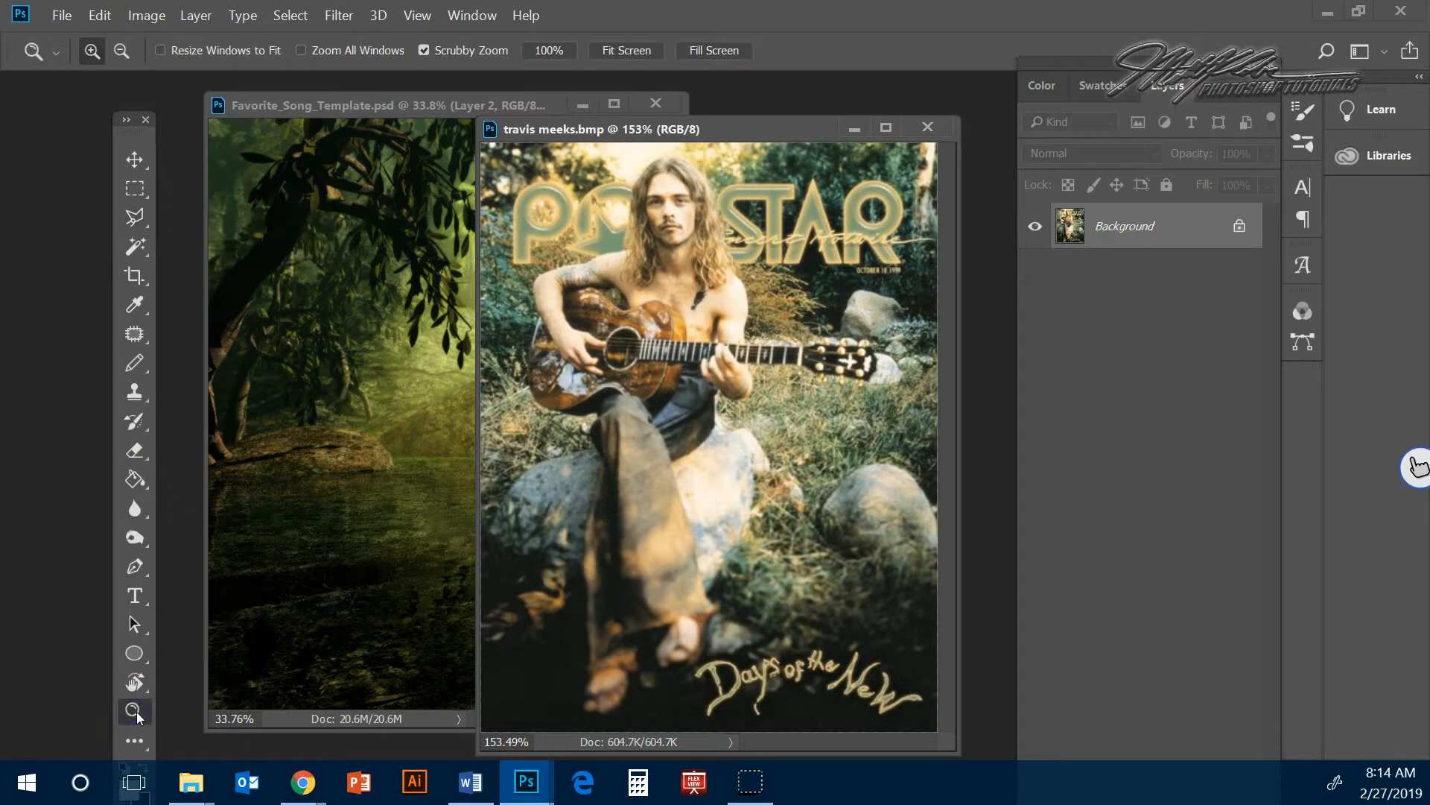
drag(596, 179, 680, 342)
click(795, 400)
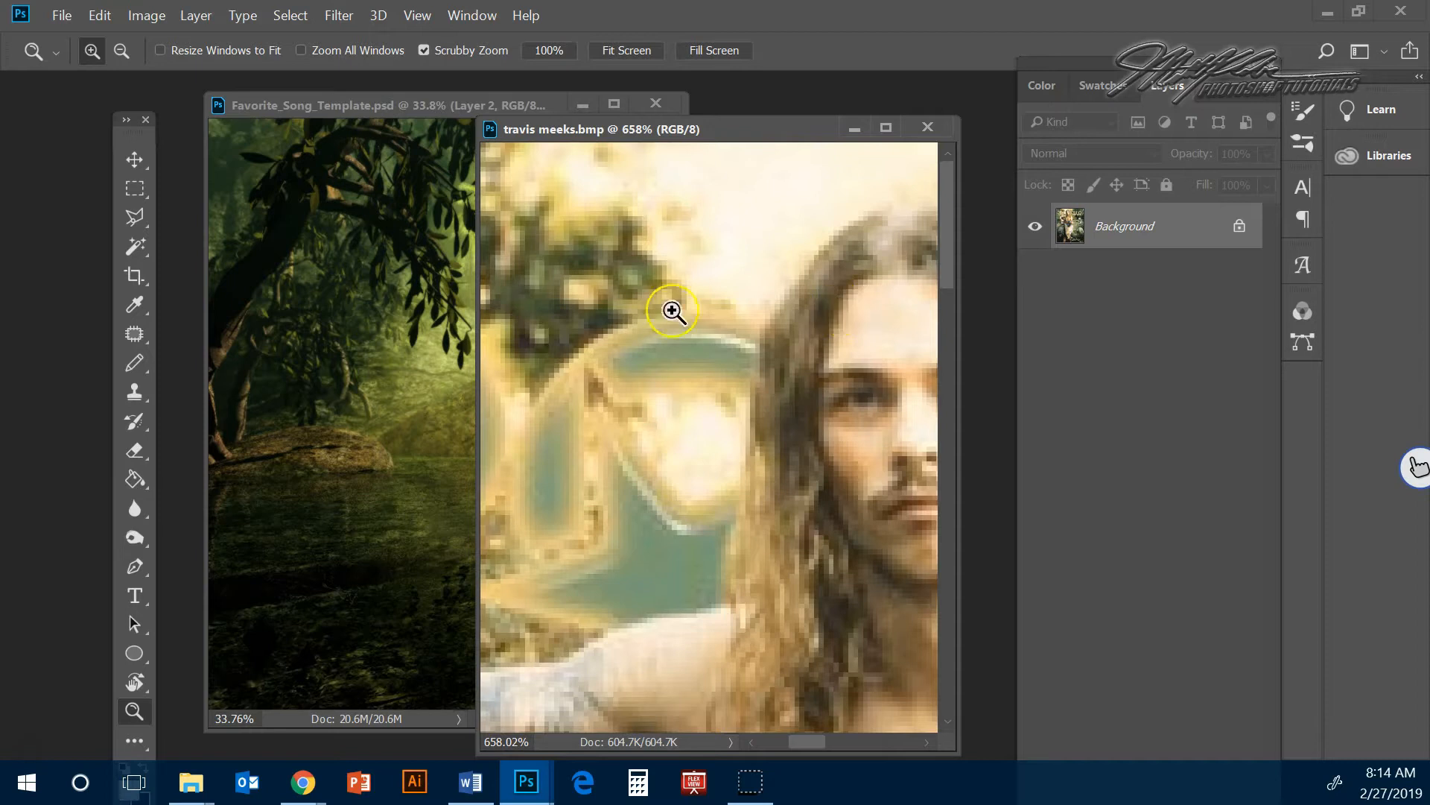
click(136, 216)
click(820, 249)
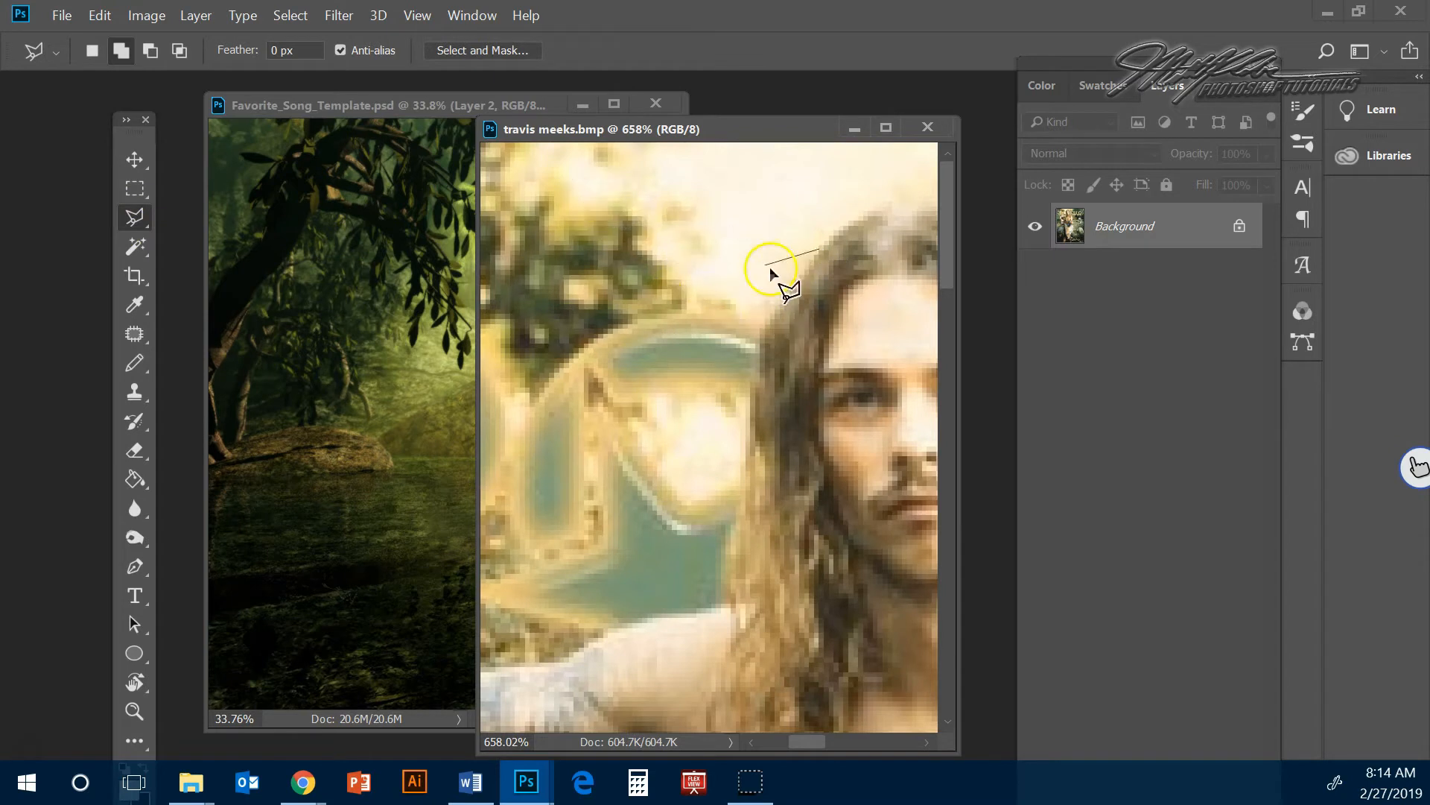
click(772, 308)
click(724, 567)
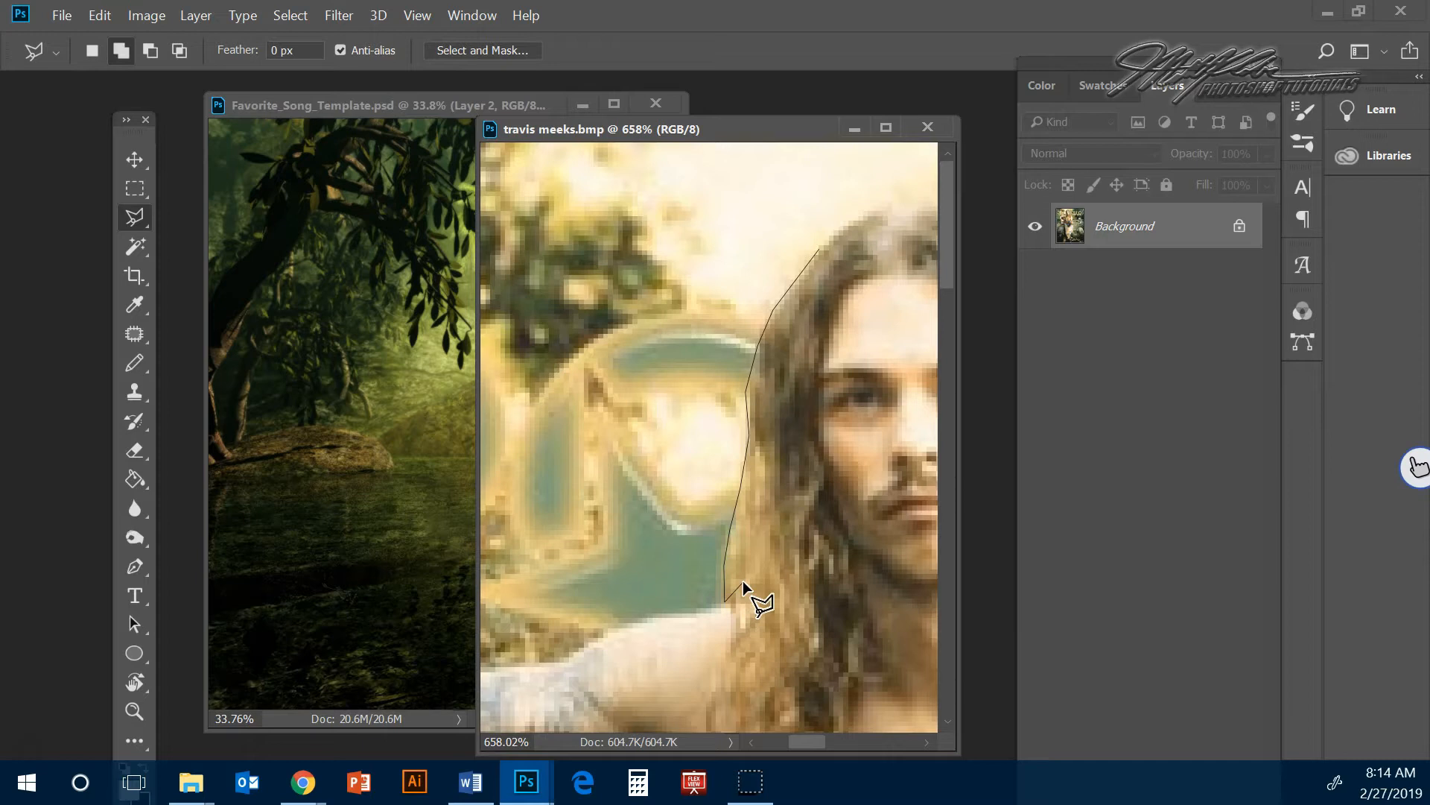
- Continue the lasso outline from the hair along the guitarist's shoulder and tattooed upper arm toward the elbow
click(631, 608)
drag(606, 623, 760, 503)
drag(707, 547, 718, 533)
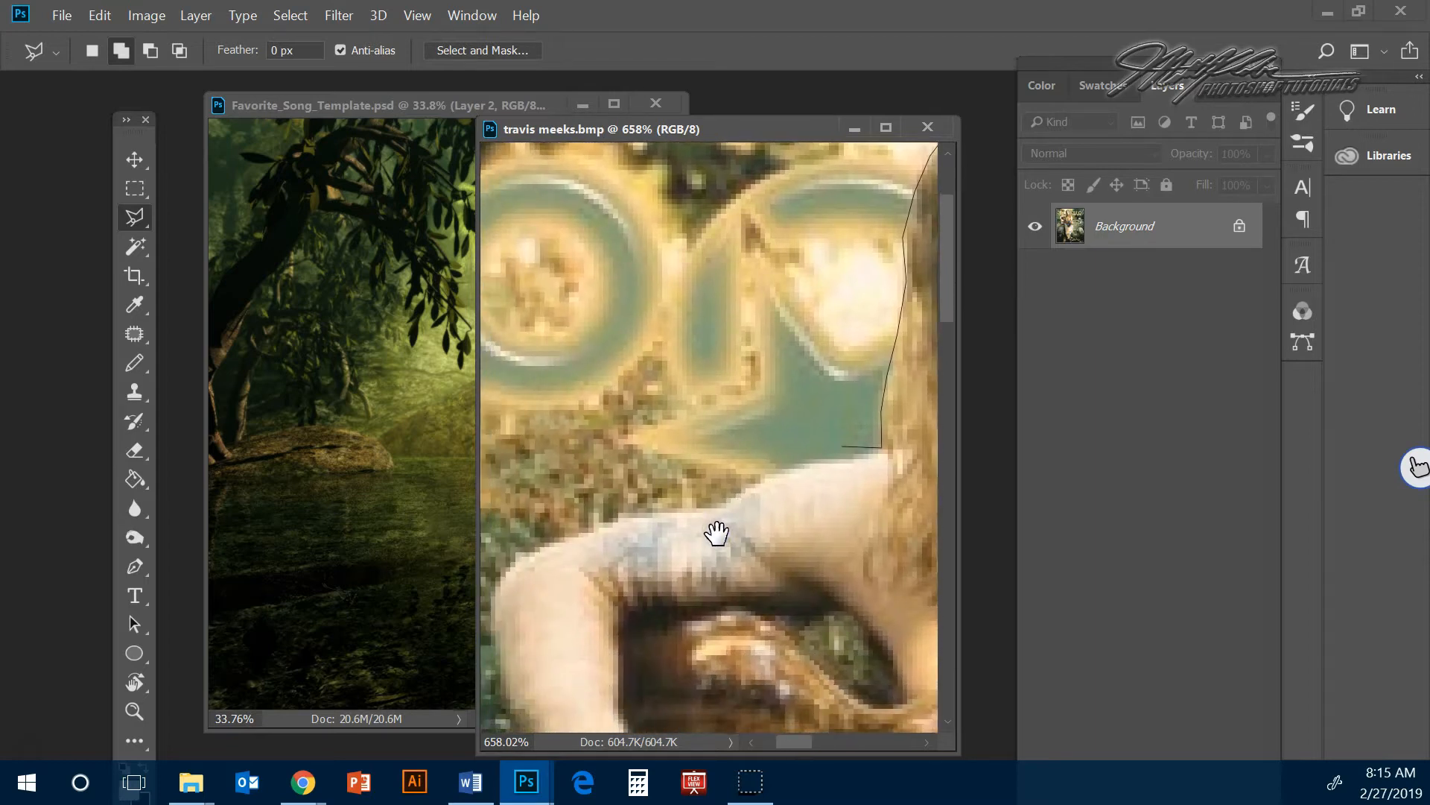
click(806, 460)
click(741, 482)
click(724, 507)
click(609, 521)
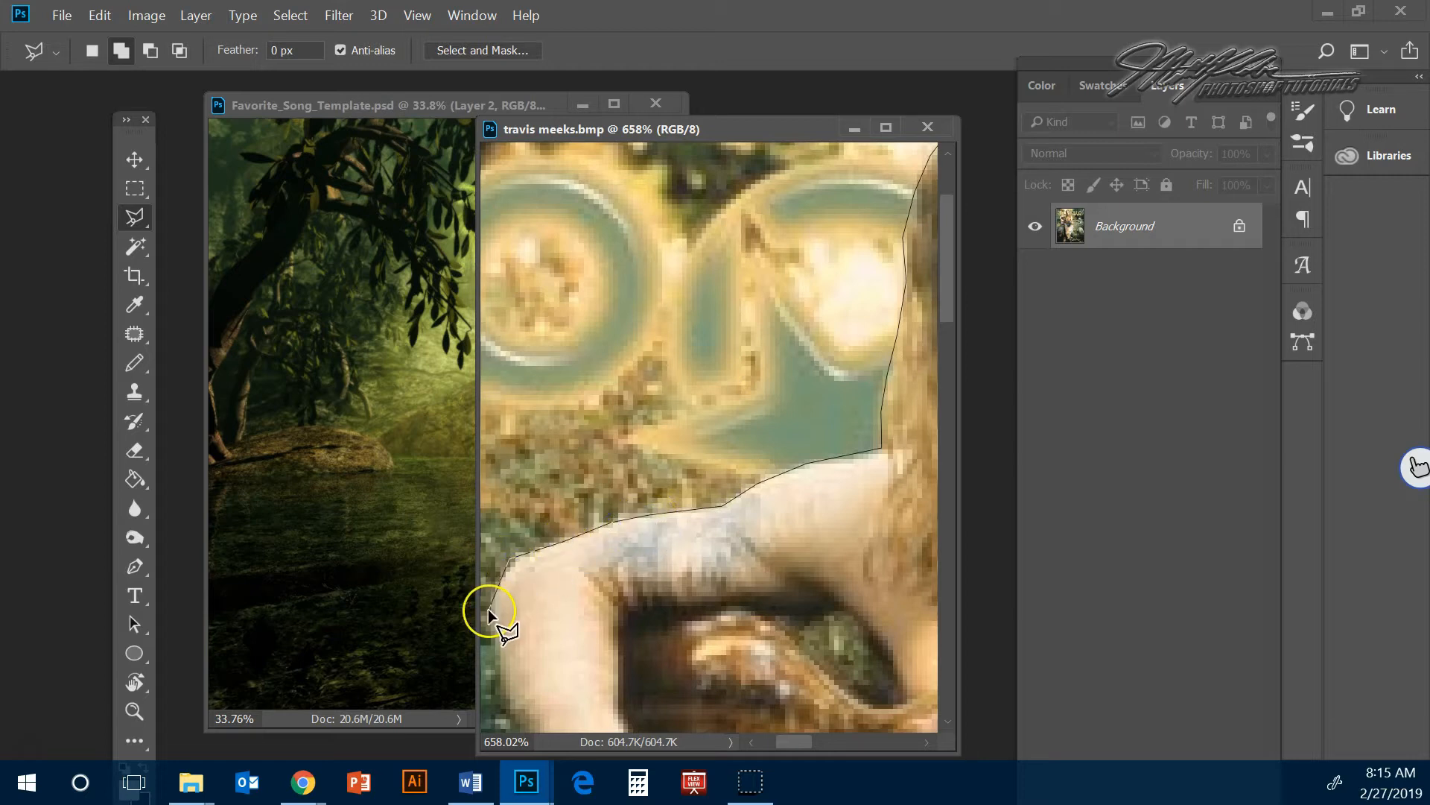
- Extend the lasso outline around the elbow, down the forearm and along the outer end of the guitar body
key(space)
drag(489, 609, 524, 373)
click(537, 450)
key(space)
drag(538, 514, 616, 313)
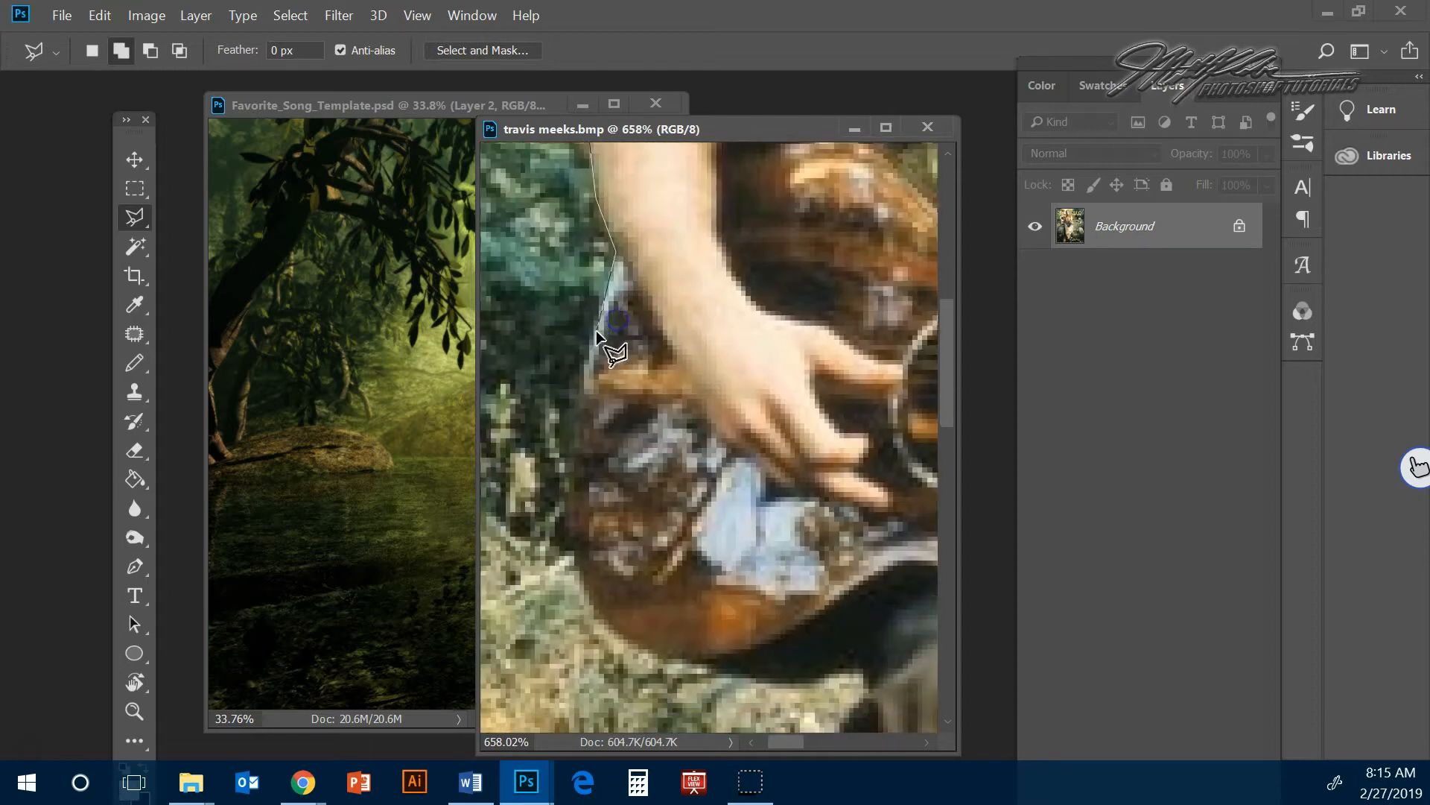
click(574, 437)
click(572, 523)
key(space)
drag(582, 575, 569, 377)
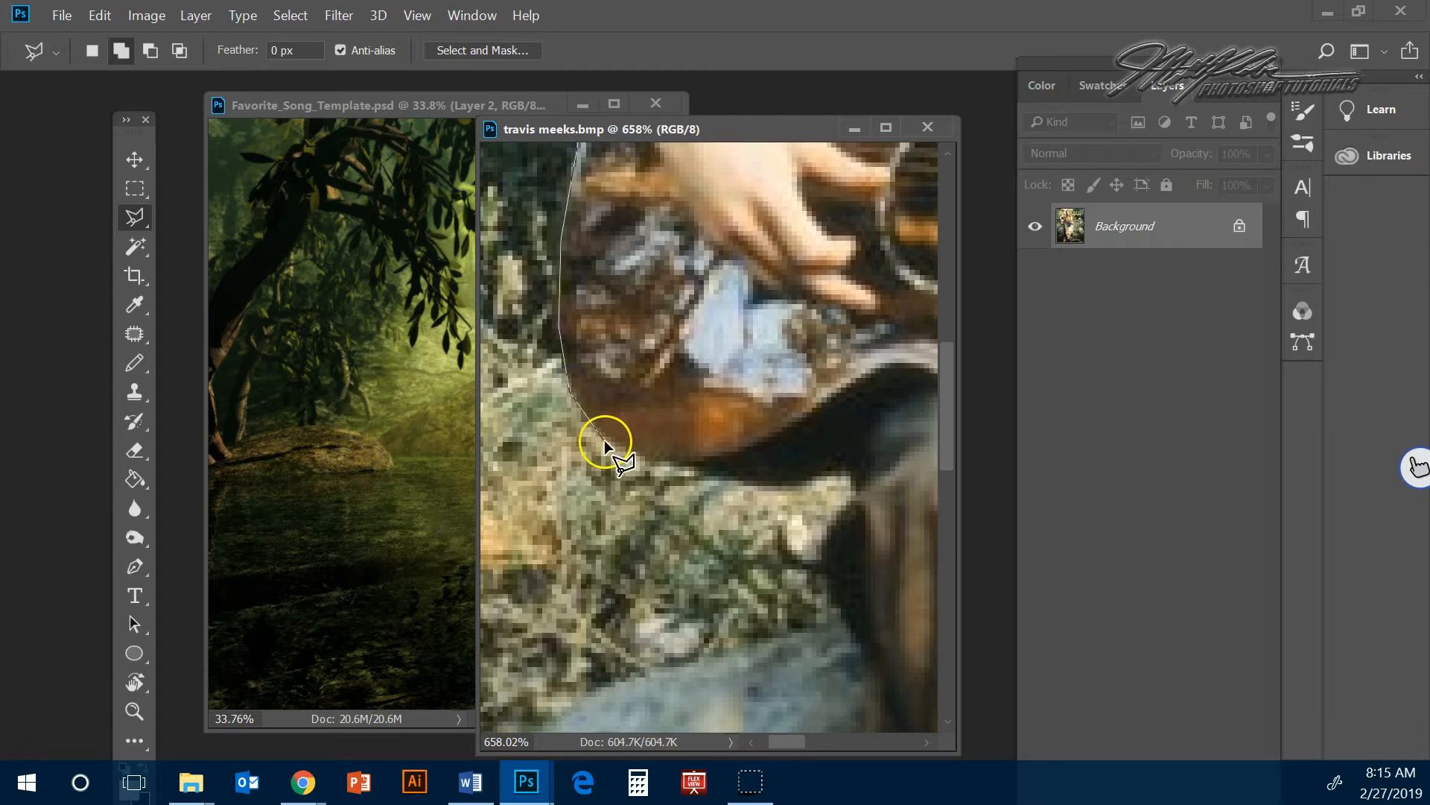
- Continue the lasso outline along the guitar body's lower edge and down beside the trouser leg to the boulder
click(704, 466)
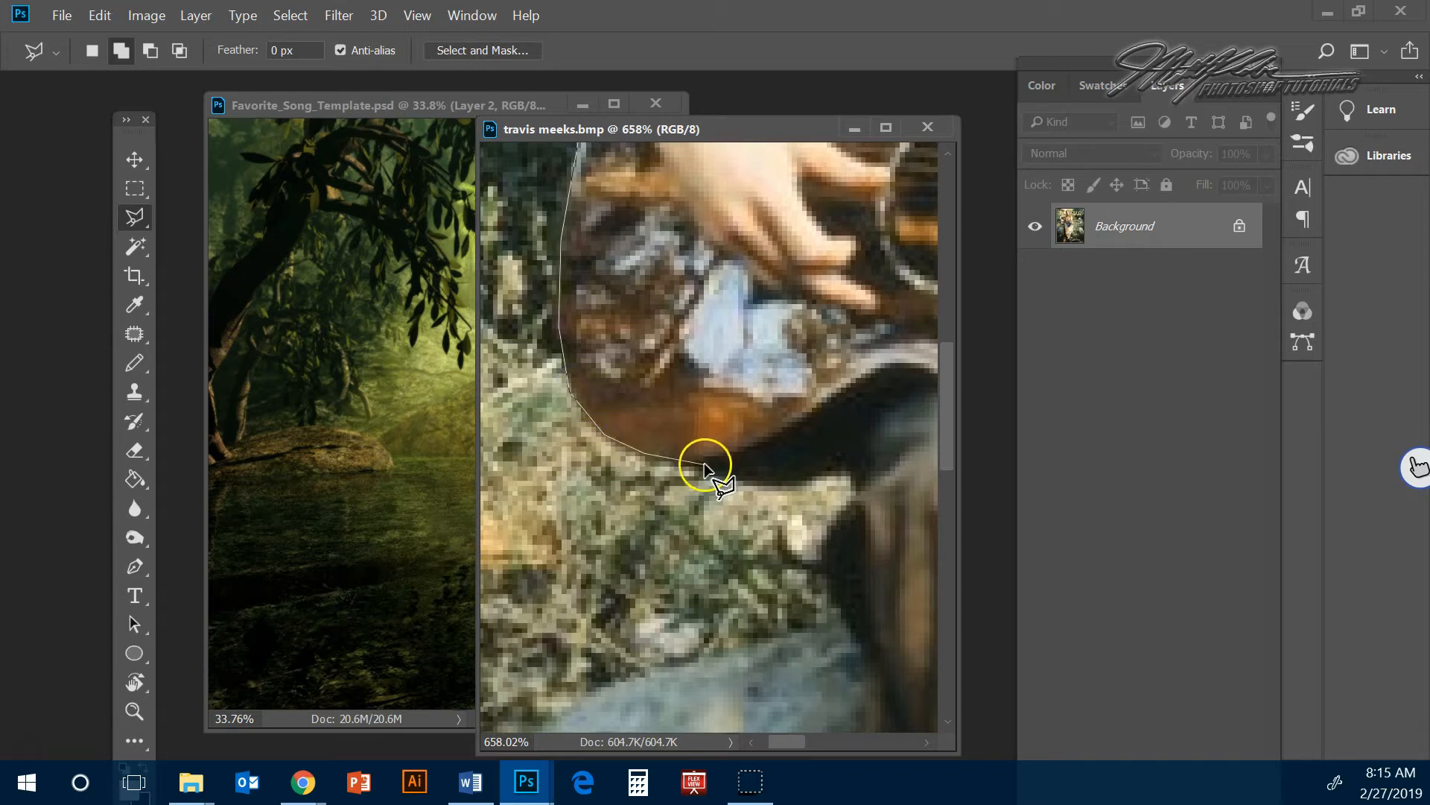
click(796, 487)
click(853, 477)
key(space)
mouse_move(853, 485)
mouse_down()
mouse_move(687, 336)
mouse_move(696, 351)
mouse_up()
click(678, 373)
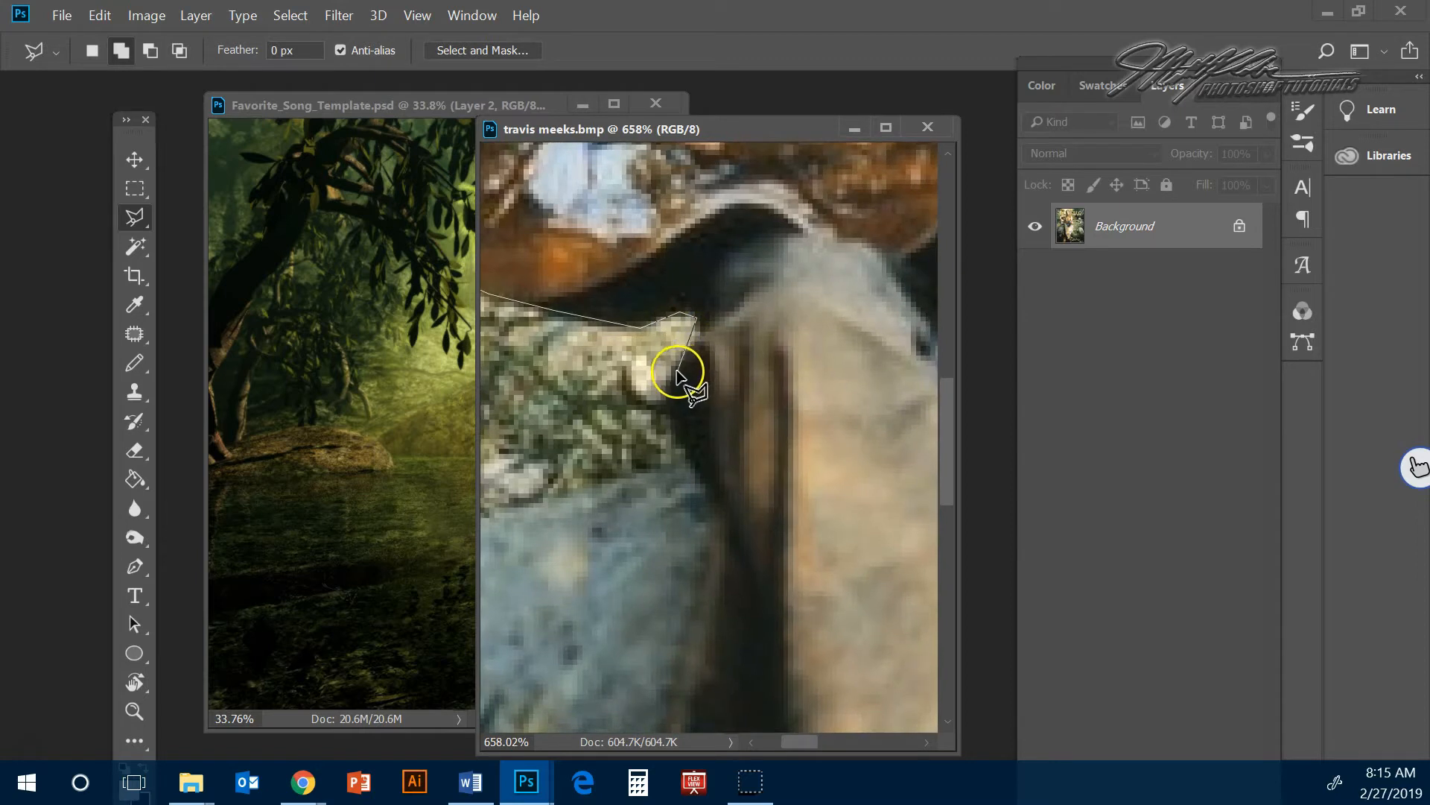
click(677, 421)
click(689, 455)
- Extend the lasso outline from the trouser leg outward along the upper edge of the boulder
key(space)
drag(640, 490, 741, 302)
key(space)
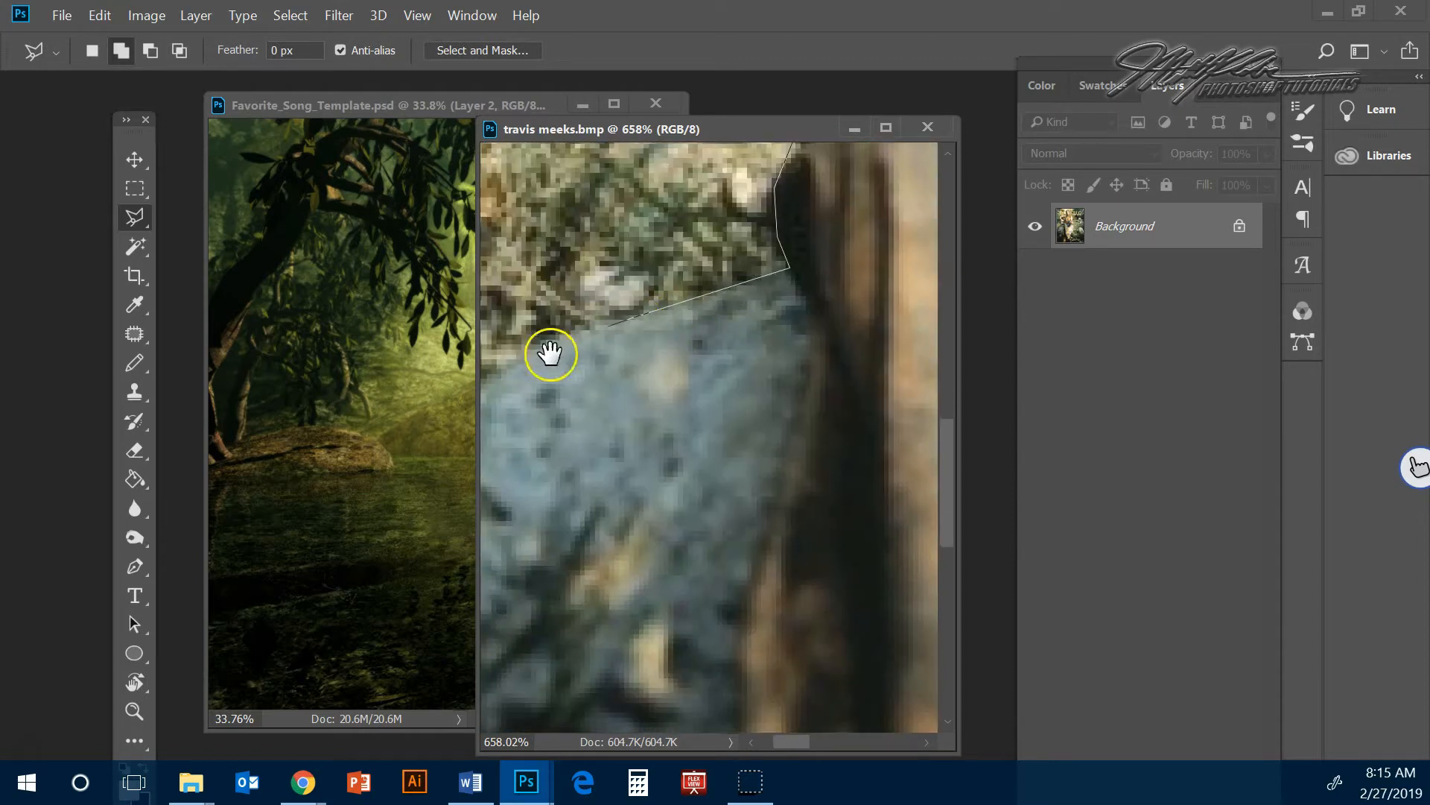
drag(550, 354, 728, 300)
click(694, 302)
click(616, 385)
key(space)
drag(602, 434, 661, 217)
click(569, 257)
- Trace the lasso outline around the boulder's shaded outer side and along its underside back toward the leg
key(space)
mouse_move(514, 338)
mouse_down()
mouse_move(678, 326)
mouse_move(675, 313)
mouse_up()
click(511, 325)
click(503, 403)
click(519, 586)
click(587, 695)
click(627, 719)
key(space)
mouse_move(744, 661)
mouse_down()
mouse_move(511, 638)
mouse_move(715, 602)
mouse_move(770, 255)
mouse_up()
drag(772, 310, 690, 374)
click(710, 438)
click(805, 433)
- Run the lasso outline down beside the trouser leg to the heel of the guitarist's lower foot
key(space)
drag(805, 484, 705, 212)
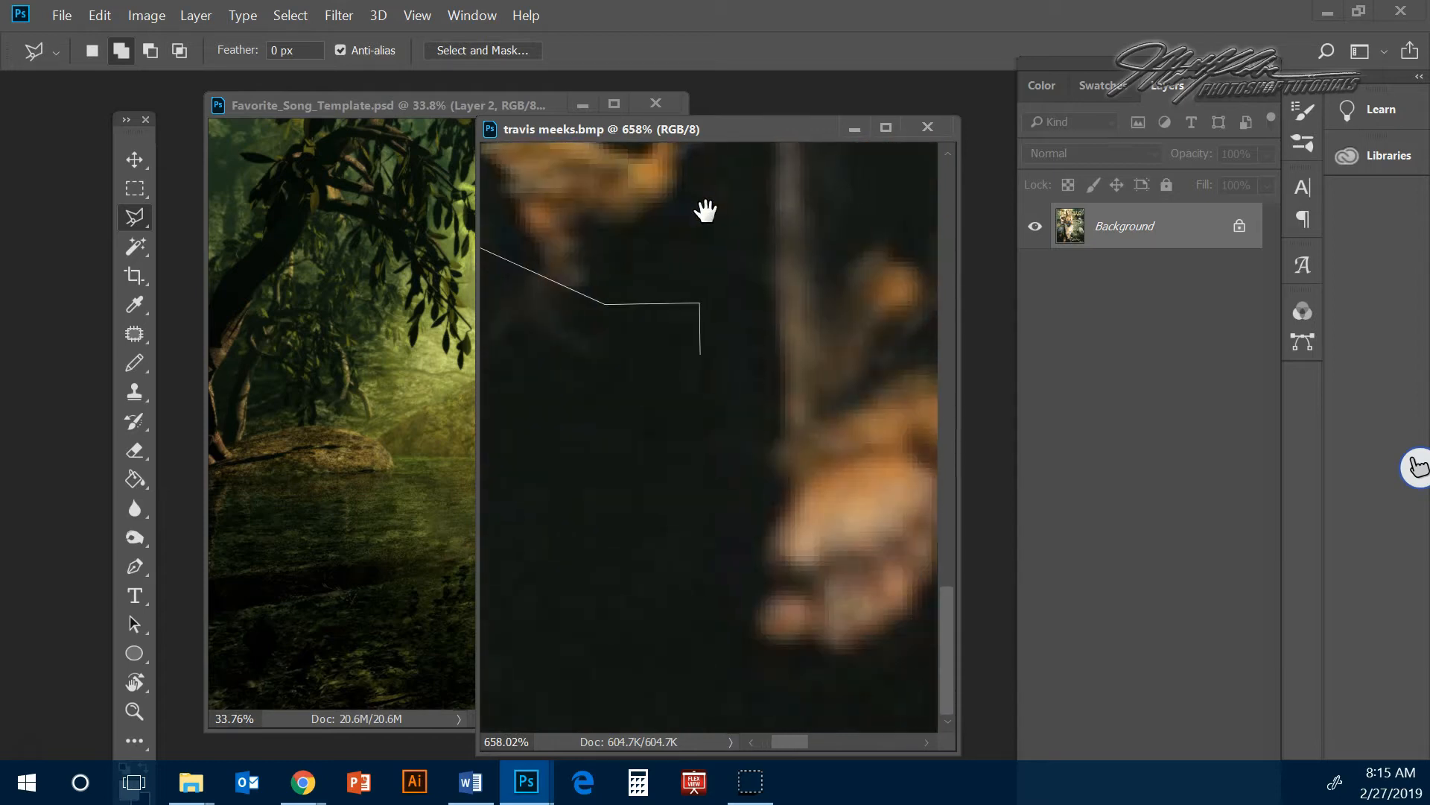
click(746, 304)
click(771, 474)
click(771, 504)
key(space)
drag(760, 573, 526, 373)
- Trace the lasso outline around the toes and up the inner side of the lower foot
click(520, 561)
click(515, 628)
click(558, 658)
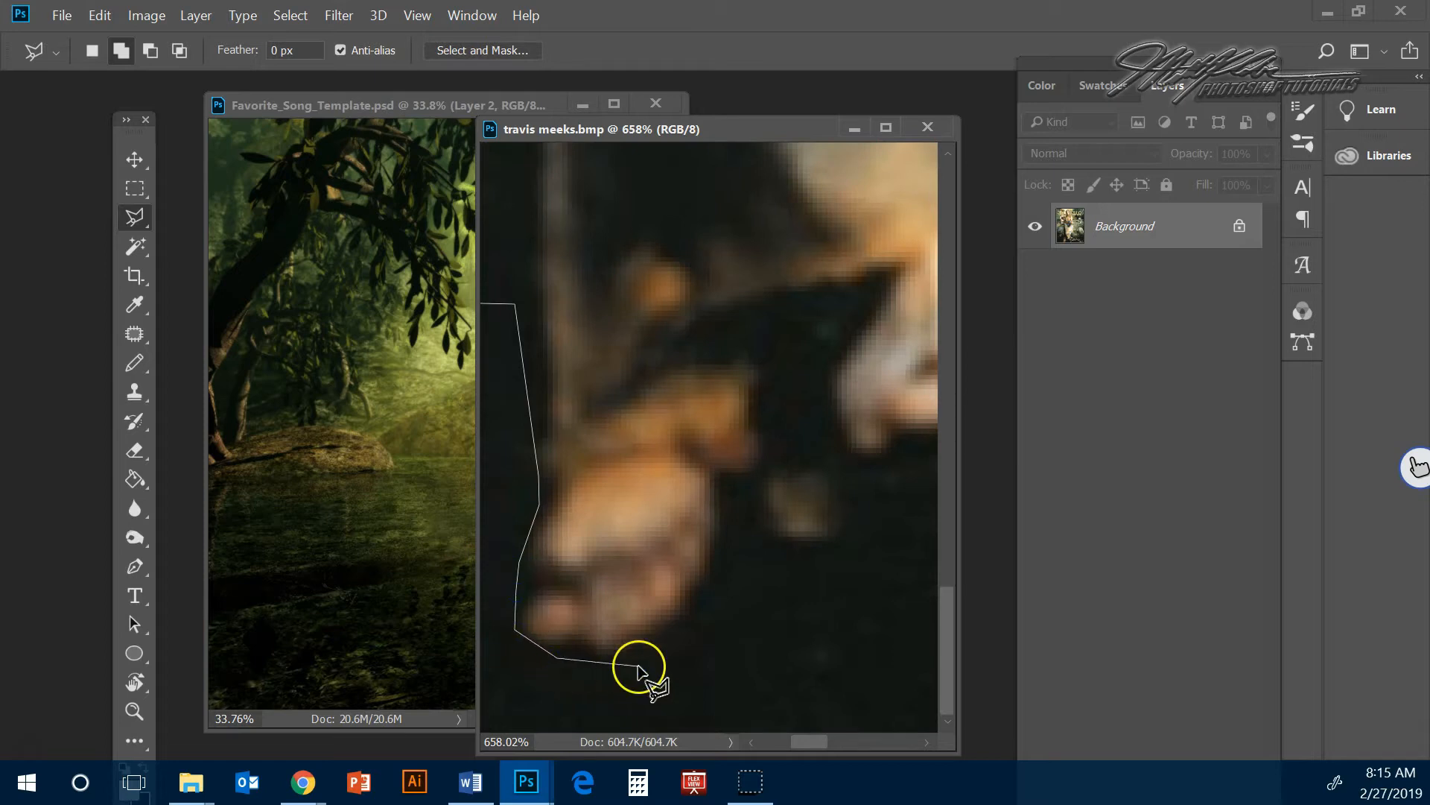
click(649, 650)
click(716, 584)
click(739, 518)
click(745, 474)
- Extend the lasso outline around the guitarist's second foot and up to the trouser cuff
key(space)
mouse_move(813, 435)
mouse_down()
mouse_move(546, 636)
mouse_move(568, 594)
mouse_up()
click(571, 616)
click(605, 640)
click(657, 647)
click(724, 626)
click(771, 594)
click(785, 578)
click(812, 521)
click(864, 362)
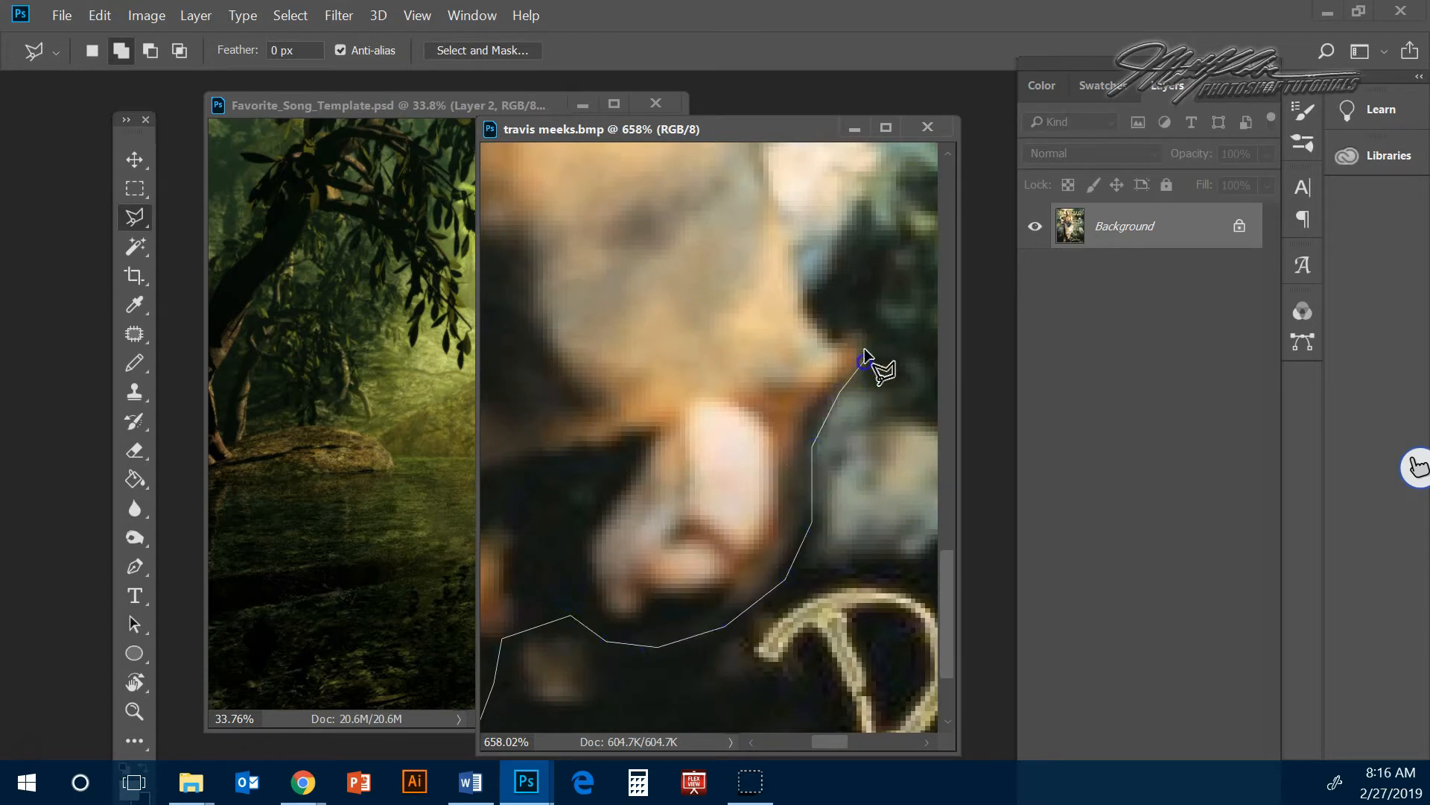
- Trace the lasso outline up the sunlit side of the boulder to the underside of the fretting hand
drag(841, 252, 623, 633)
click(656, 564)
click(714, 450)
drag(759, 357, 582, 779)
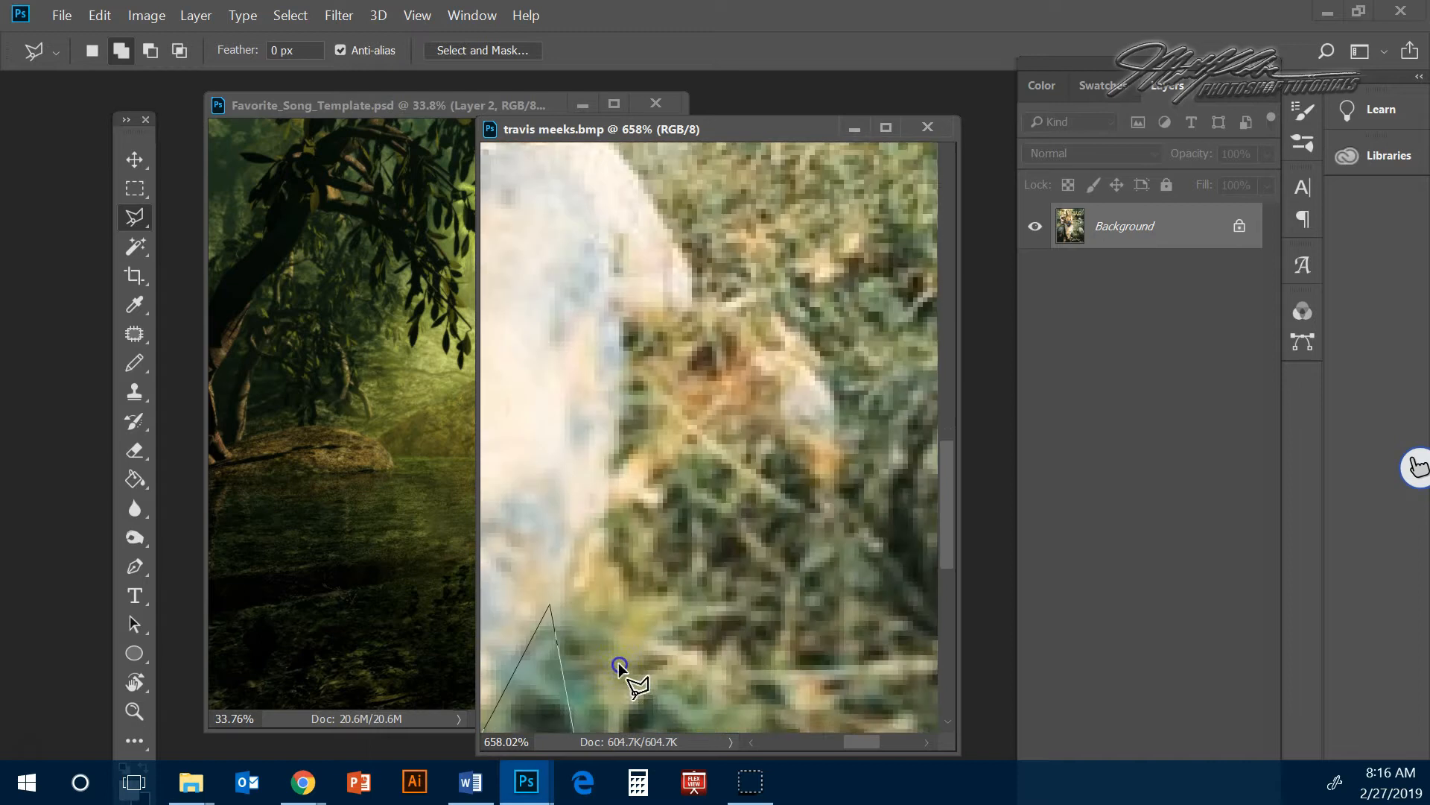
drag(674, 214, 750, 712)
drag(800, 395, 782, 591)
click(716, 499)
click(743, 351)
drag(728, 271, 767, 501)
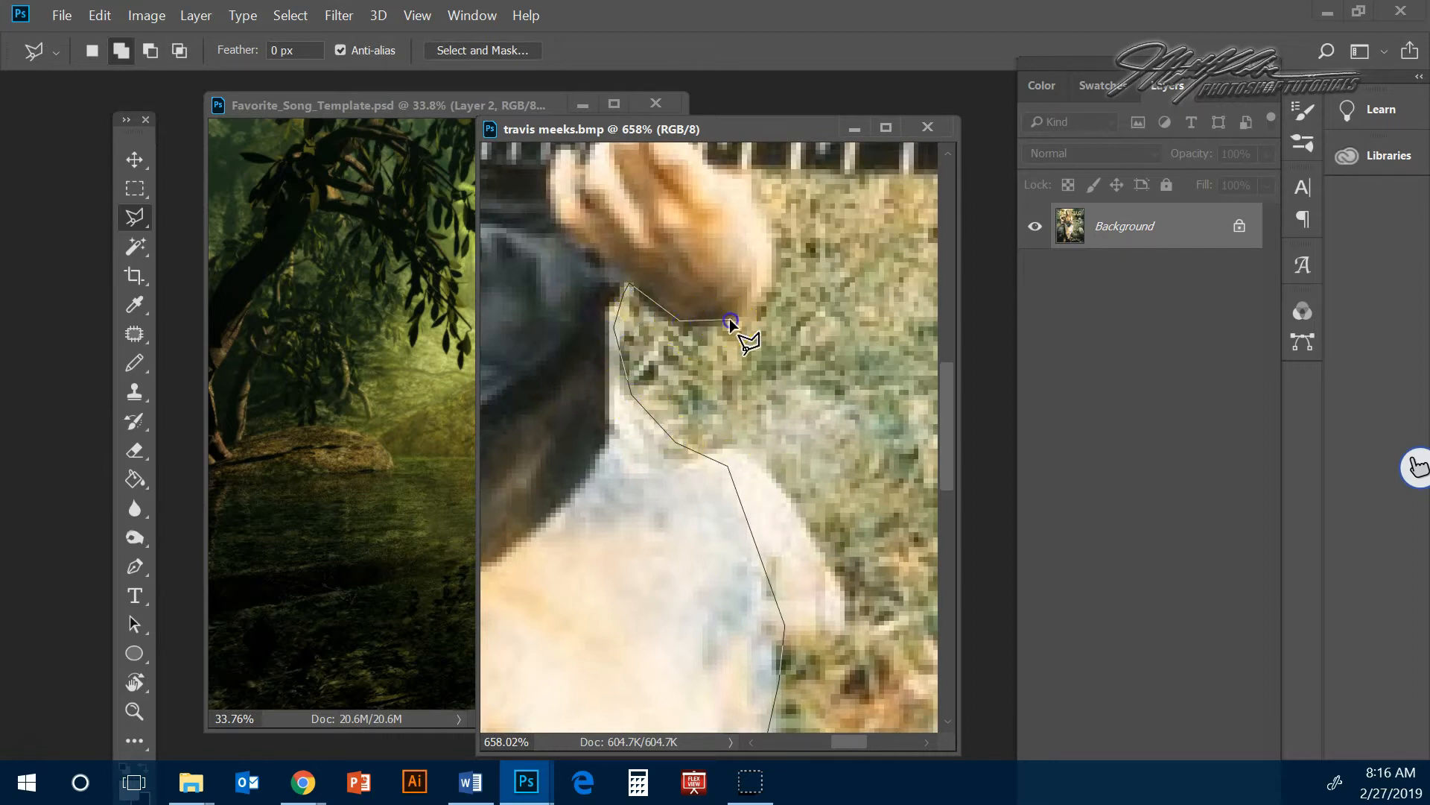
- Extend the lasso outline around the fretting hand and along the lower edge of the guitar neck
drag(715, 240, 623, 671)
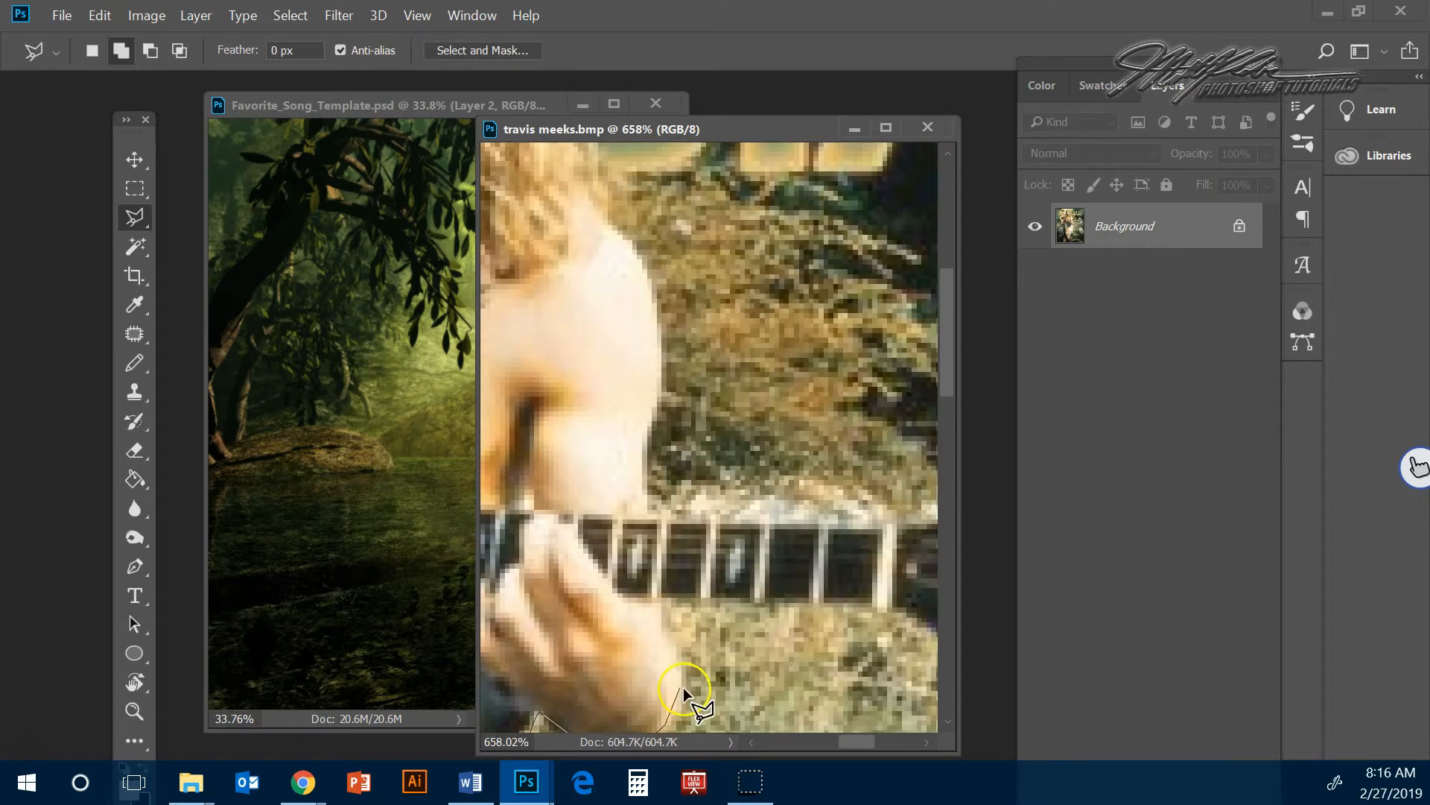
click(653, 596)
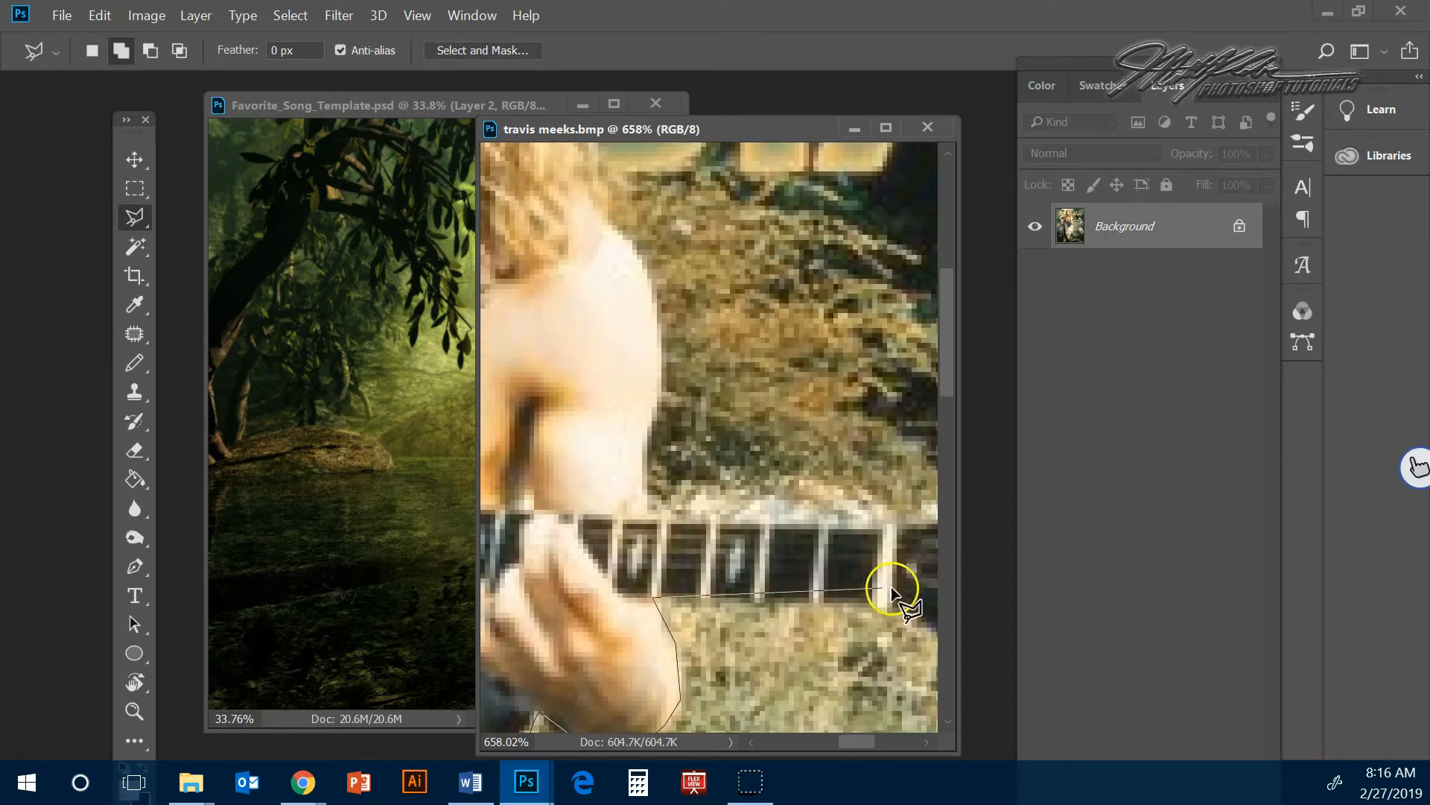
click(887, 607)
drag(910, 601, 584, 596)
- Trace the lasso outline around the guitar's headstock and back along the upper edge of the neck
click(624, 630)
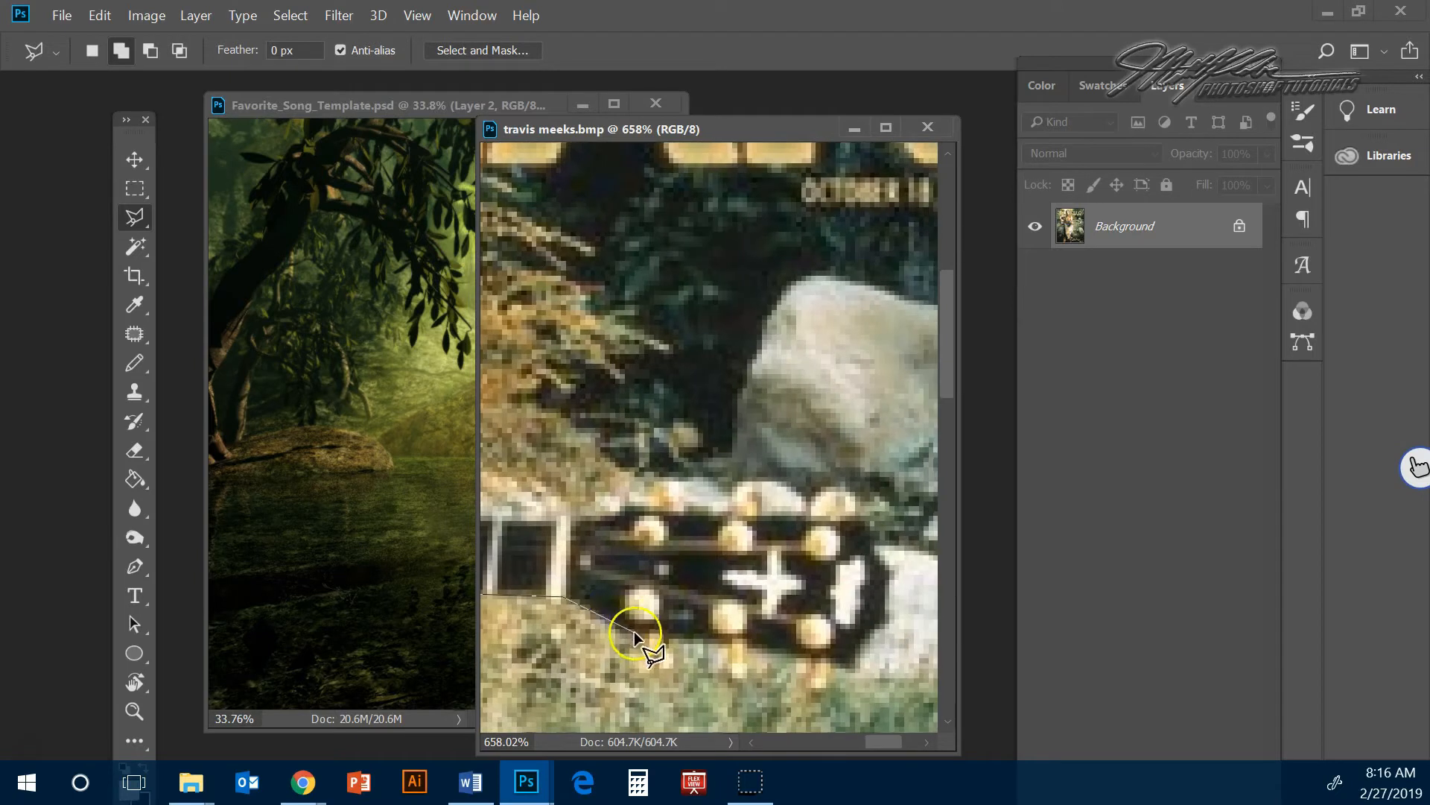
click(884, 617)
click(886, 568)
click(859, 512)
click(601, 512)
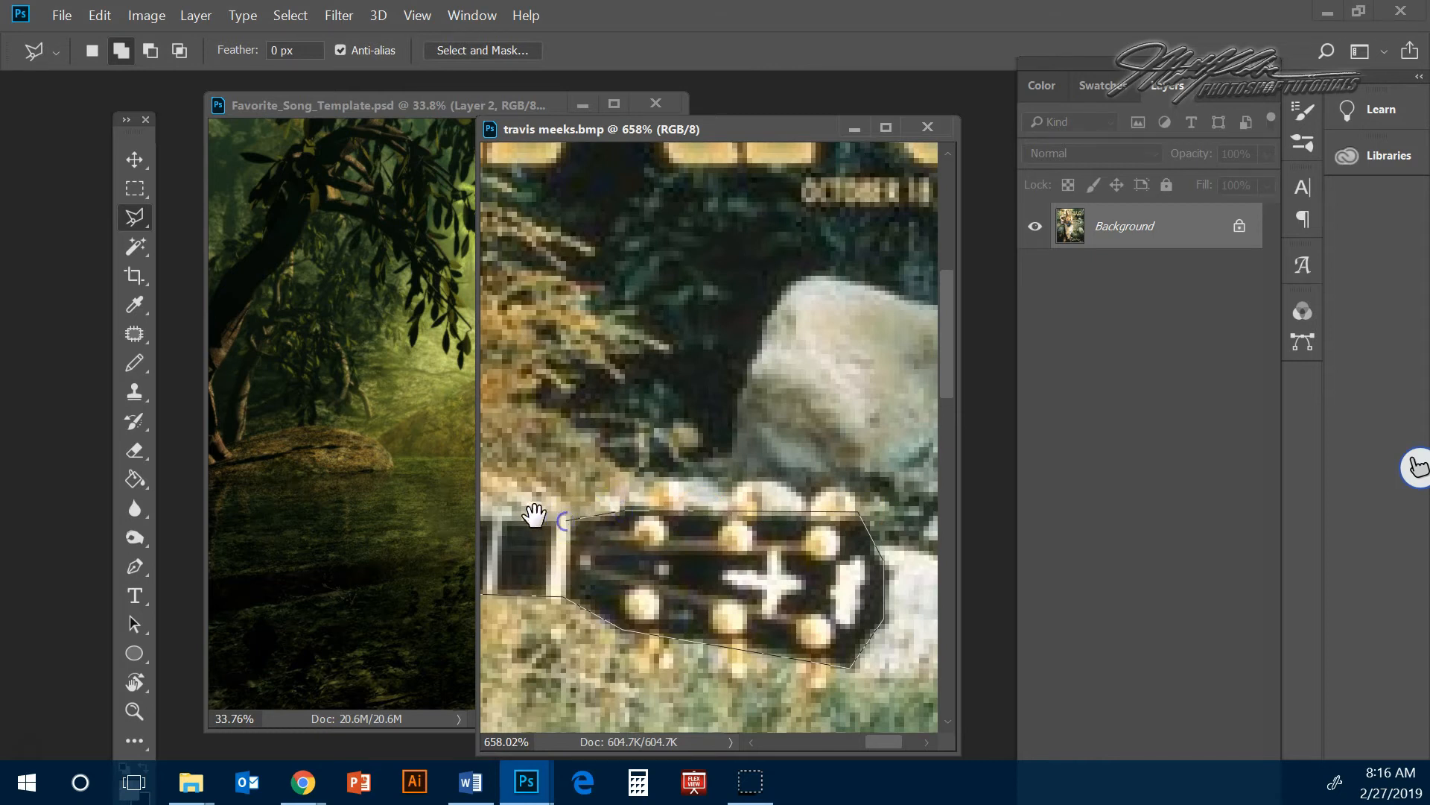
drag(534, 514, 681, 565)
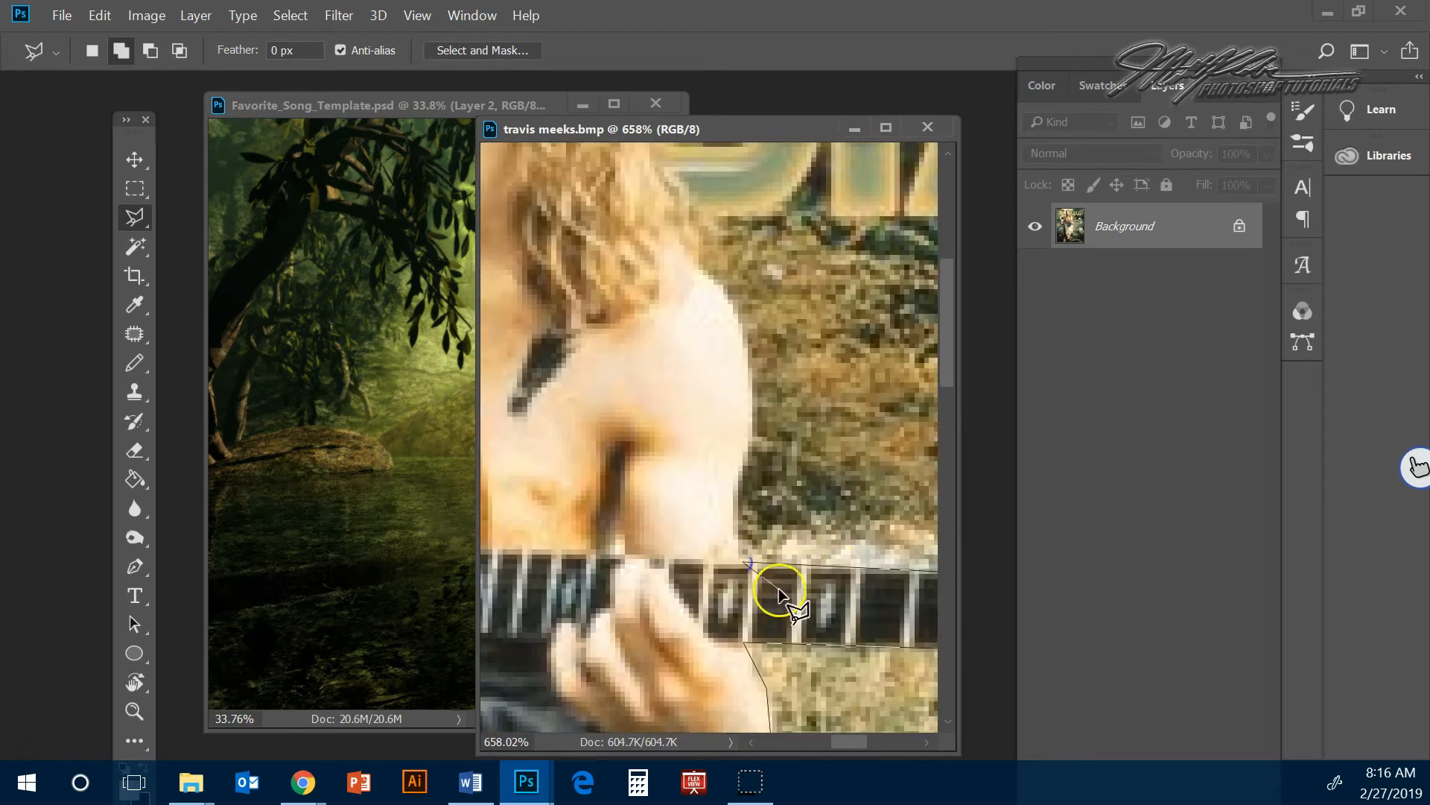
- Trace the lasso outline up the arm, shoulder and hair, and close the selection at the top of the head
click(750, 391)
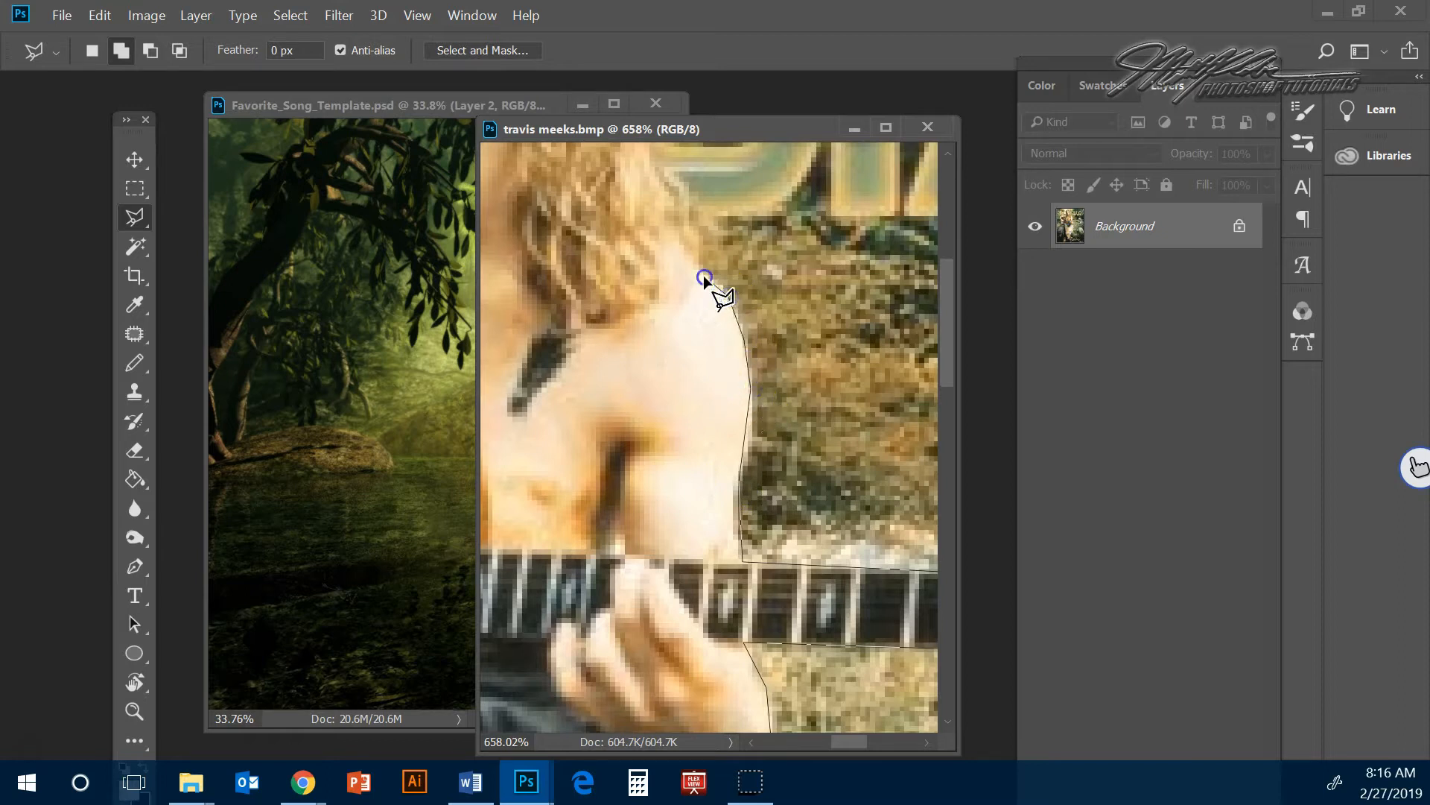
drag(724, 330, 809, 436)
click(779, 337)
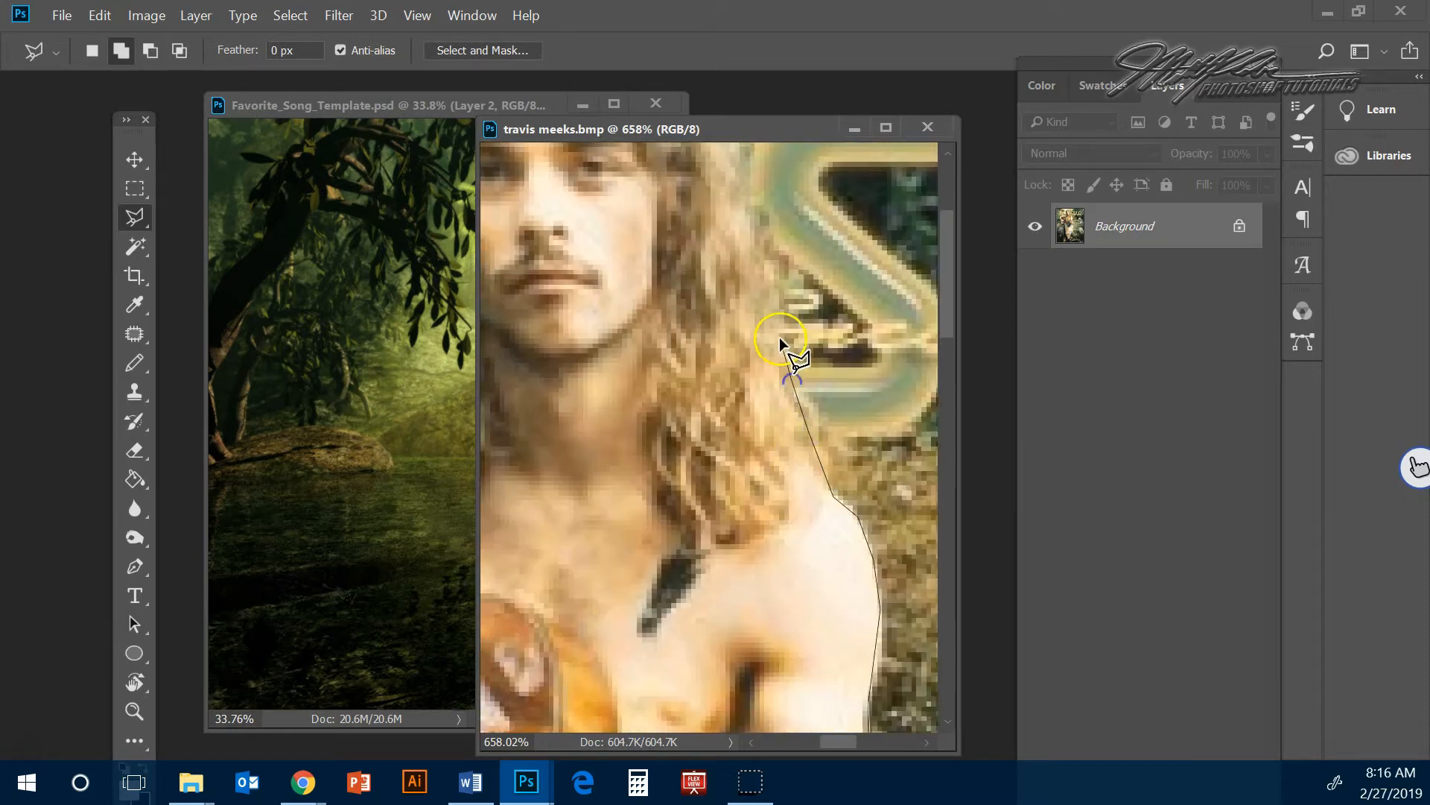
drag(763, 266, 825, 404)
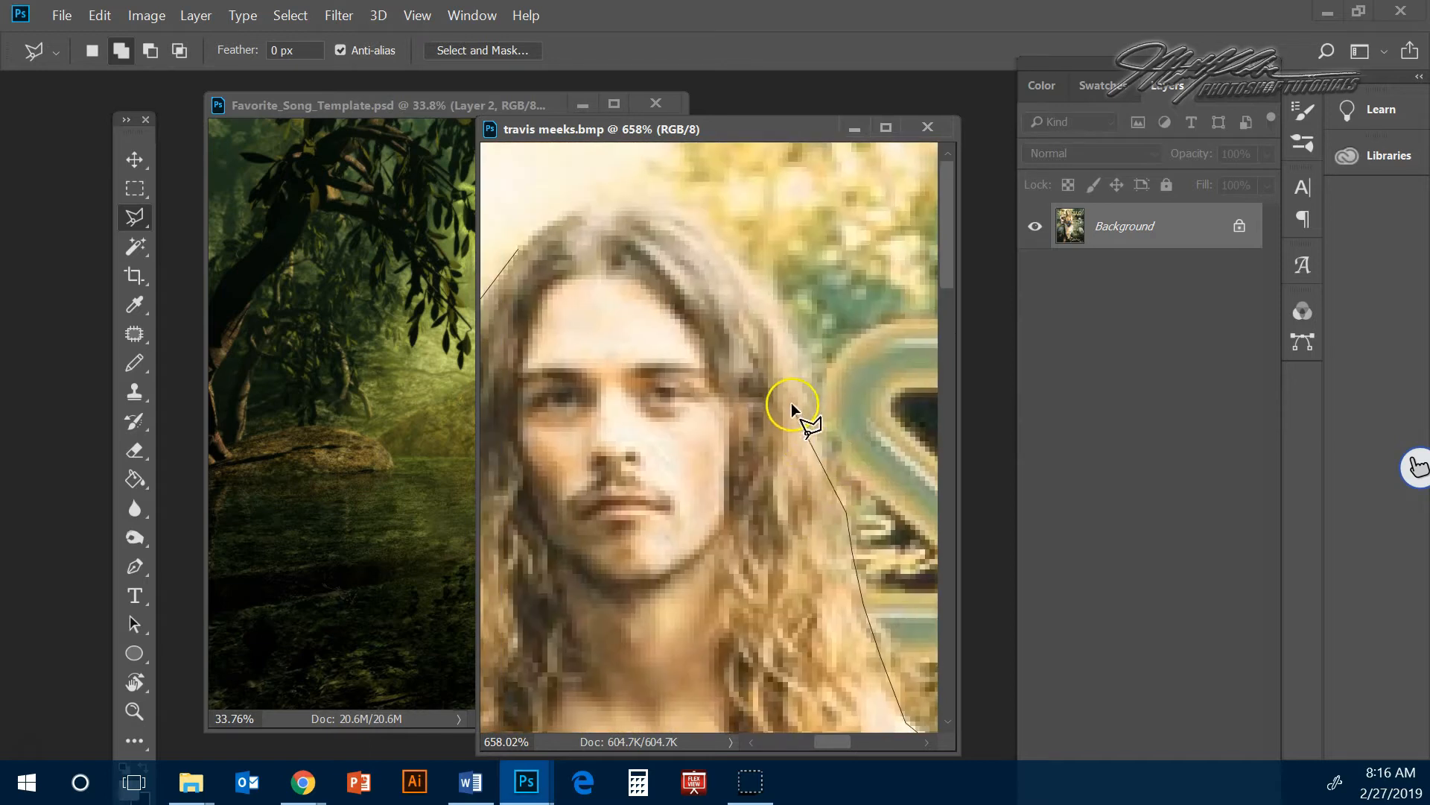
mouse_move(703, 234)
mouse_down()
mouse_move(782, 239)
mouse_move(788, 256)
mouse_up()
click(753, 203)
click(741, 203)
click(694, 226)
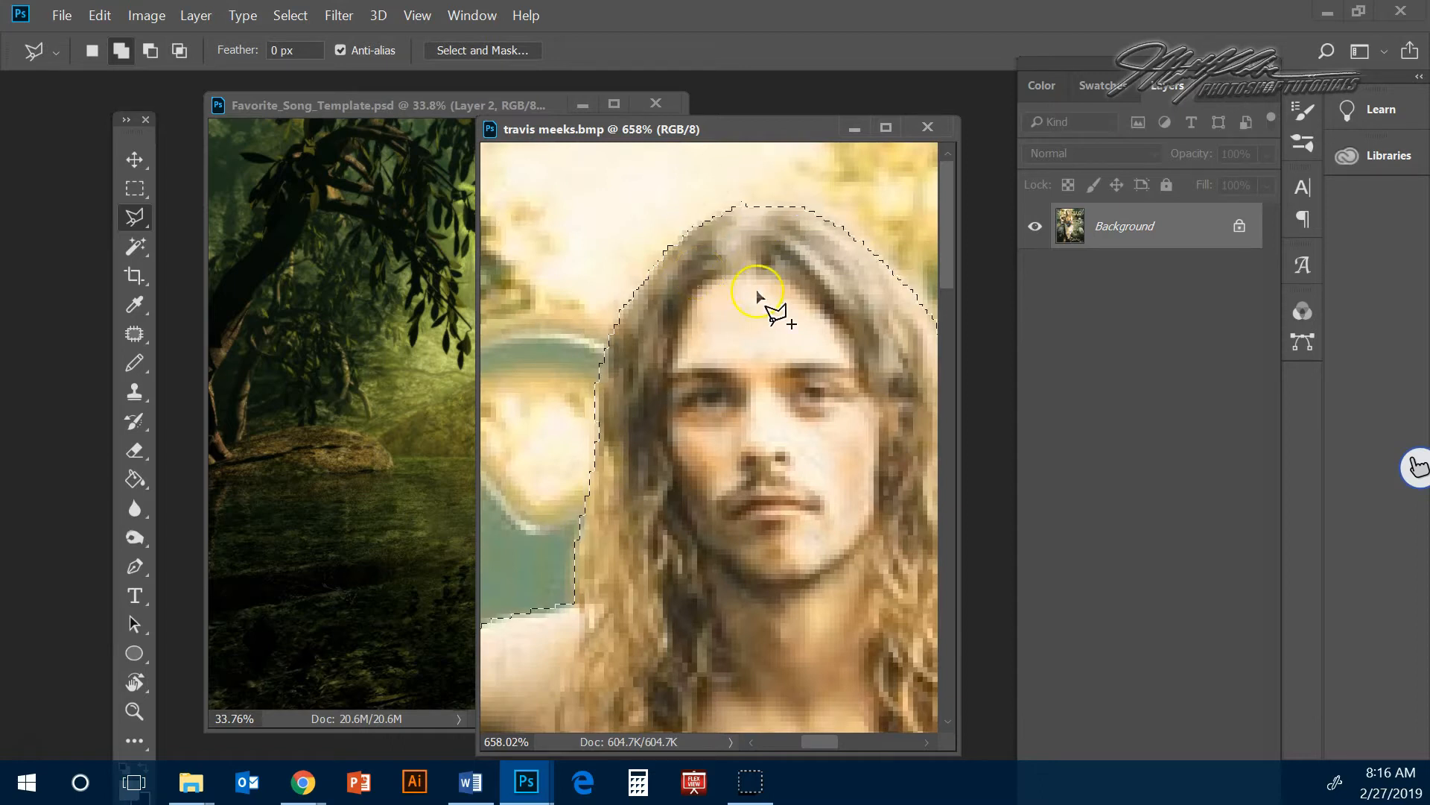
- Fit the whole image on screen and unlock its Background layer
click(635, 341)
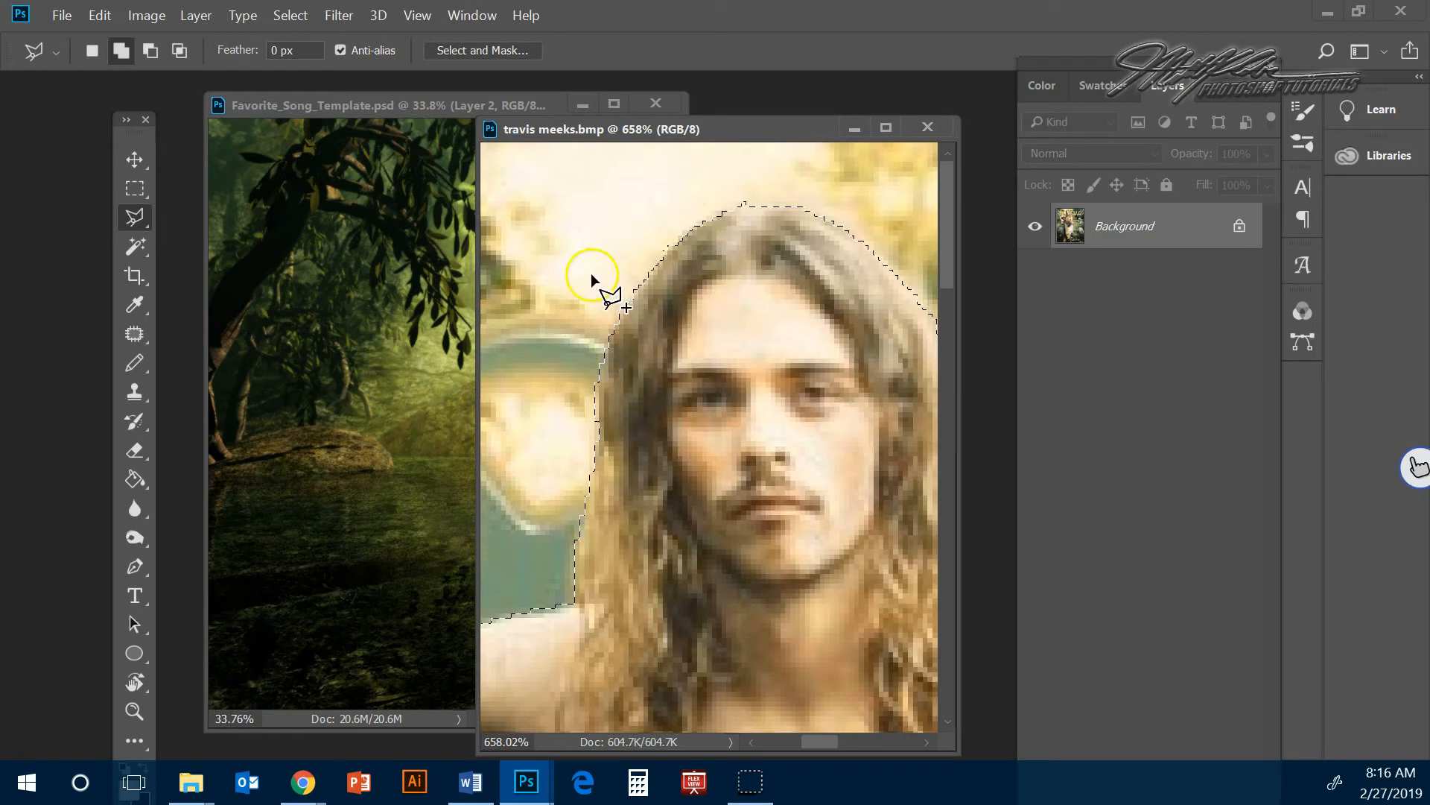
click(417, 14)
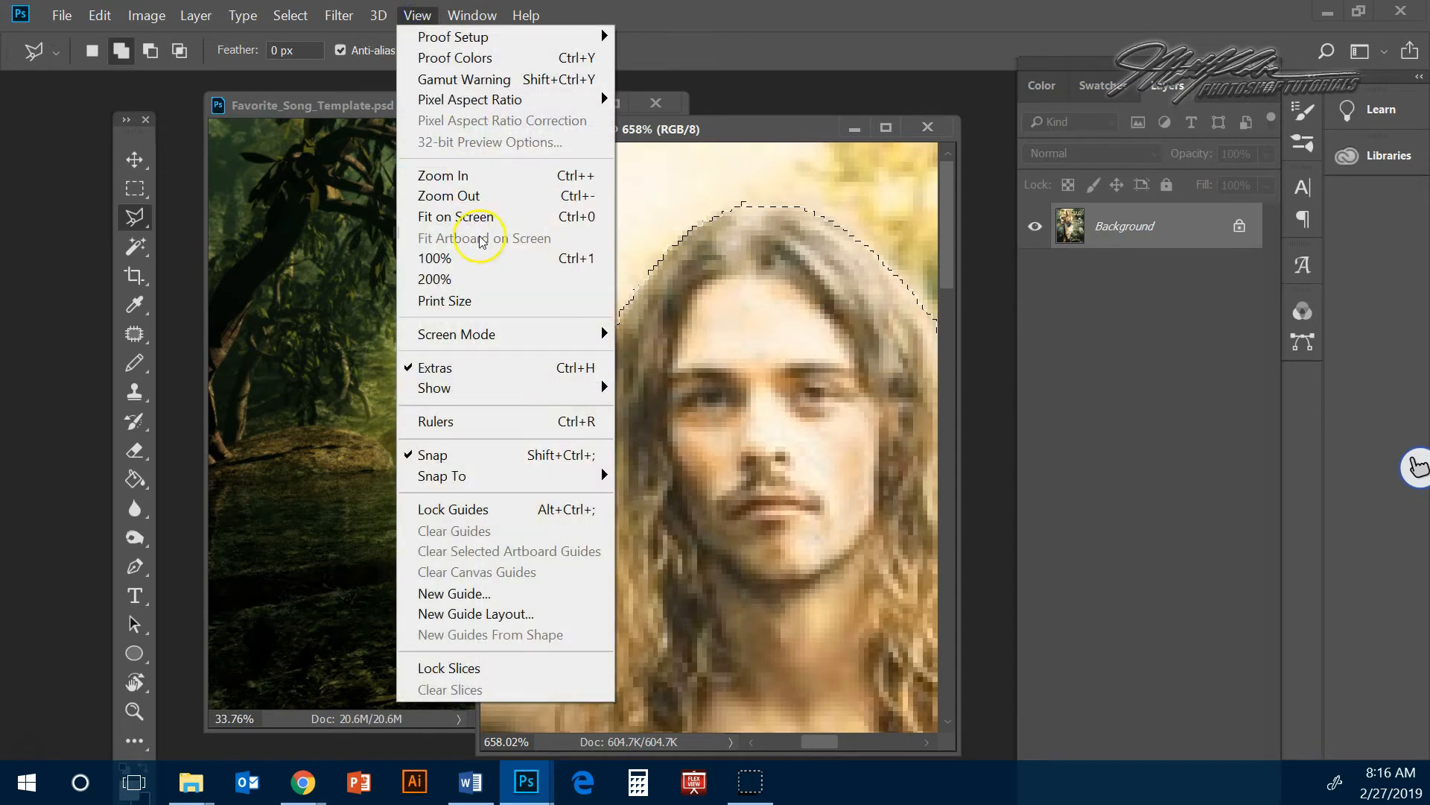
click(475, 216)
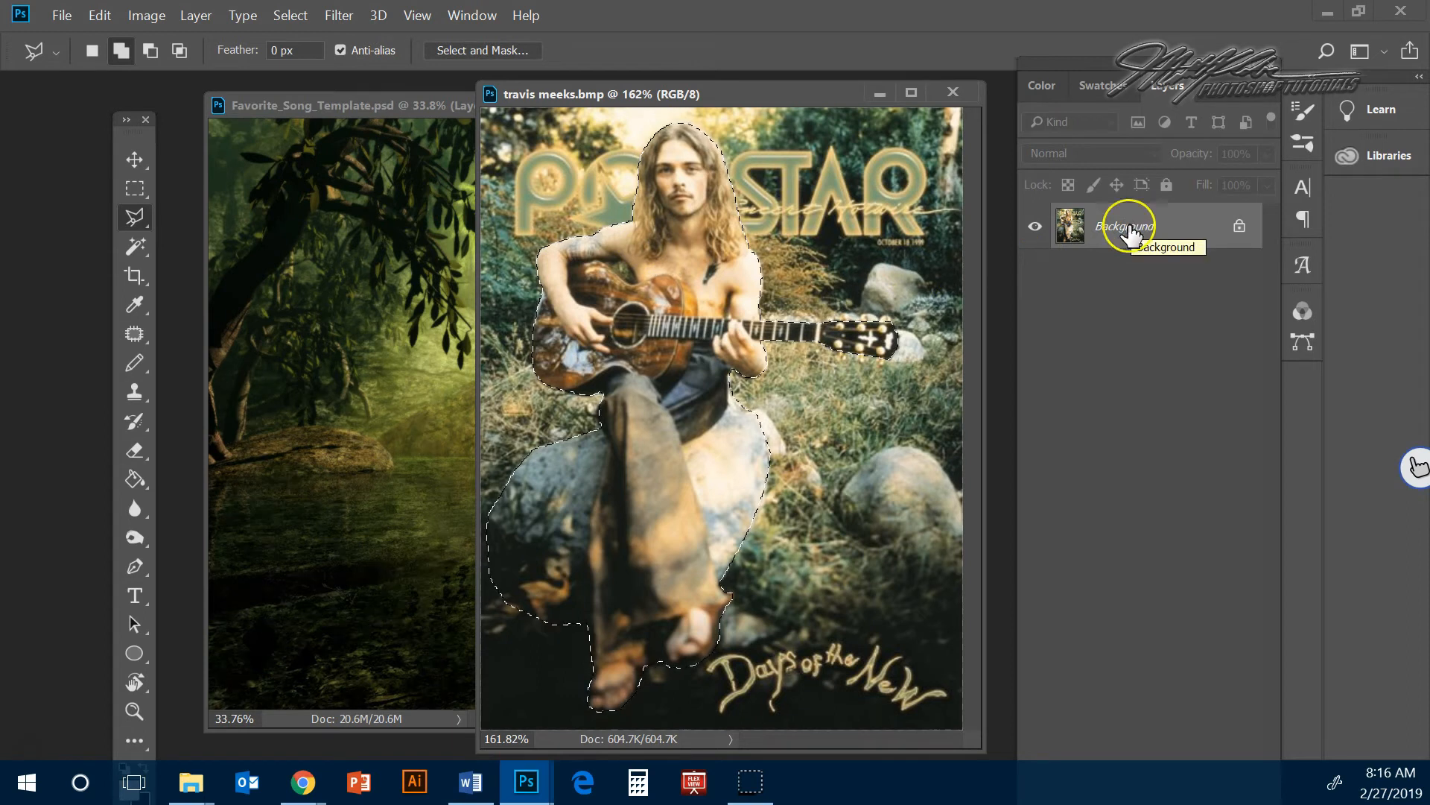
click(1240, 228)
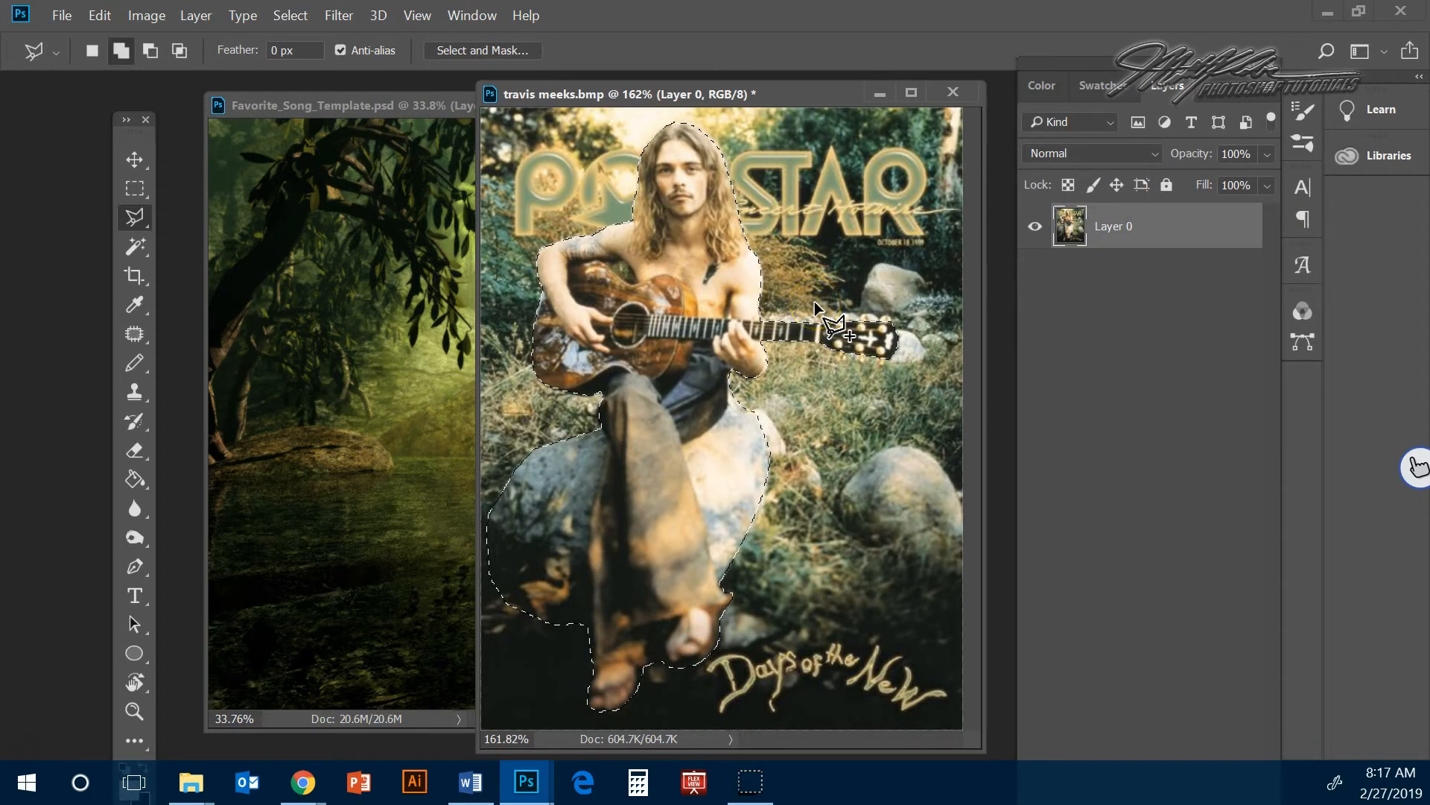
- Try deleting the contents of the guitarist selection and undo the deletion
key(Delete)
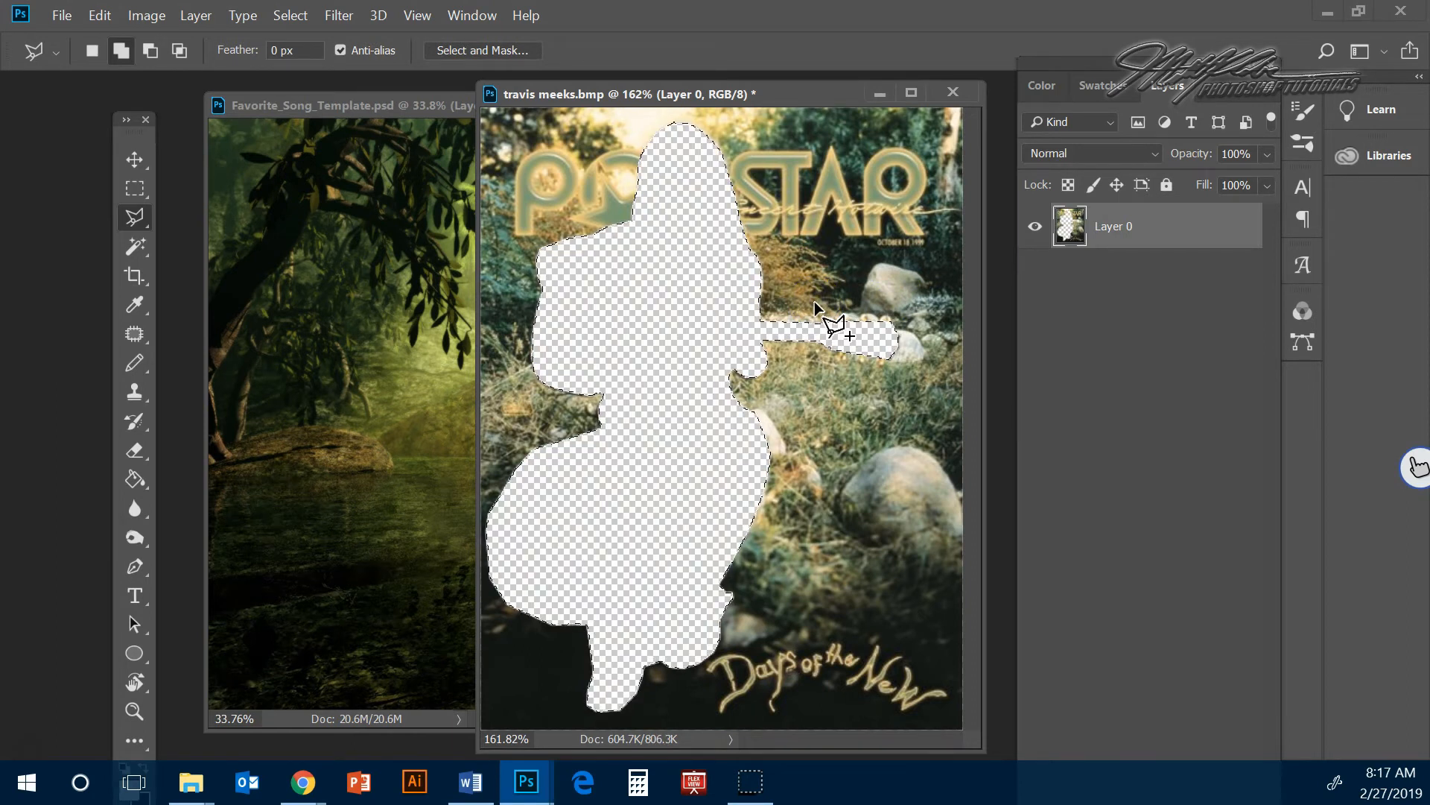
key(ctrl+z)
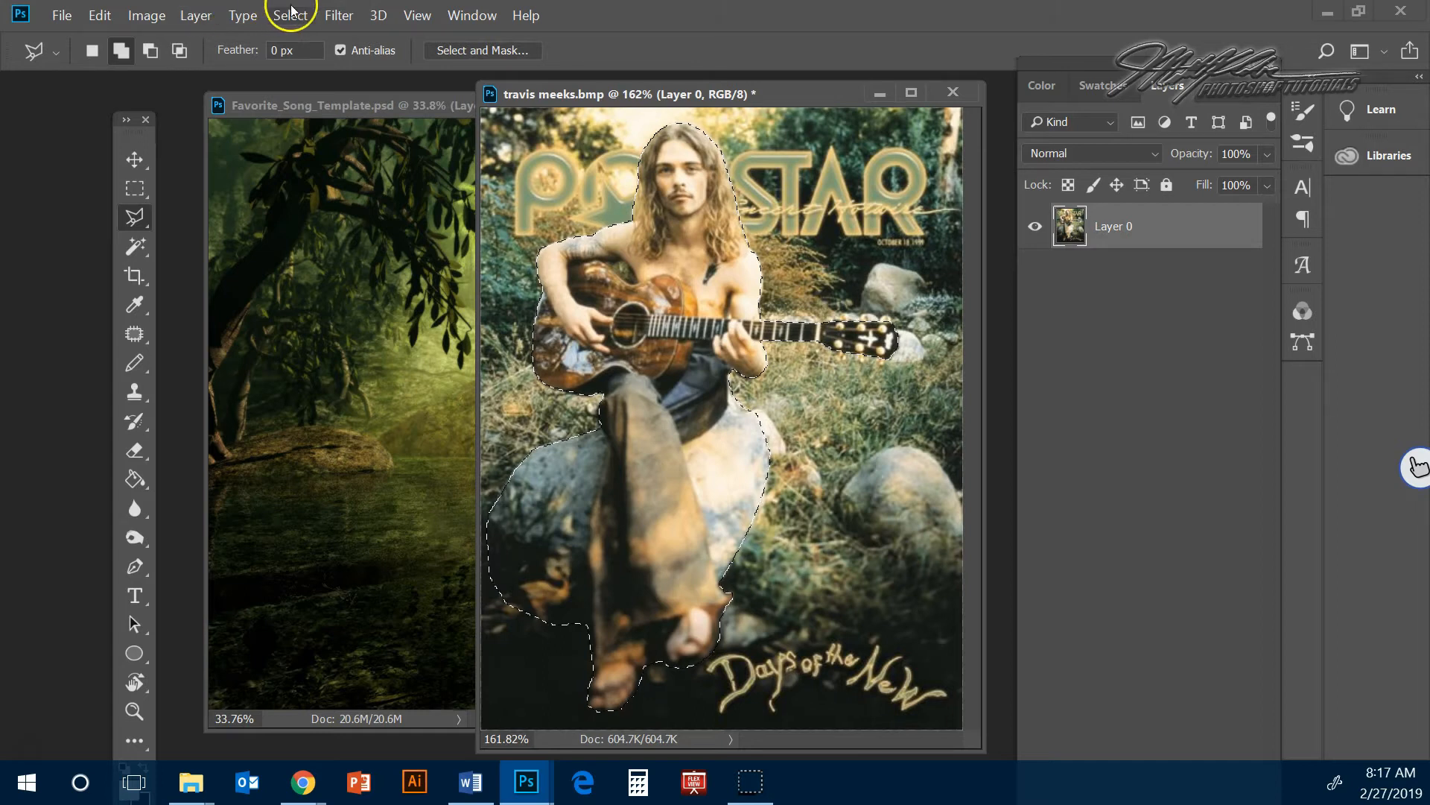
- Invert the selection, delete the magazine cover surroundings from around the guitarist, and deselect
click(290, 10)
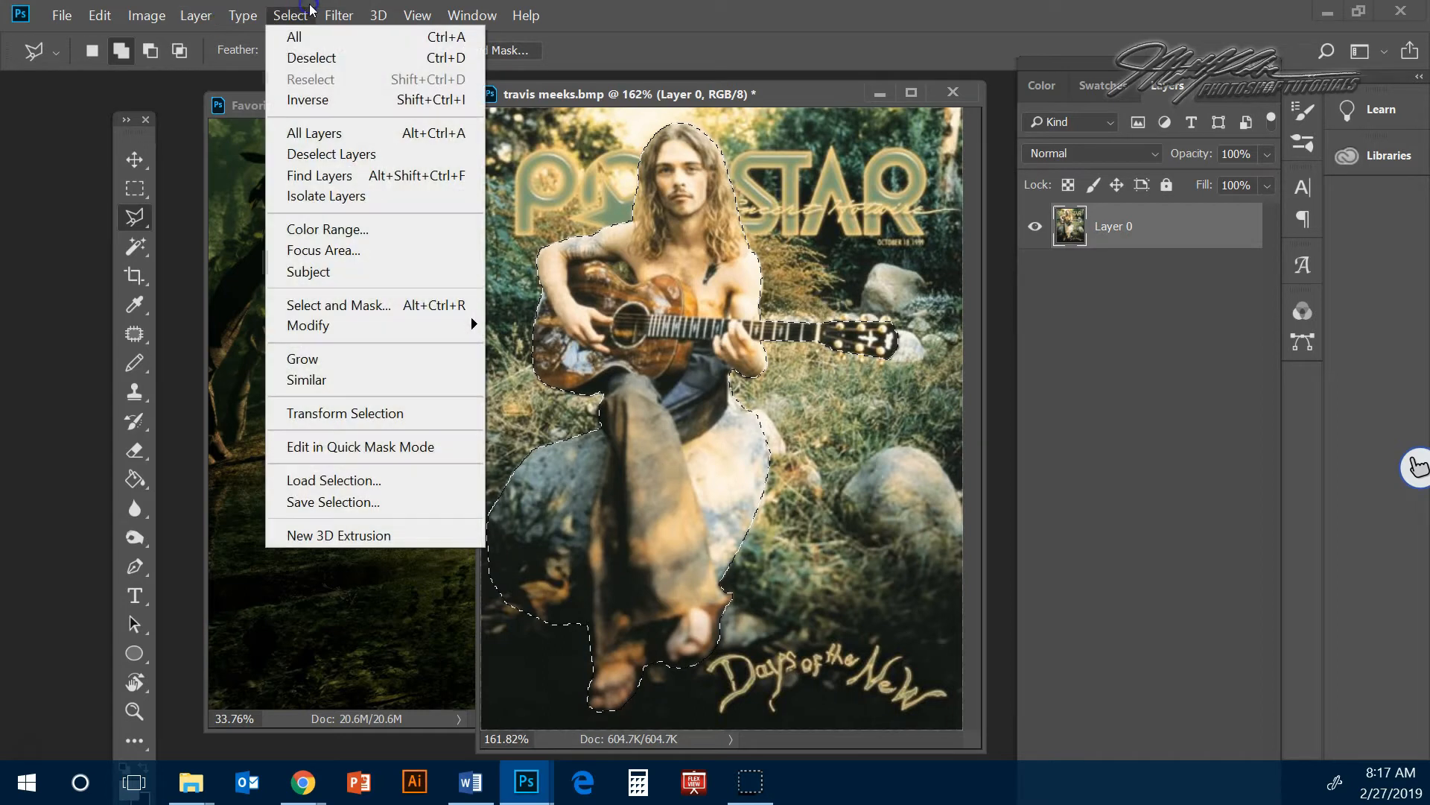
click(336, 103)
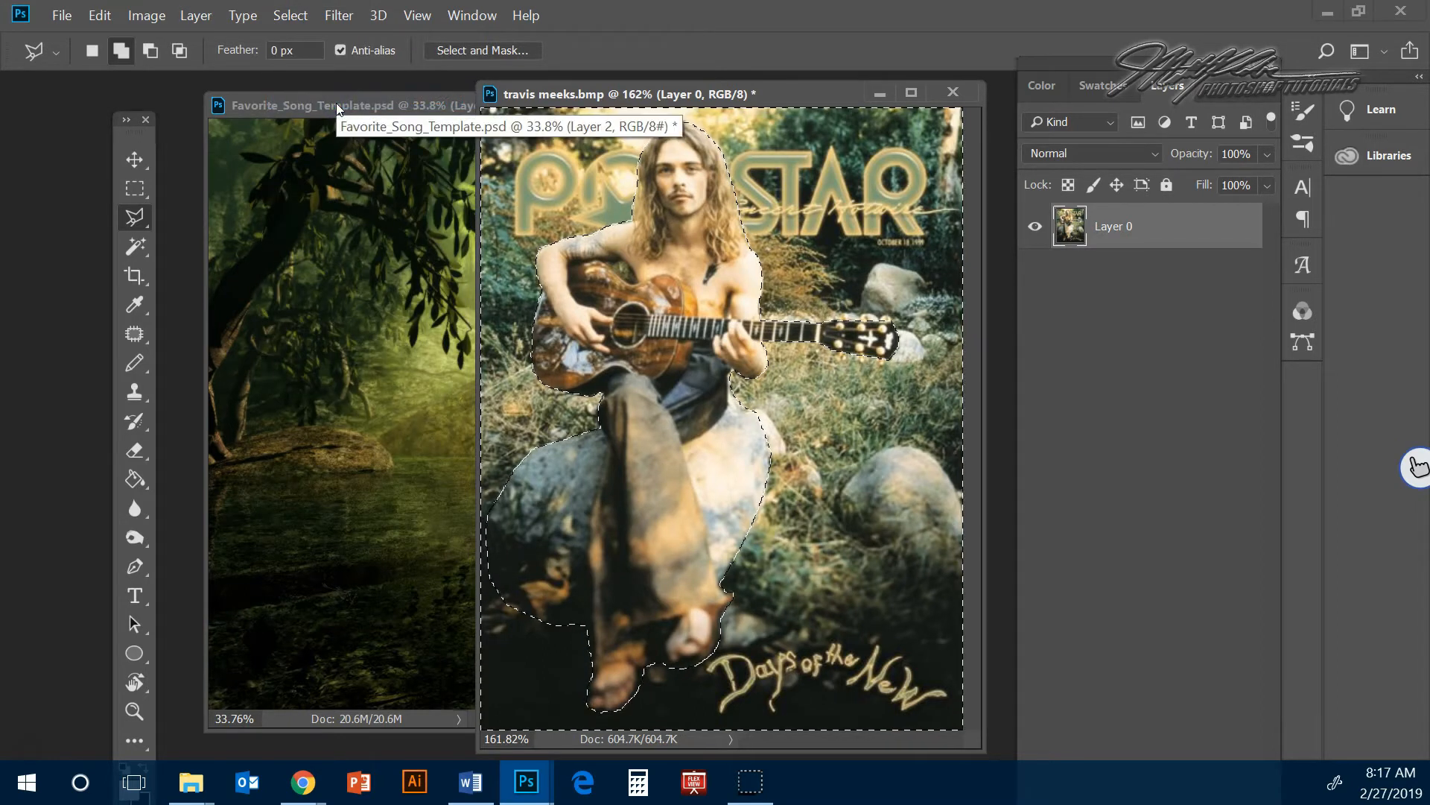
key(Delete)
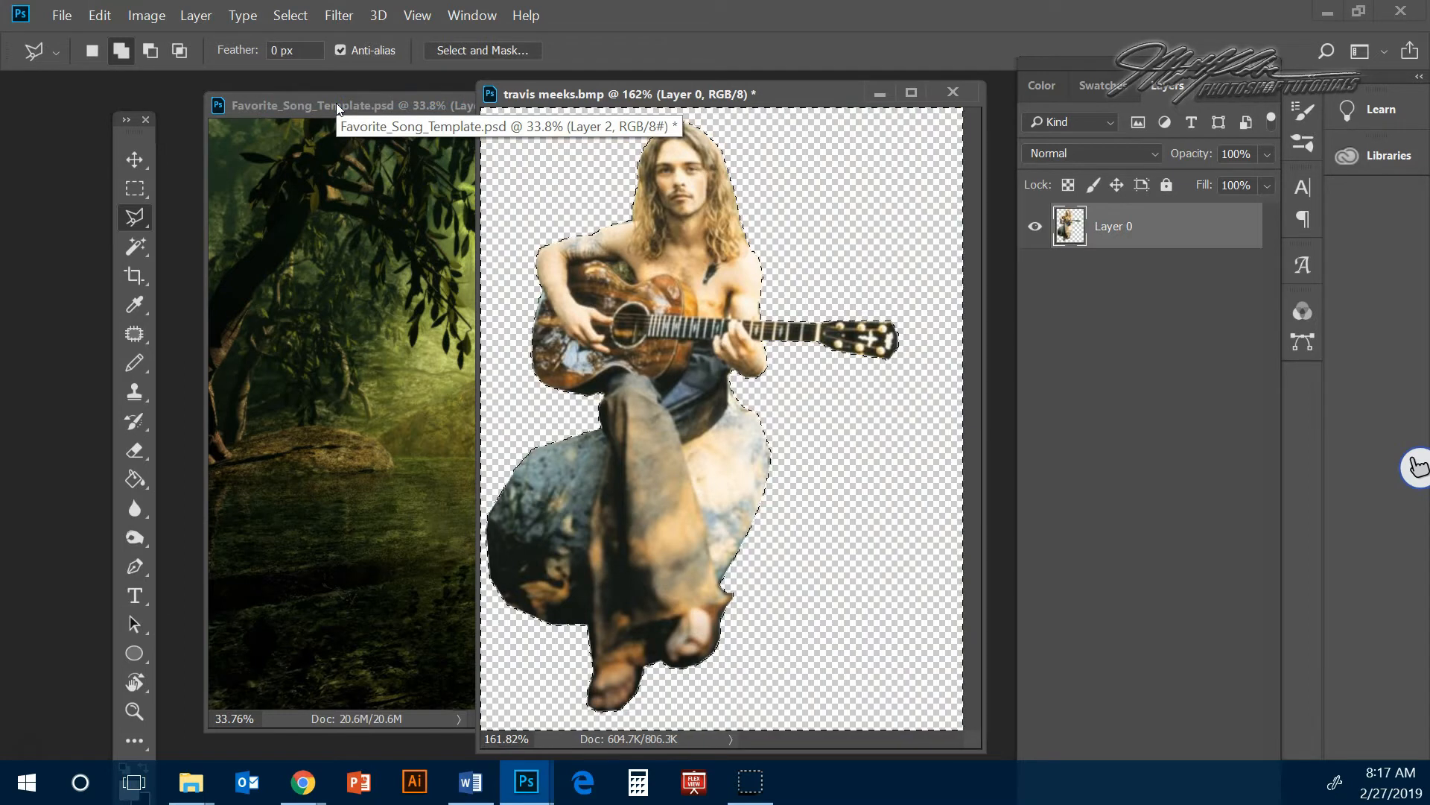
click(291, 15)
click(306, 54)
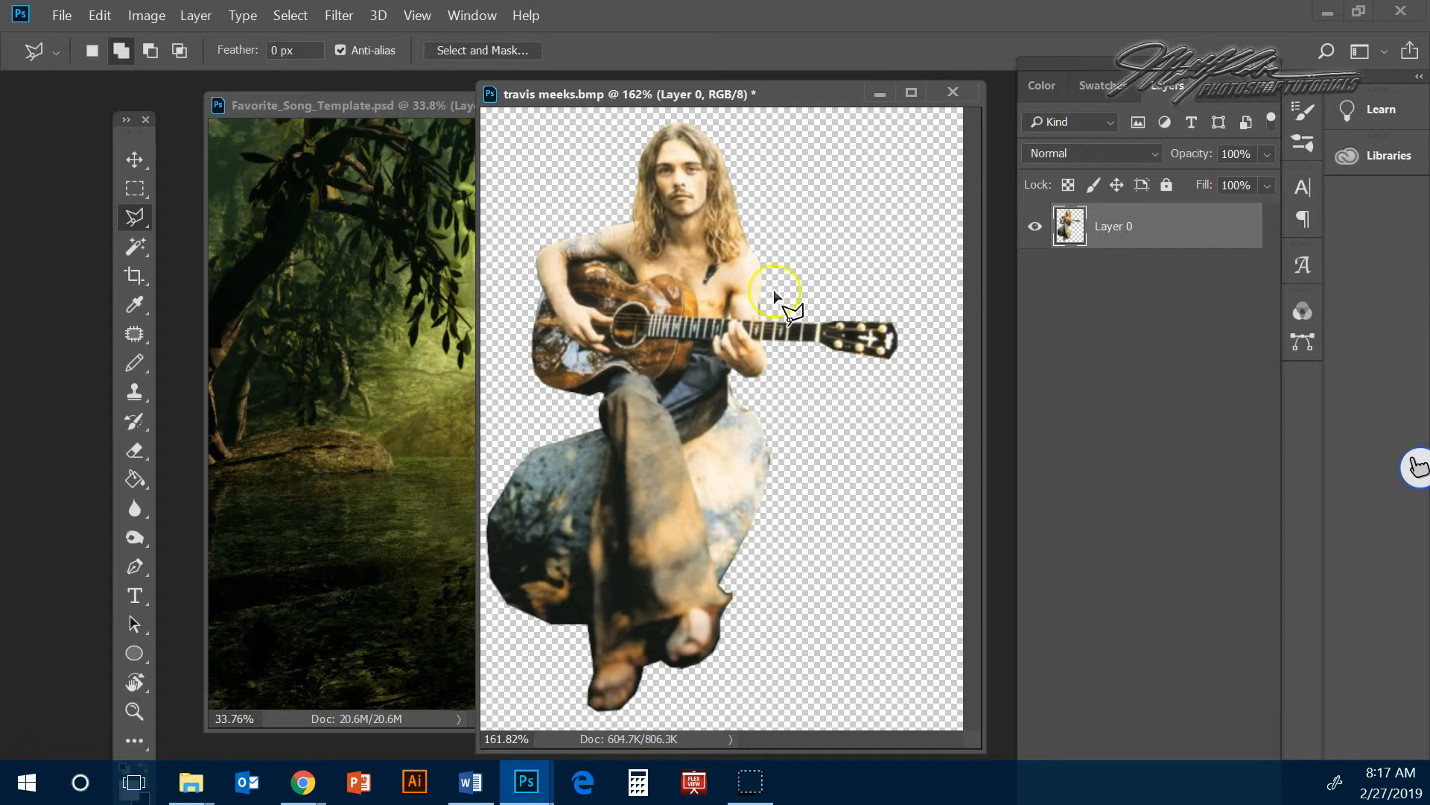
- Examine the cut-out's edge around the shoulder and hair up close, and fit the image back on screen
click(134, 710)
drag(734, 233, 856, 357)
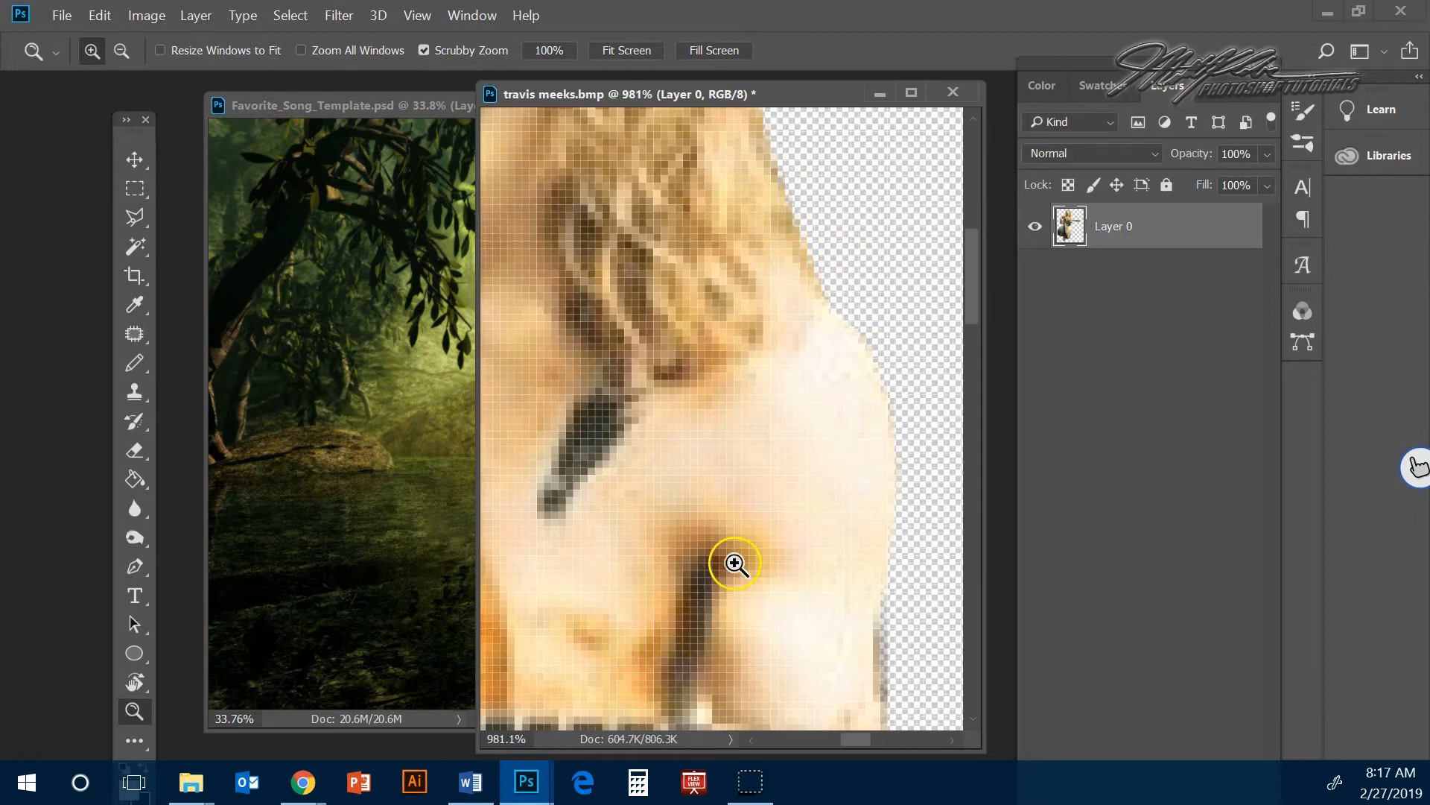
click(417, 16)
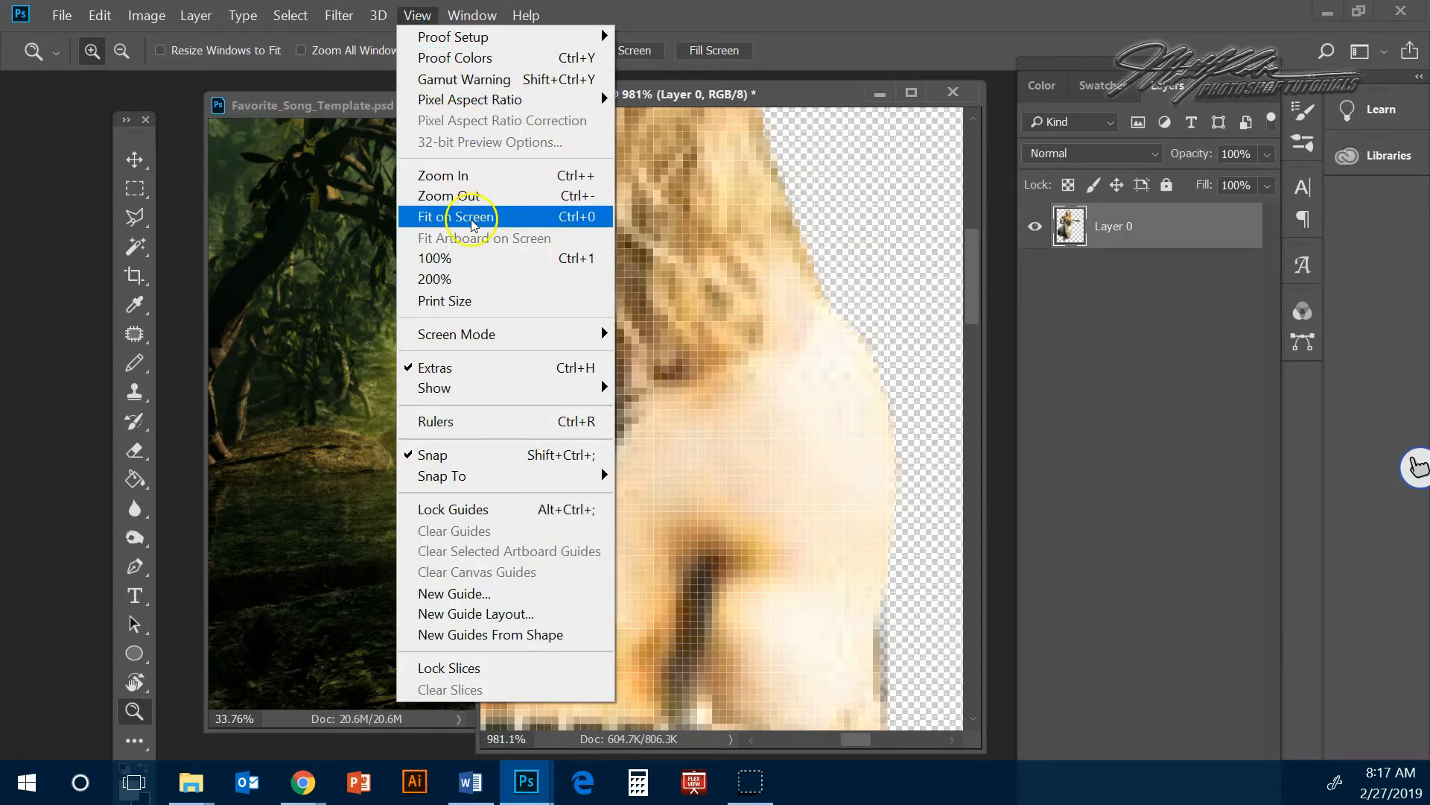
click(474, 127)
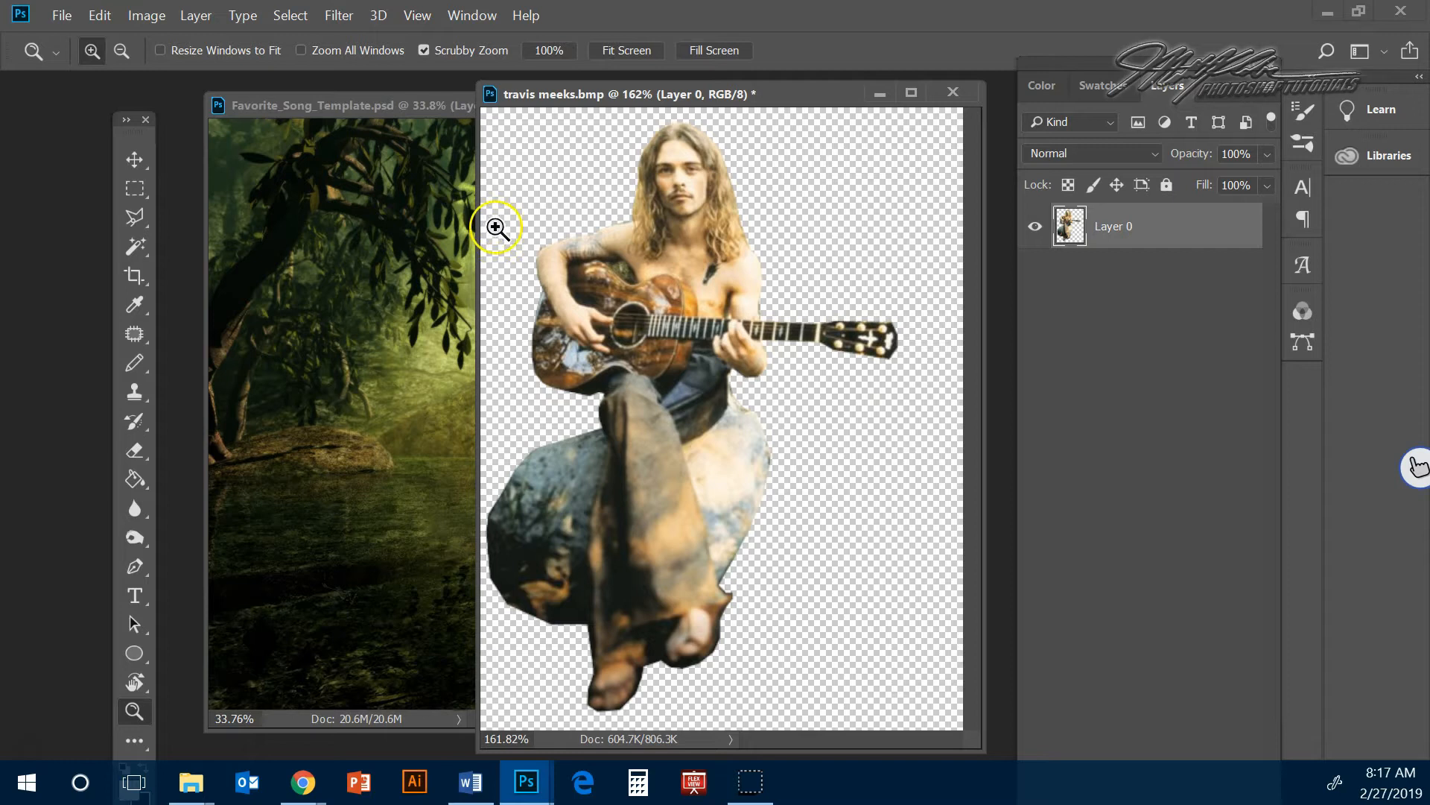
- Try selecting the entire canvas of the guitarist image and feathering the selection by 2 pixels
click(136, 247)
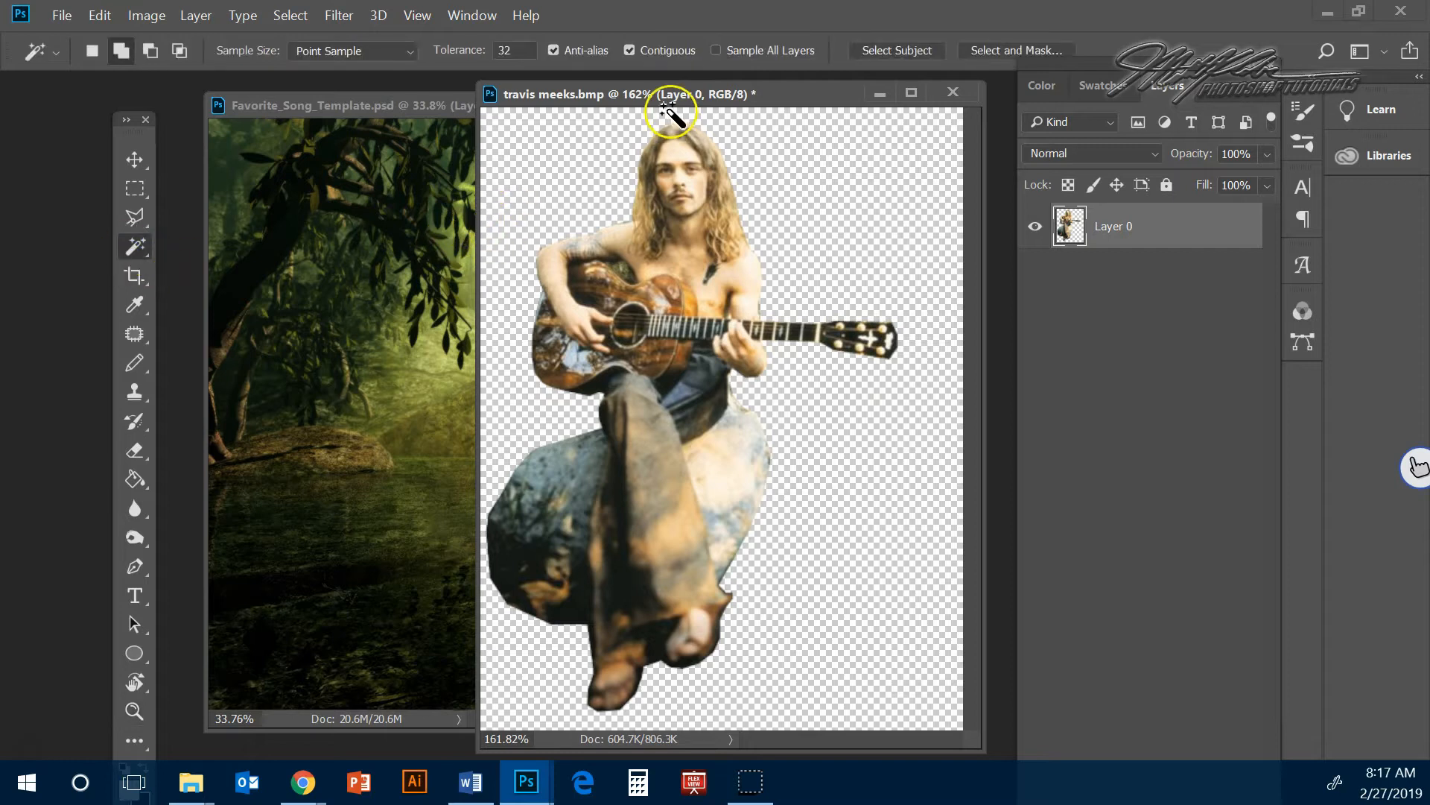
click(549, 183)
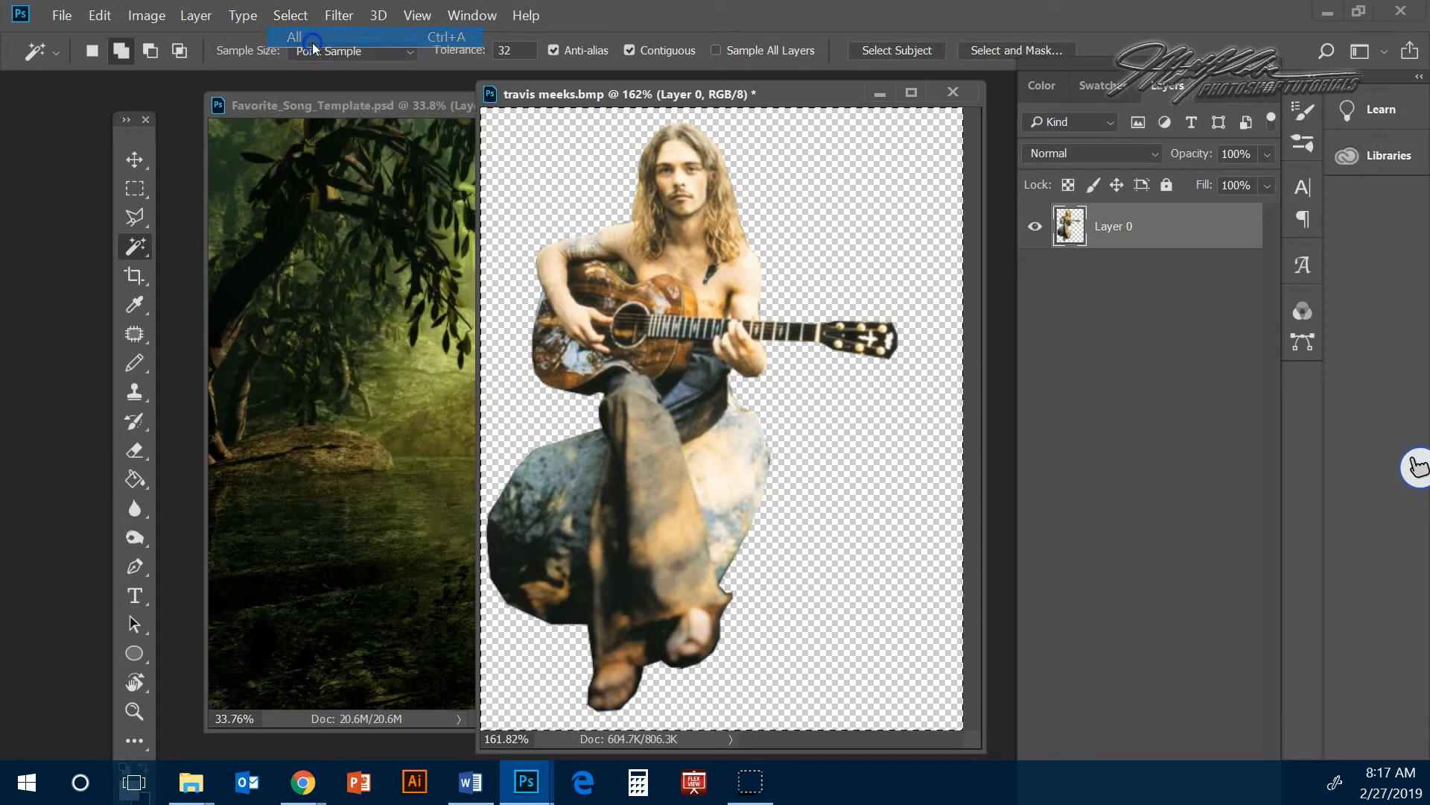
click(292, 16)
mouse_move(369, 328)
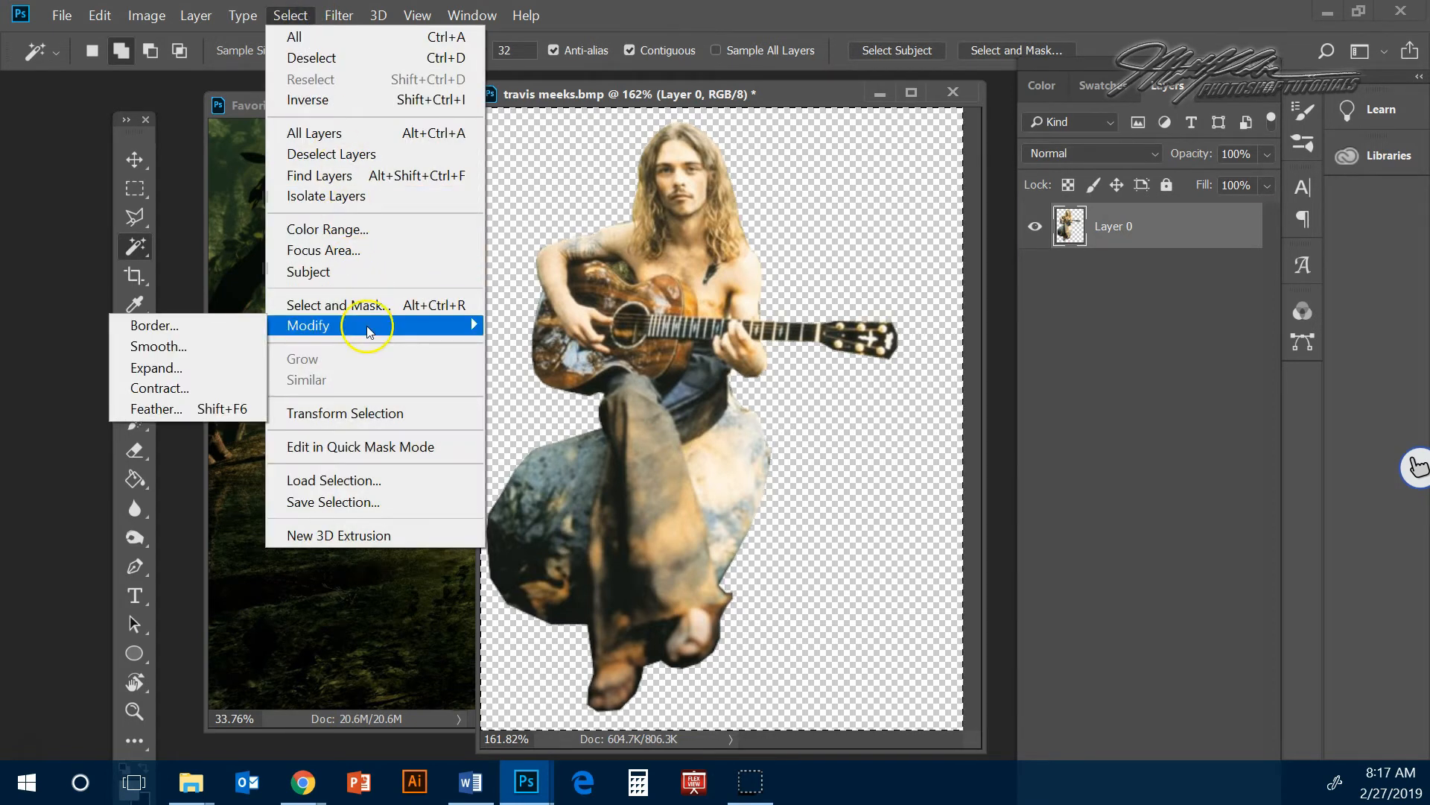
click(241, 411)
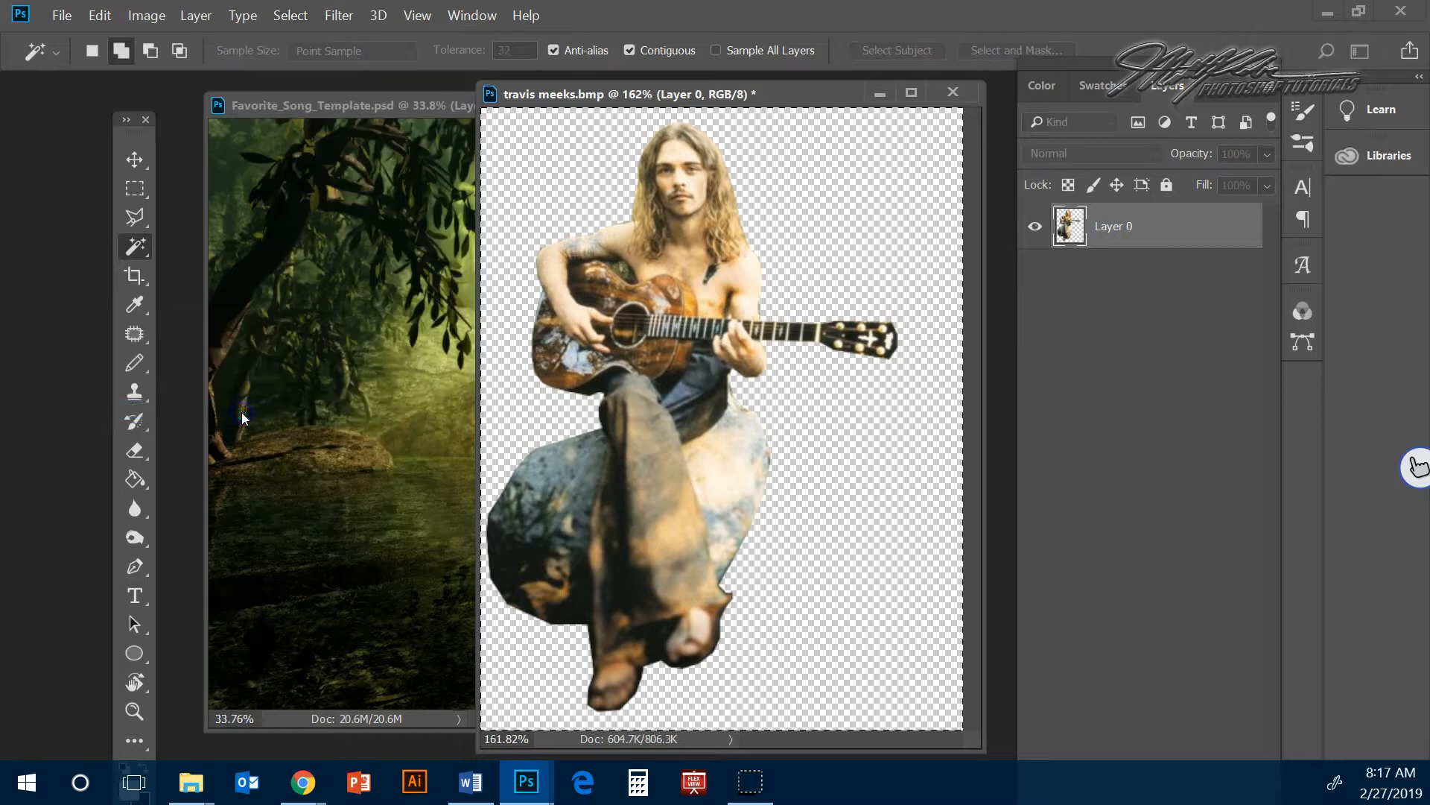
click(131, 711)
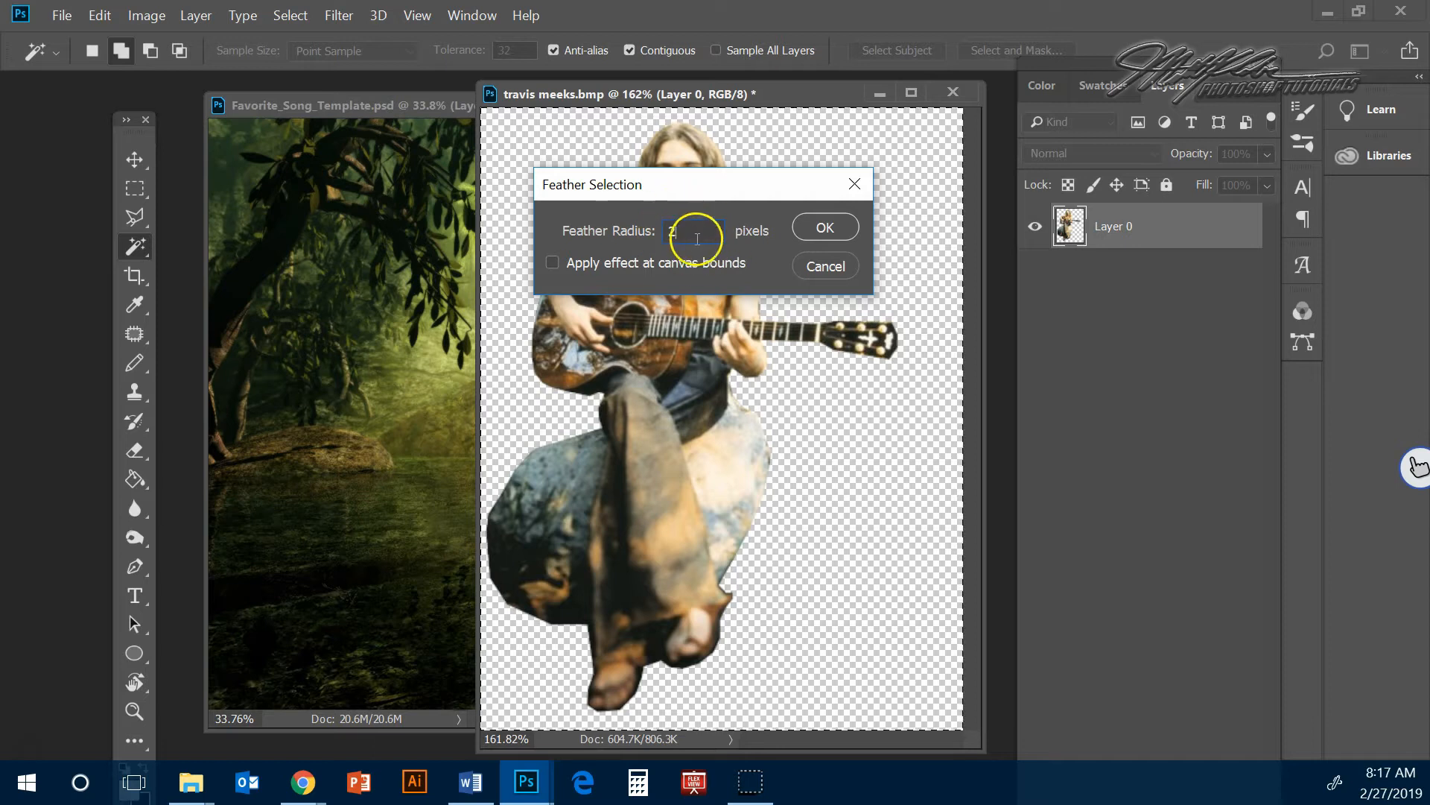
click(819, 227)
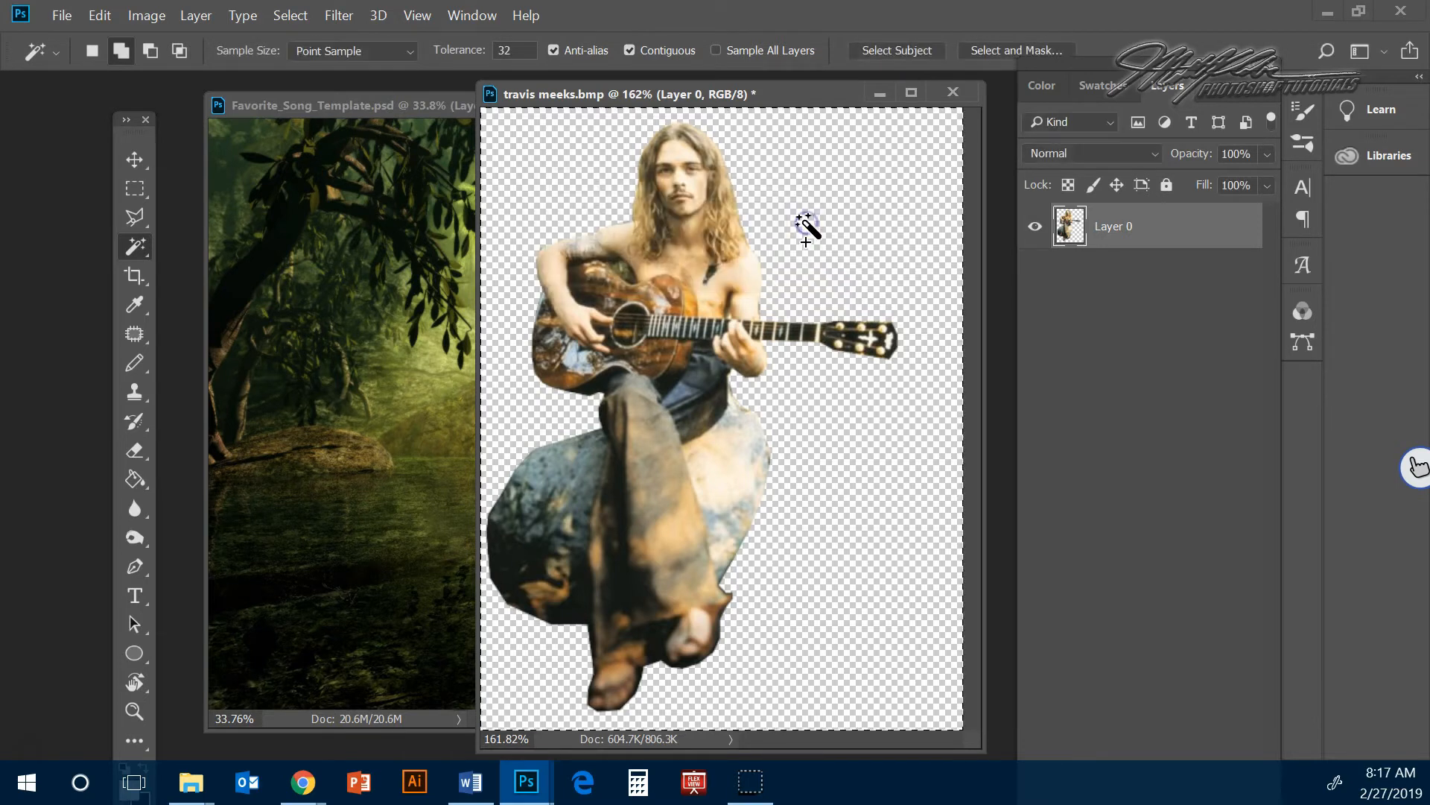
- Examine the shoulder's edge up close and clear the feathered whole-canvas selection
click(146, 709)
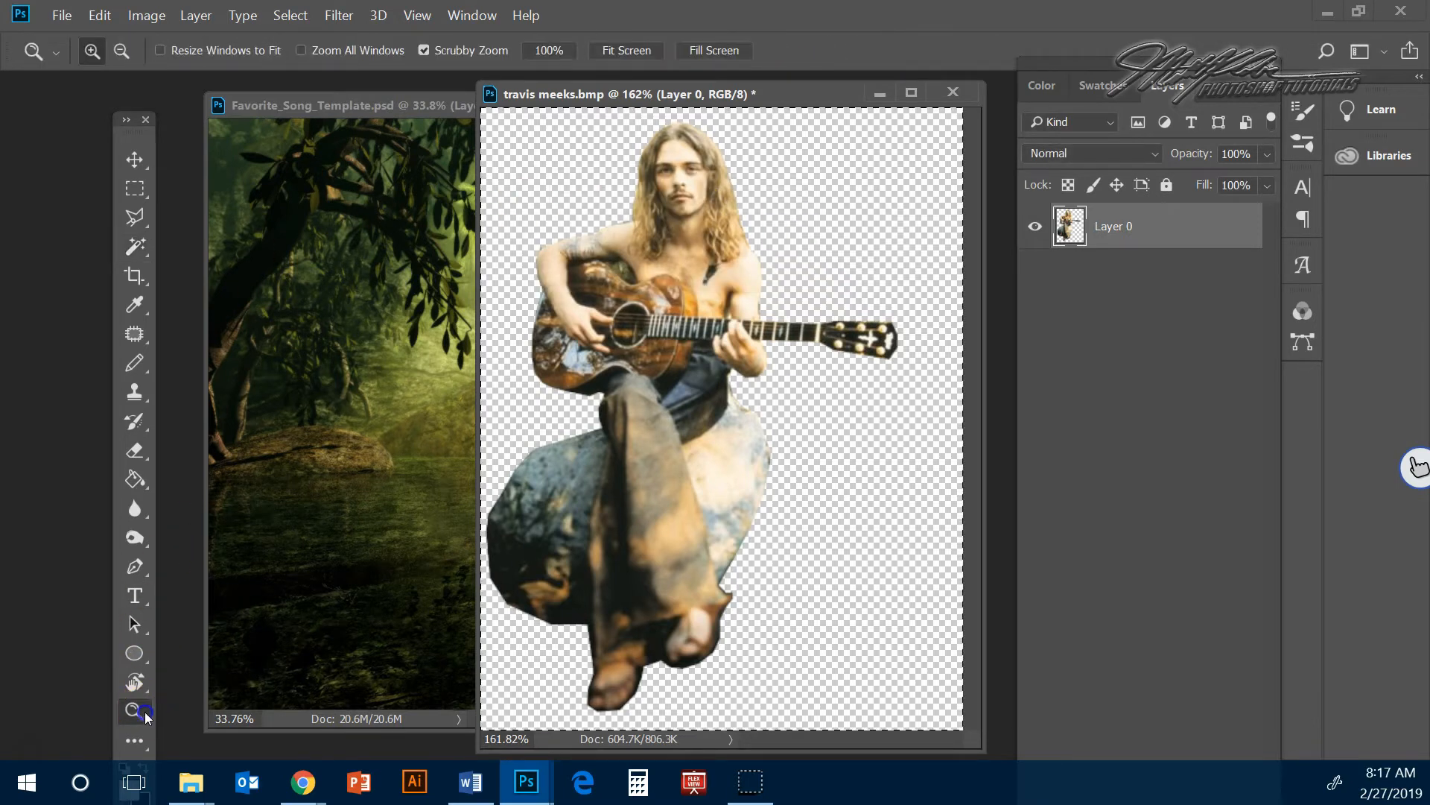
drag(730, 282, 798, 348)
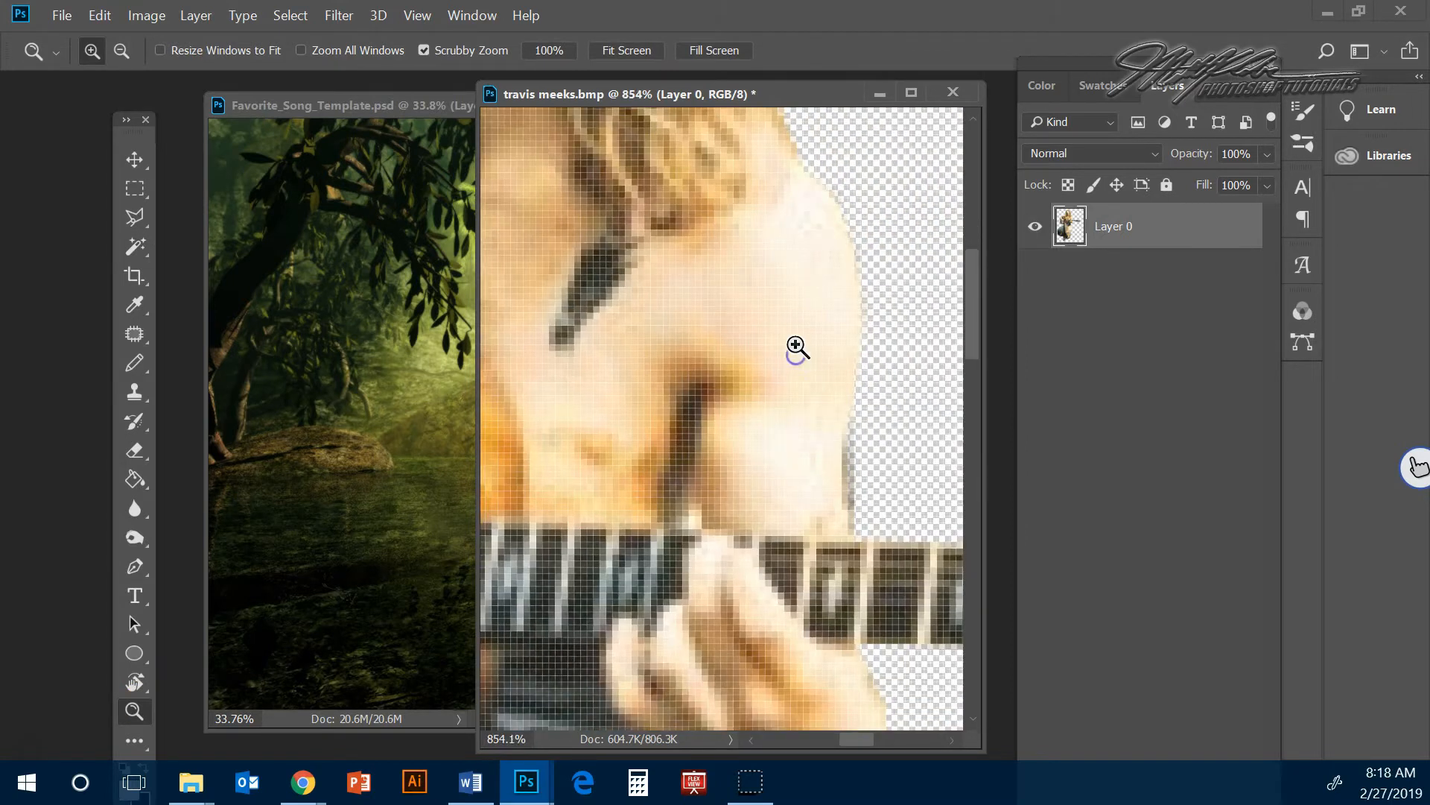
click(135, 246)
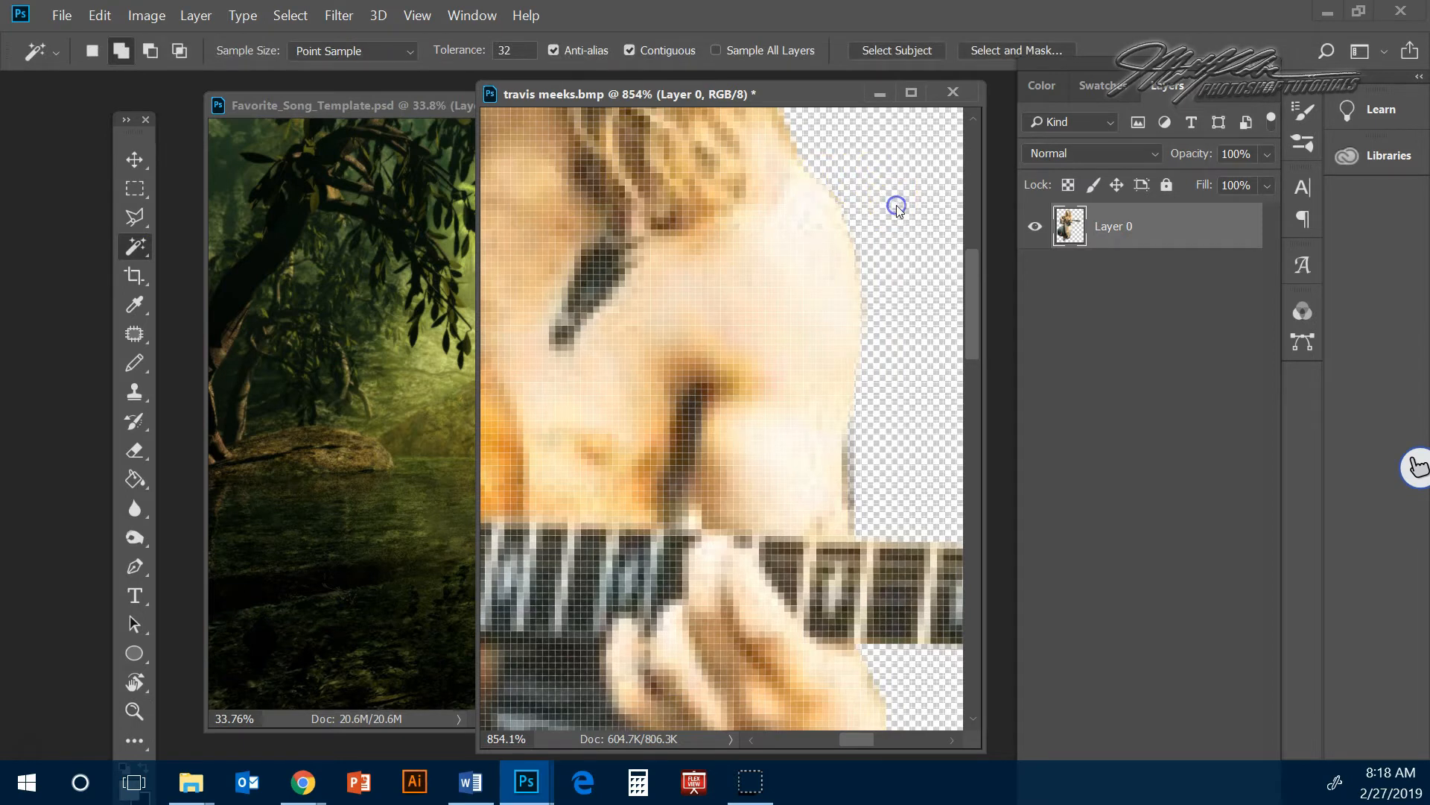
click(295, 18)
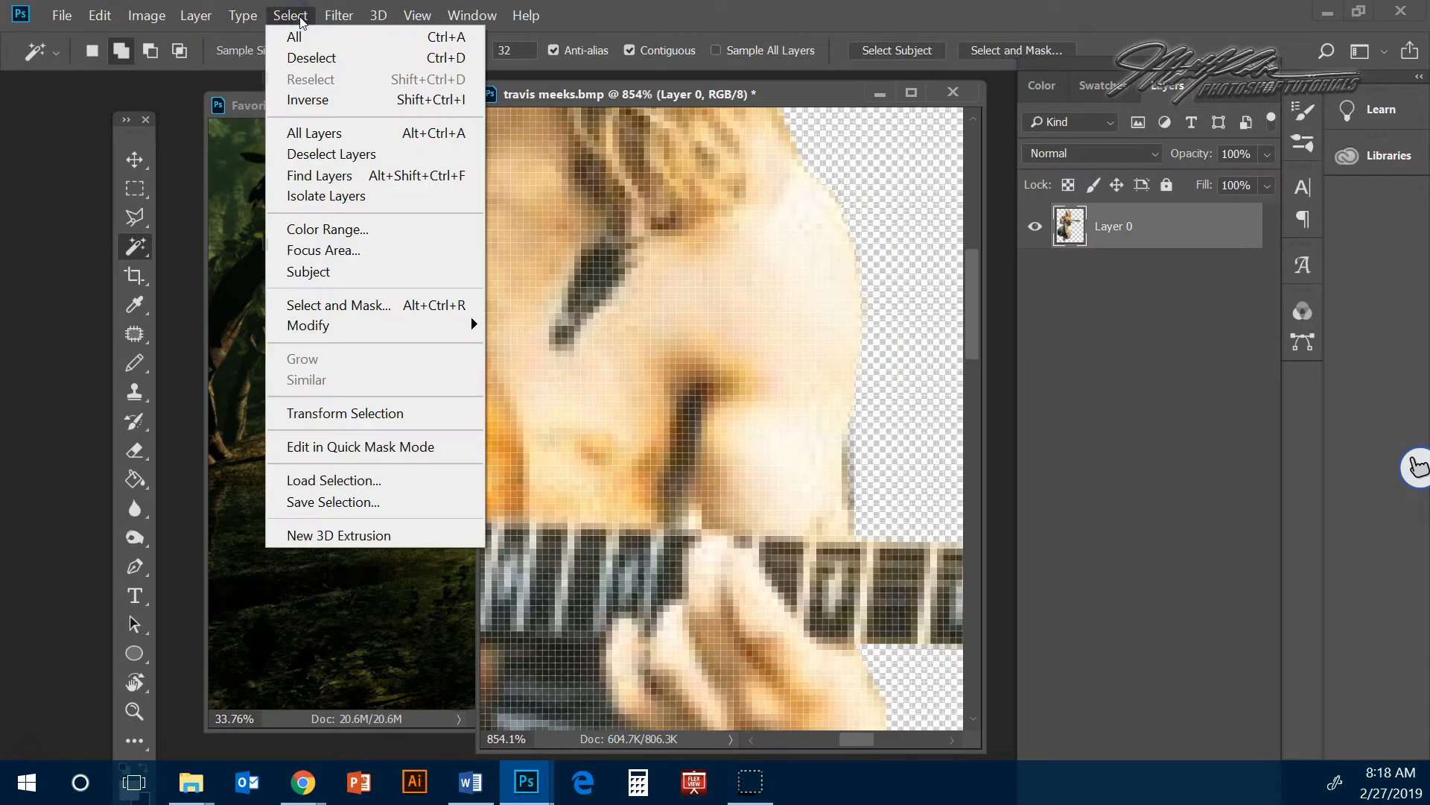
click(320, 58)
- Select the transparent area around the guitarist, feather it by 2 pixels, delete the selected edge pixels to soften the cut-out, and deselect
click(888, 191)
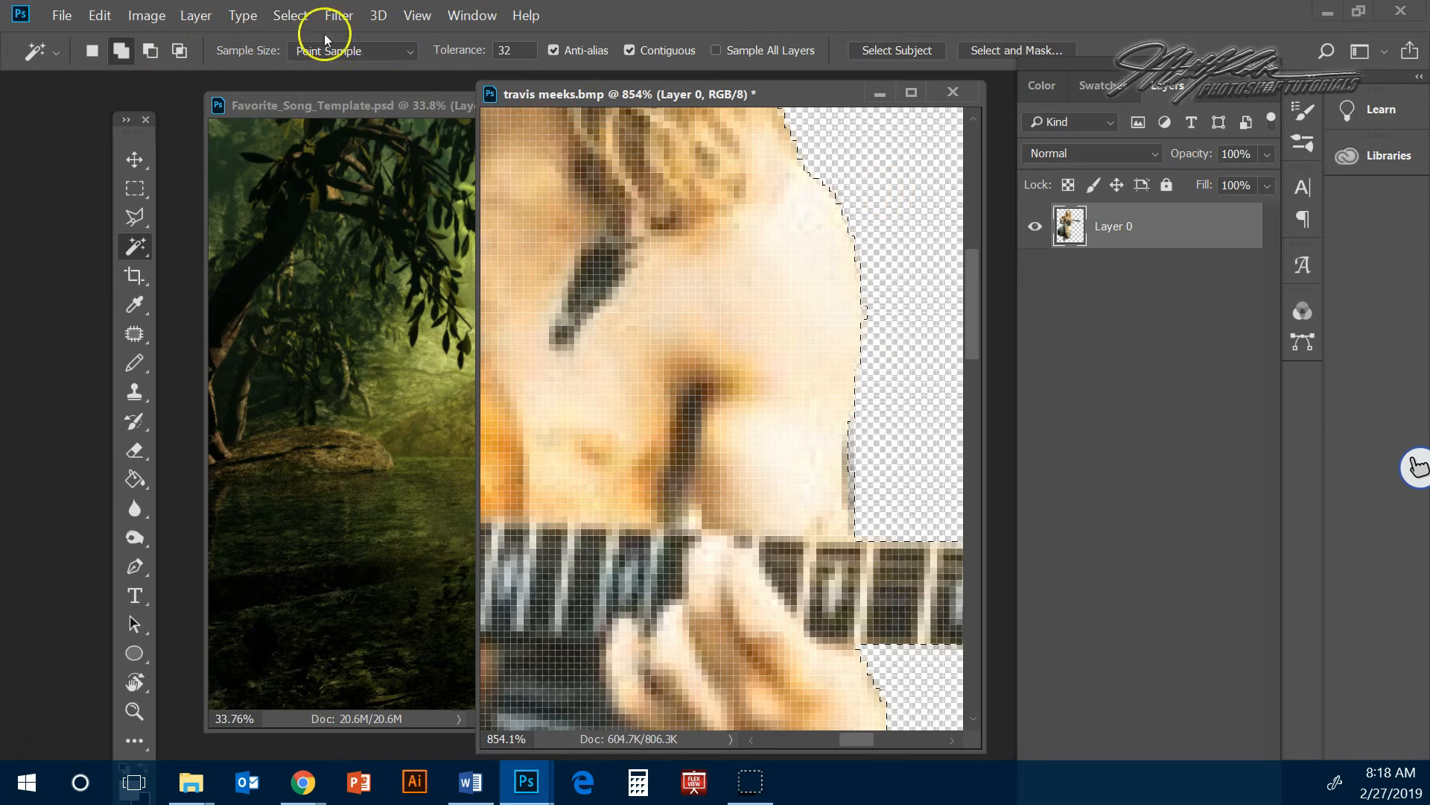
click(290, 16)
mouse_move(367, 322)
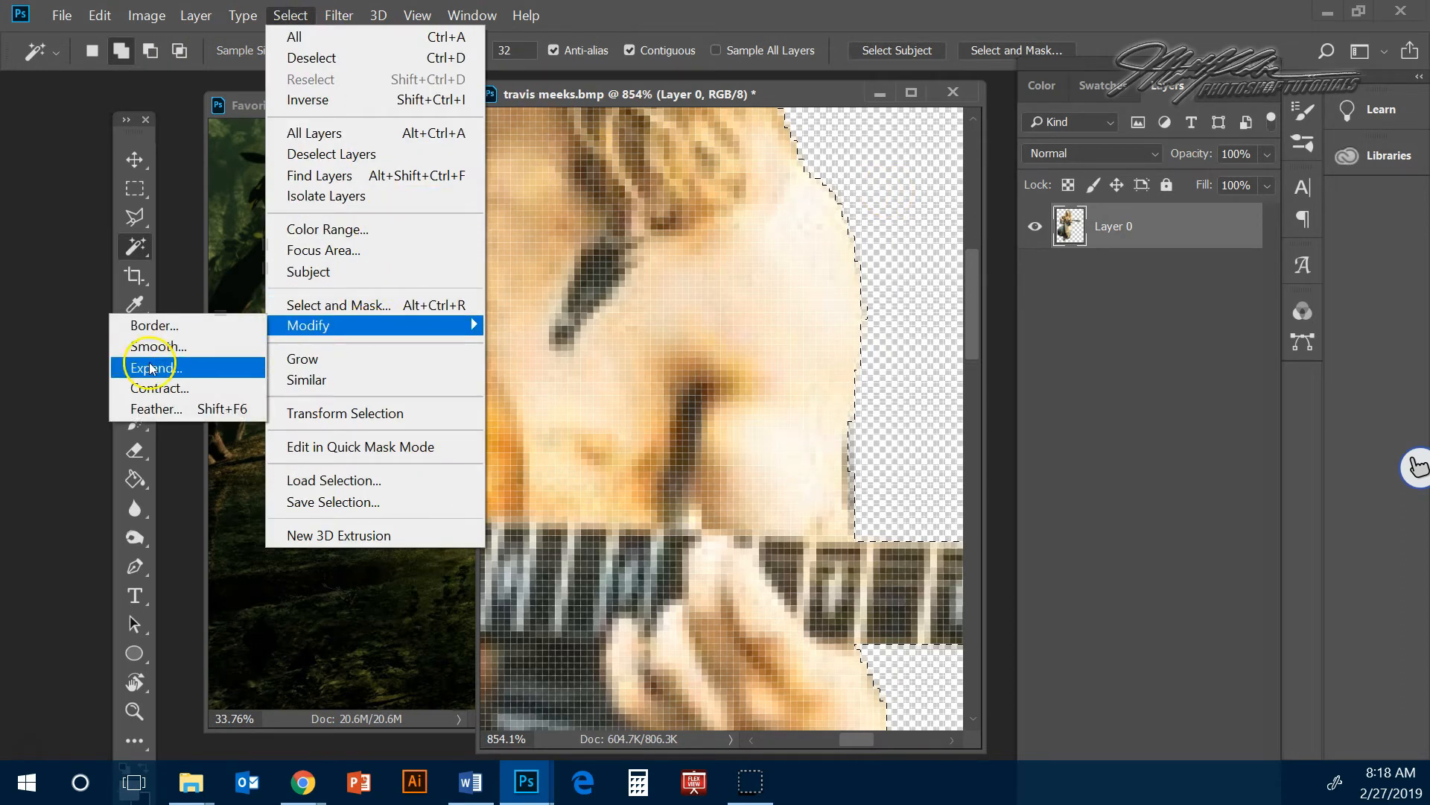
click(153, 409)
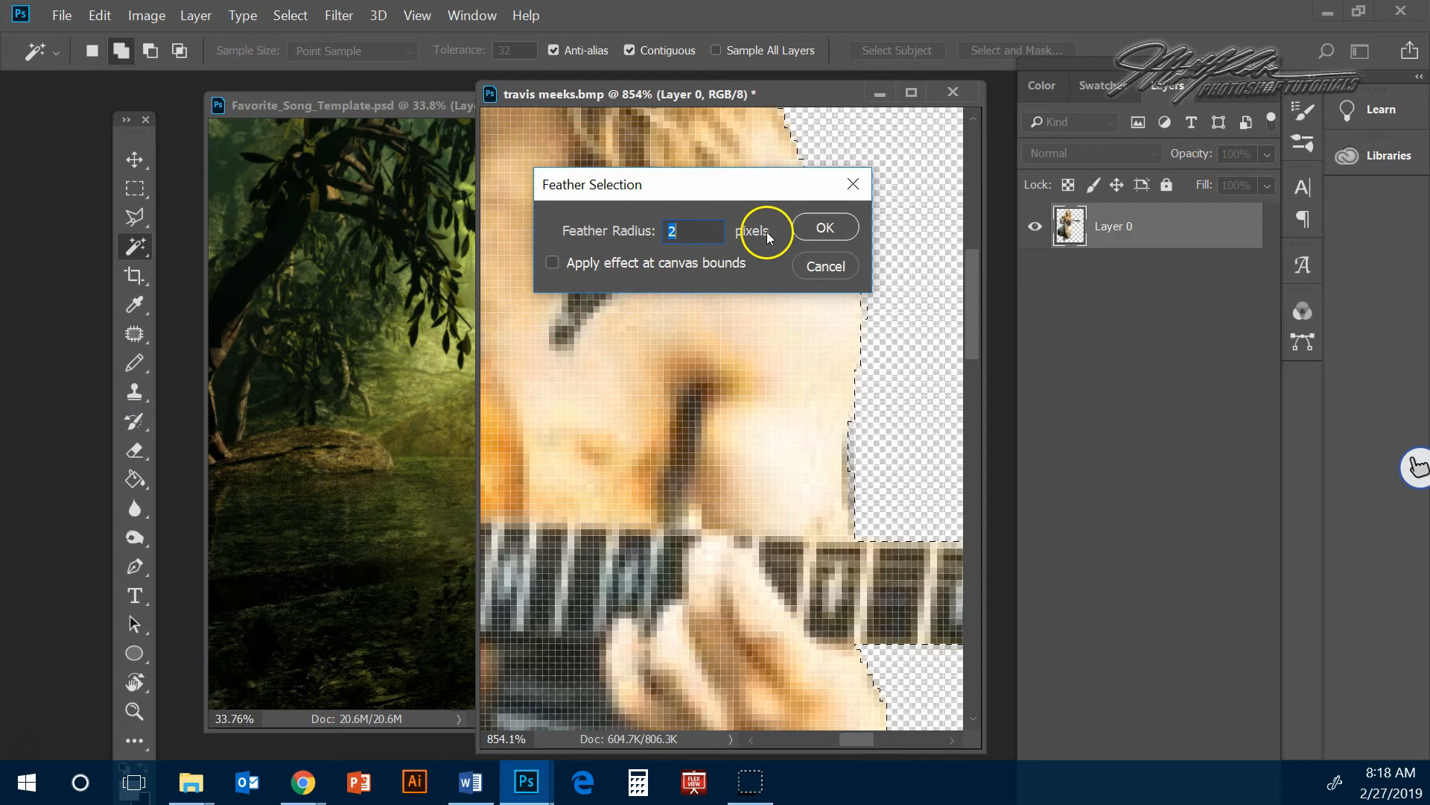
click(825, 227)
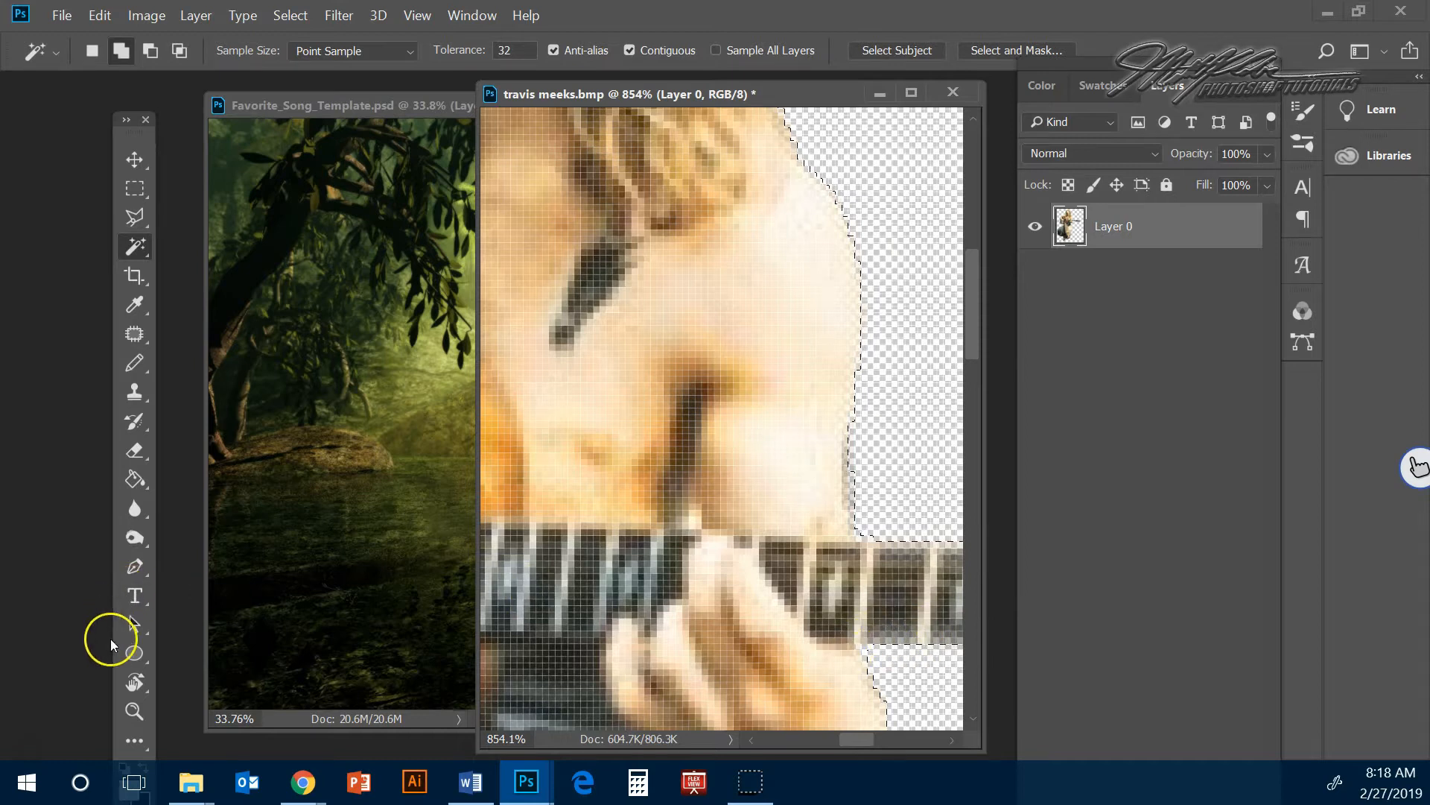
click(131, 708)
drag(840, 466, 787, 437)
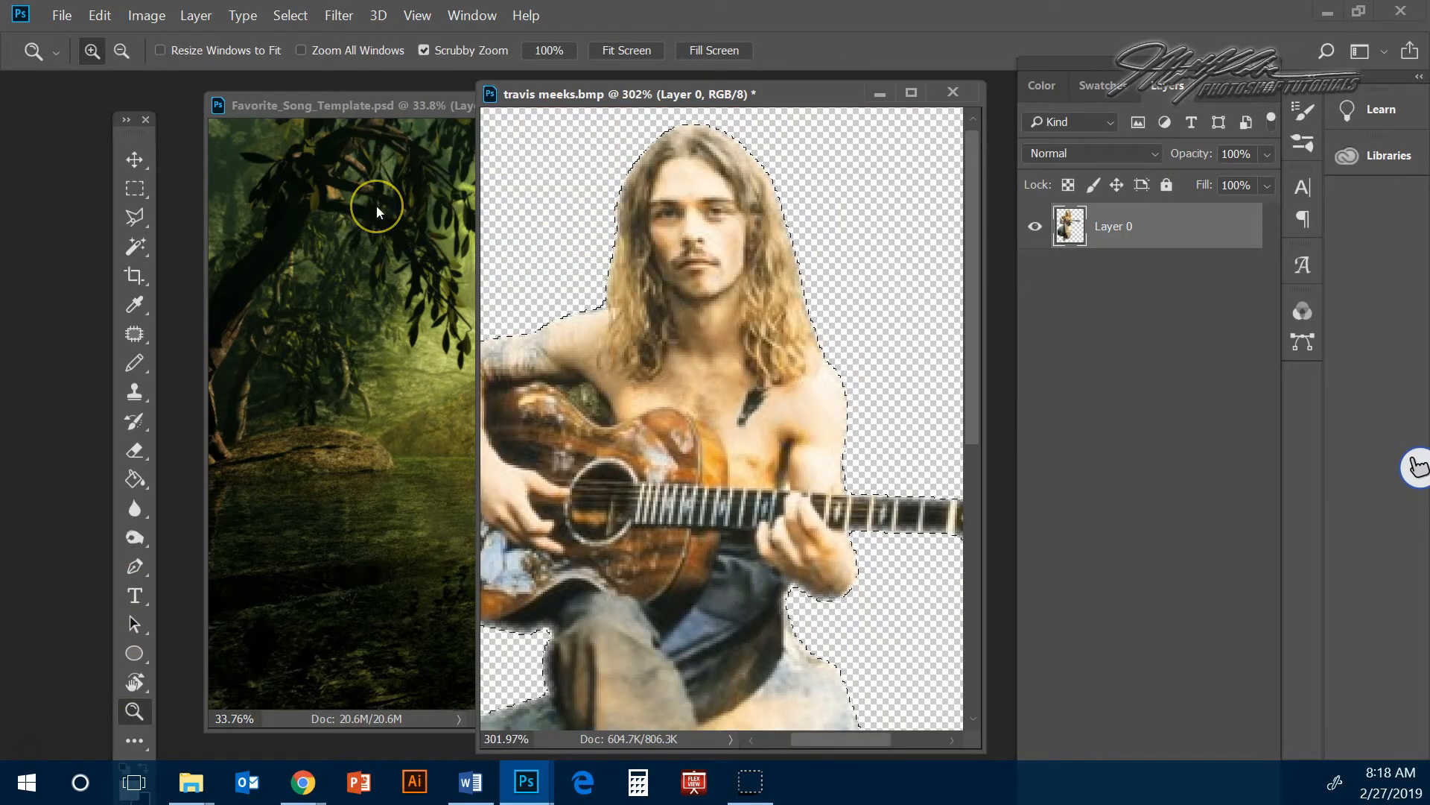
click(290, 15)
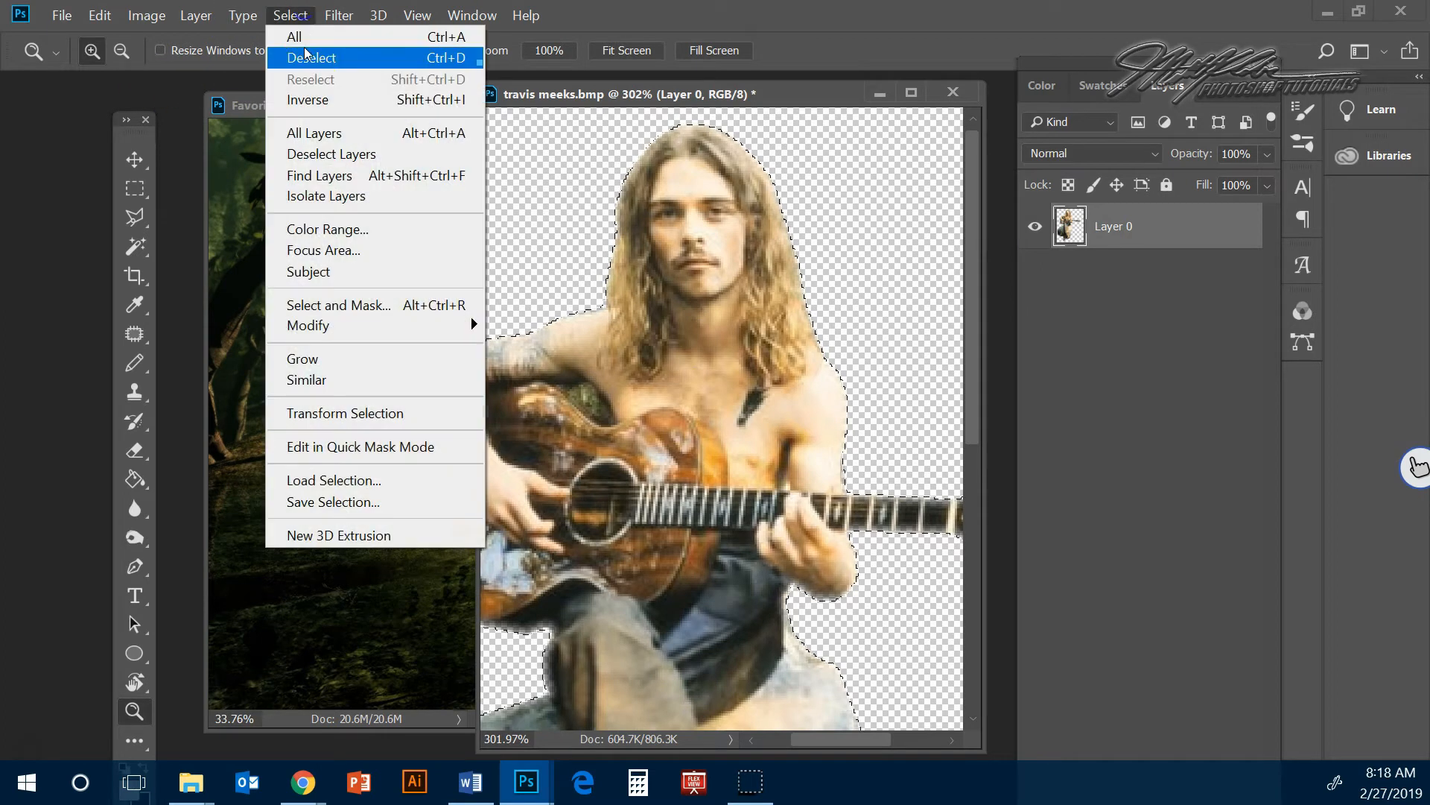
click(312, 59)
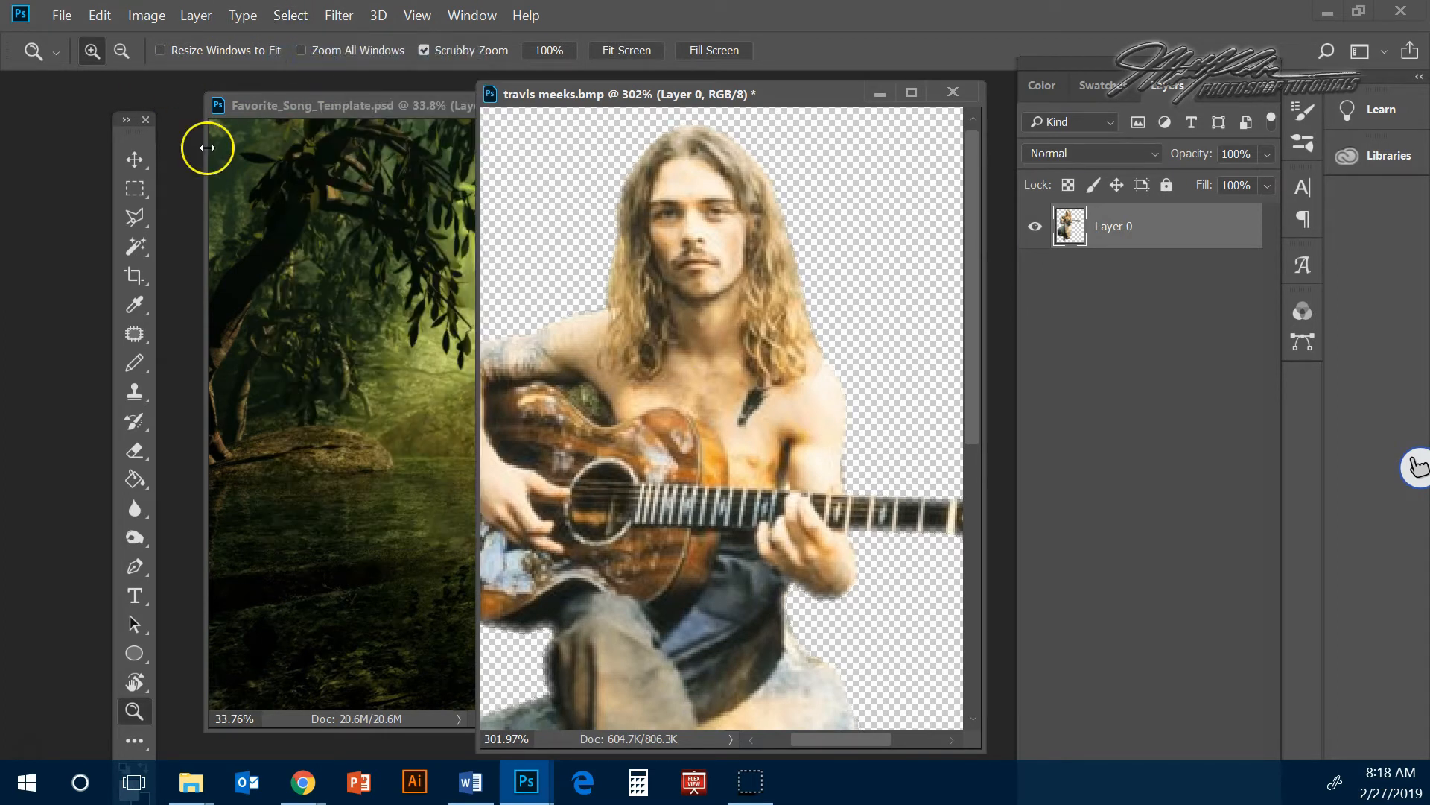
- Save a copy of the cut-out as a PNG in the favorite song folder, using the large file size option
click(121, 158)
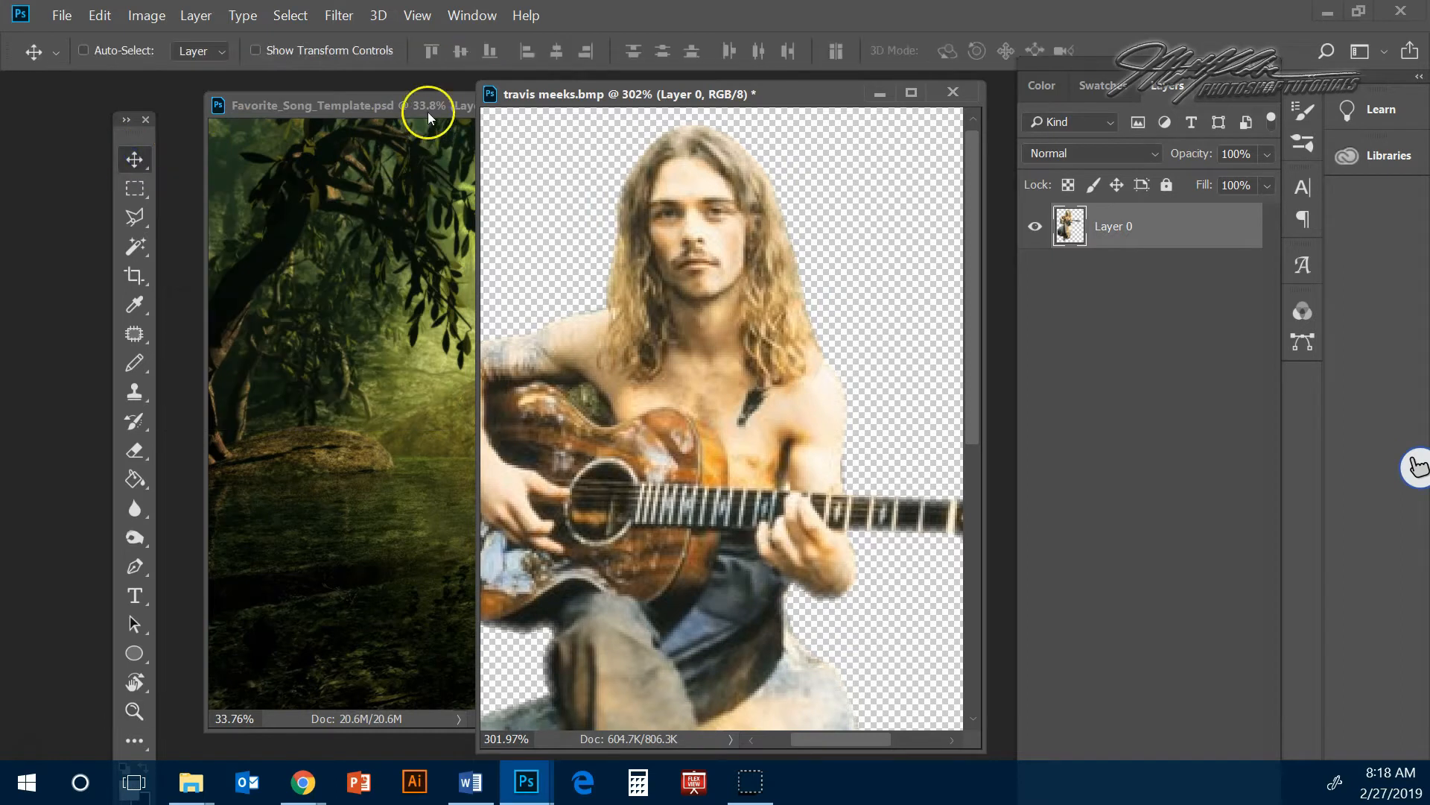
drag(591, 89, 482, 99)
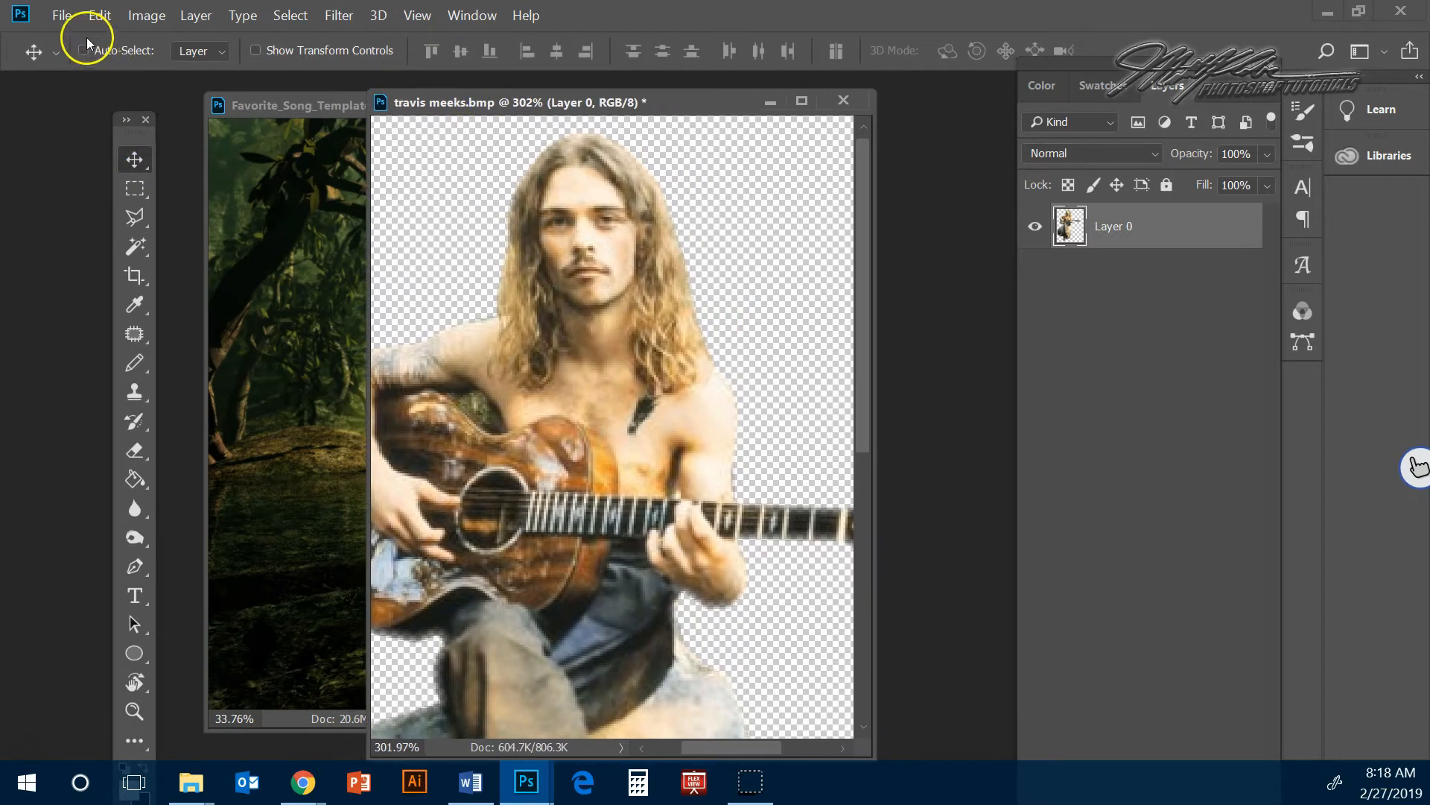
click(59, 17)
click(137, 261)
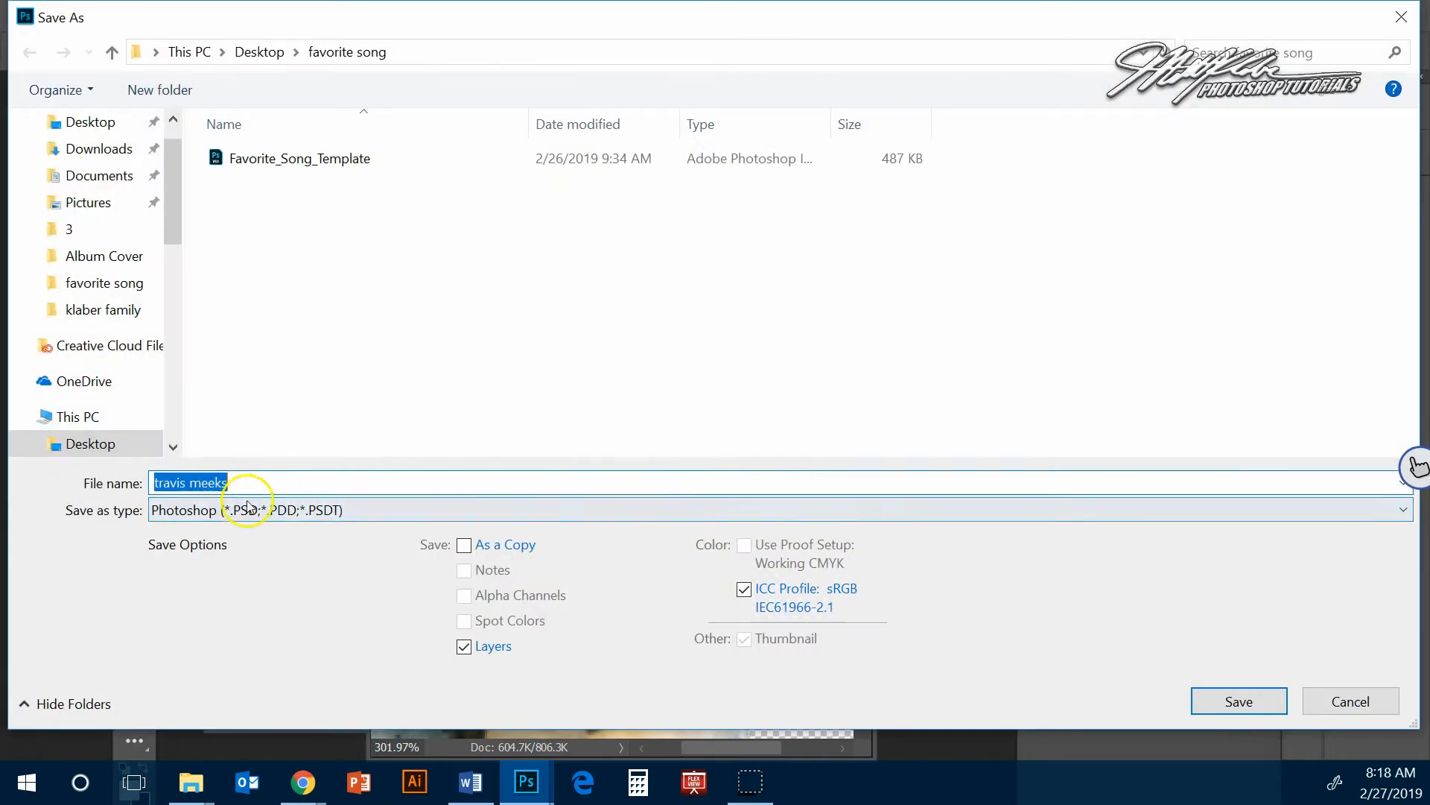
click(227, 512)
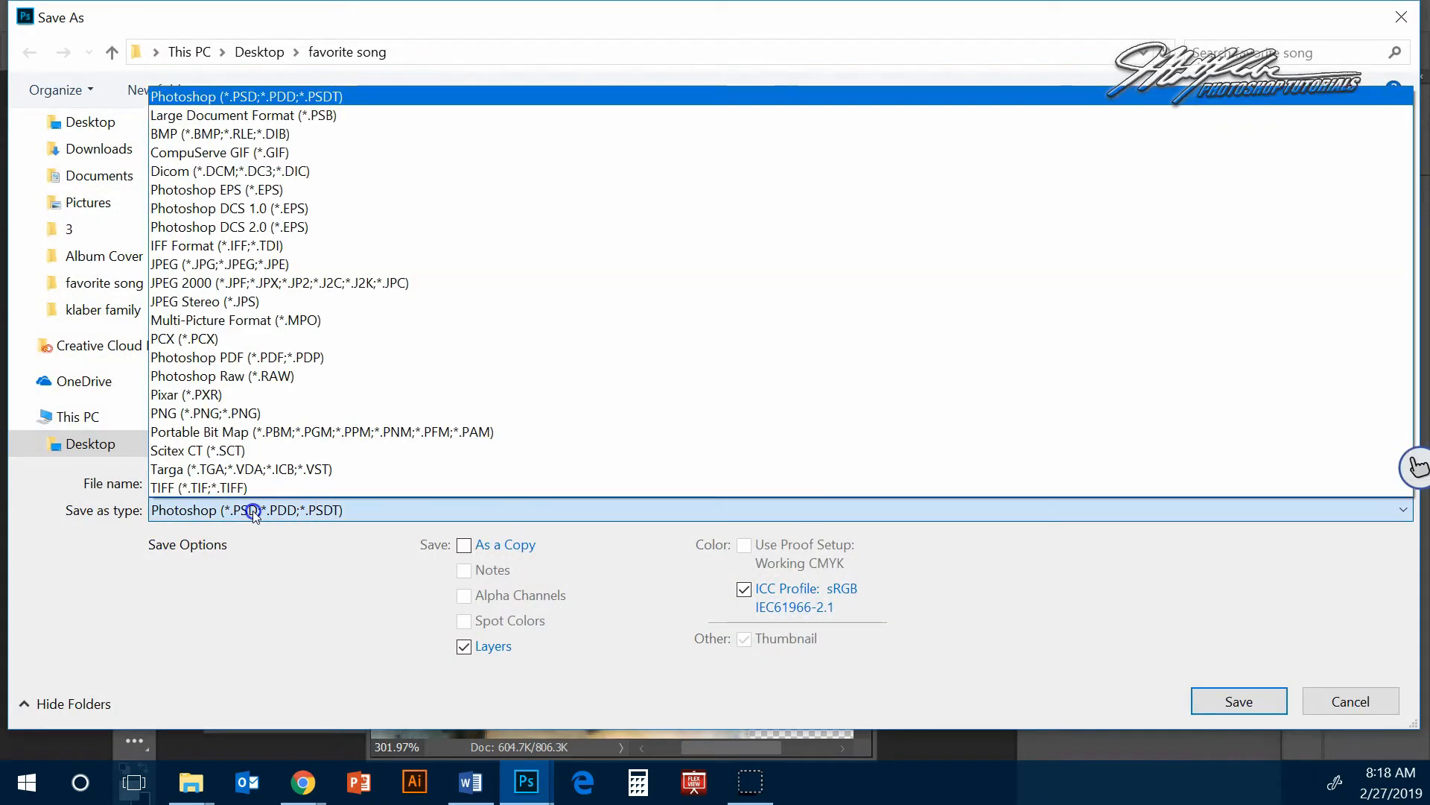
click(200, 413)
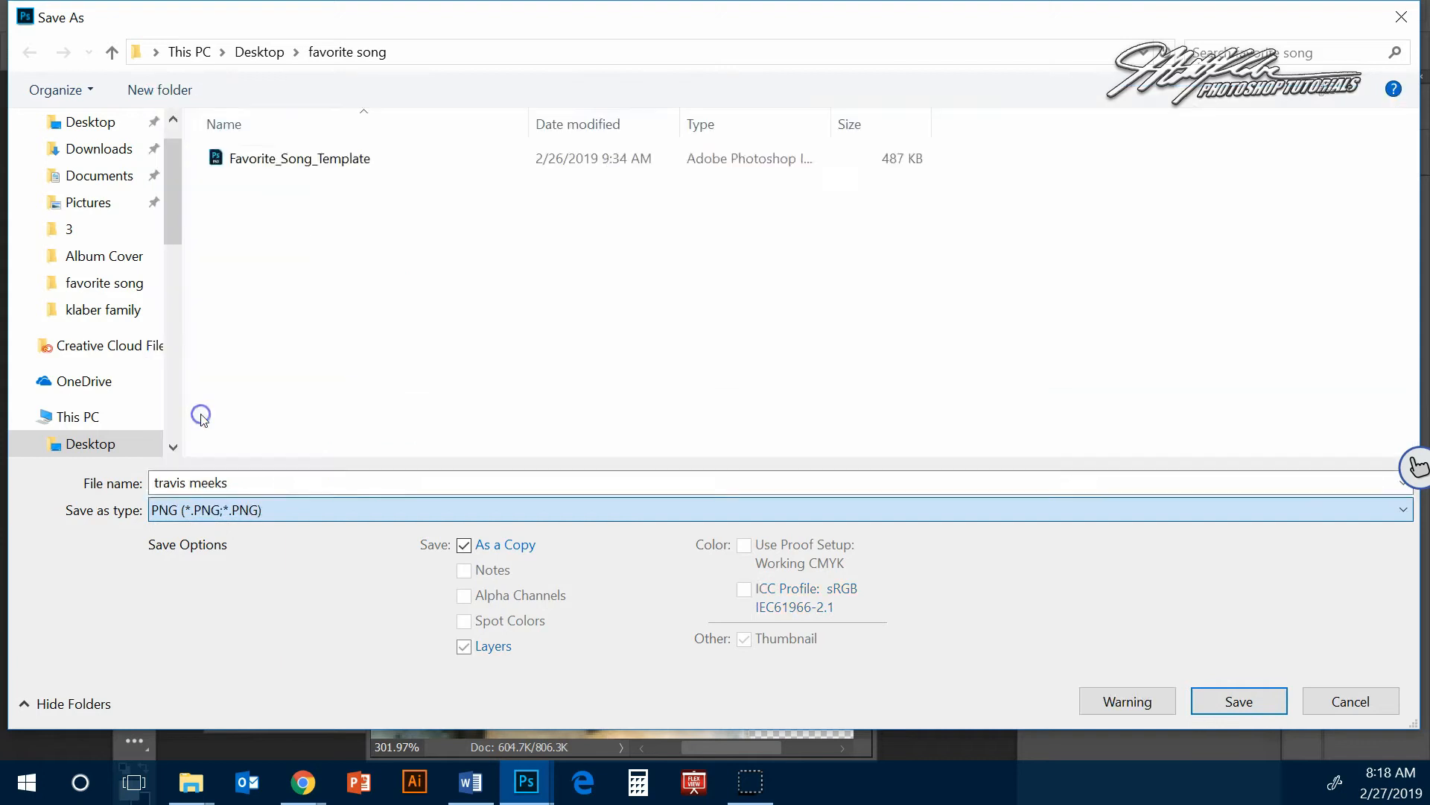
click(1229, 700)
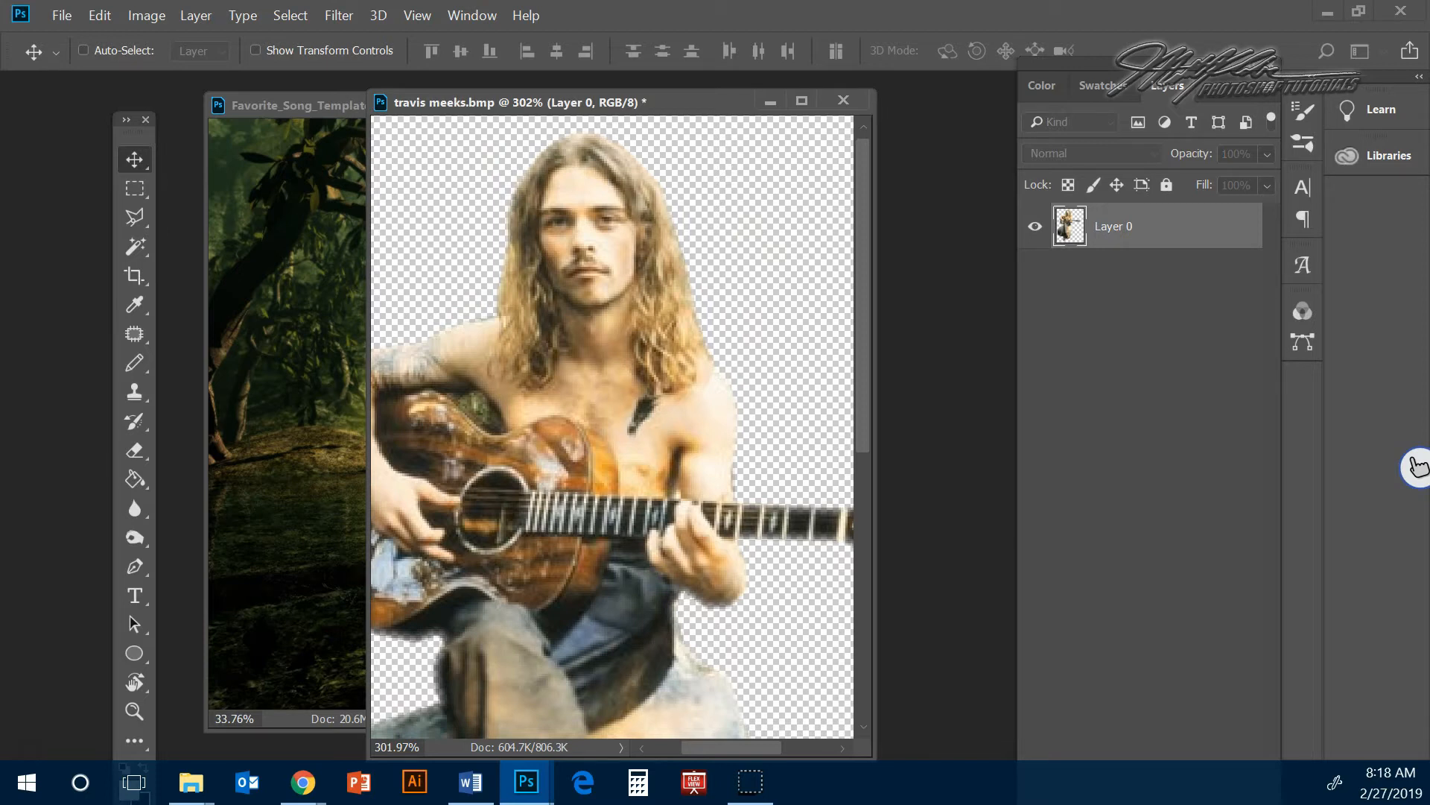
click(950, 256)
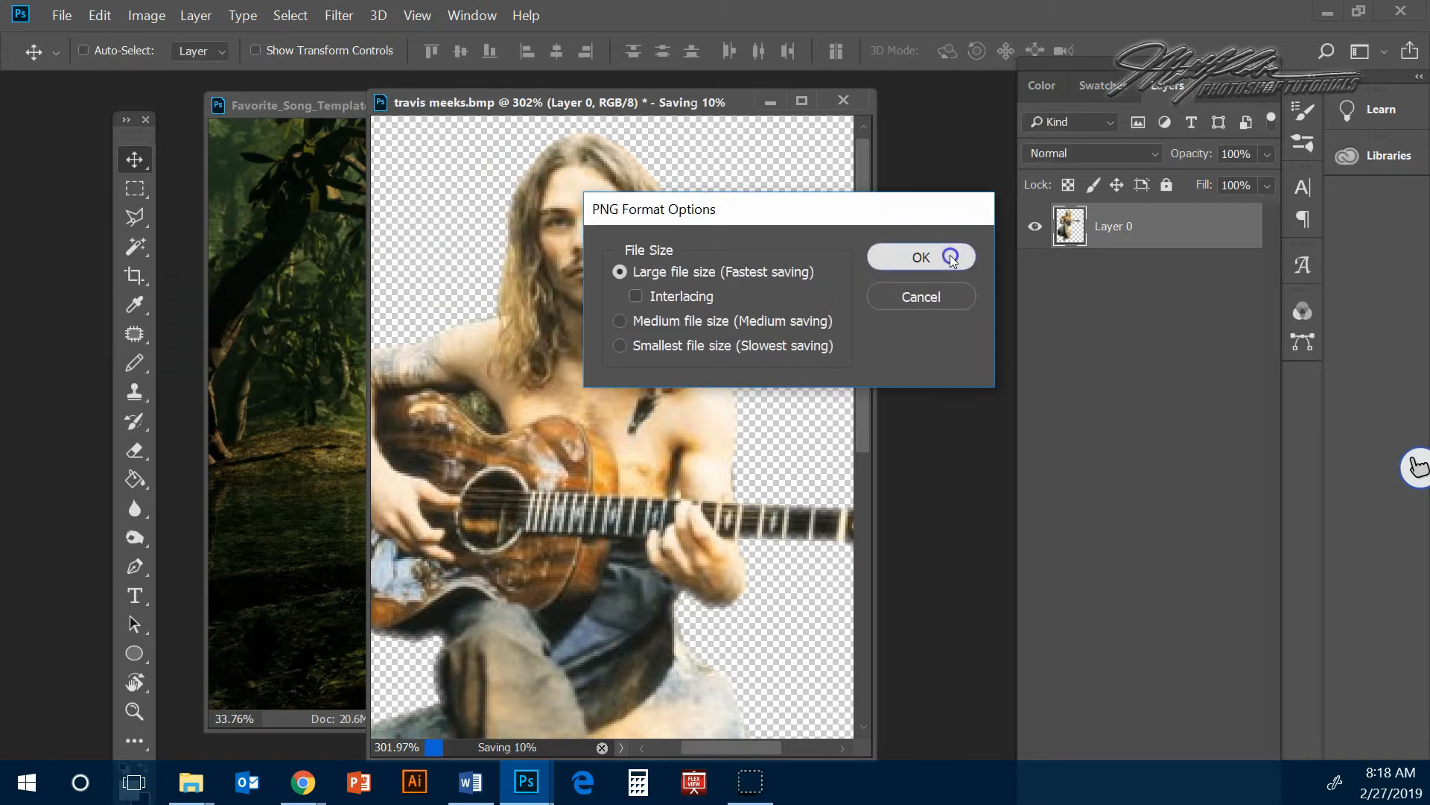
- Close the original guitarist BMP without saving changes and open the PNG version of the cut-out
click(857, 101)
click(809, 327)
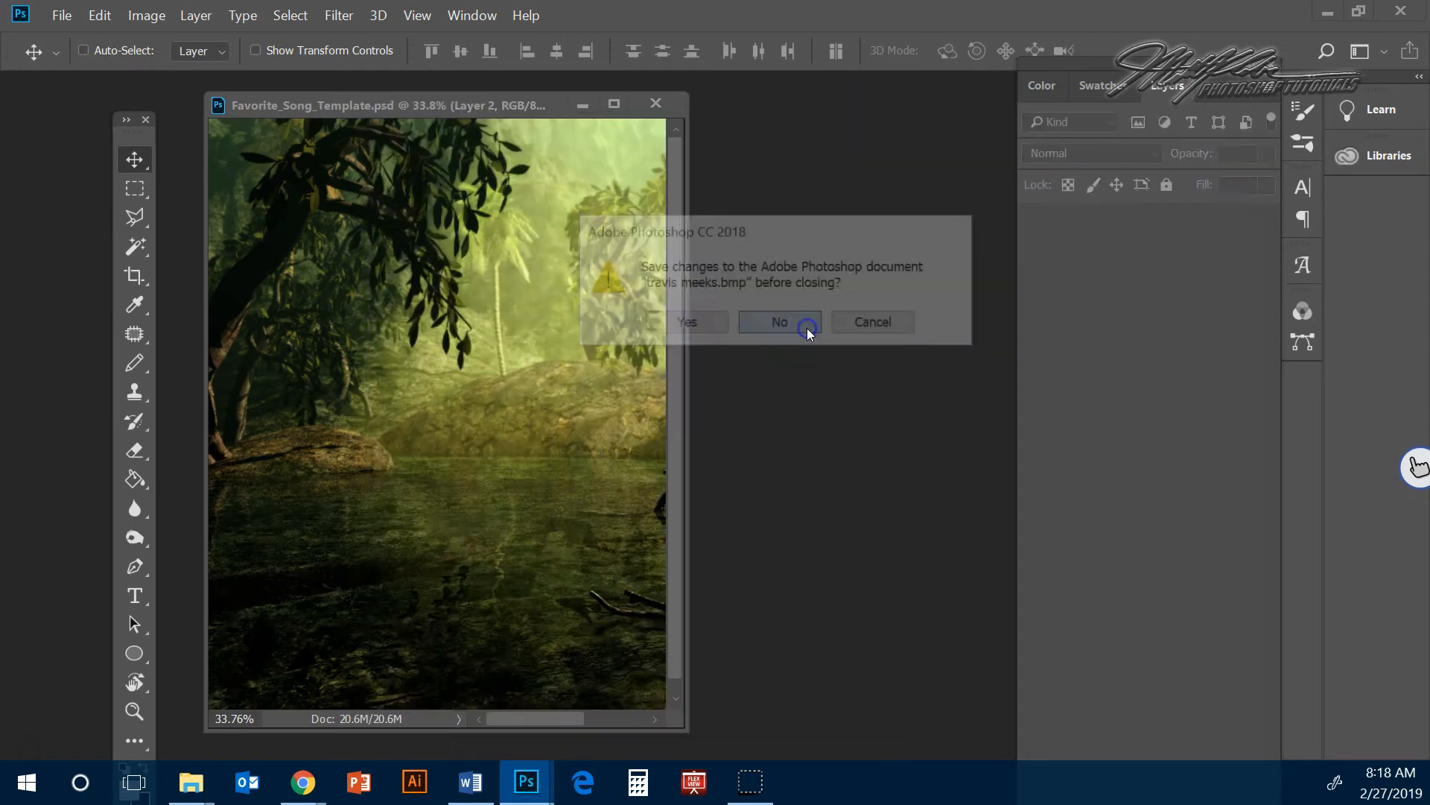
click(62, 17)
click(86, 58)
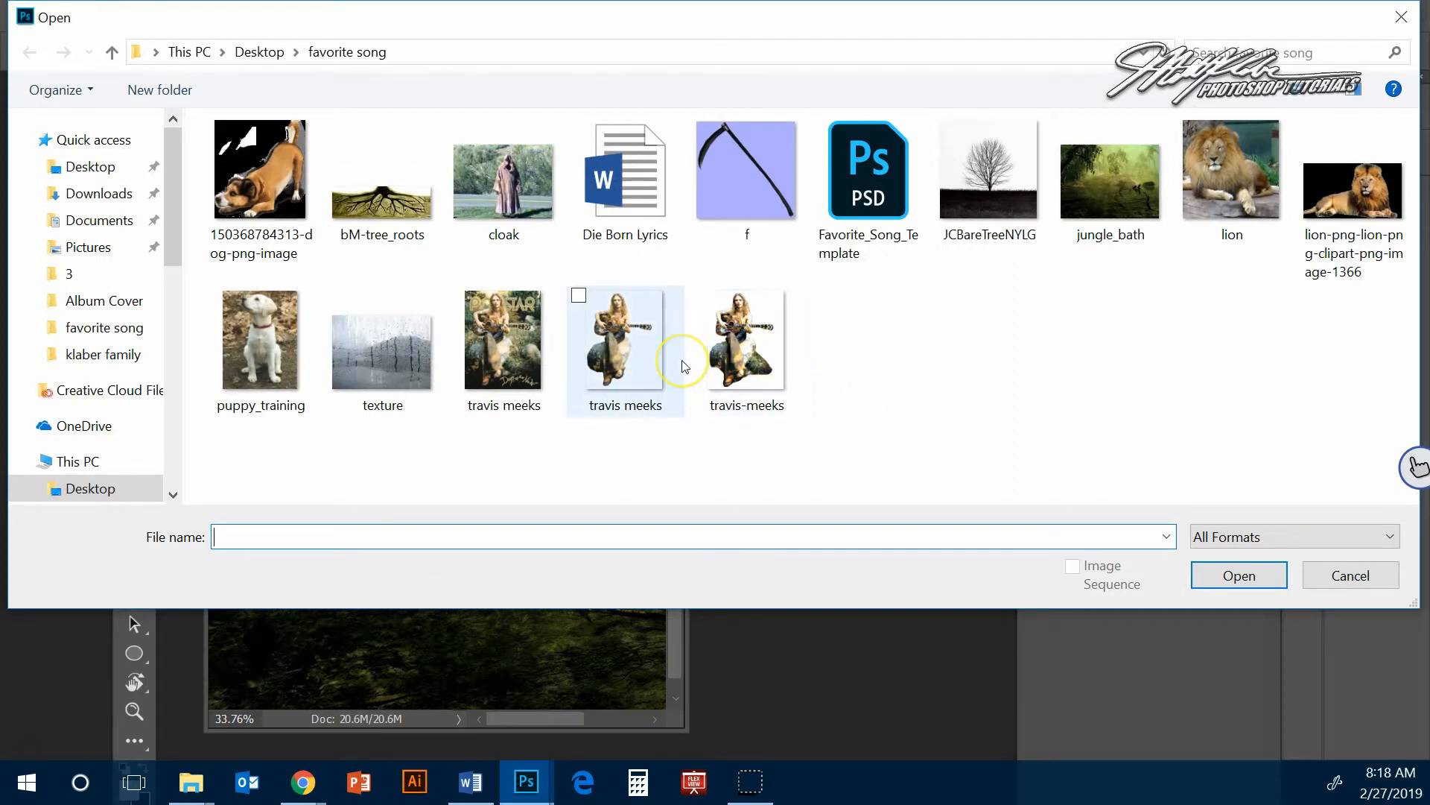
click(631, 337)
click(1268, 575)
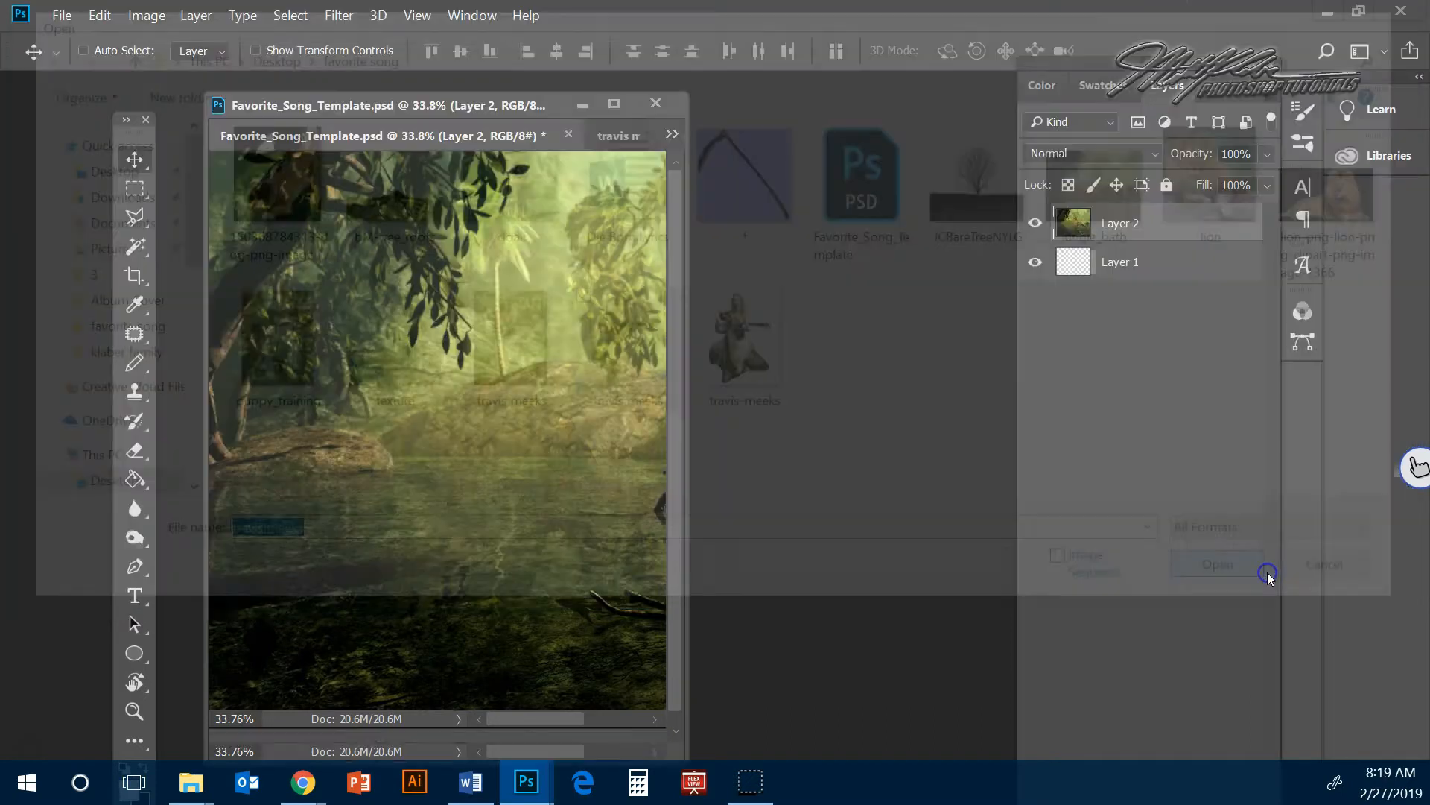
- Copy the guitarist cut-out from its separate window into Favorite_Song_Template.psd and close the PNG document
drag(414, 163, 562, 282)
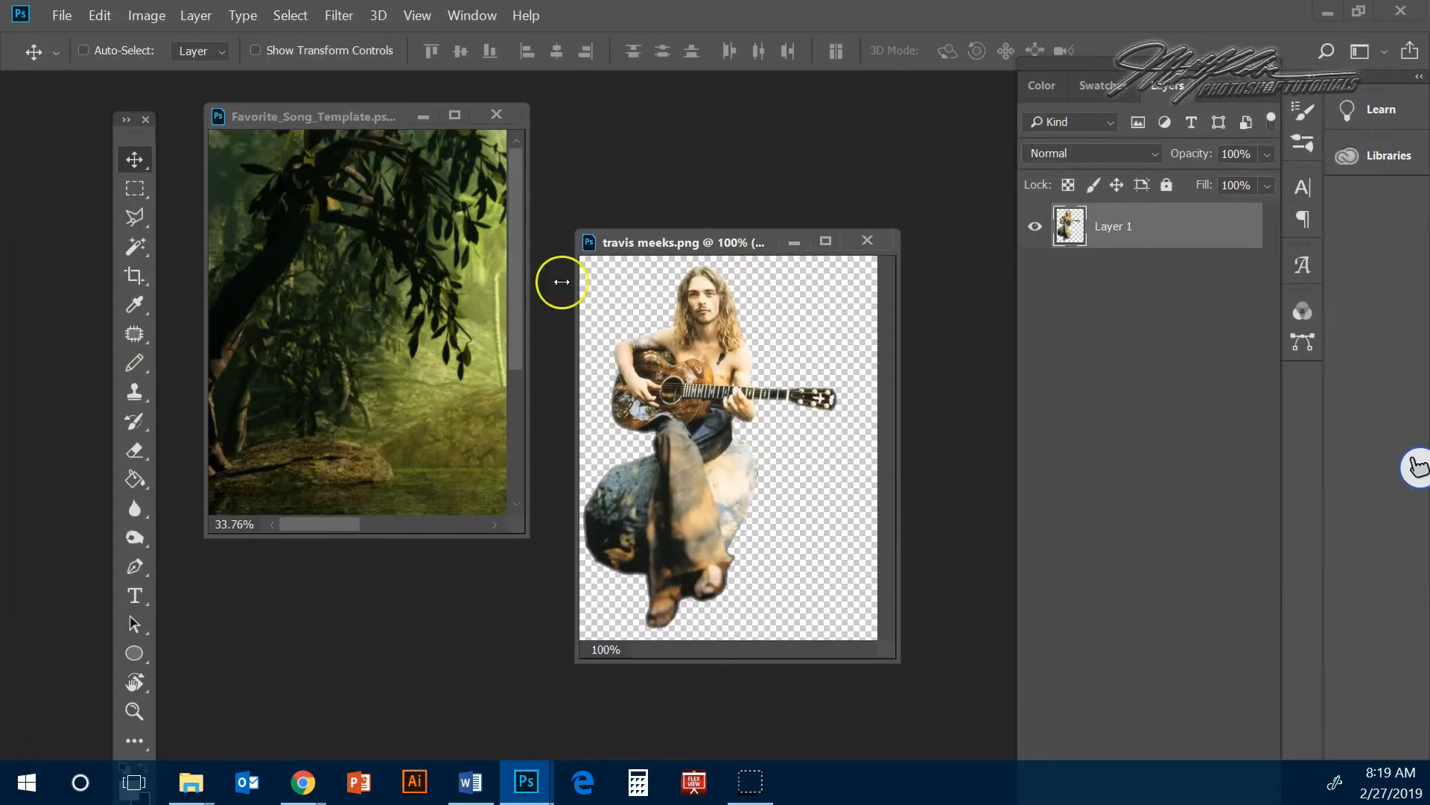
drag(789, 444, 403, 365)
click(869, 238)
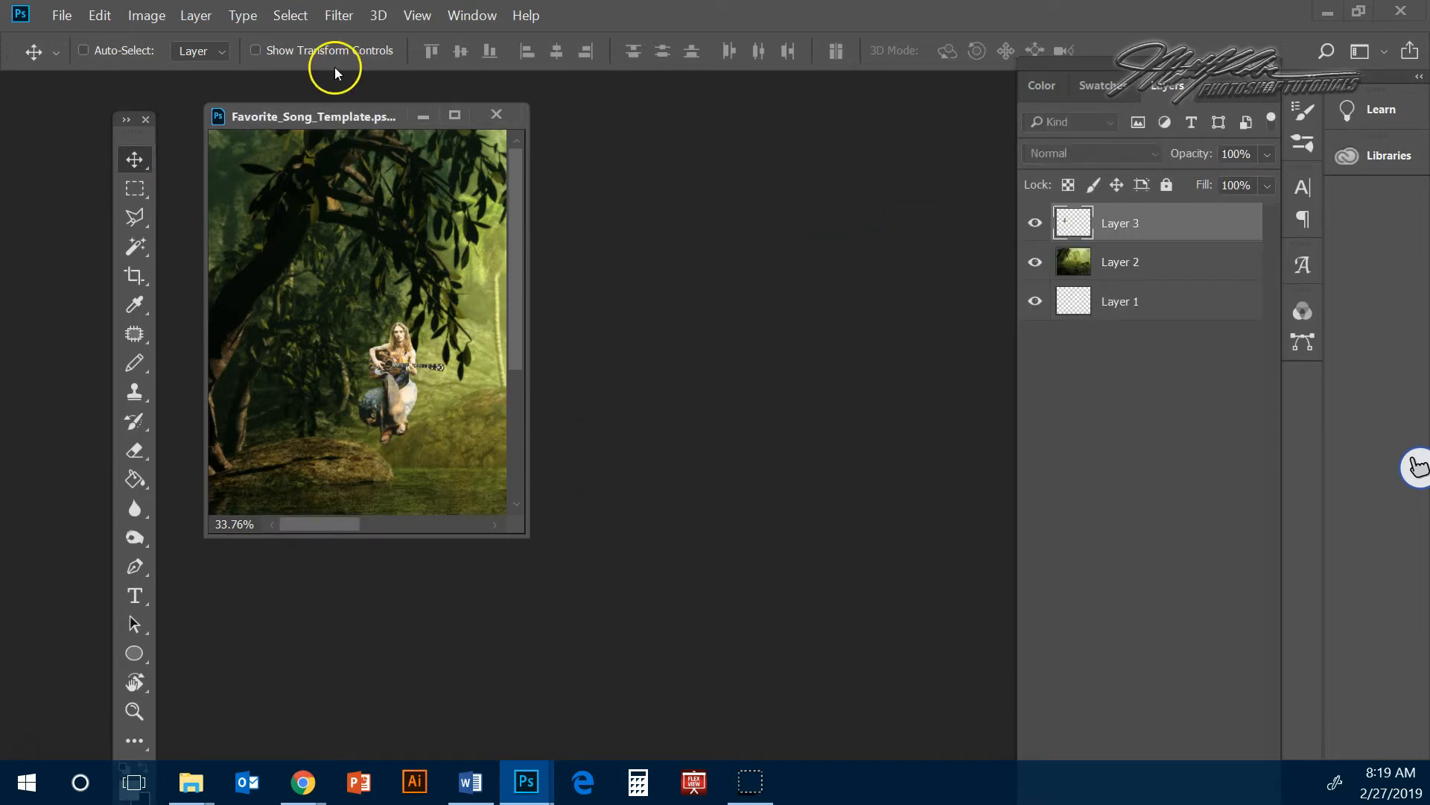
- Scale the guitarist up to about 368% and position him over the water near the middle of the jungle scene
click(417, 15)
click(508, 216)
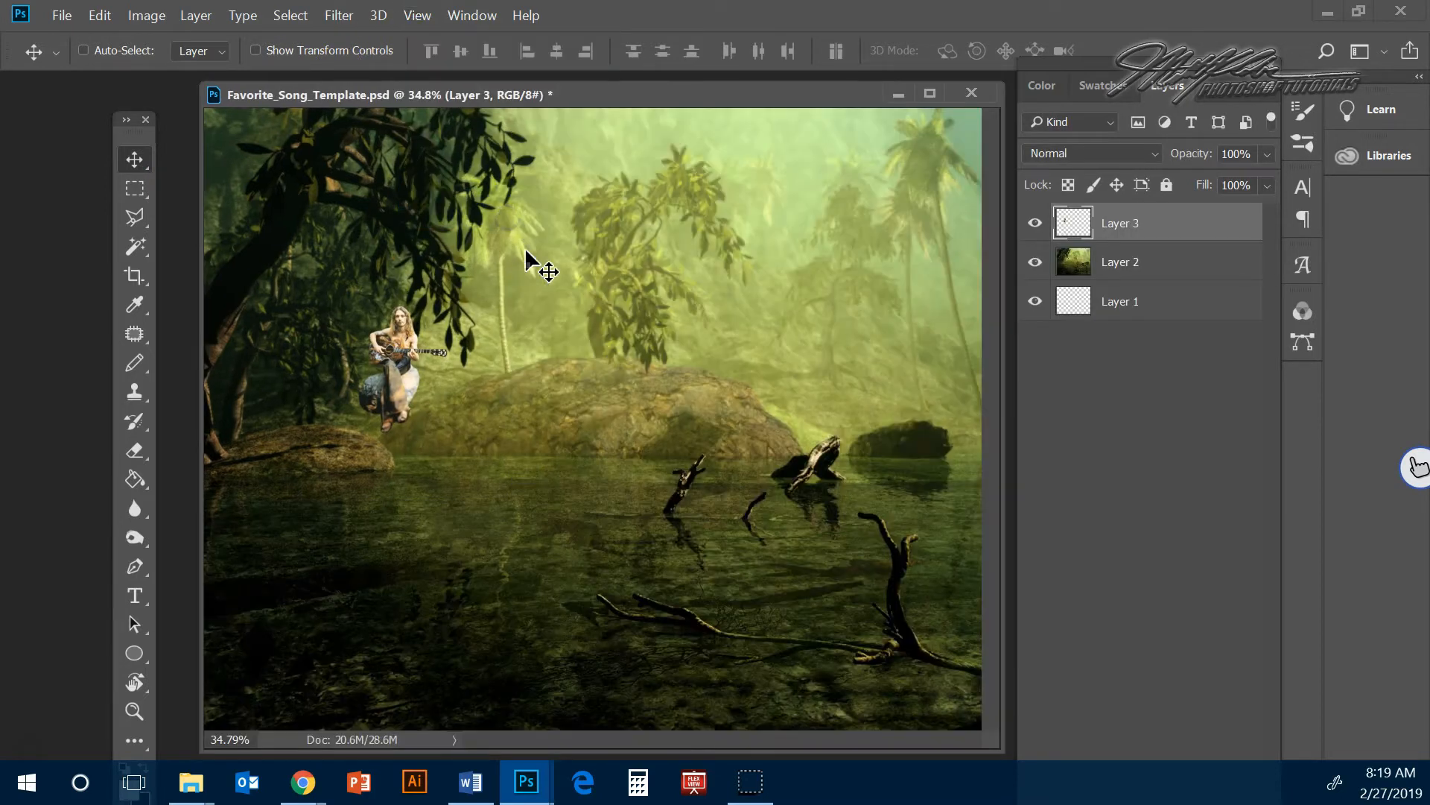
drag(425, 396, 561, 423)
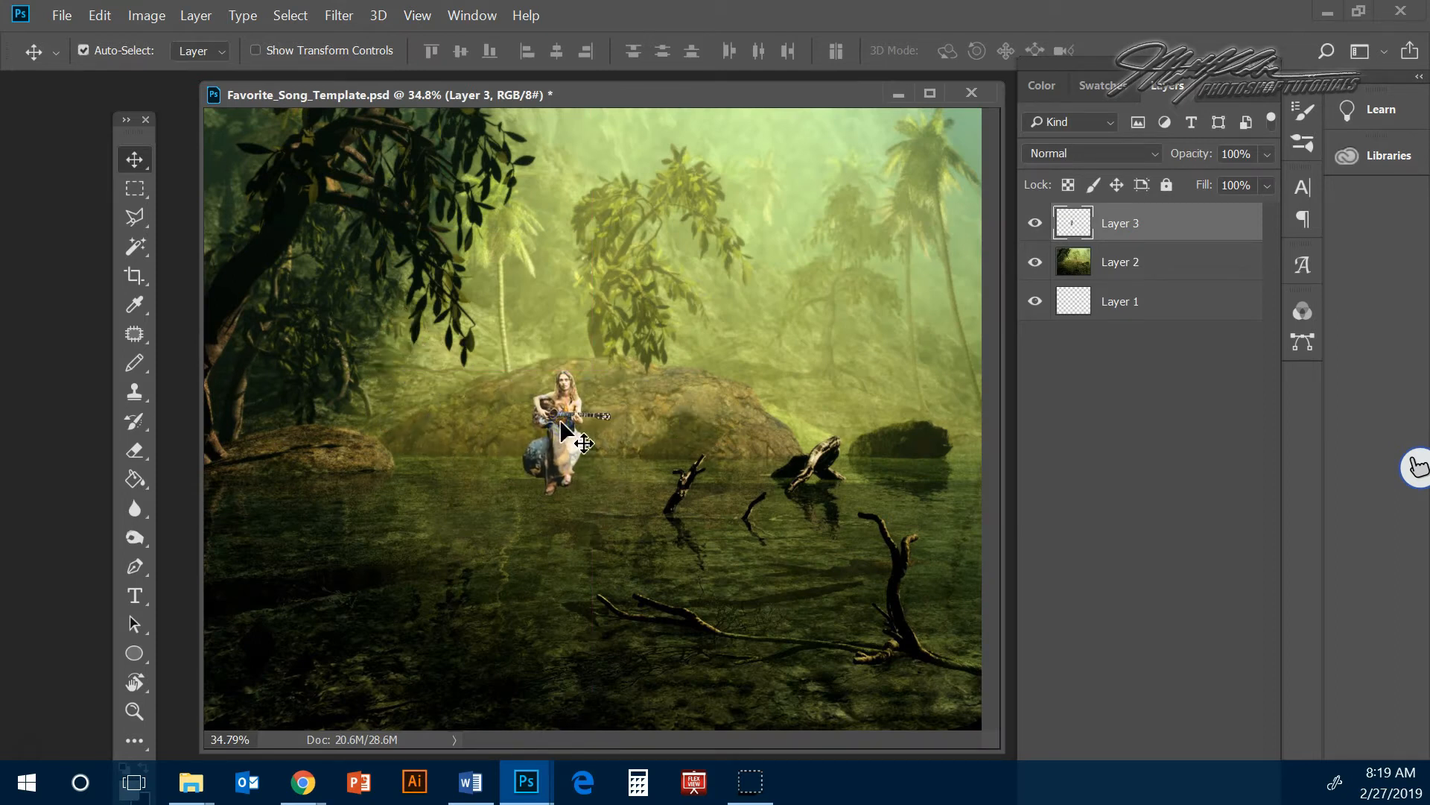
key(ctrl+t)
drag(612, 496, 738, 677)
drag(523, 369, 412, 213)
drag(584, 427, 619, 407)
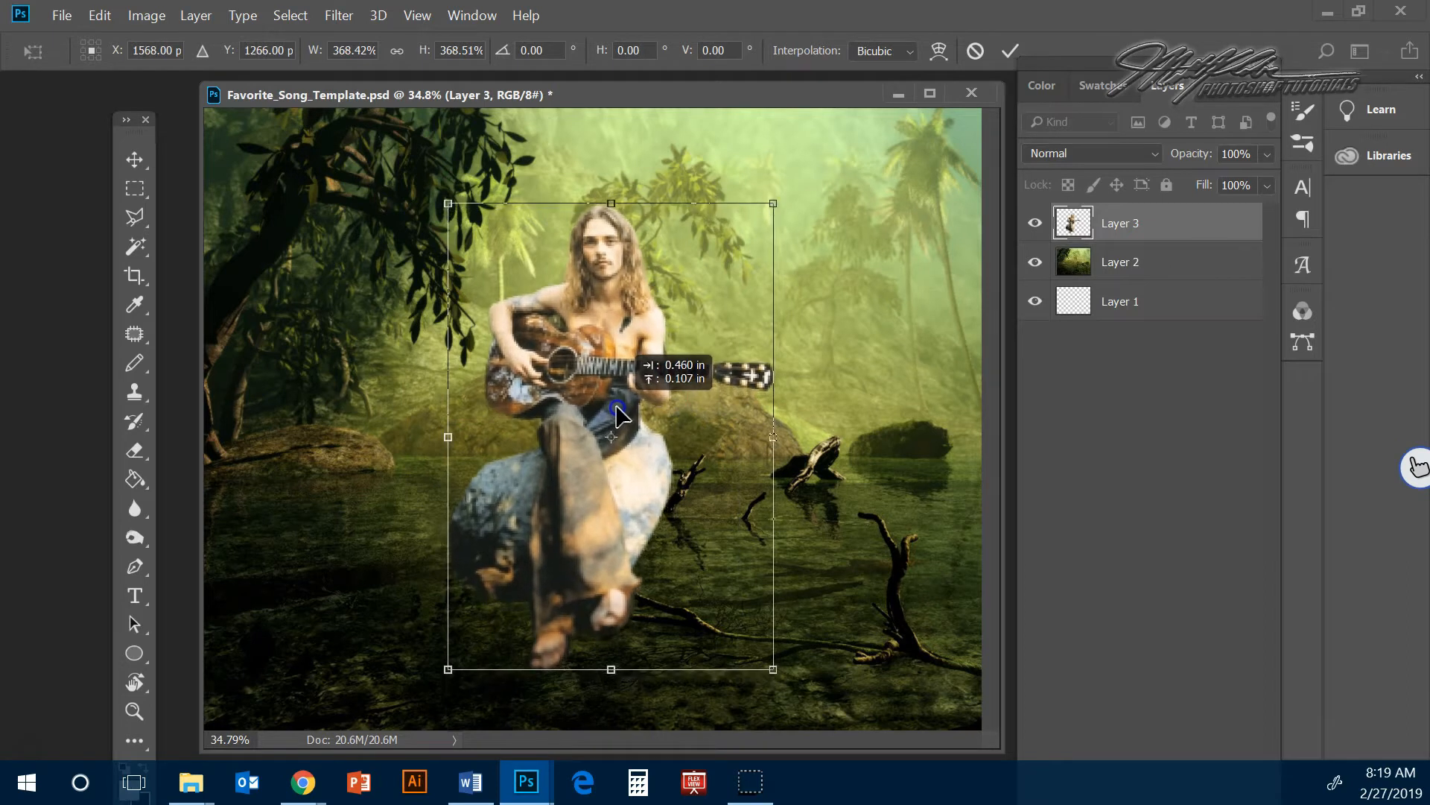
key(Return)
drag(635, 485, 646, 501)
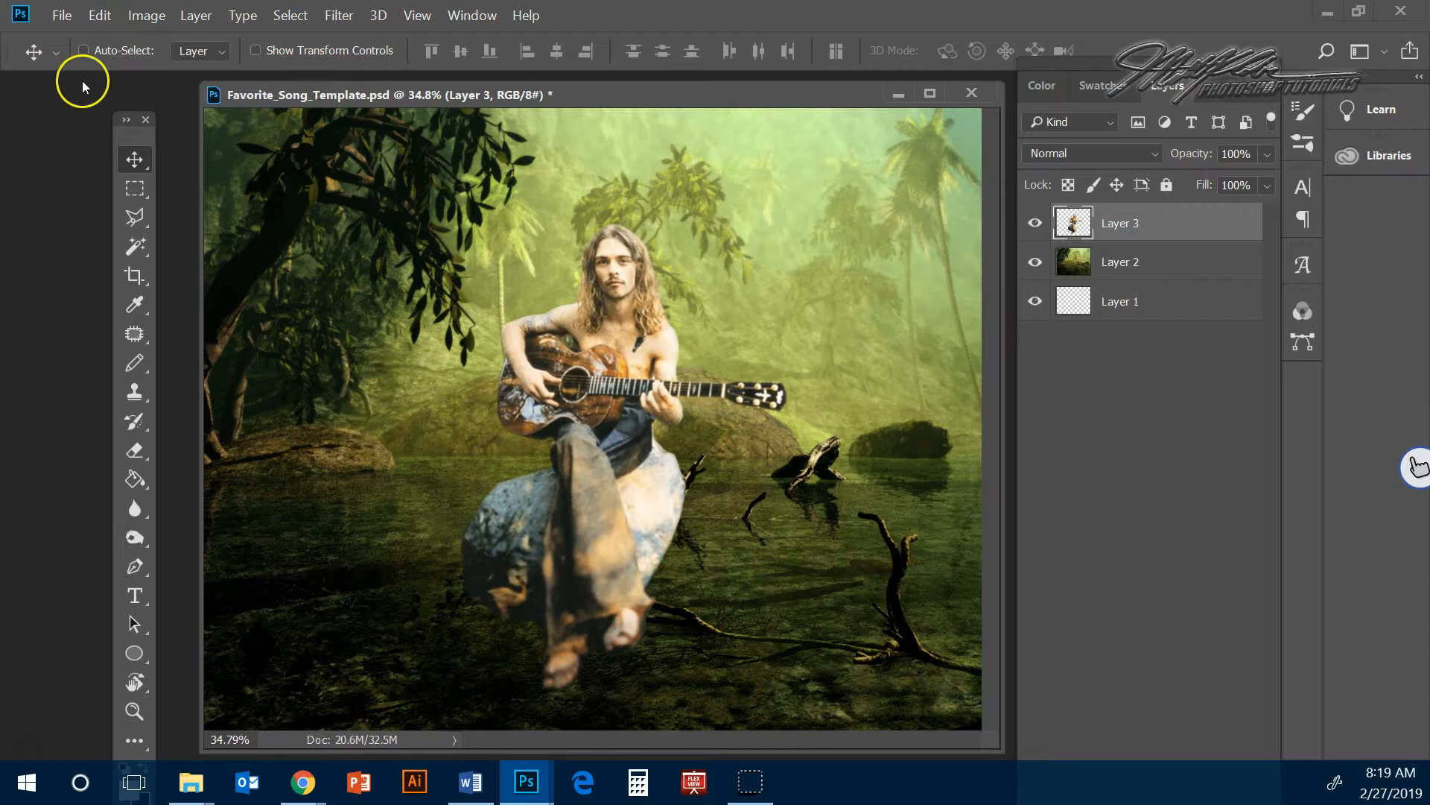
- Apply an Exposure adjustment to the guitarist layer to deepen his shadows and darken his tones
click(143, 13)
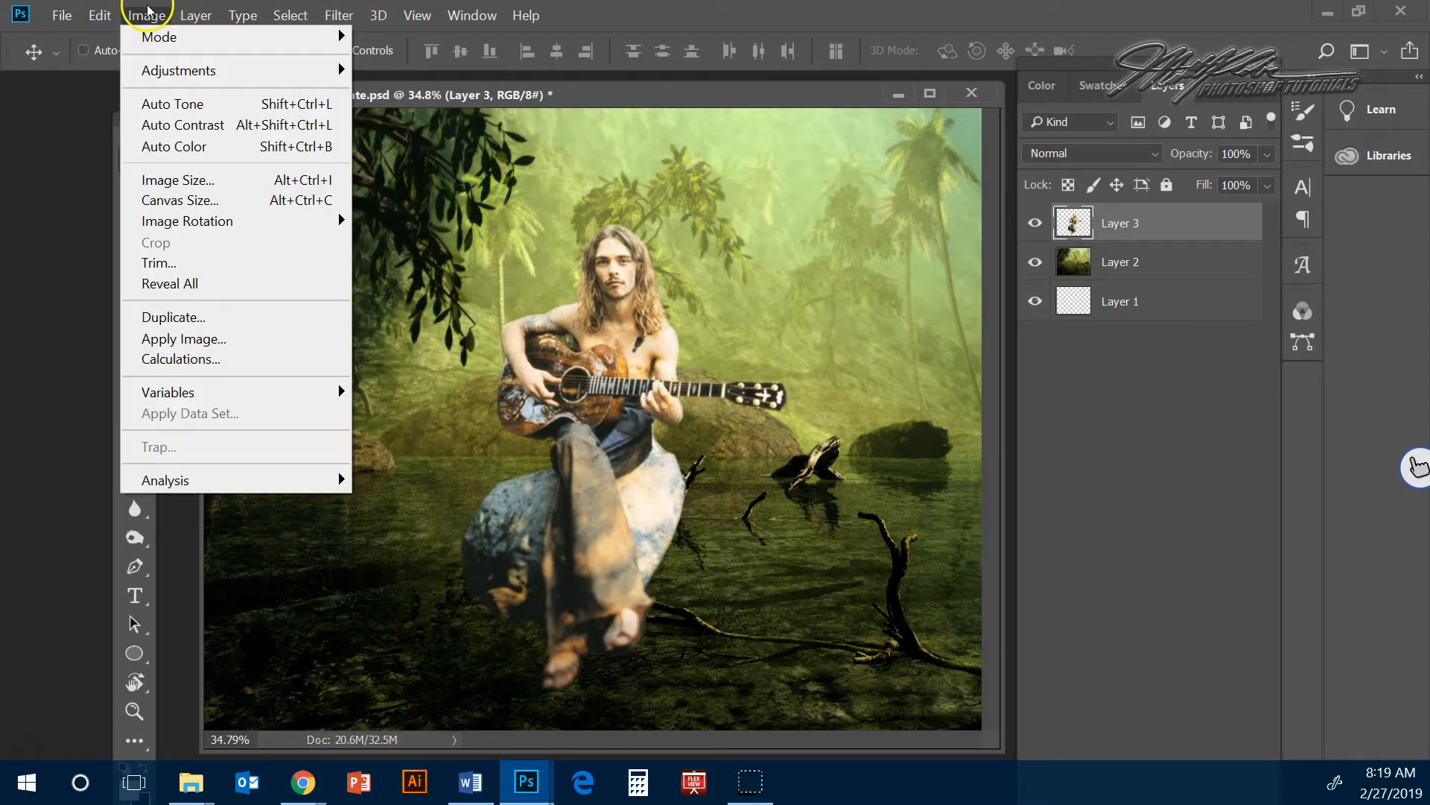
mouse_move(179, 72)
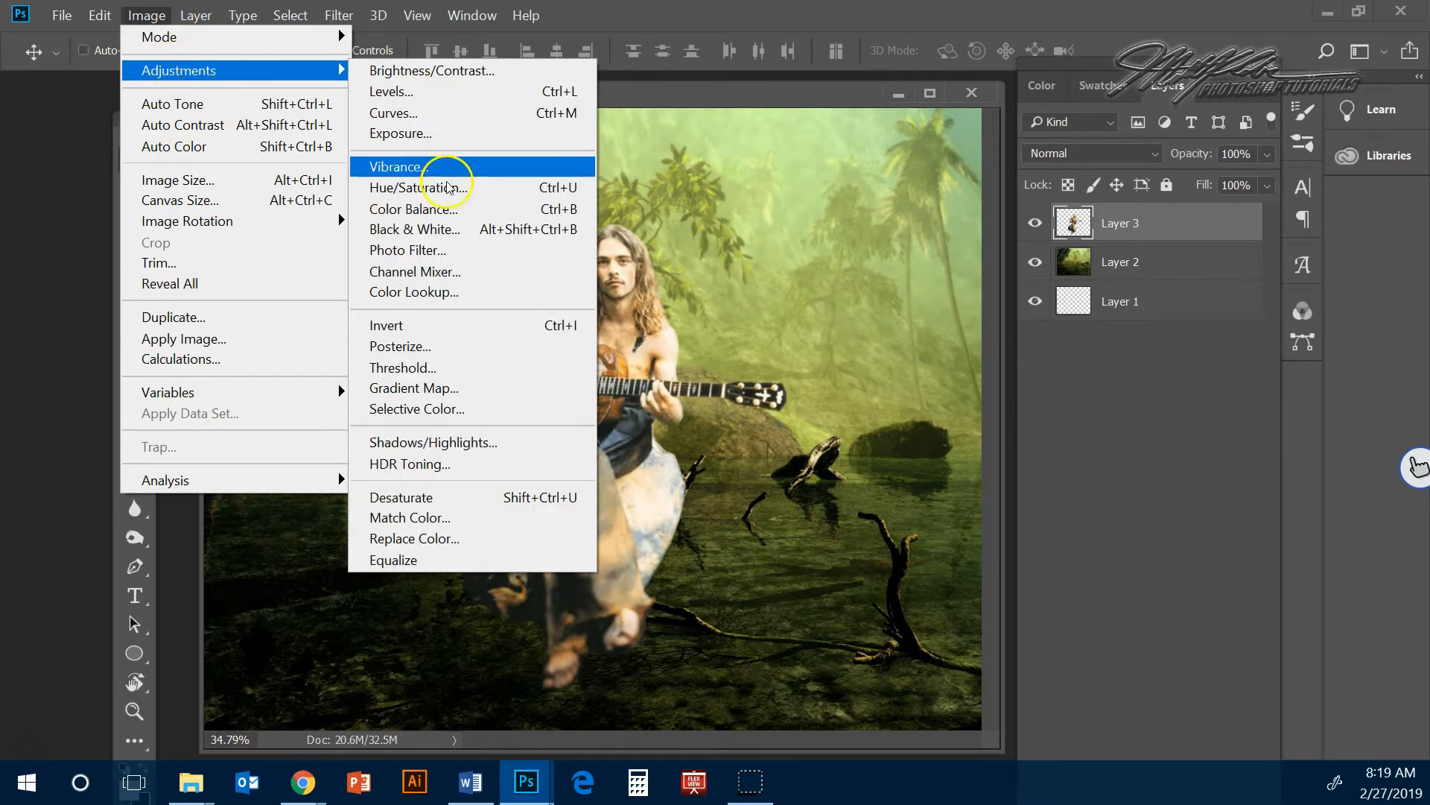
click(436, 134)
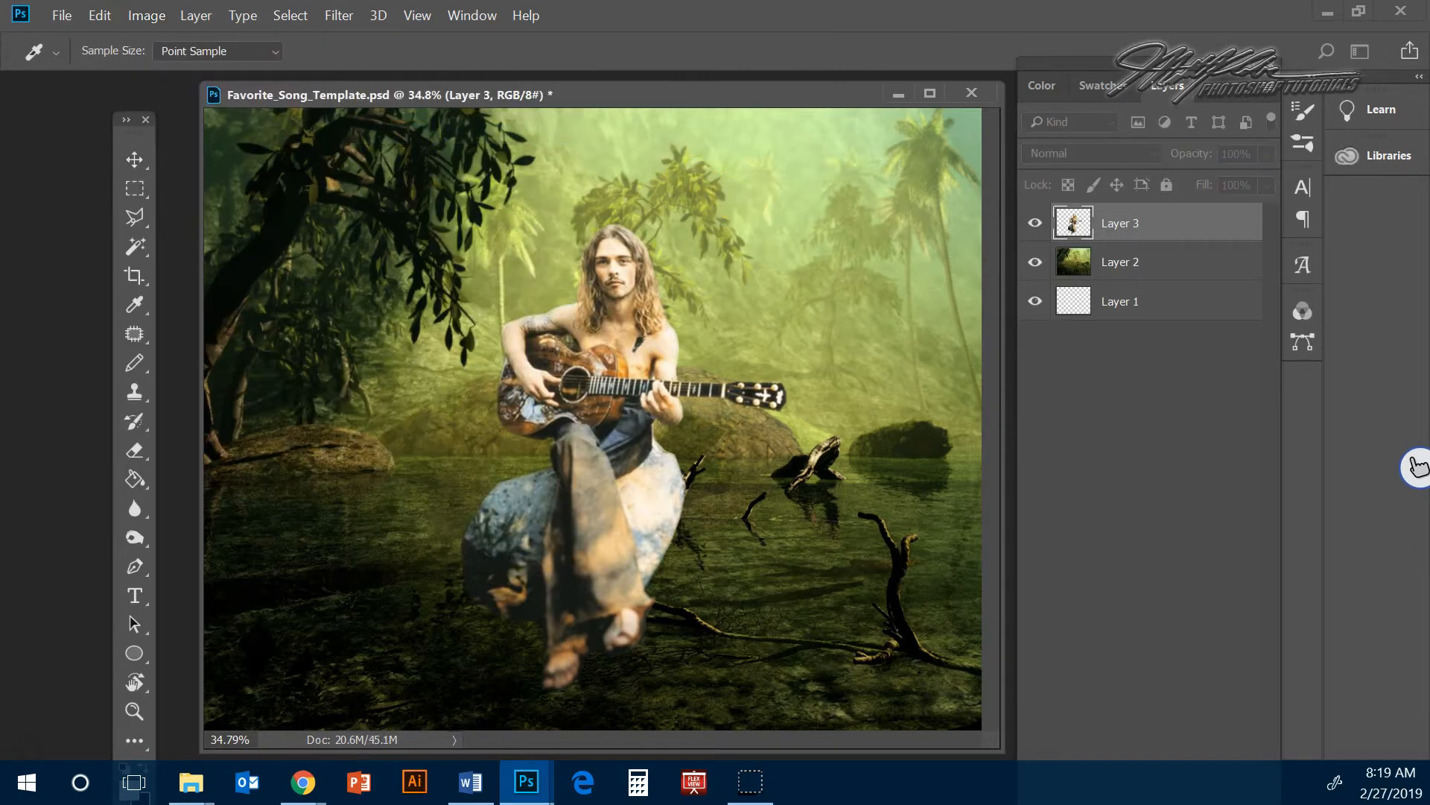
drag(211, 275, 1012, 90)
drag(943, 212, 951, 305)
click(1143, 134)
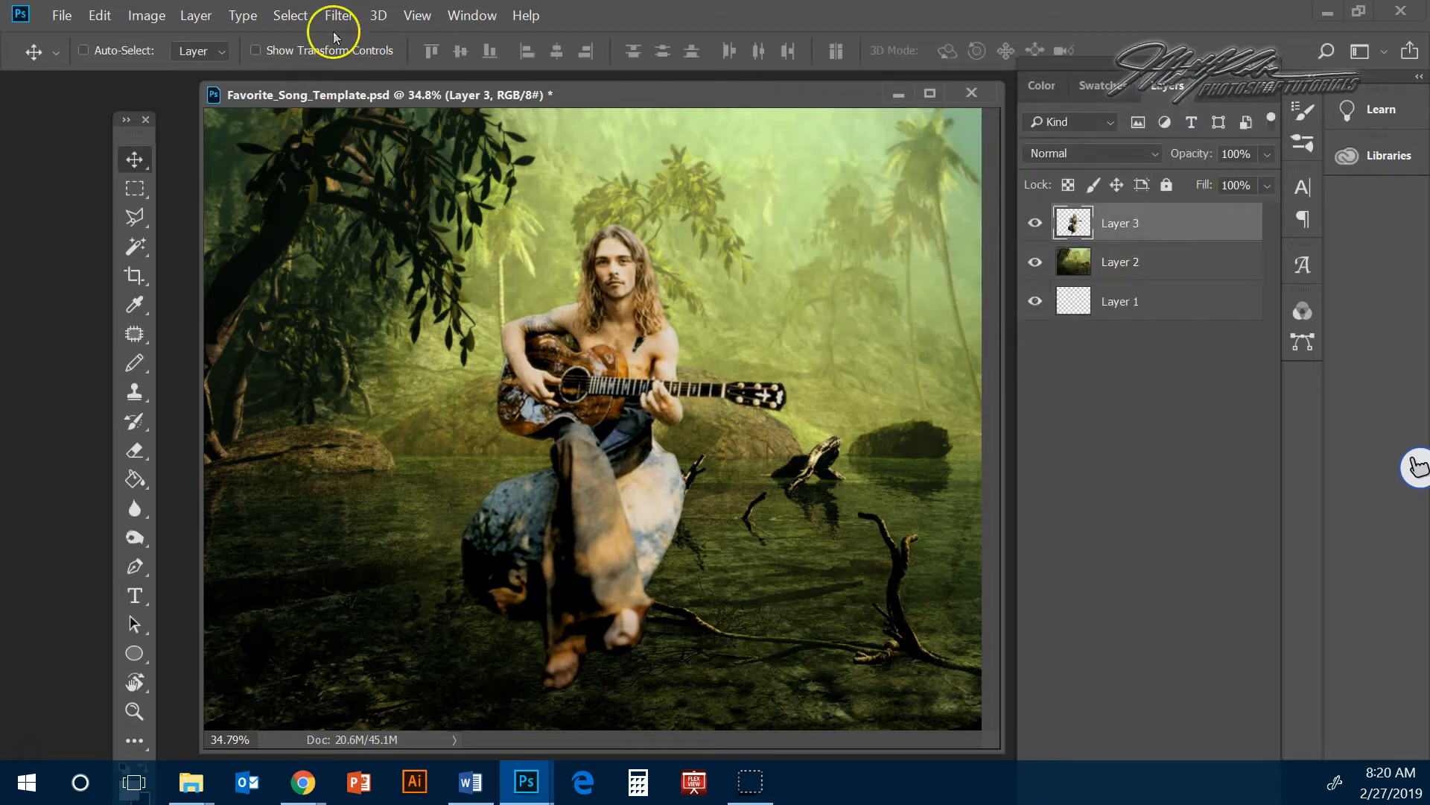
- Apply a Vibrance adjustment to the guitarist layer, slightly raising both its vibrance and saturation
click(146, 15)
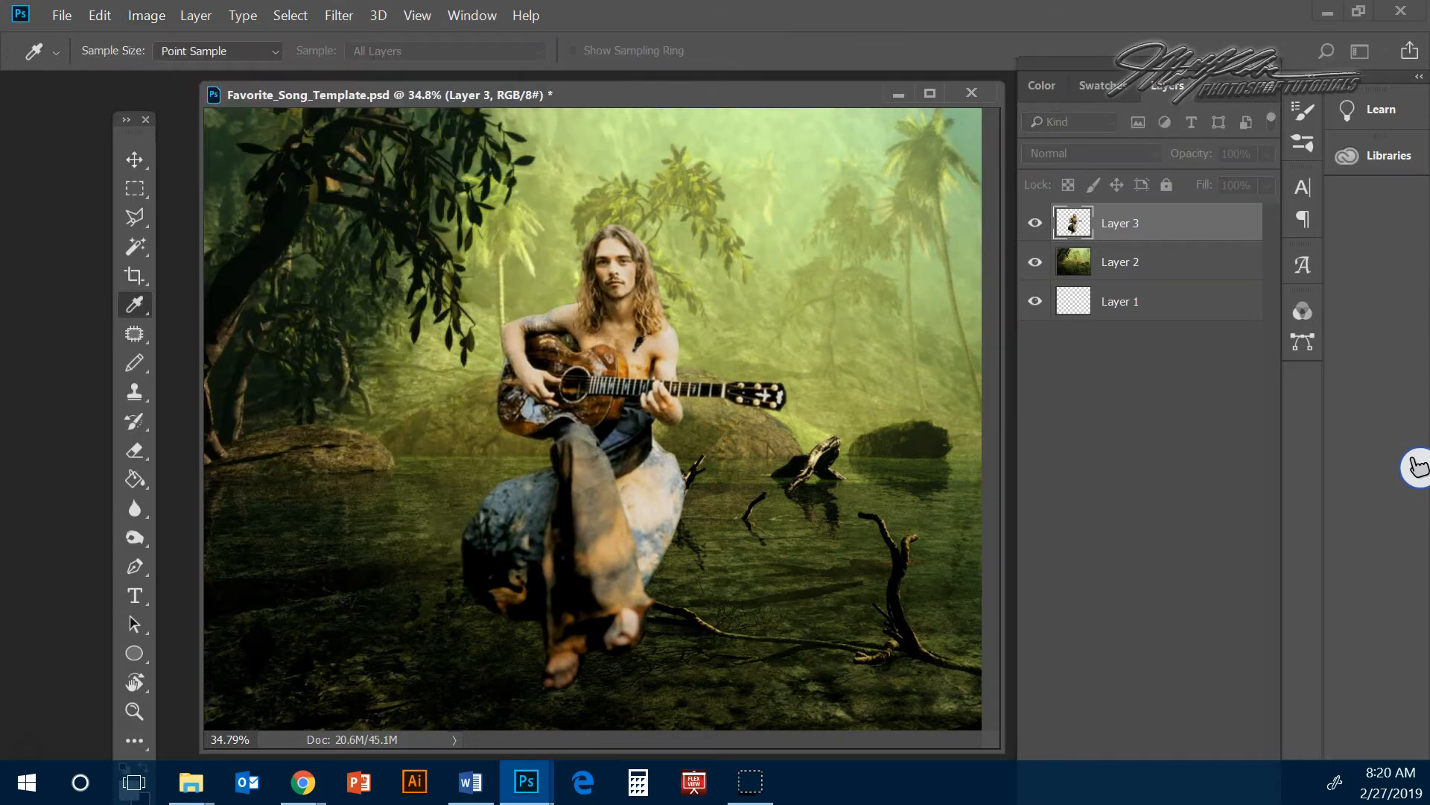
drag(22, 274, 811, 143)
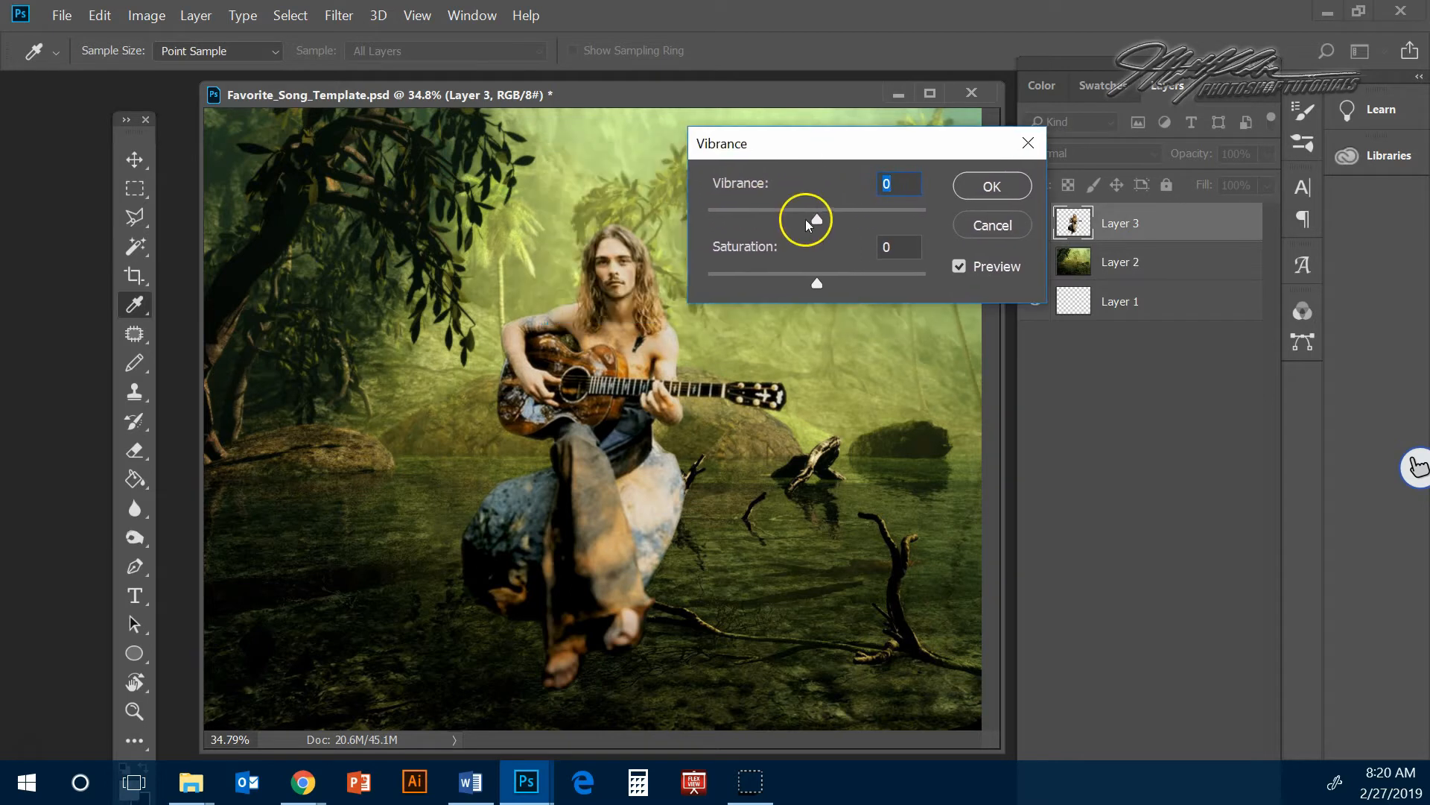
drag(821, 217, 683, 215)
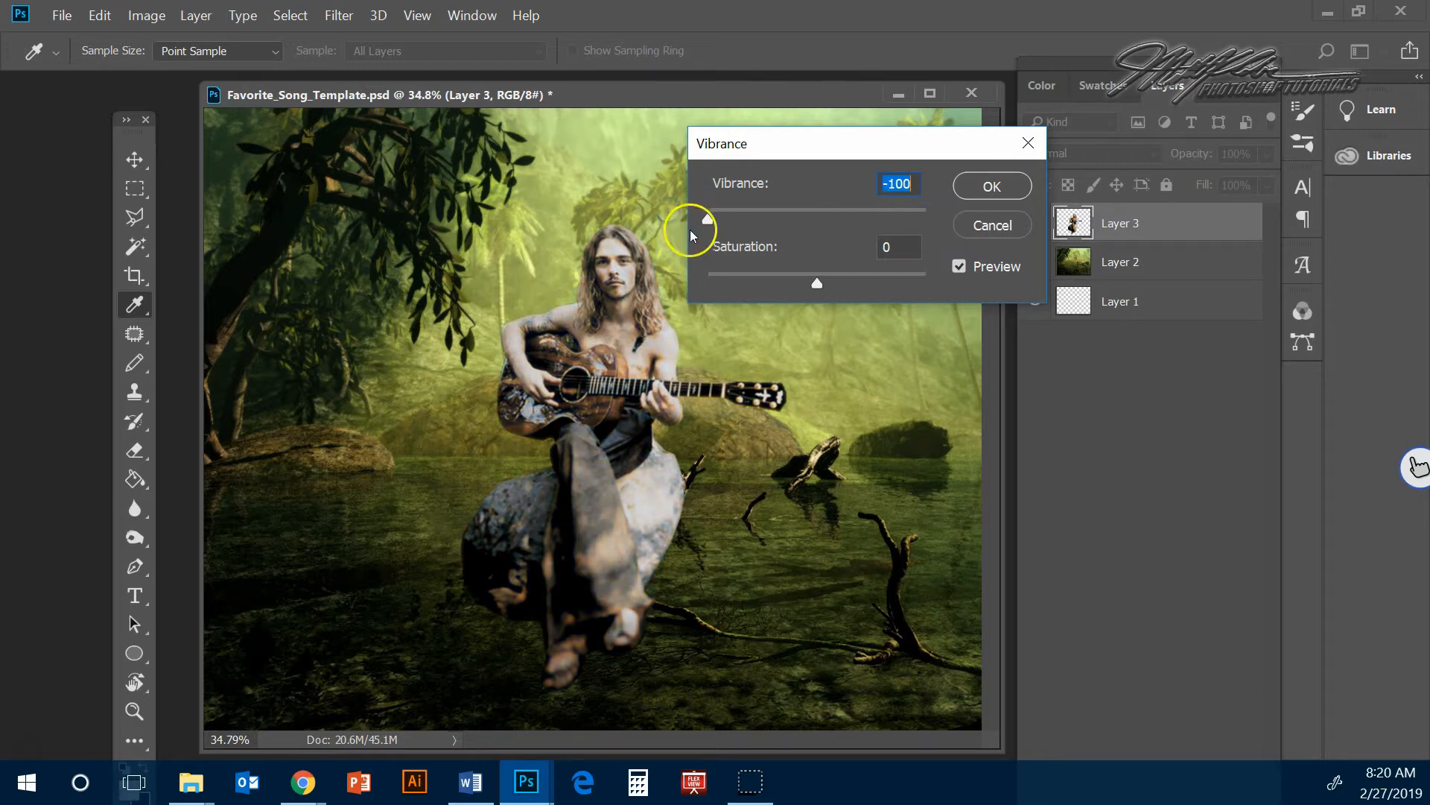
drag(704, 217, 796, 223)
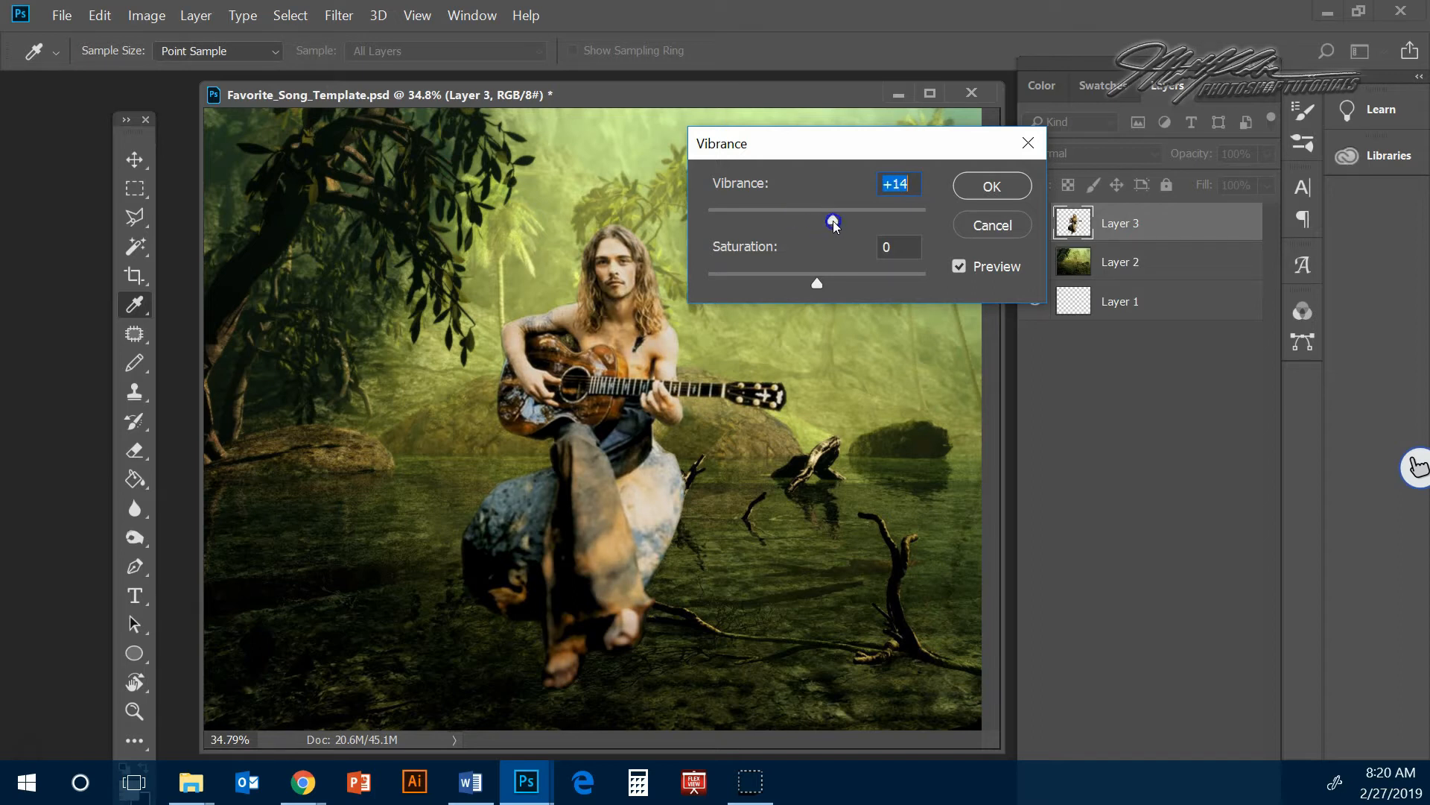
drag(819, 268, 959, 279)
drag(818, 270, 834, 220)
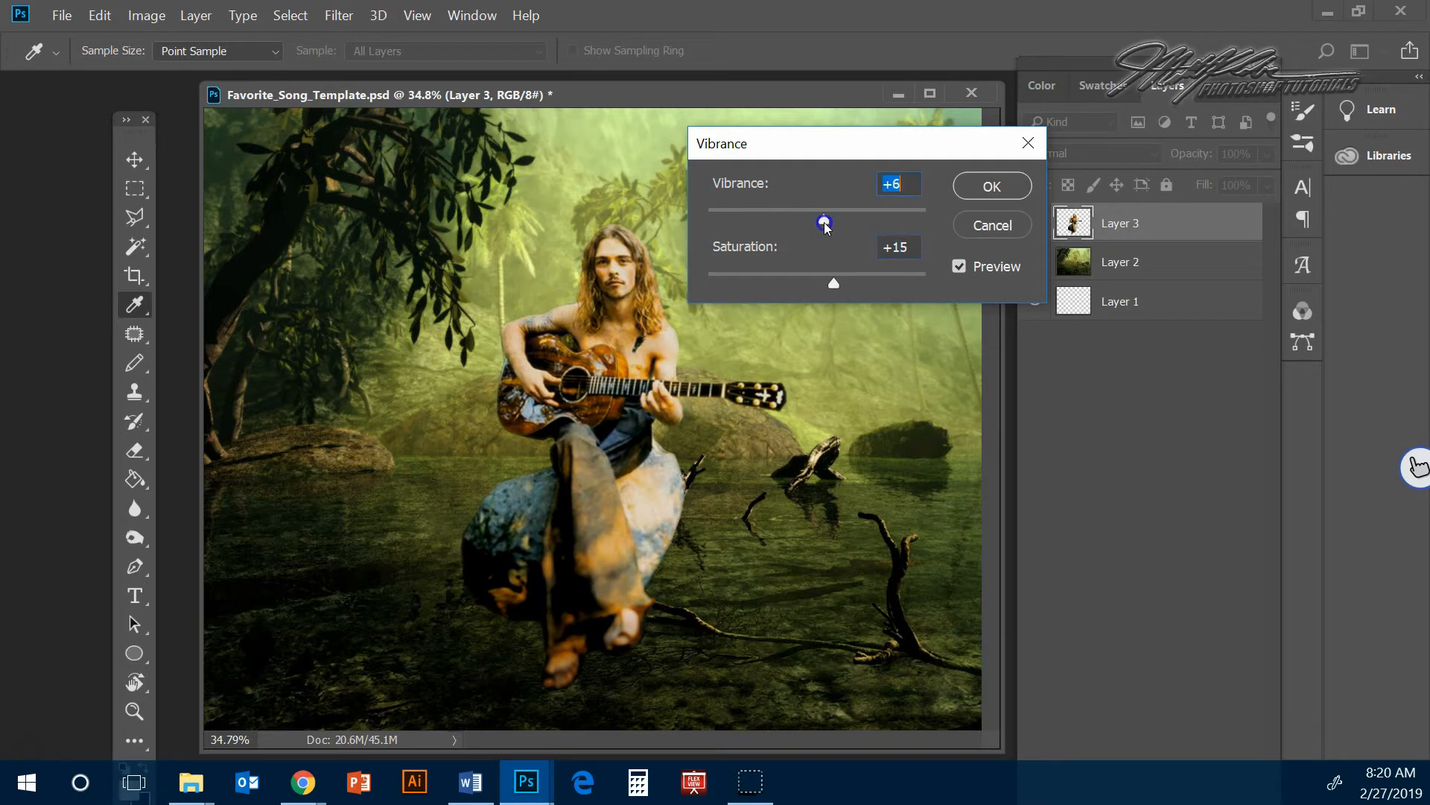
mouse_move(837, 288)
mouse_down()
mouse_move(824, 281)
mouse_move(837, 266)
mouse_up()
drag(820, 217, 837, 221)
click(961, 198)
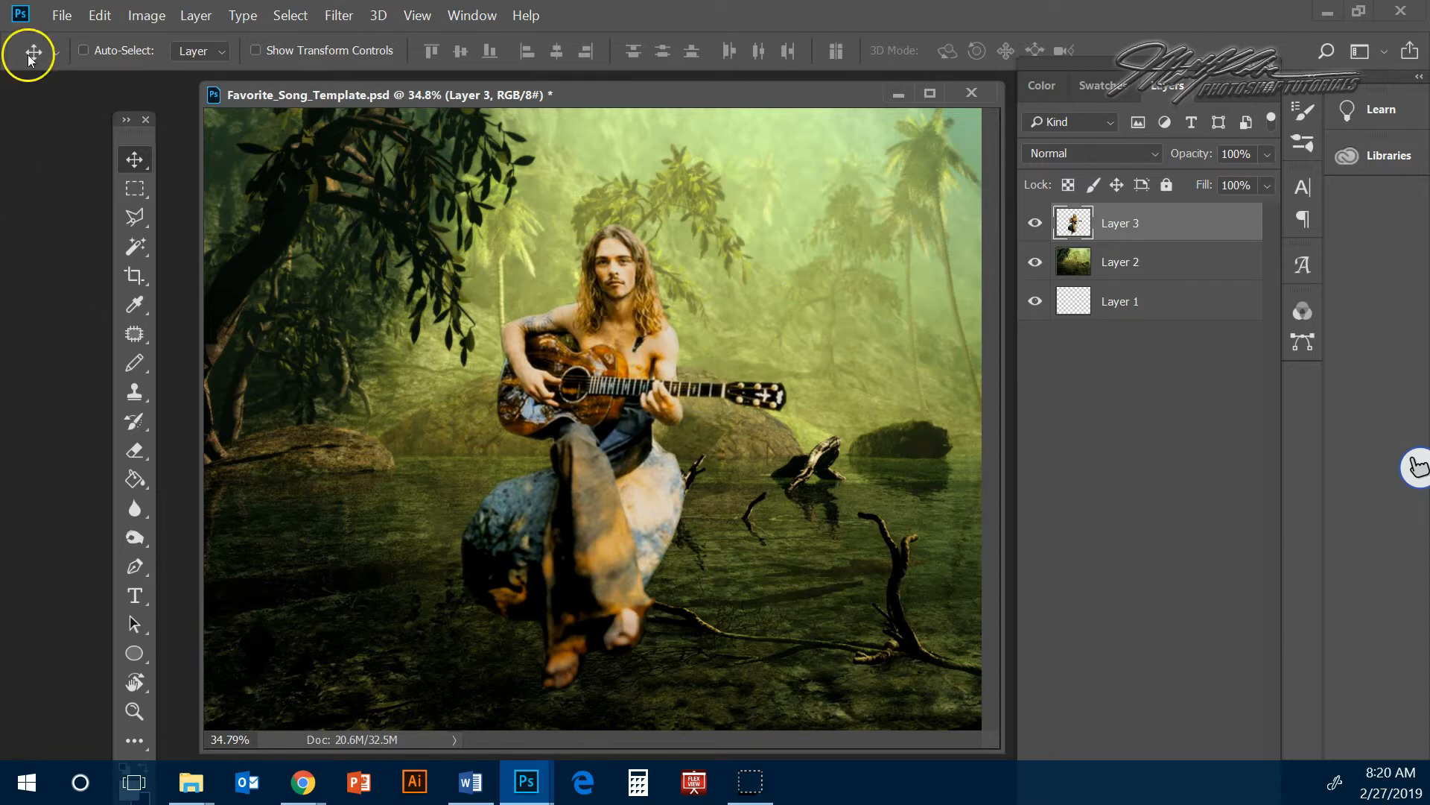
- Open the texture image of raindrops on glass from the favorite song folder
click(73, 12)
click(80, 55)
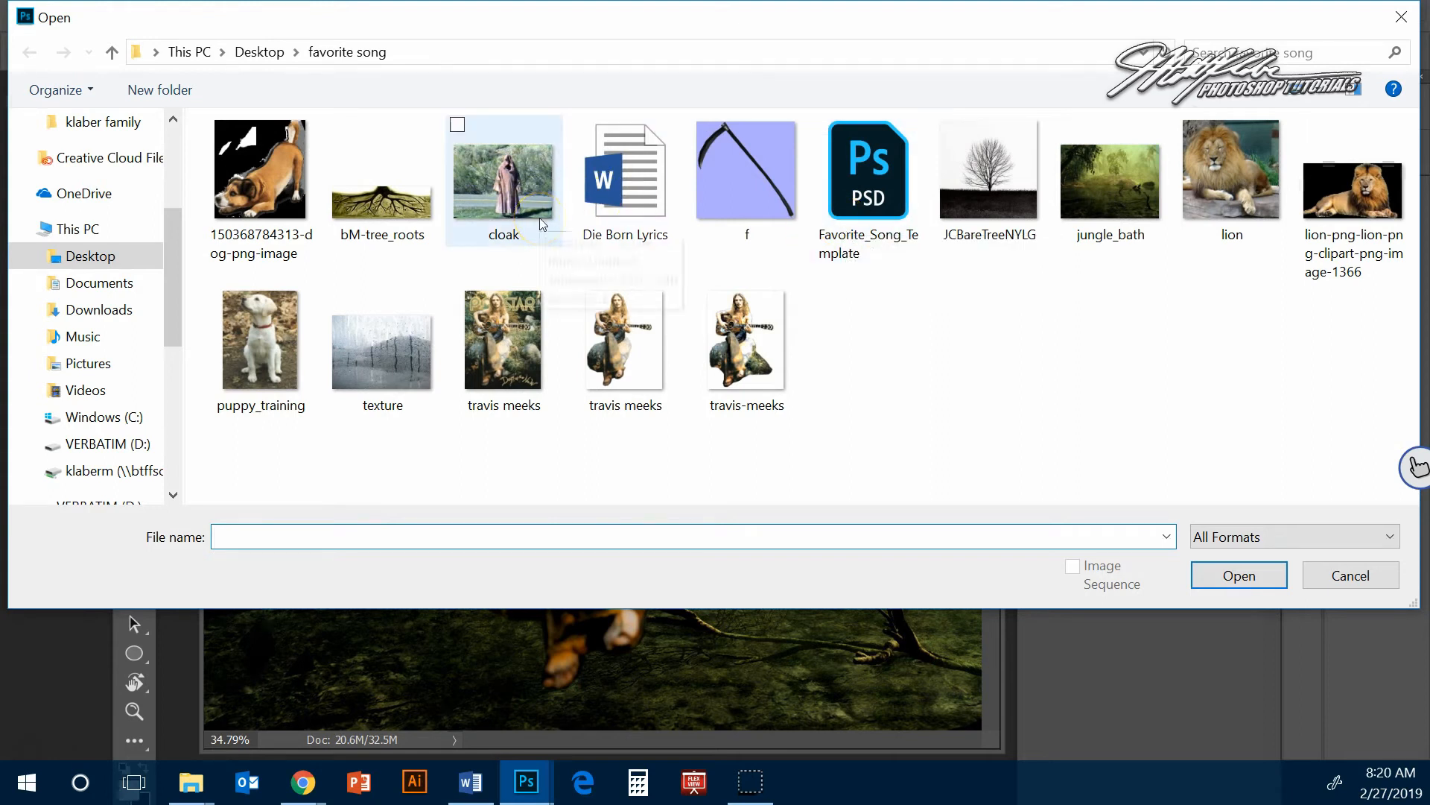
click(394, 355)
click(1269, 580)
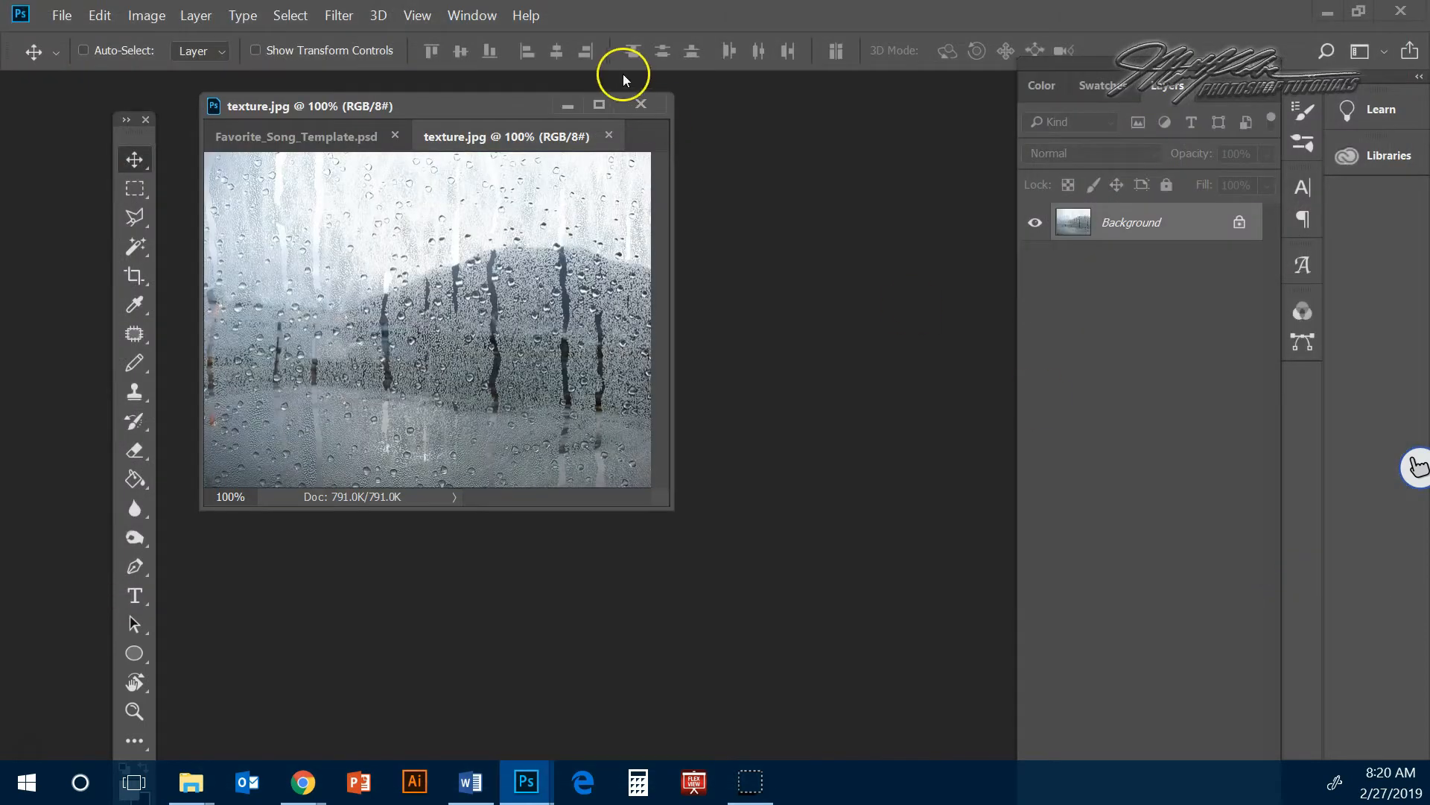
- Copy the raindrop texture from its separate window into Favorite_Song_Template.psd and close texture.jpg
drag(544, 136, 788, 328)
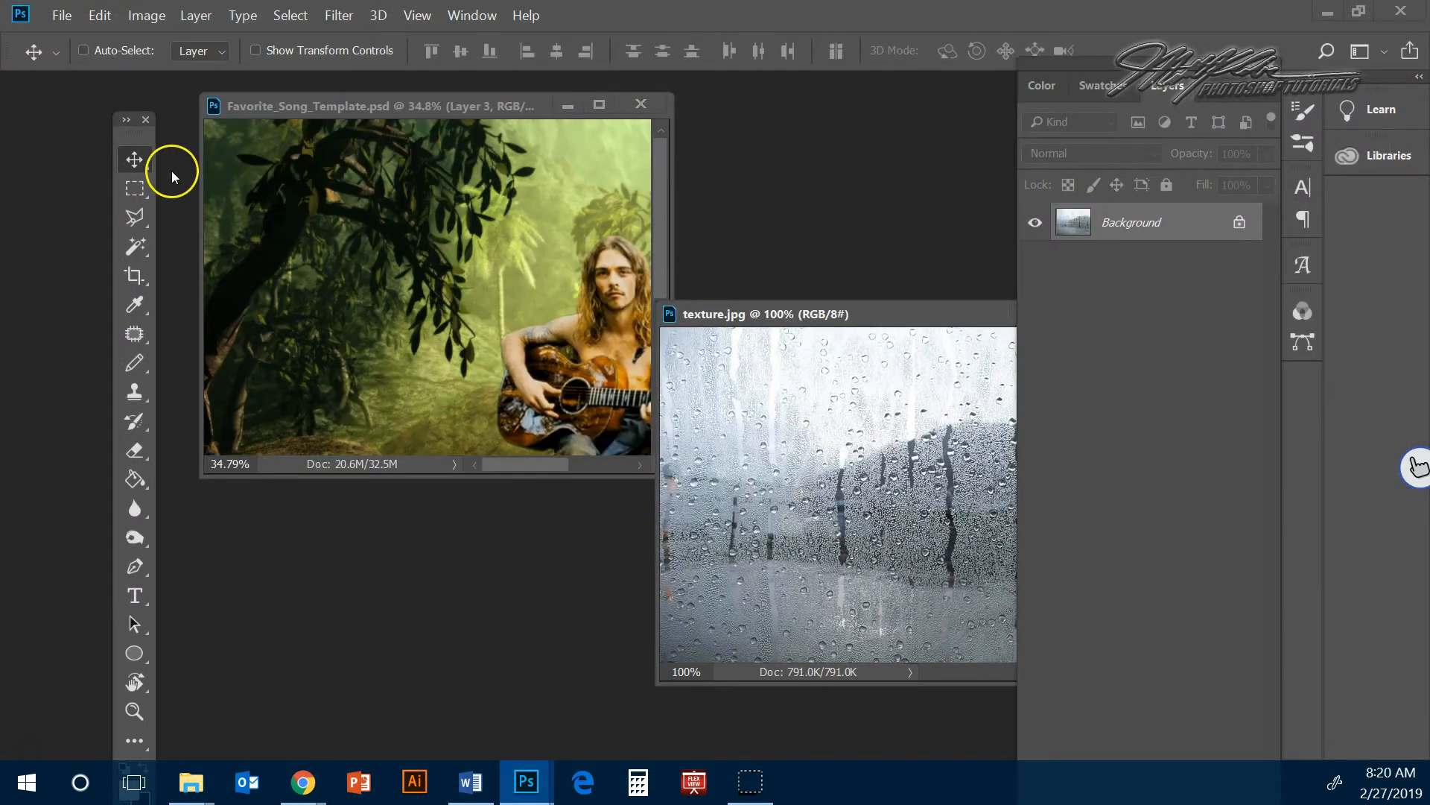
drag(855, 440, 418, 353)
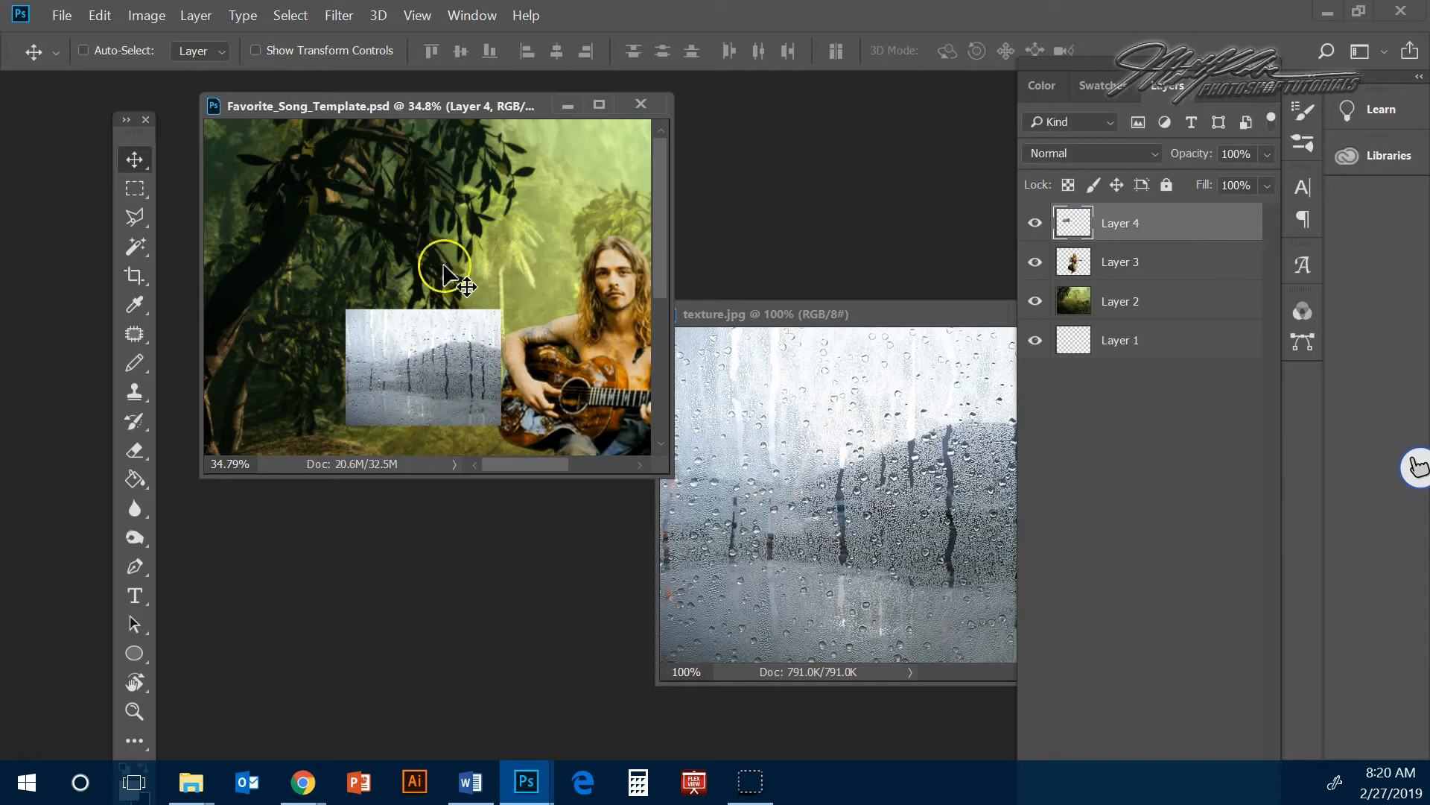
drag(907, 314, 462, 253)
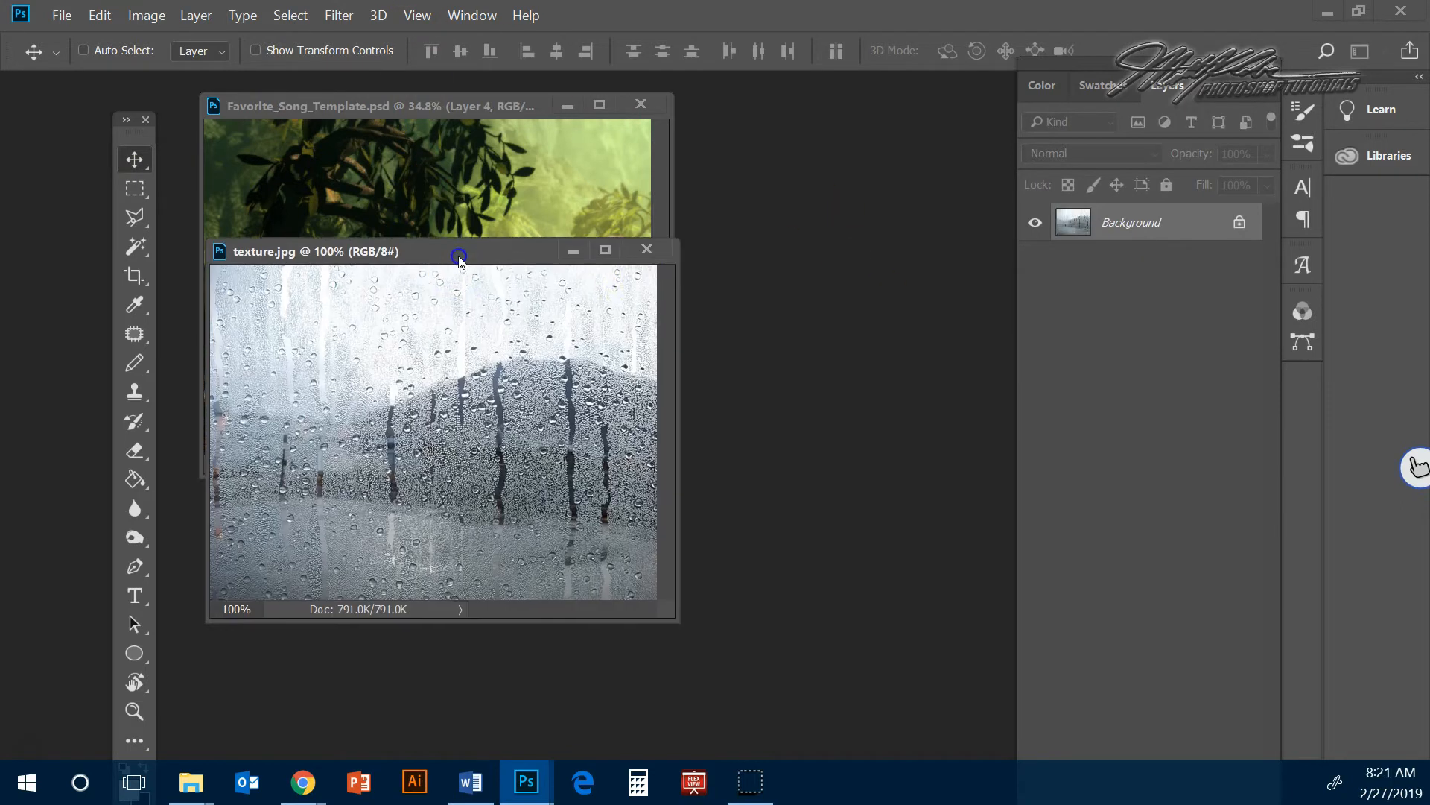
click(638, 245)
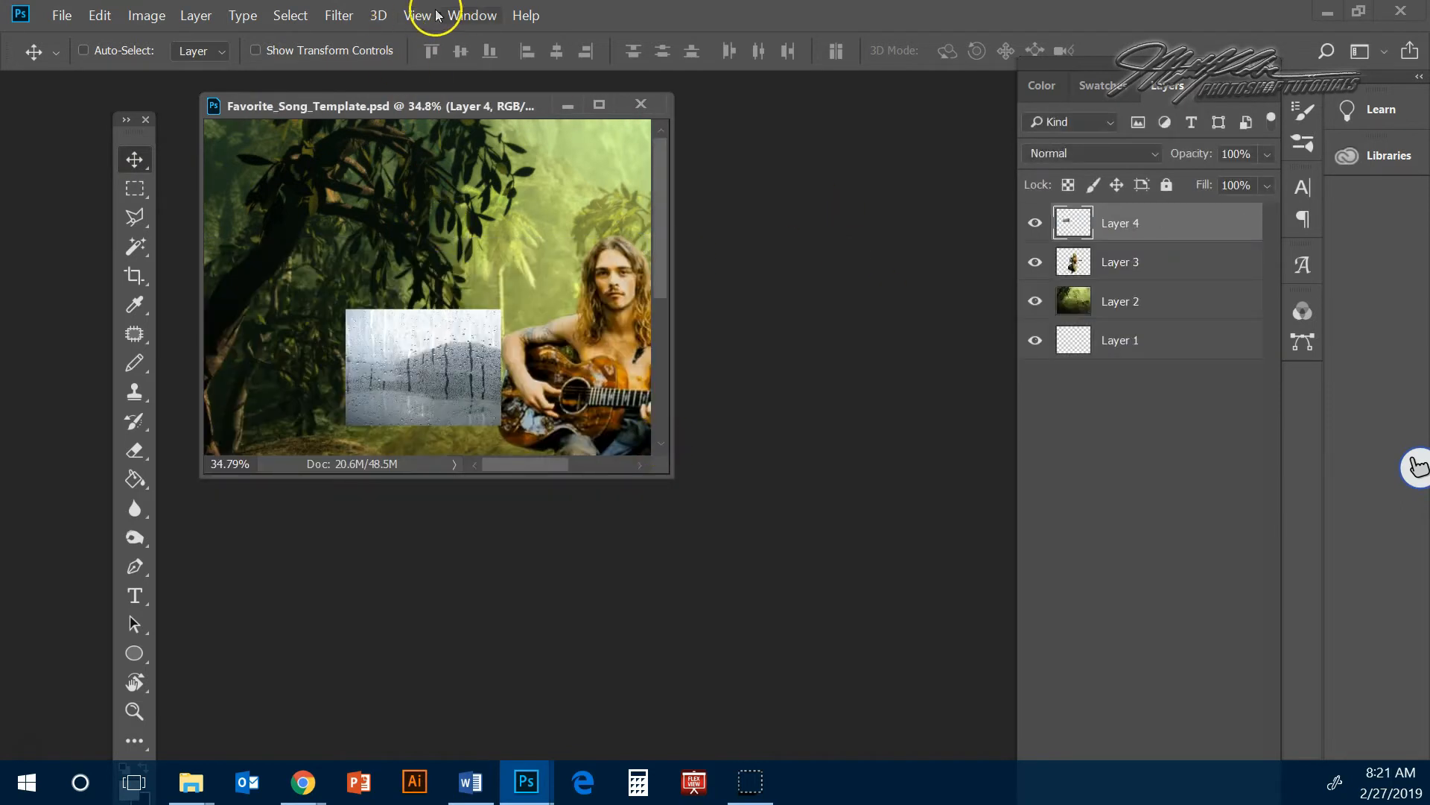
- Move the raindrop texture layer beneath the guitarist layer in the stacking order
click(418, 15)
click(460, 215)
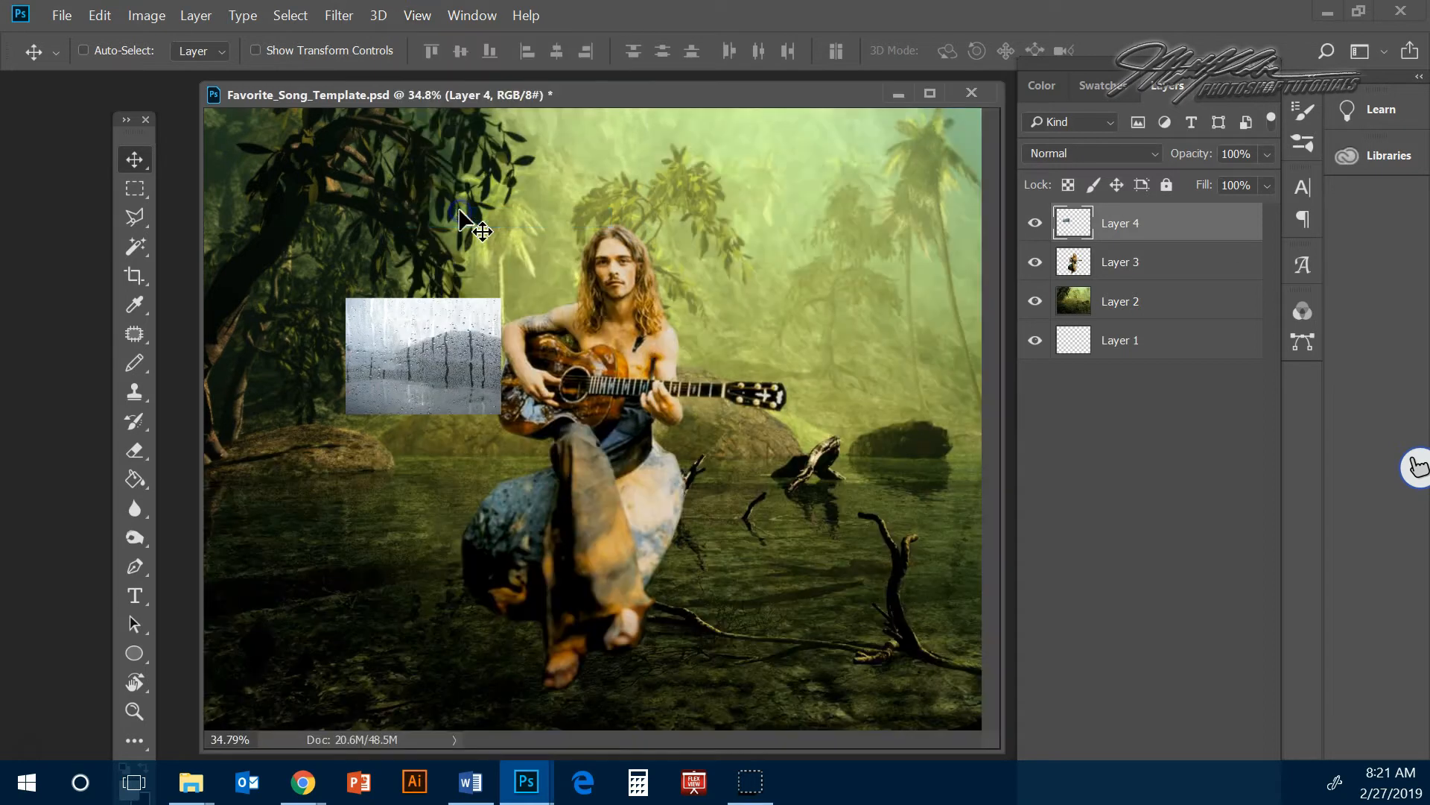
drag(1168, 227, 1187, 267)
- Scale the raindrop texture to about 529% wide and 314% high, covering the scene's full width down to the waterline
click(98, 15)
click(320, 463)
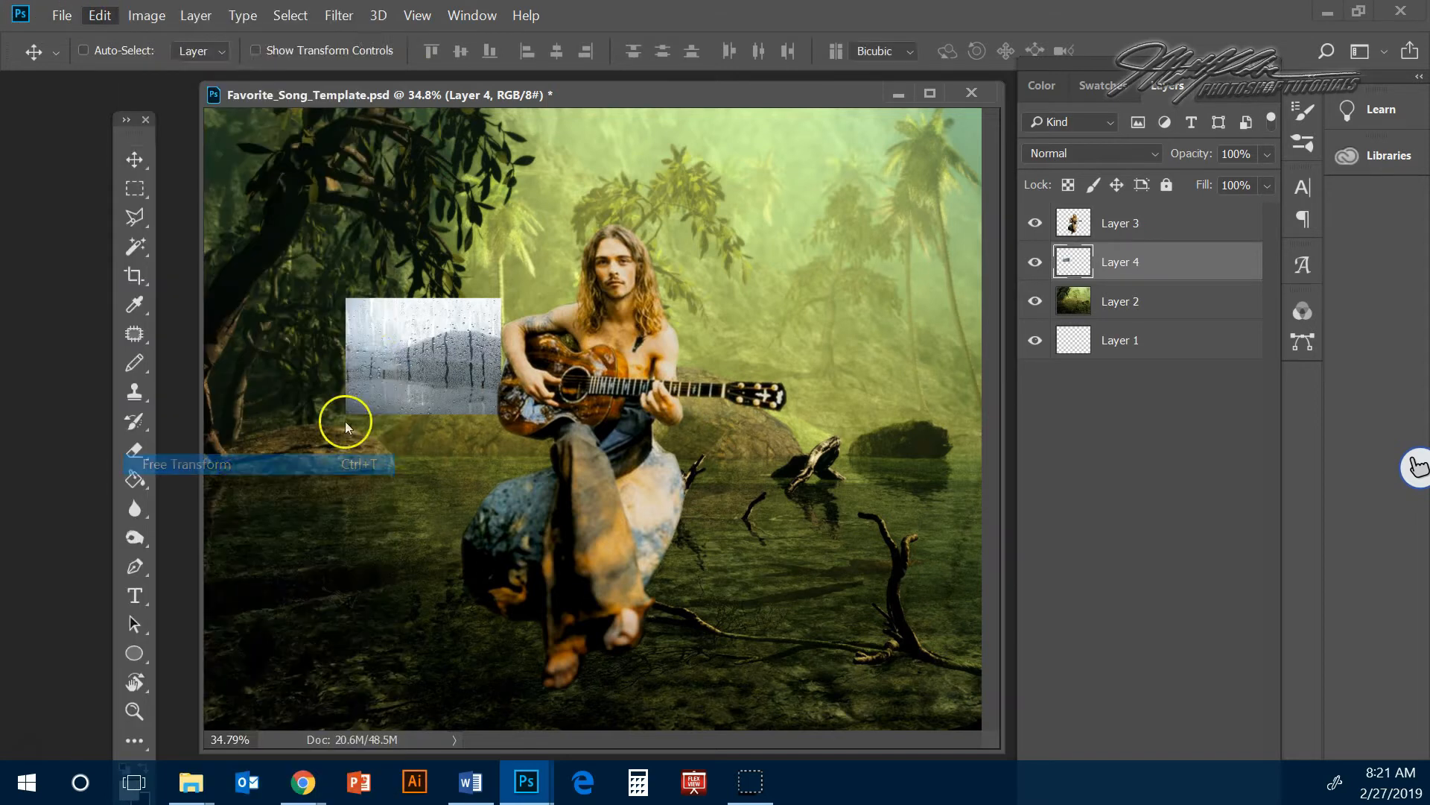
drag(501, 291, 1028, 45)
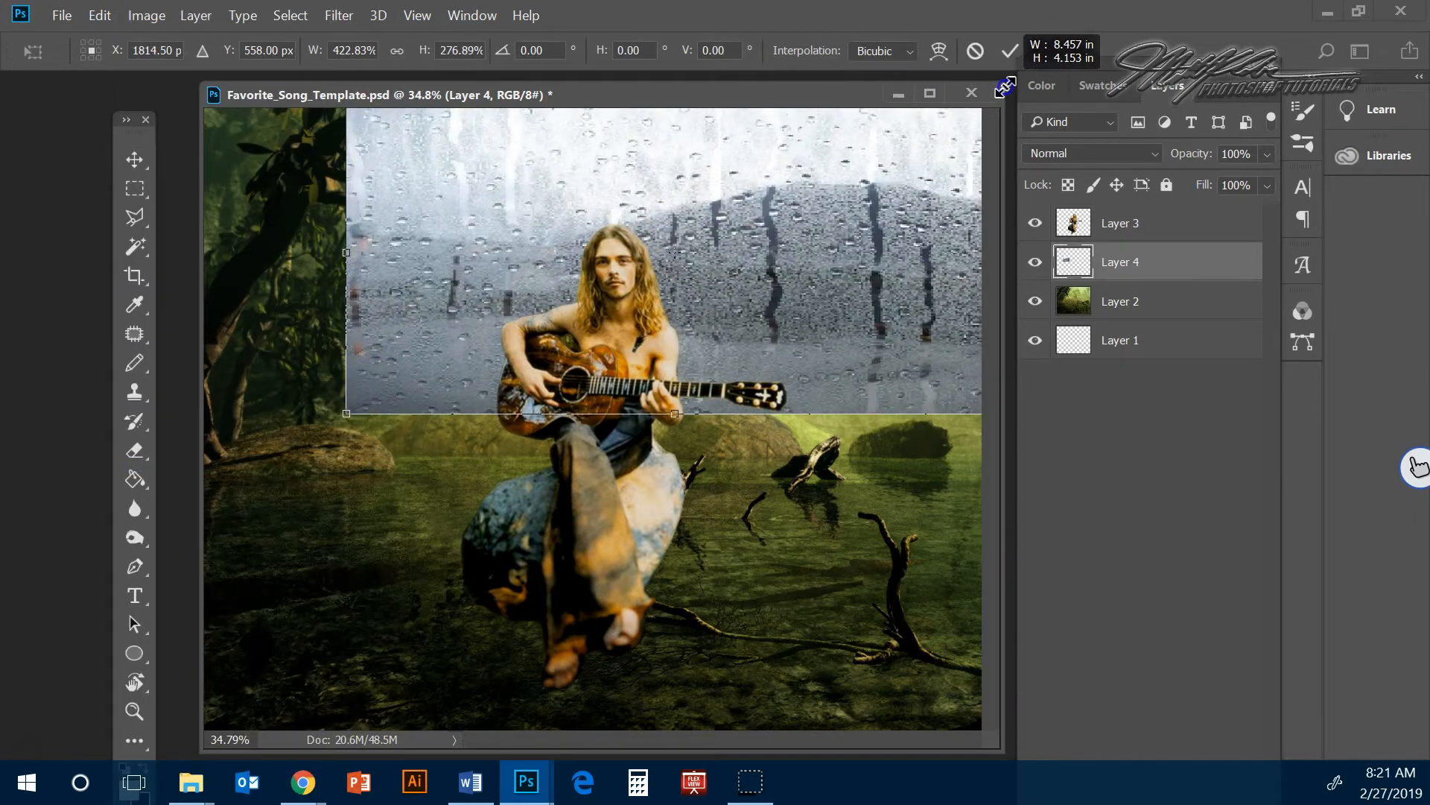
drag(347, 411, 179, 453)
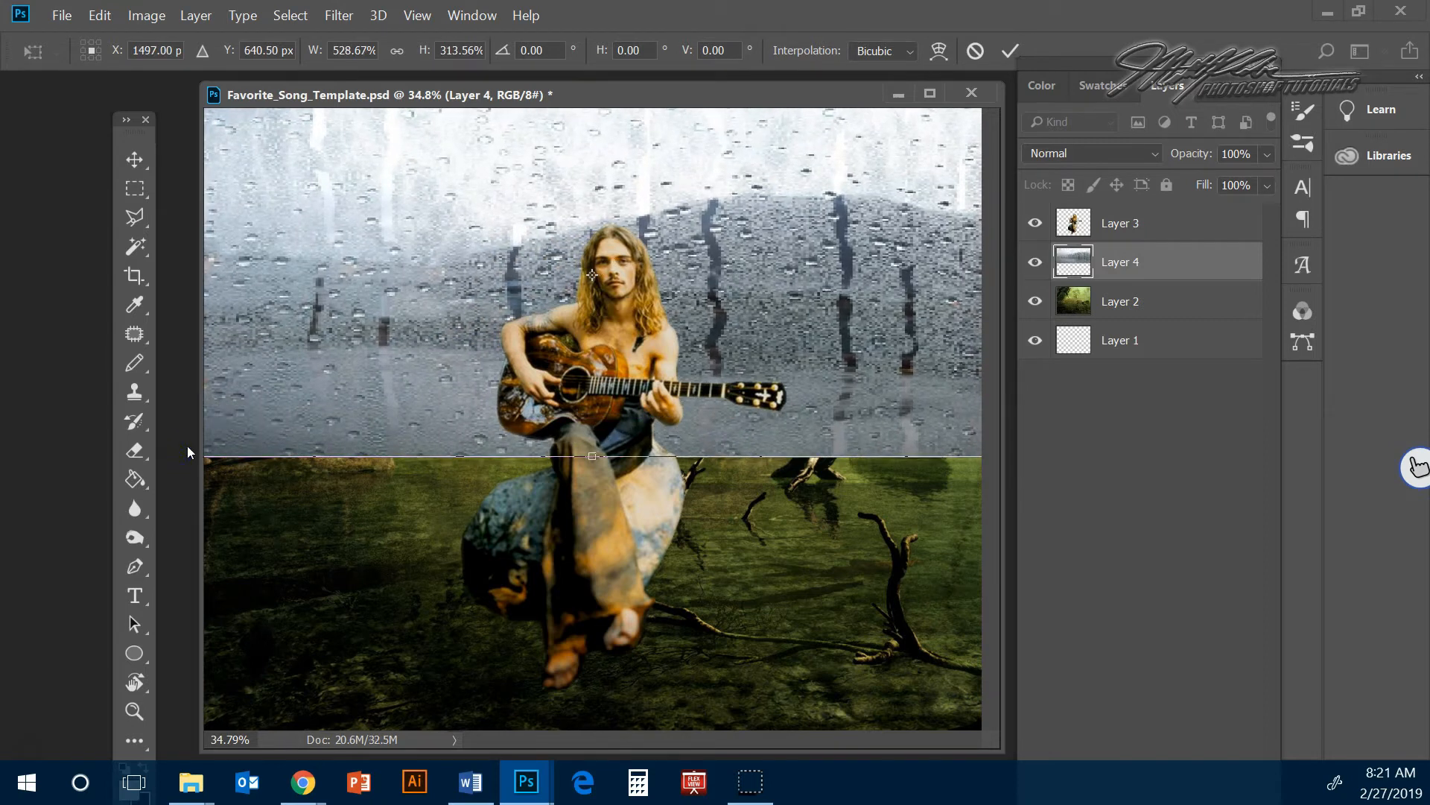
key(Return)
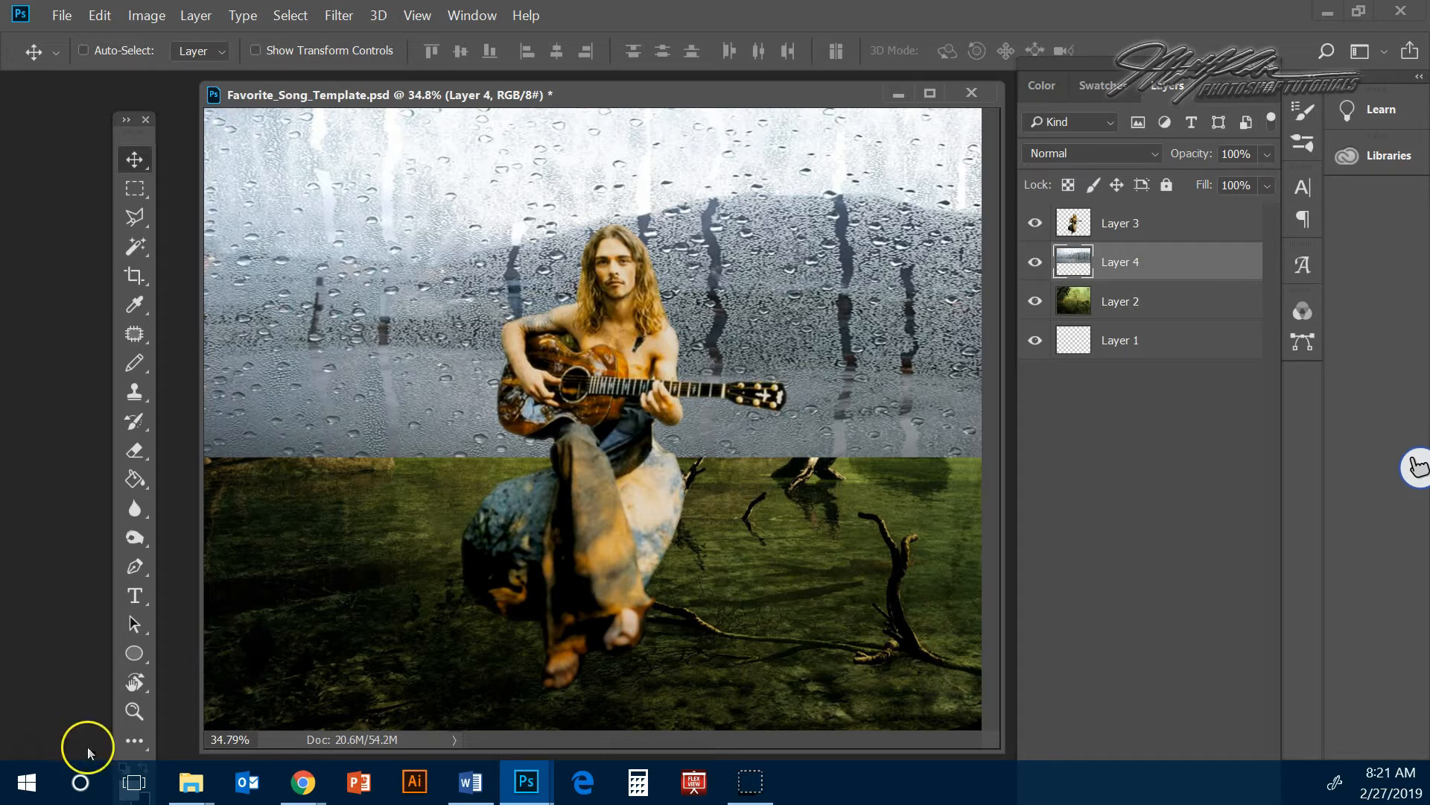
- Switch to Chrome to review the Favorite Song Requirements page, and return to the Photoshop document
click(302, 783)
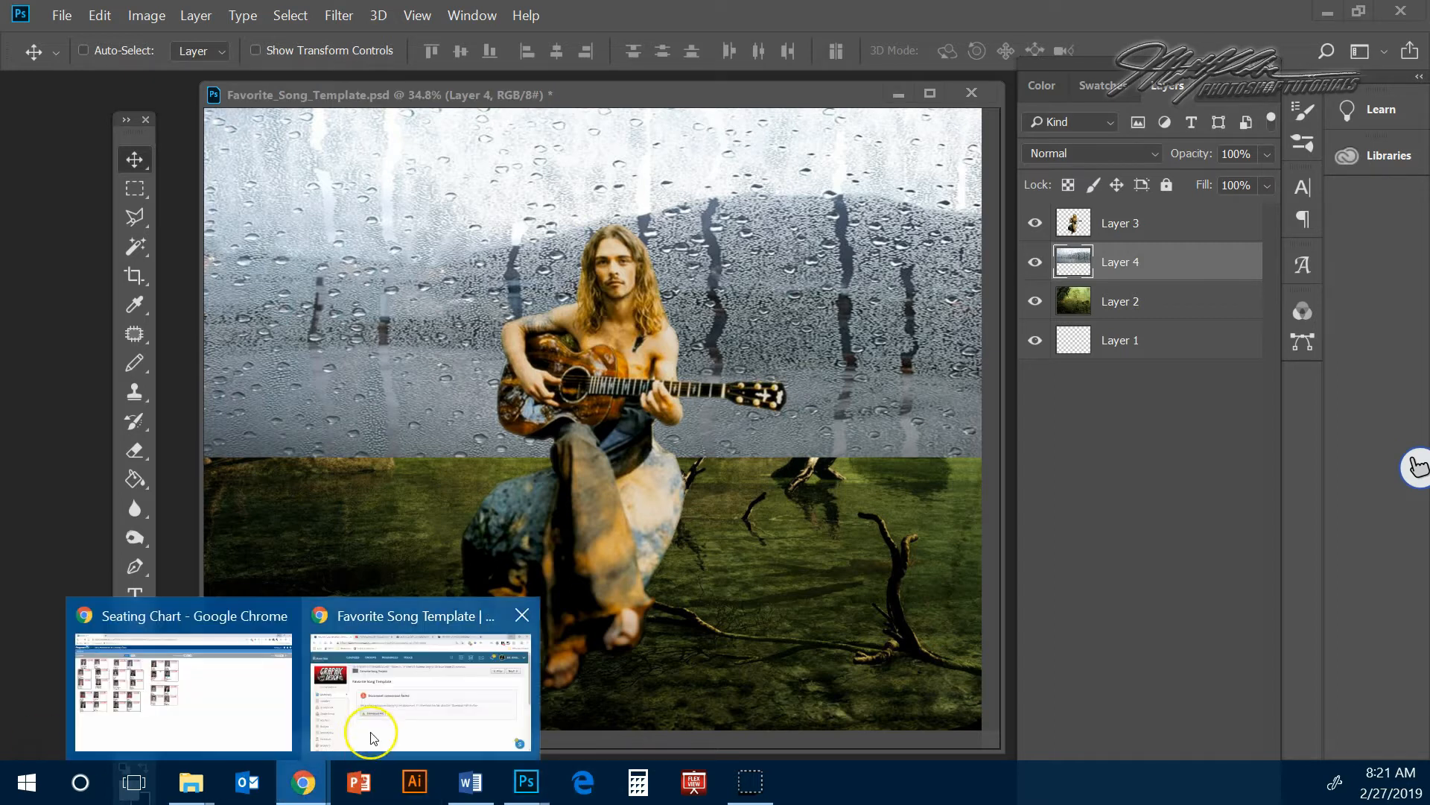
click(374, 738)
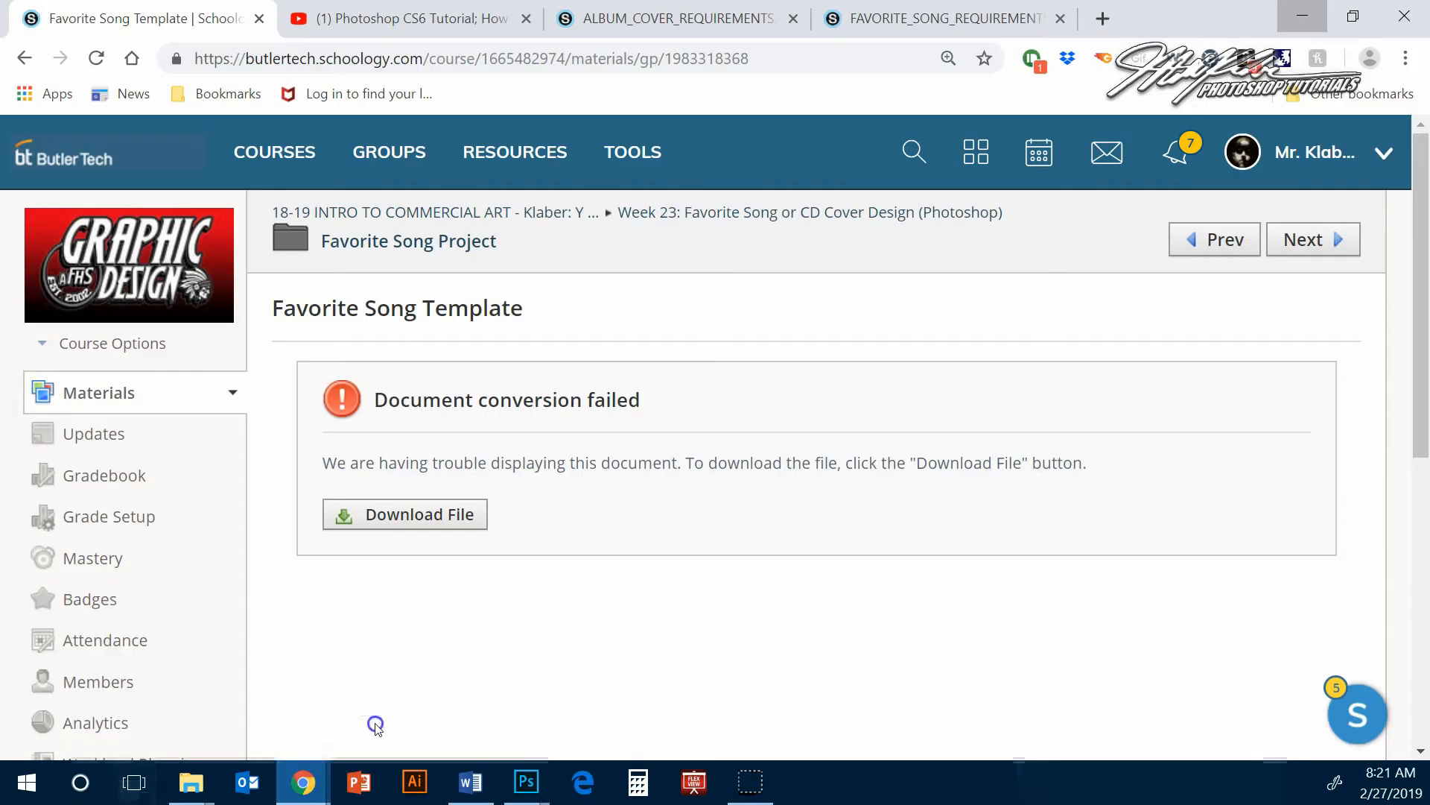
click(894, 12)
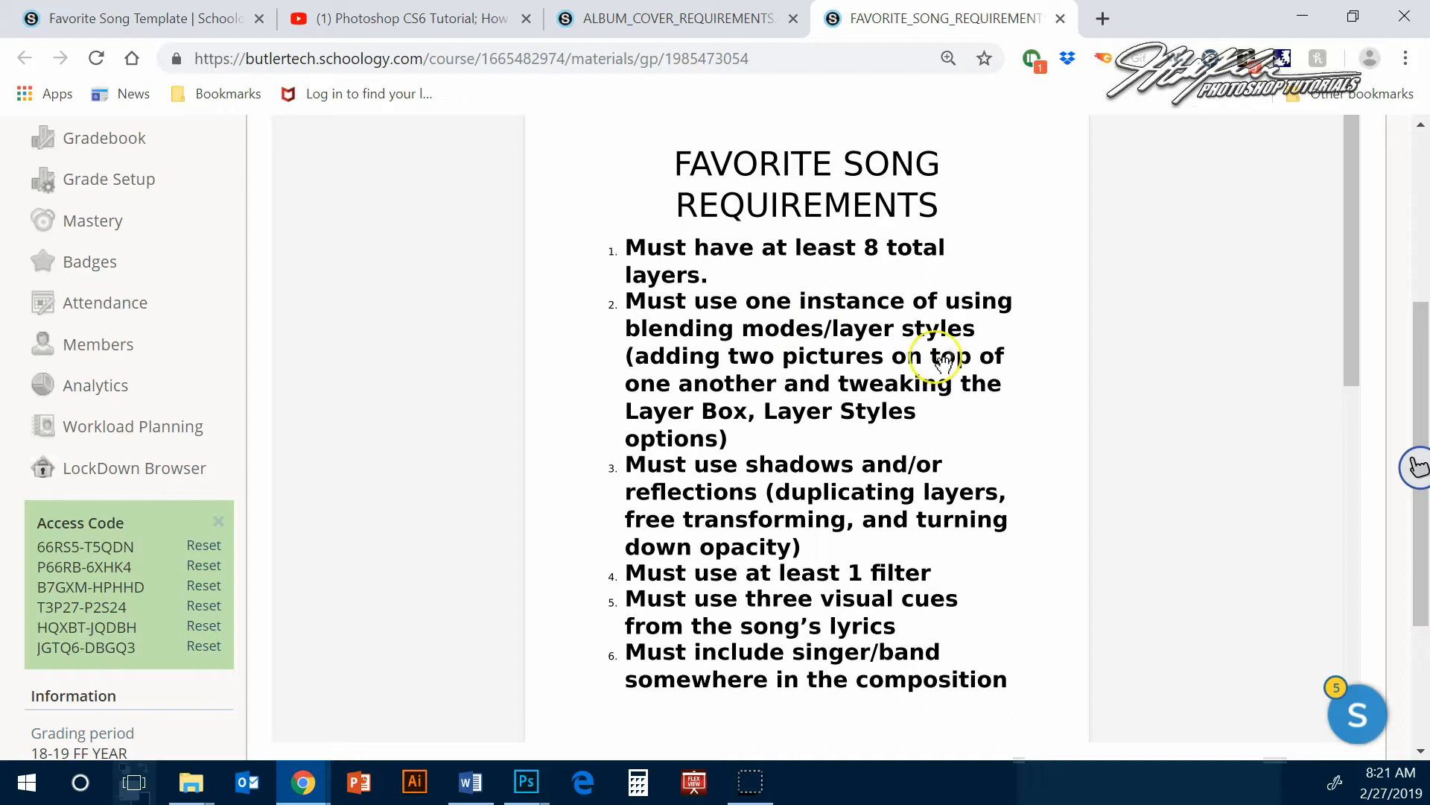
mouse_move(527, 782)
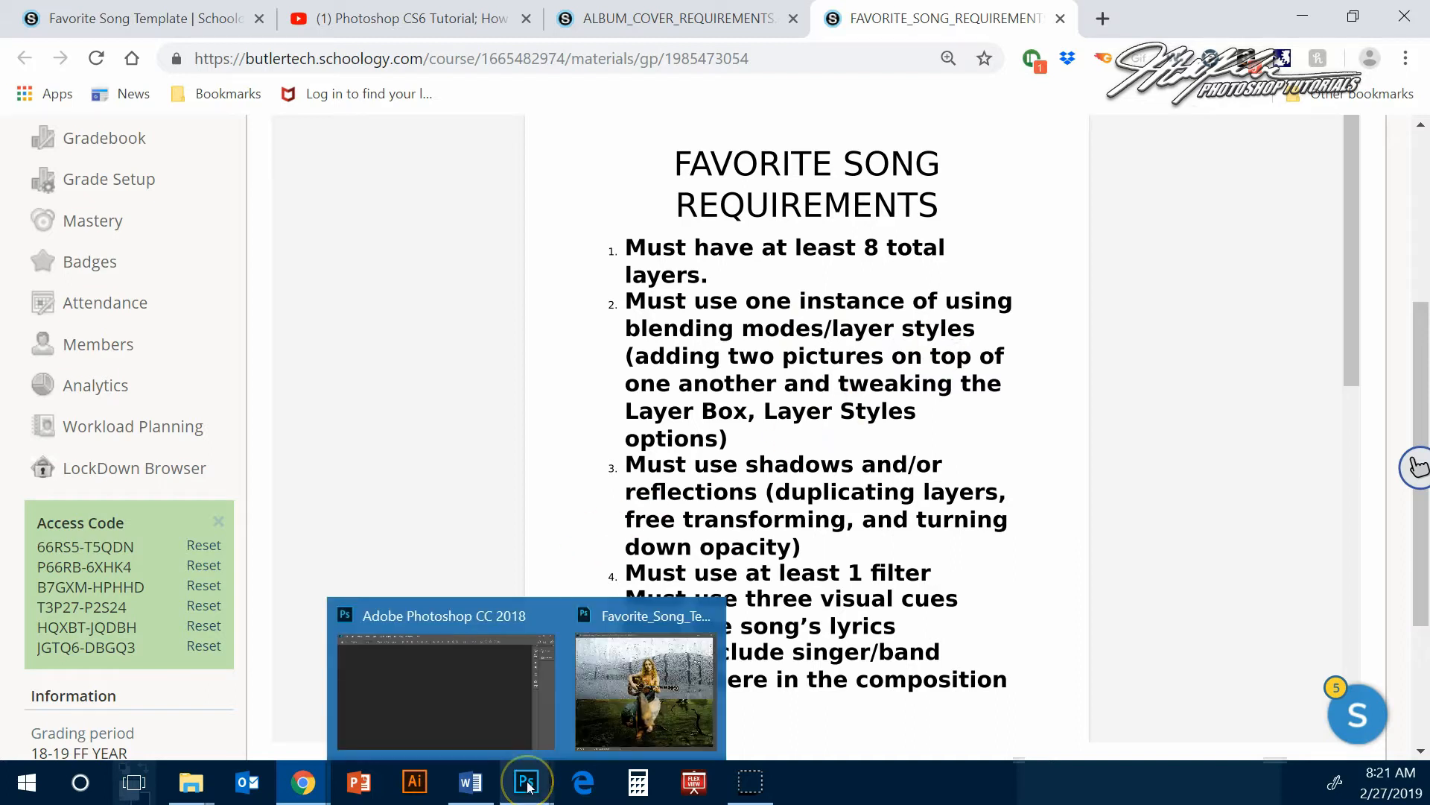
click(625, 738)
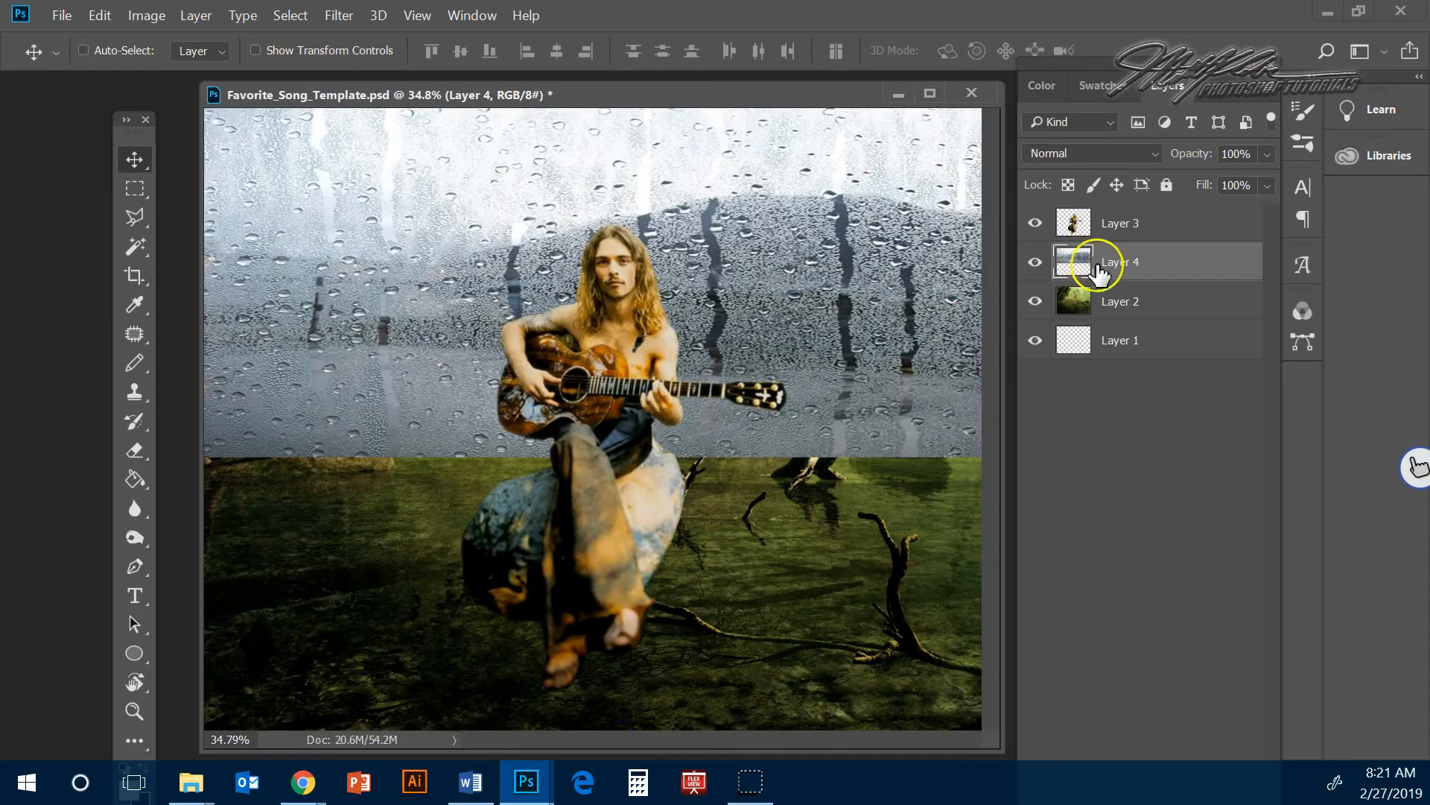
- Toggle the visibility of the raindrop texture and jungle layers to compare how they overlap, leaving both shown
click(1036, 263)
click(1037, 264)
click(1036, 264)
click(1036, 302)
click(1037, 303)
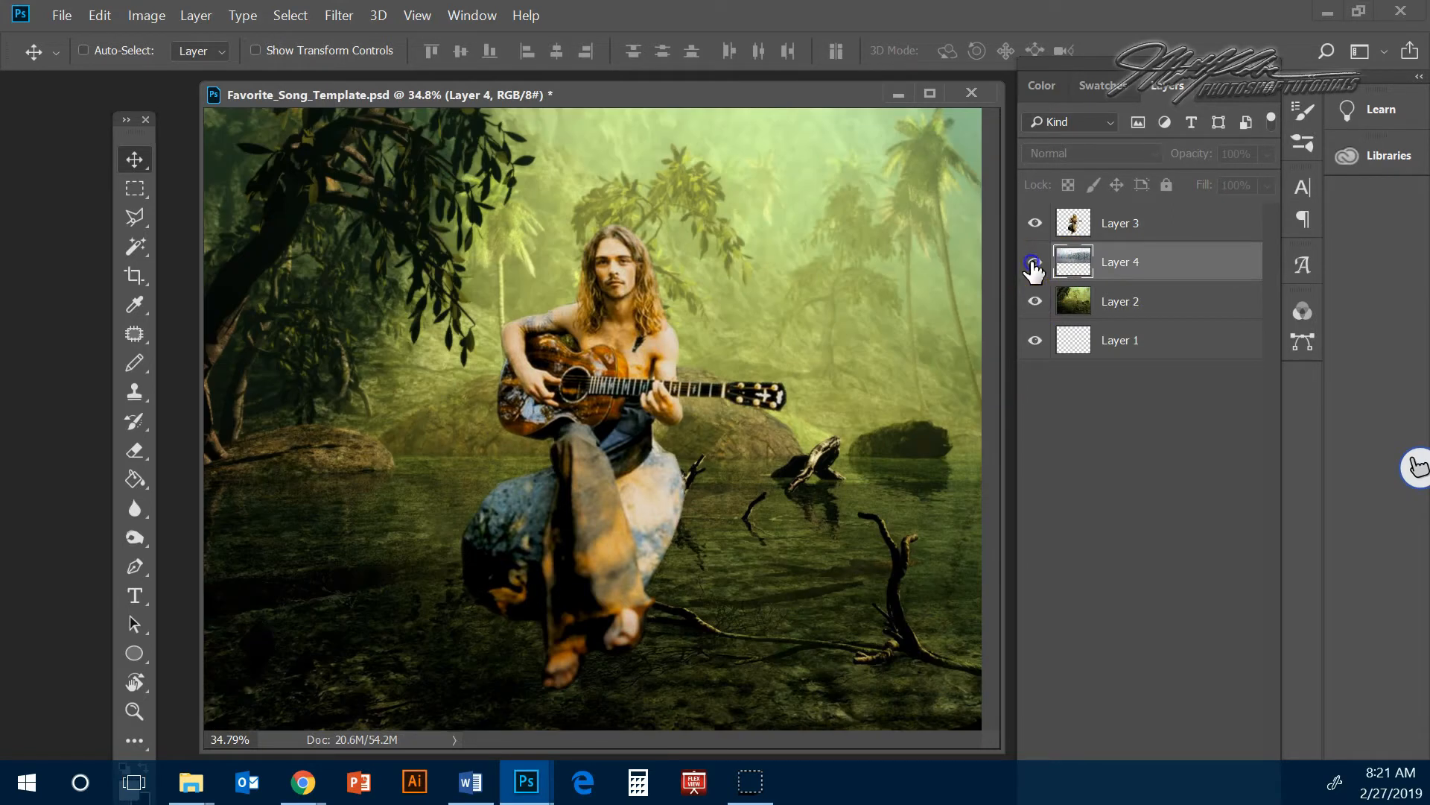
click(1035, 262)
click(1152, 270)
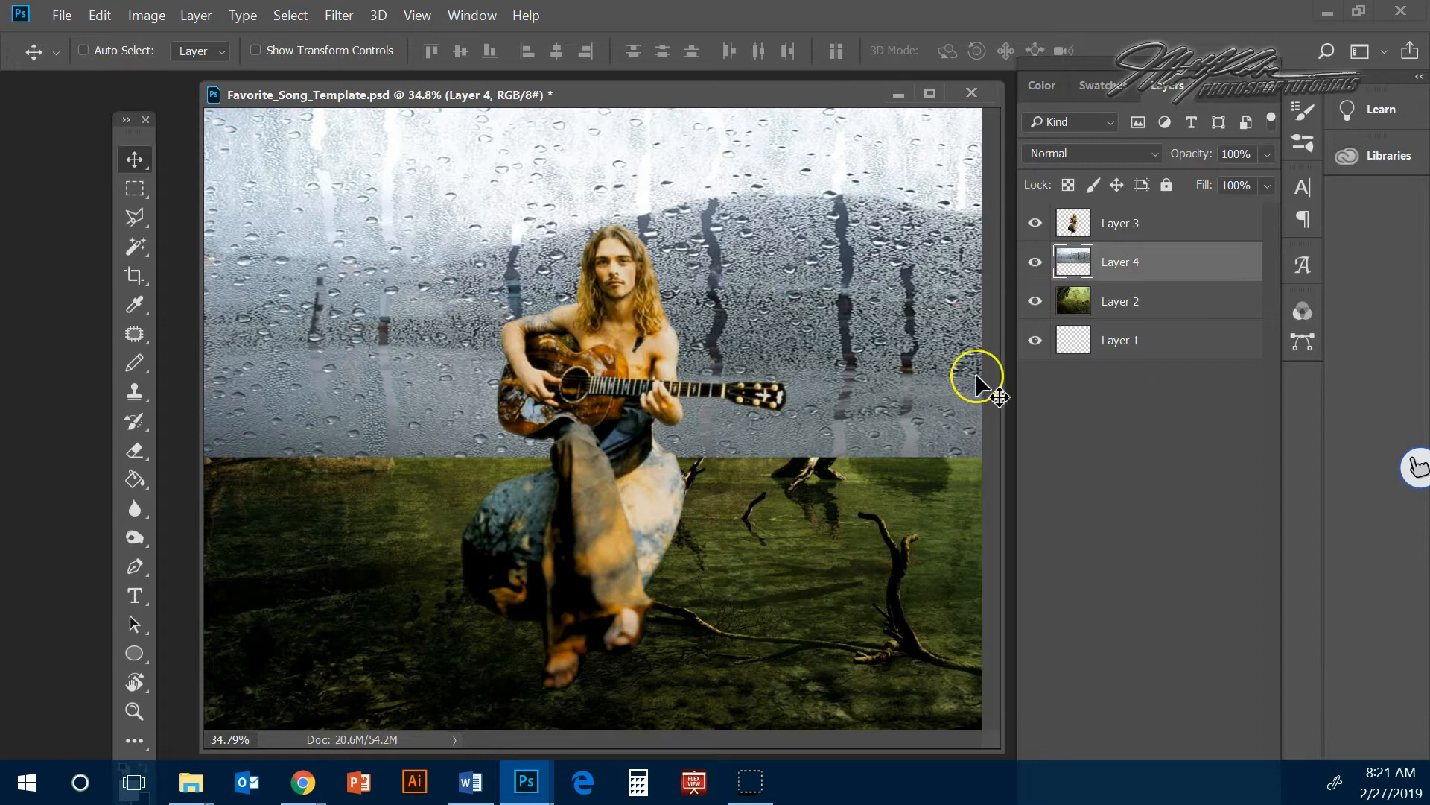
click(1083, 153)
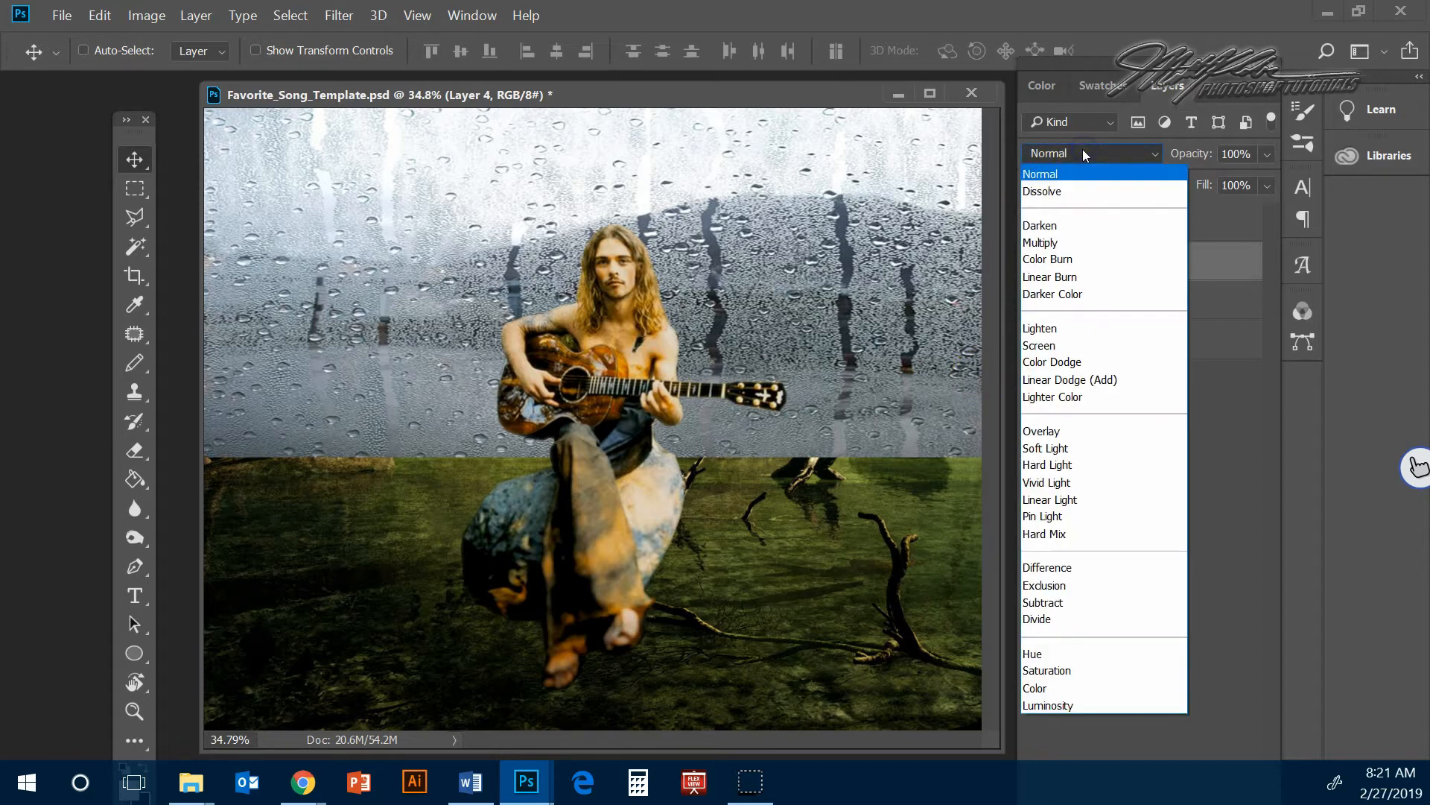
click(1216, 264)
click(1039, 261)
click(1040, 260)
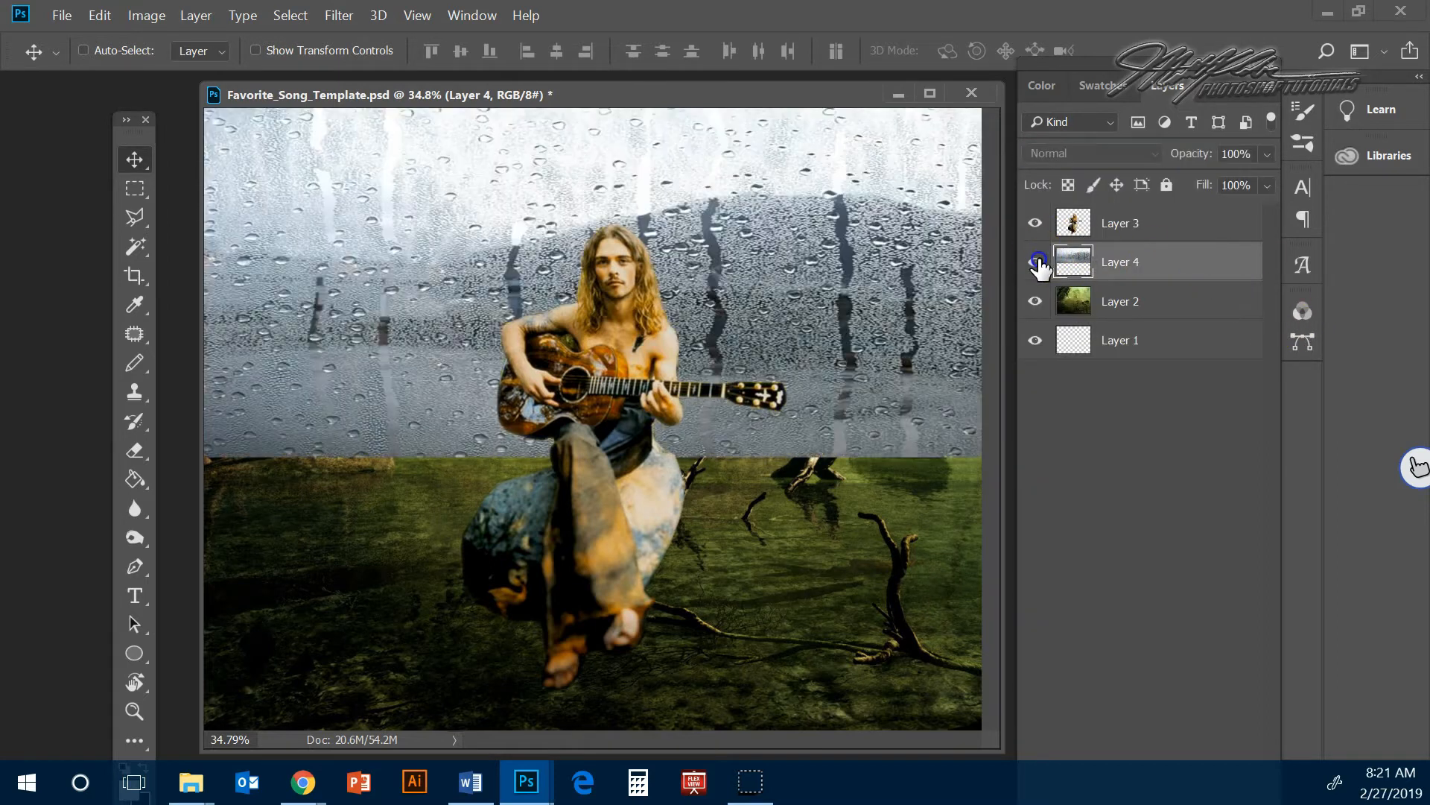
- Compare blending modes on the raindrop texture layer and settle on Hard Light
click(1105, 154)
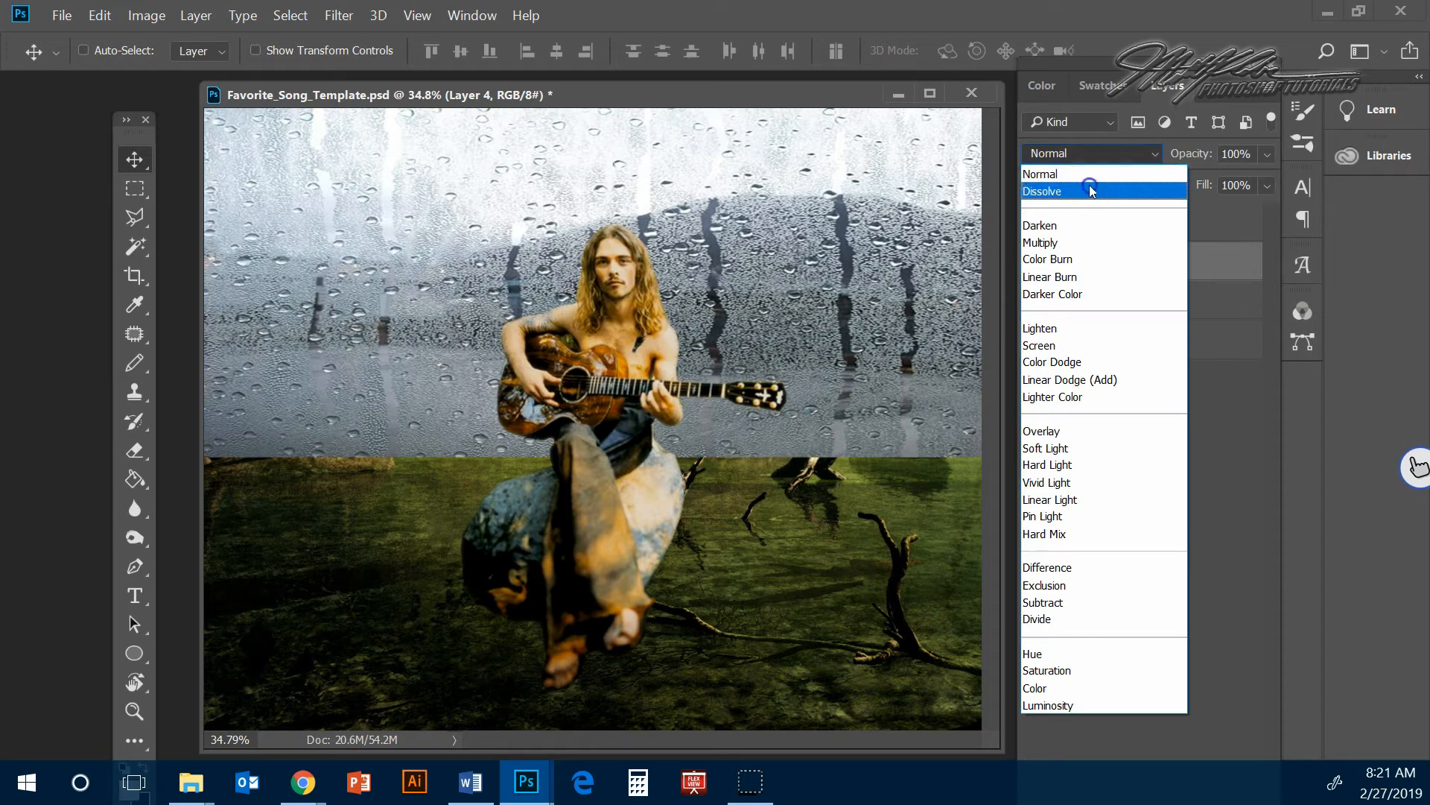
click(1092, 190)
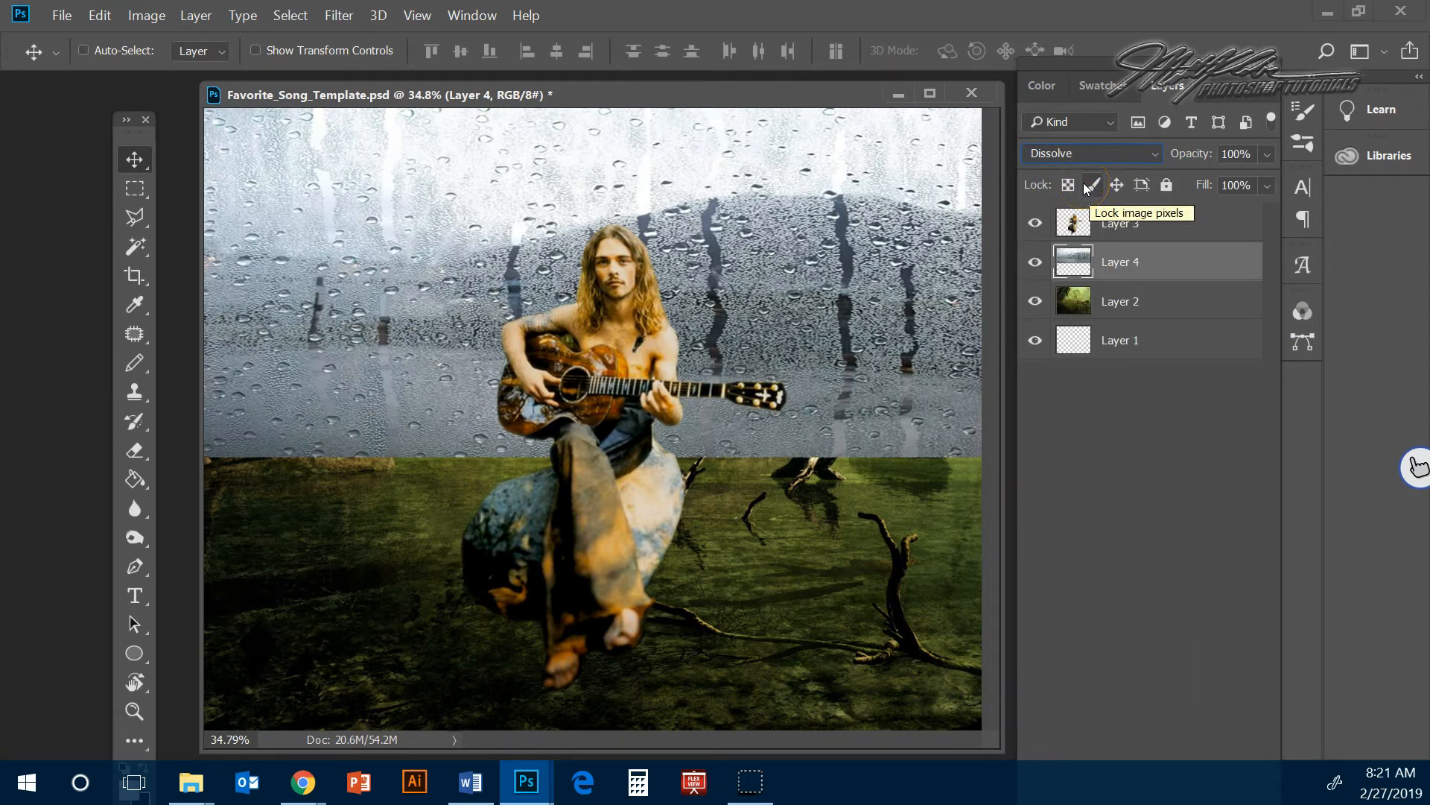
key(Down)
key(Down)
key(Down)
key(Down)
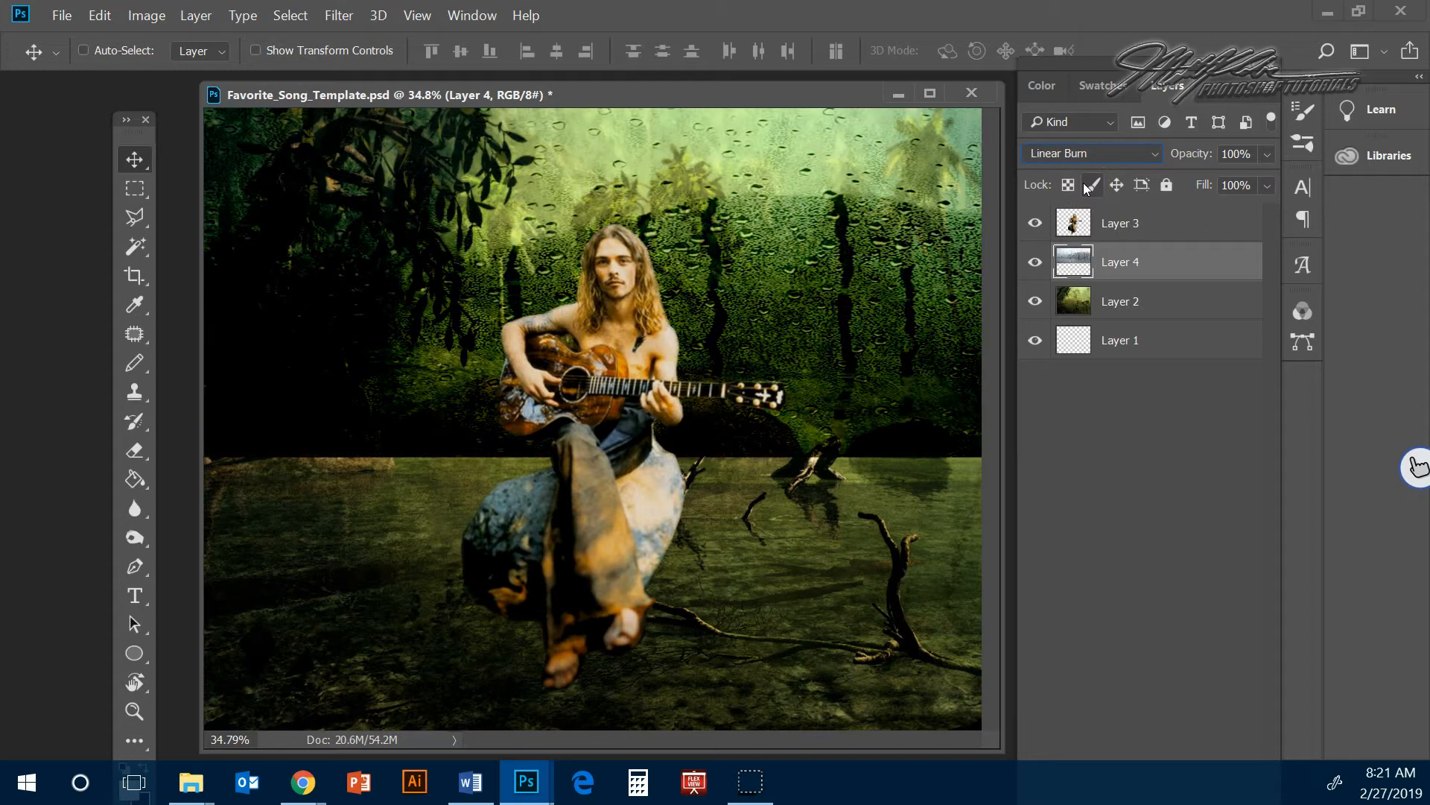
key(Down)
key(Down)
key(Down)
key(Down)
key(Down)
key(Down)
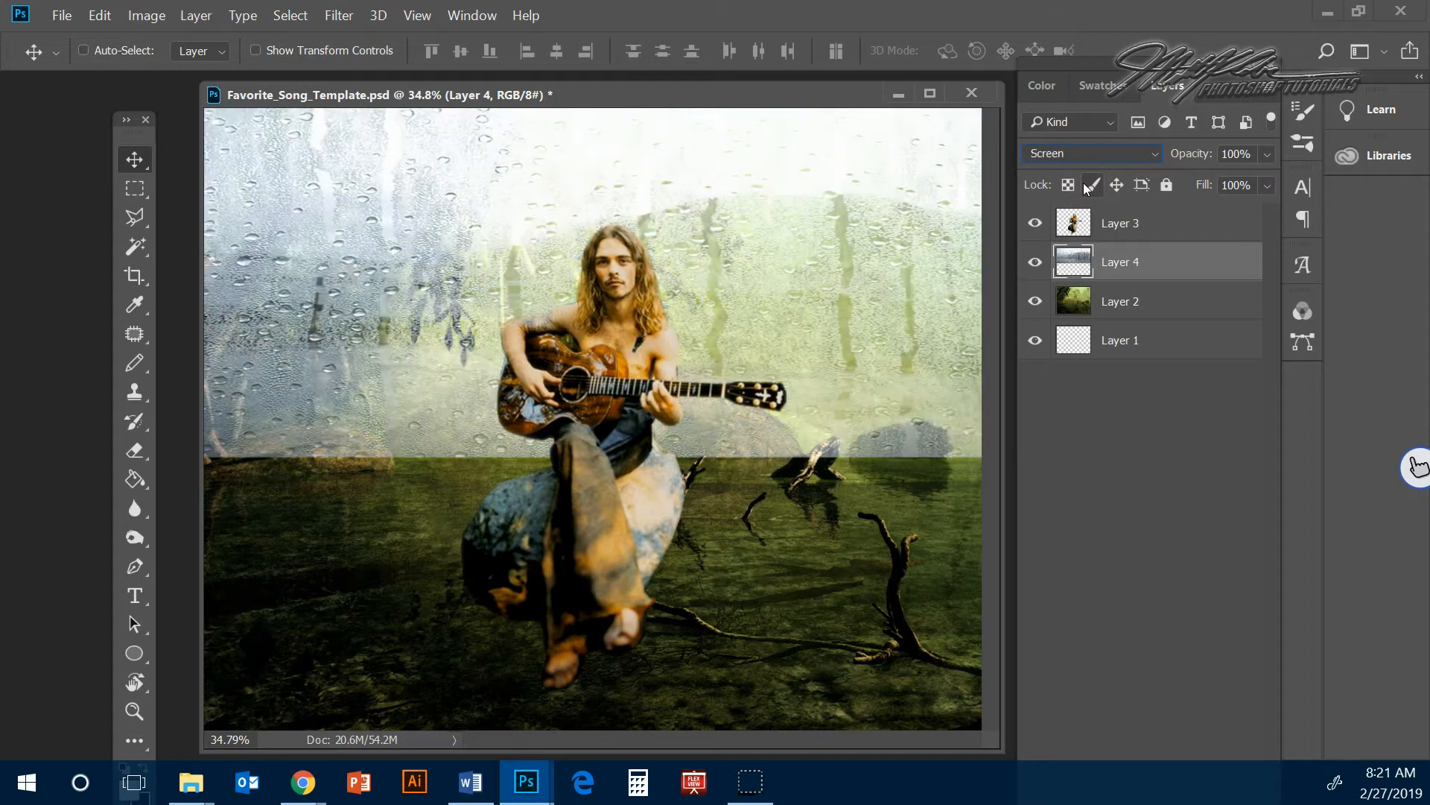
key(Down)
key(Down)
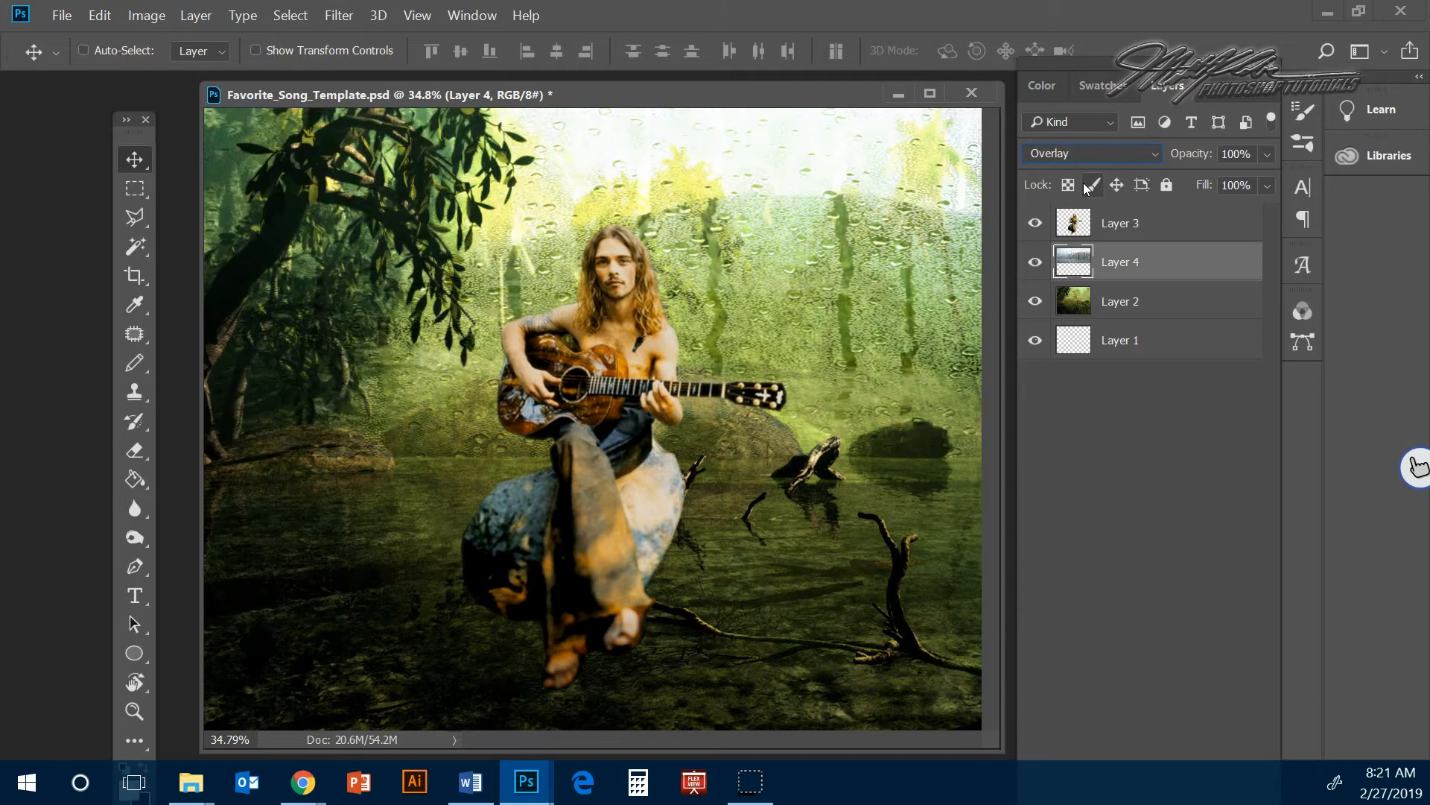
key(Up)
key(Down)
key(Down)
key(Up)
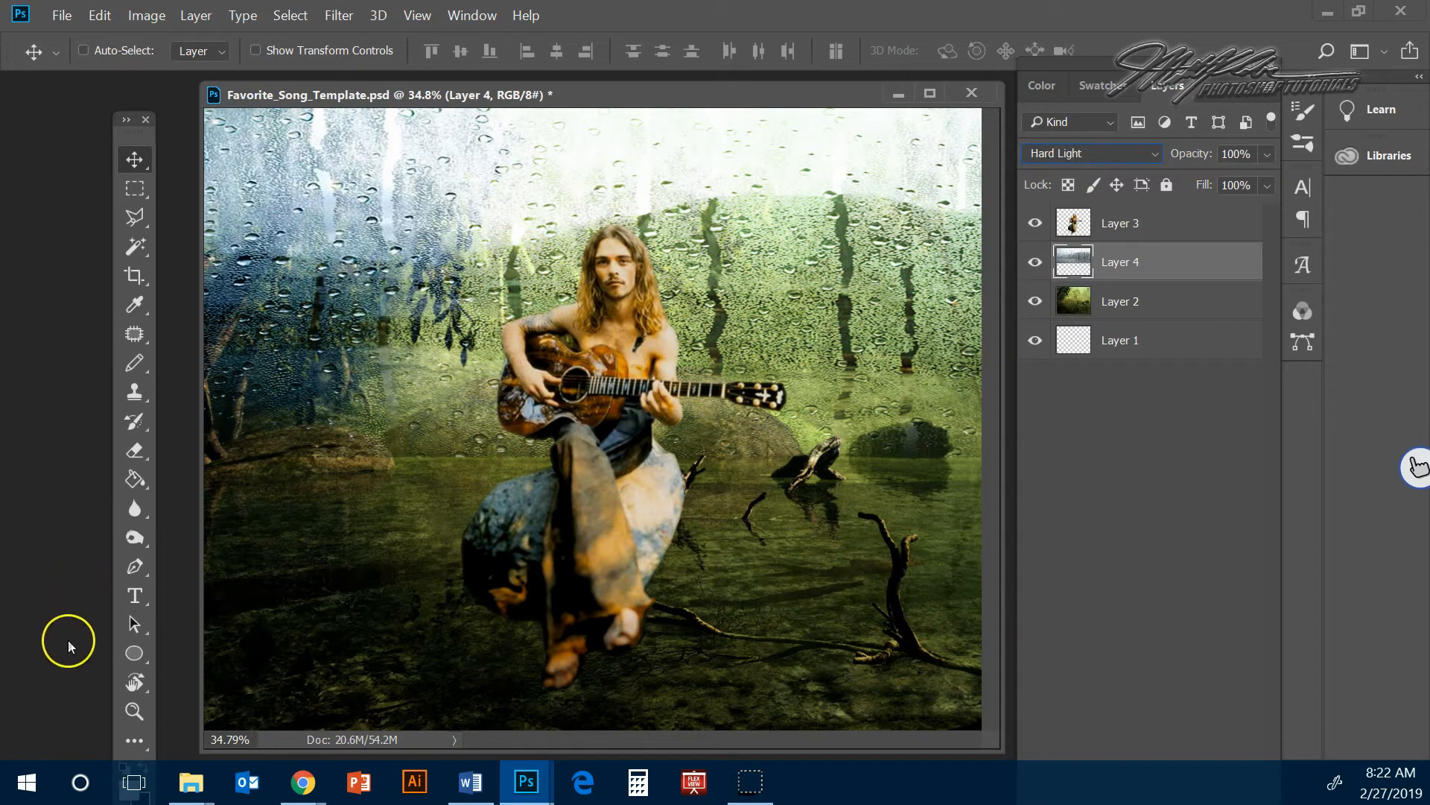
- Hide the jungle layer, soften the raindrop texture's hard lower edge using a 511 px Eraser at 0% hardness, and show the jungle again
click(134, 711)
drag(452, 418, 533, 517)
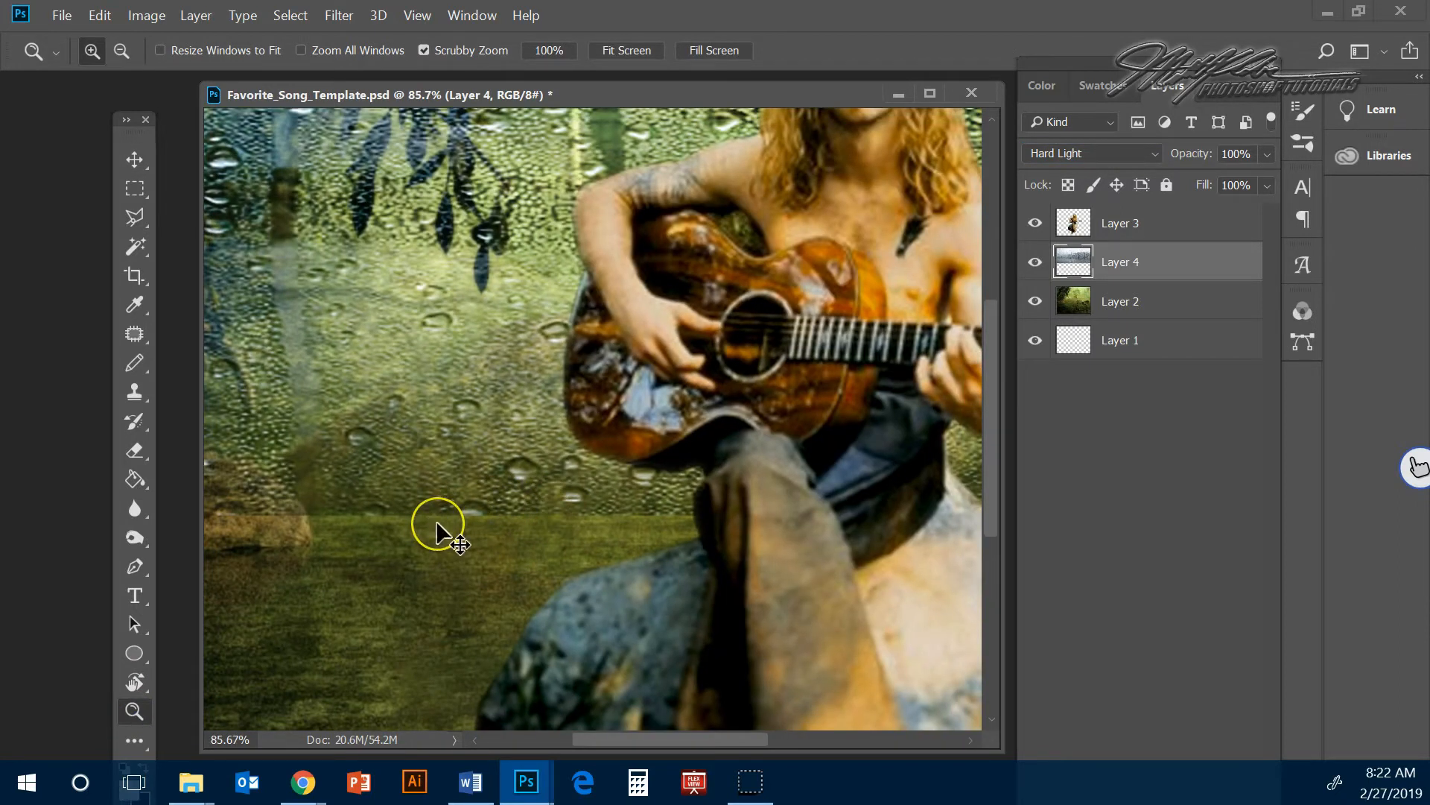
key(ctrl+minus)
key(ctrl+minus)
key(ctrl+minus)
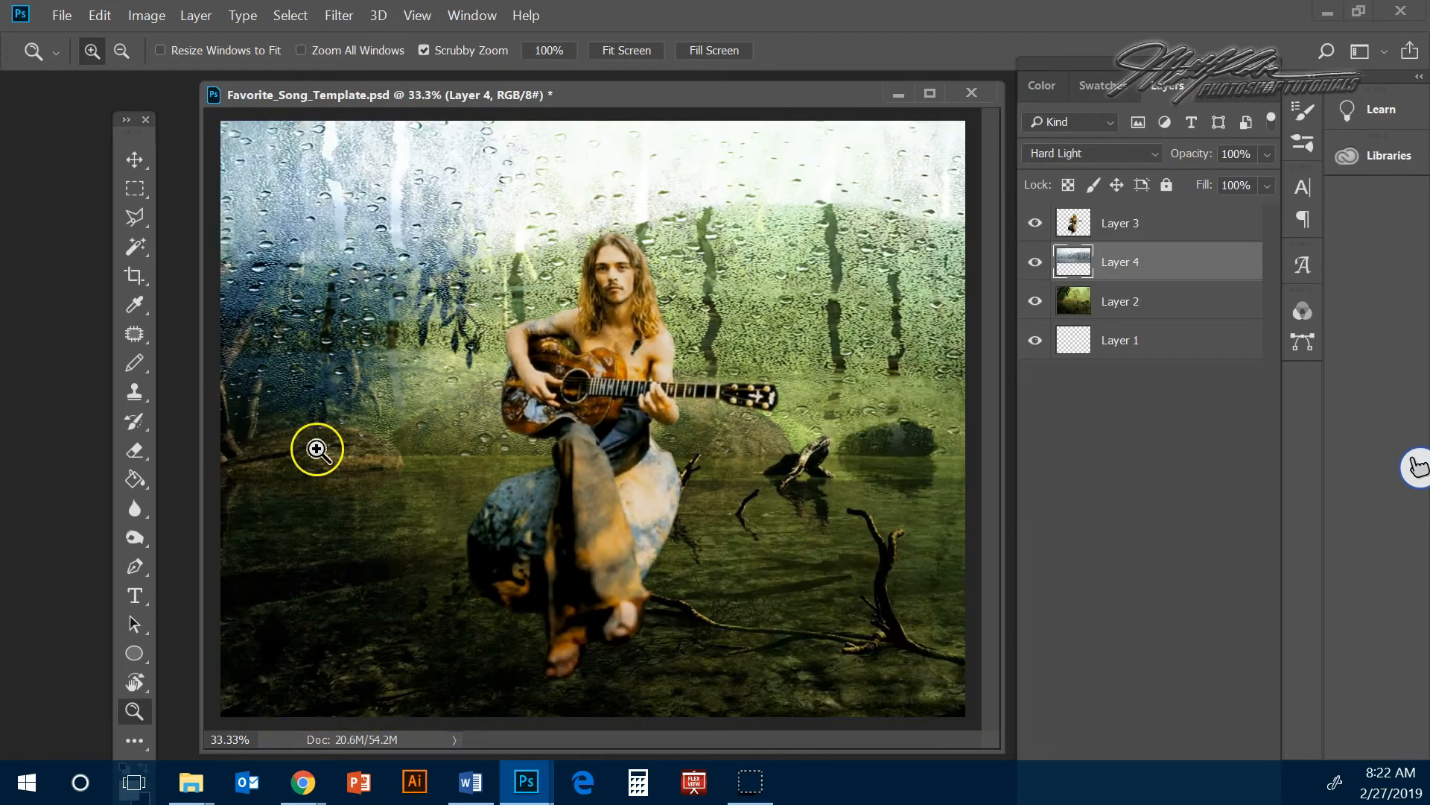
click(1035, 301)
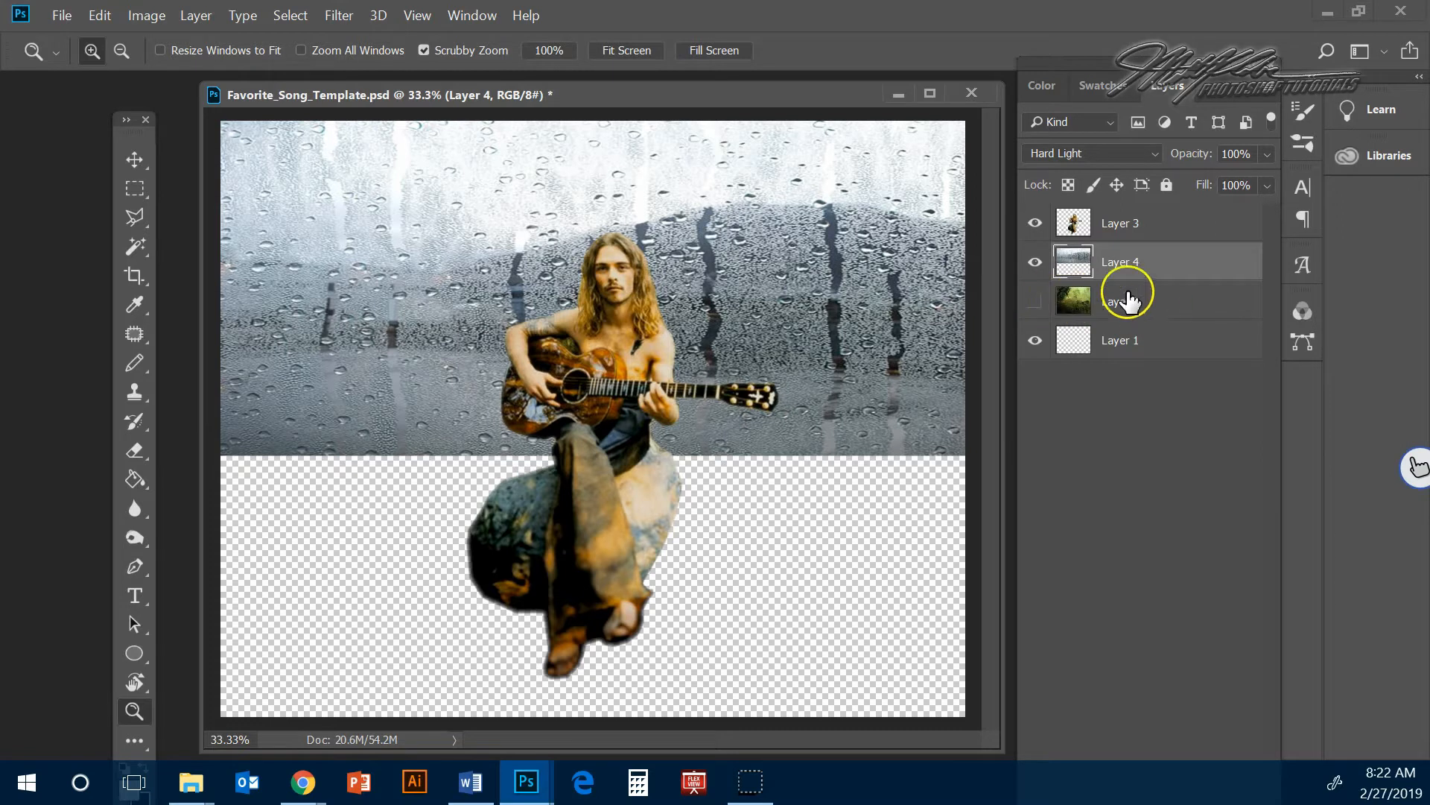
click(134, 449)
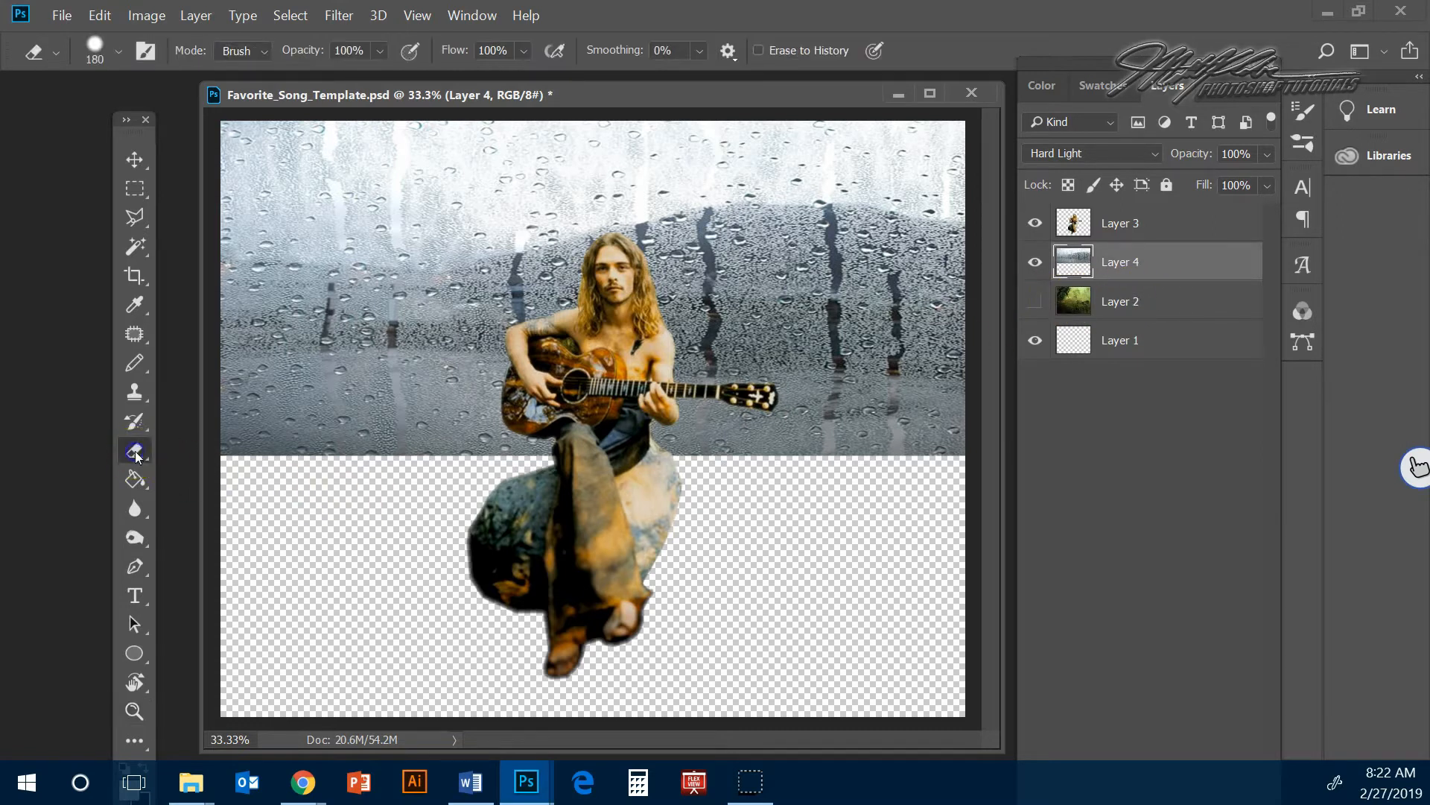
click(113, 53)
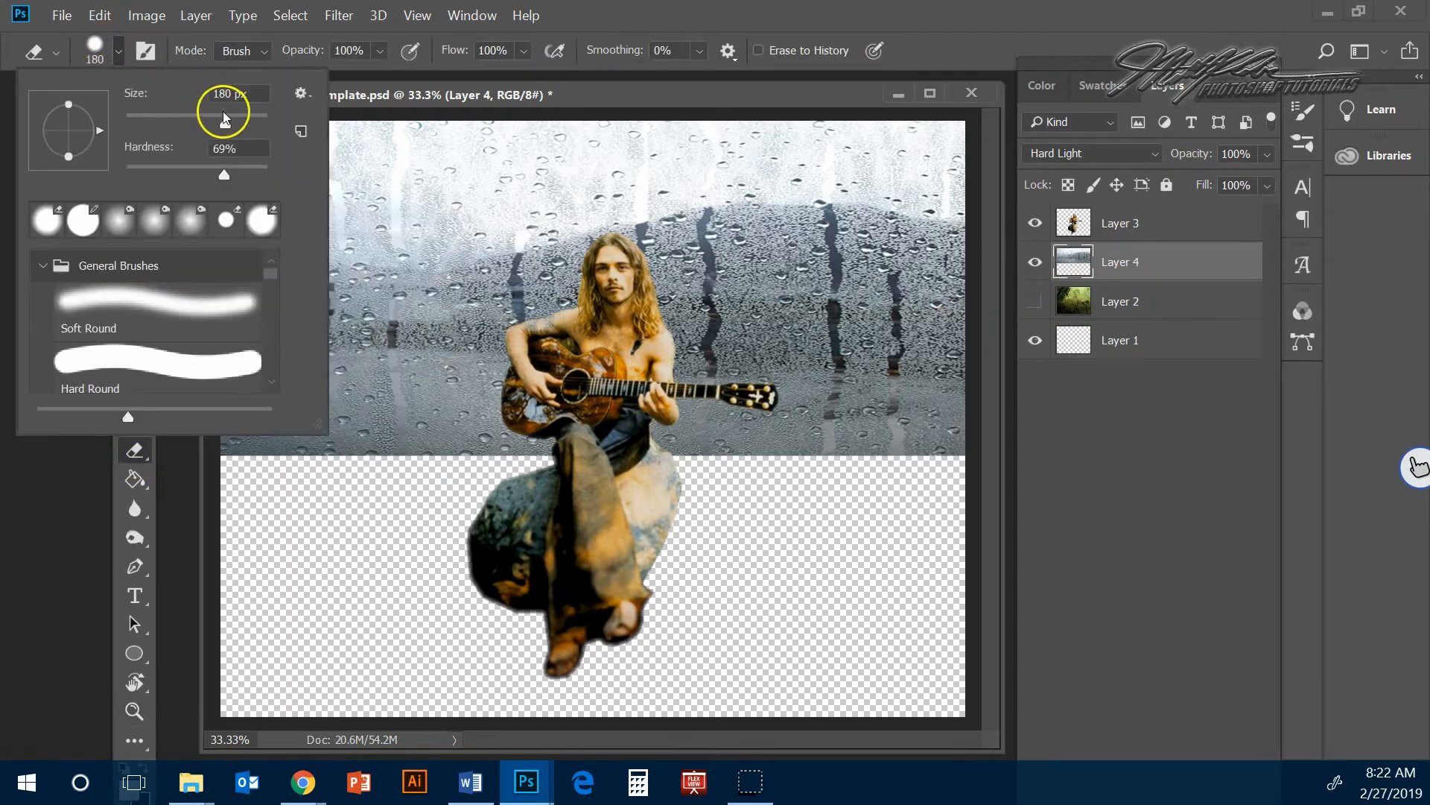
drag(224, 175, 124, 175)
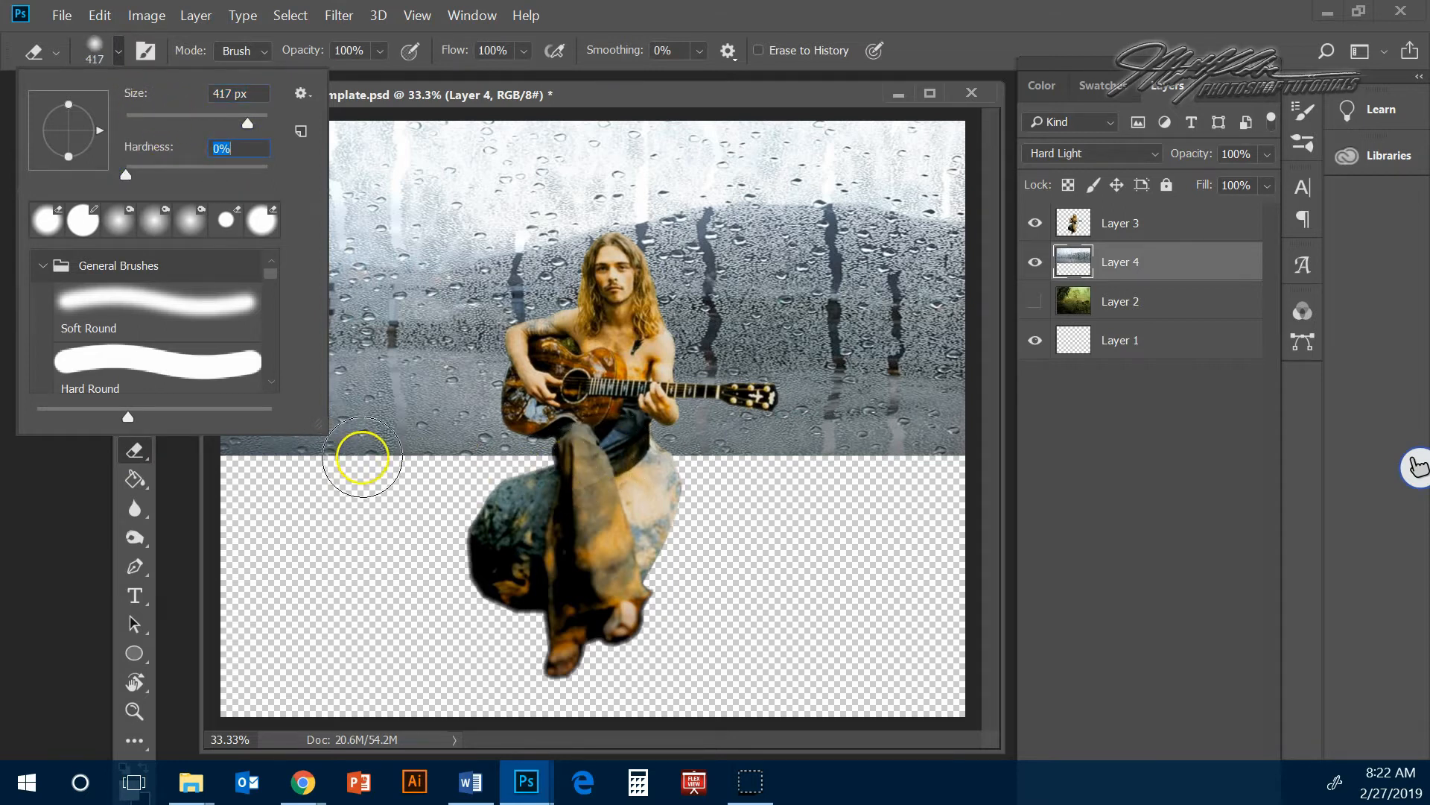
drag(250, 124, 261, 123)
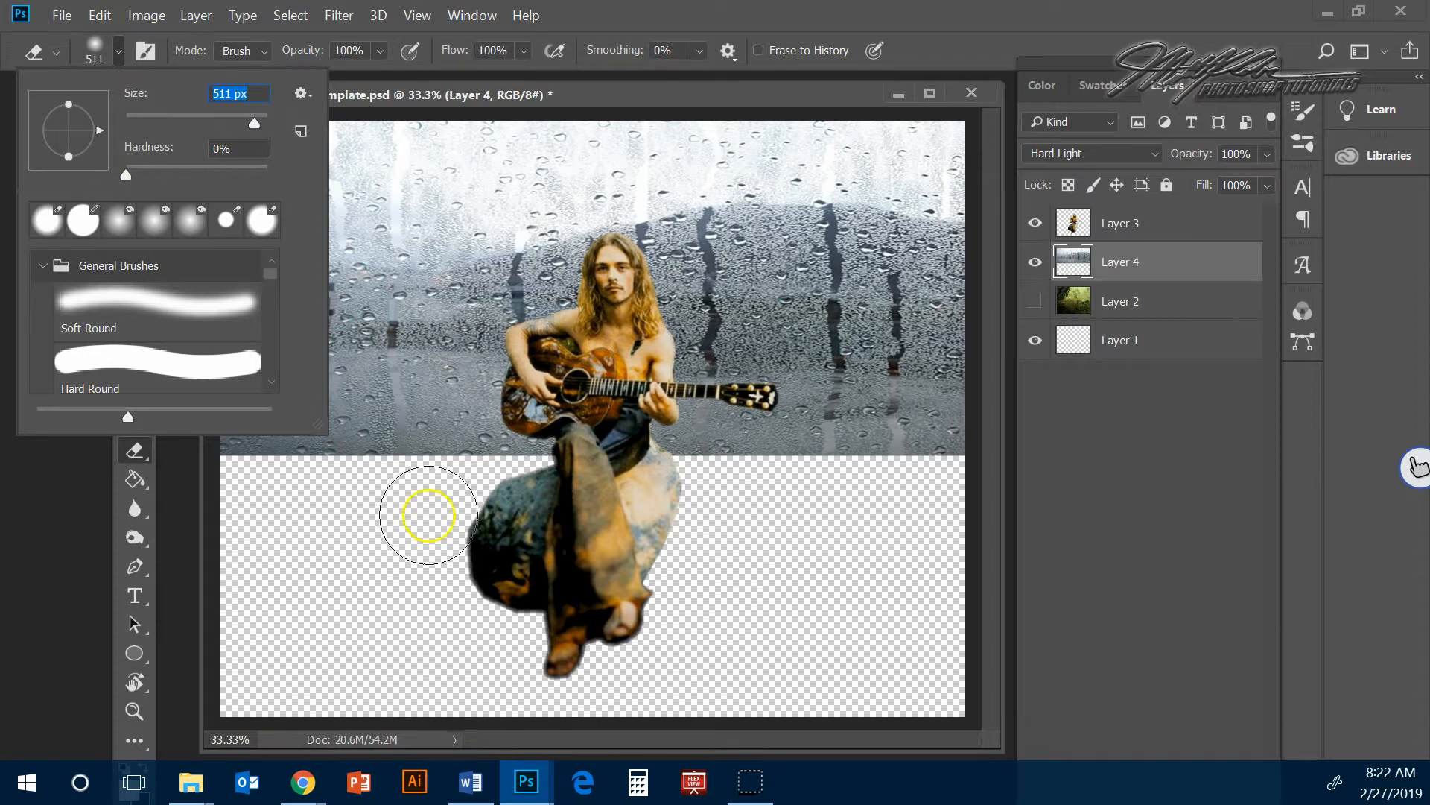
click(302, 476)
drag(559, 478, 1035, 479)
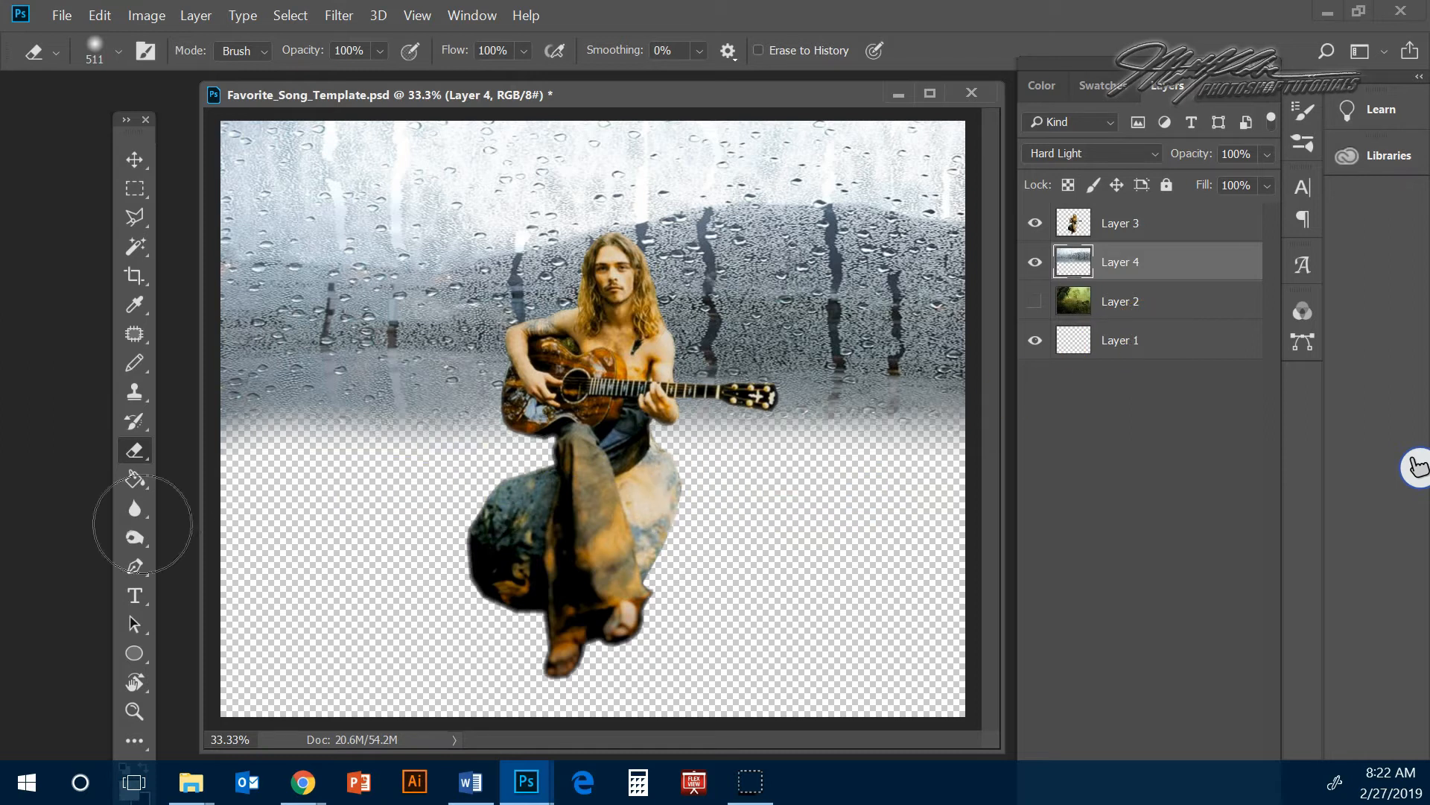
click(1033, 301)
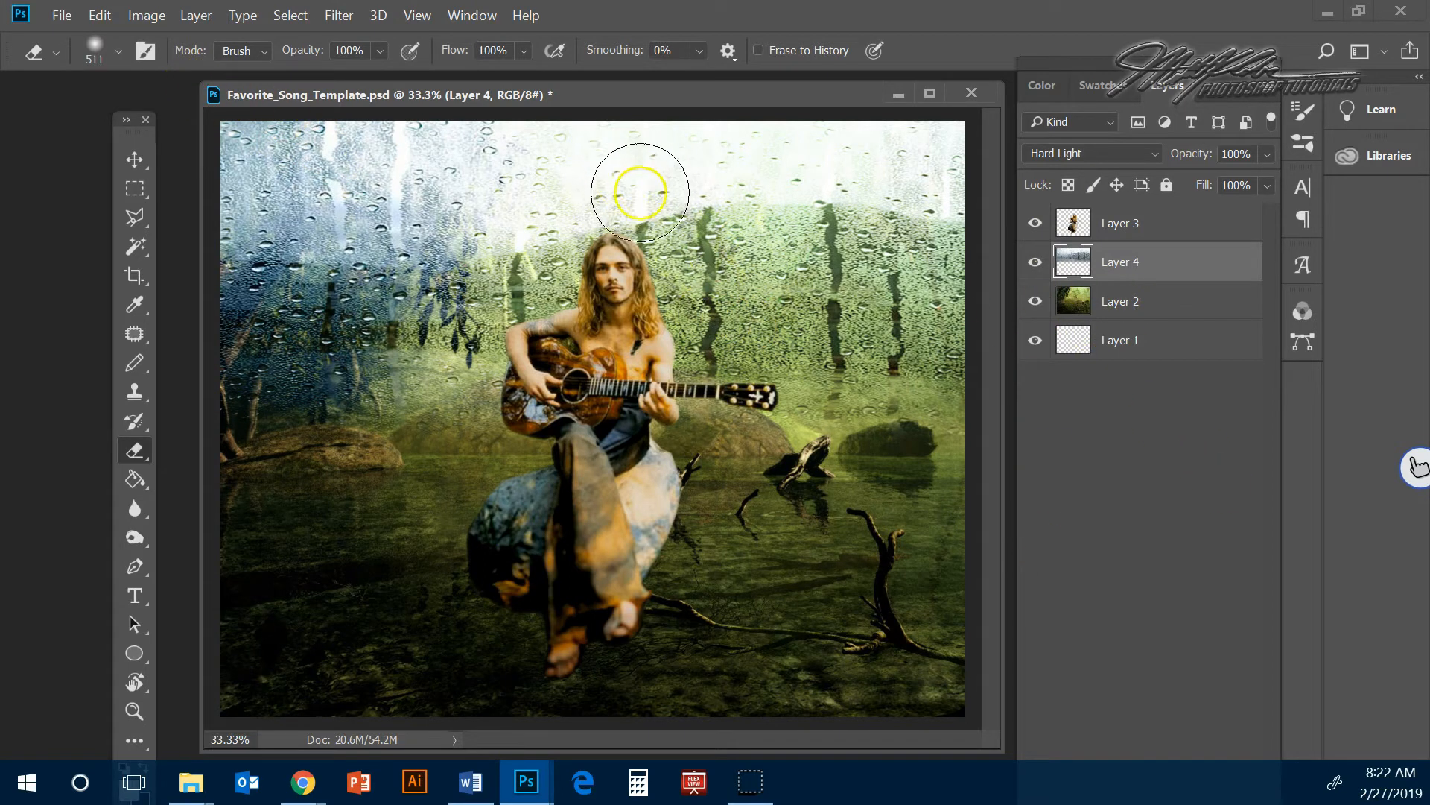
- Undo a trial erase of the raindrop texture around the guitarist, and lower that layer's opacity to 59%
mouse_move(728, 239)
mouse_down()
mouse_move(704, 287)
mouse_move(823, 330)
mouse_move(869, 269)
mouse_move(468, 356)
mouse_move(499, 419)
mouse_up()
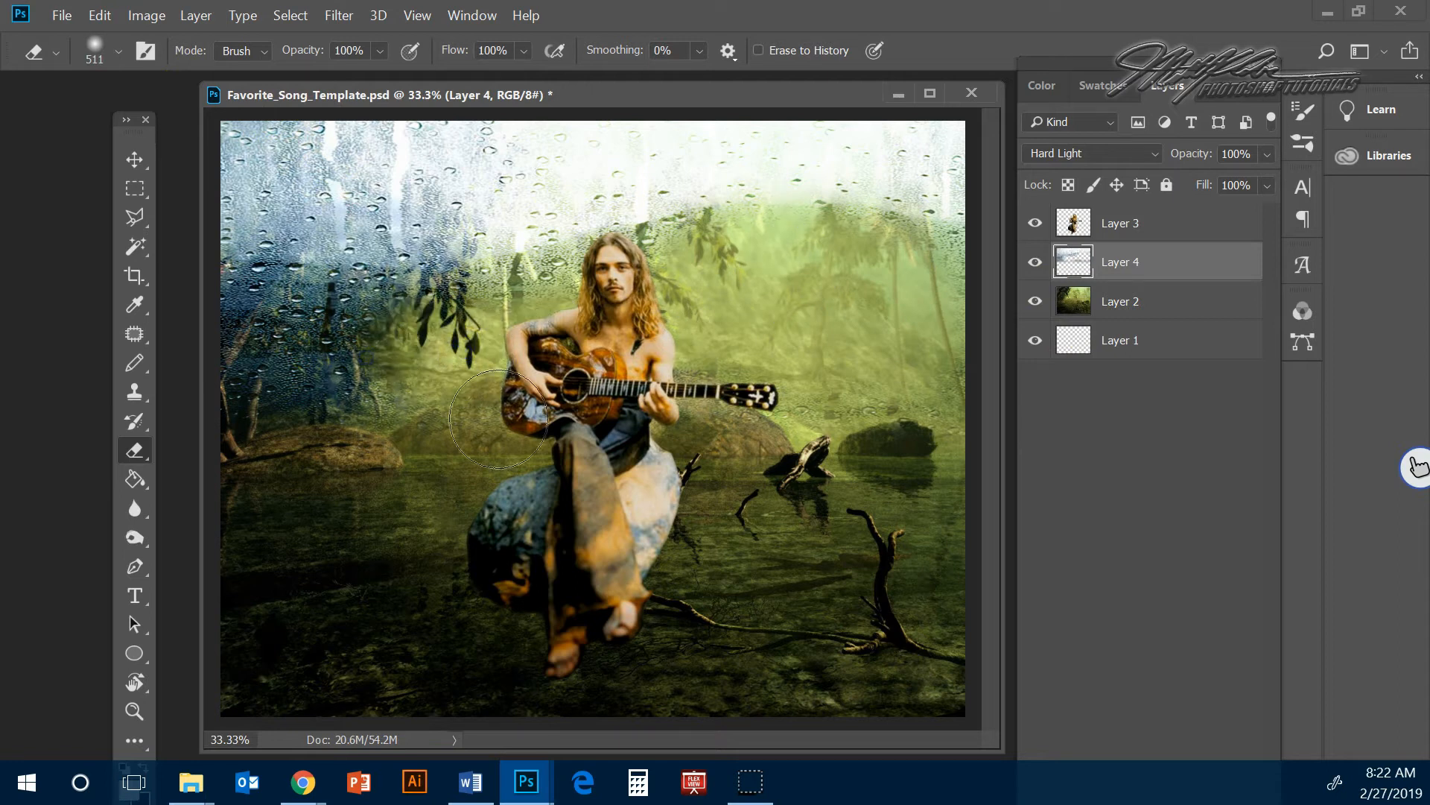
key(ctrl+z)
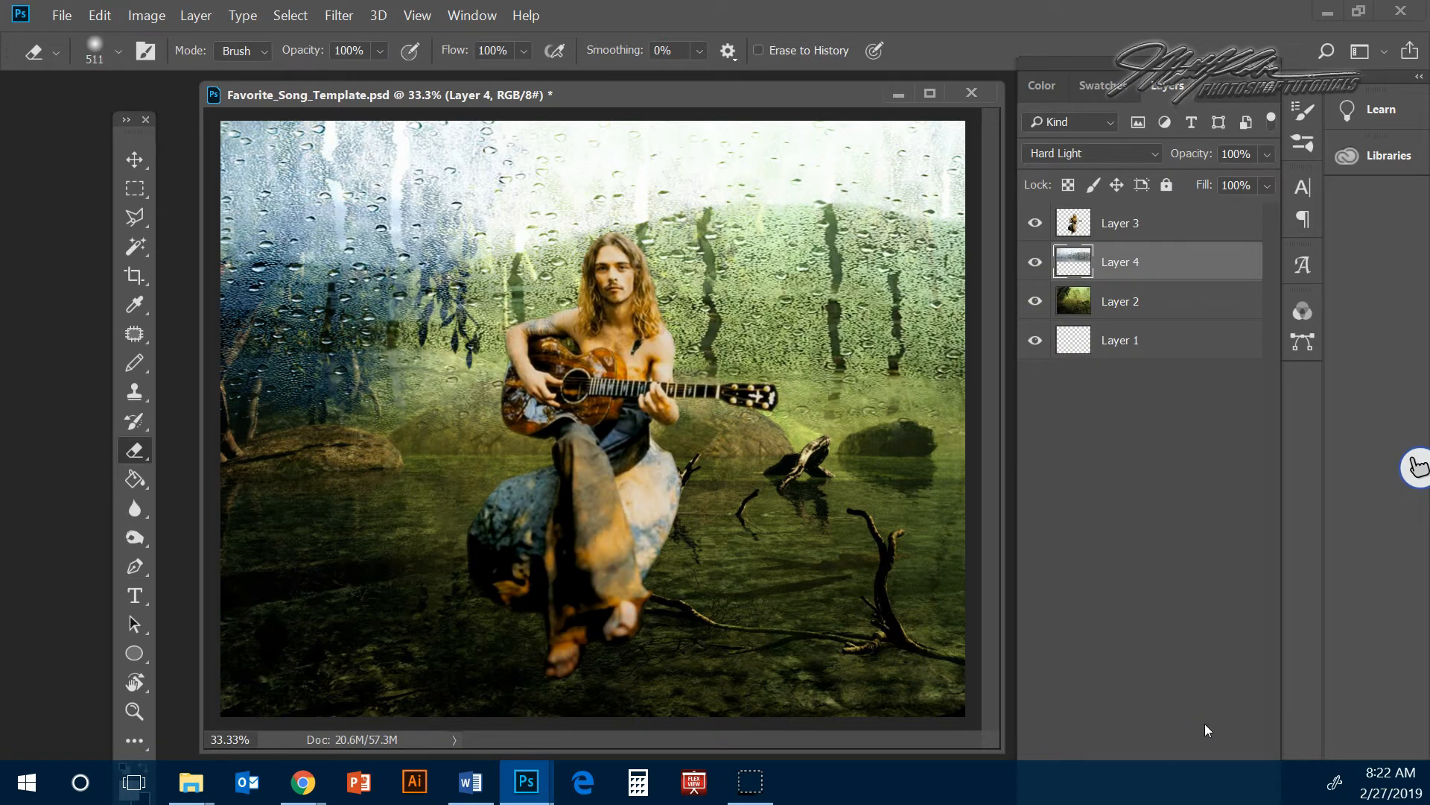
click(1267, 154)
drag(1237, 181, 1229, 181)
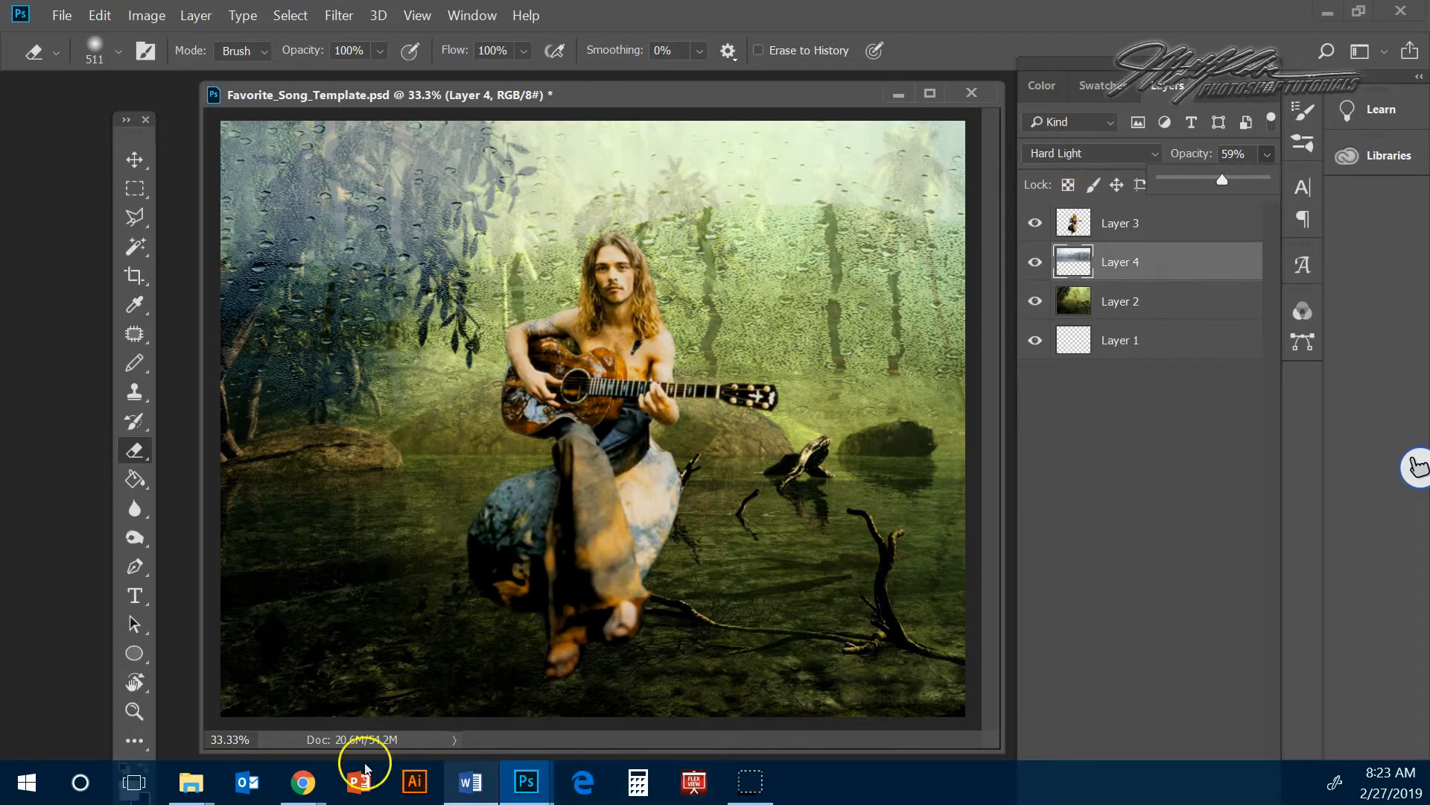
- Check the Favorite Song Requirements page in Chrome once more, and return to the Photoshop document
click(301, 780)
click(367, 696)
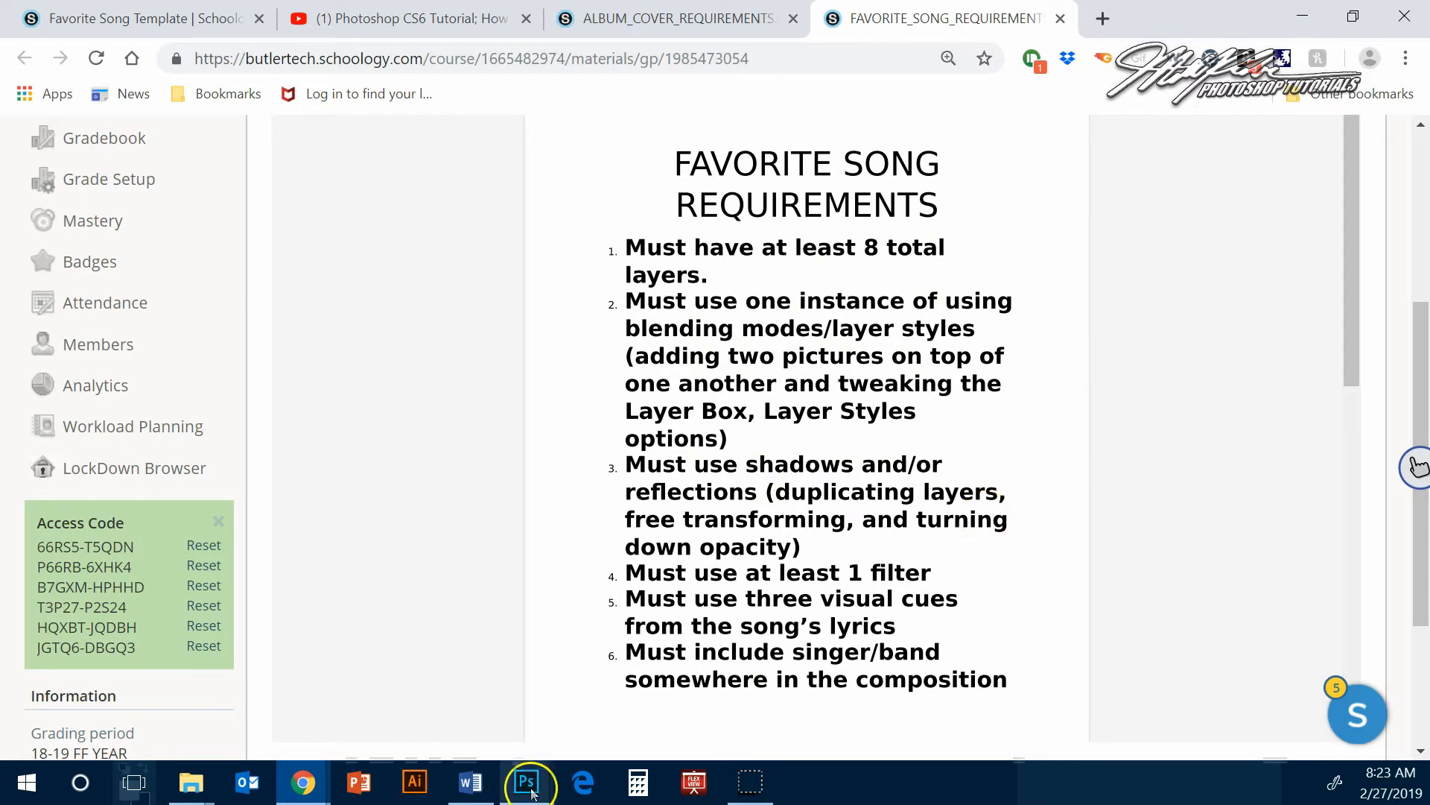
mouse_move(535, 794)
click(644, 693)
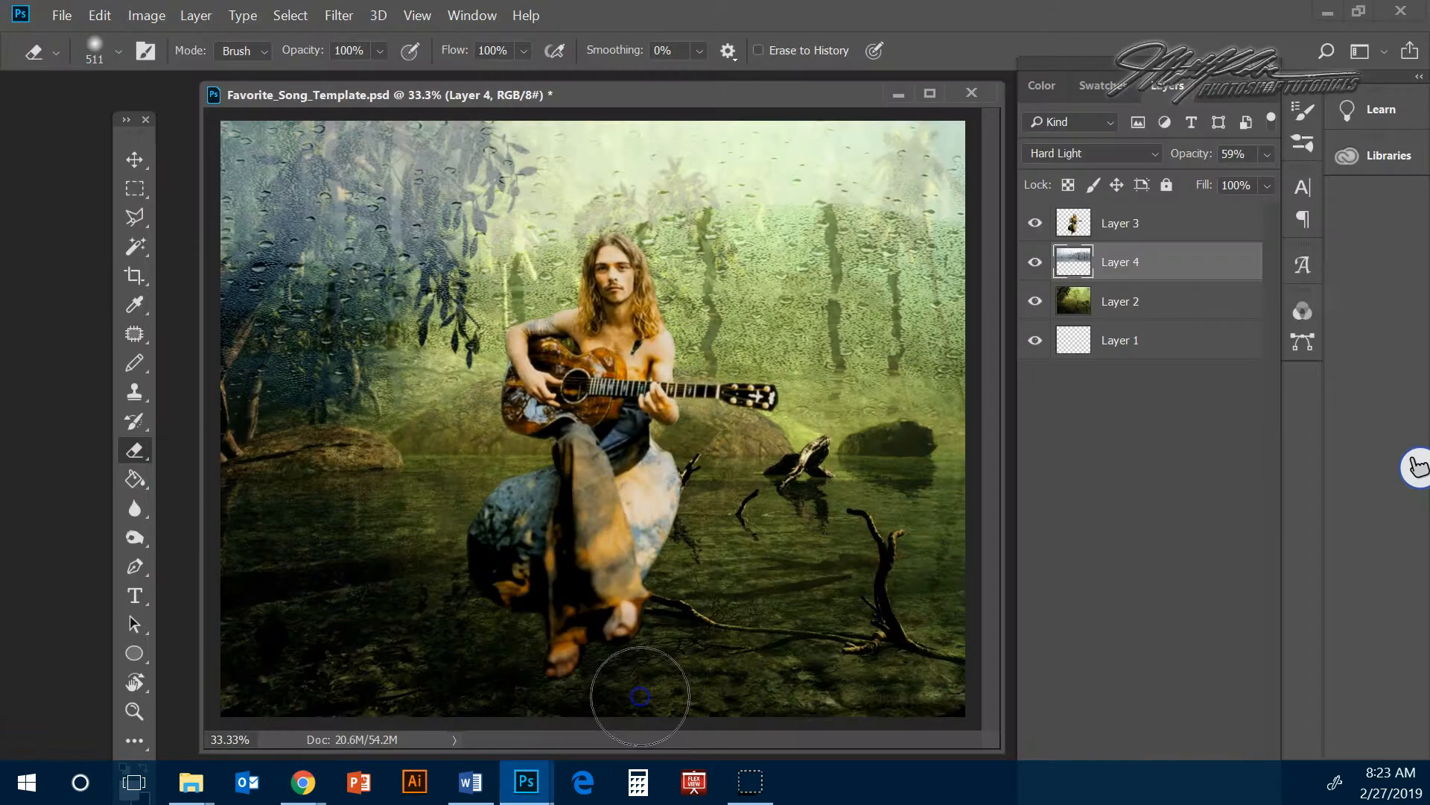
- Select the jungle background layer and set the Burn tool's brush to 448 px with 0% hardness
click(1129, 302)
click(1040, 301)
click(1040, 302)
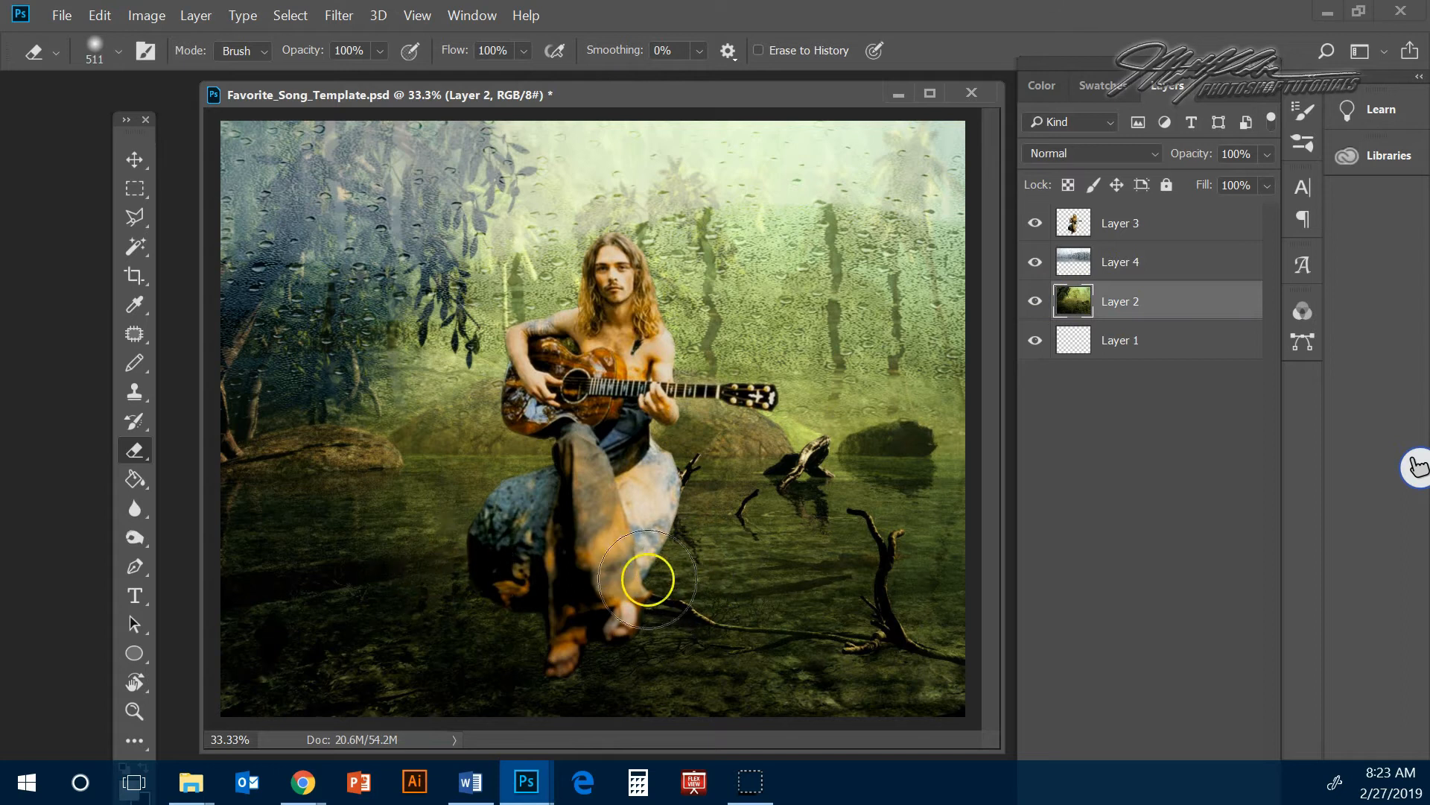
click(128, 533)
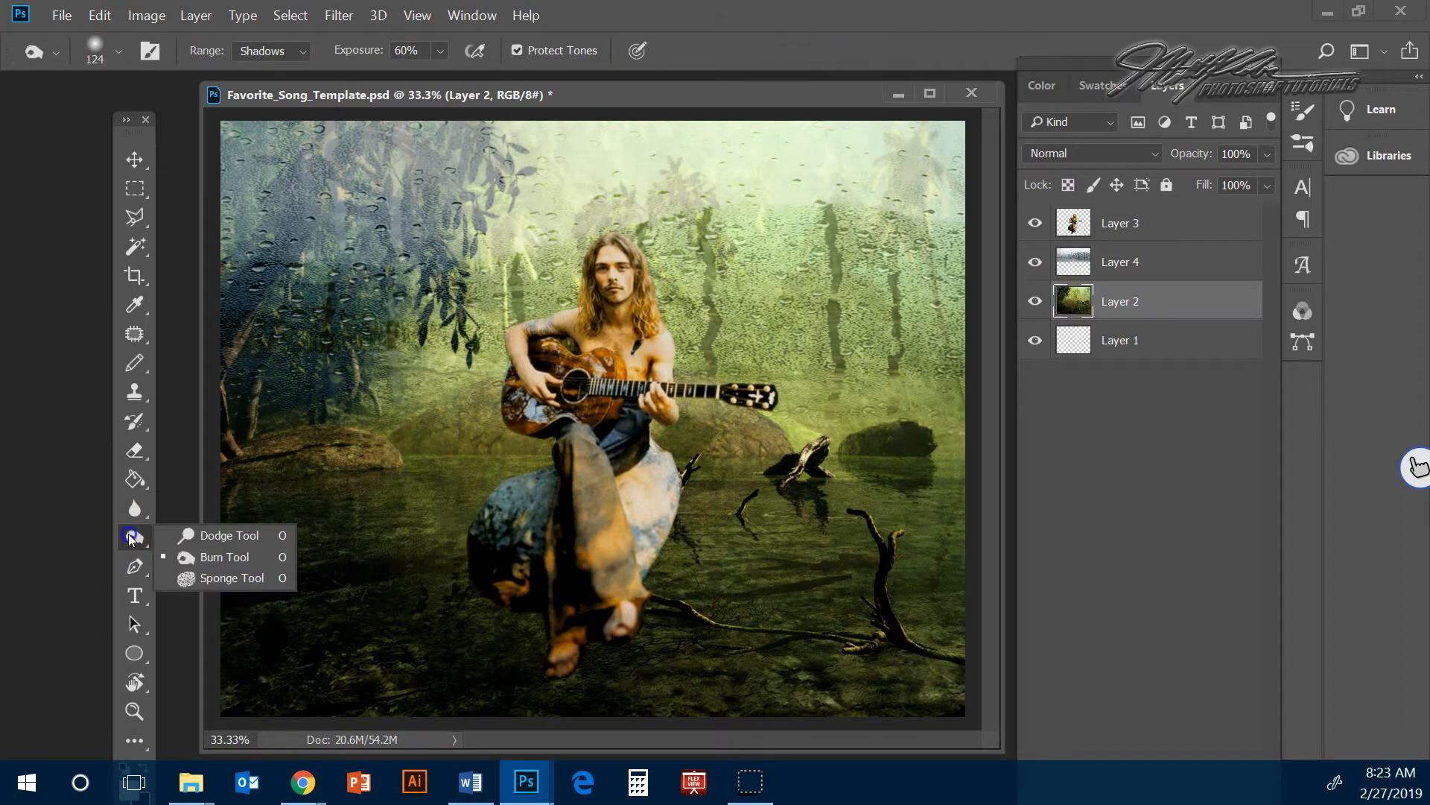
click(210, 561)
click(103, 56)
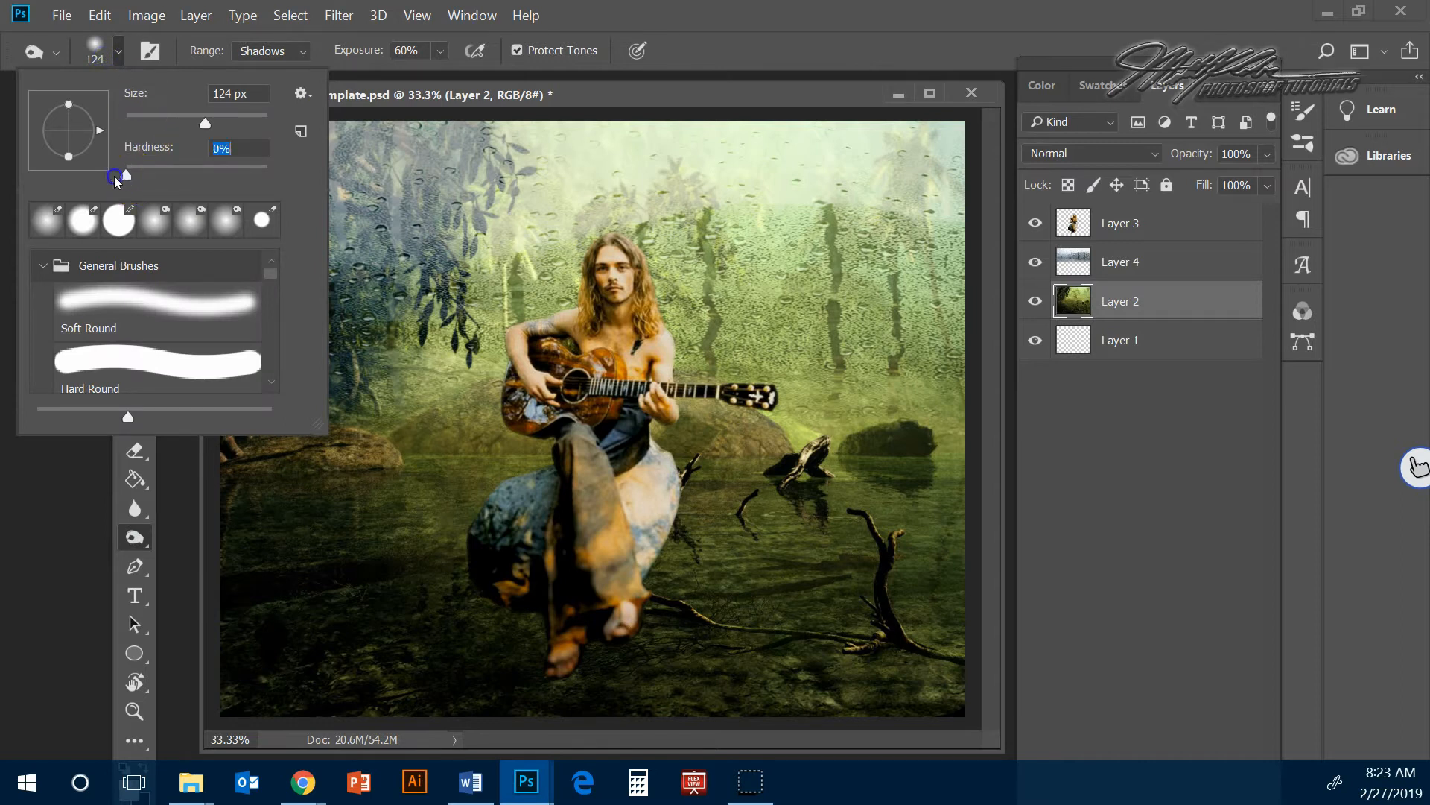
drag(198, 124, 213, 124)
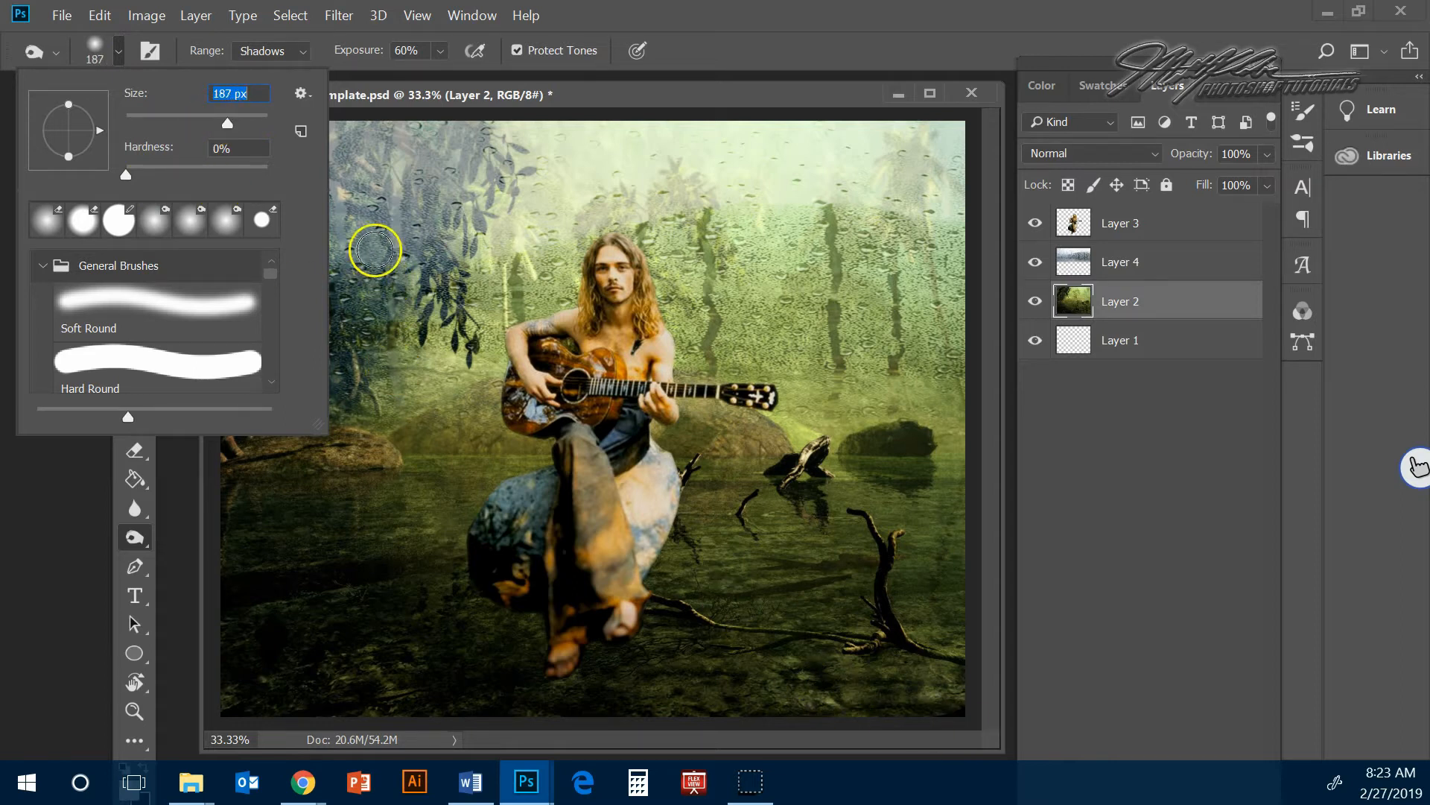
drag(228, 124, 249, 124)
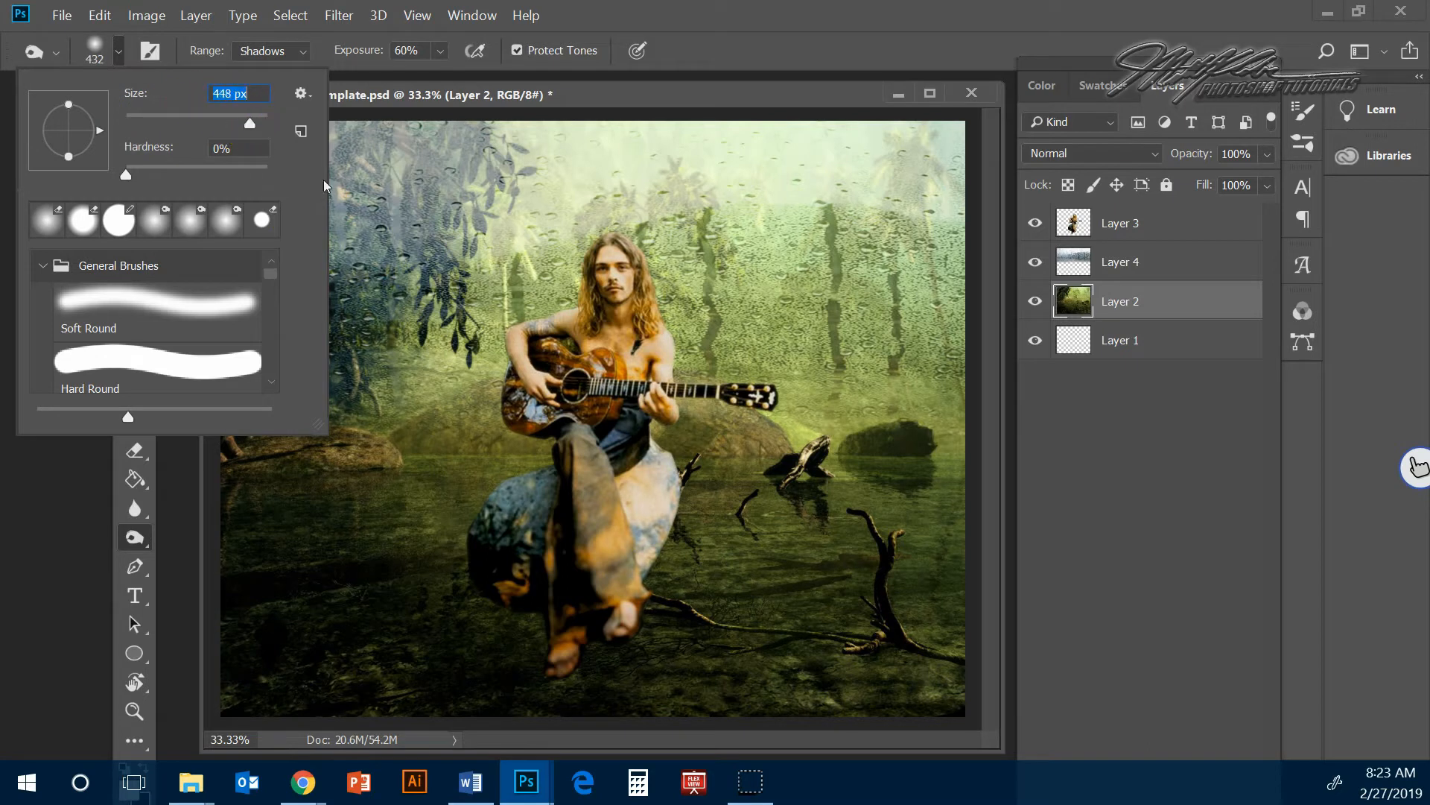
- Undo a trial burn at 60% exposure, and darken the water around the guitarist's rock at 23% exposure with the Shadows range
mouse_move(621, 590)
mouse_down()
mouse_move(676, 587)
mouse_move(616, 564)
mouse_move(628, 557)
mouse_move(738, 600)
mouse_move(451, 583)
mouse_up()
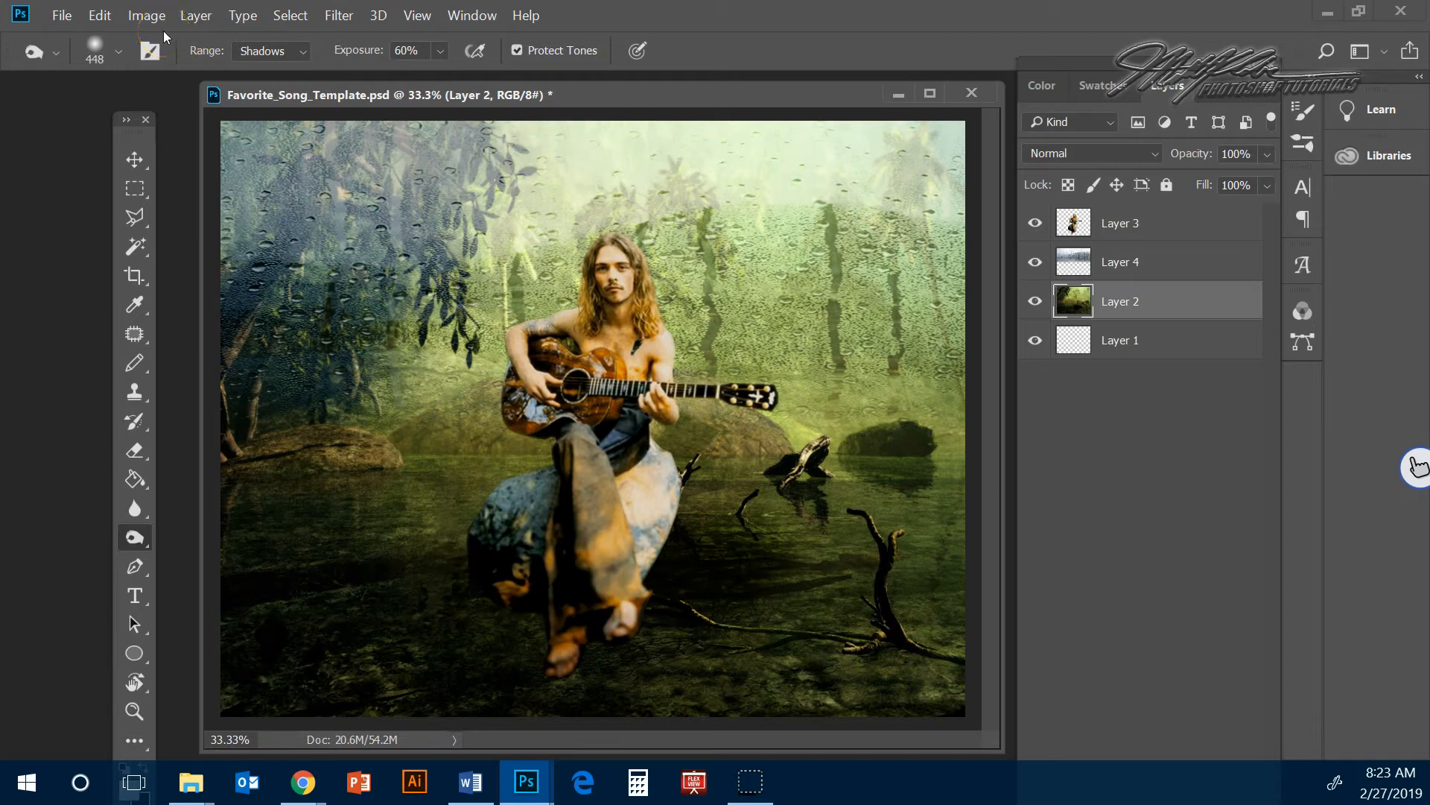
key(ctrl+z)
key(ctrl+z)
key(ctrl+z)
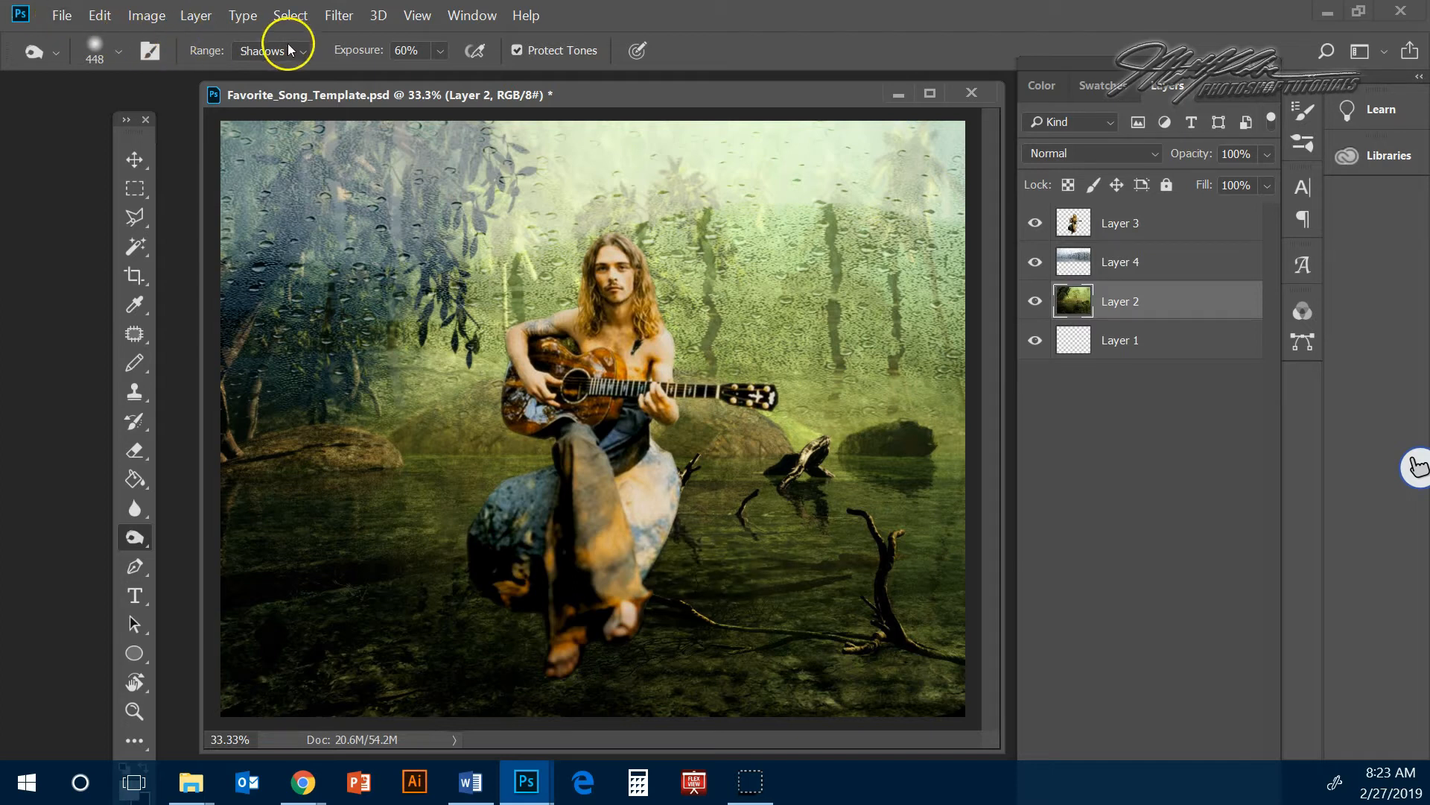
drag(465, 76, 428, 75)
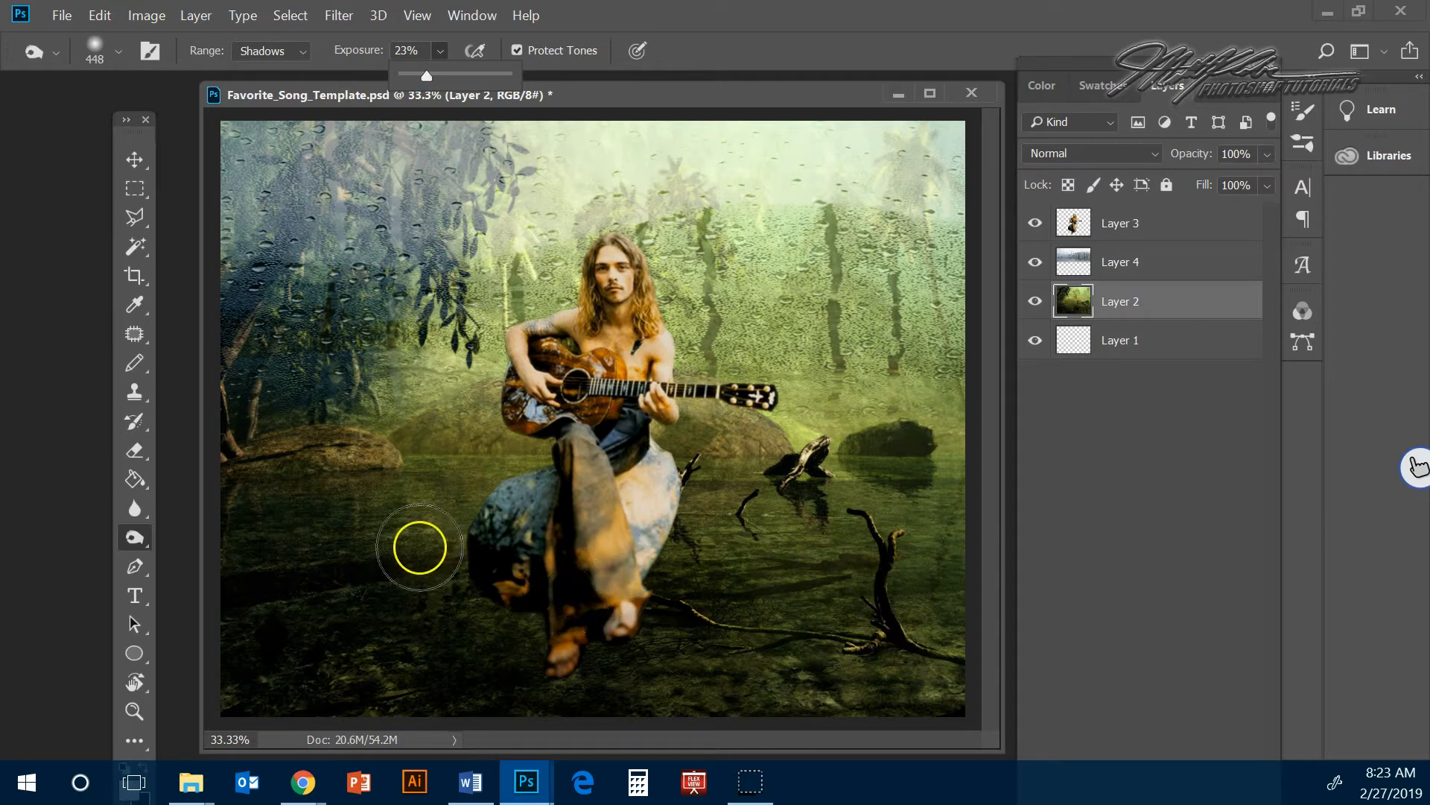
mouse_move(532, 568)
mouse_down()
mouse_move(432, 601)
mouse_move(742, 603)
mouse_move(601, 565)
mouse_move(870, 565)
mouse_move(653, 533)
mouse_move(691, 567)
mouse_move(595, 613)
mouse_move(707, 636)
mouse_move(554, 644)
mouse_move(565, 663)
mouse_move(584, 614)
mouse_move(642, 584)
mouse_move(510, 618)
mouse_move(719, 644)
mouse_move(748, 599)
mouse_move(744, 569)
mouse_move(627, 441)
mouse_up()
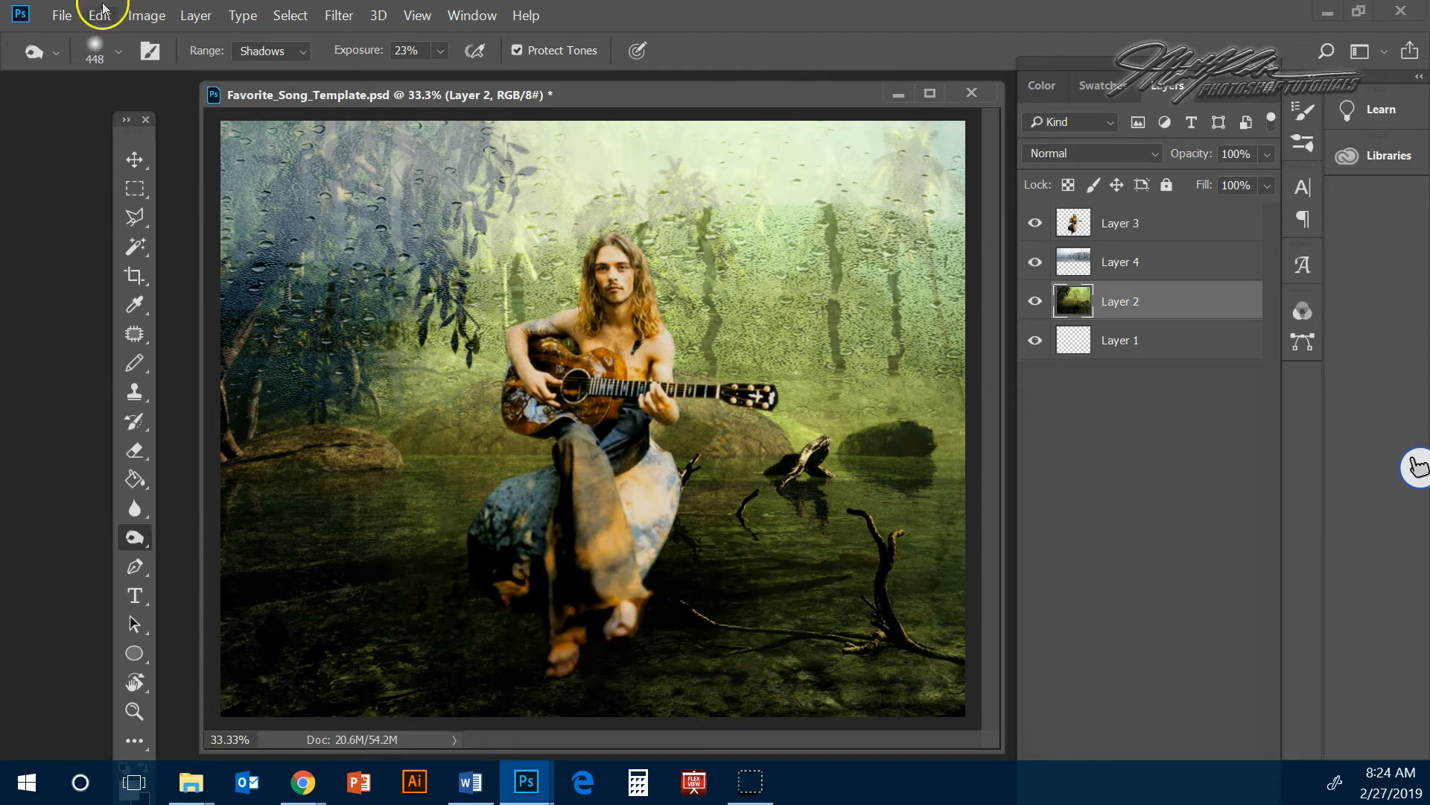
- Open the lion image from the favorite song folder
click(62, 15)
click(90, 64)
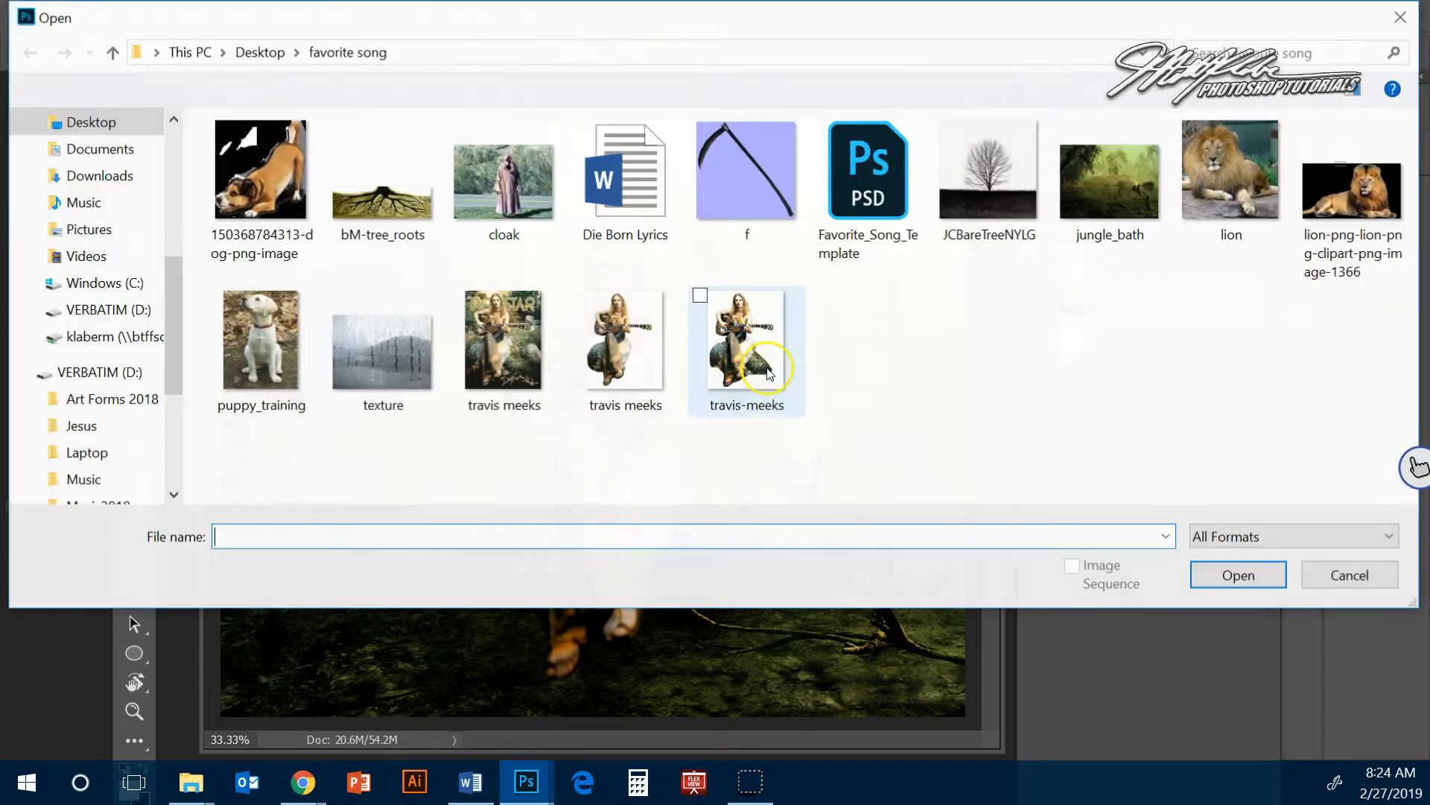
click(1270, 189)
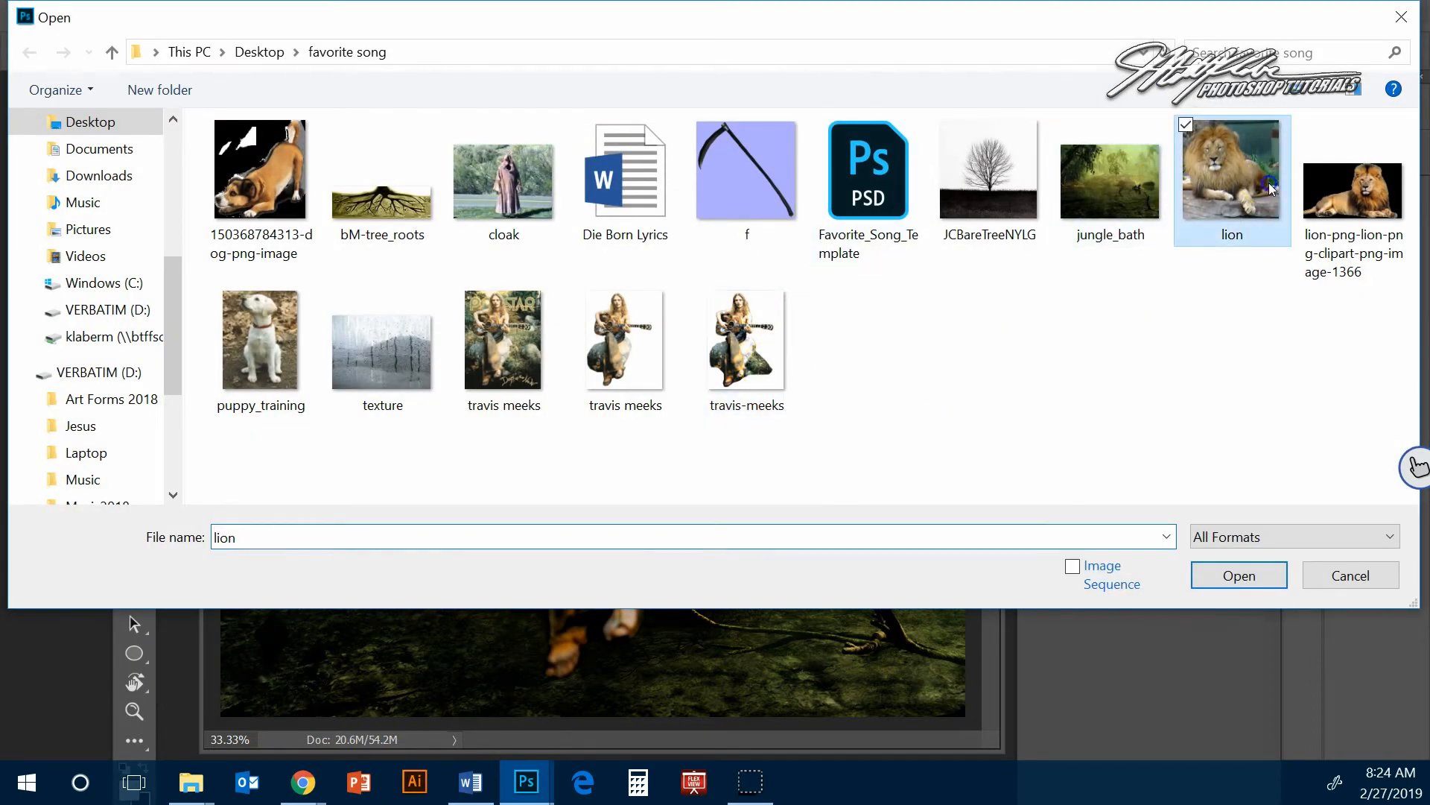
click(1265, 575)
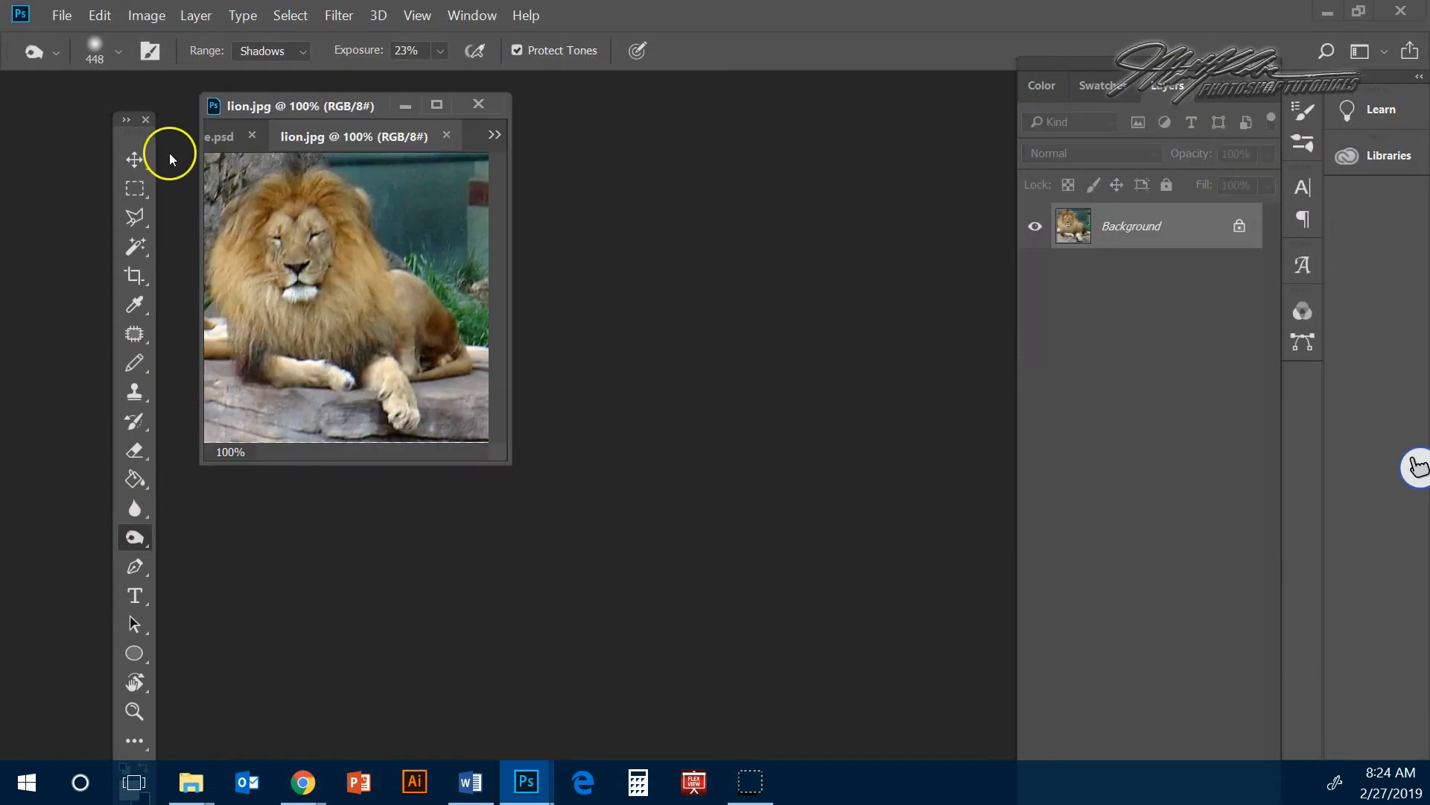
- Outline the lion roughly with the Polygonal Lasso tool, and close lion.jpg
click(137, 218)
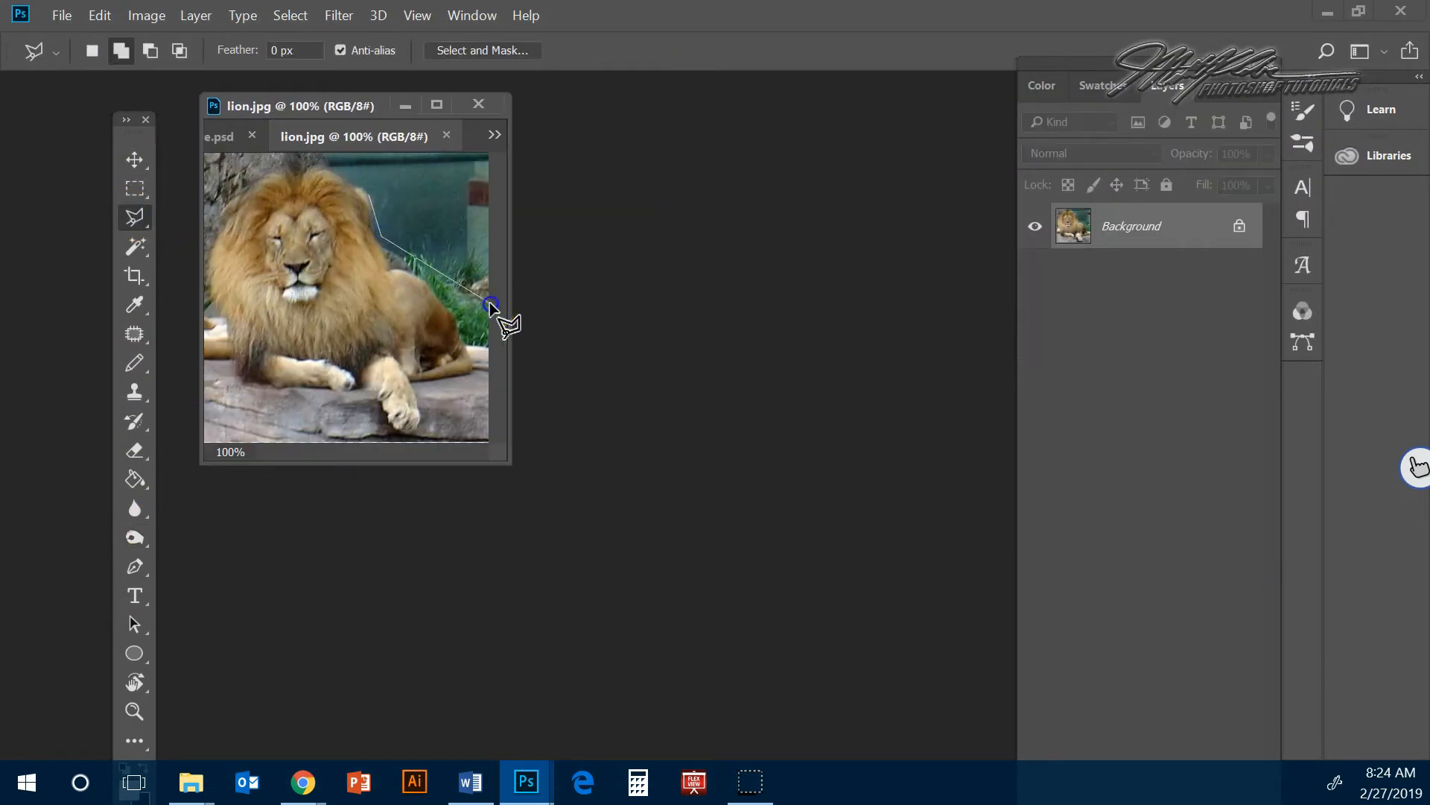
click(210, 234)
click(266, 218)
click(338, 205)
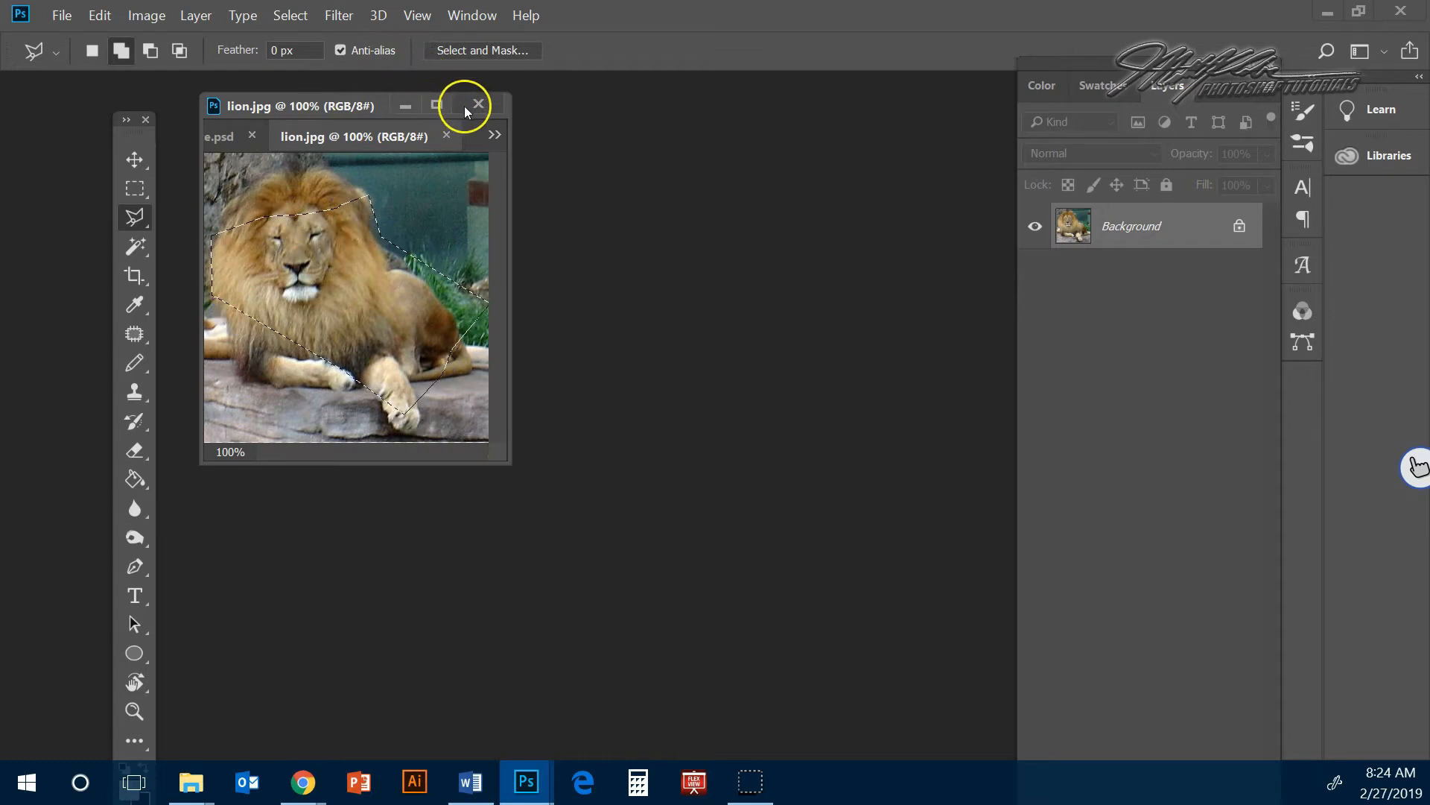
click(447, 135)
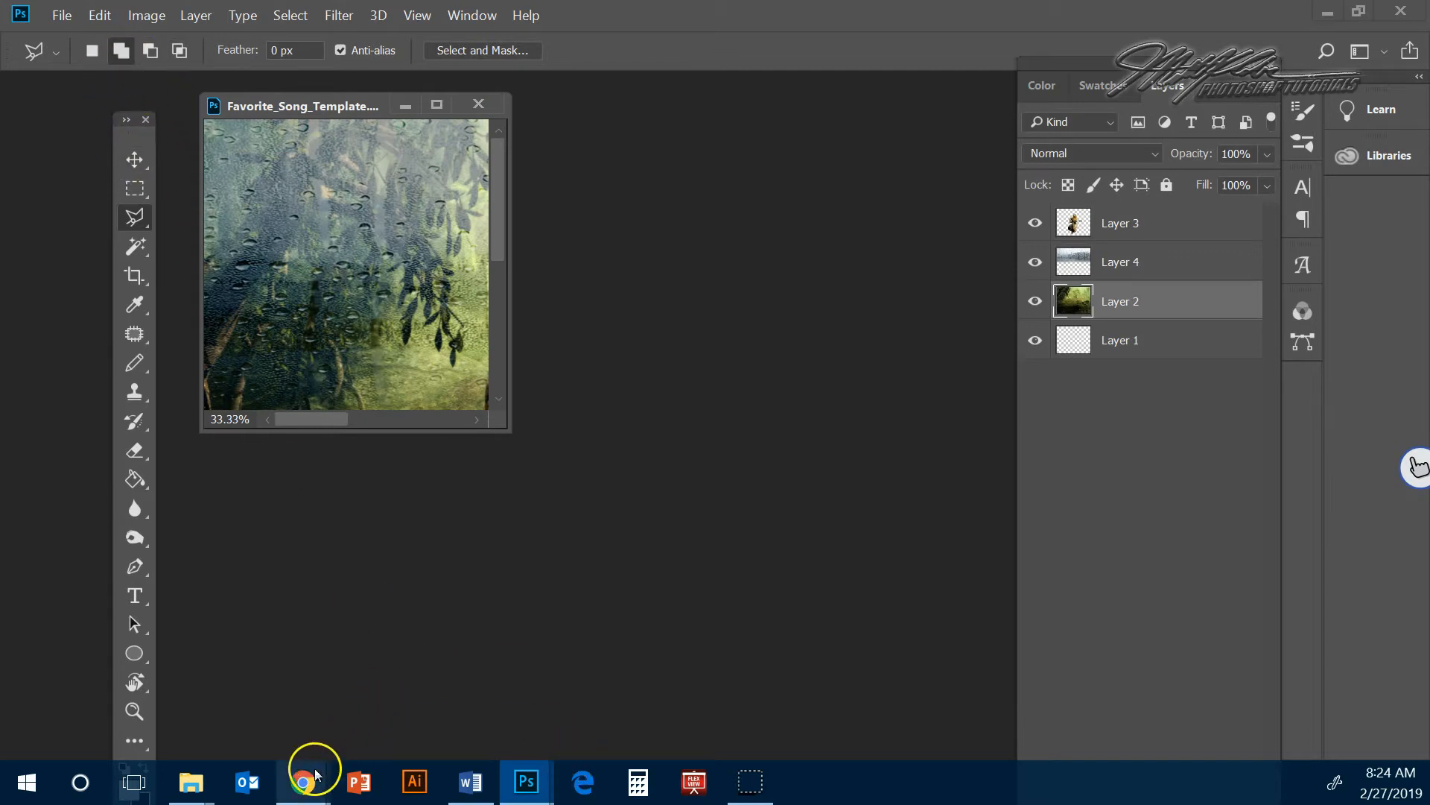
- Switch to Chrome and search Google Images for "lion png" in a new tab
mouse_move(305, 778)
click(362, 704)
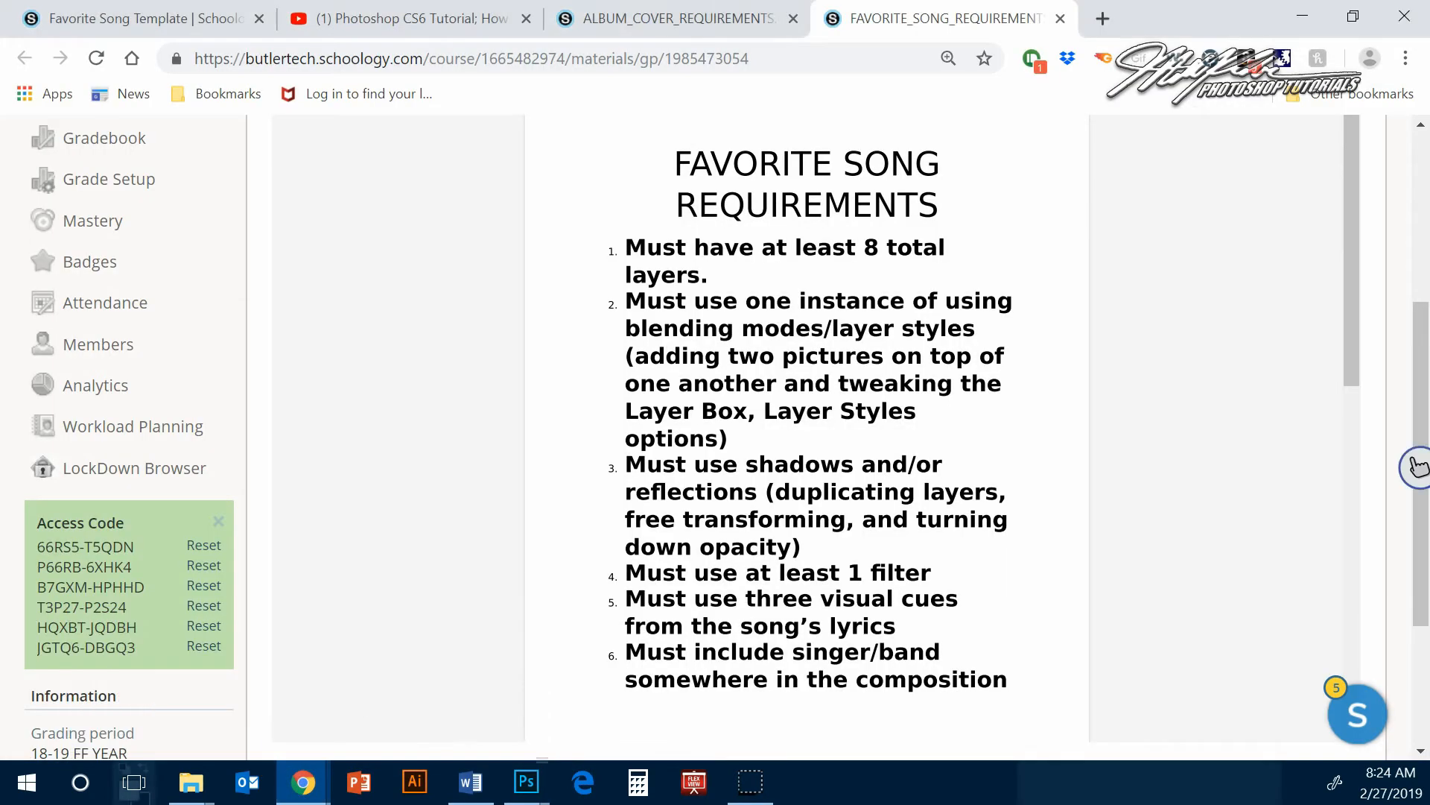
click(1100, 21)
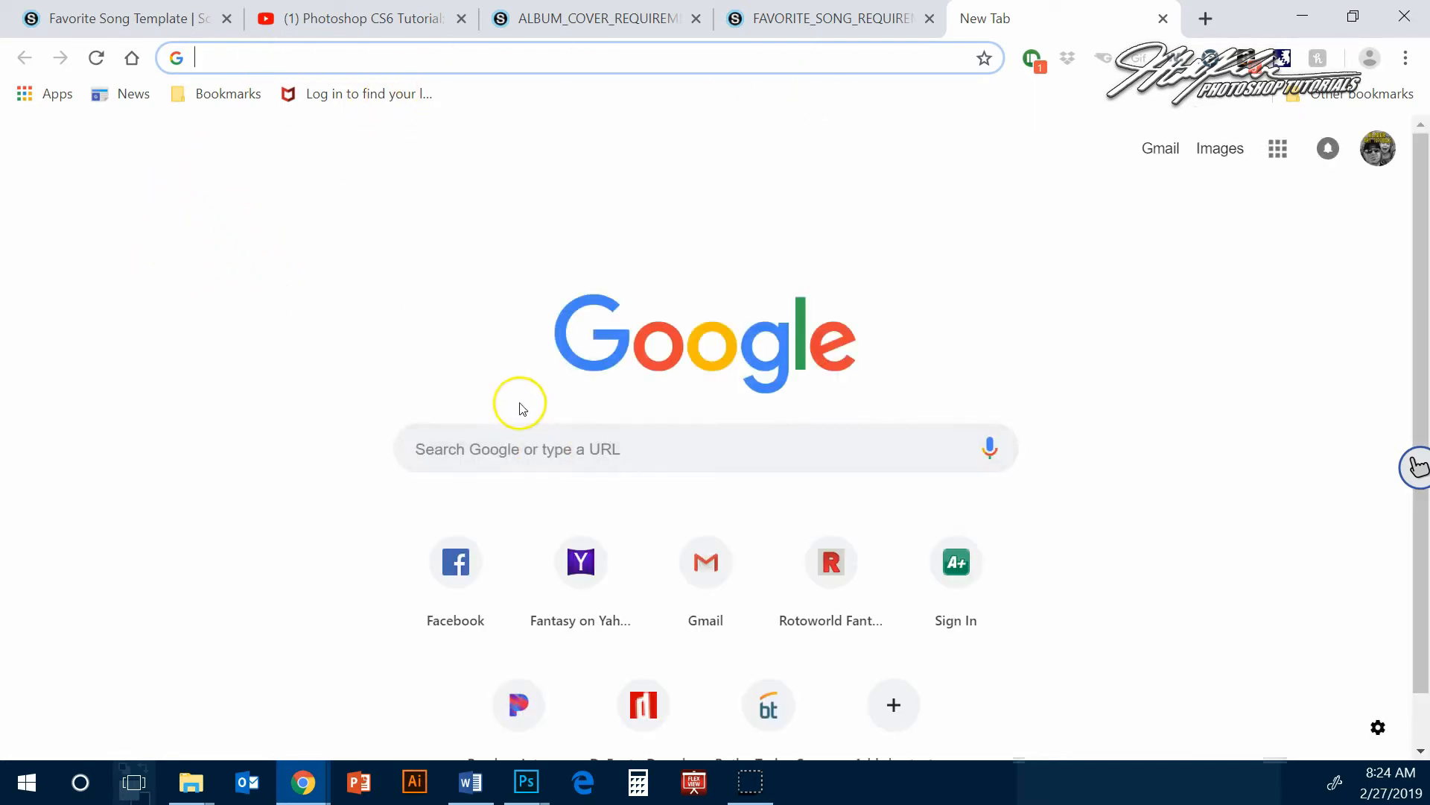
click(530, 426)
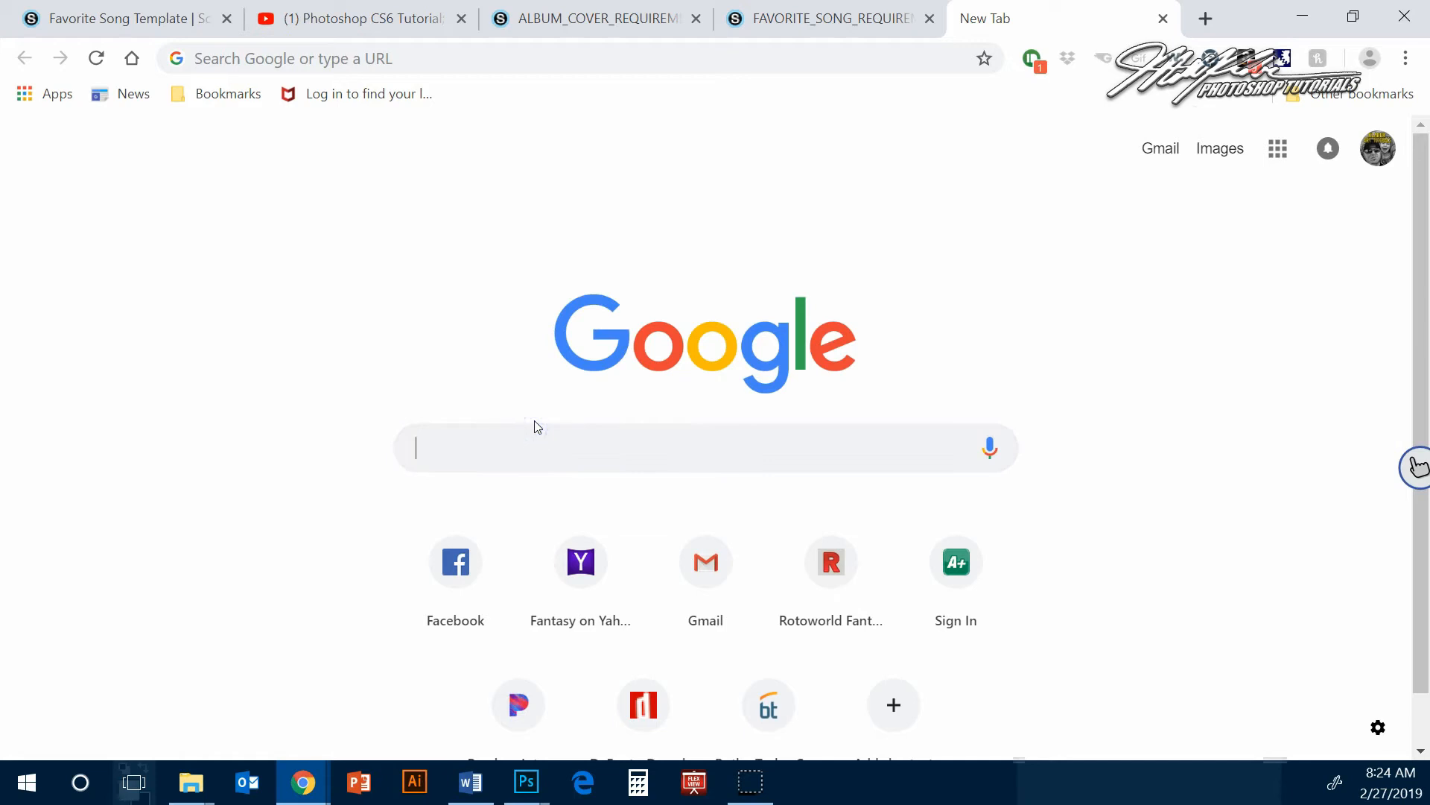
text(lion png)
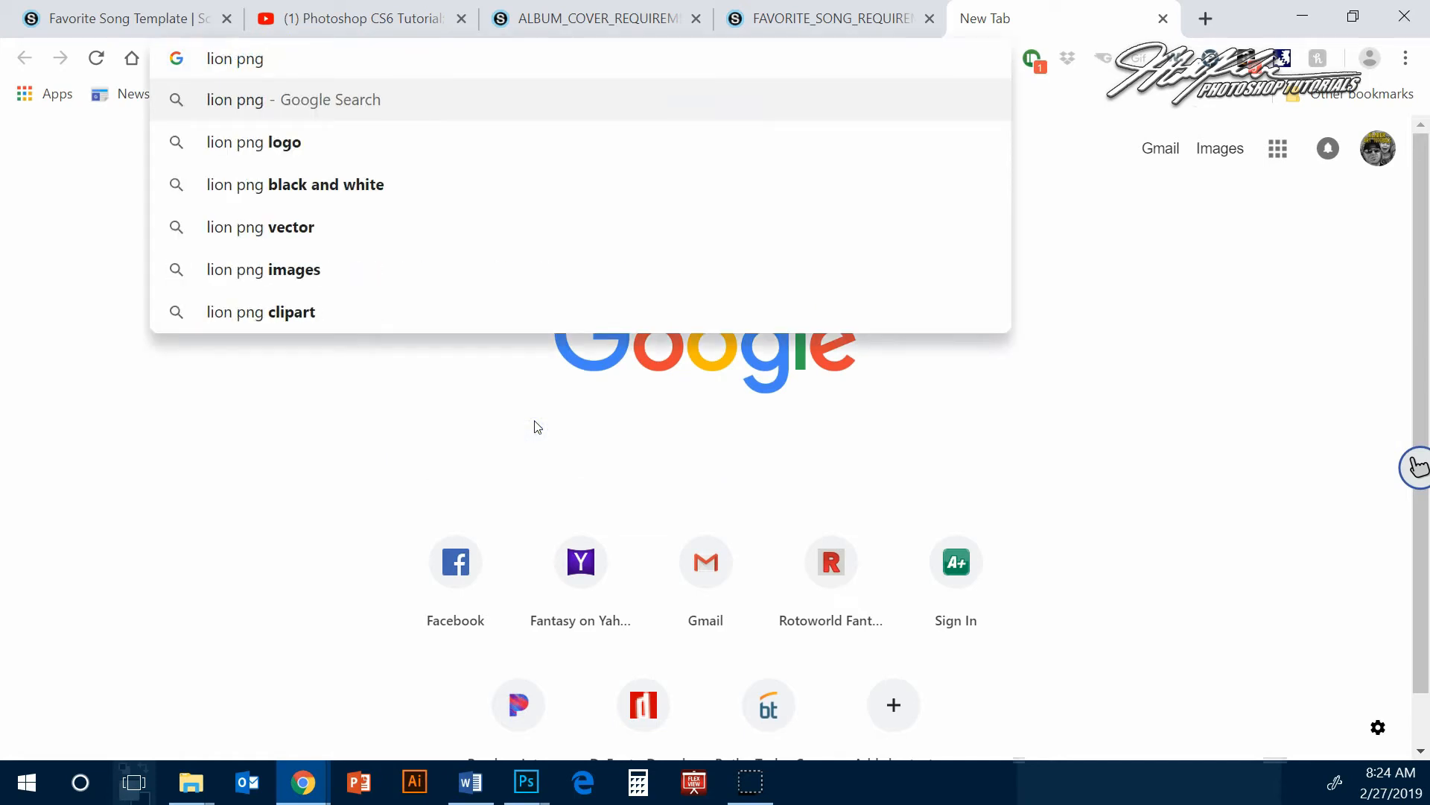
key(Return)
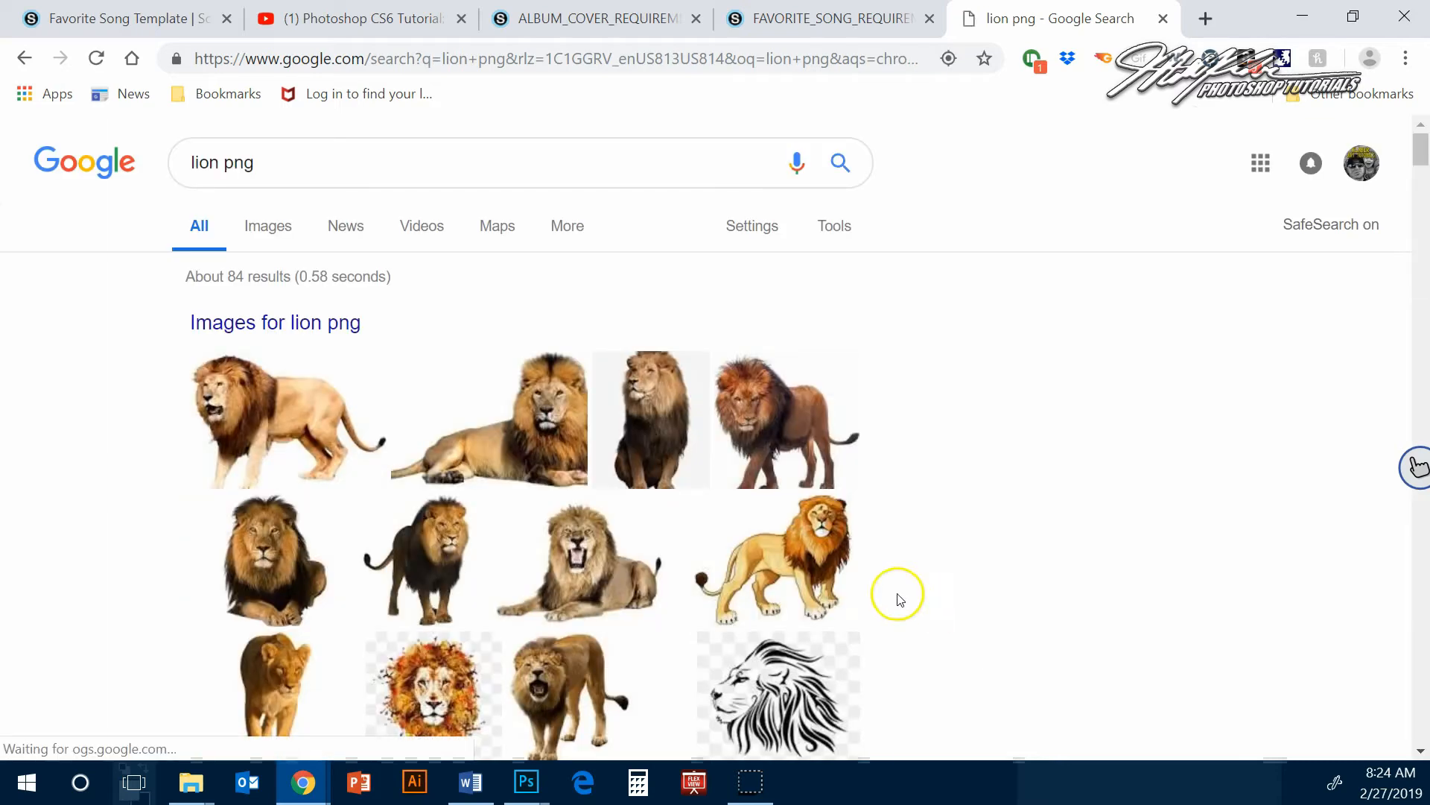
click(279, 226)
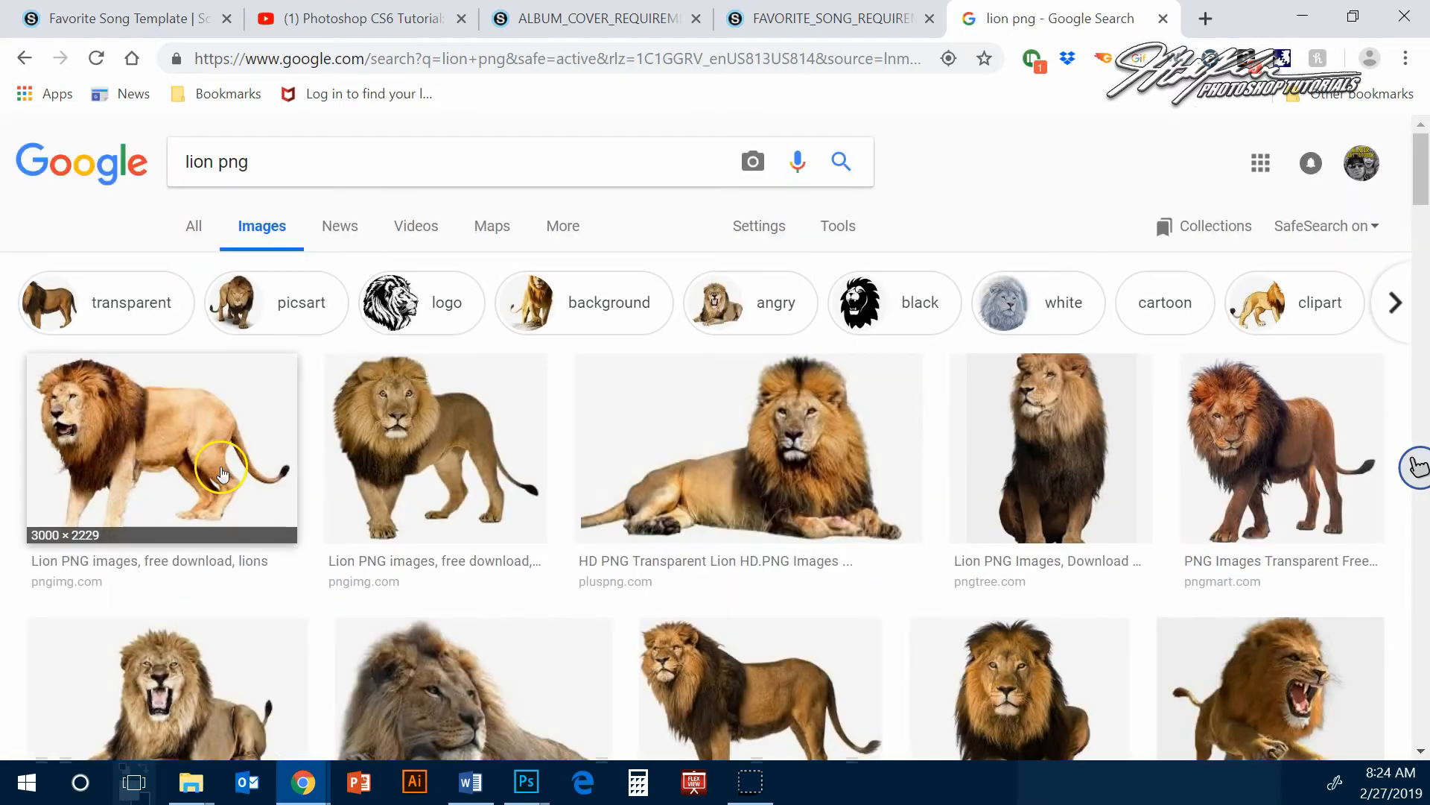
- Preview the standing lion from pngimg.com, try to save the image, and return to Photoshop
click(404, 422)
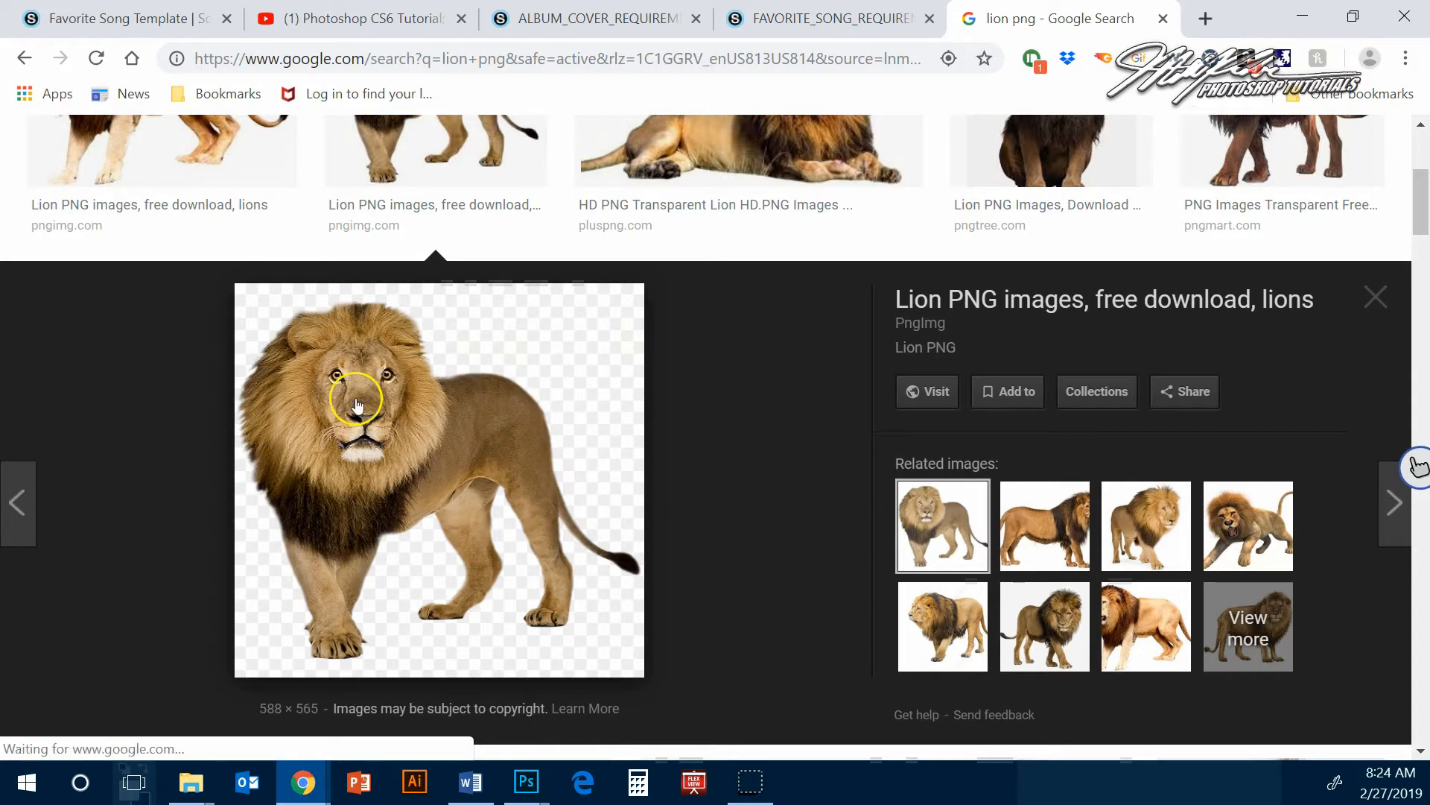
click(387, 413)
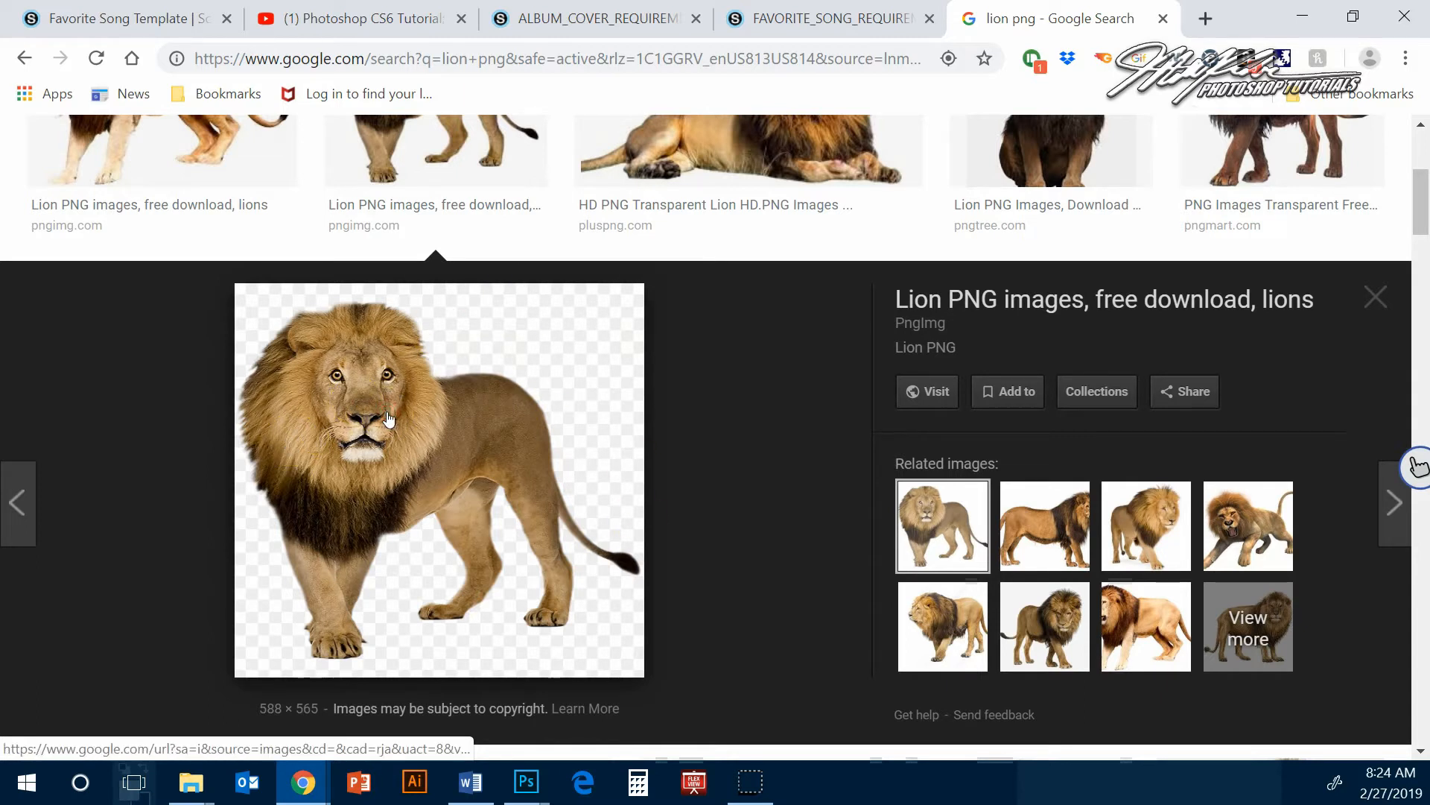
right_click(421, 432)
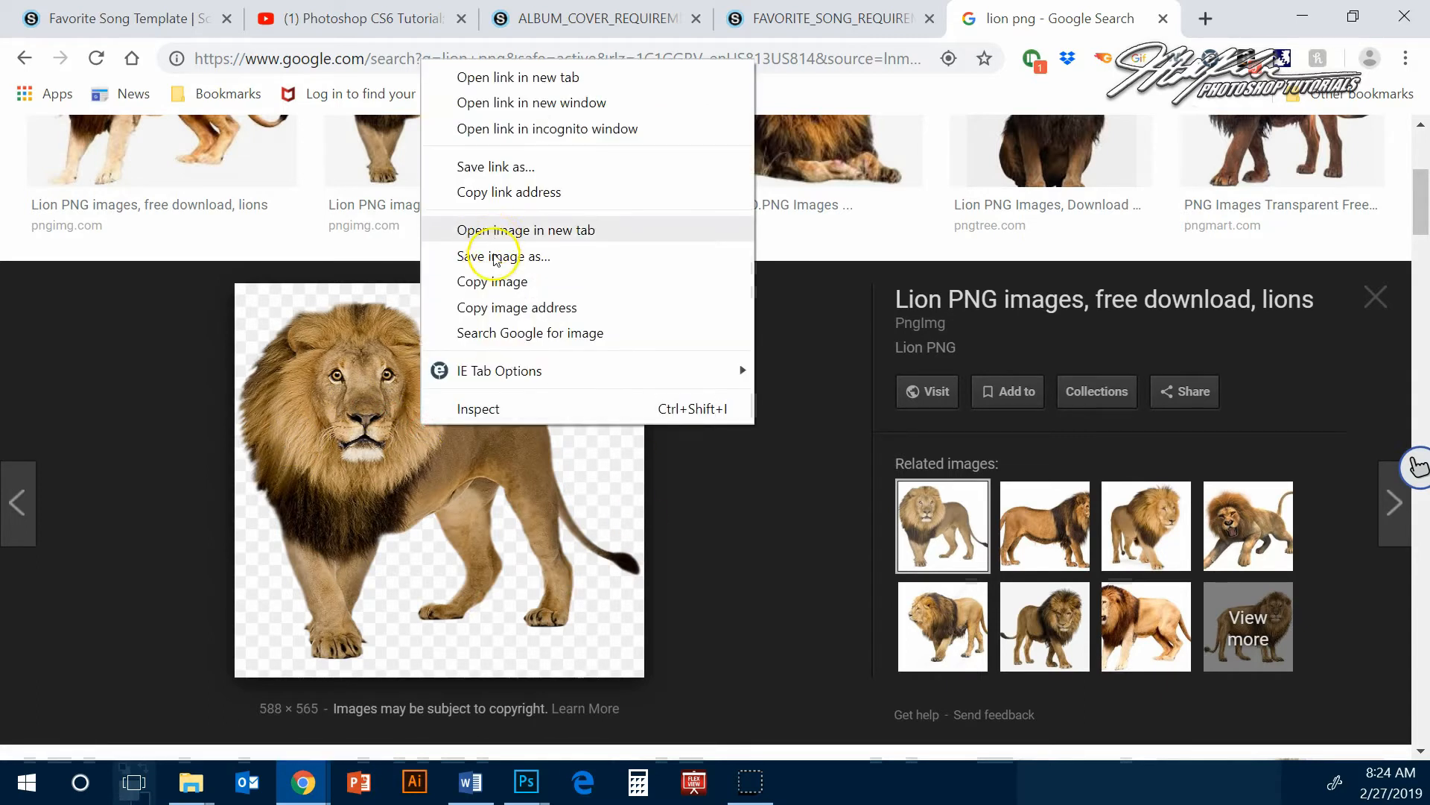
click(494, 257)
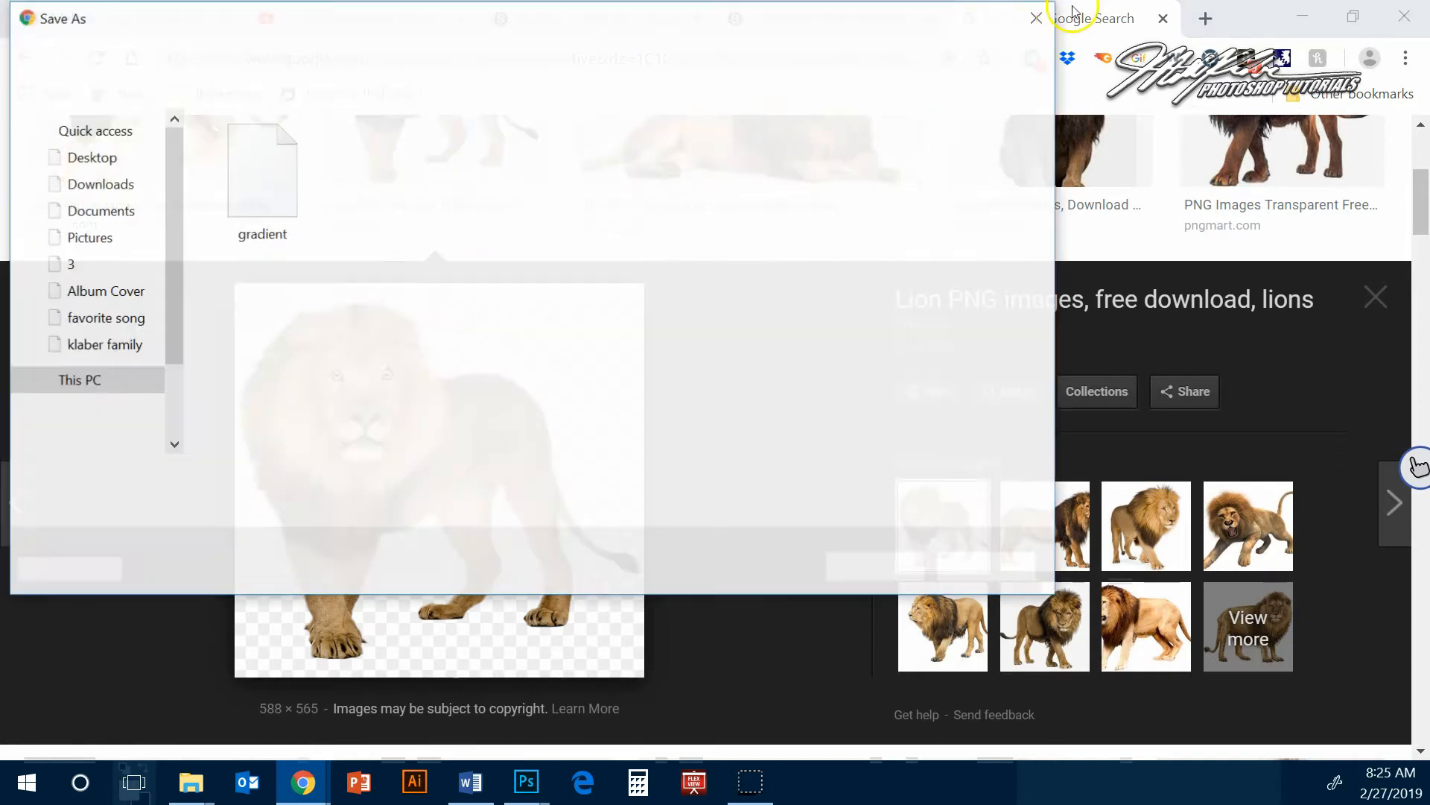
click(993, 568)
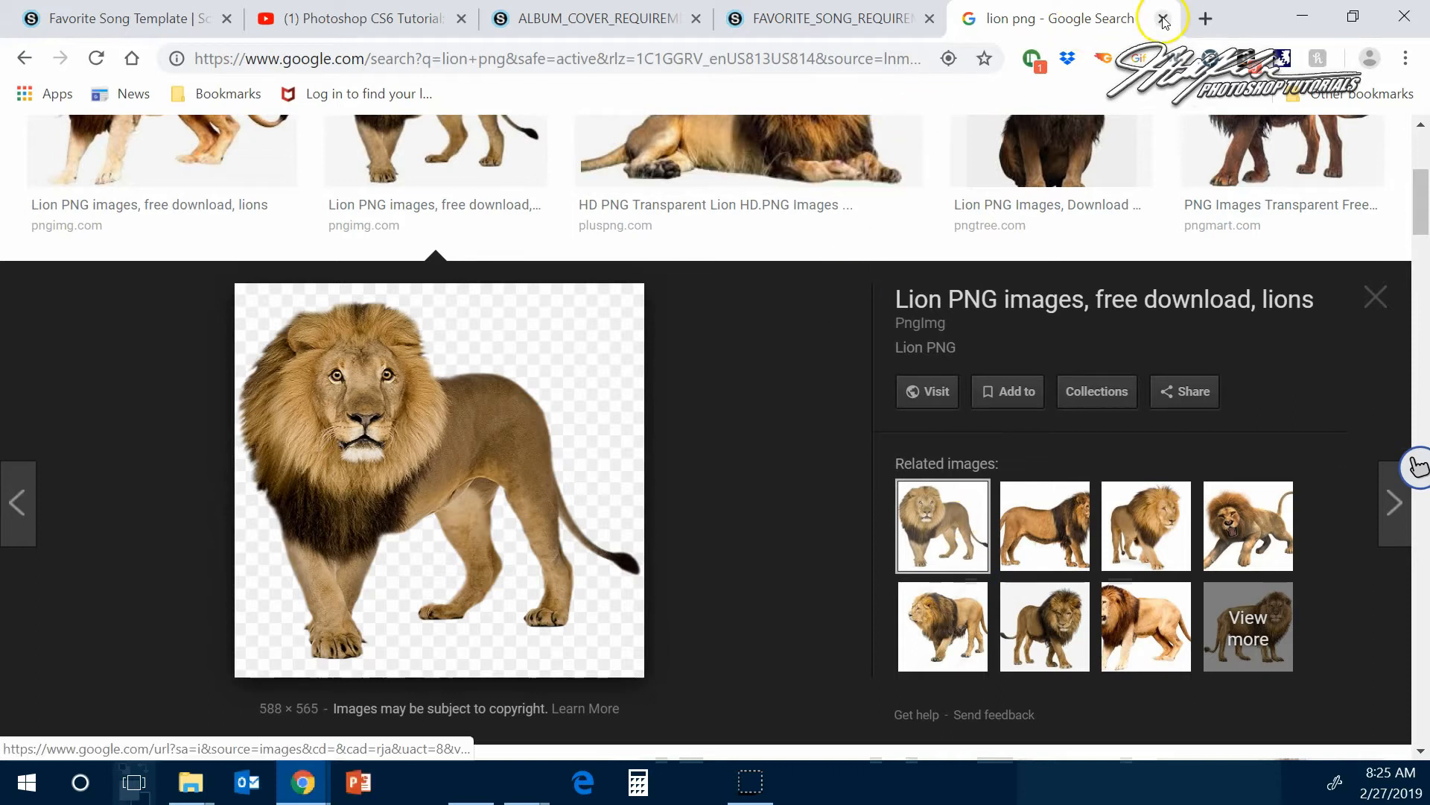
click(1301, 15)
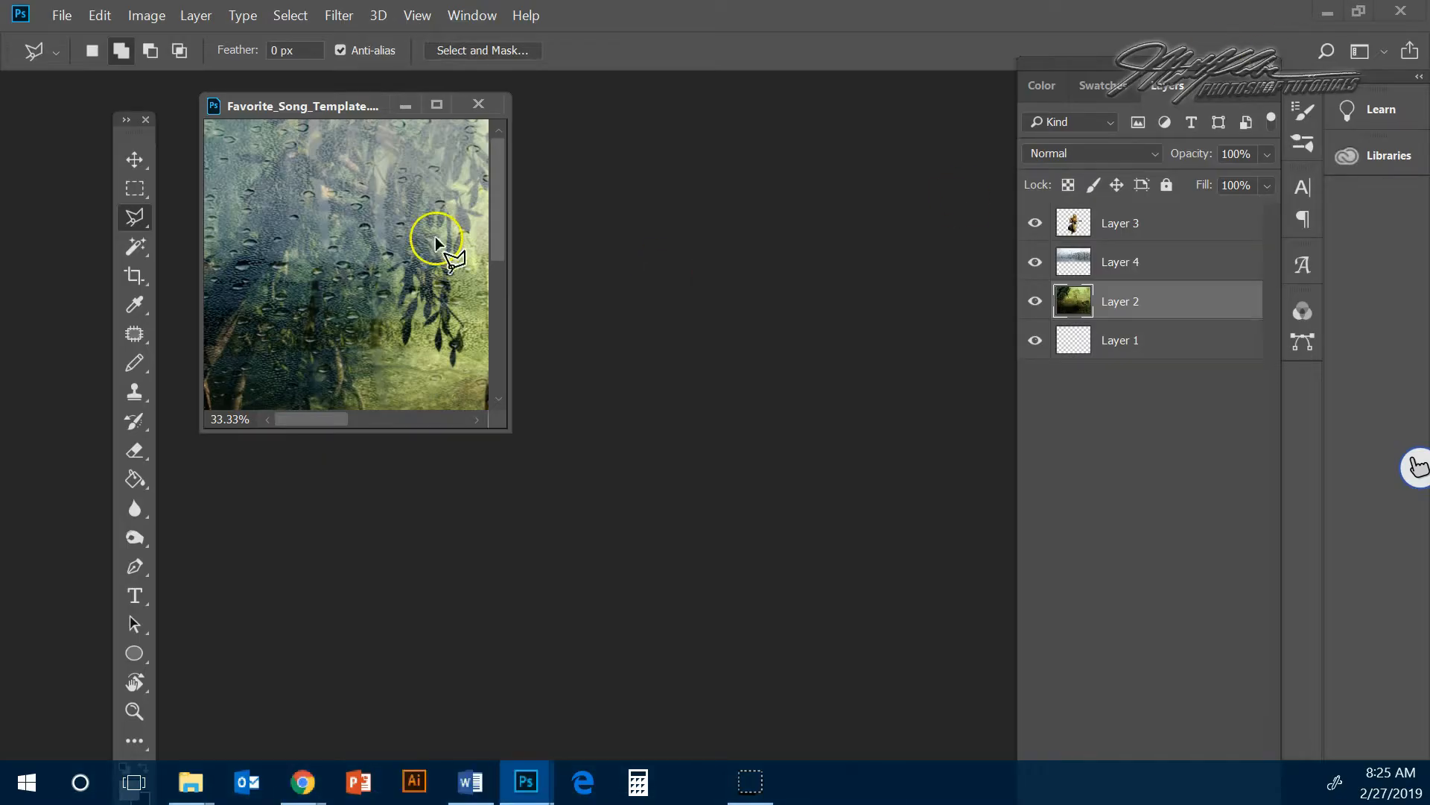
- Fit Favorite_Song_Template on screen and open lion-png-lion-png-clipart-png-image-1366 from the favorite song folder
click(419, 16)
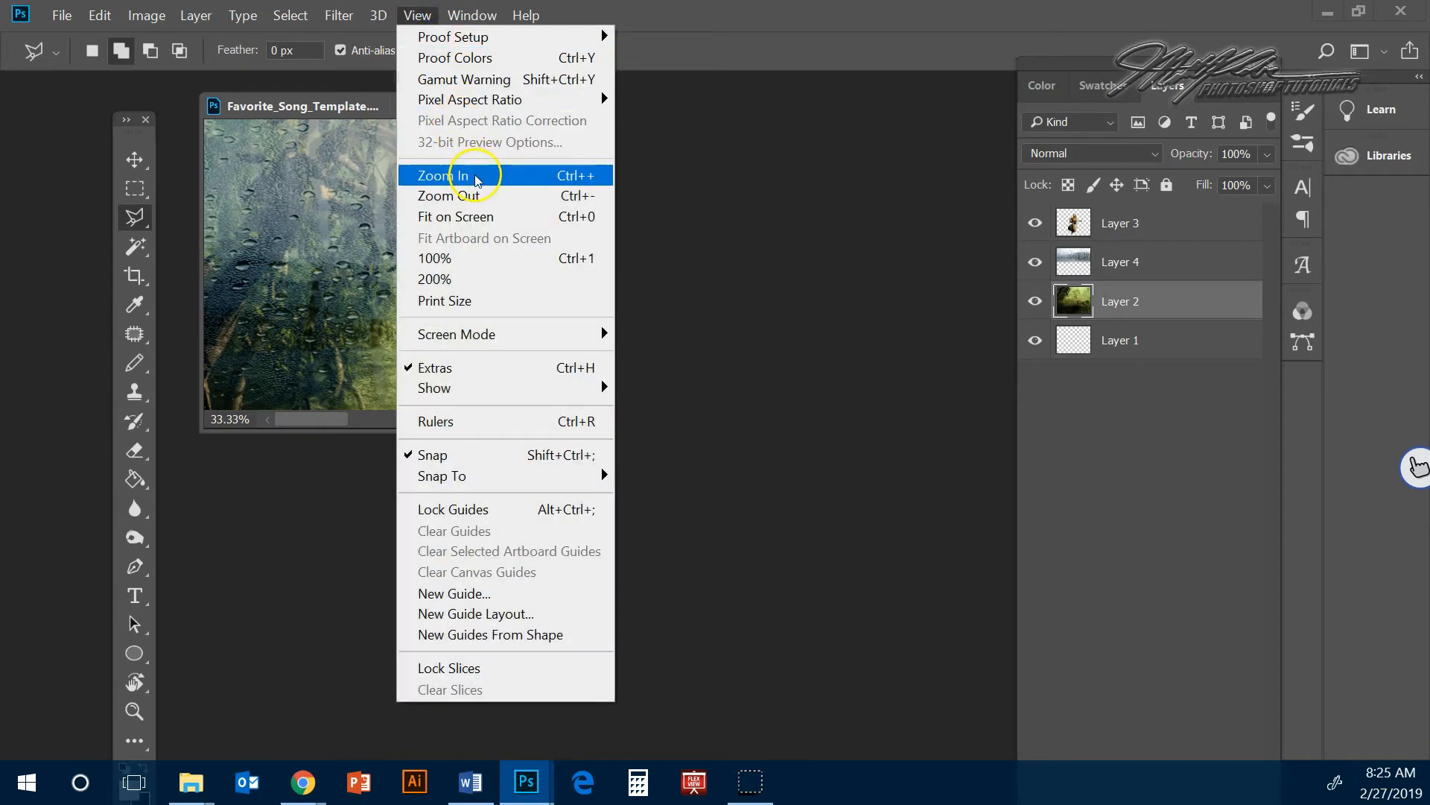
click(492, 216)
click(61, 15)
click(88, 57)
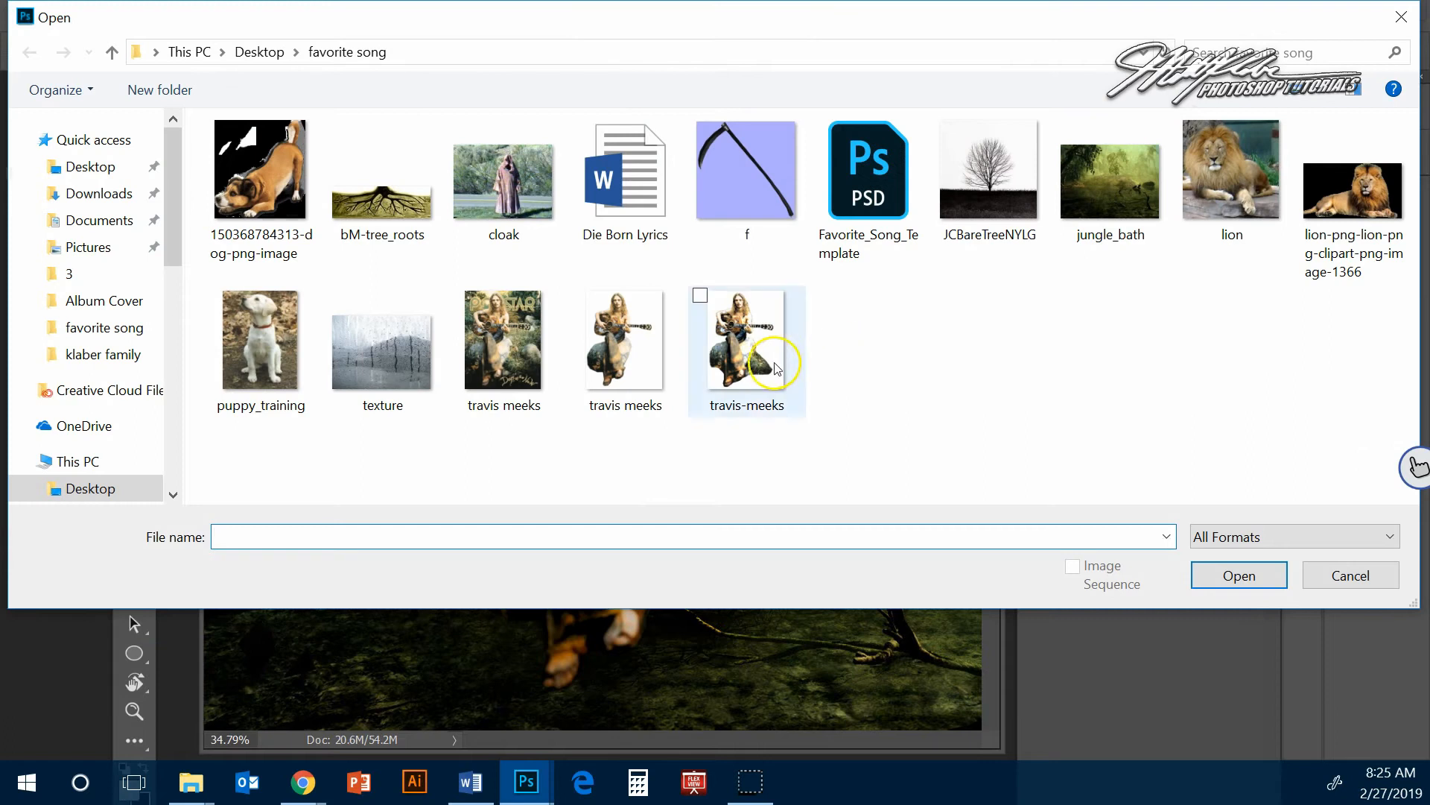
click(1366, 214)
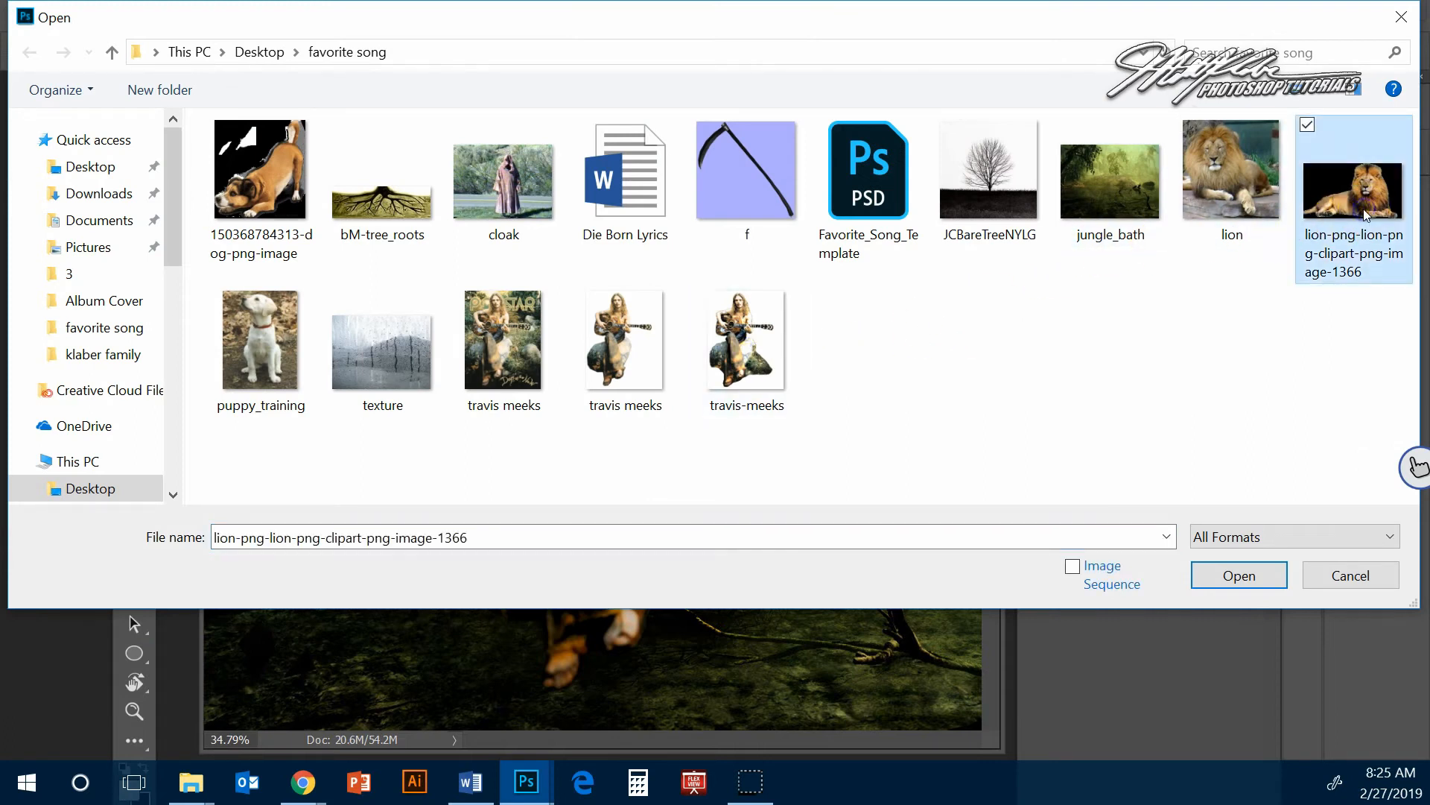
click(1240, 577)
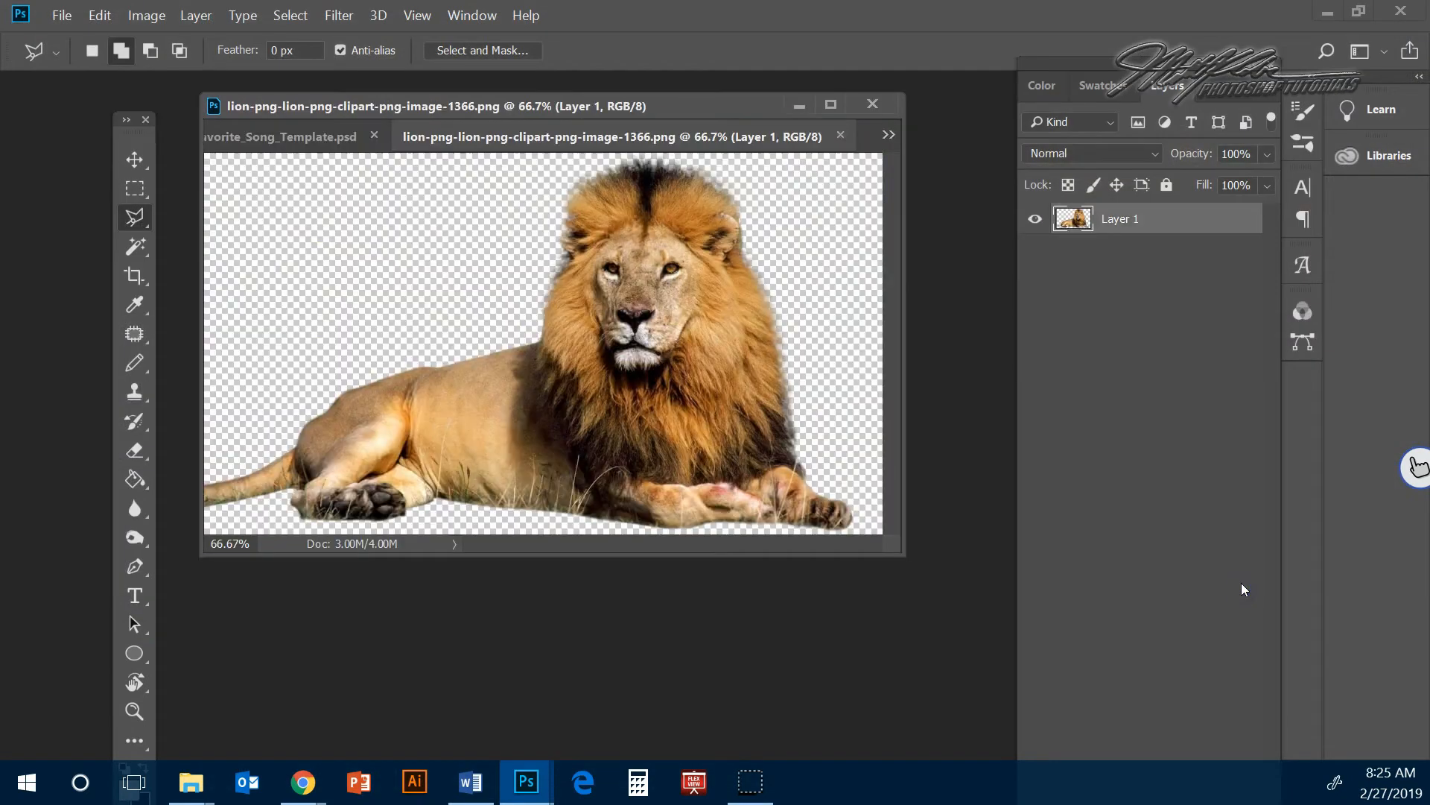
- Float the lion PNG in its own window and copy the lion into Favorite_Song_Template with the Move tool
drag(715, 136, 886, 266)
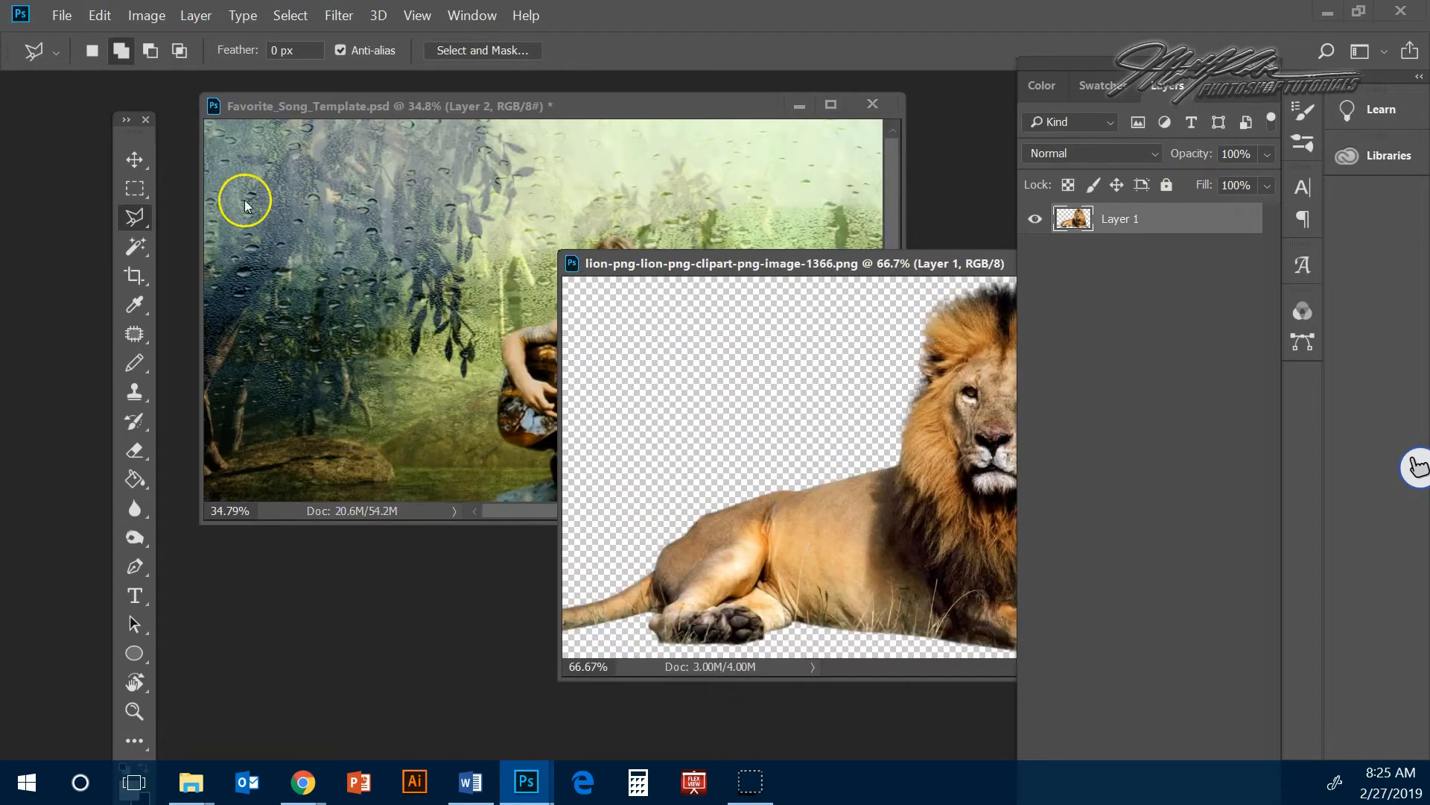
click(135, 159)
drag(982, 471, 437, 382)
click(417, 15)
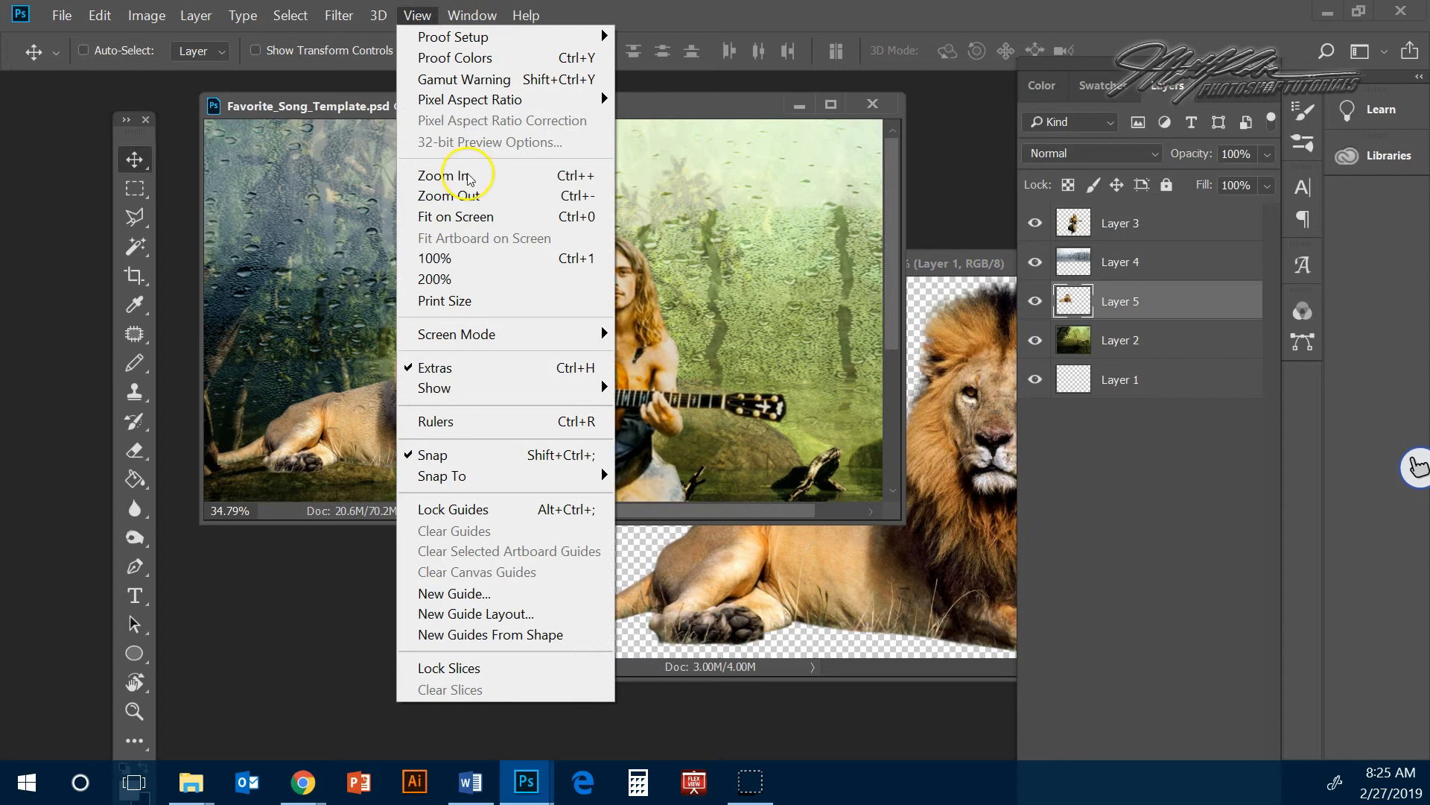
click(466, 217)
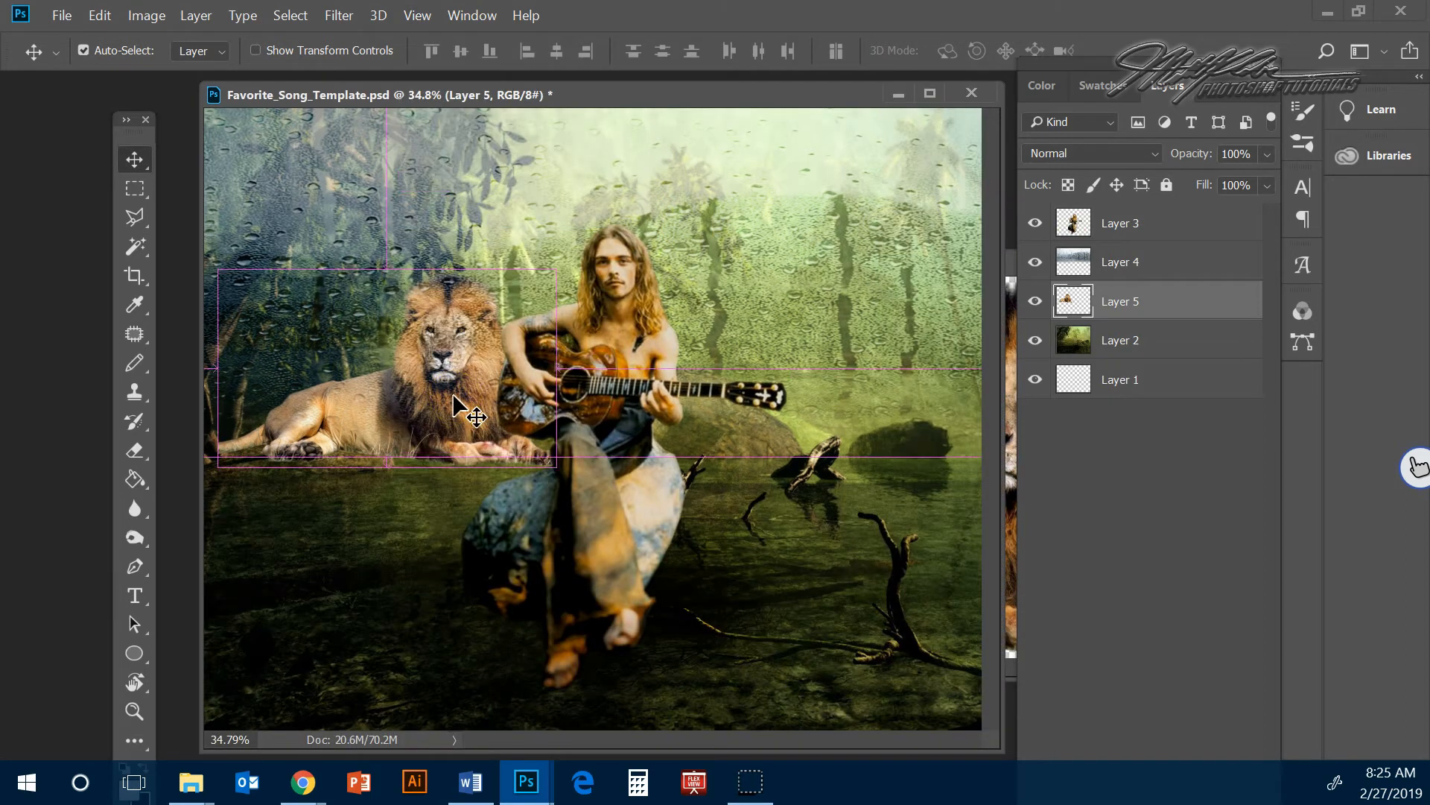
- Scale the lion down with Free Transform, place it on the rock beside the guitarist, and move its layer to the top of the stack
key(ctrl+t)
drag(556, 269, 383, 370)
mouse_move(308, 410)
mouse_down()
mouse_move(322, 406)
mouse_move(314, 394)
mouse_up()
key(Return)
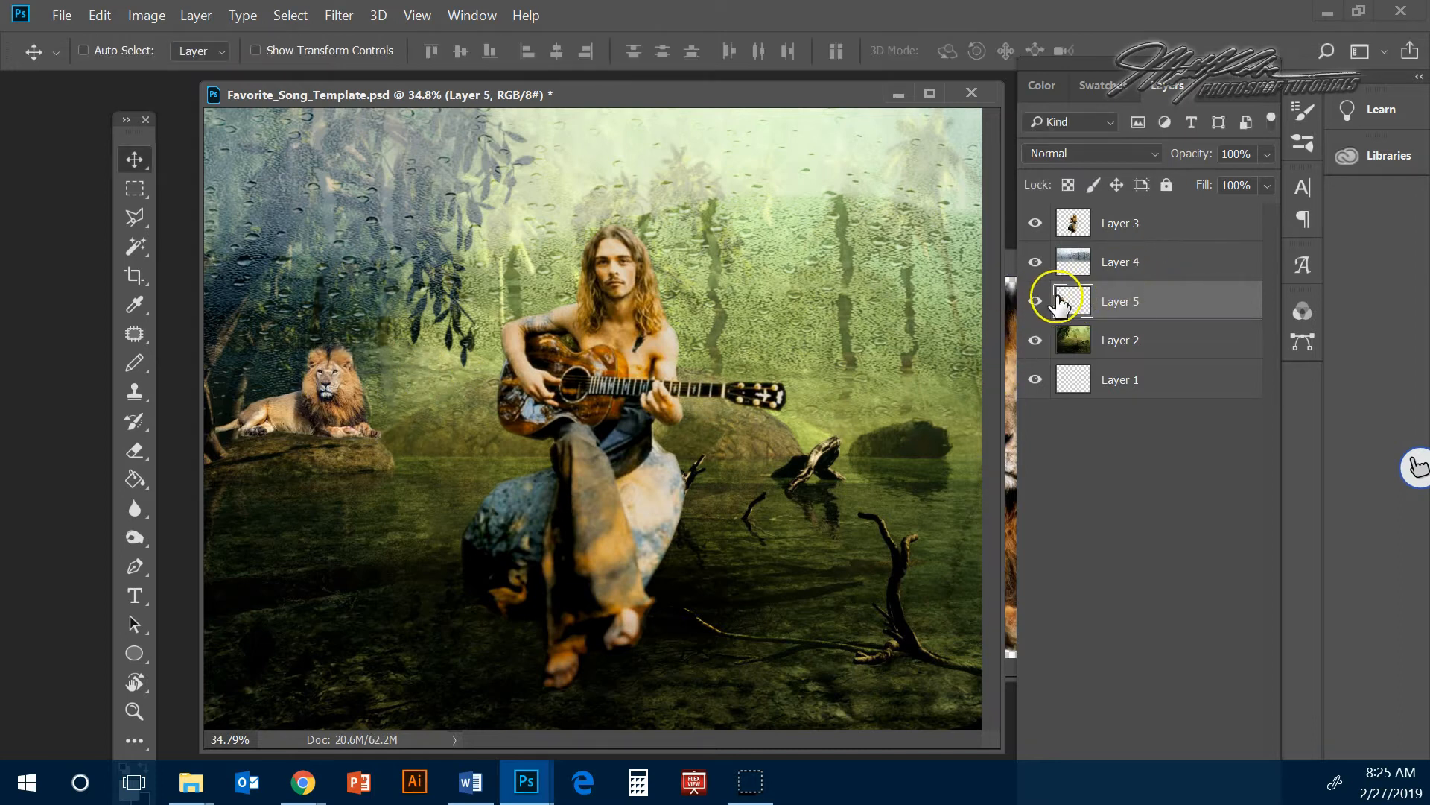
drag(1059, 302, 1167, 216)
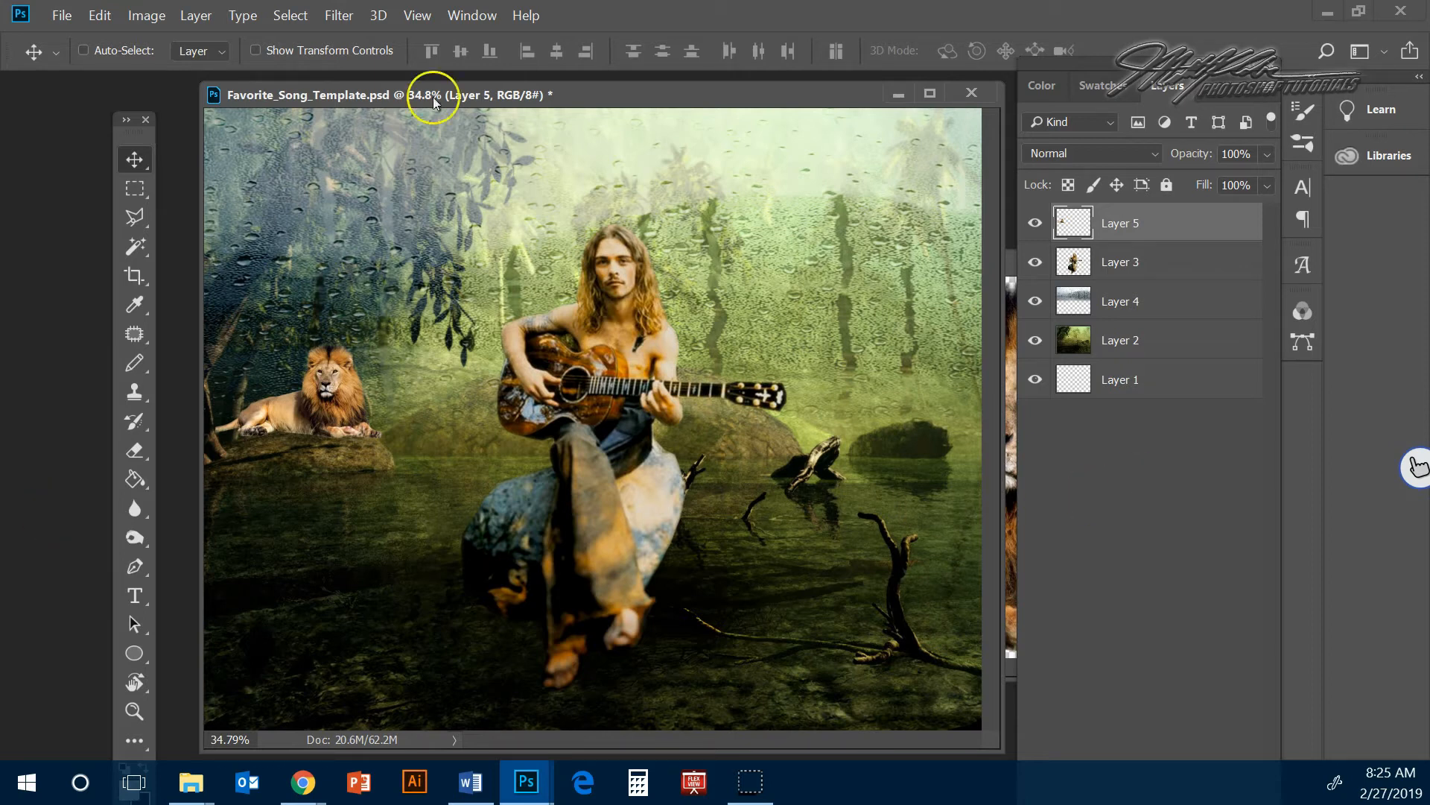
- Apply an Exposure adjustment to the lion layer, with exposure around -0.10 and fine-tuned offset and gamma correction
click(141, 16)
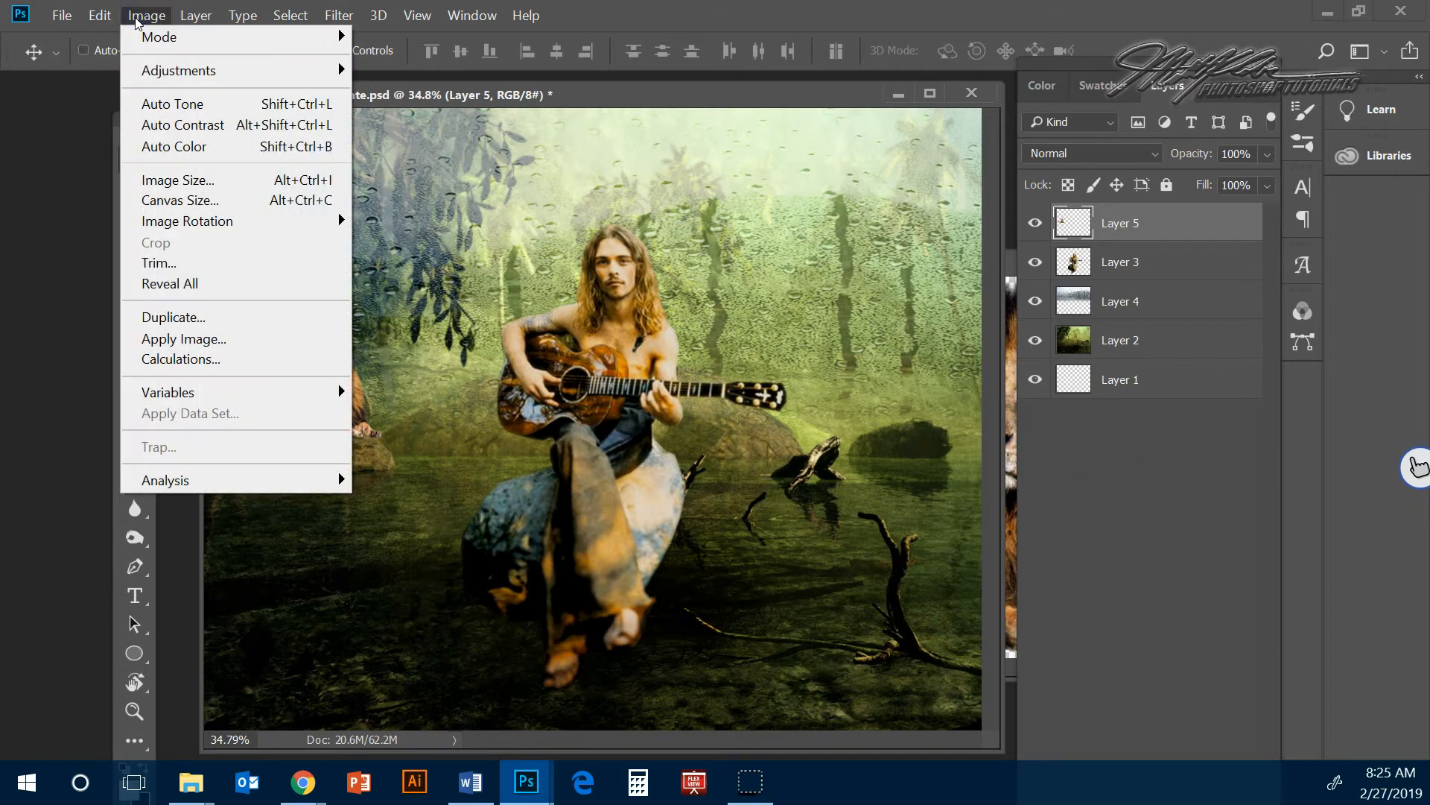
mouse_move(178, 71)
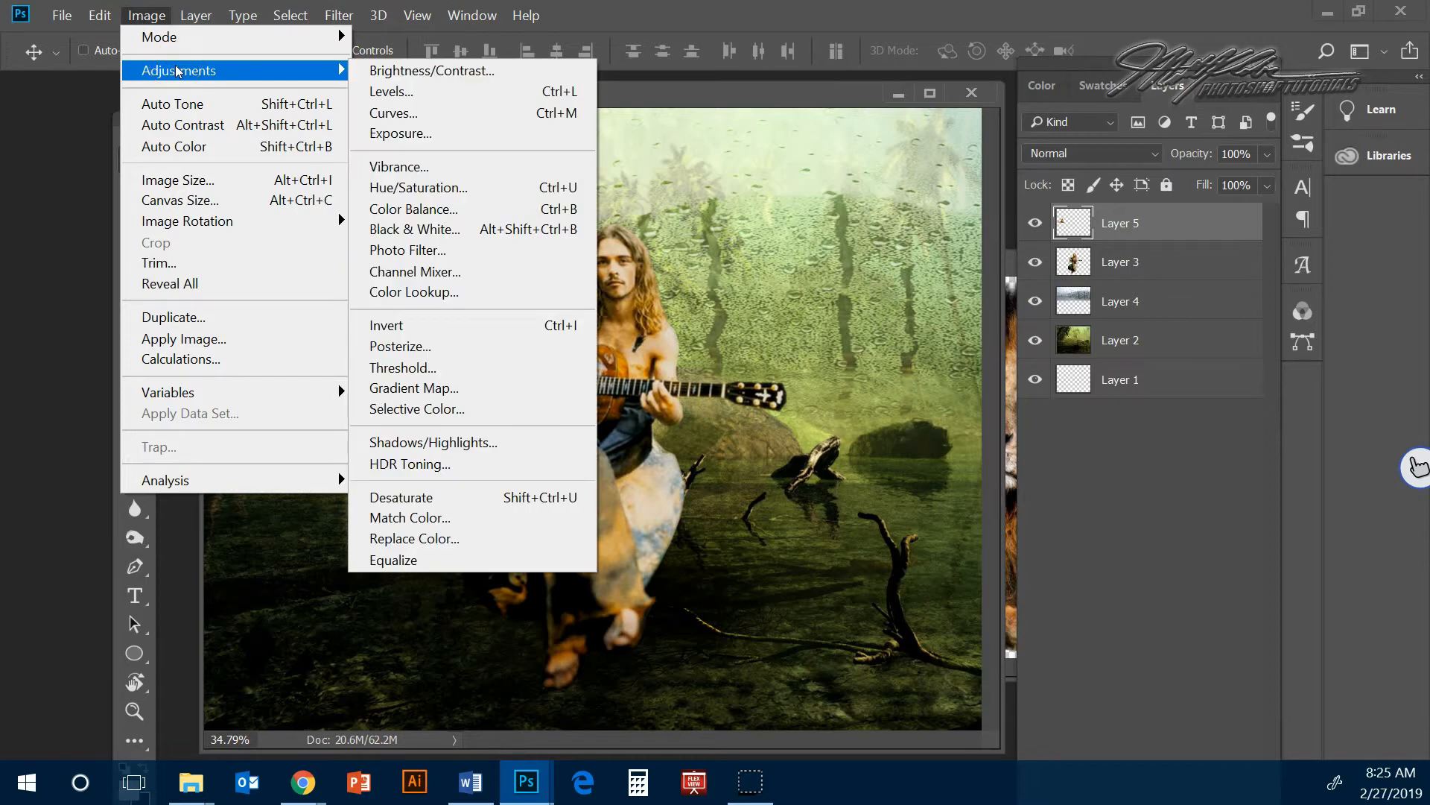
click(401, 133)
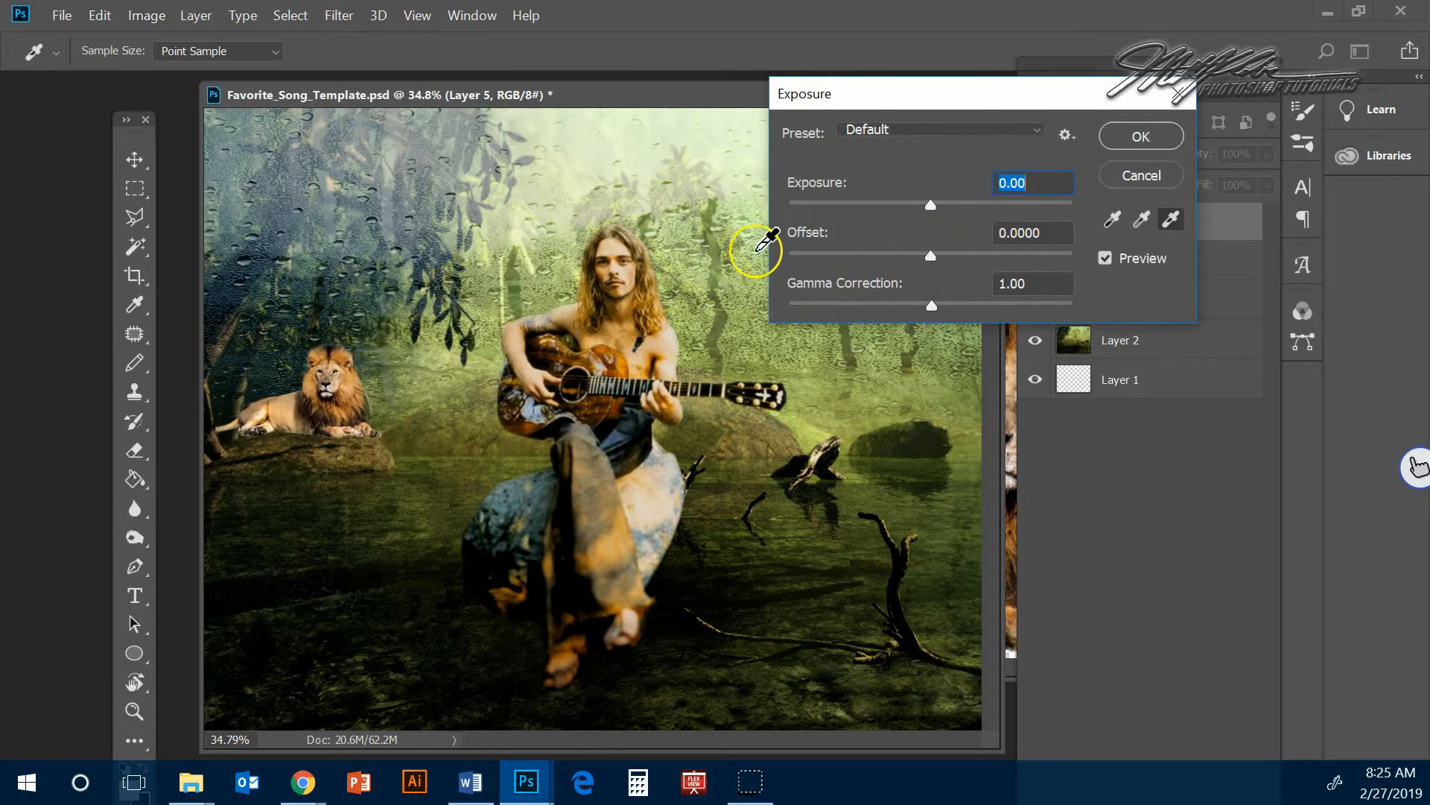
mouse_move(931, 205)
mouse_down()
mouse_move(917, 205)
mouse_move(930, 207)
mouse_up()
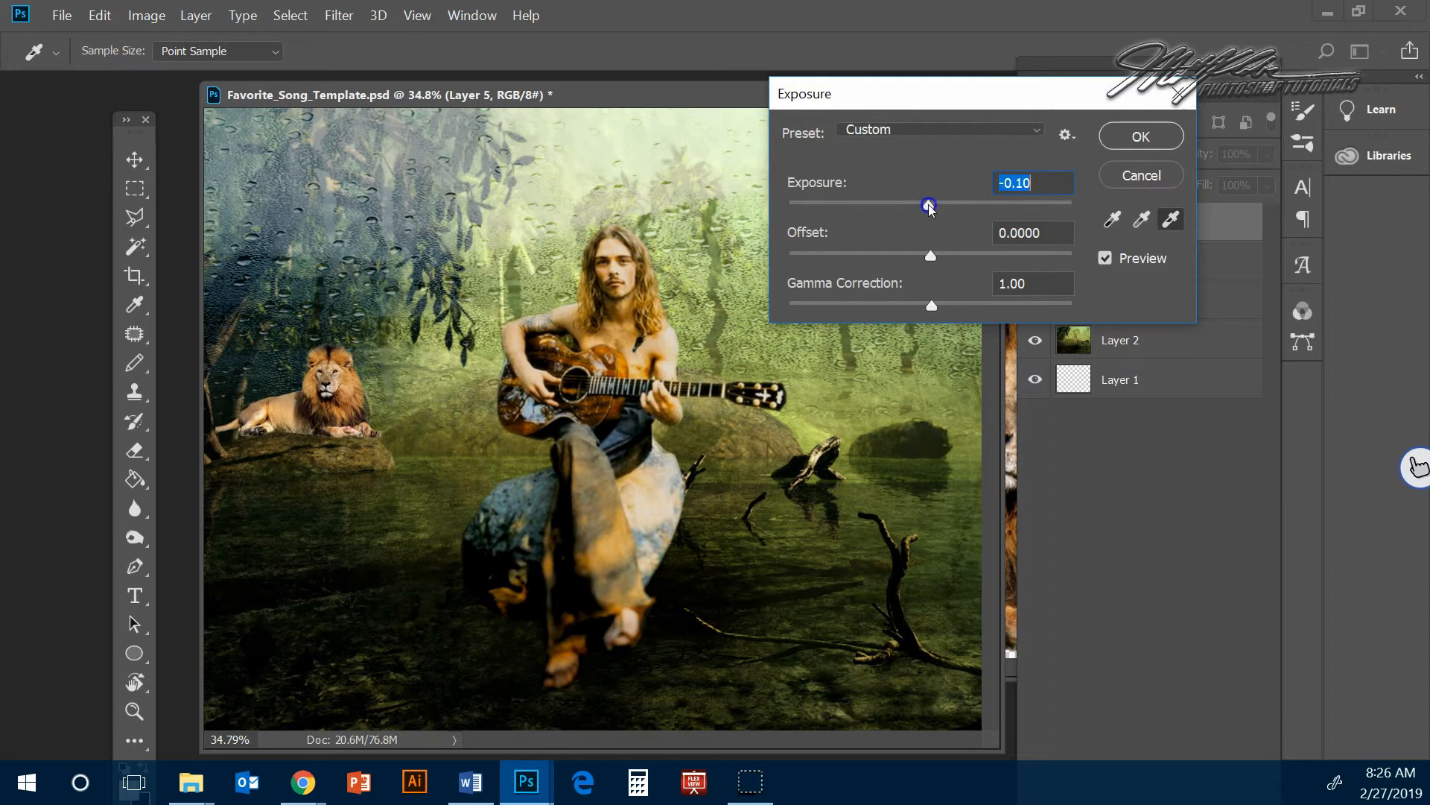
drag(932, 259, 948, 302)
click(1140, 136)
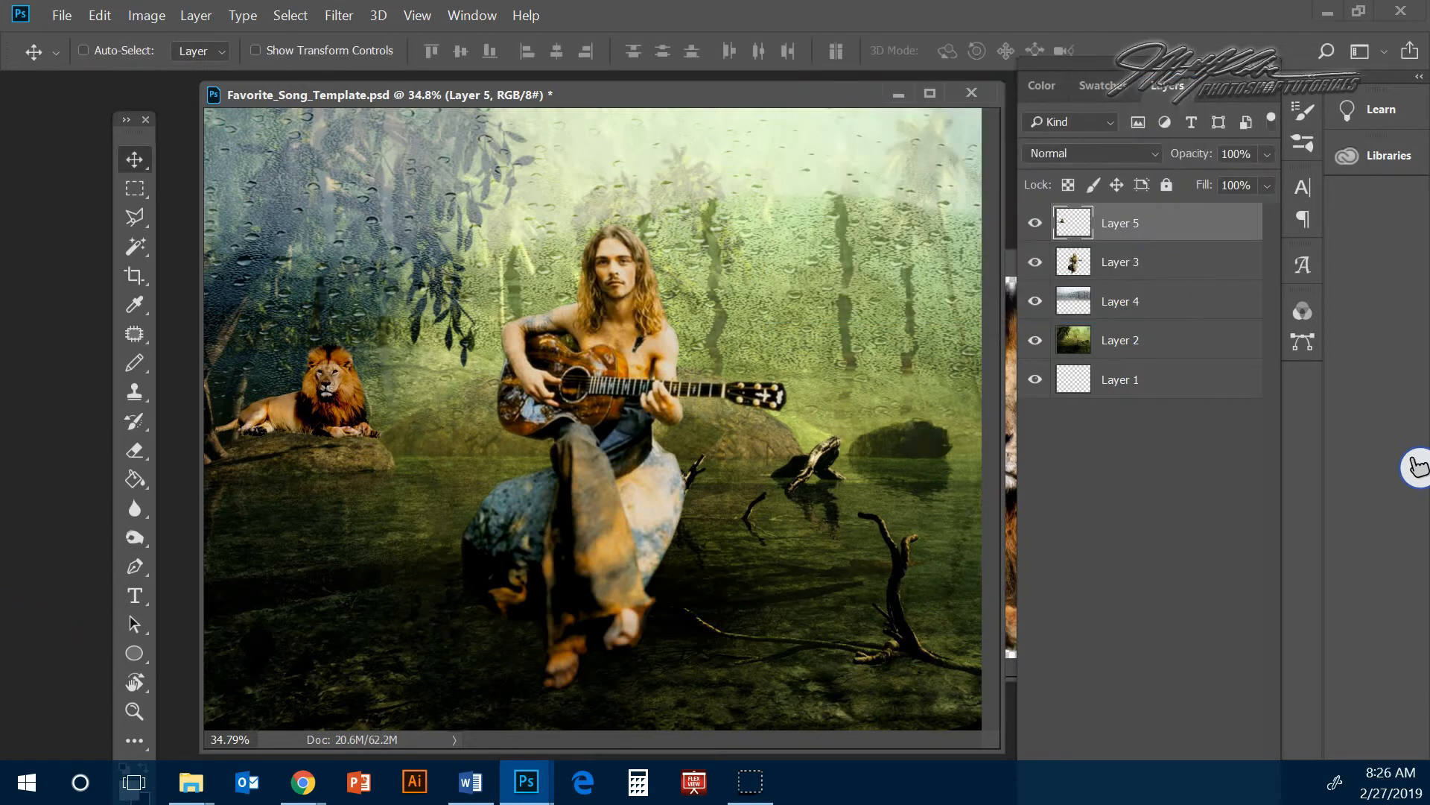
- Select the jungle background layer and set the Burn tool's brush to 99 px for work beneath the lion
click(136, 709)
drag(255, 415, 371, 494)
mouse_move(582, 741)
mouse_down()
mouse_move(540, 741)
mouse_move(617, 749)
mouse_move(569, 755)
mouse_up()
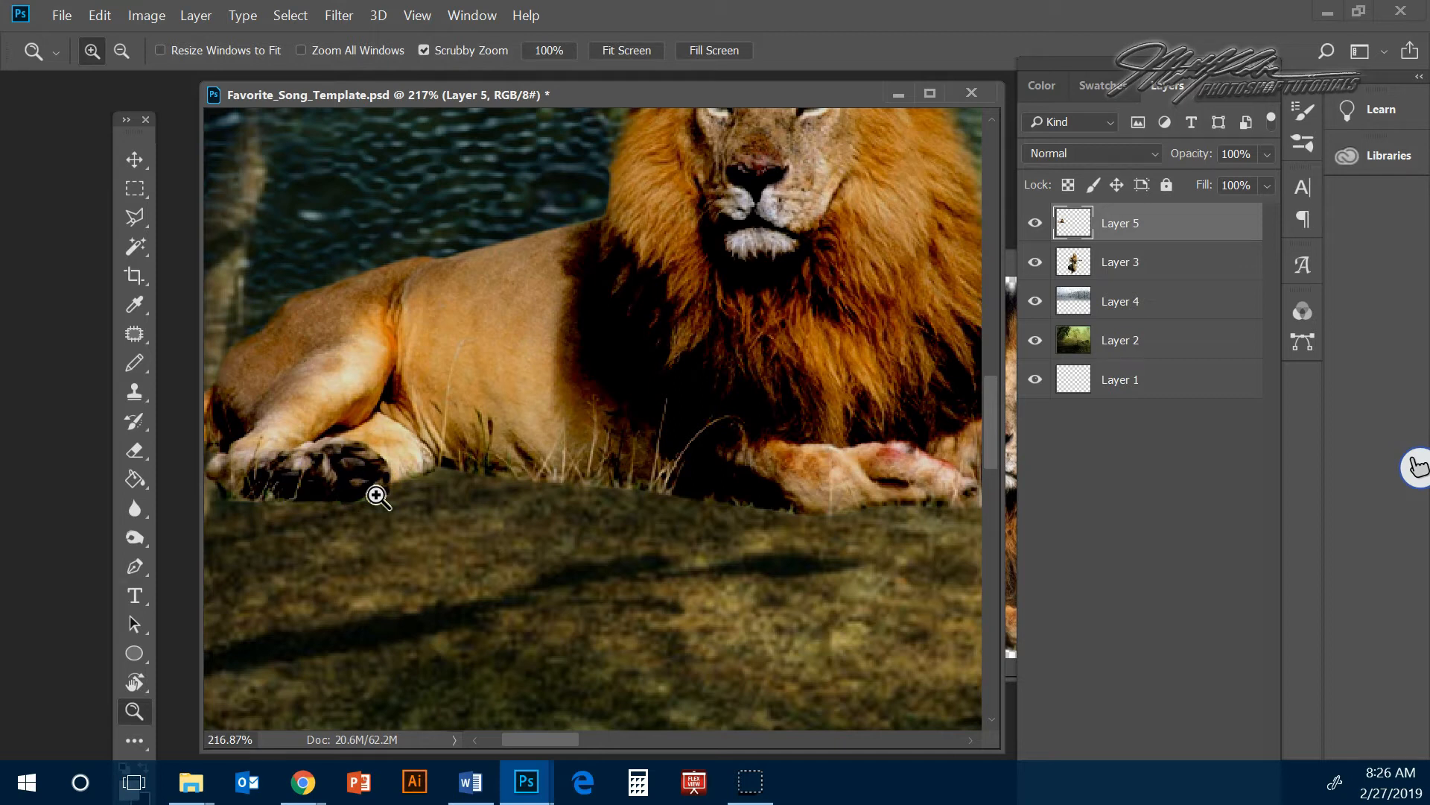
click(1168, 343)
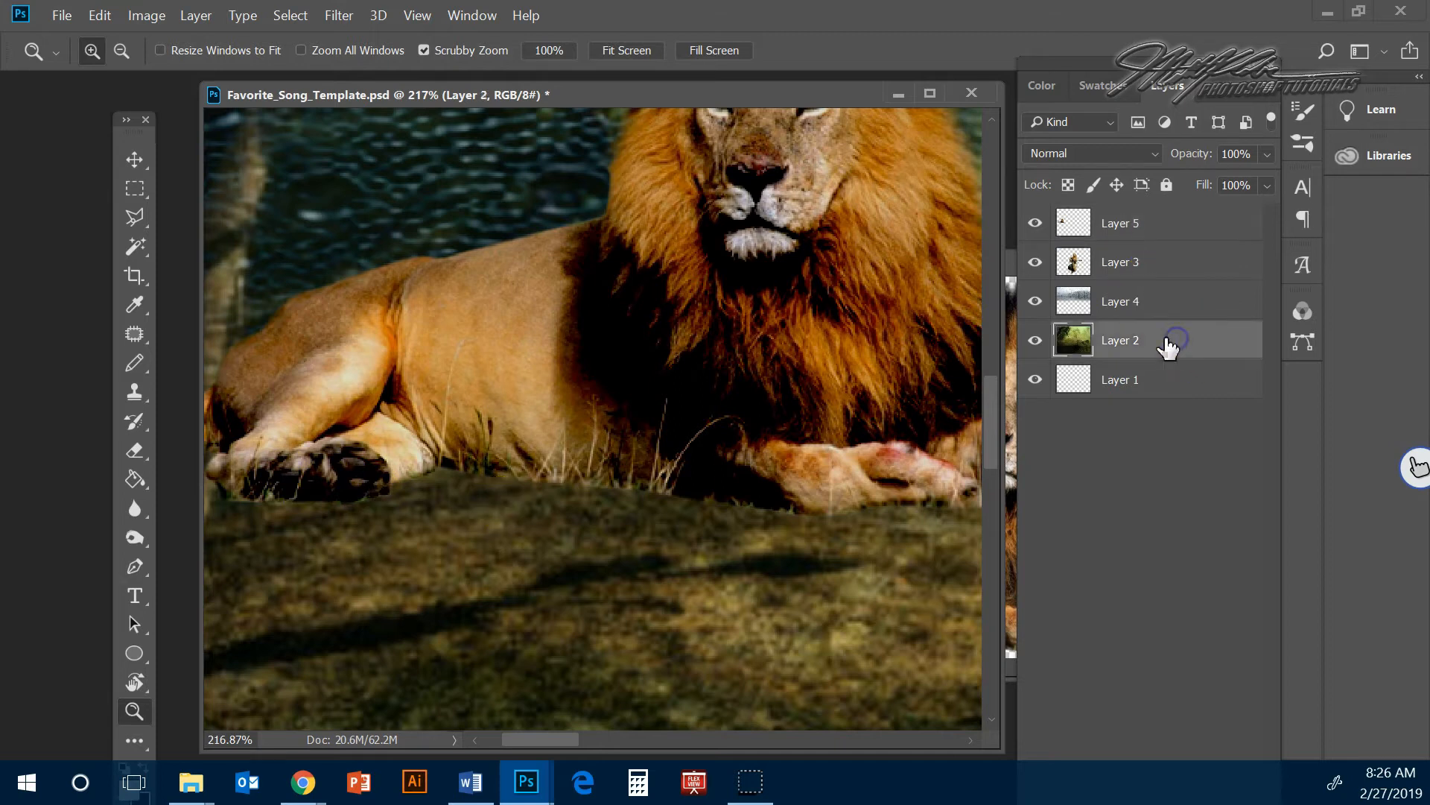
click(136, 537)
click(117, 56)
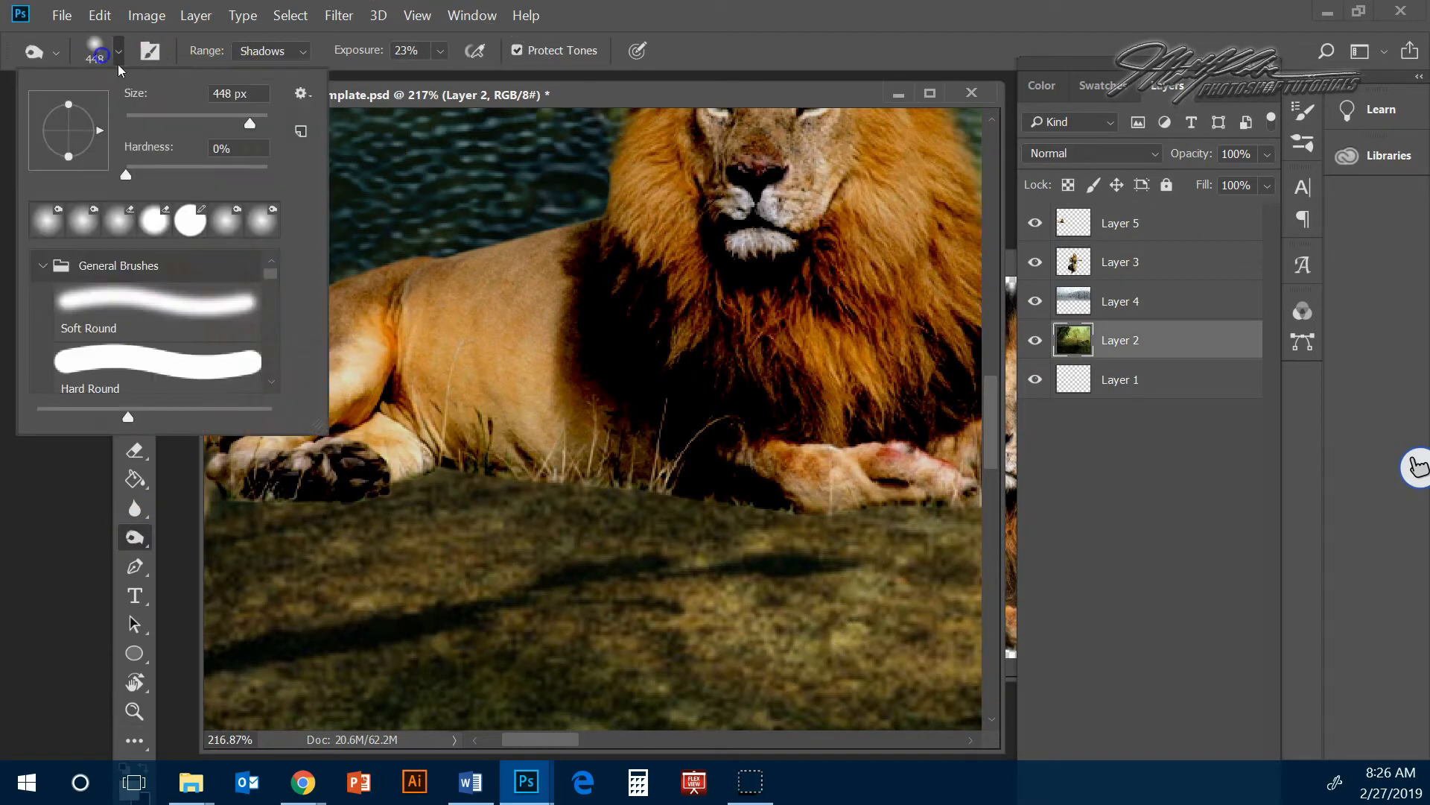
click(195, 117)
- Burn a shadow along the rock beneath the lion's body and paws at 23% exposure with the Shadows range
mouse_move(539, 495)
mouse_down()
mouse_move(941, 500)
mouse_move(897, 514)
mouse_up()
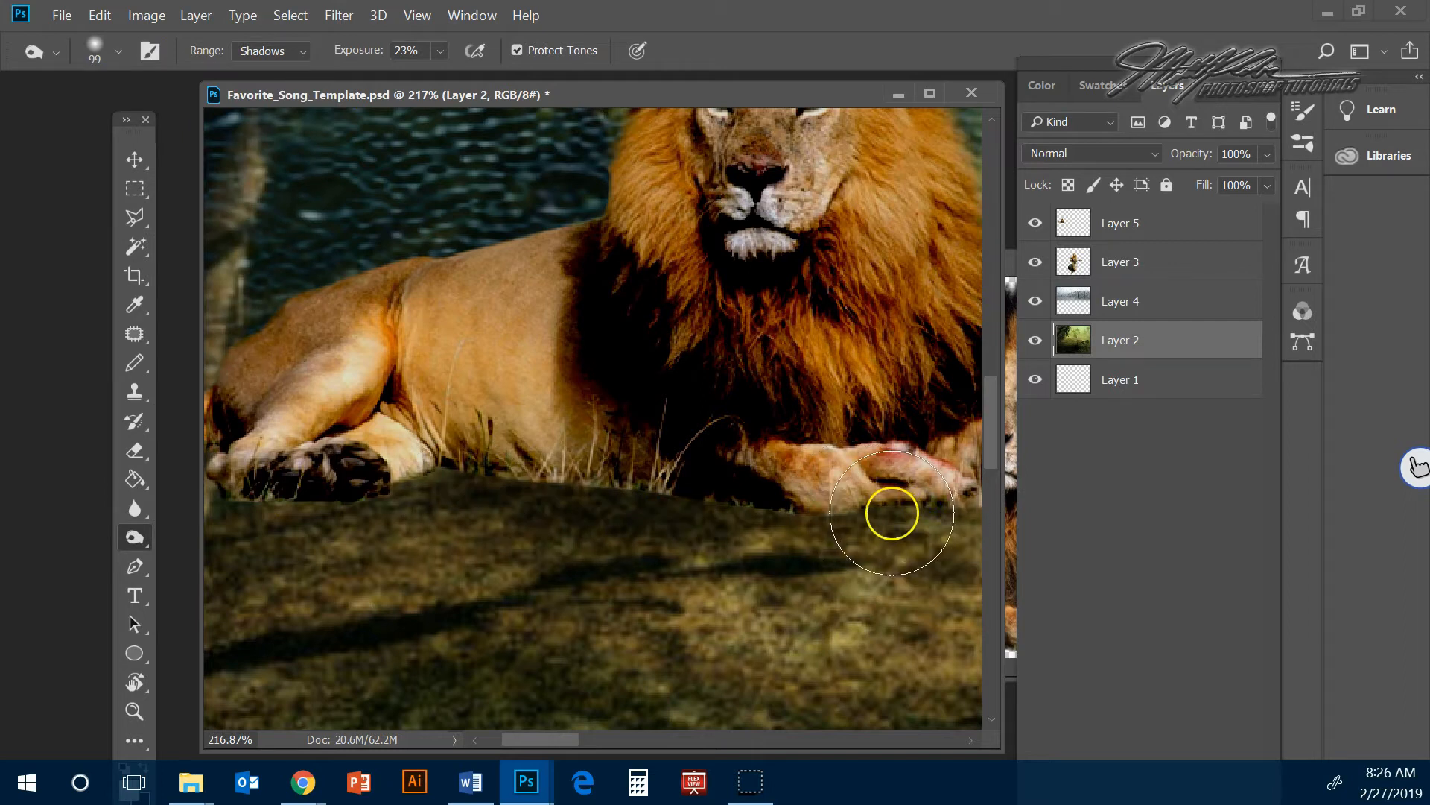
mouse_move(770, 488)
mouse_down()
mouse_move(452, 497)
mouse_move(816, 509)
mouse_up()
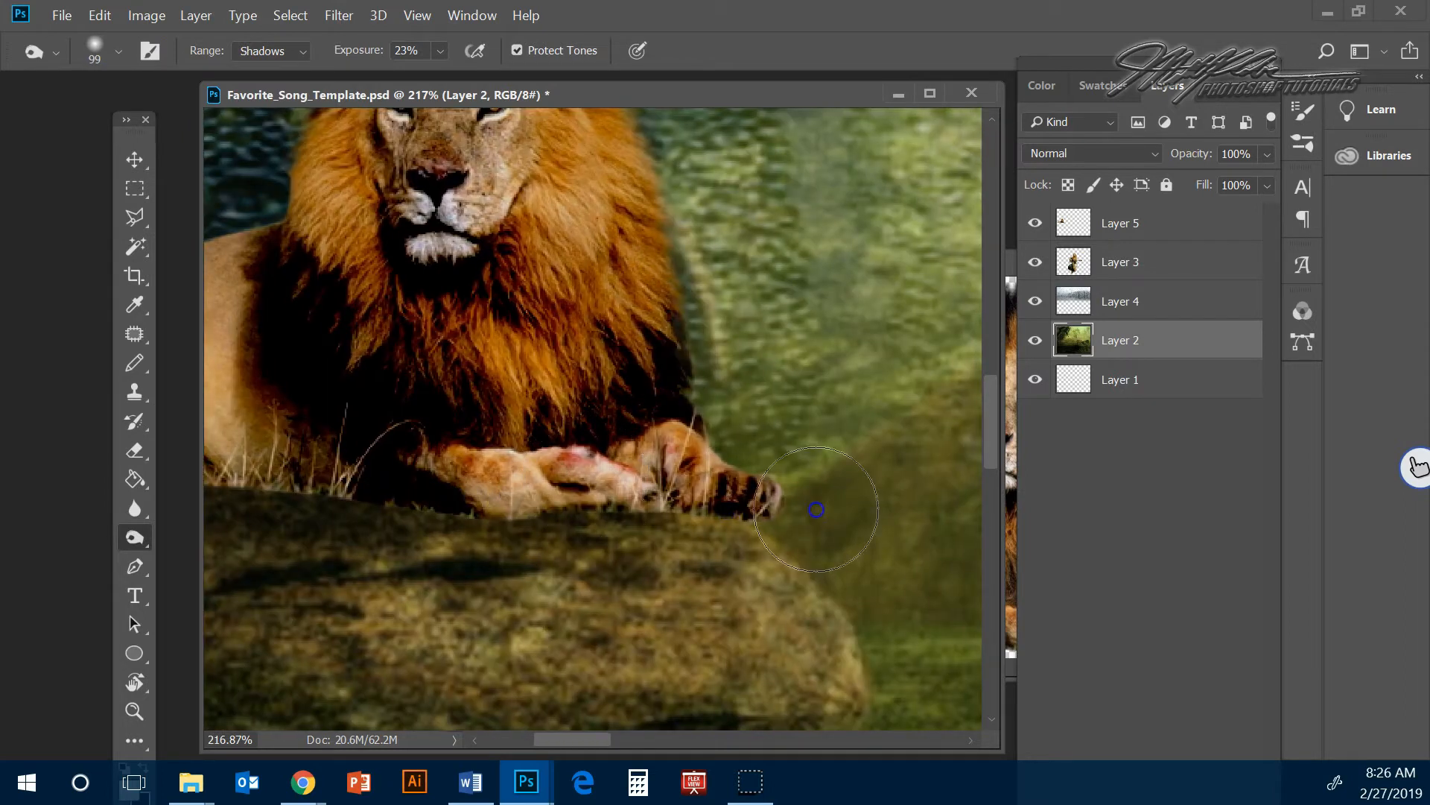
mouse_move(527, 543)
mouse_down()
mouse_move(648, 517)
mouse_move(406, 549)
mouse_move(573, 534)
mouse_up()
mouse_move(684, 508)
mouse_down()
mouse_move(816, 509)
mouse_move(594, 459)
mouse_move(728, 479)
mouse_move(731, 458)
mouse_move(833, 483)
mouse_move(881, 447)
mouse_up()
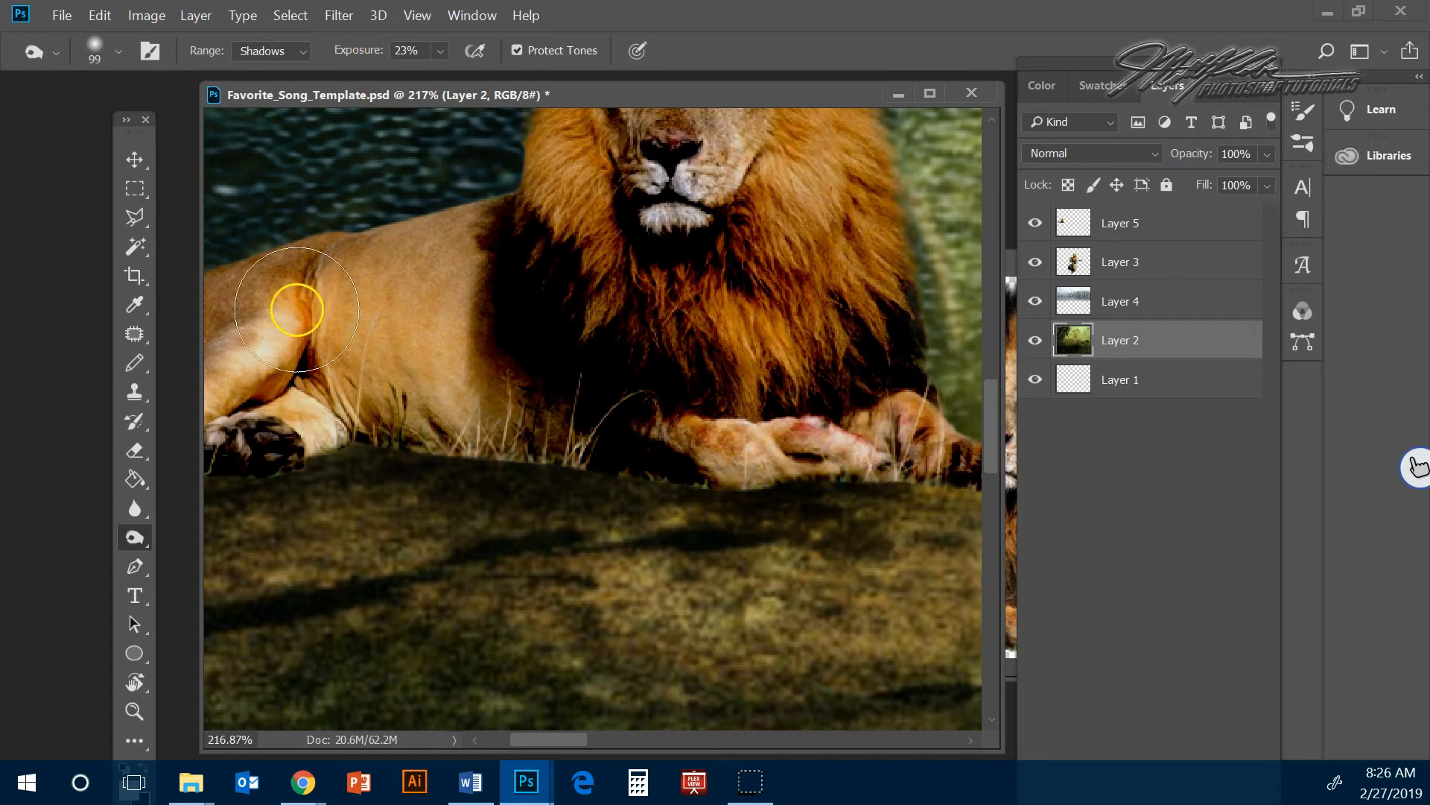
click(418, 15)
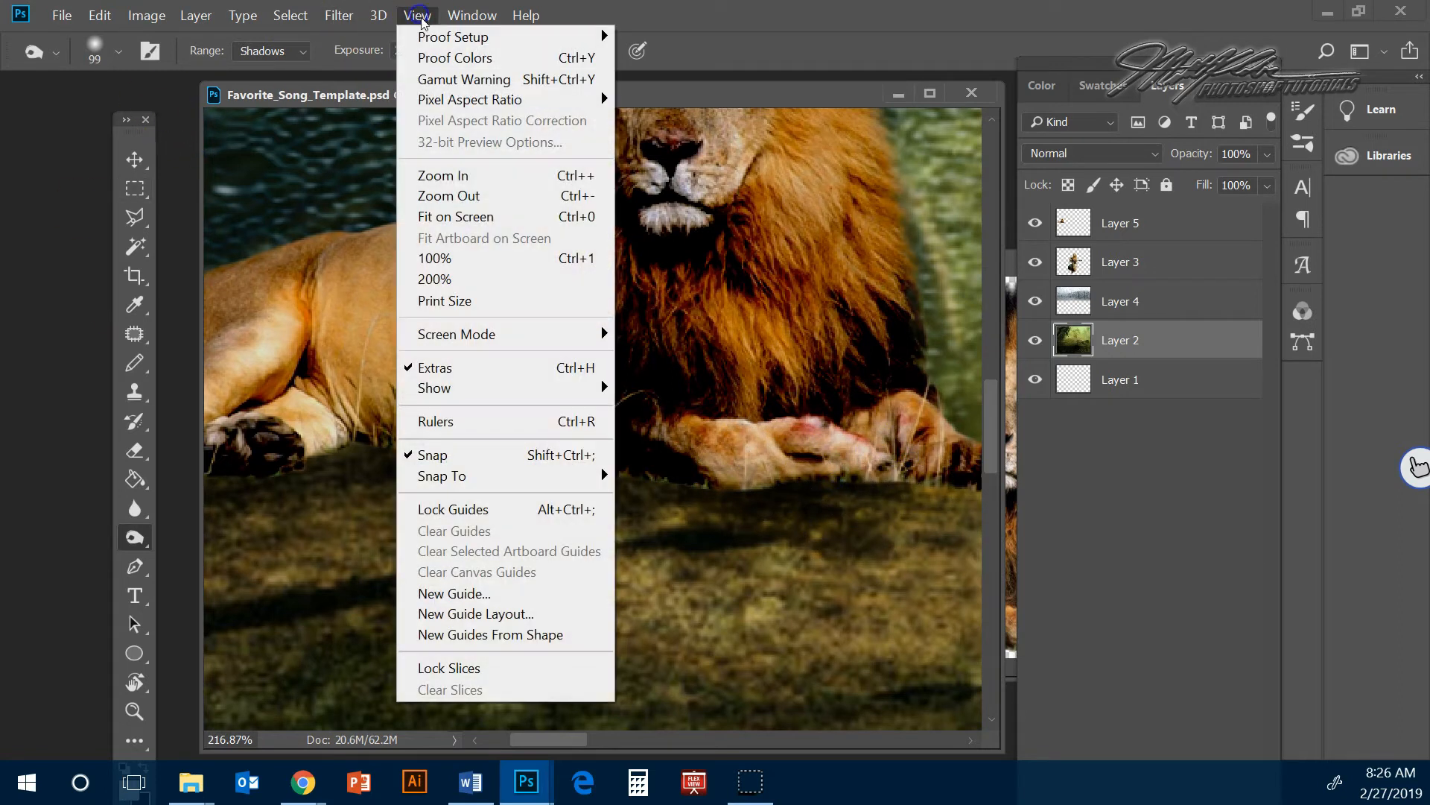
click(506, 215)
mouse_move(470, 417)
mouse_down()
mouse_move(393, 531)
mouse_move(319, 519)
mouse_move(333, 457)
mouse_move(350, 458)
mouse_move(264, 472)
mouse_move(303, 458)
mouse_move(252, 488)
mouse_move(267, 508)
mouse_move(329, 521)
mouse_move(315, 537)
mouse_move(364, 512)
mouse_move(262, 531)
mouse_move(376, 501)
mouse_move(371, 474)
mouse_move(199, 537)
mouse_move(267, 382)
mouse_up()
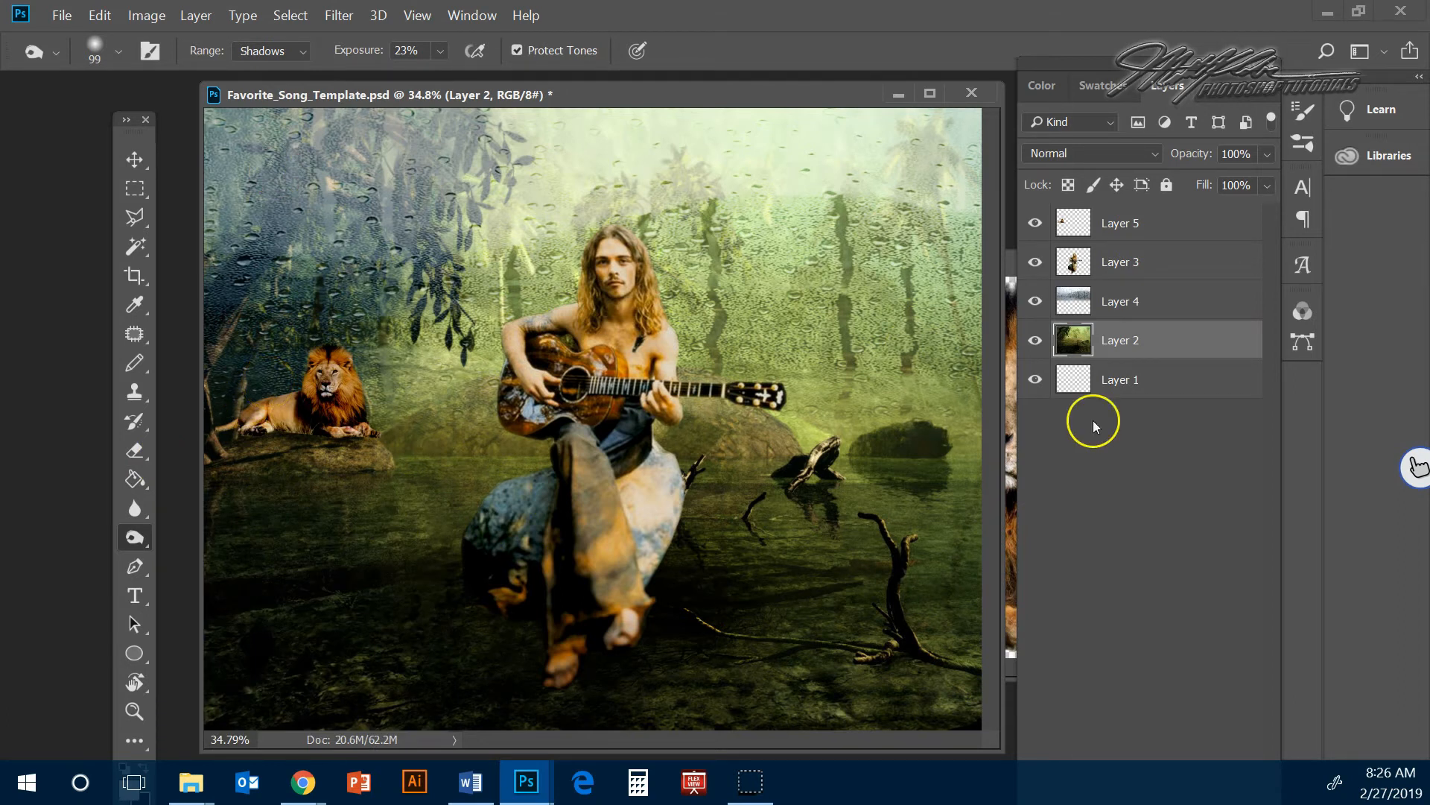
- Rename the lion's layer "lion" and duplicate it in the same document as "lion copy"
click(1133, 225)
double_click(1124, 225)
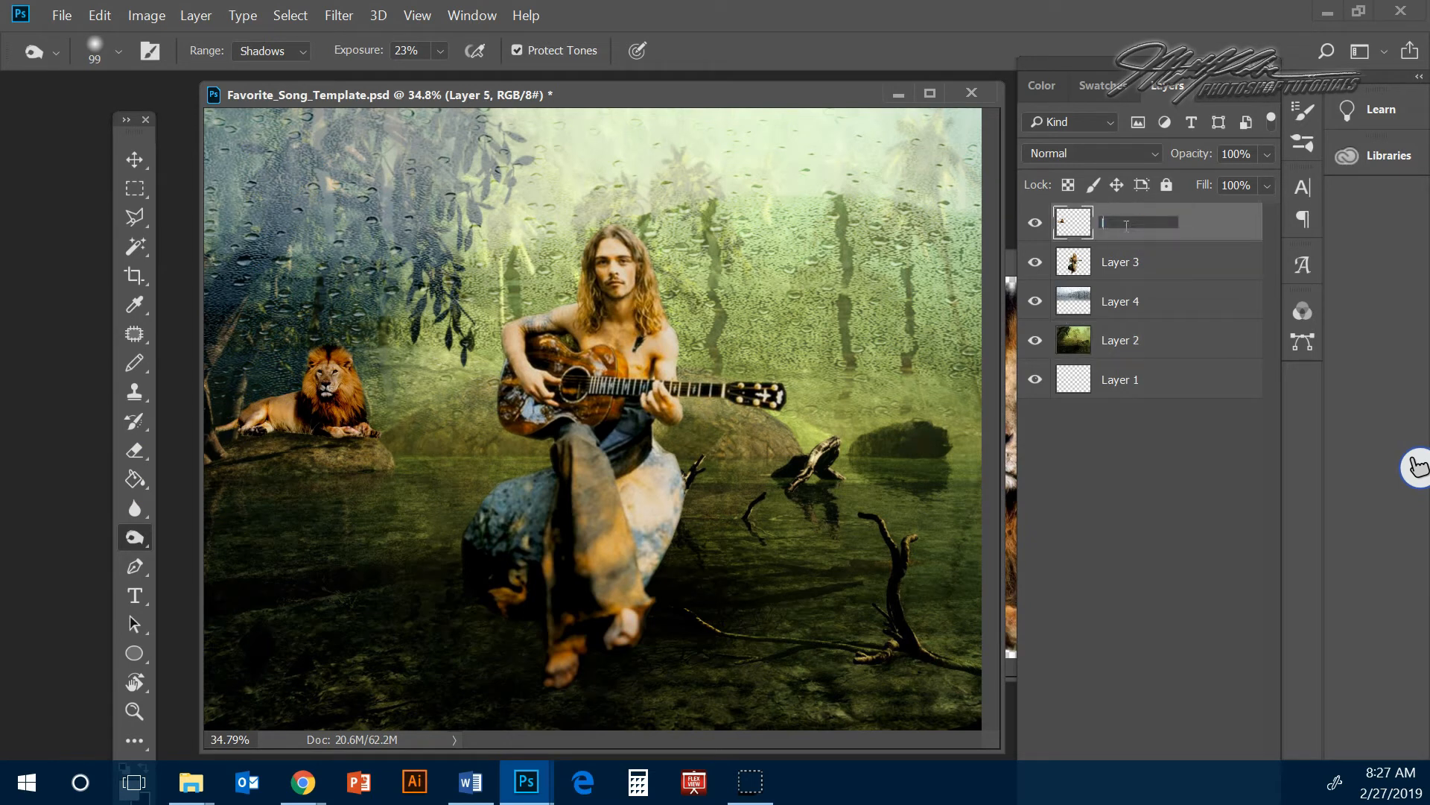
click(1226, 220)
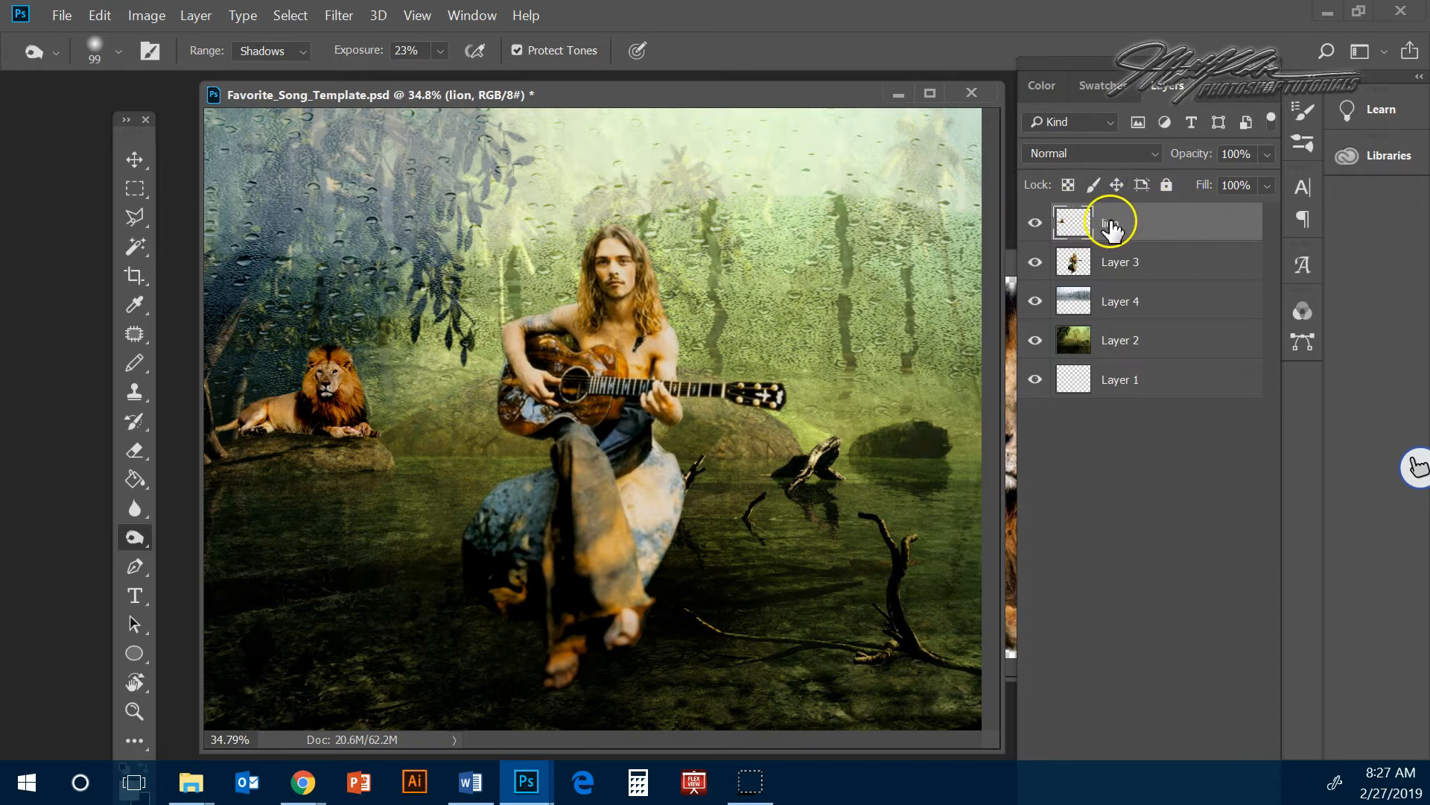
right_click(1138, 225)
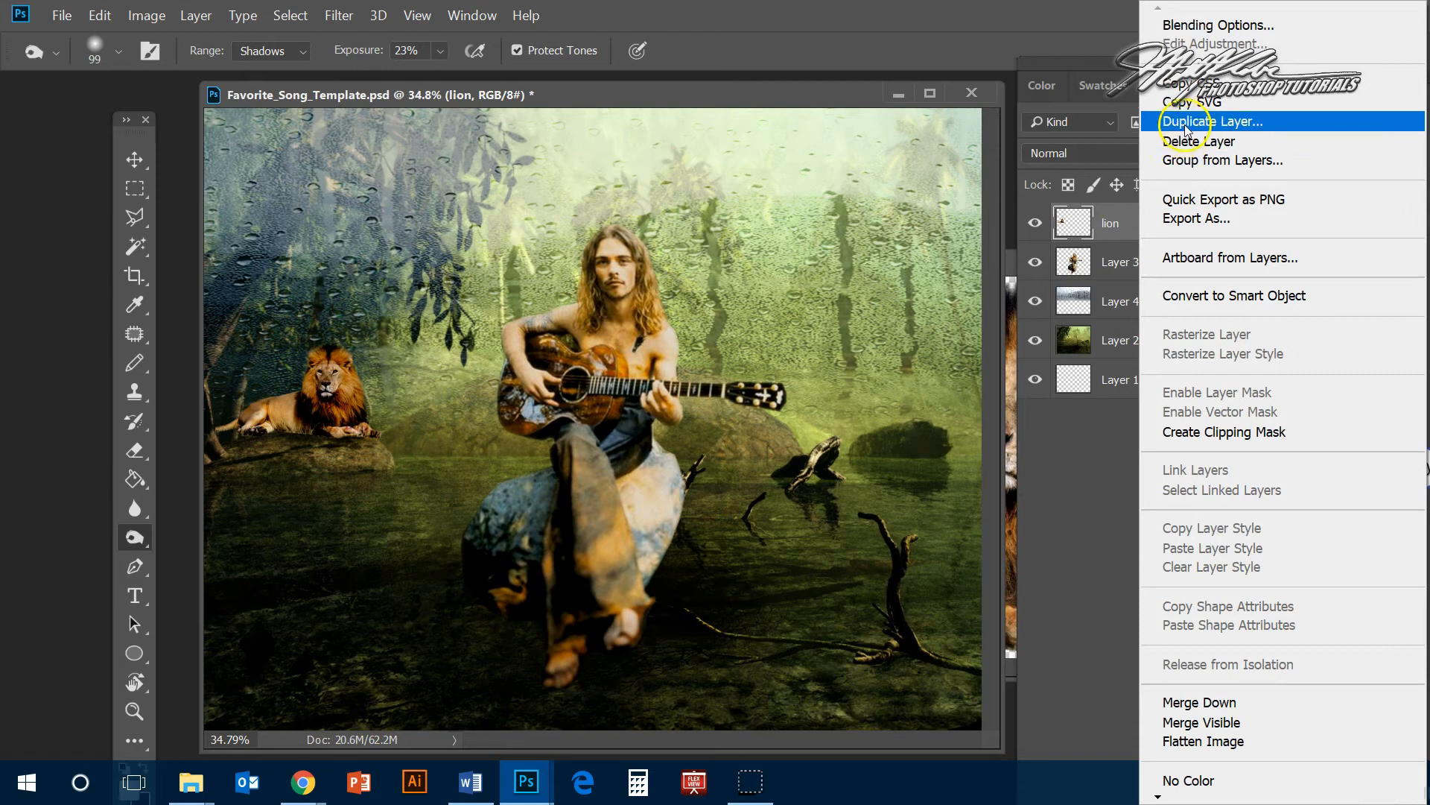
key(Escape)
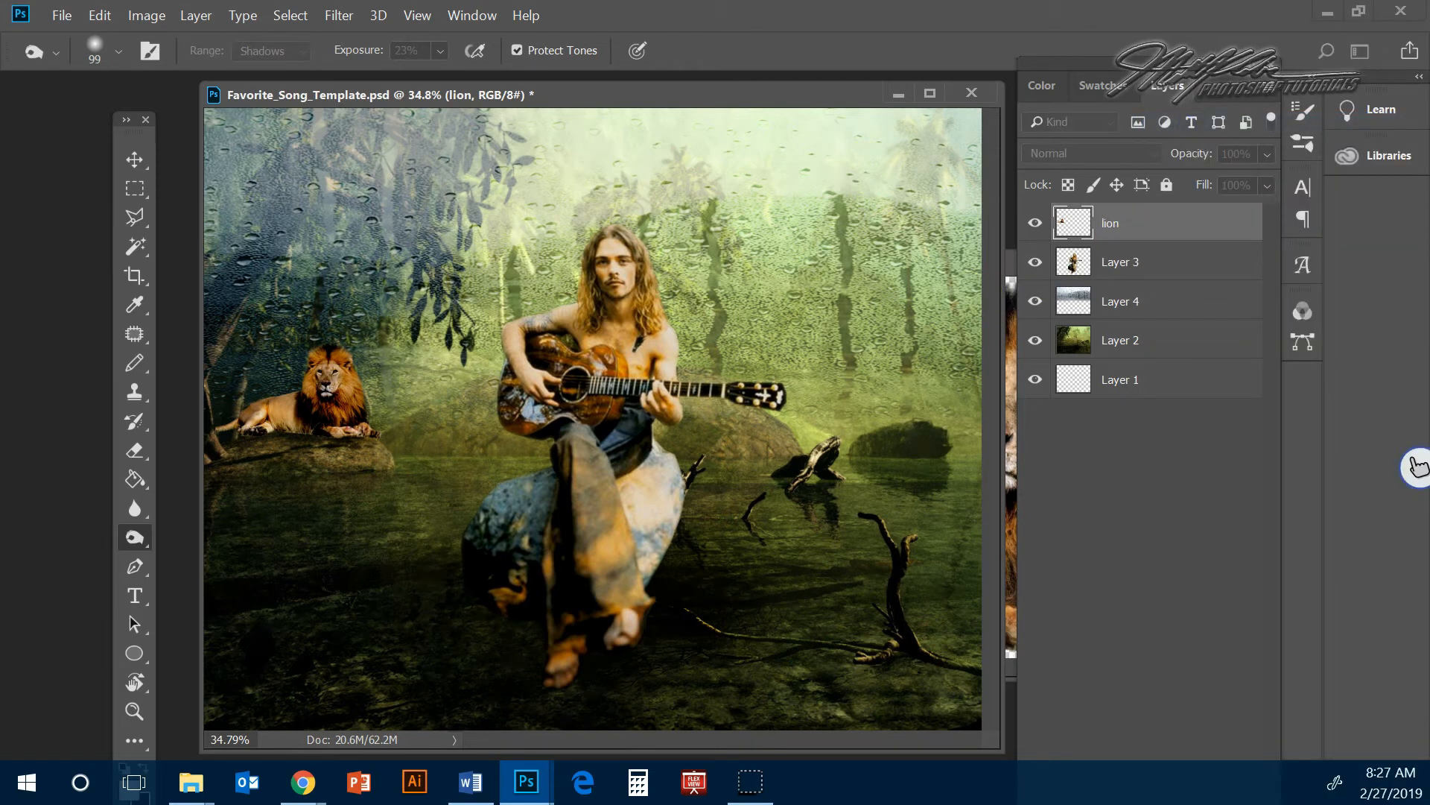
drag(0, 228, 665, 188)
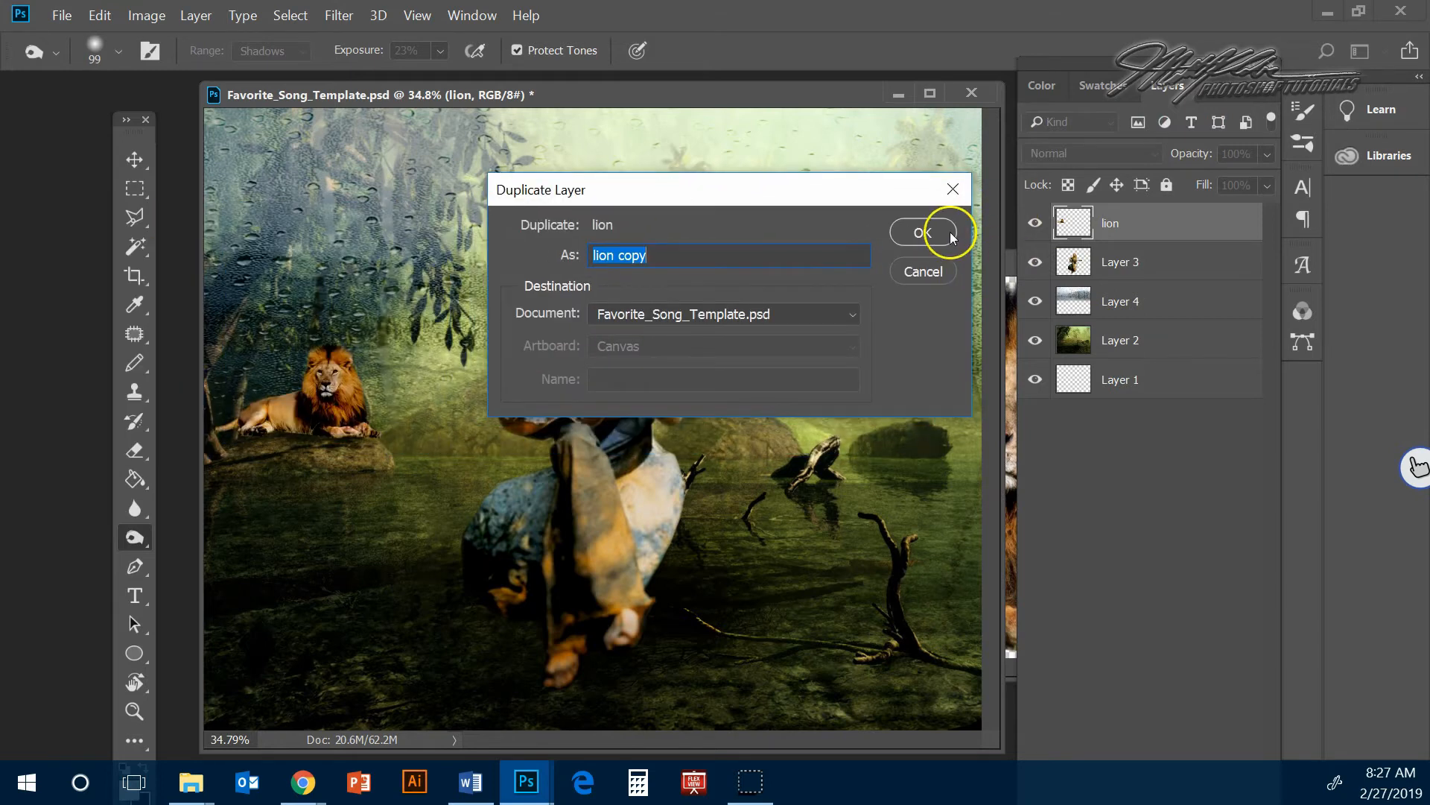
click(924, 233)
- Flip the original lion layer upside down with Free Transform at about -51% height and place it in the water below the rock
click(1203, 262)
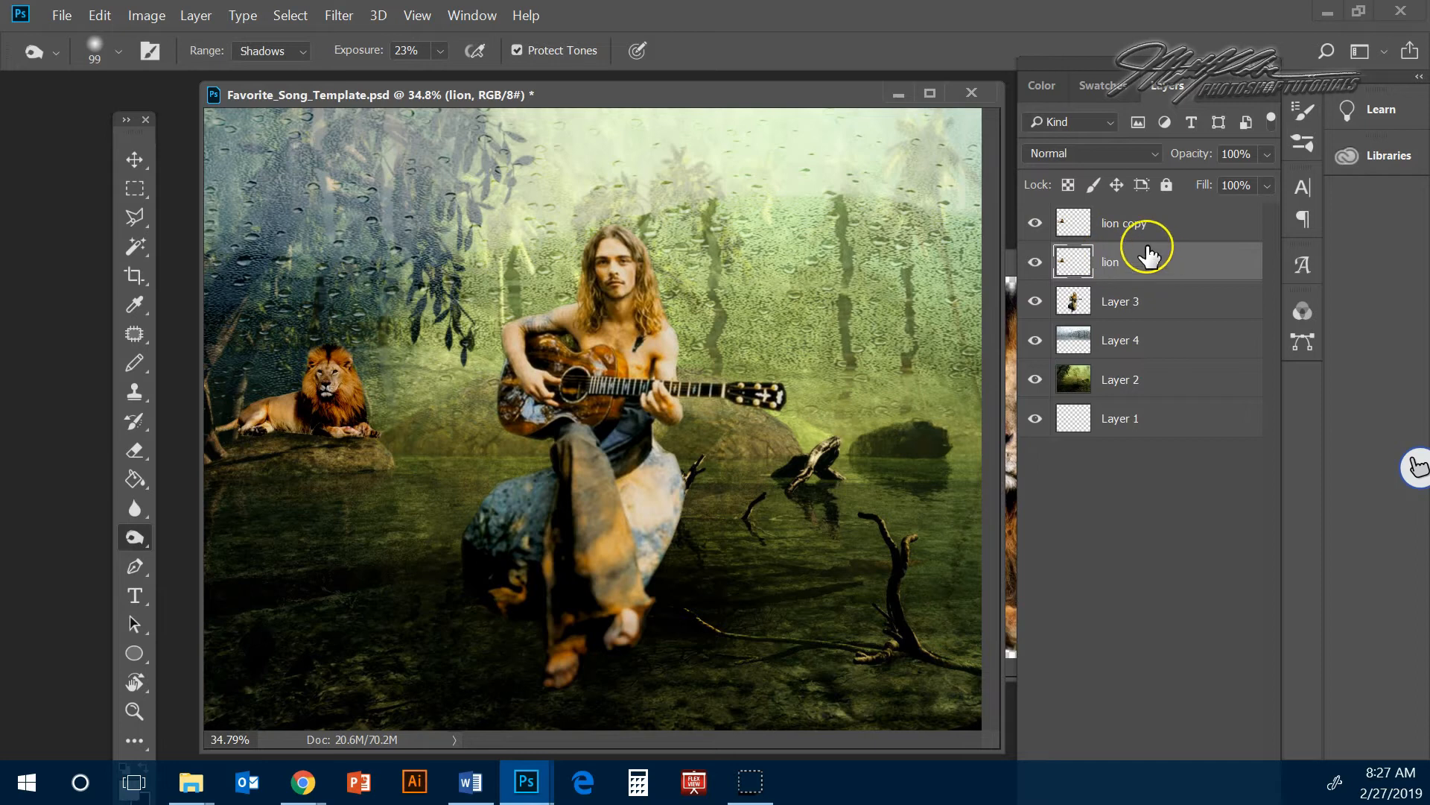
click(85, 13)
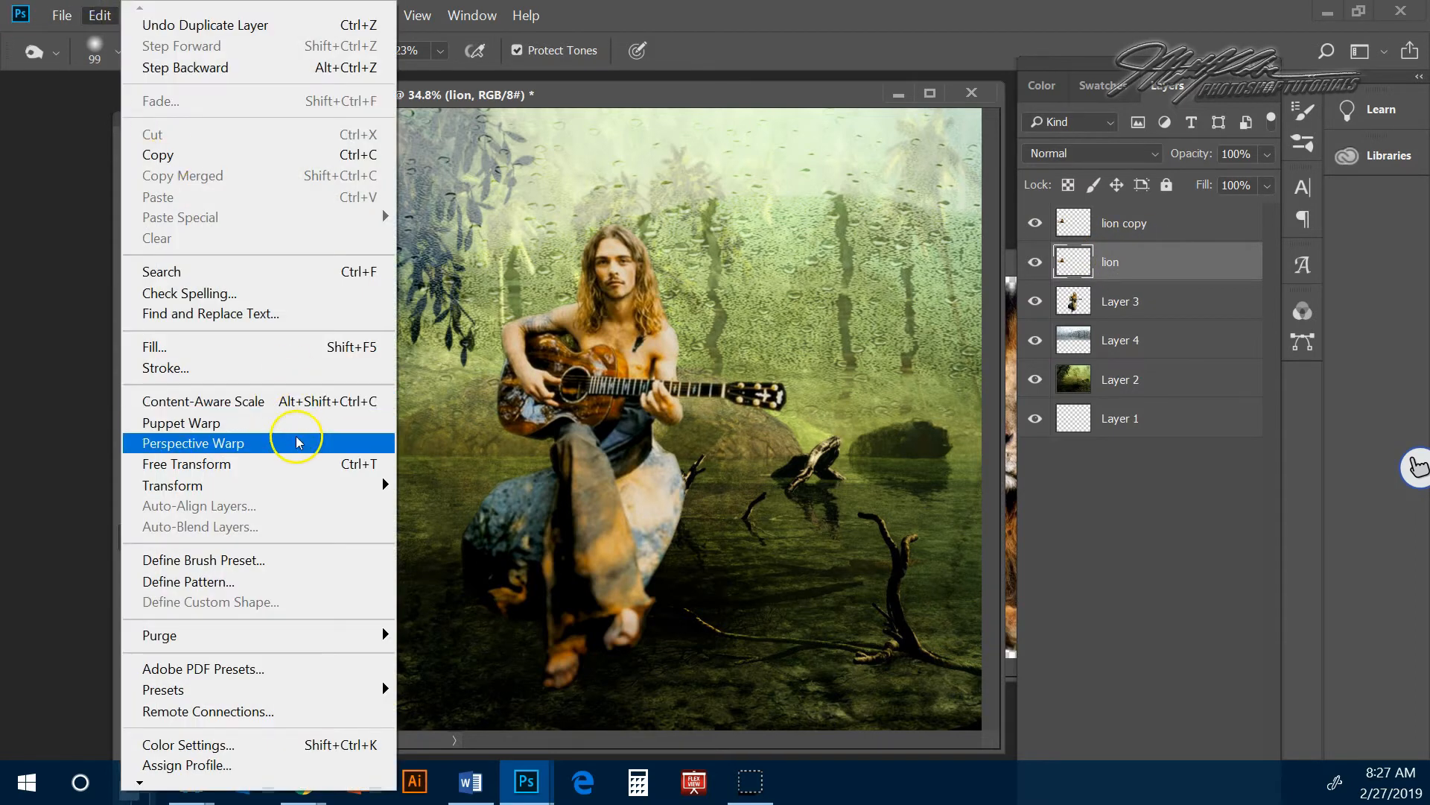
click(282, 463)
drag(299, 342, 359, 533)
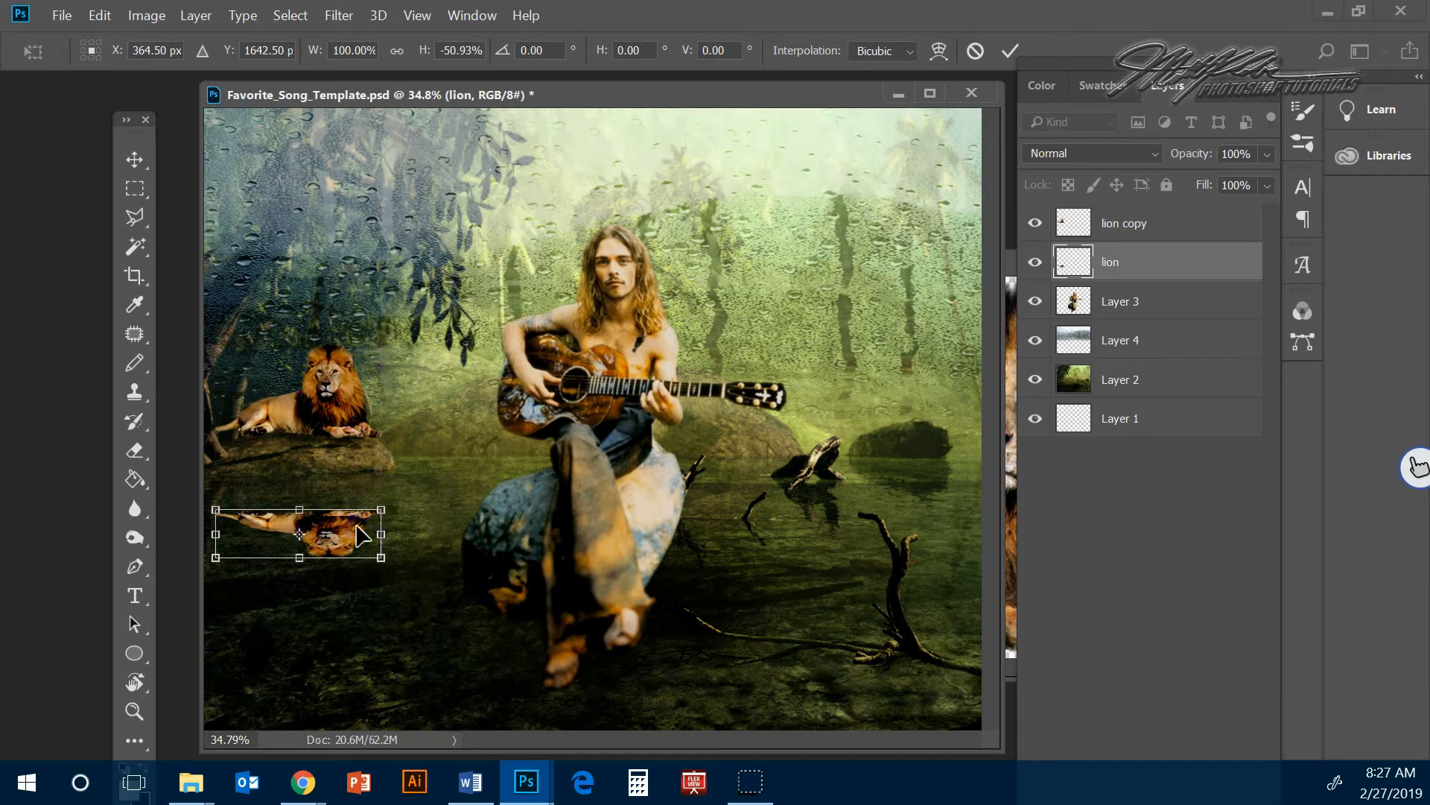
key(Return)
- Lower the flipped lion layer's opacity to 28% for a faint water reflection
key(o)
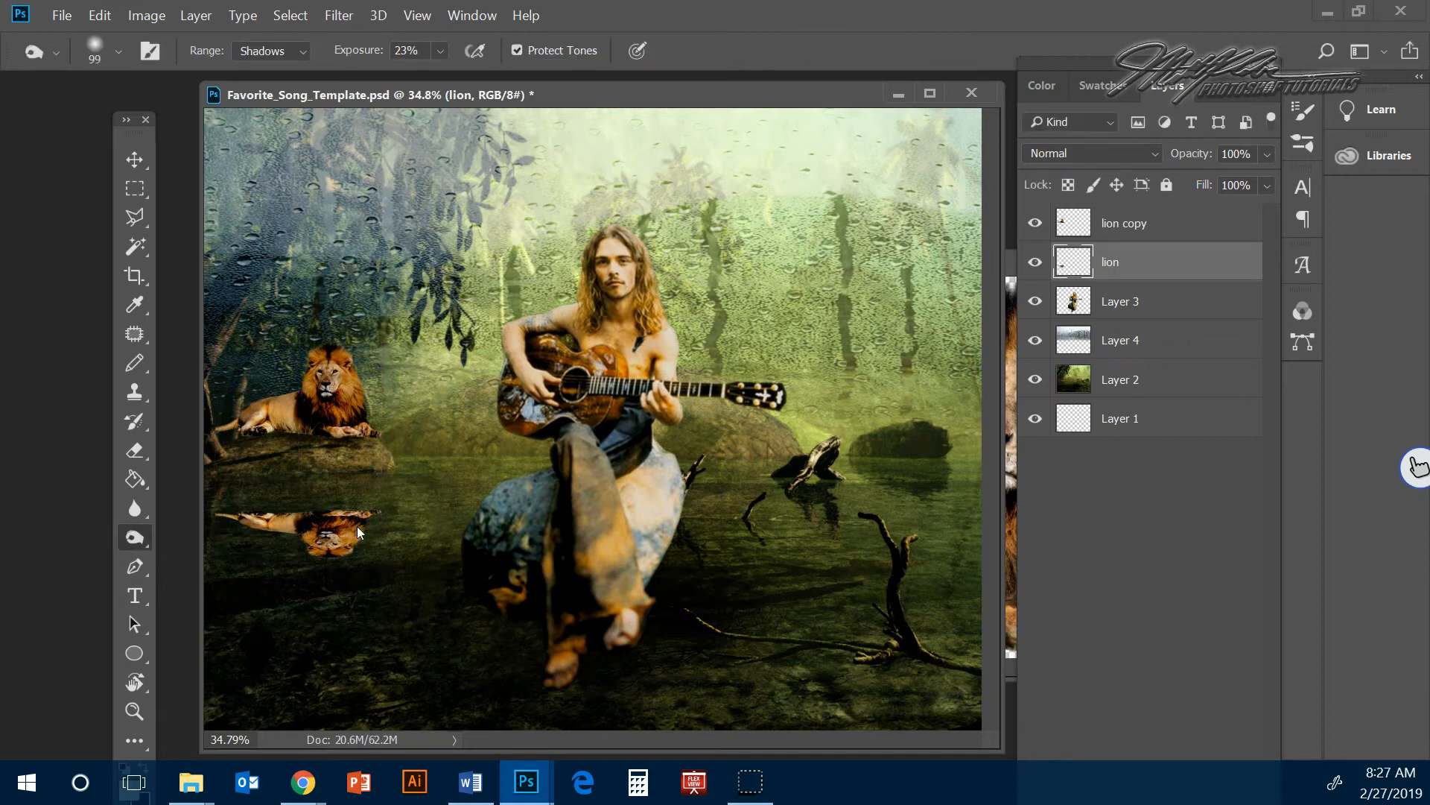
click(1265, 152)
drag(1232, 179, 1222, 181)
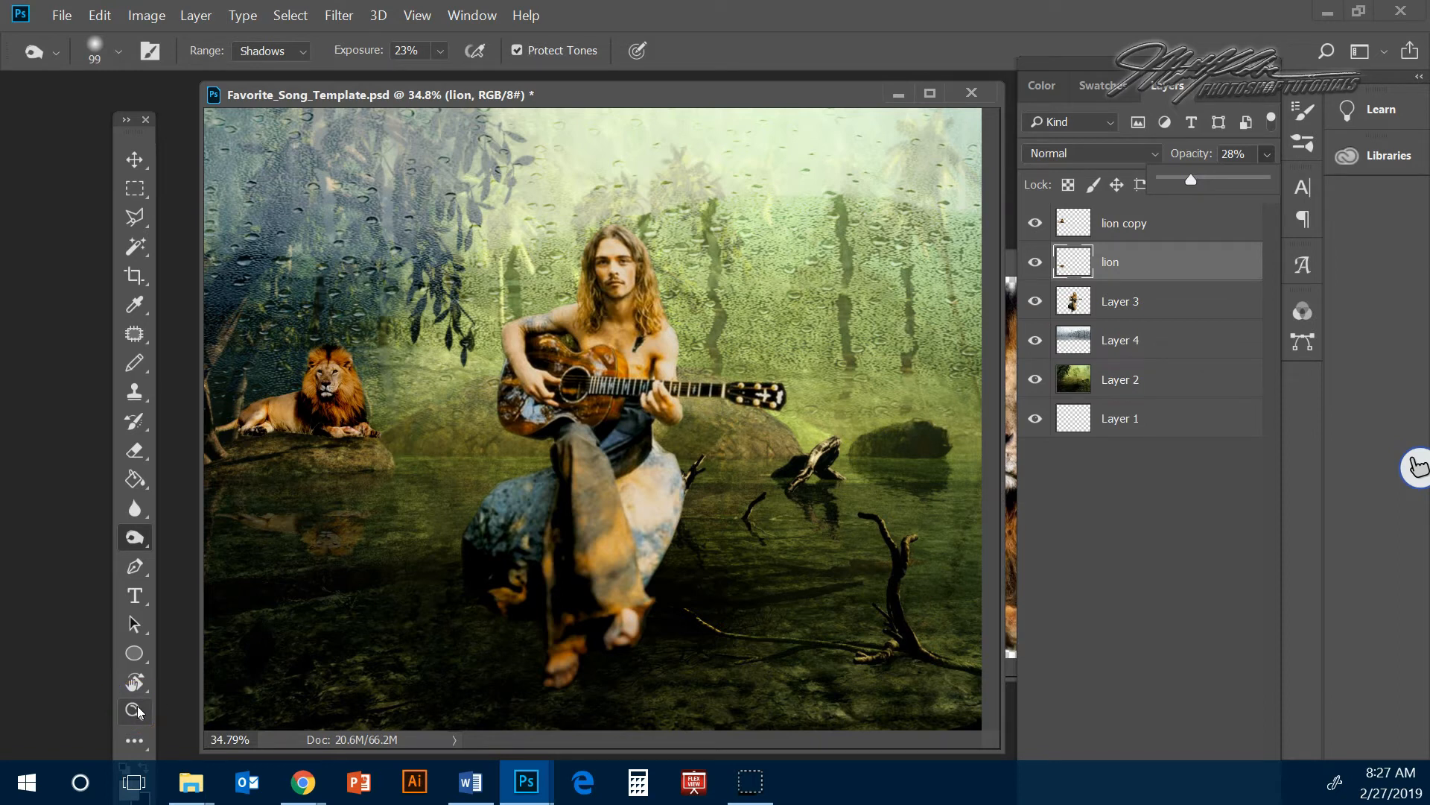
- Switch to Chrome to review the Favorite Song Requirements page, and return to the Photoshop composition
mouse_move(529, 790)
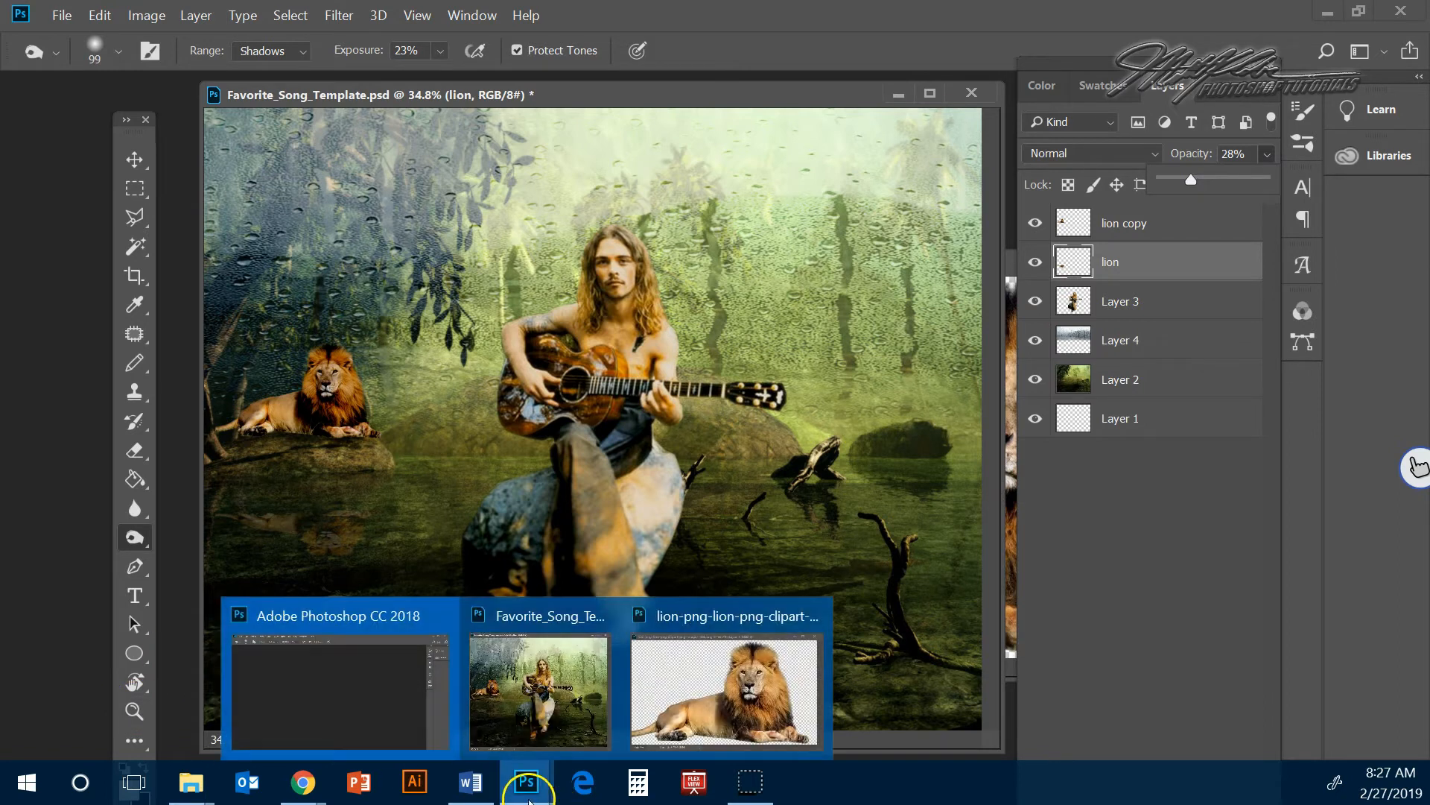
mouse_move(302, 788)
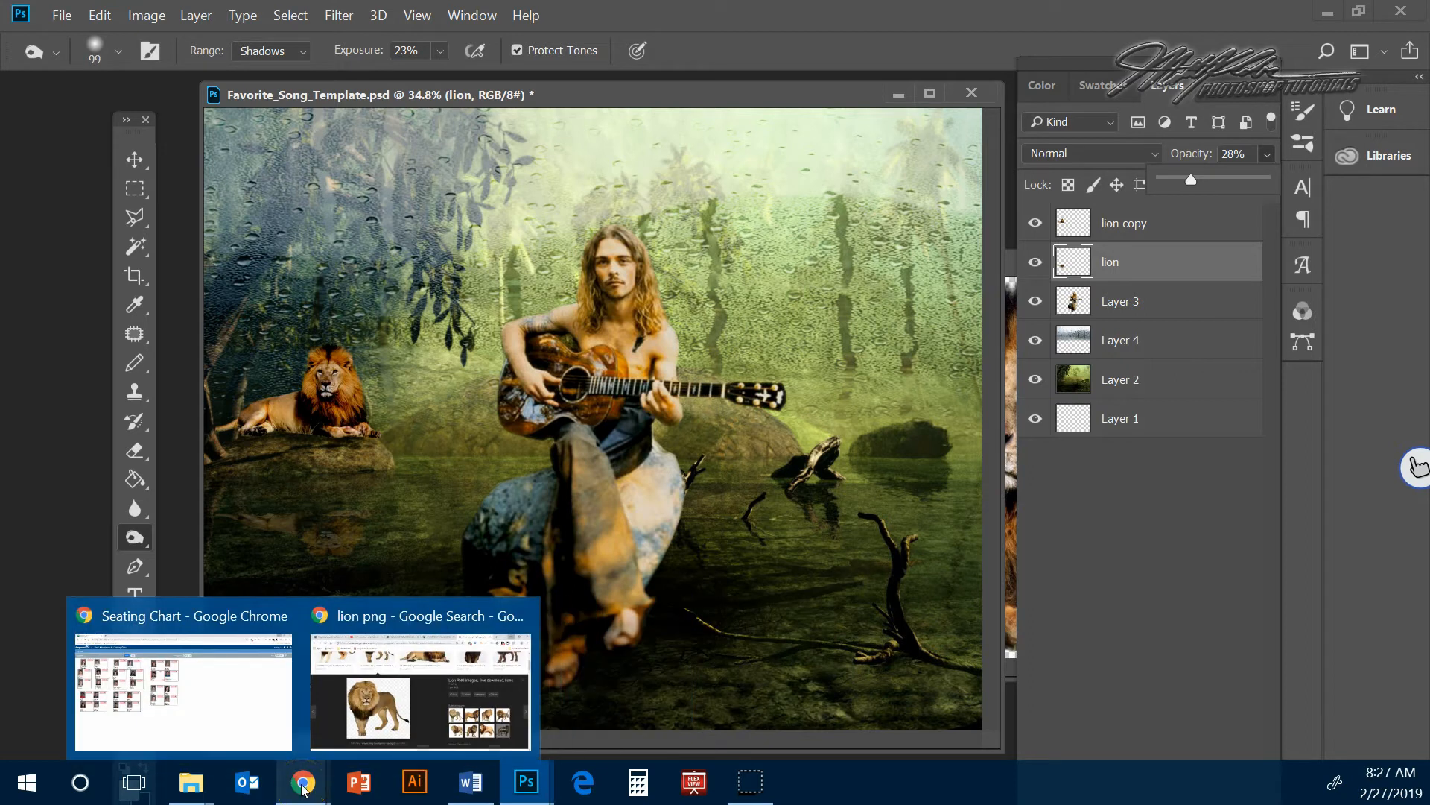
click(421, 678)
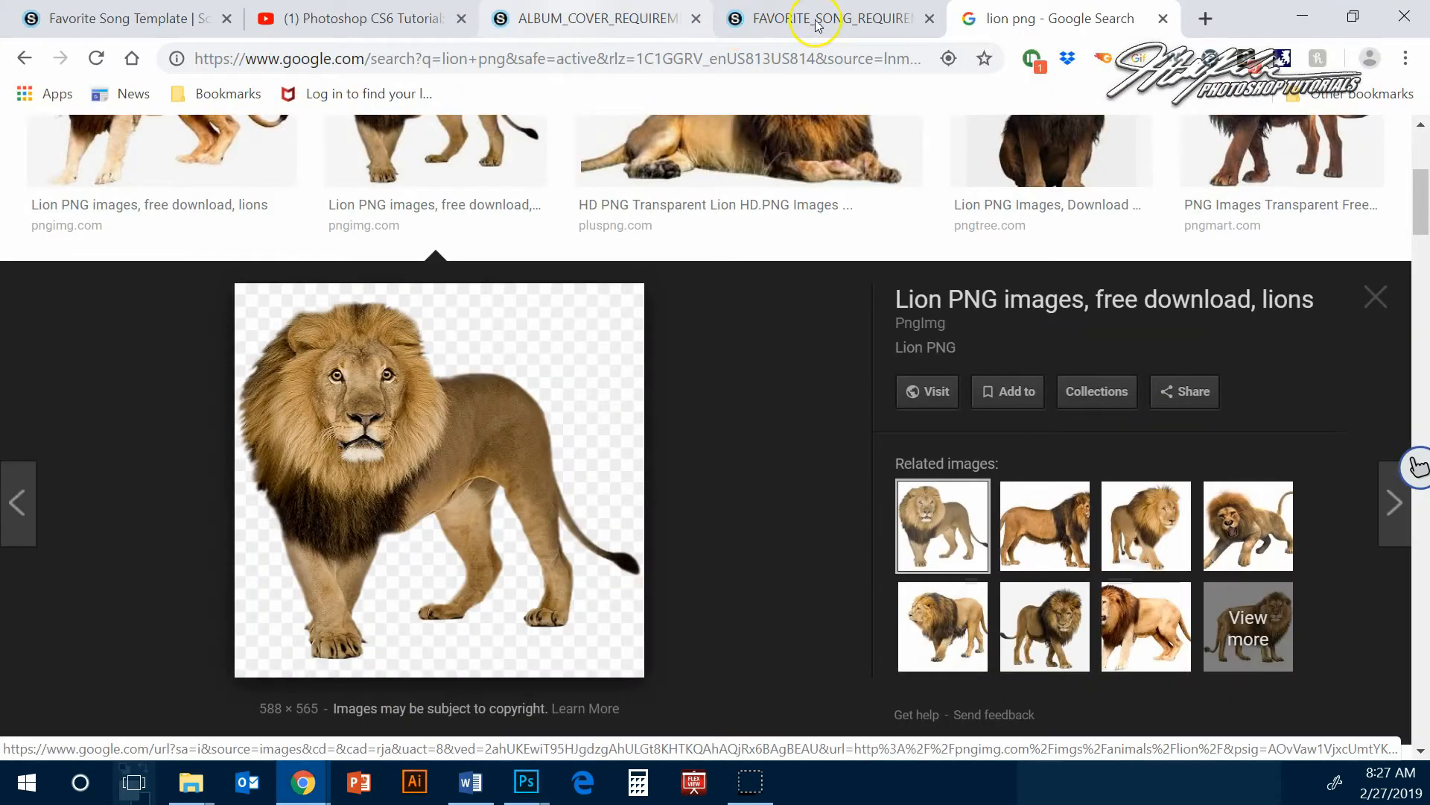
click(803, 21)
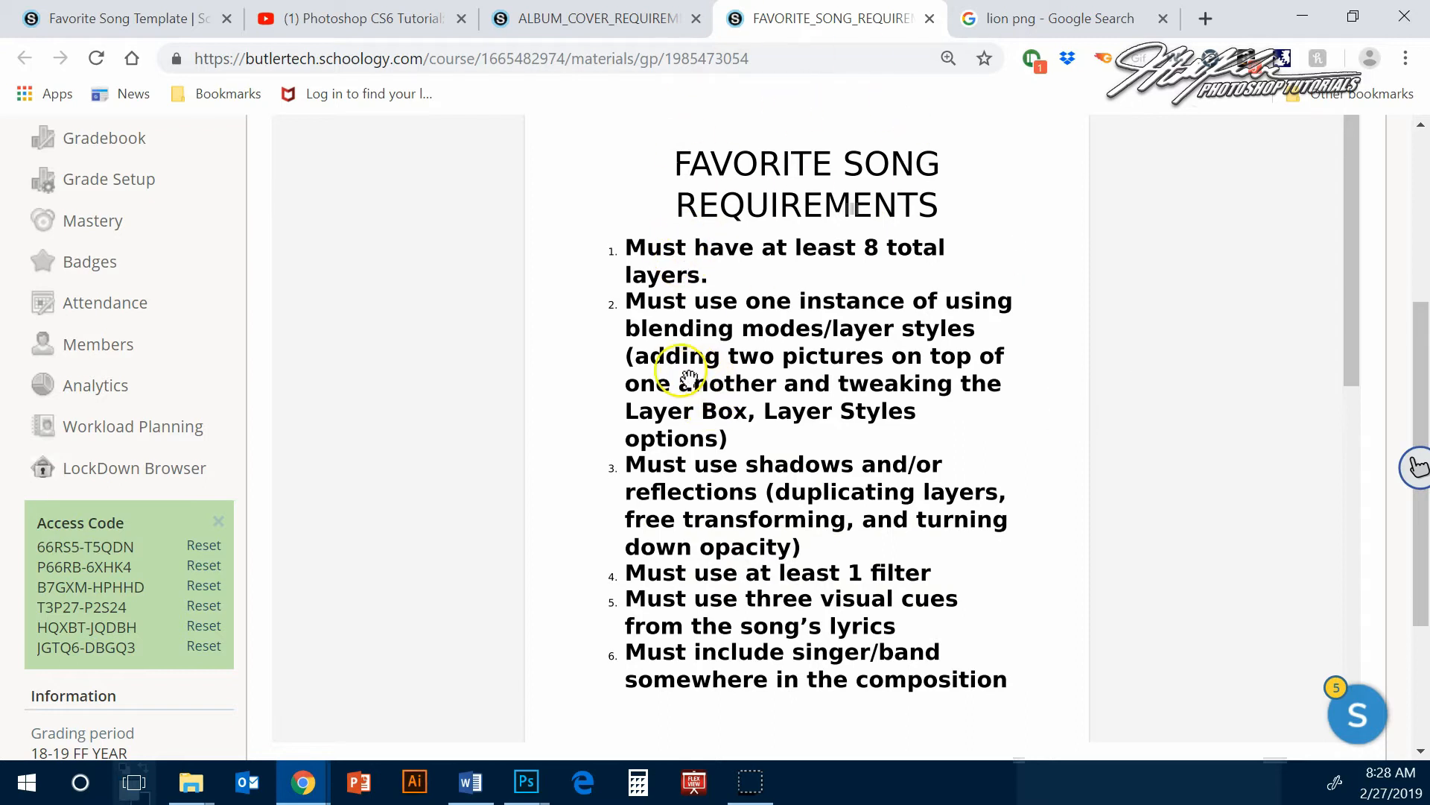
mouse_move(526, 782)
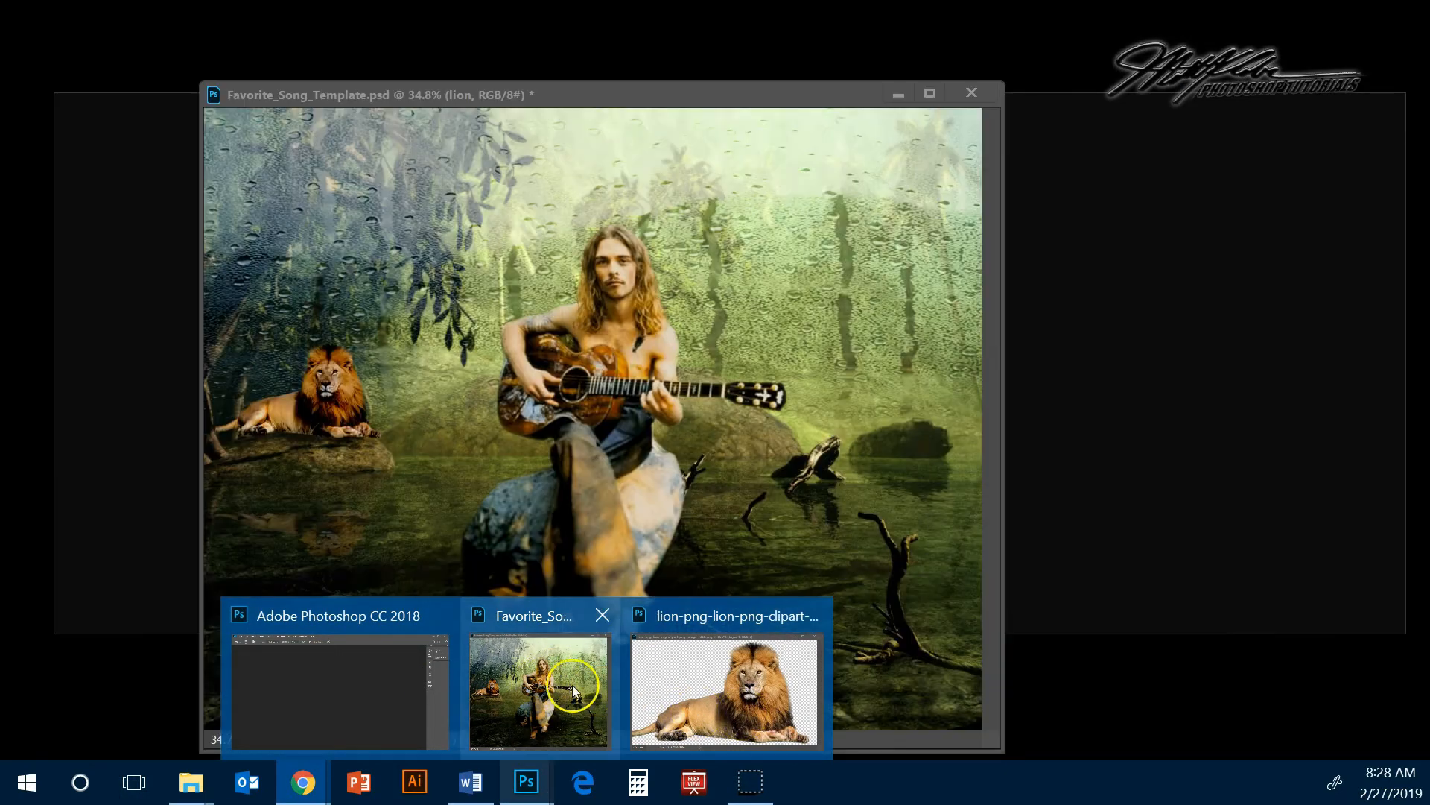
click(571, 685)
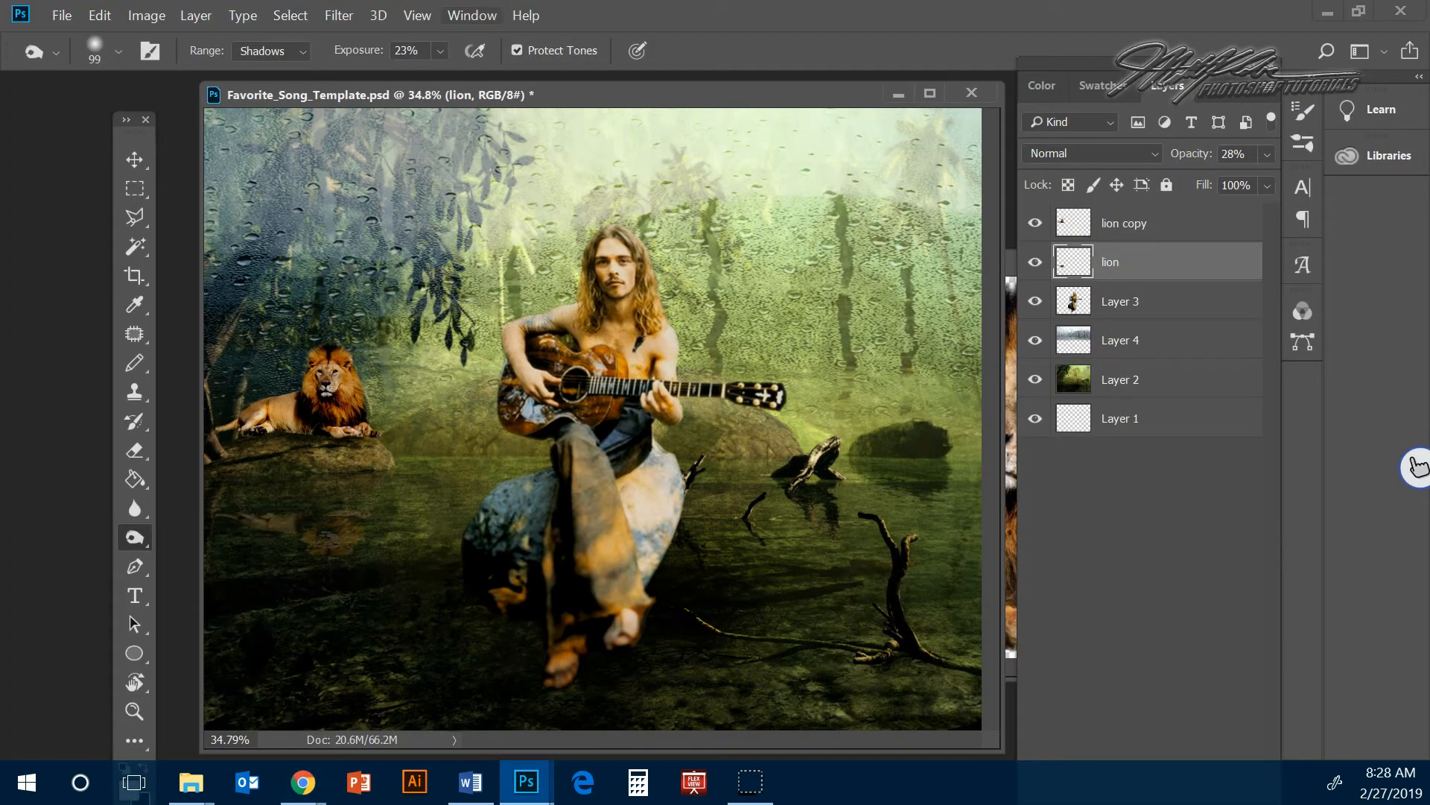
click(337, 22)
mouse_move(99, 15)
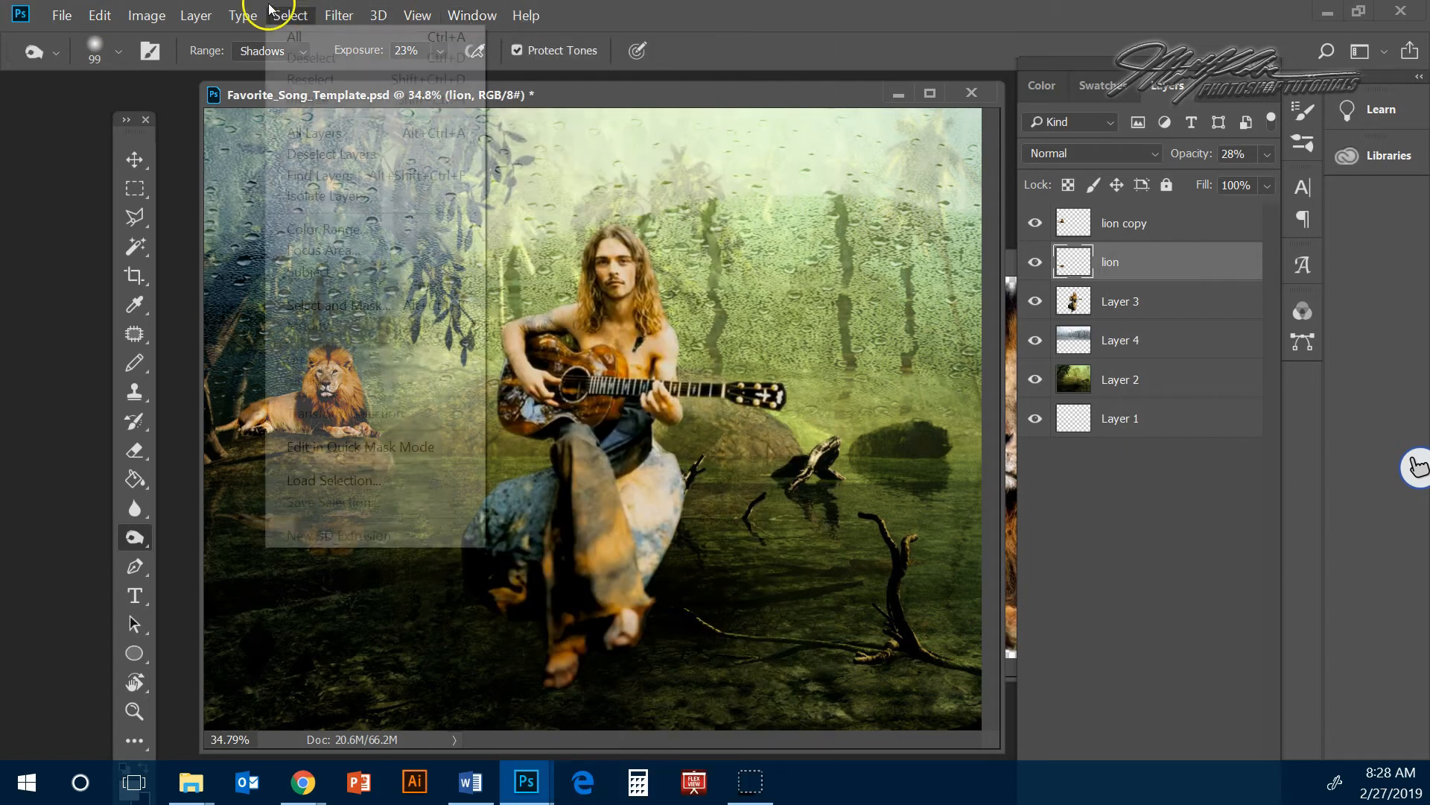
click(677, 25)
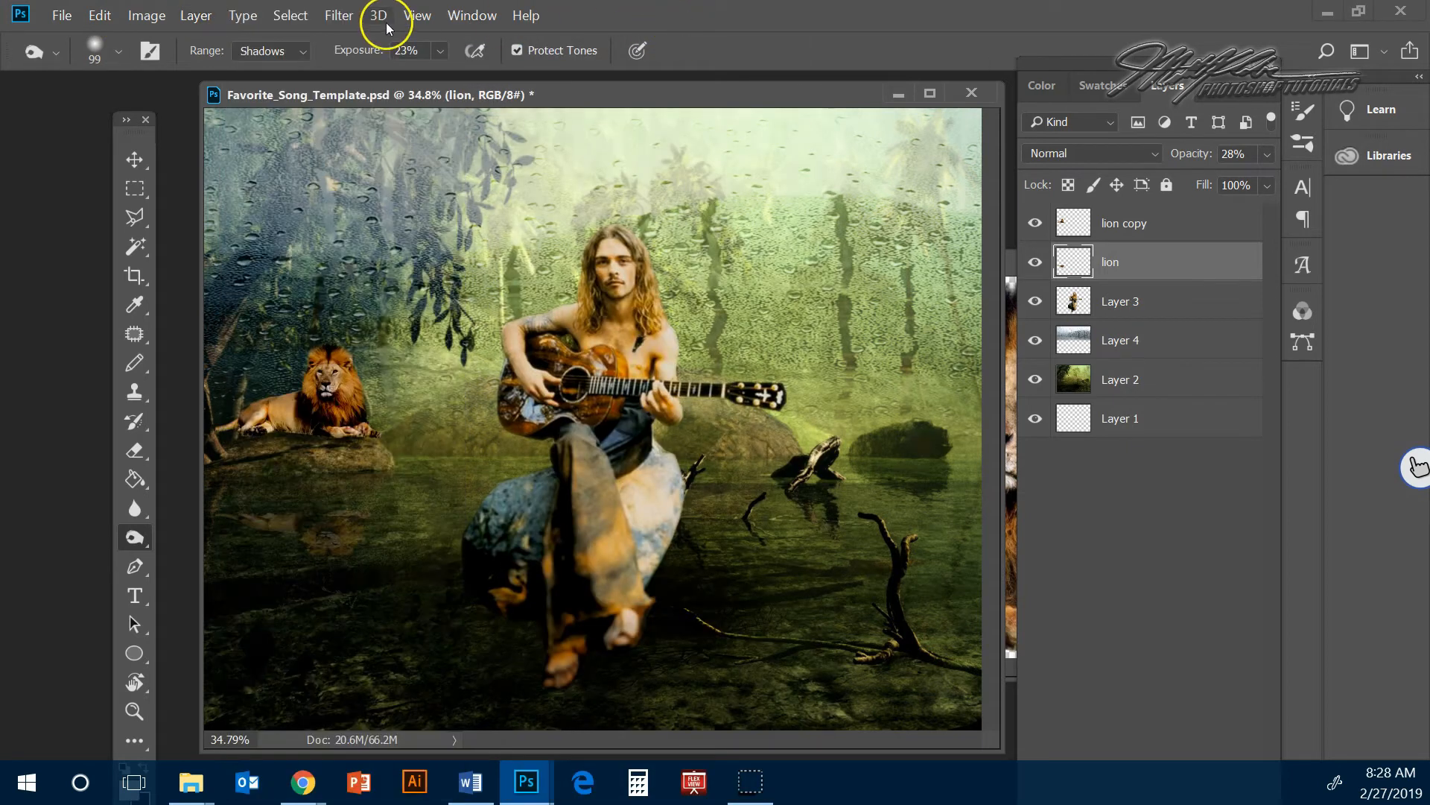
- Open the Gaussian Blur filter for the flipped lion layer and move its dialog clear of the lion
click(338, 17)
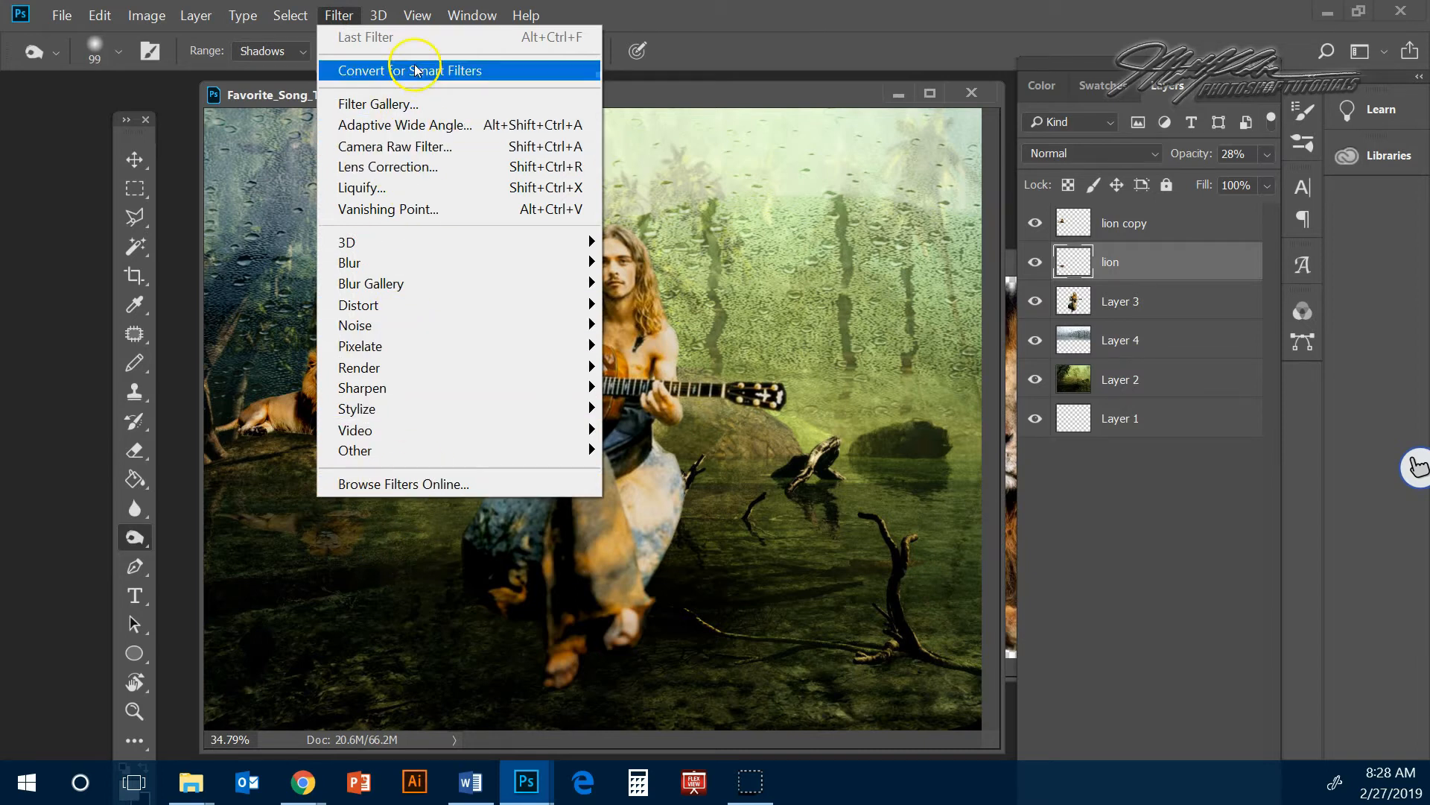
mouse_move(441, 270)
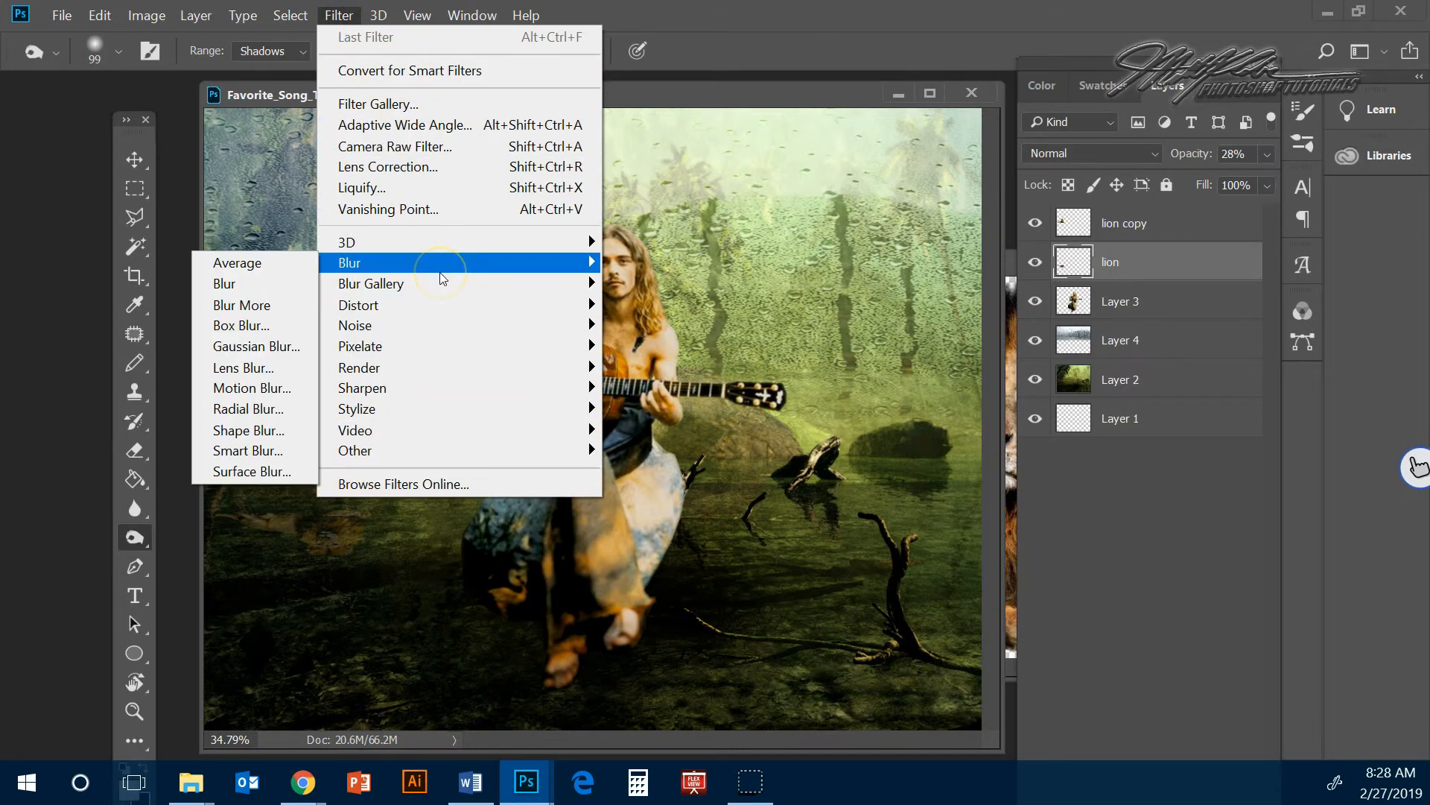
click(240, 351)
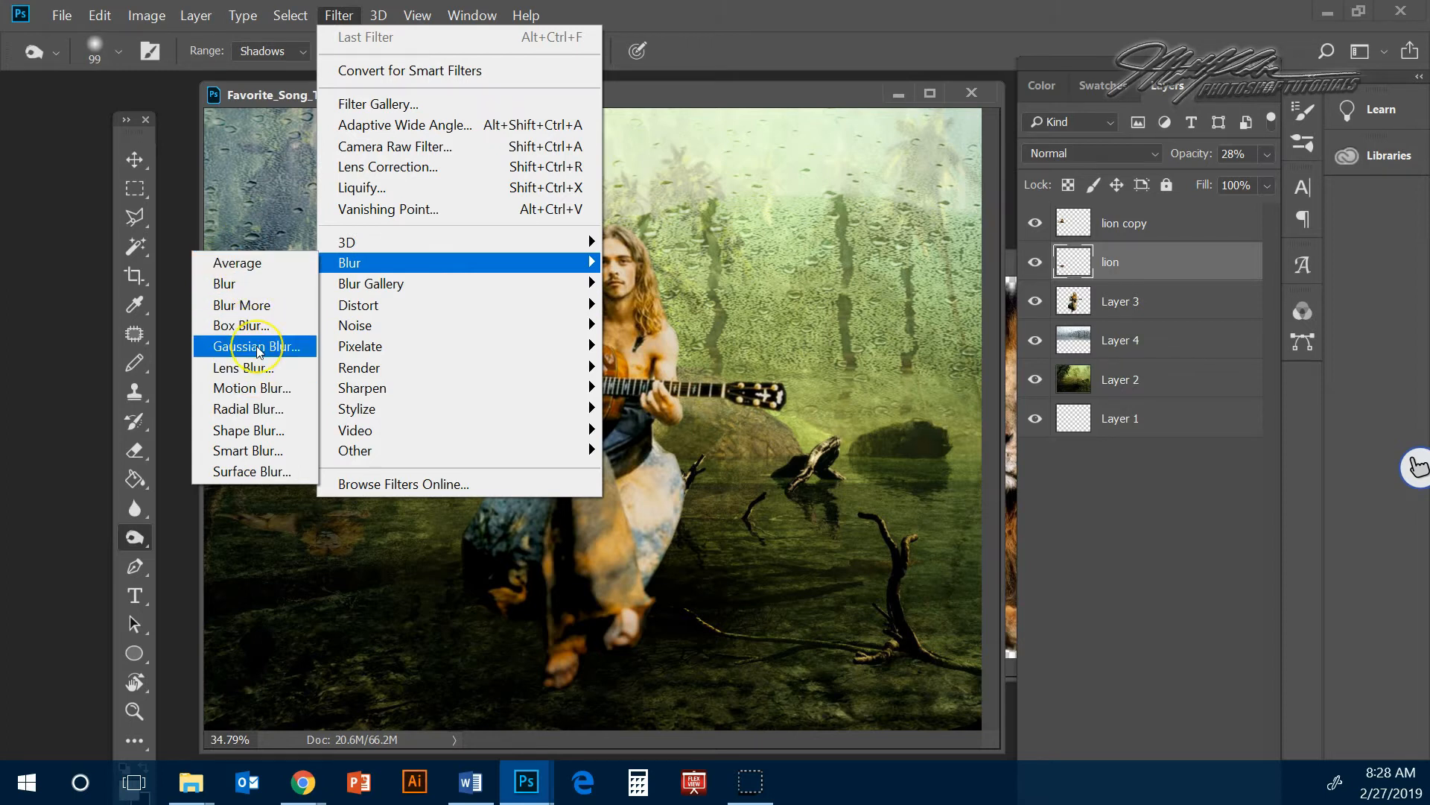
click(256, 346)
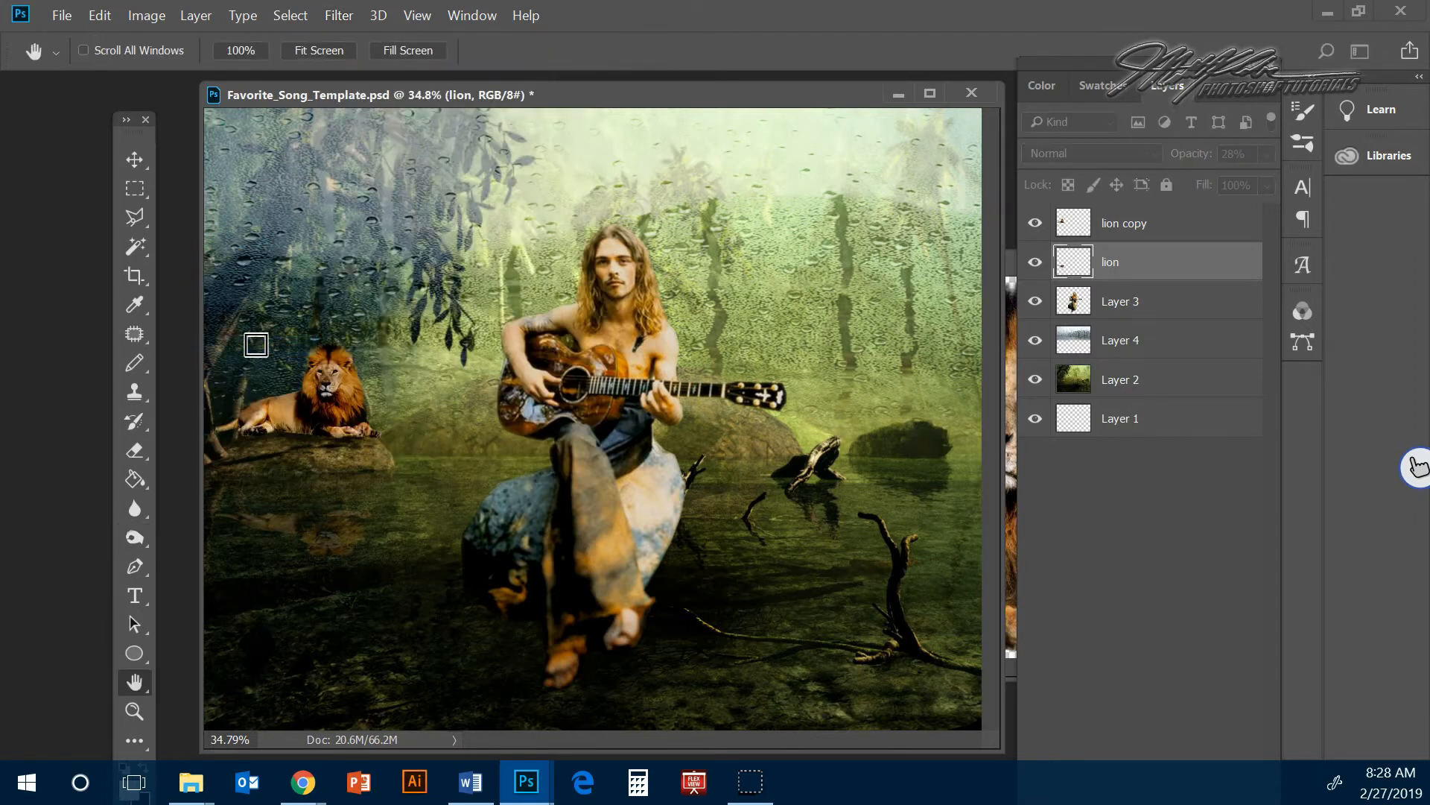
click(311, 348)
drag(0, 249, 811, 125)
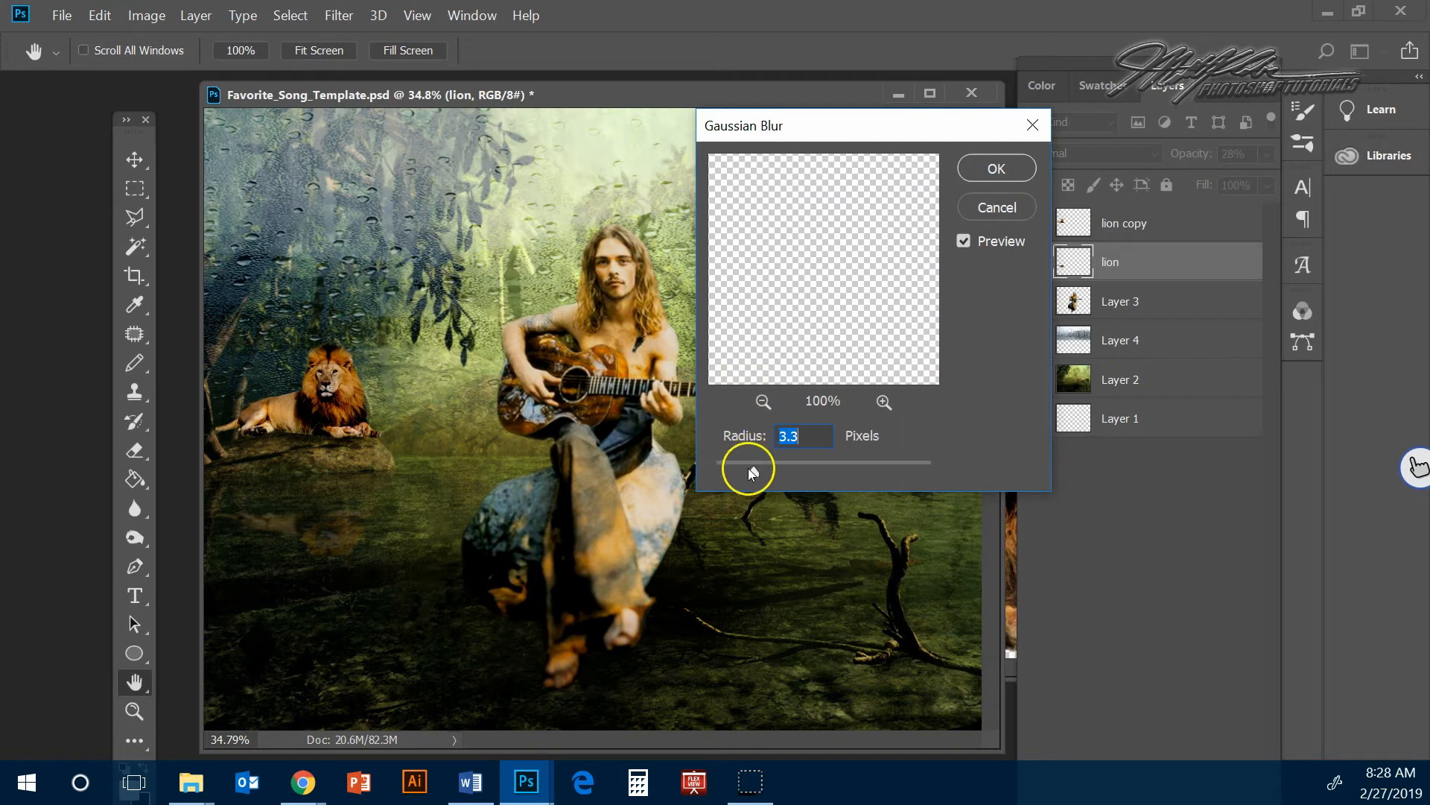
- Center the filter preview on the flipped lion at 100% and apply the Gaussian Blur with a 3.0-pixel radius
drag(779, 290, 918, 291)
drag(827, 288, 916, 302)
drag(753, 320, 925, 323)
drag(786, 290, 922, 303)
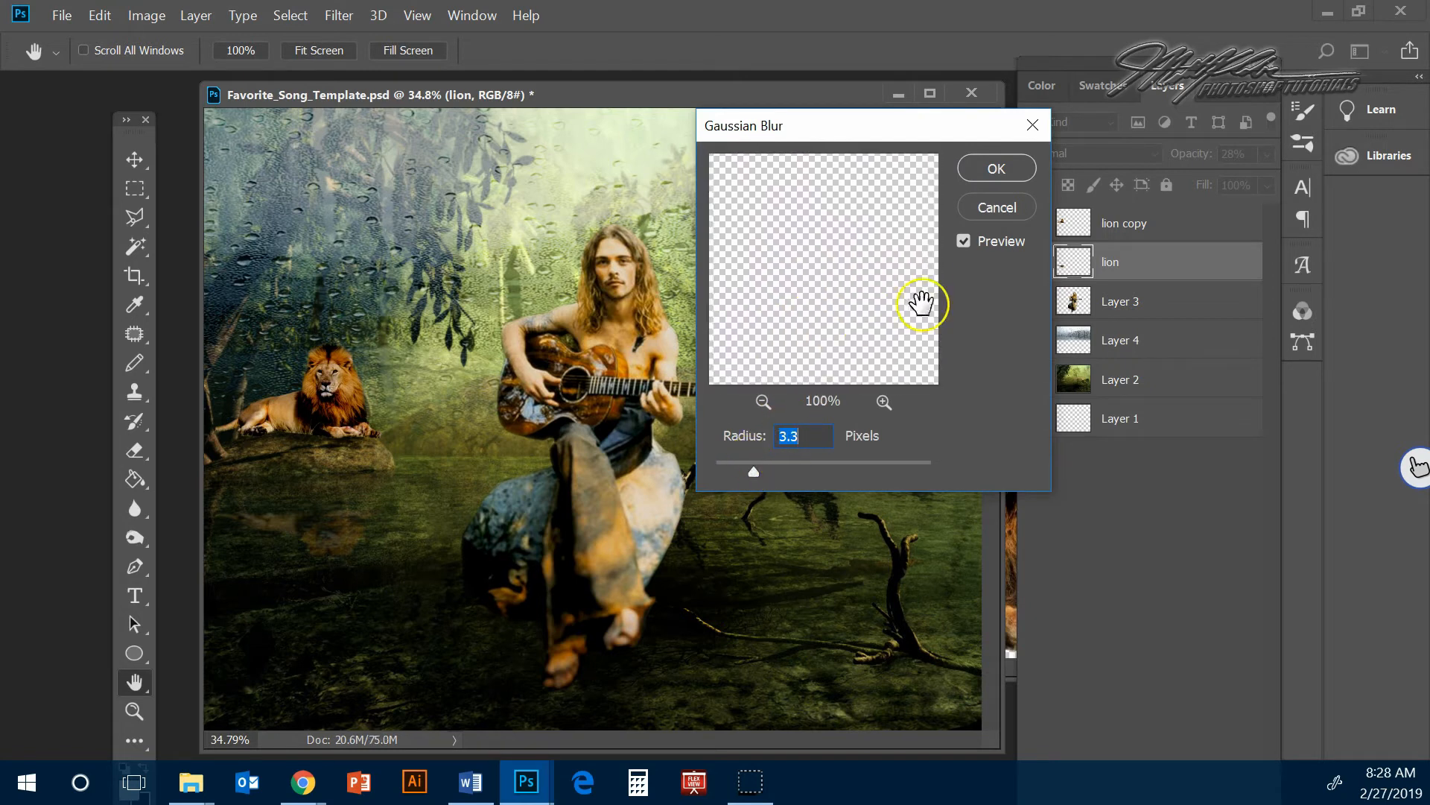
click(762, 402)
click(763, 402)
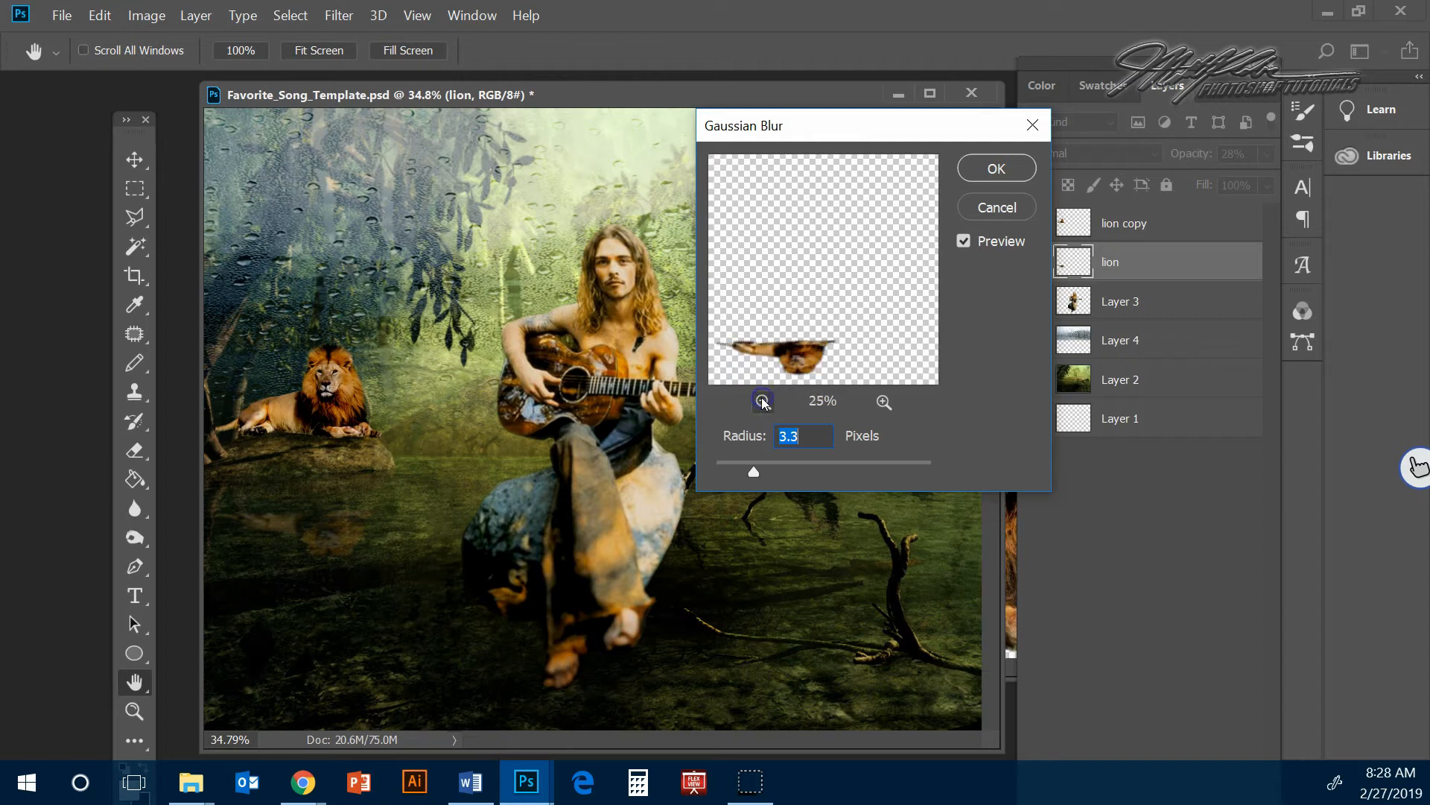
drag(797, 280, 830, 281)
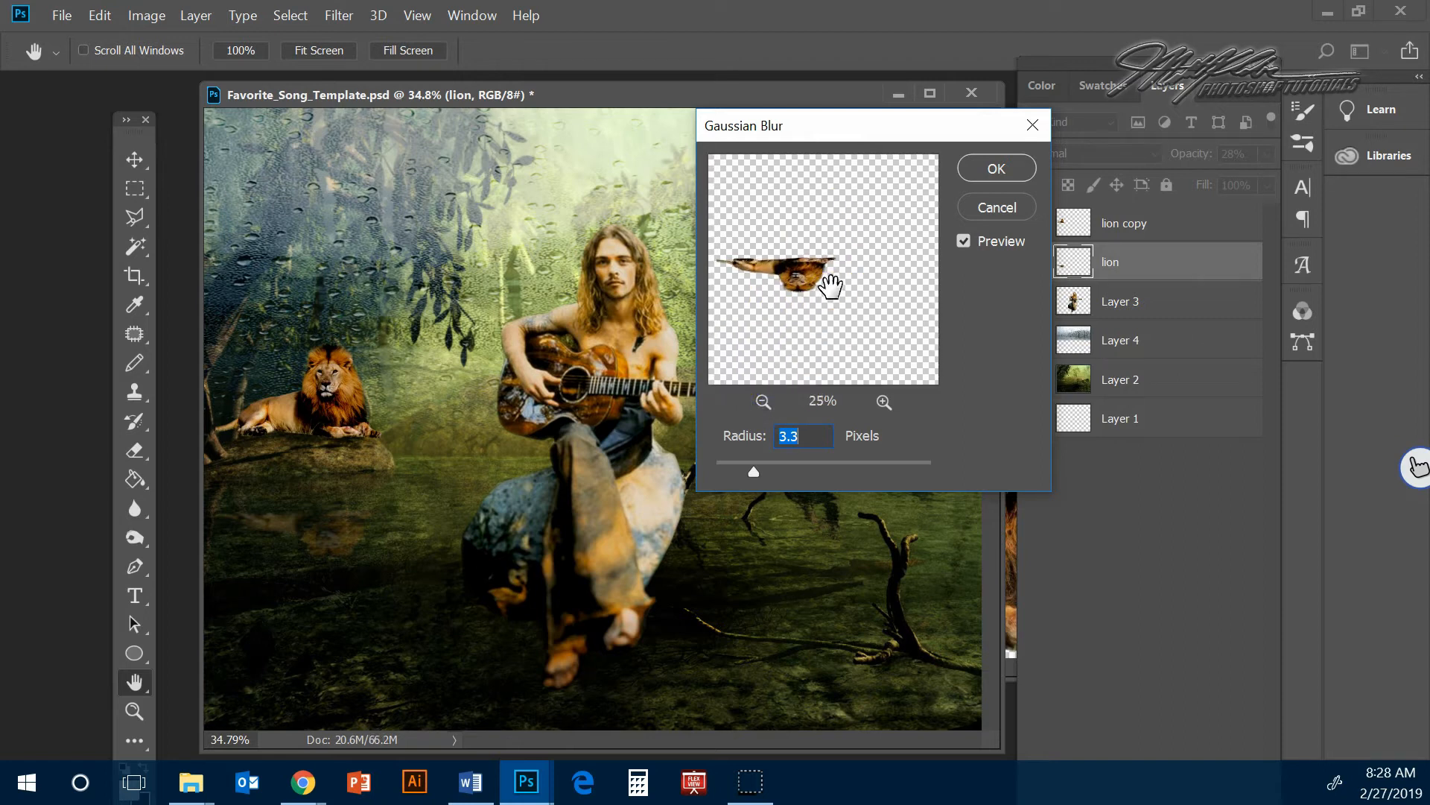
click(882, 401)
click(883, 401)
click(882, 402)
click(883, 402)
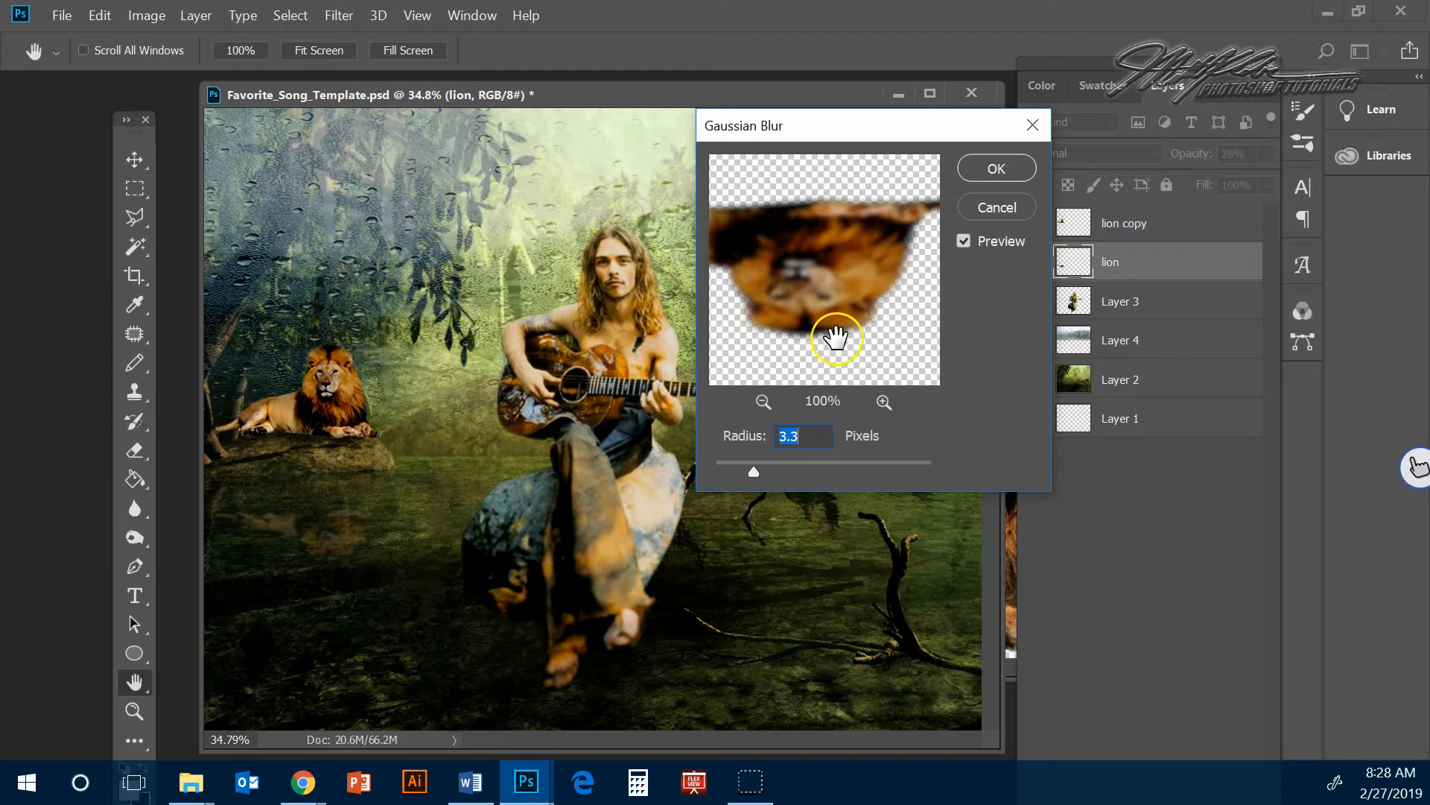
drag(835, 329, 872, 333)
mouse_move(748, 467)
mouse_down()
mouse_move(713, 464)
mouse_move(736, 468)
mouse_up()
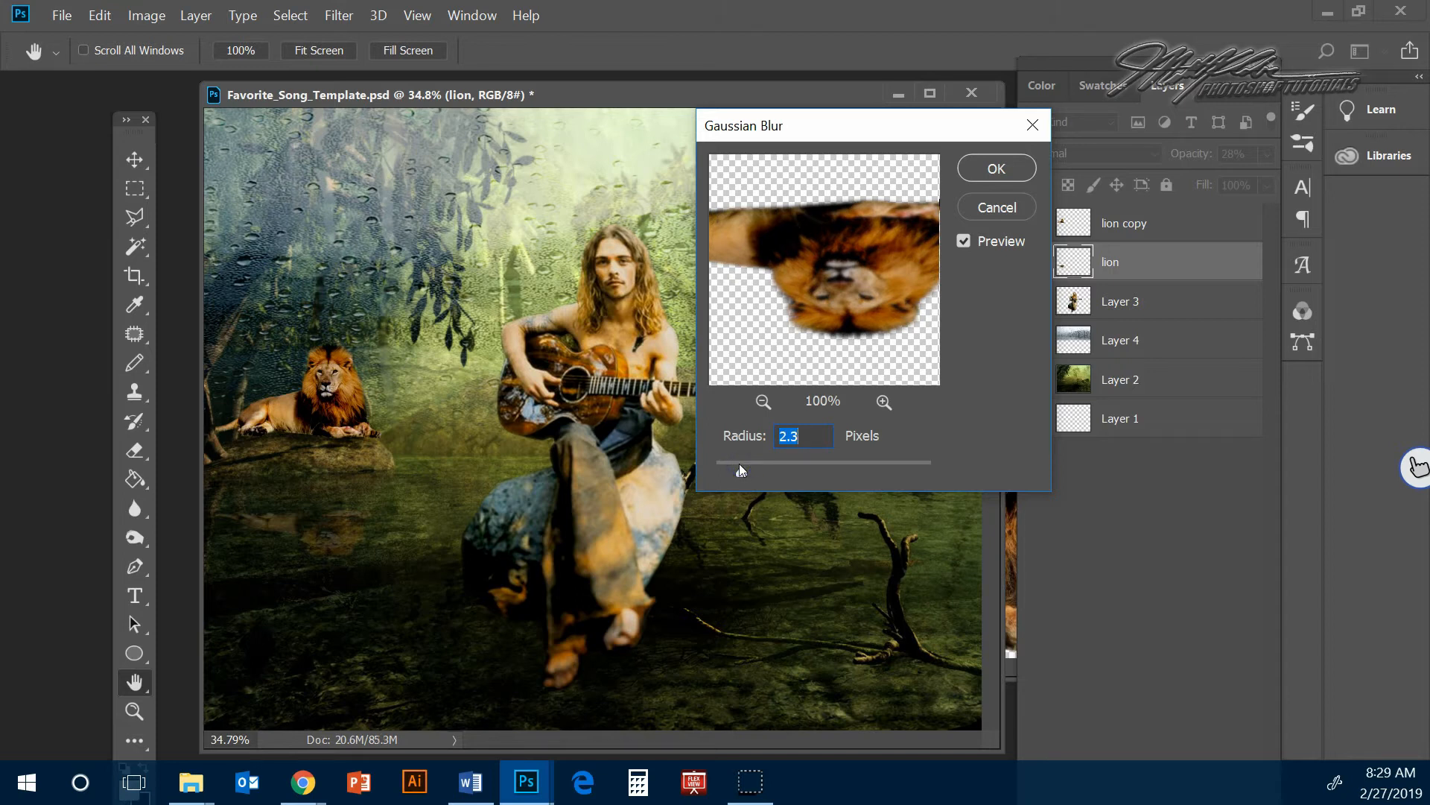
drag(740, 464, 744, 464)
drag(745, 467, 751, 466)
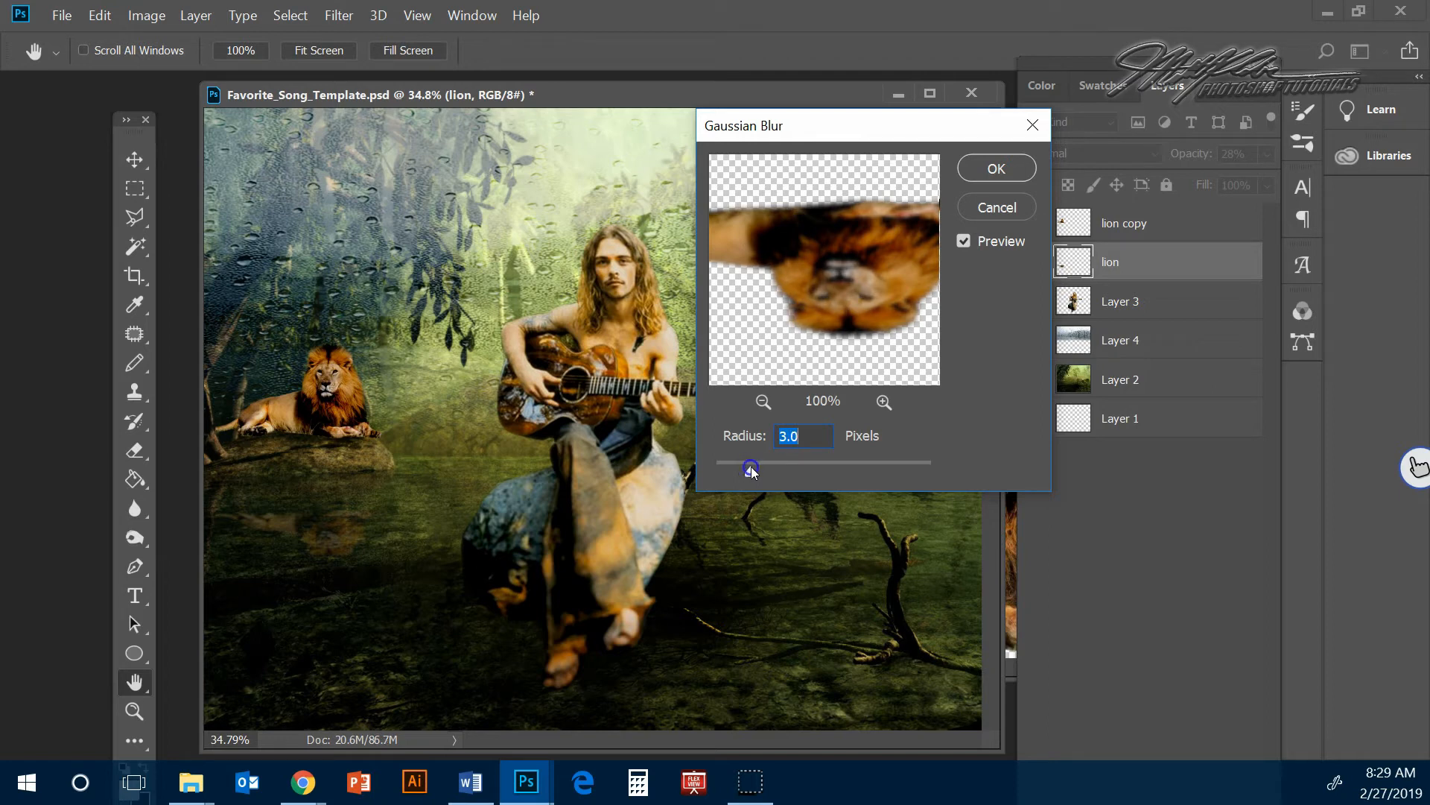
click(1002, 167)
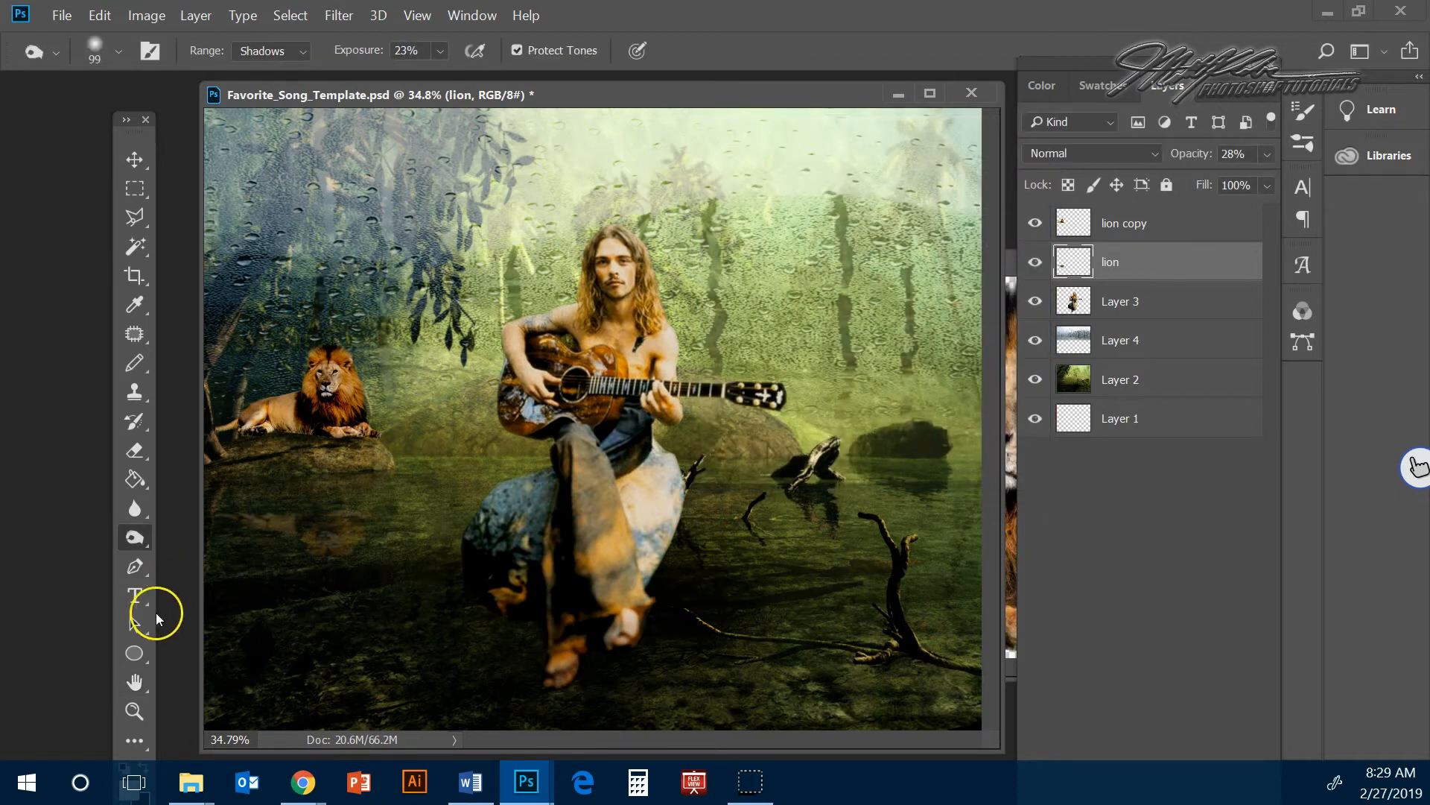
- Examine the lion's blurred reflection in the water up close, and fit the whole composition back on screen
click(134, 710)
drag(288, 512, 385, 568)
scroll(385, 568, down, 1)
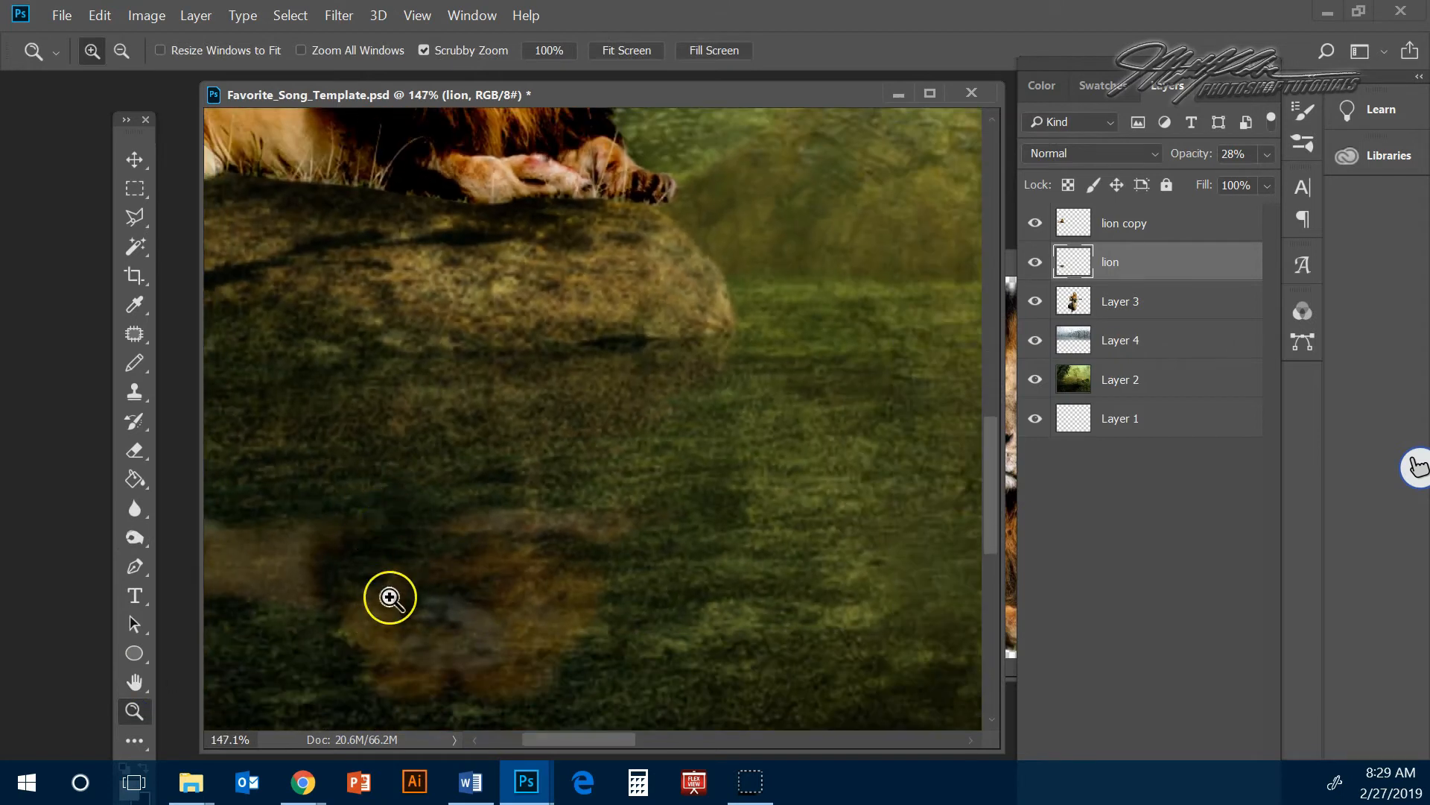
scroll(490, 559, up, 1)
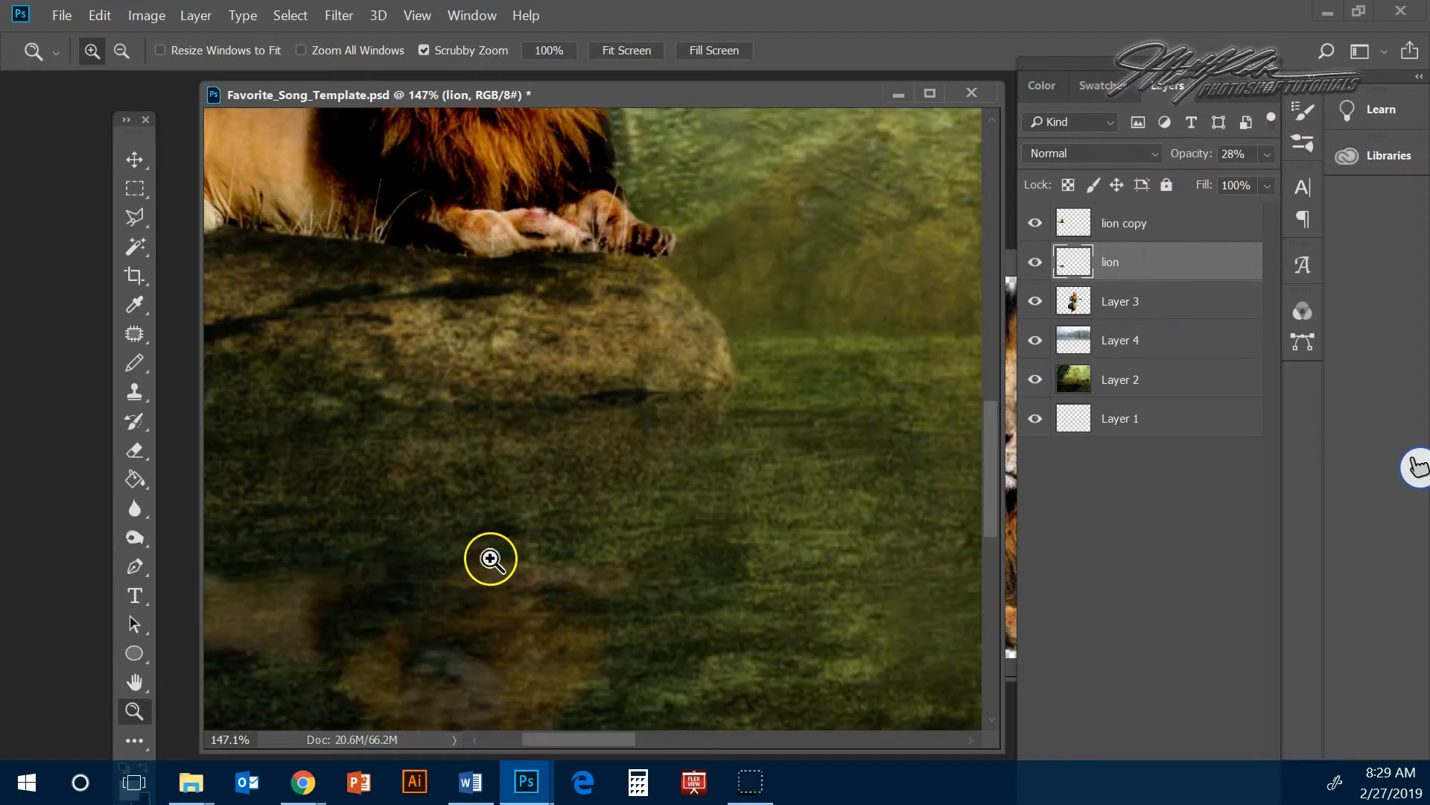
scroll(490, 559, down, 1)
click(417, 15)
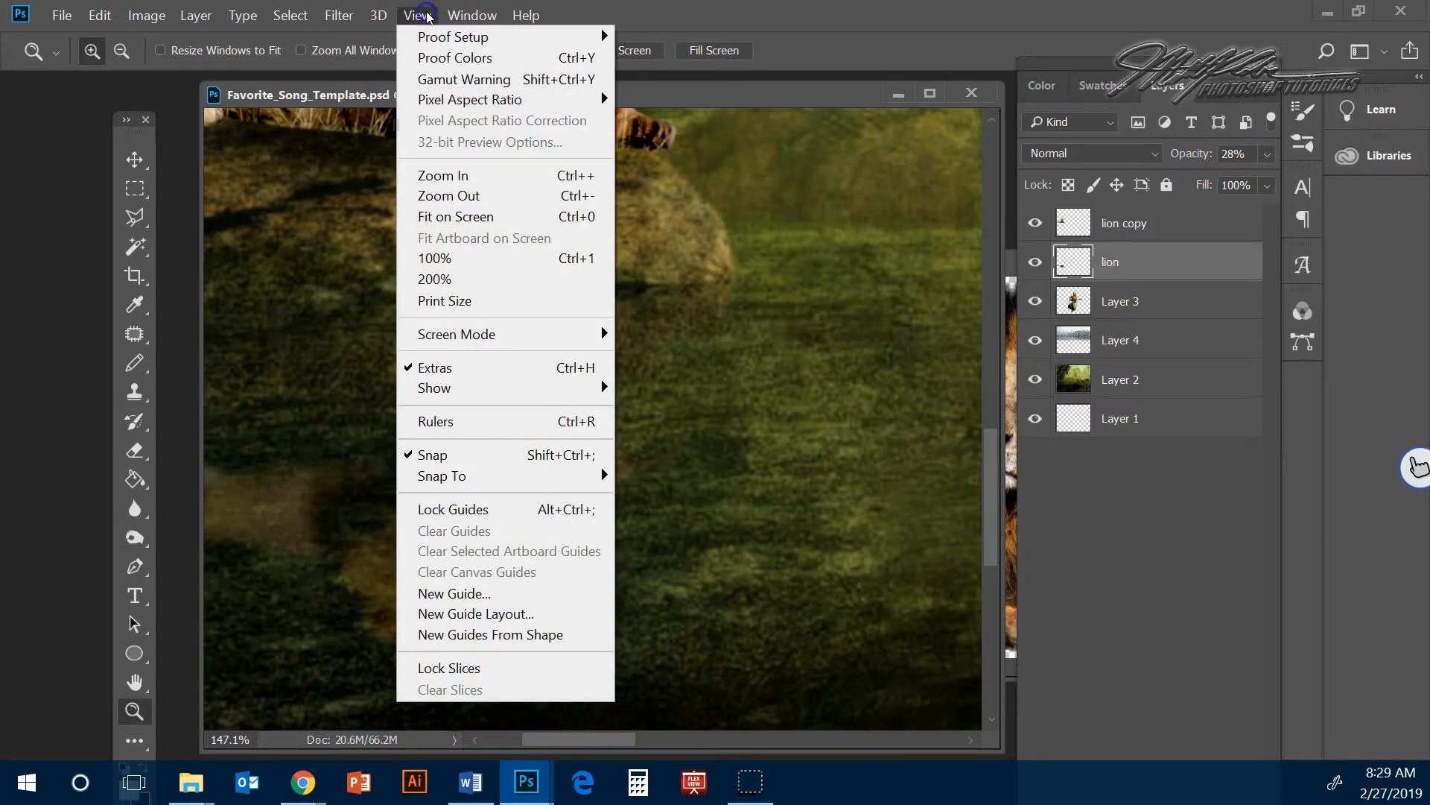
click(474, 224)
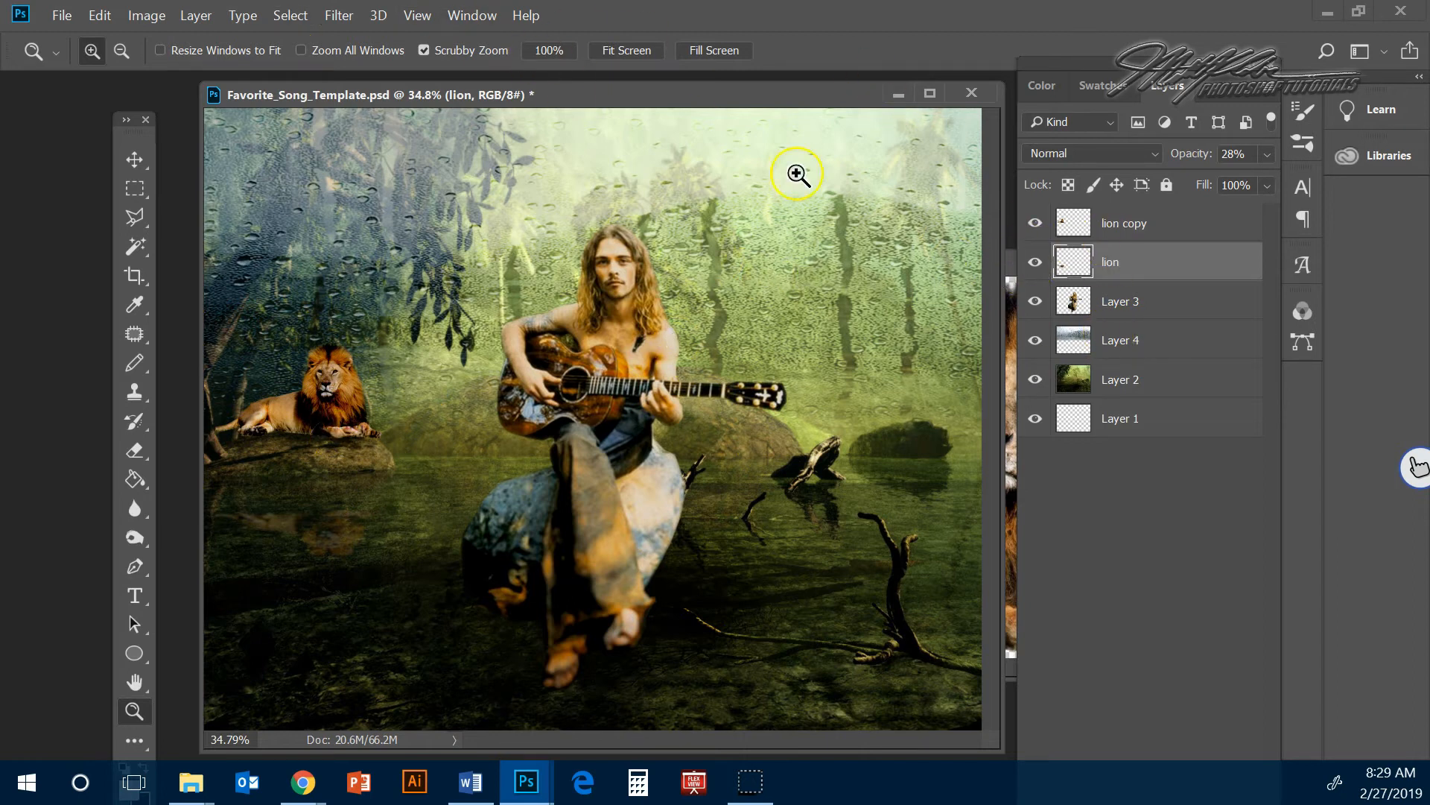
- Start a Lens Flare filter on the jungle background layer (Layer 2) and place the flare center in the bright sky near the upper-right corner
click(1221, 391)
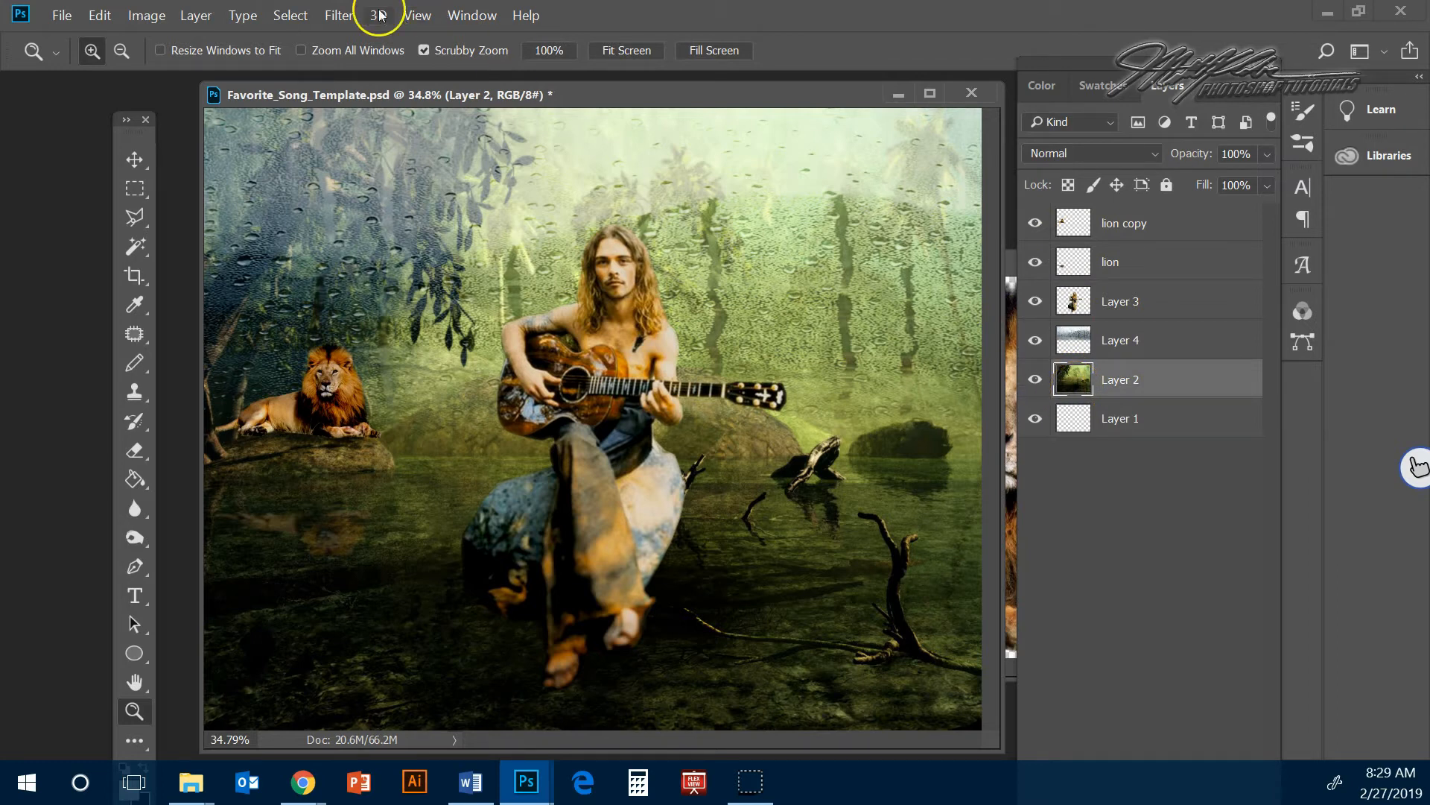
click(350, 18)
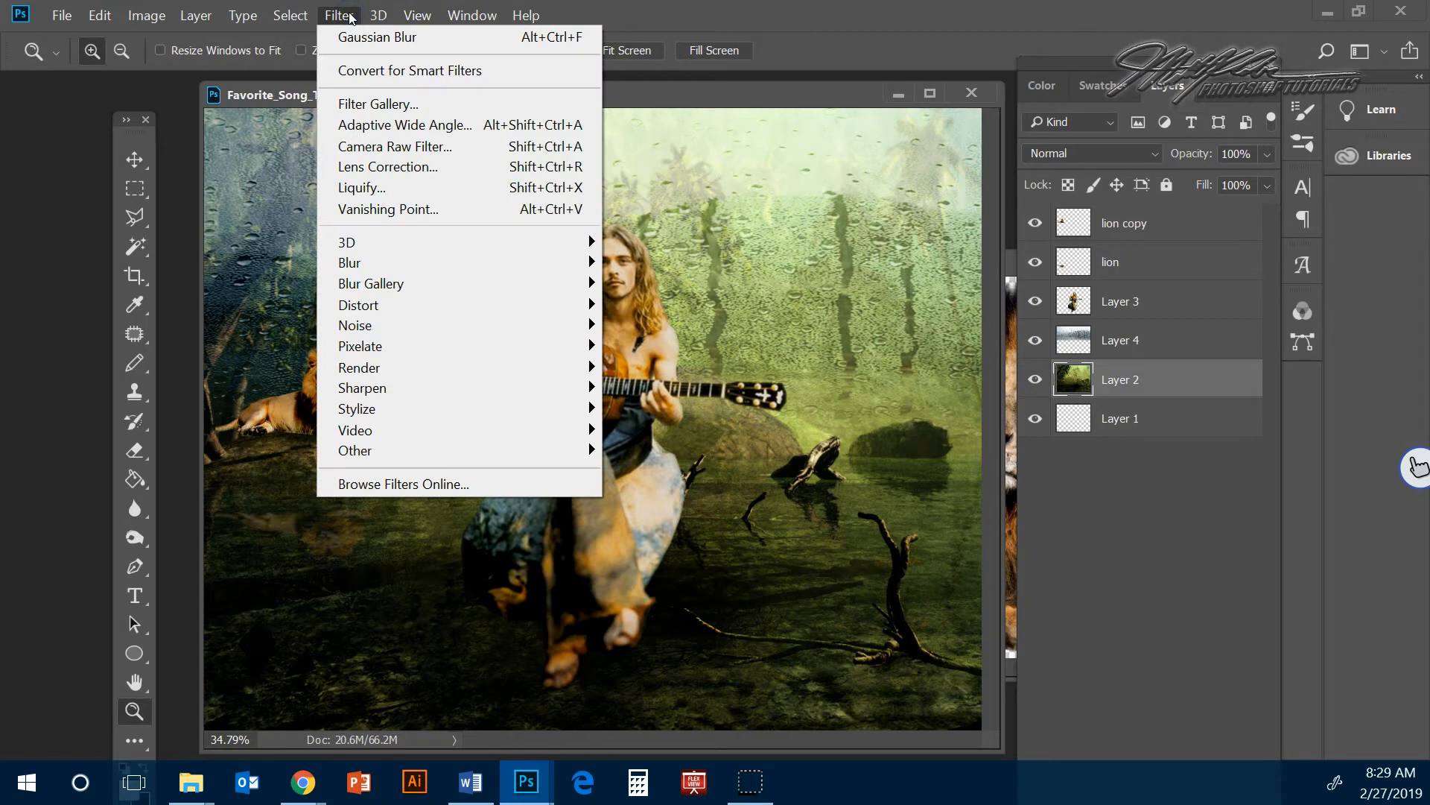
click(1171, 382)
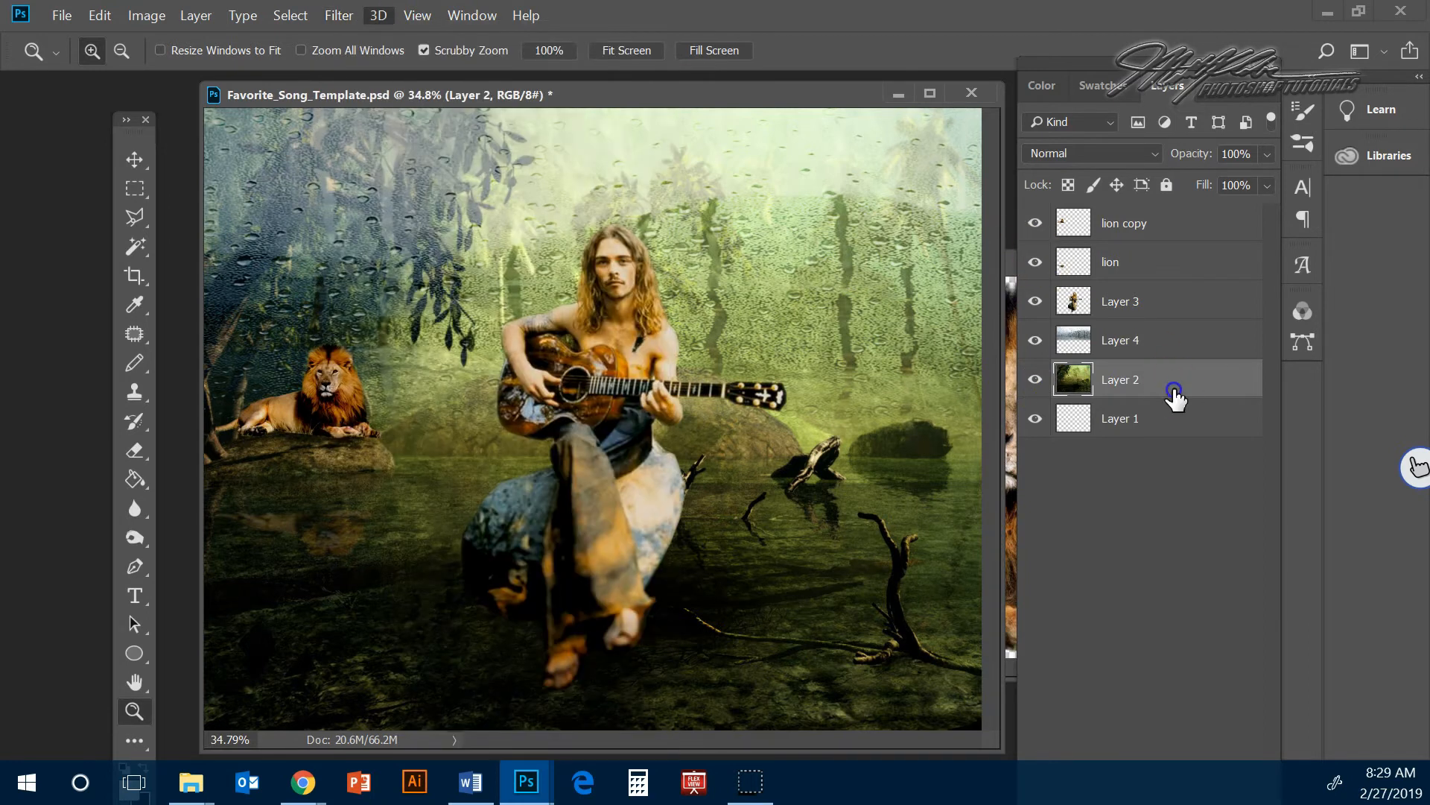
click(344, 20)
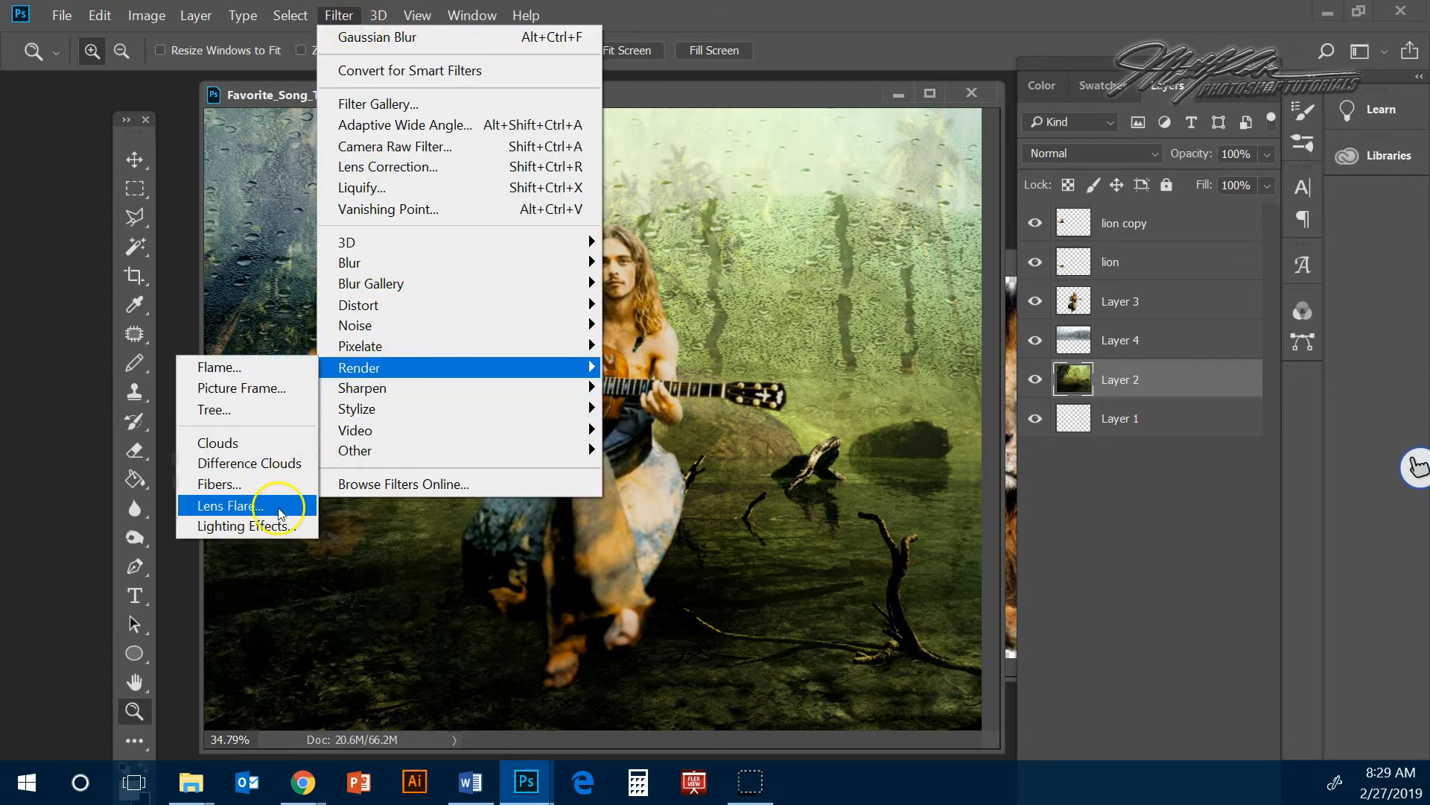
click(279, 514)
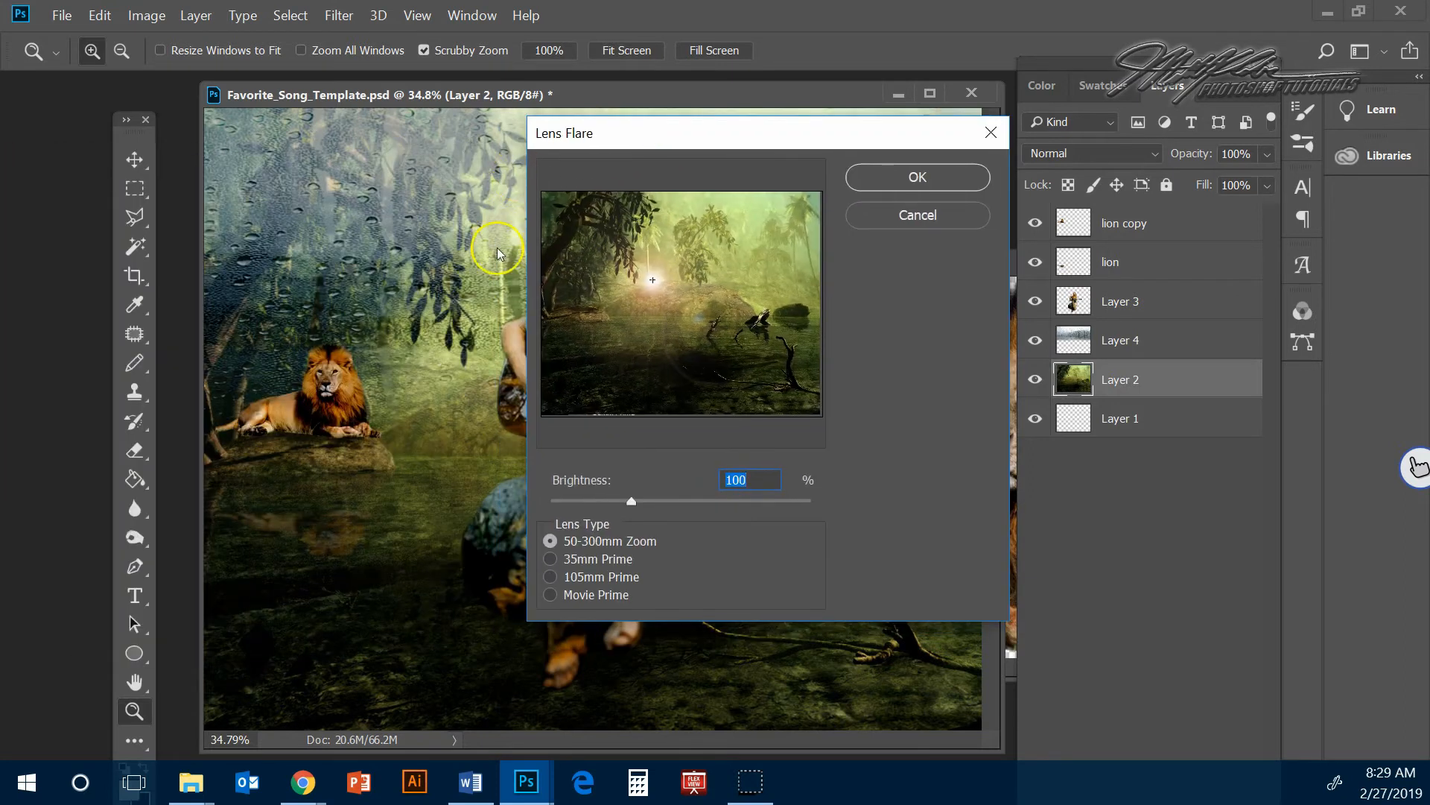
mouse_move(650, 280)
mouse_down()
mouse_move(767, 223)
mouse_move(690, 294)
mouse_move(734, 217)
mouse_move(776, 361)
mouse_move(645, 341)
mouse_move(725, 234)
mouse_move(792, 217)
mouse_up()
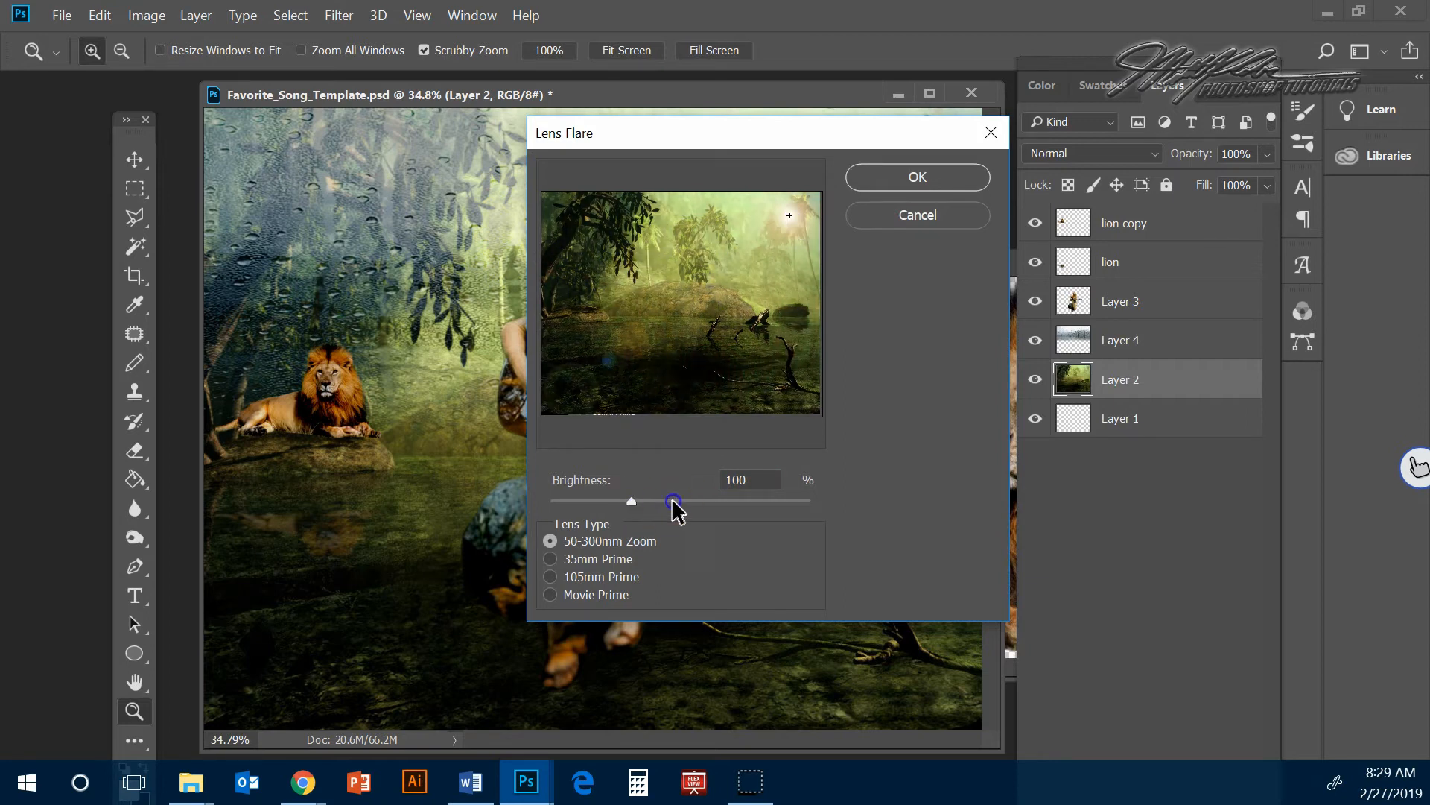
- Try the flare at reduced brightness with the 35mm Prime, 105mm Prime and Movie Prime lens types
drag(625, 501, 561, 500)
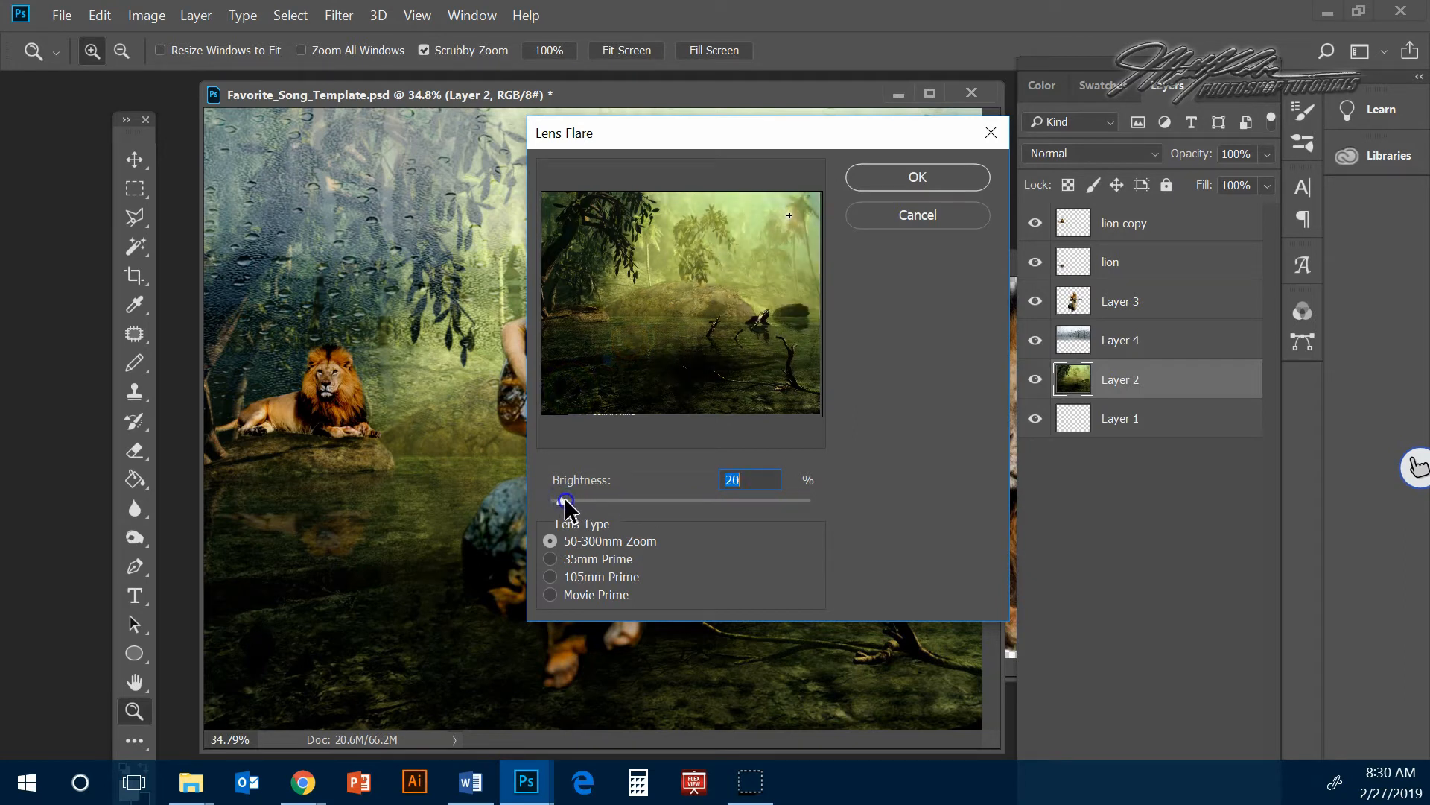
click(552, 558)
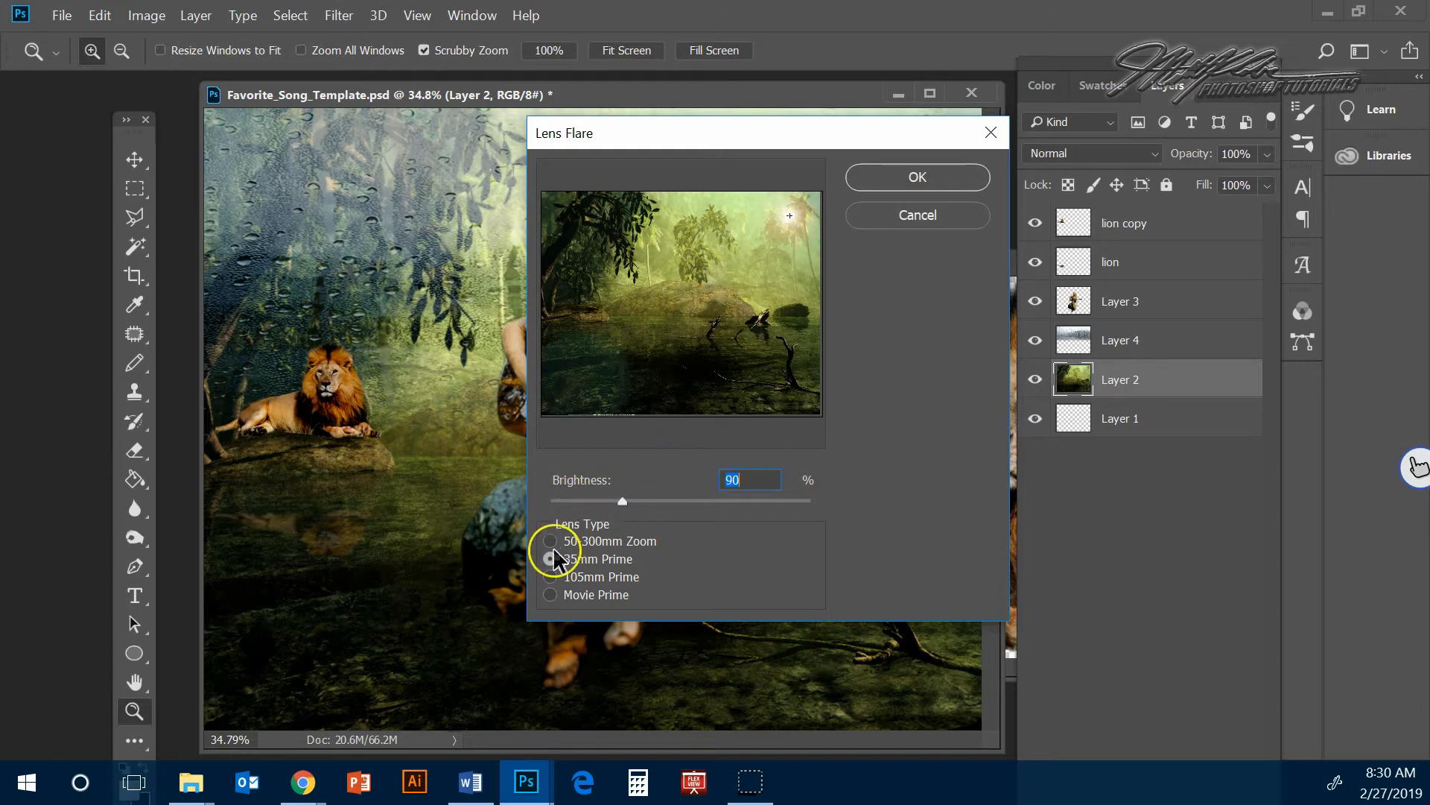
click(550, 577)
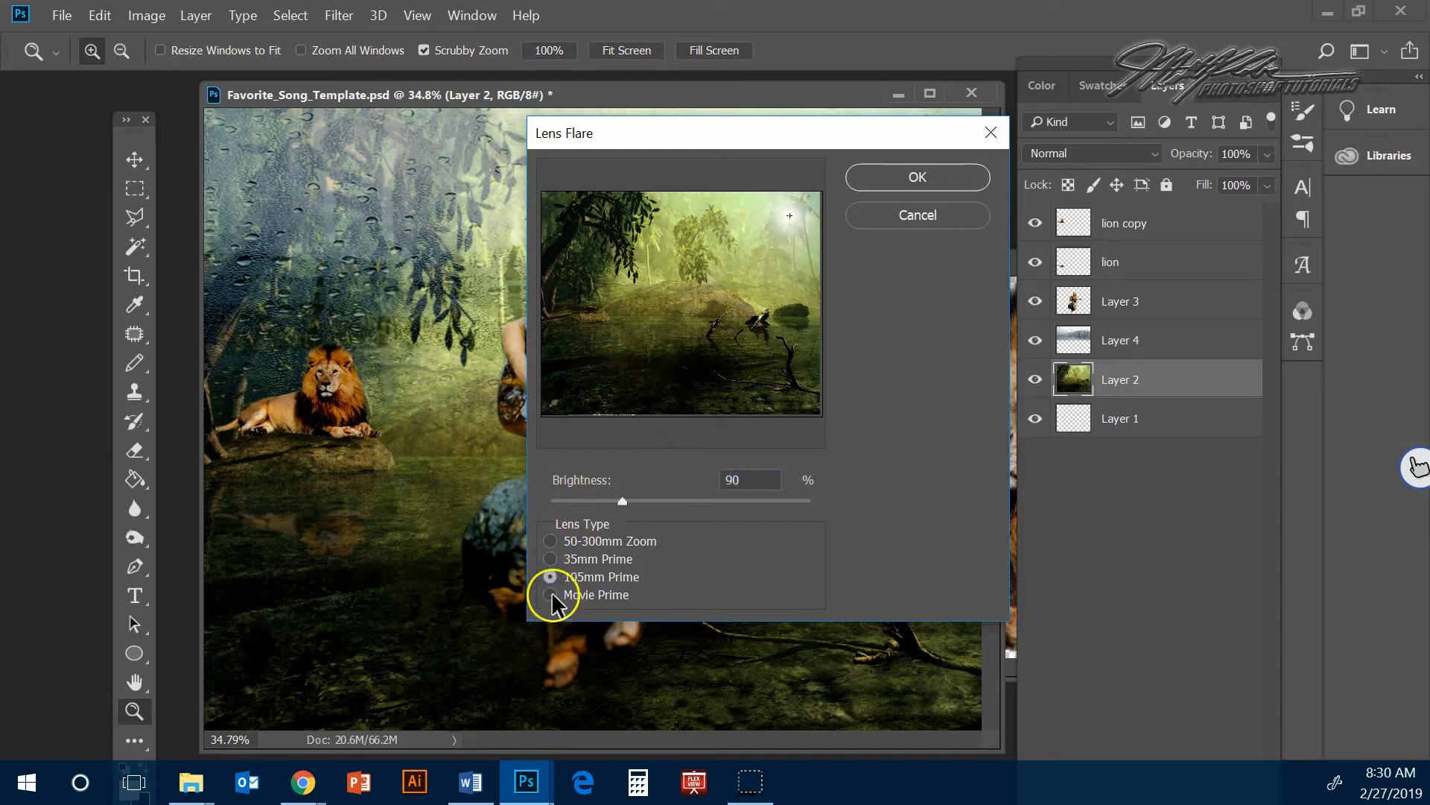
click(550, 595)
click(549, 577)
drag(625, 501, 602, 502)
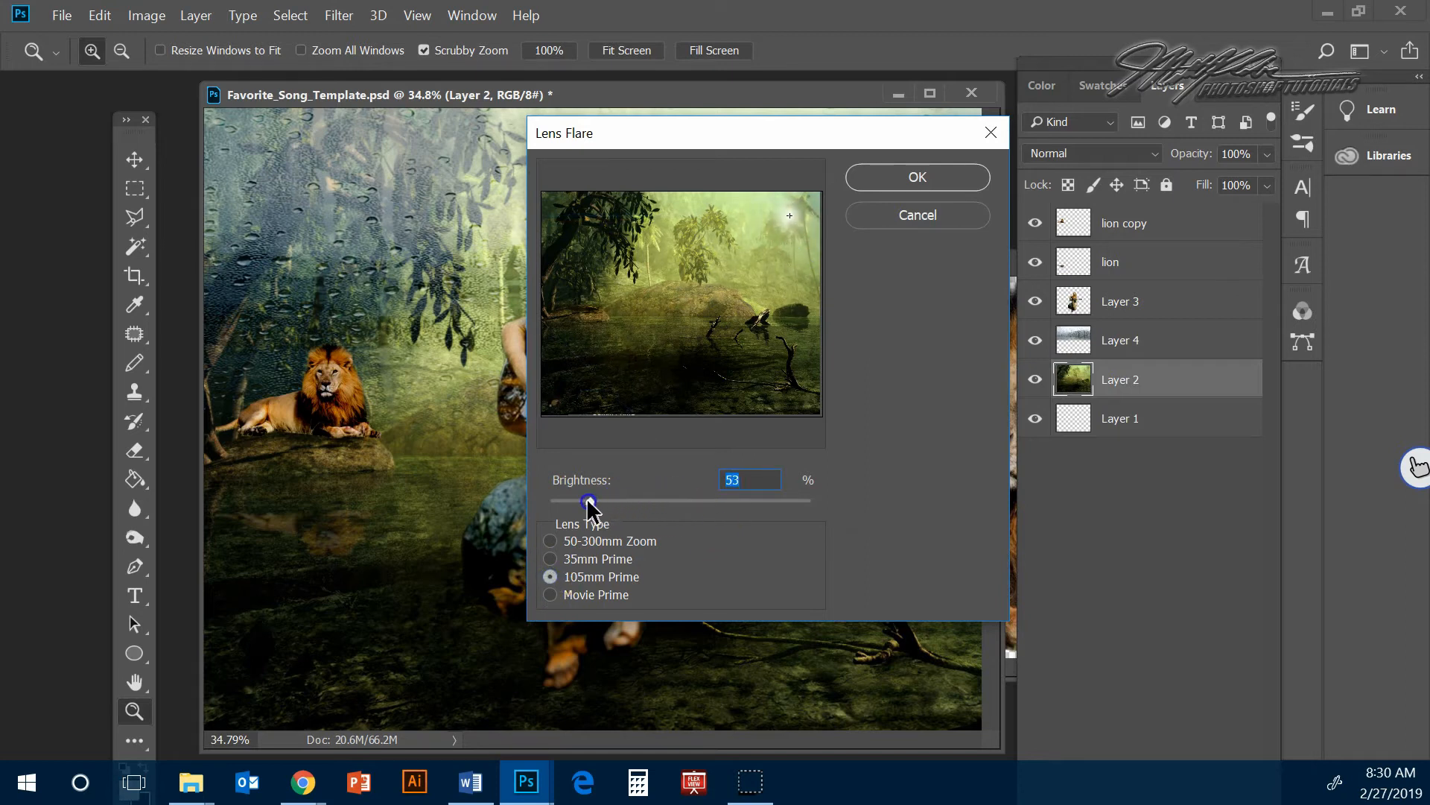
- Apply the lens flare with the 50-300mm Zoom lens type at 97% brightness
click(553, 542)
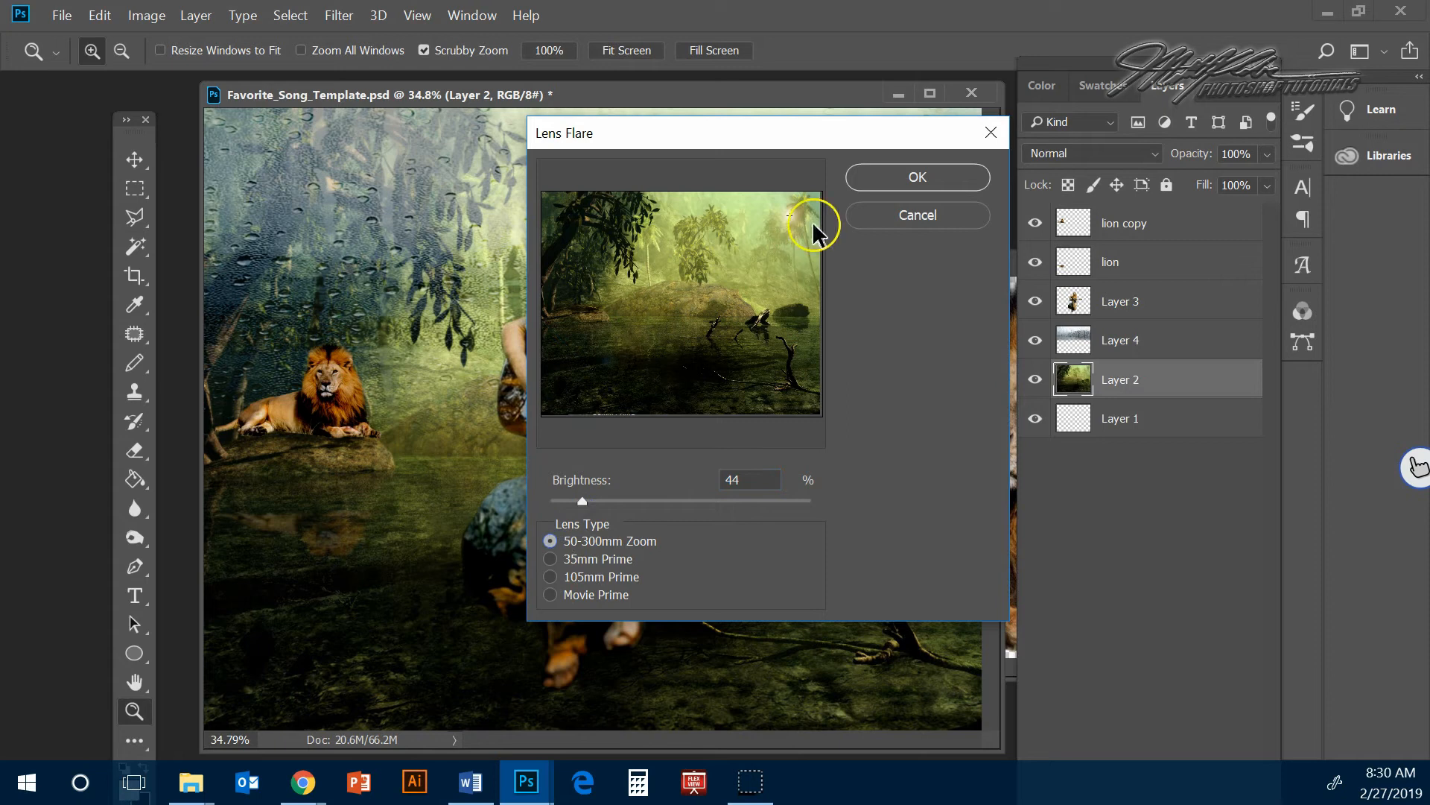
drag(594, 498, 643, 506)
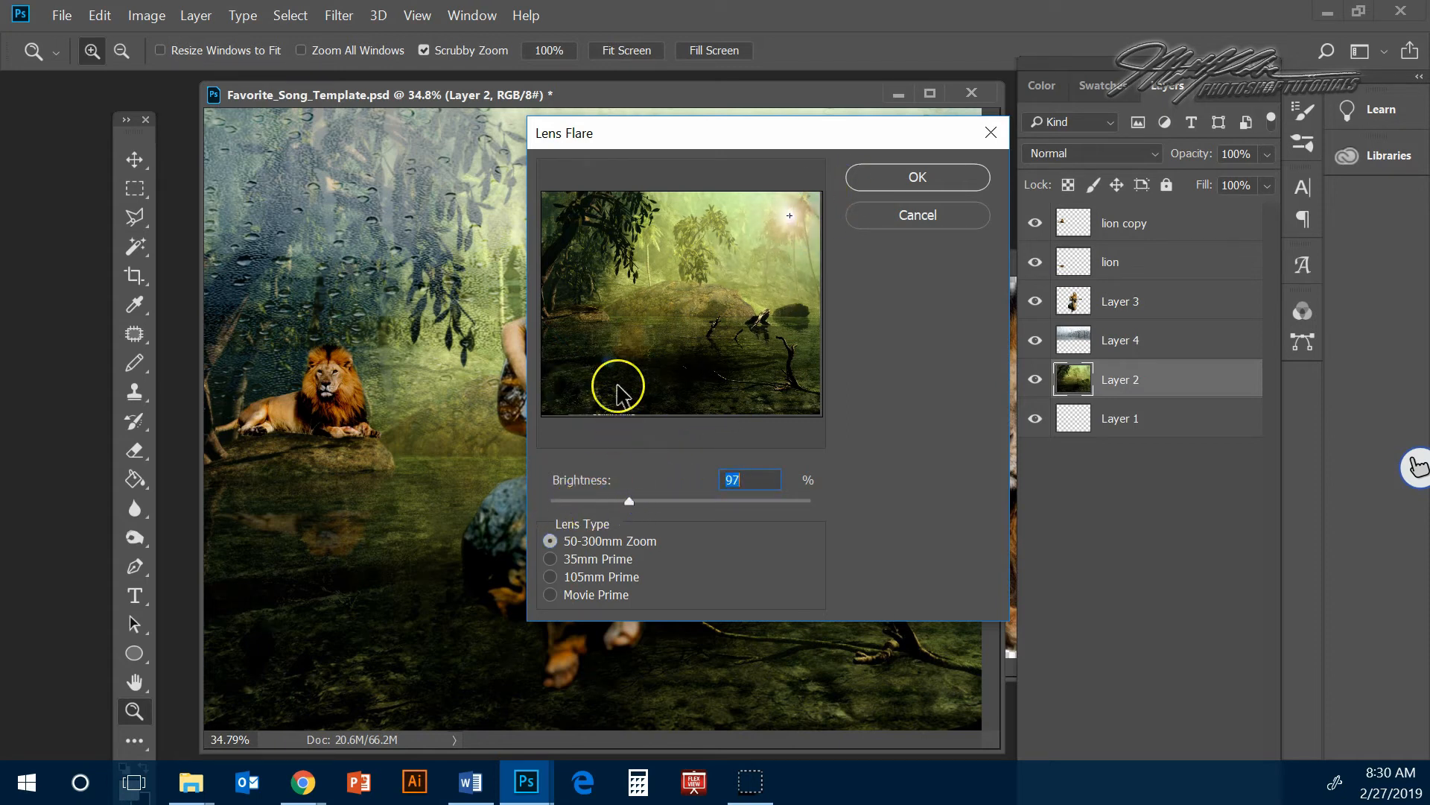
click(894, 177)
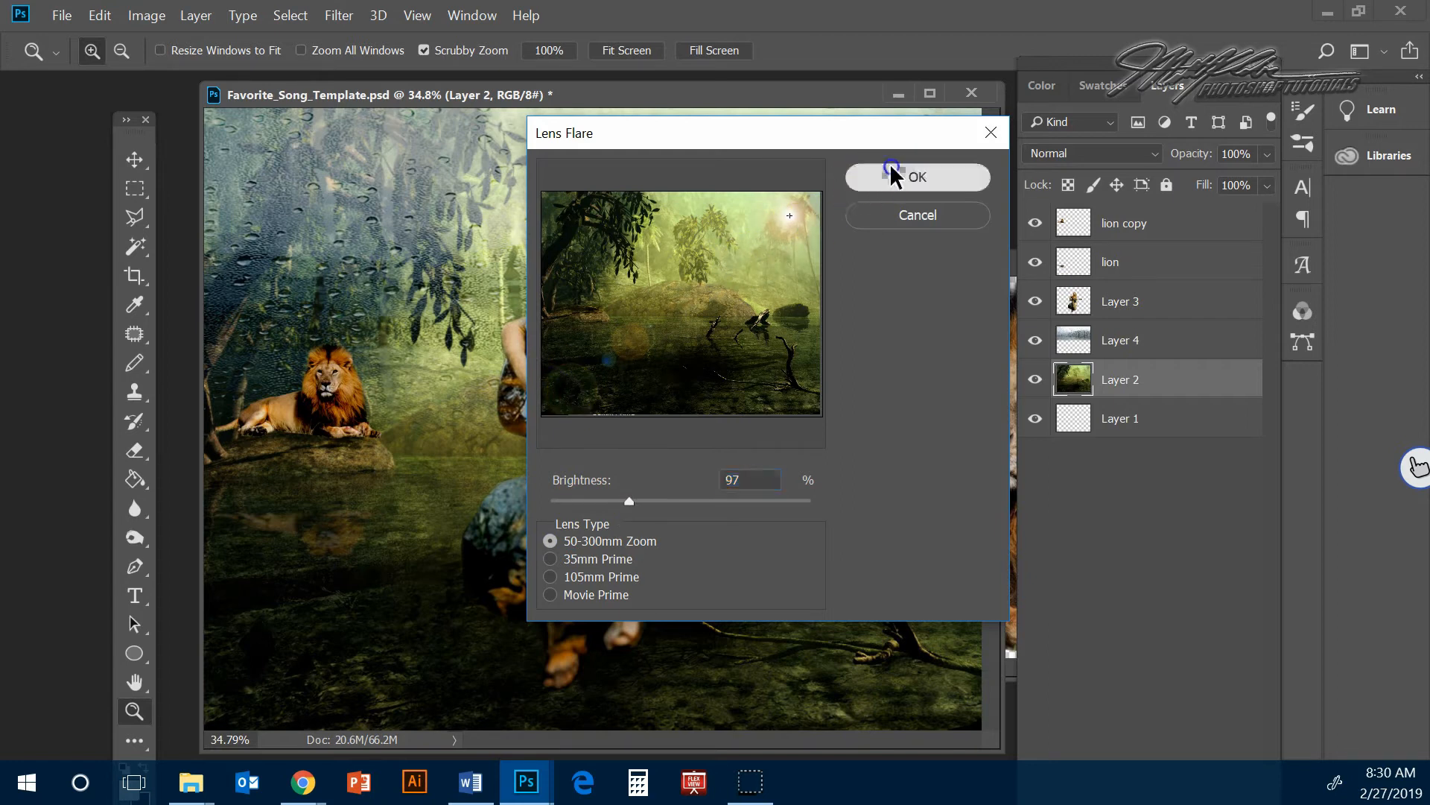
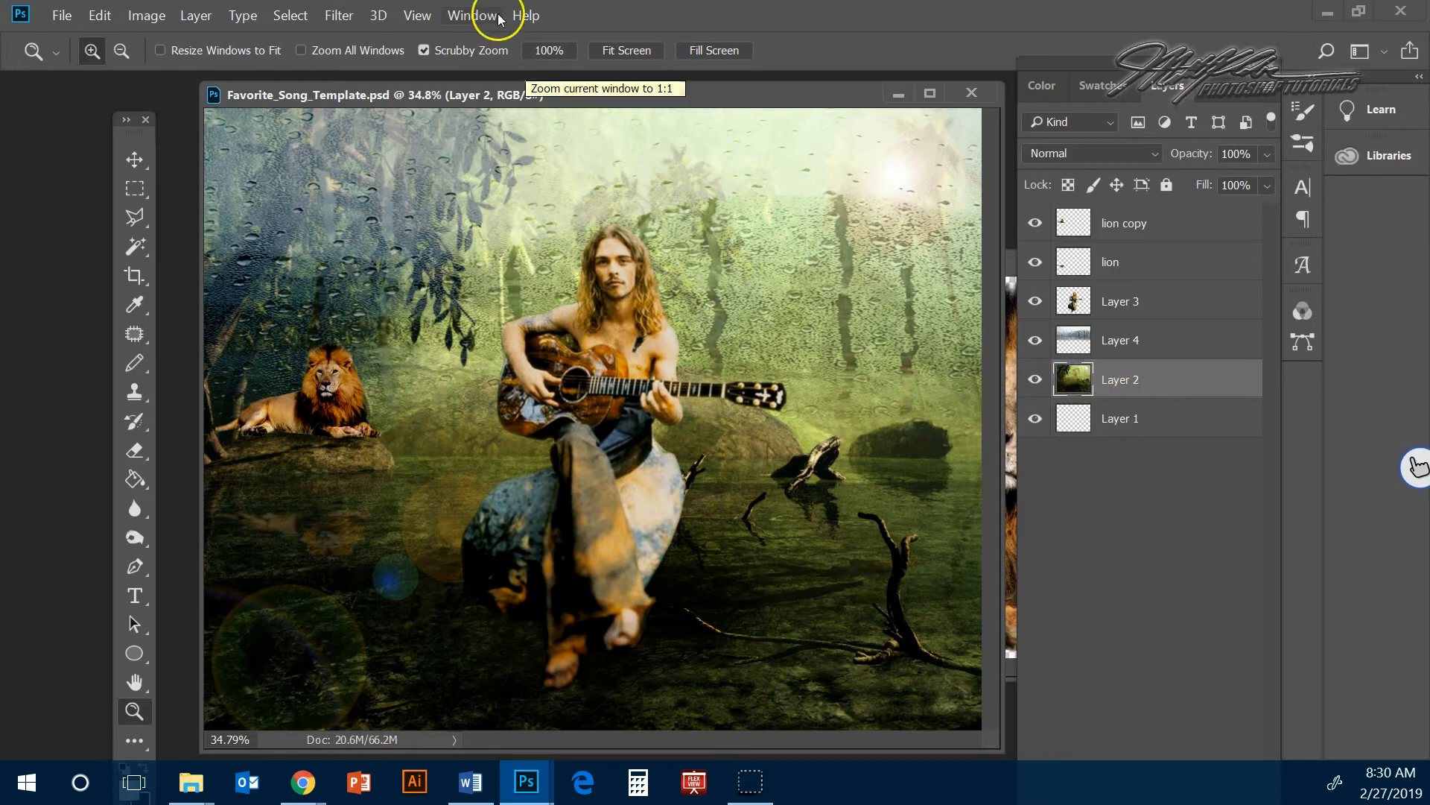
- Try the Filter Gallery's Colored Pencil effect on the guitarist layer (Layer 3) and cancel it
click(1153, 302)
click(1035, 301)
click(1036, 301)
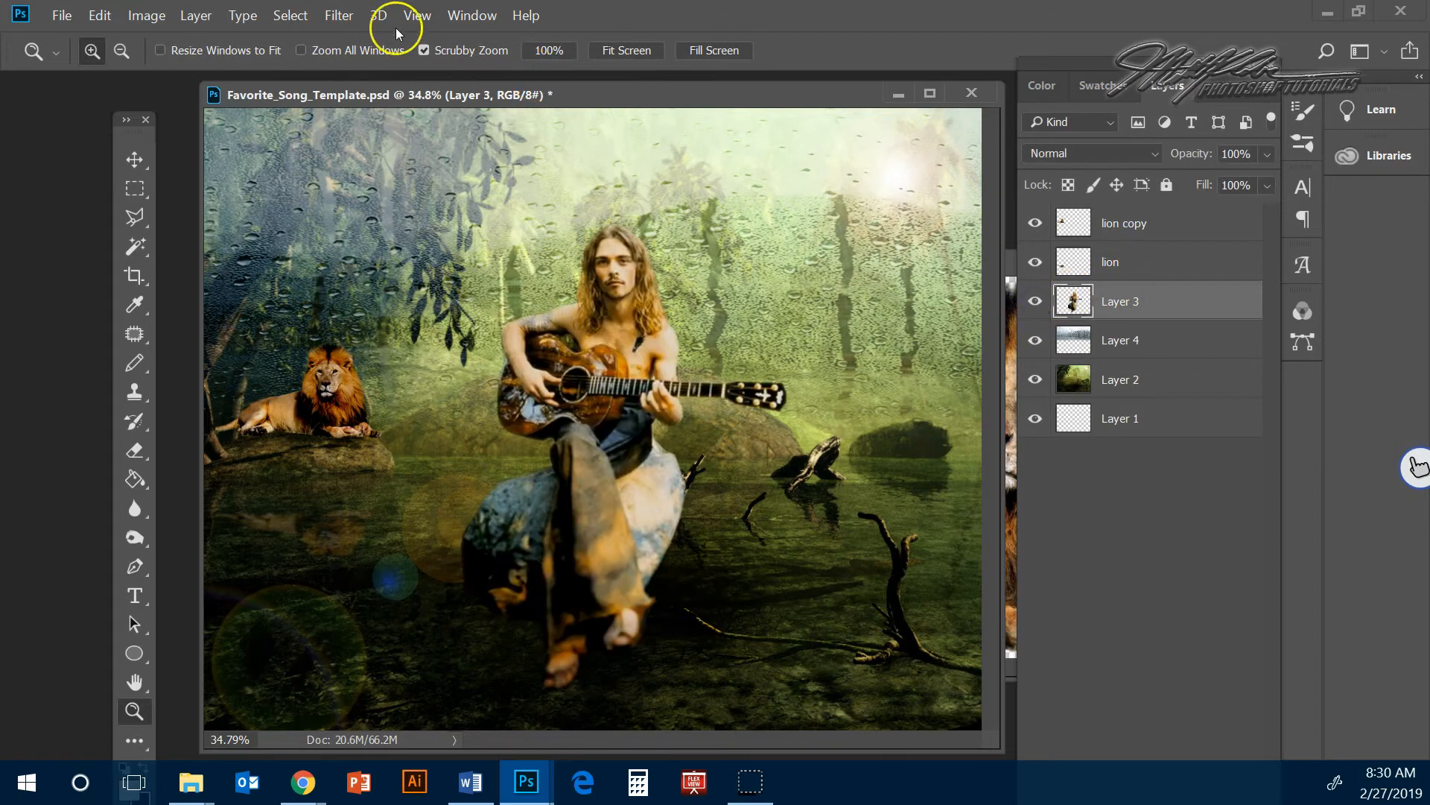
click(339, 15)
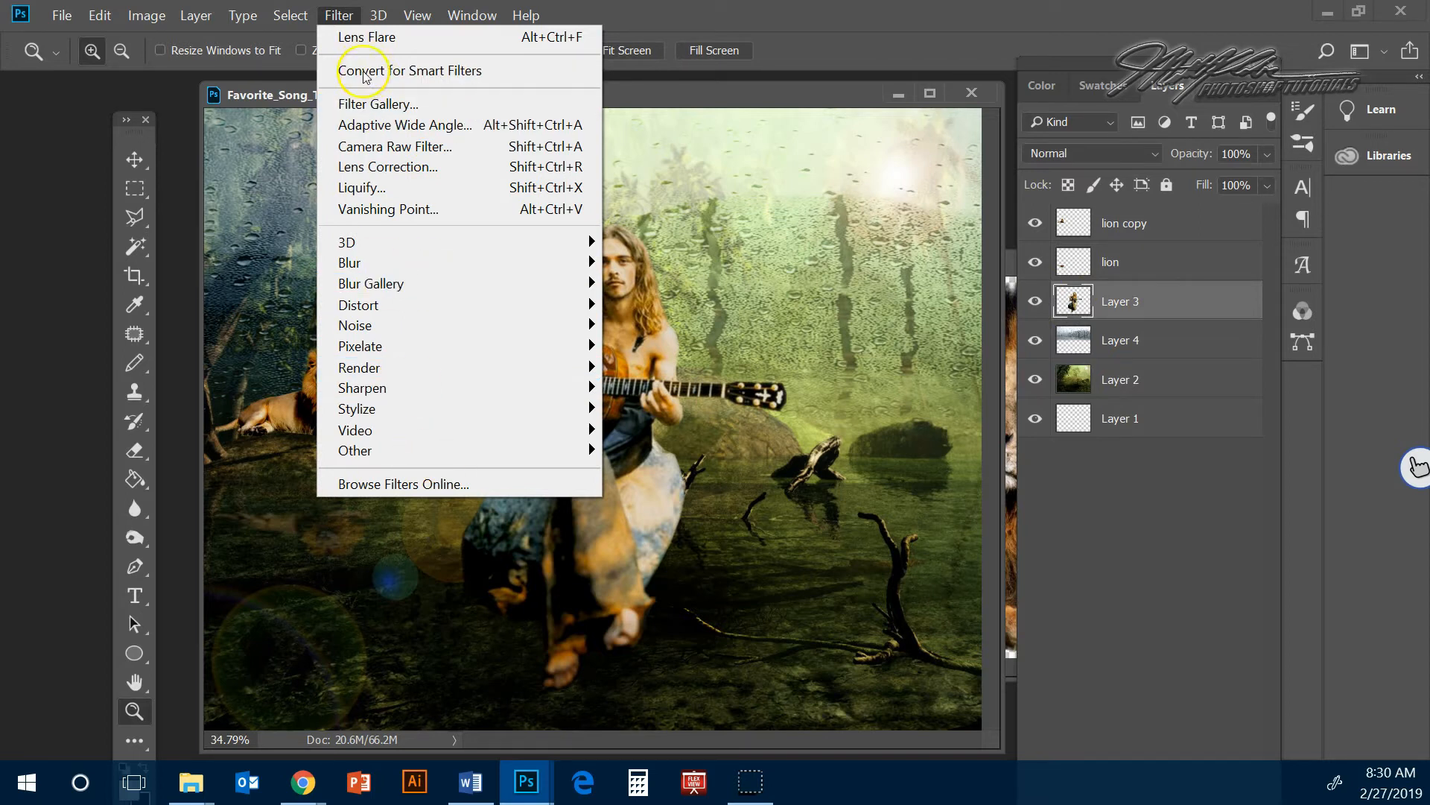
click(367, 104)
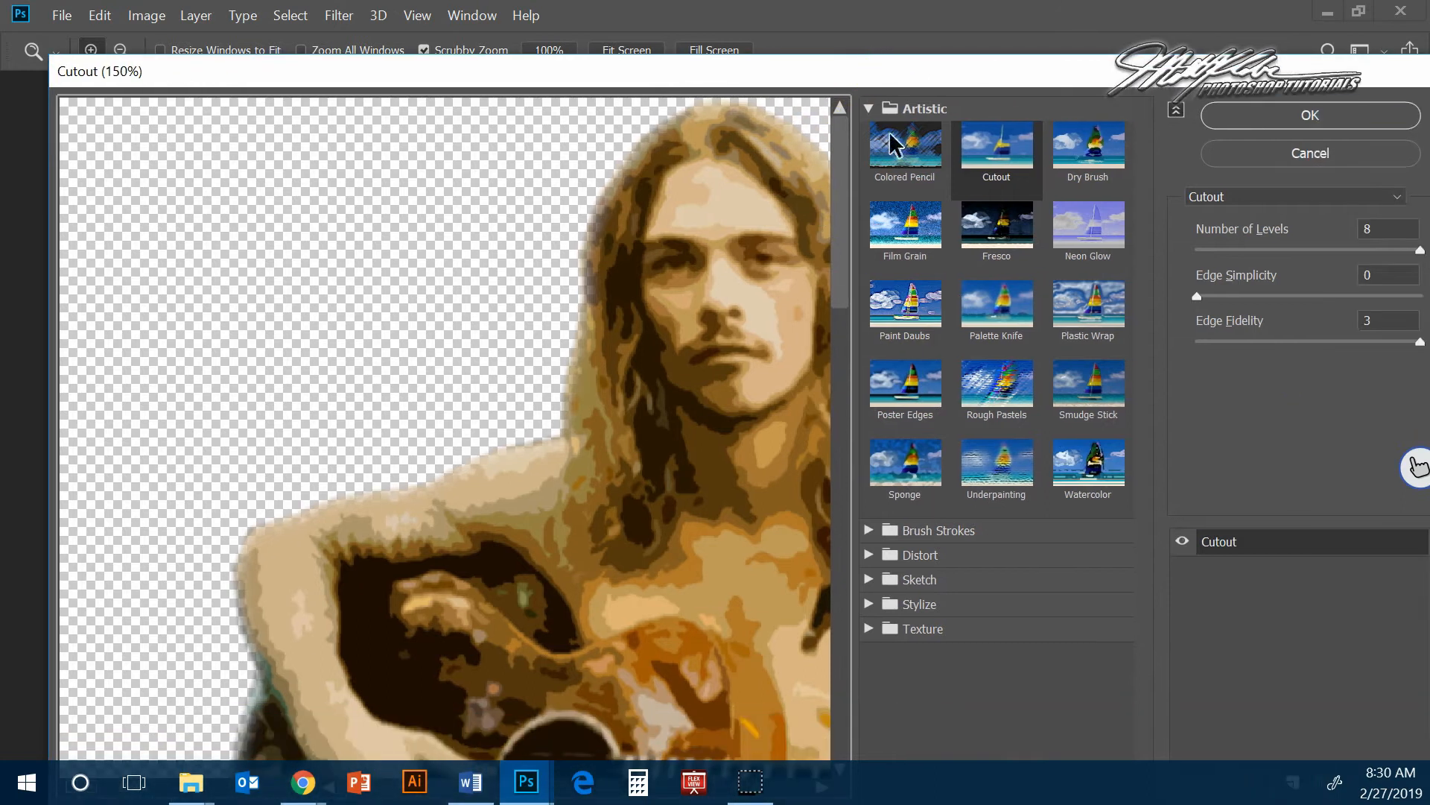
click(915, 179)
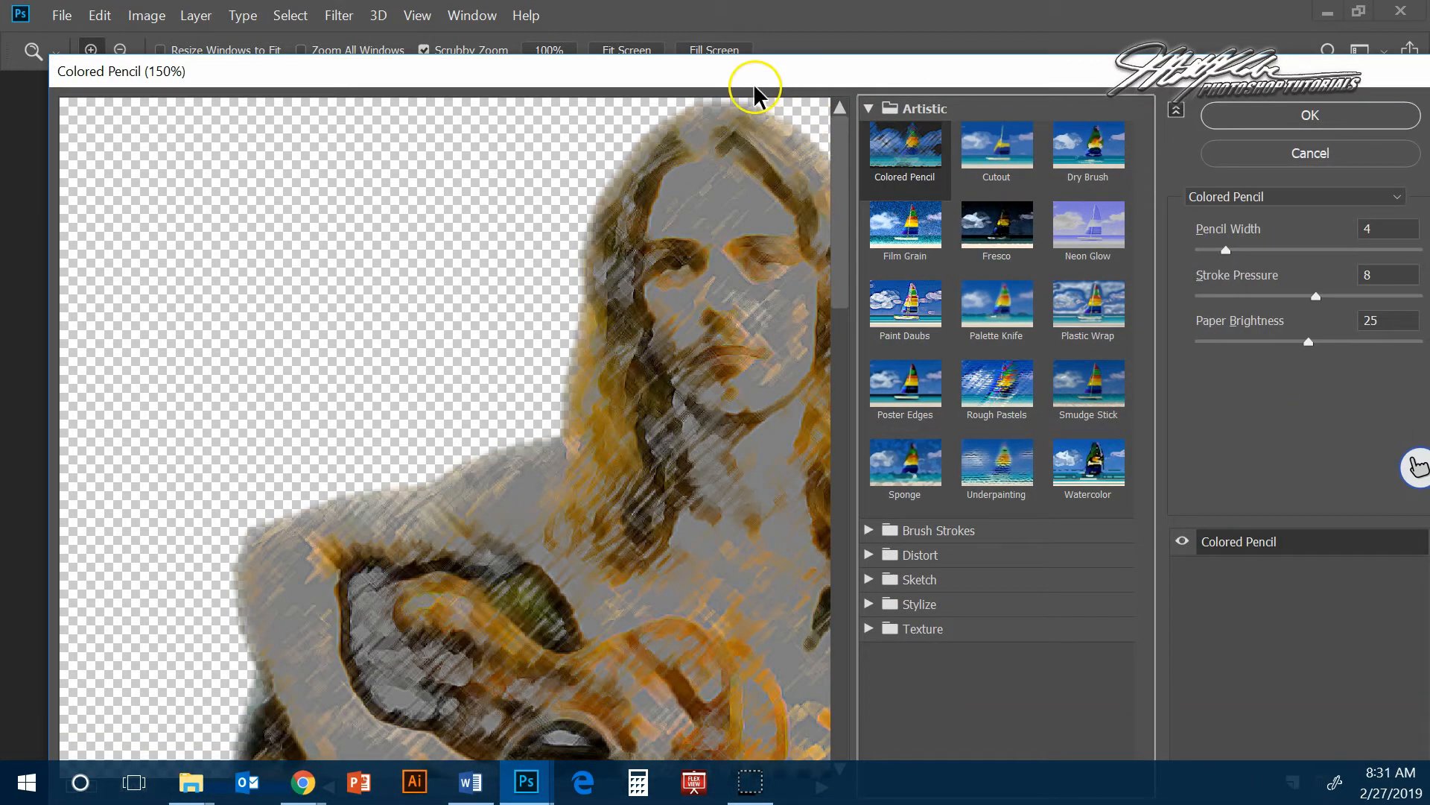
drag(755, 87, 1112, 121)
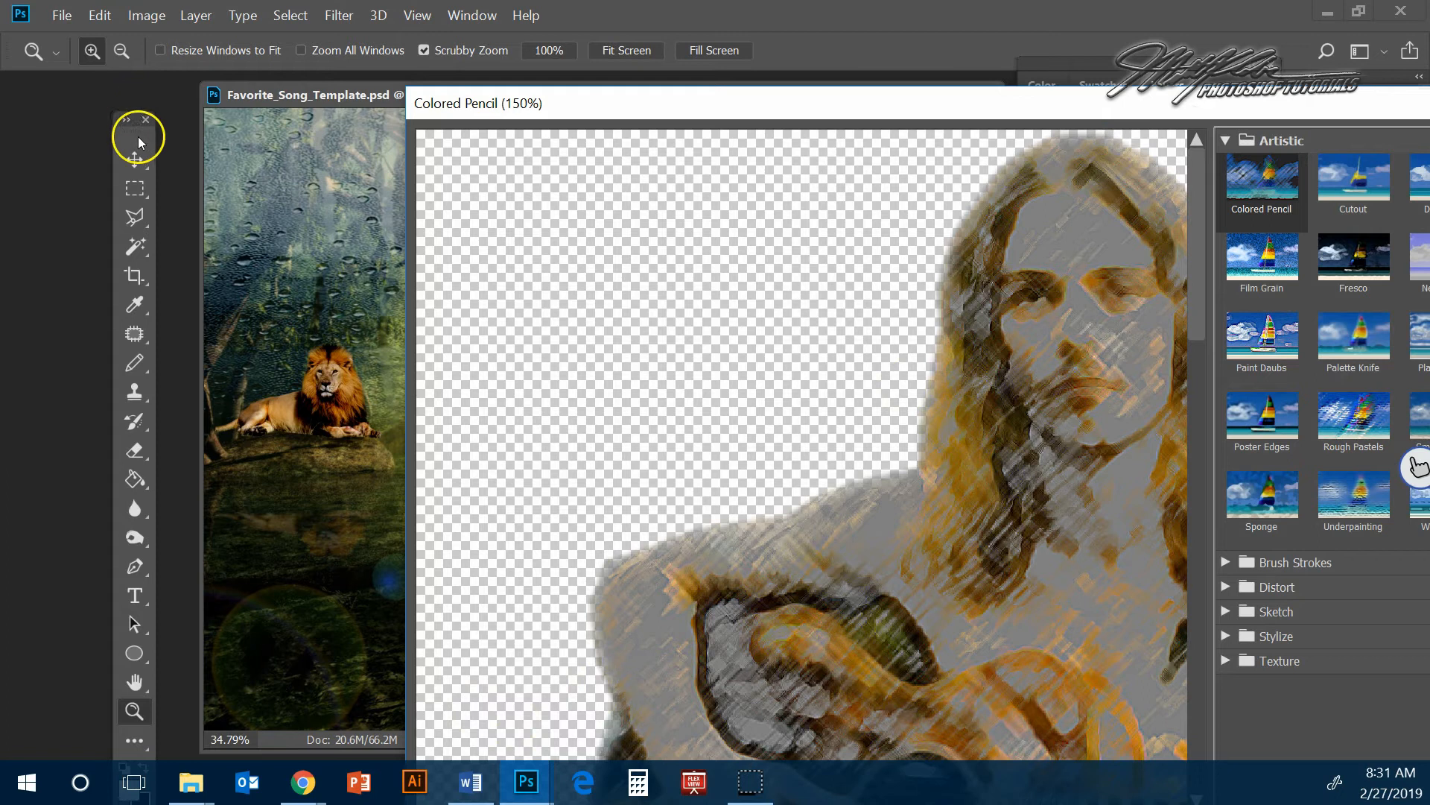
drag(1150, 105, 668, 117)
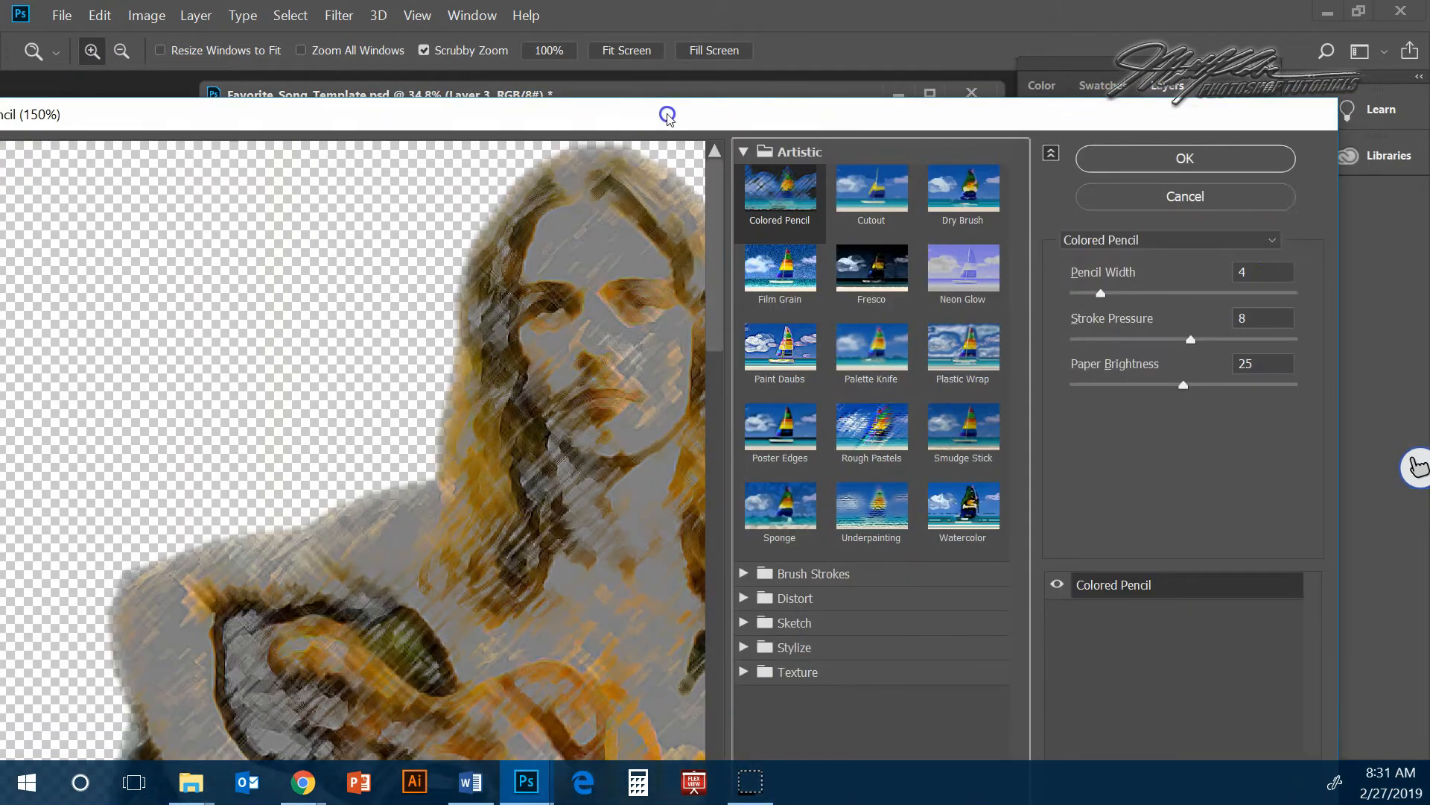
click(1238, 200)
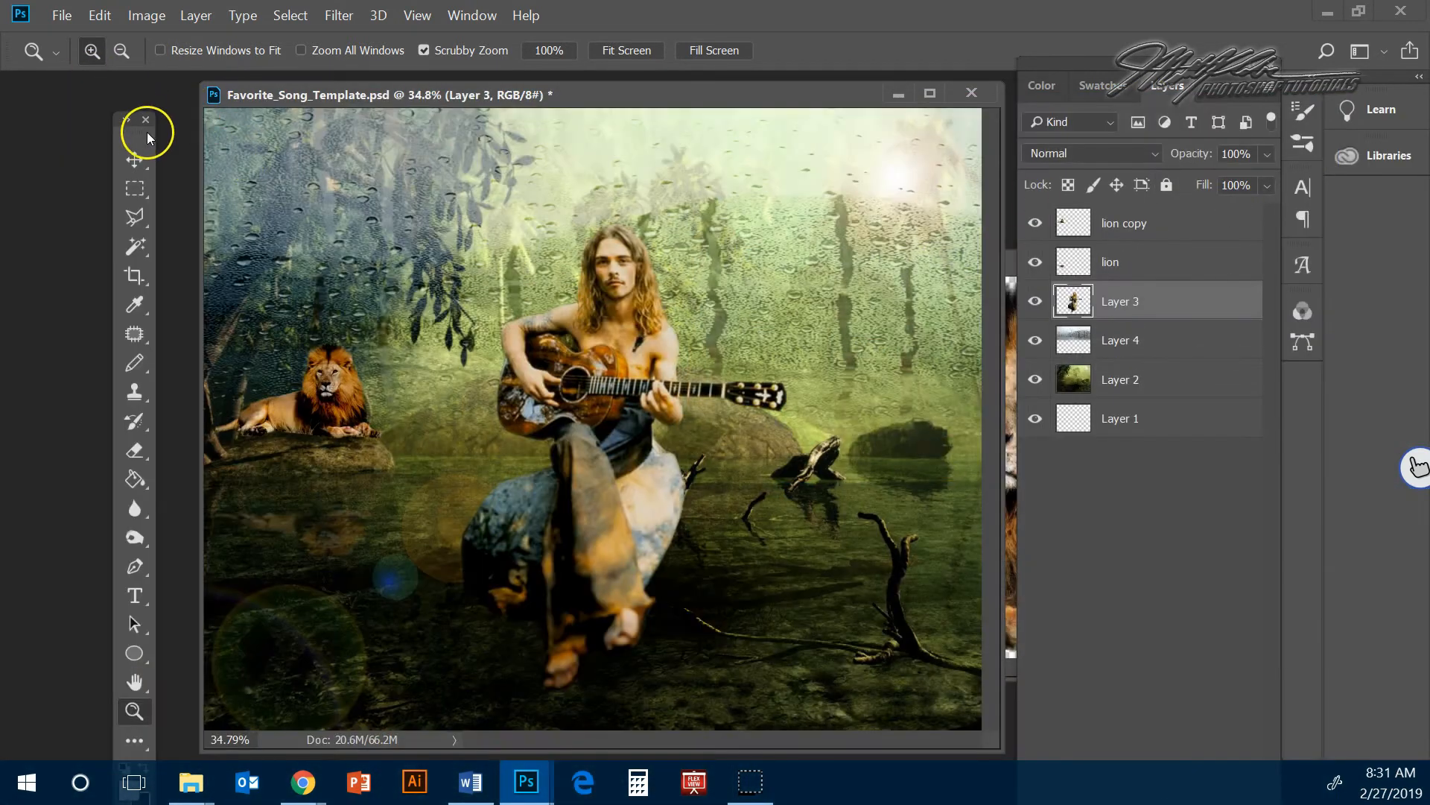
- Activate the Move tool
click(135, 154)
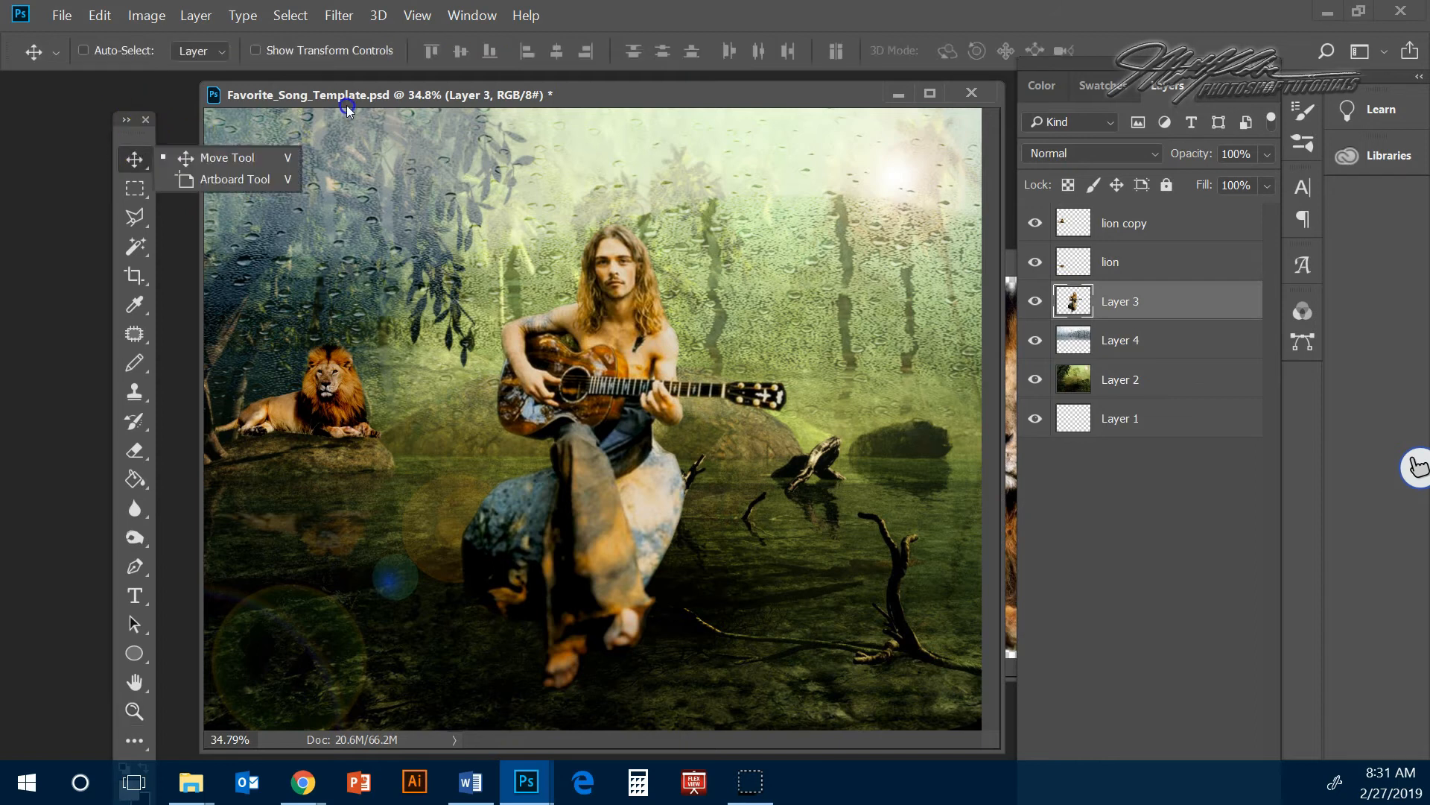
- Reposition the floating toolbar so it sits clear of the document, beside the canvas
drag(121, 136, 347, 80)
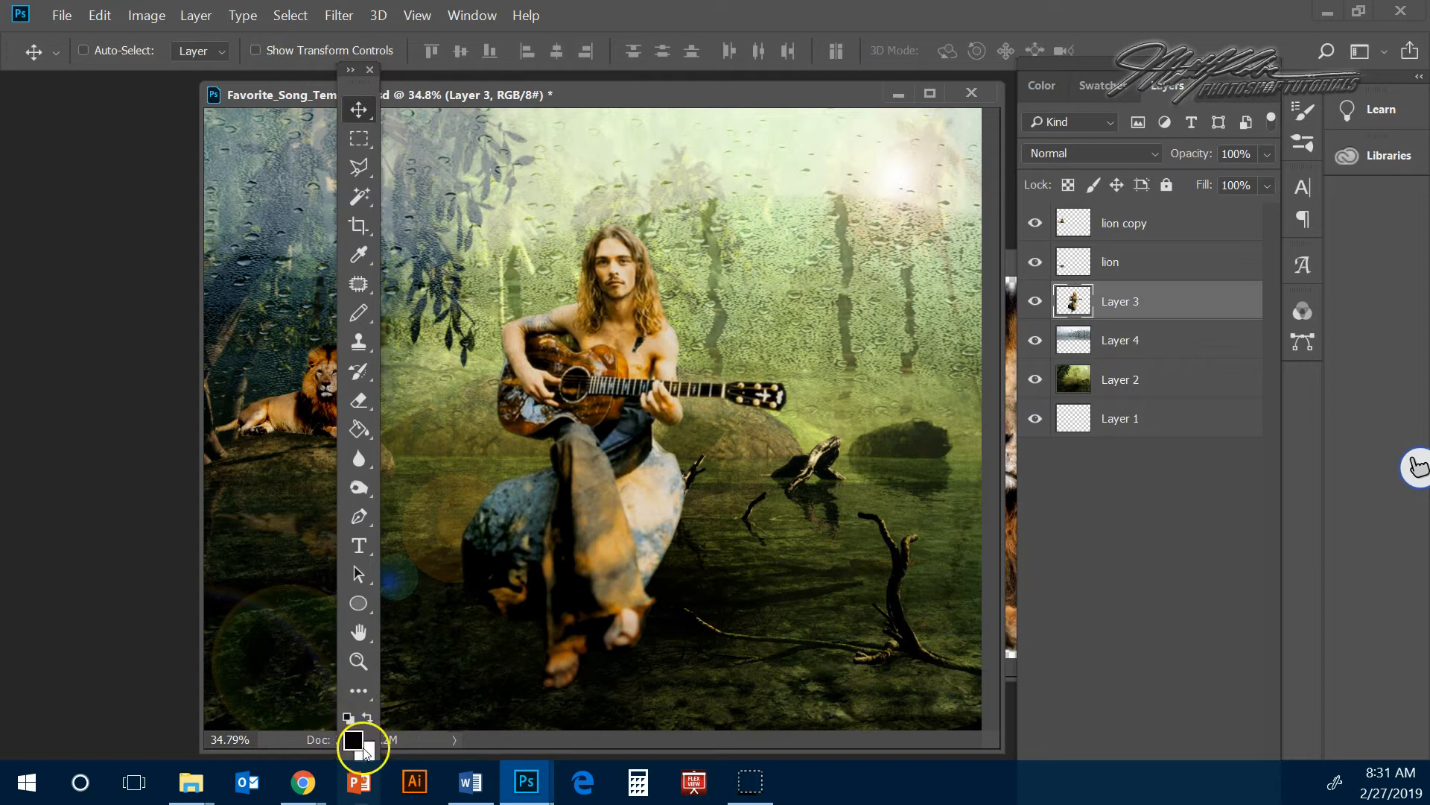
drag(361, 88, 125, 77)
- Preview the Cutout filter on the musician layer in the Filter Gallery with Edge Simplicity 9
click(334, 17)
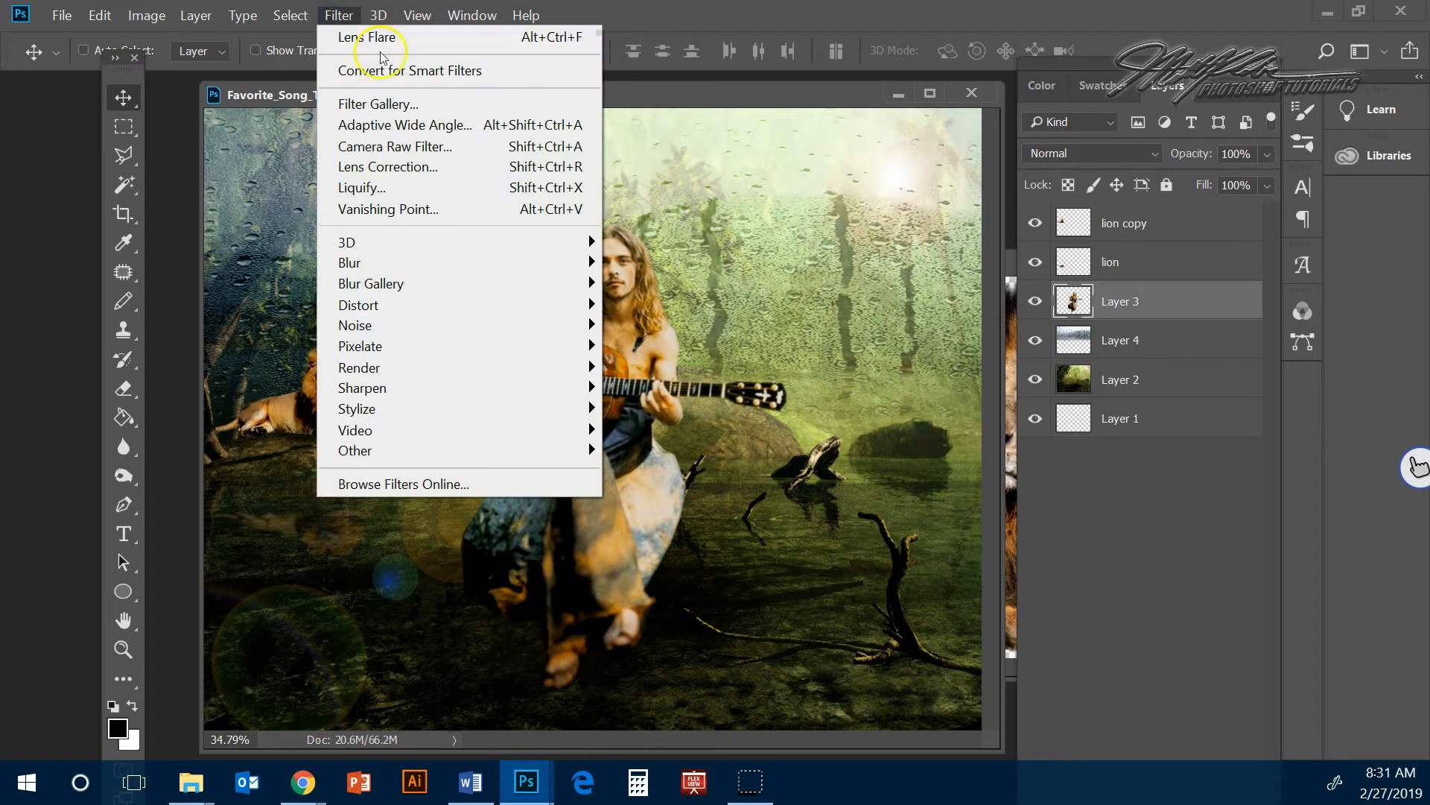
click(373, 104)
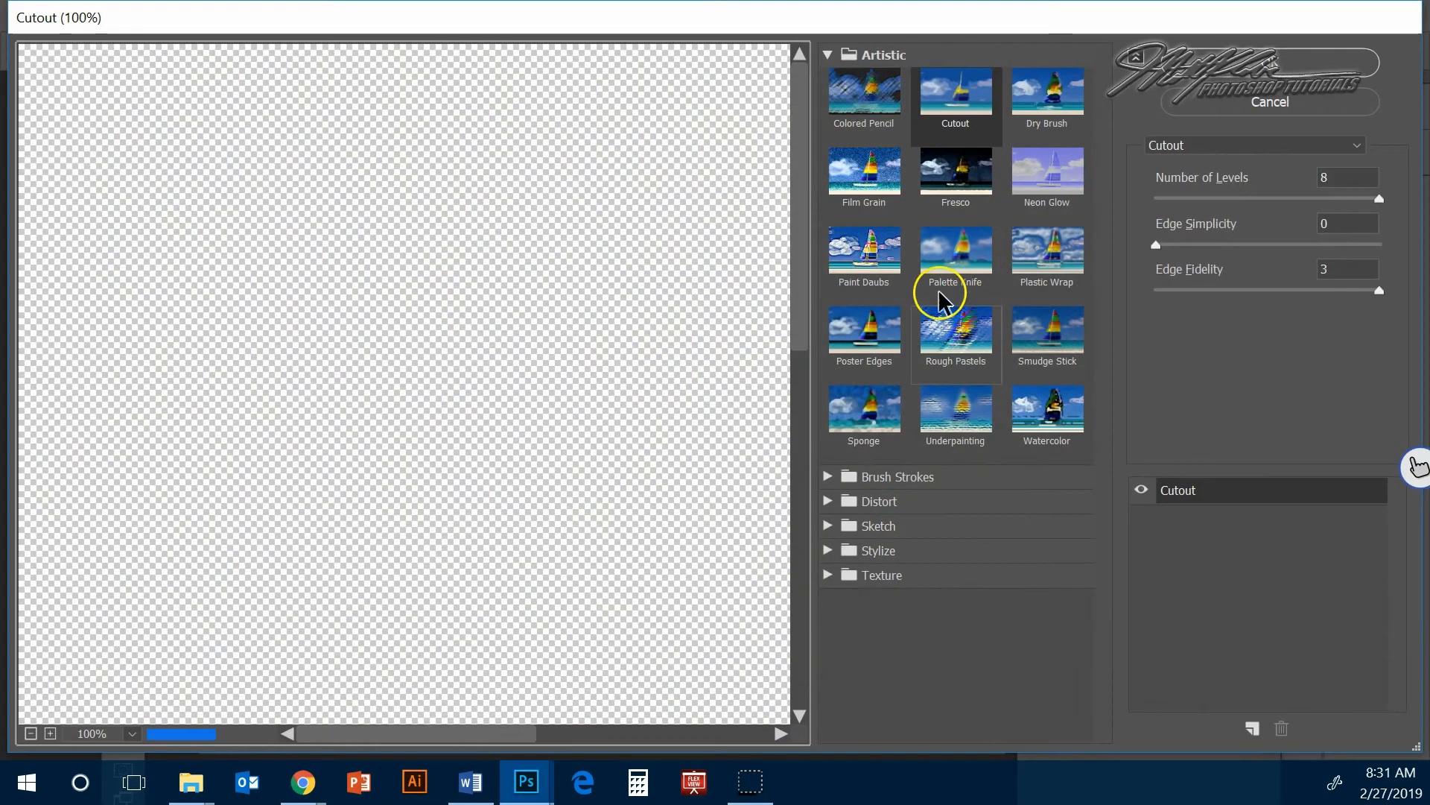
click(834, 81)
click(960, 103)
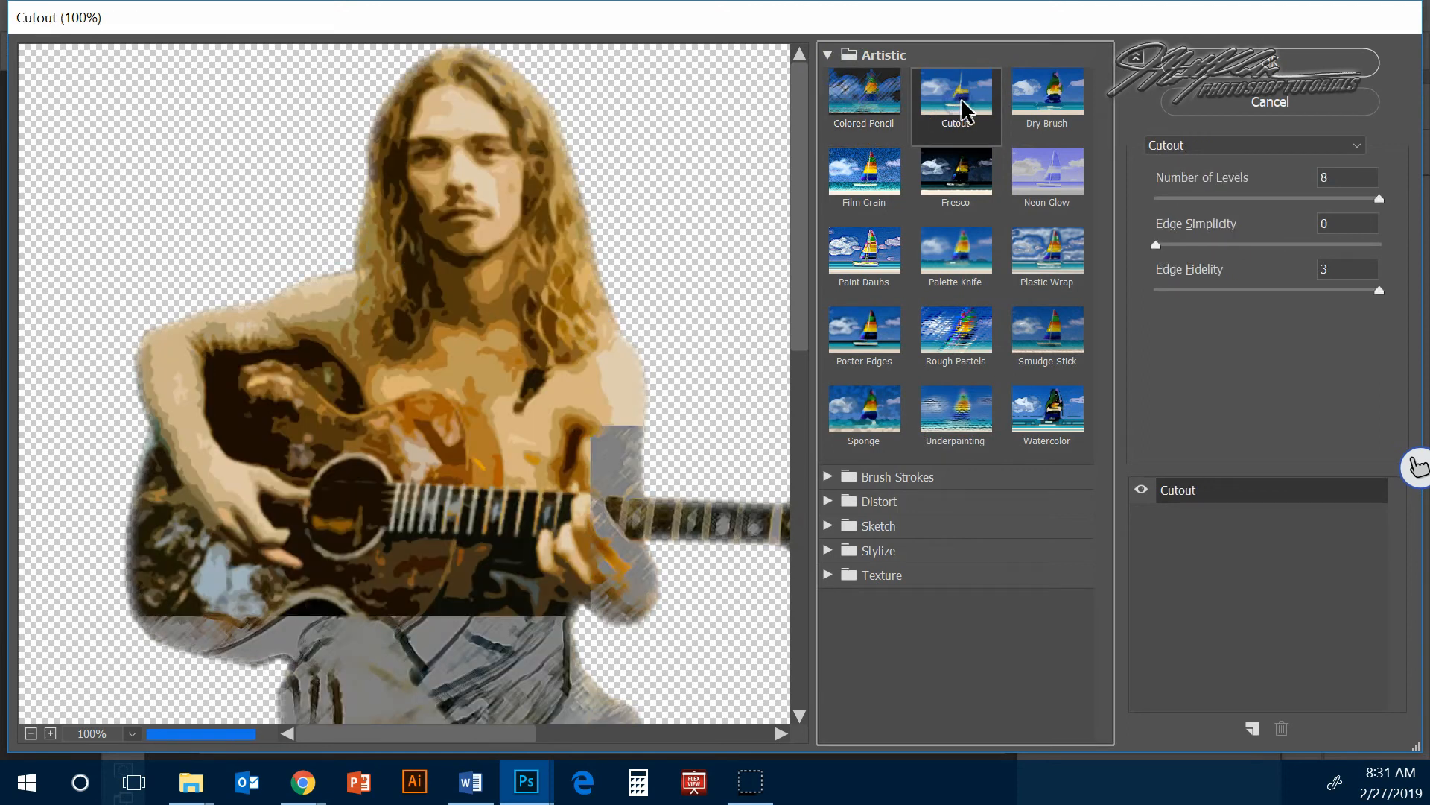
drag(1156, 242, 1361, 252)
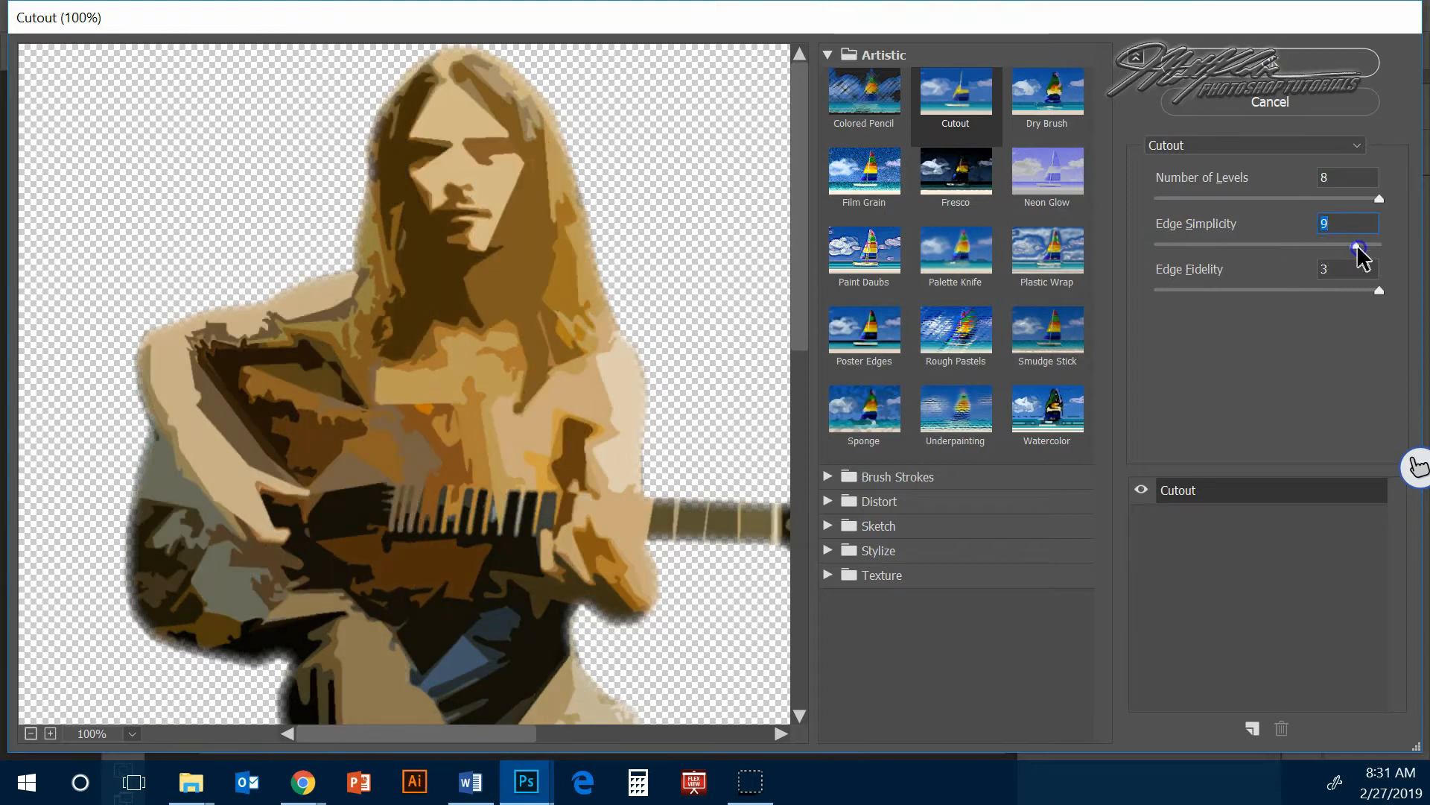
- Preview the Dry Brush filter and Plastic Wrap at different highlight strengths, then leave the Filter Gallery without applying anything
click(1049, 102)
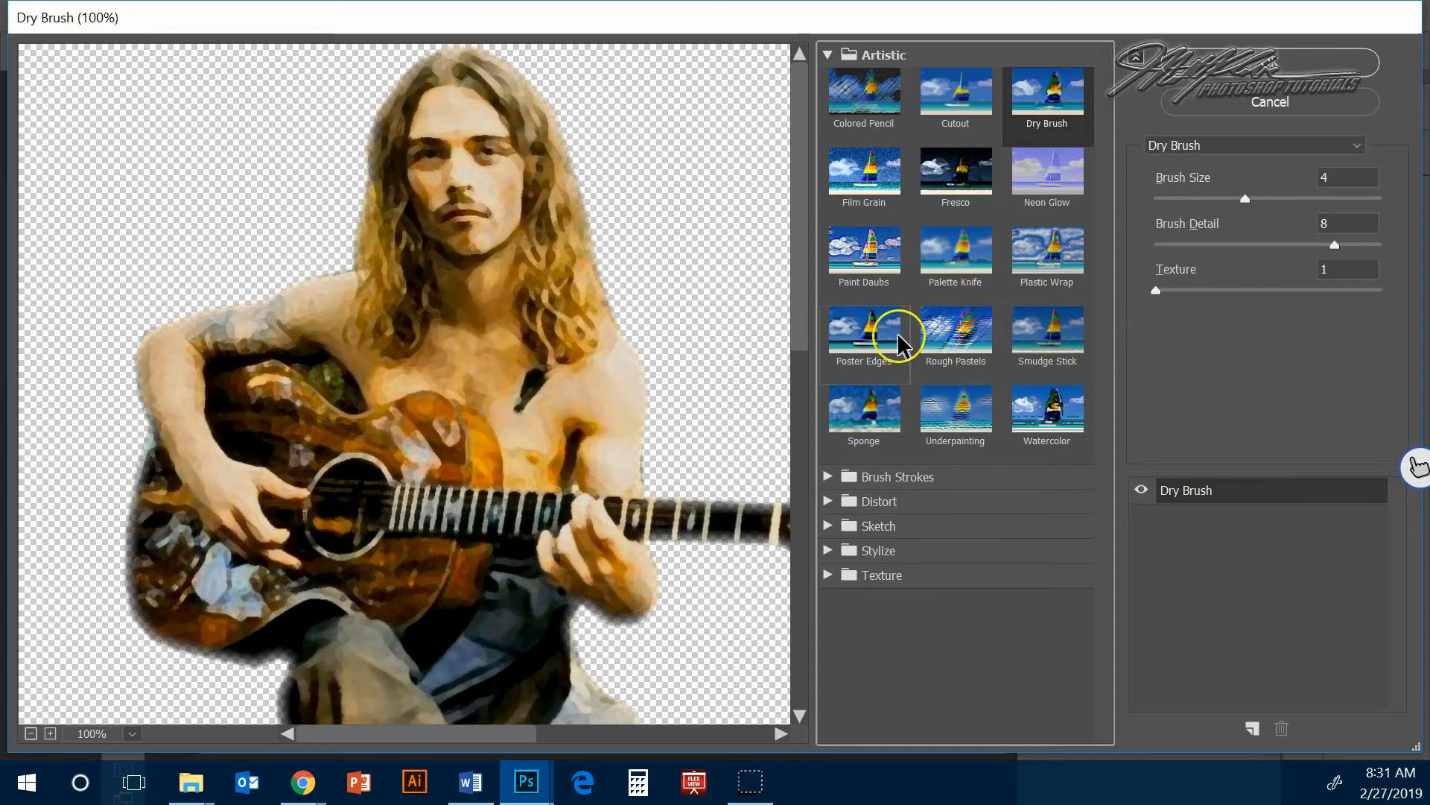
click(1043, 267)
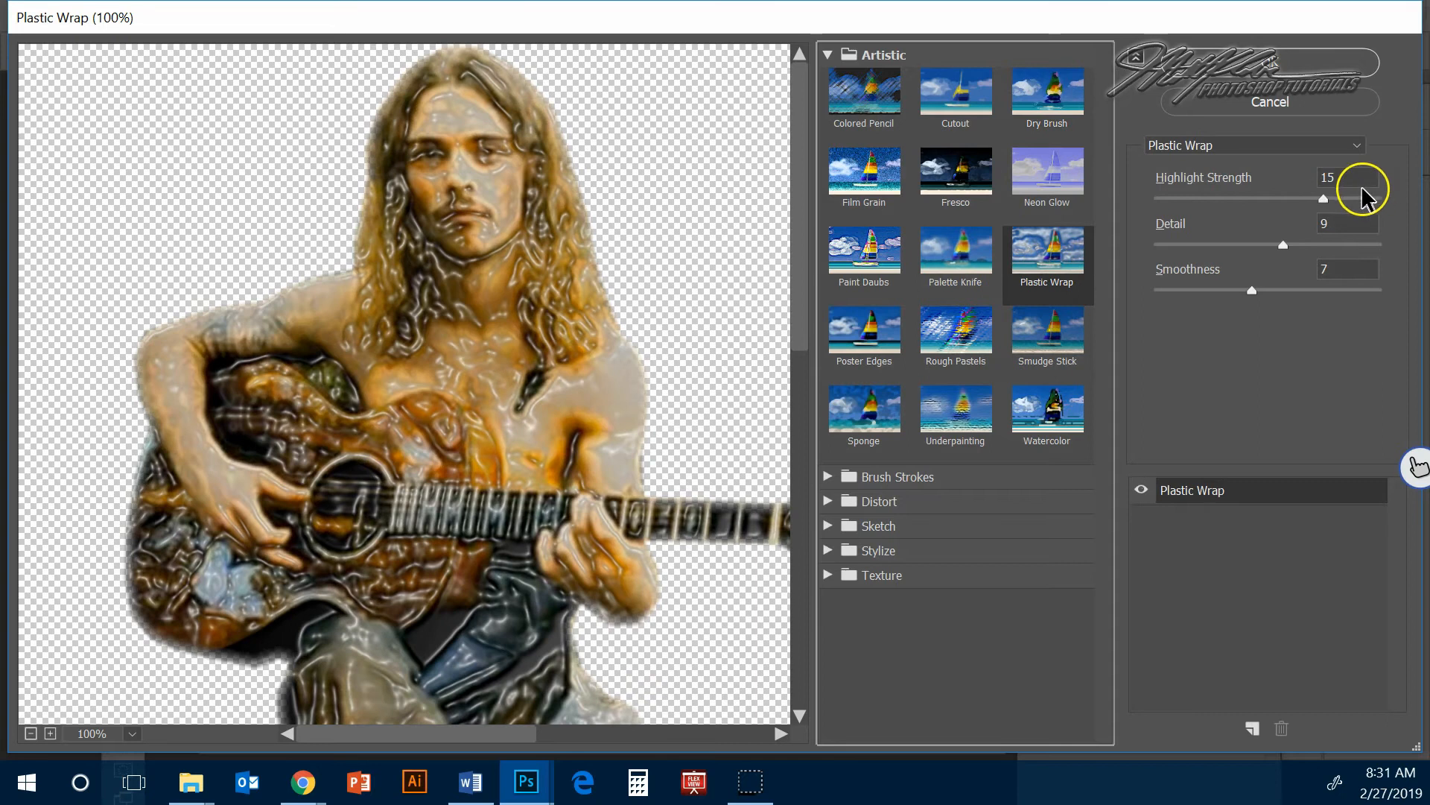
drag(1323, 199, 1192, 202)
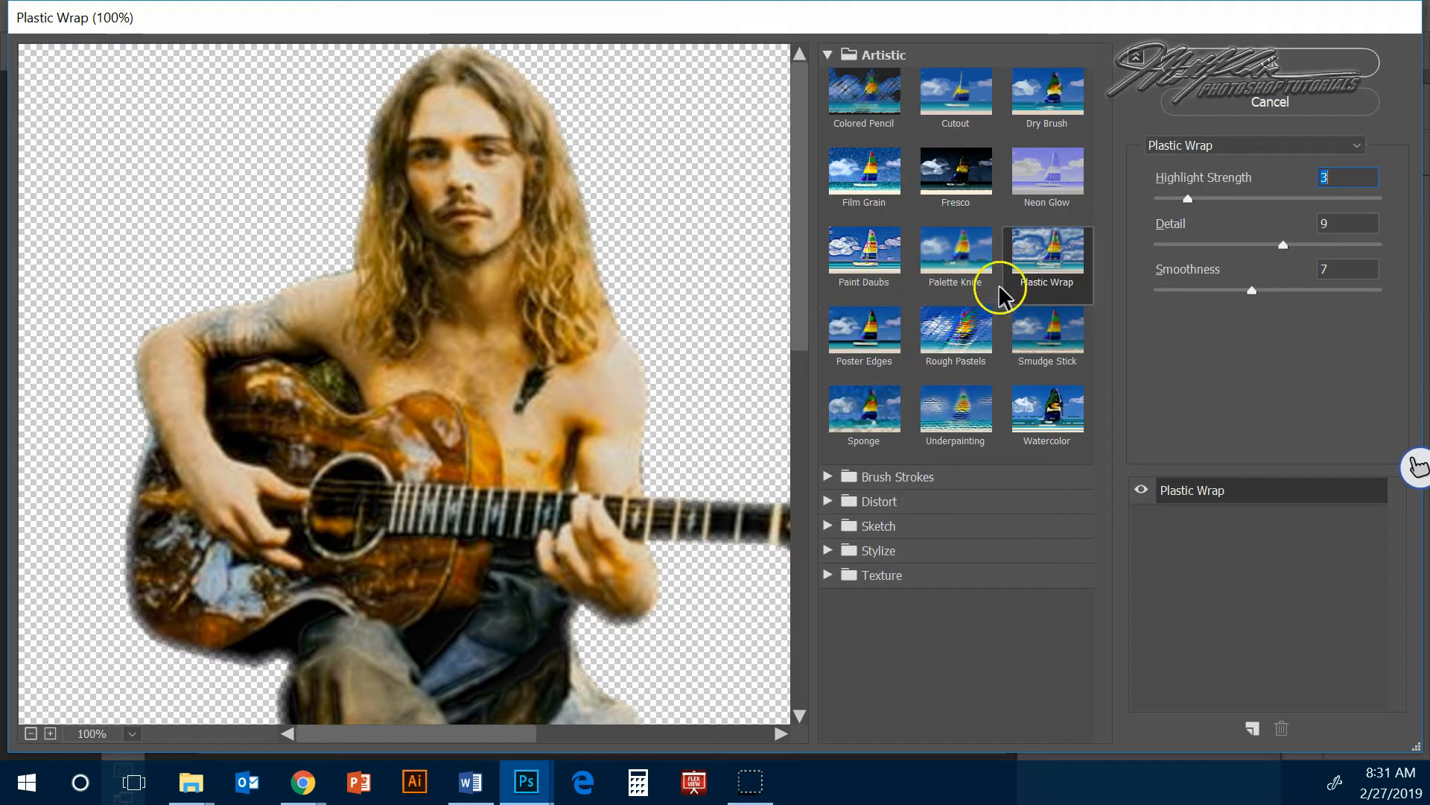
click(1190, 198)
drag(1192, 203, 1252, 203)
click(1264, 105)
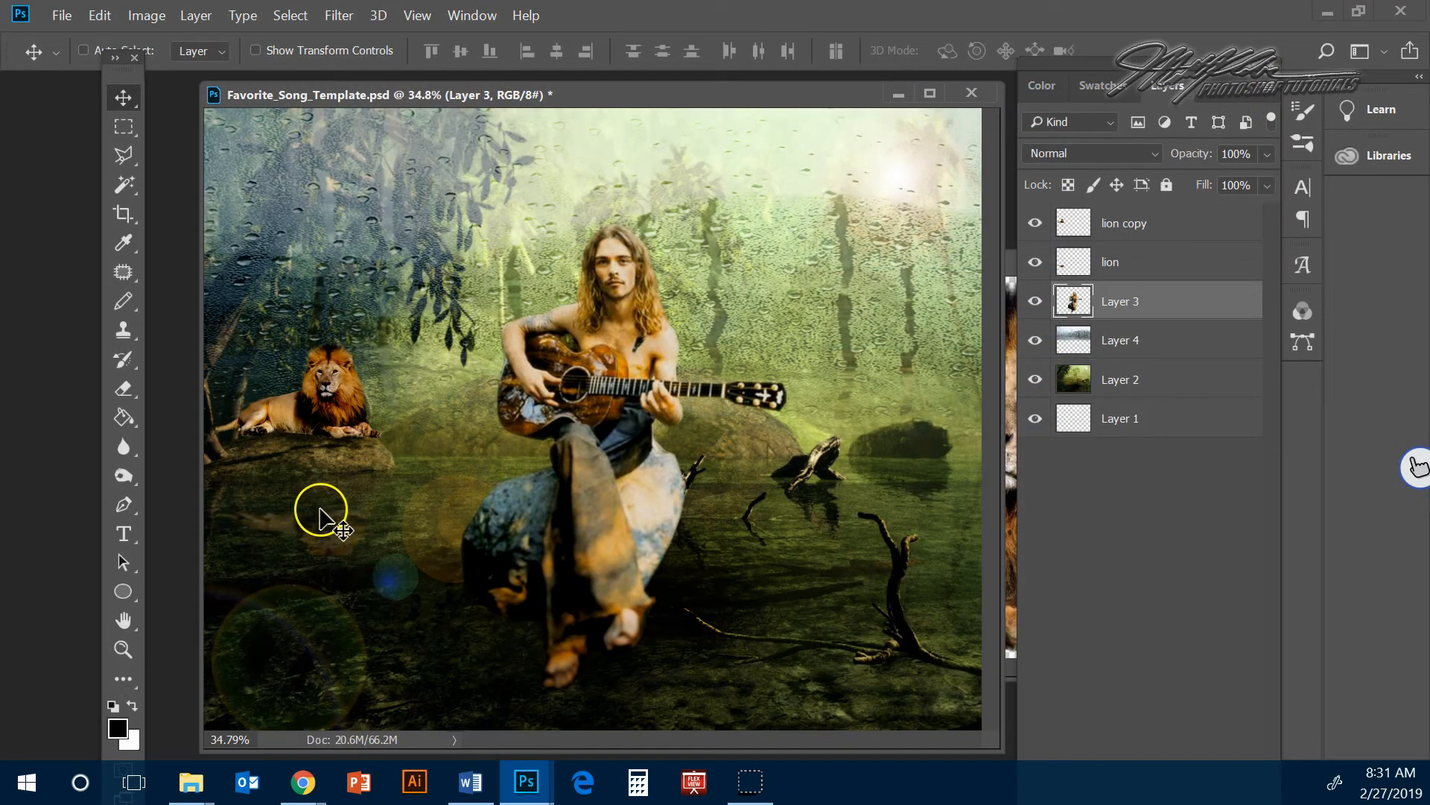
- Check the song lyrics in Word and the Favorite Song requirements in Chrome, then return to the Photoshop template
mouse_move(467, 787)
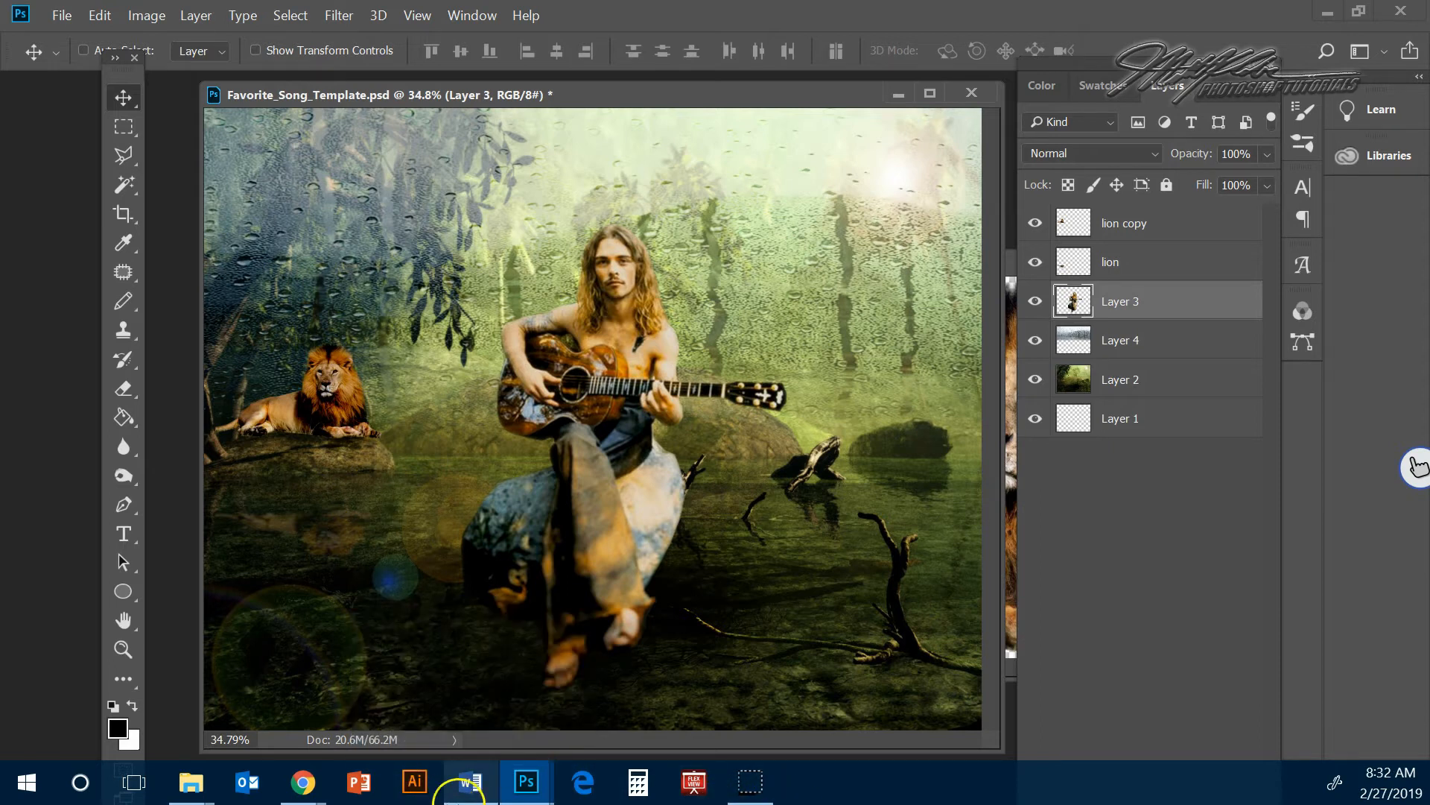
click(477, 788)
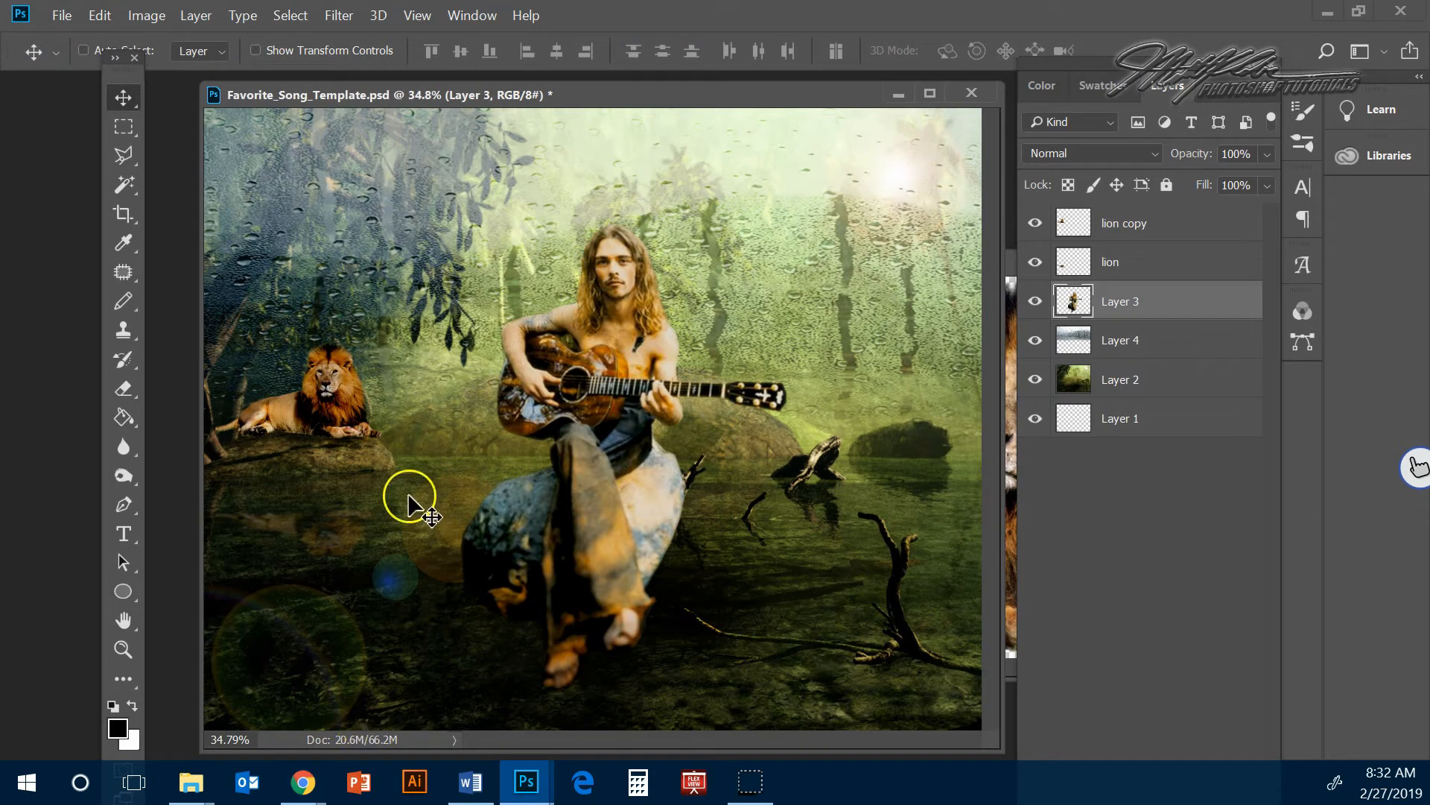
mouse_move(303, 782)
click(387, 691)
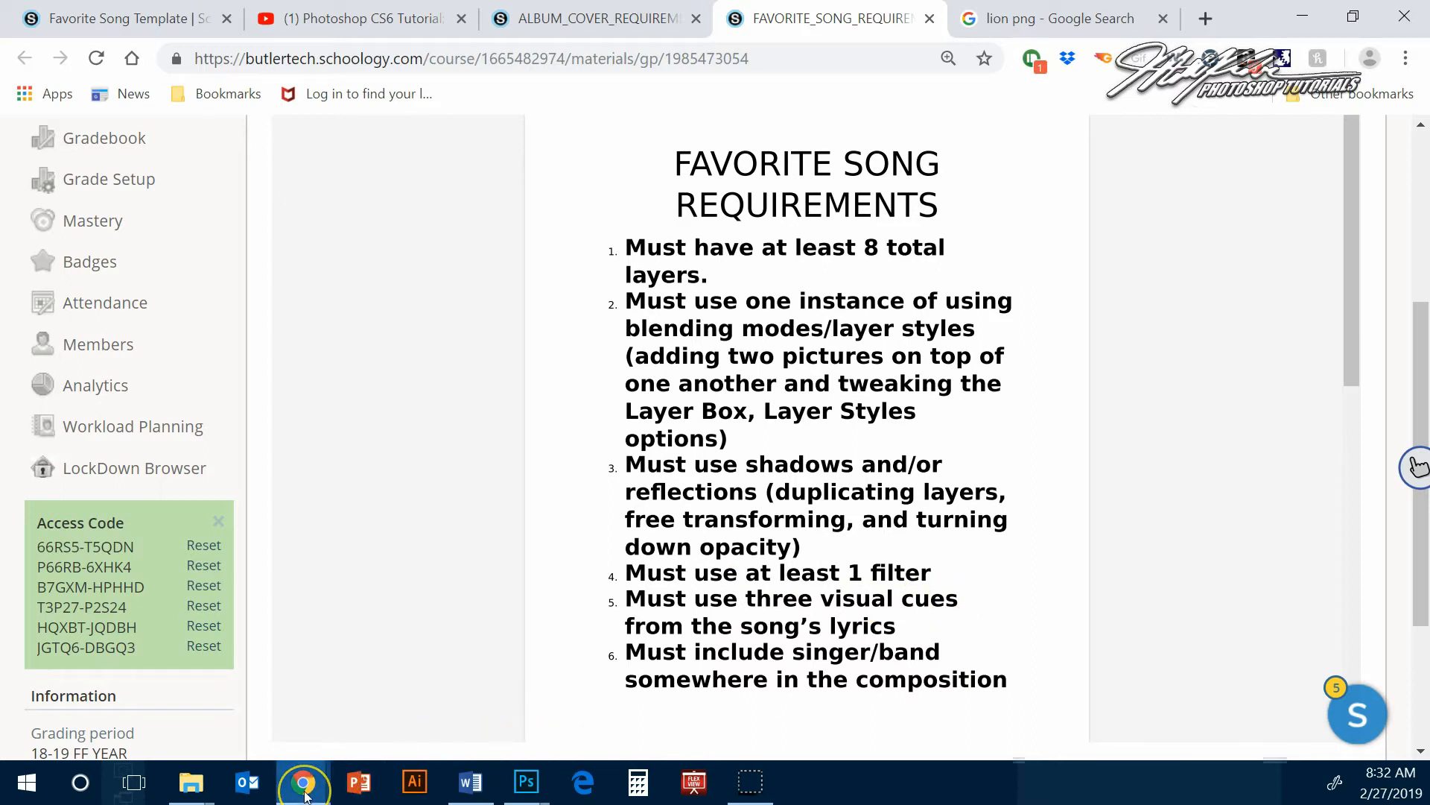
mouse_move(305, 796)
mouse_move(527, 782)
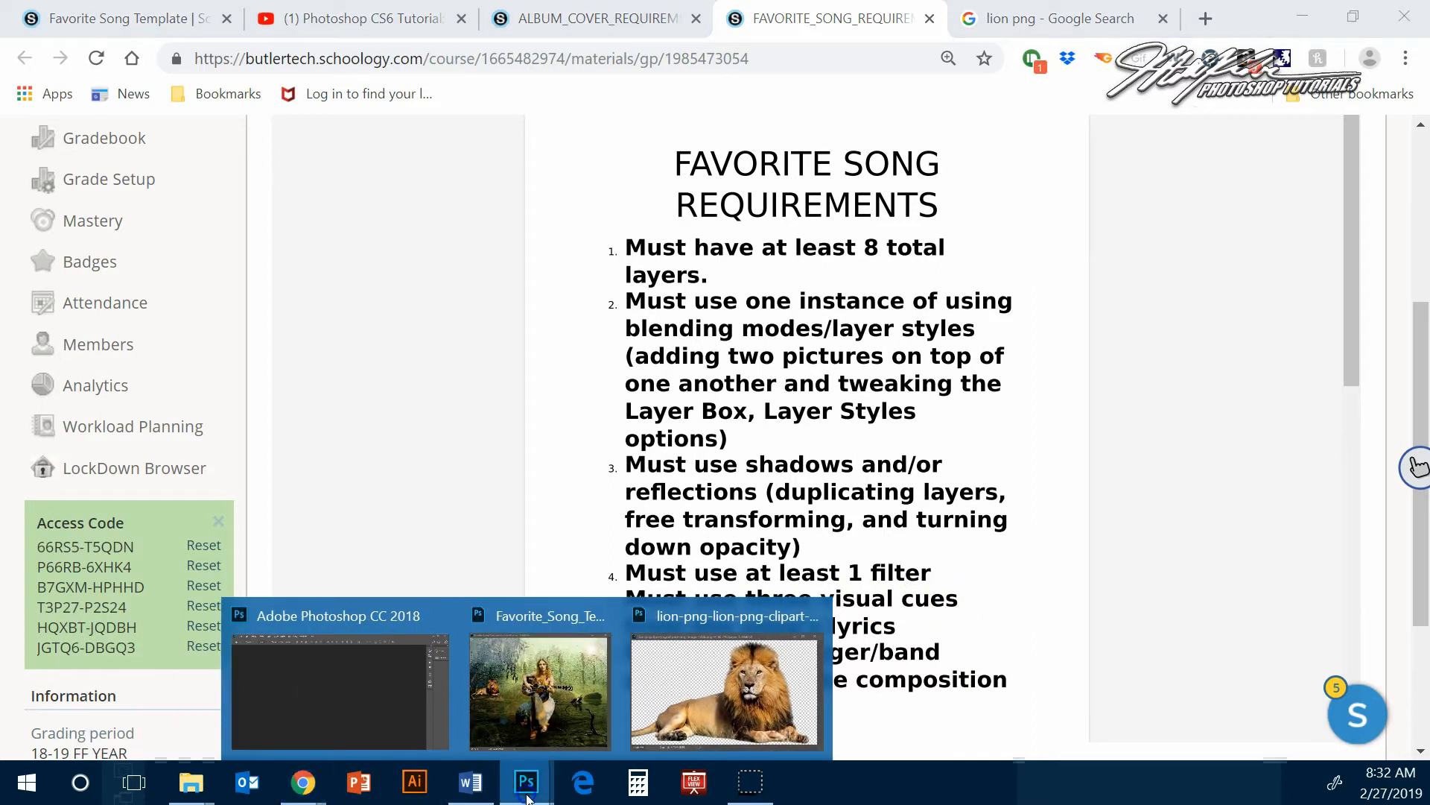
click(535, 698)
- Open the bM-tree_roots image from the favorite song folder and float it in its own window
click(61, 15)
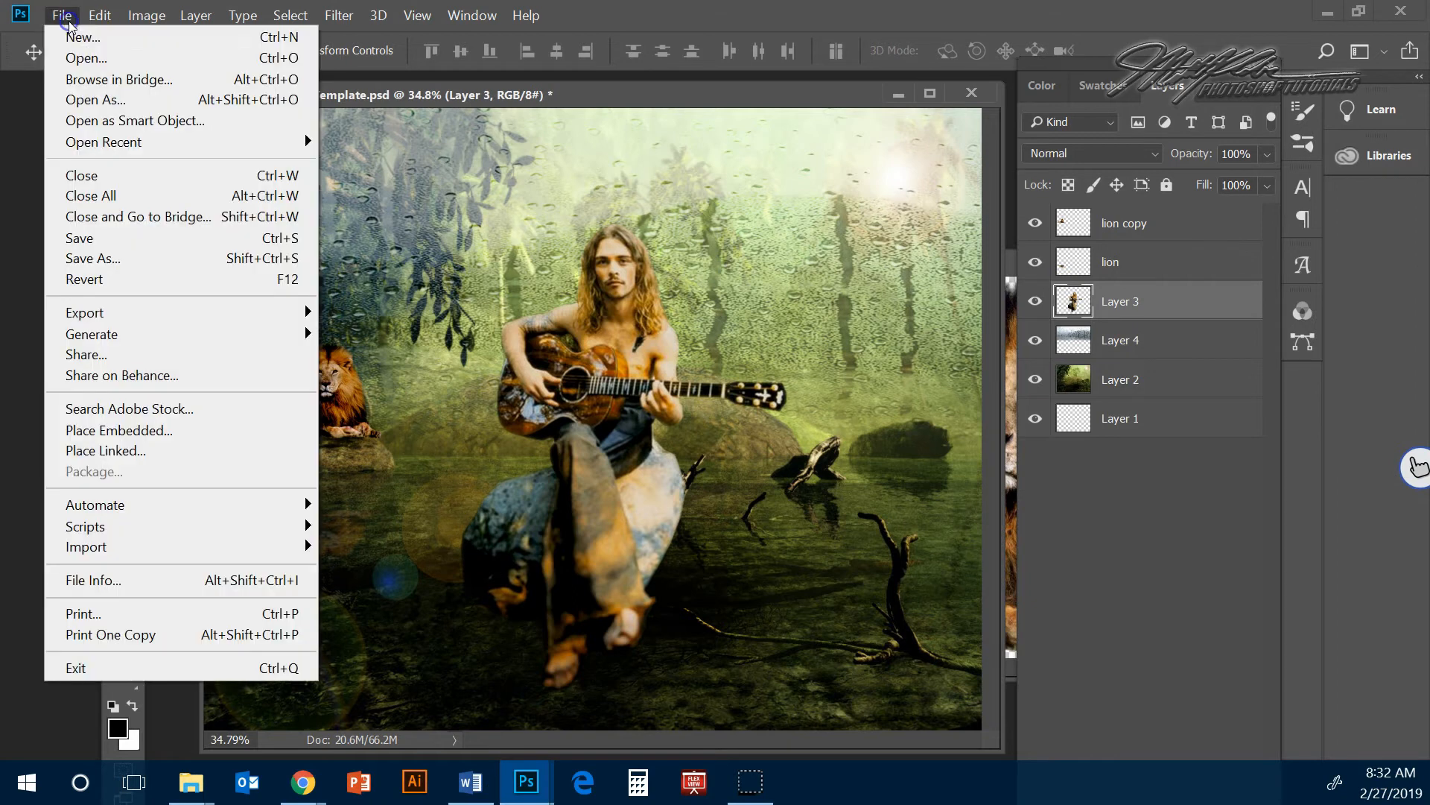
click(87, 58)
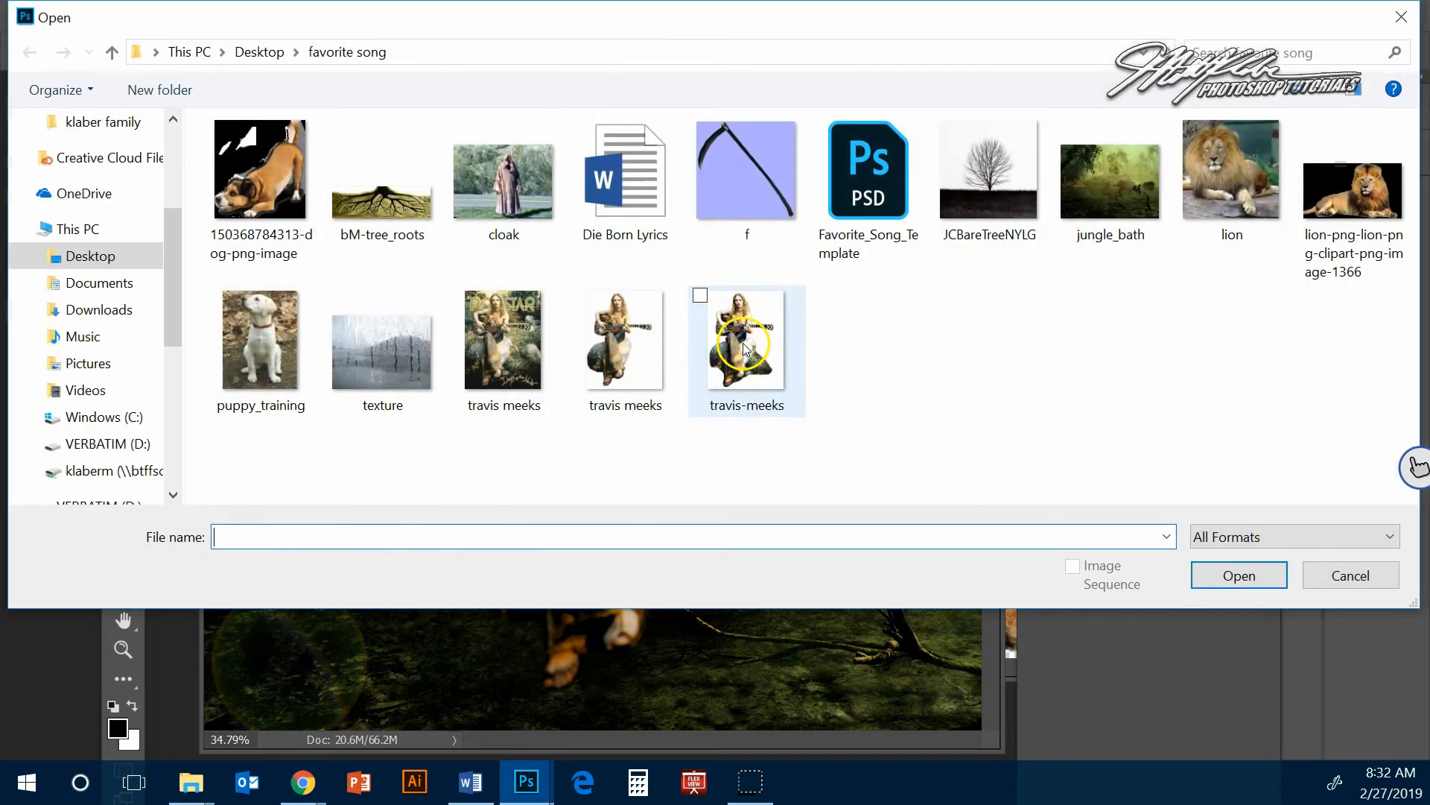
click(379, 216)
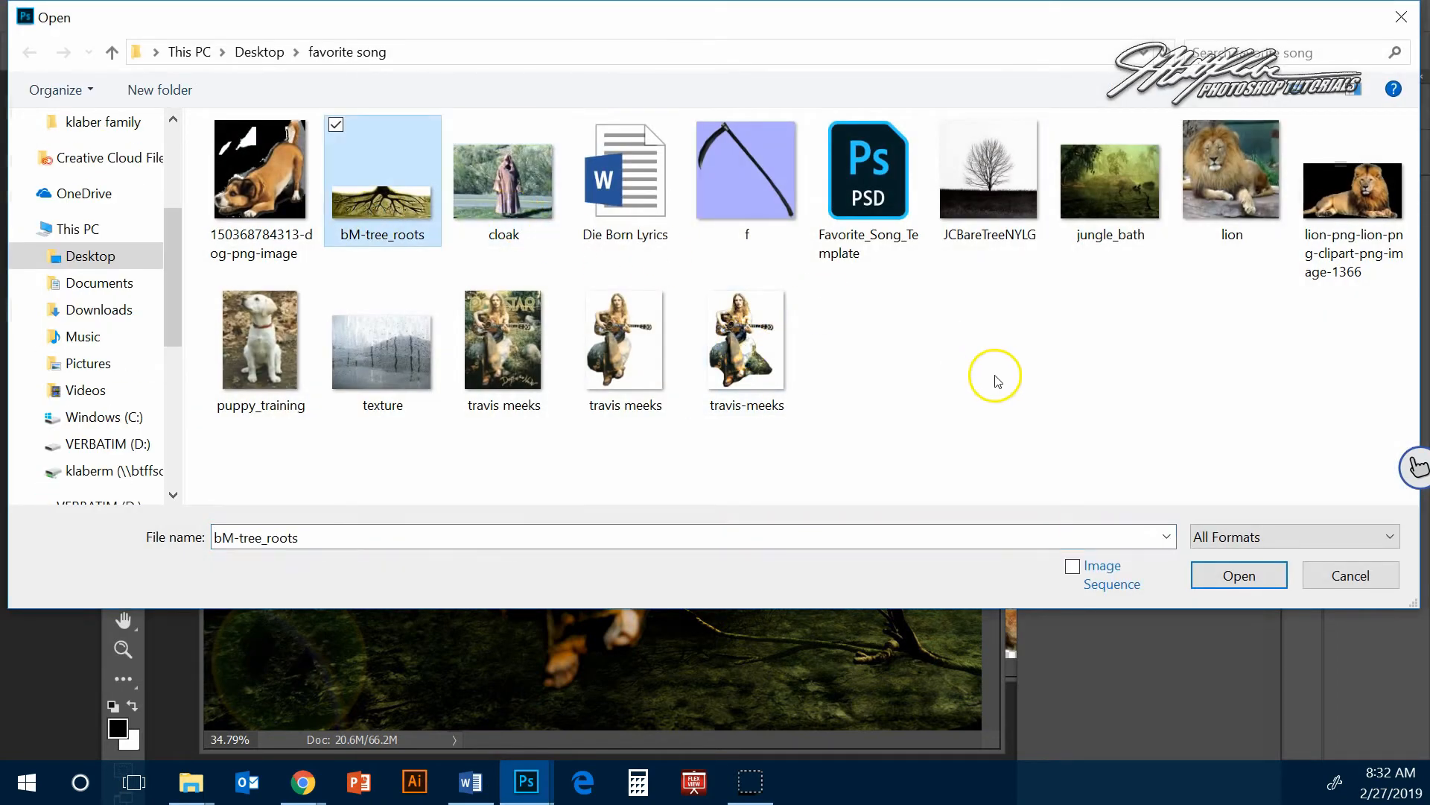
click(1240, 576)
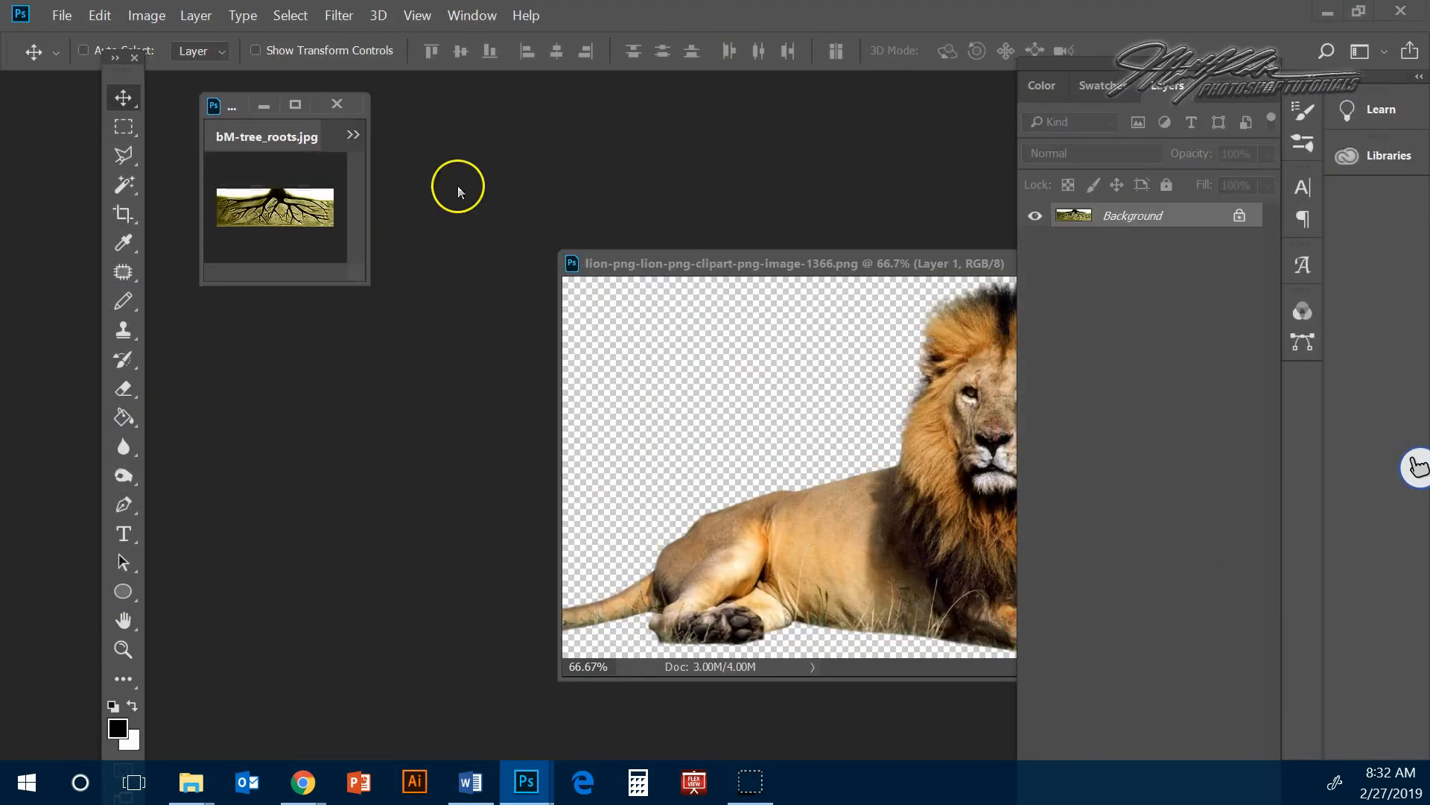
drag(282, 136, 694, 291)
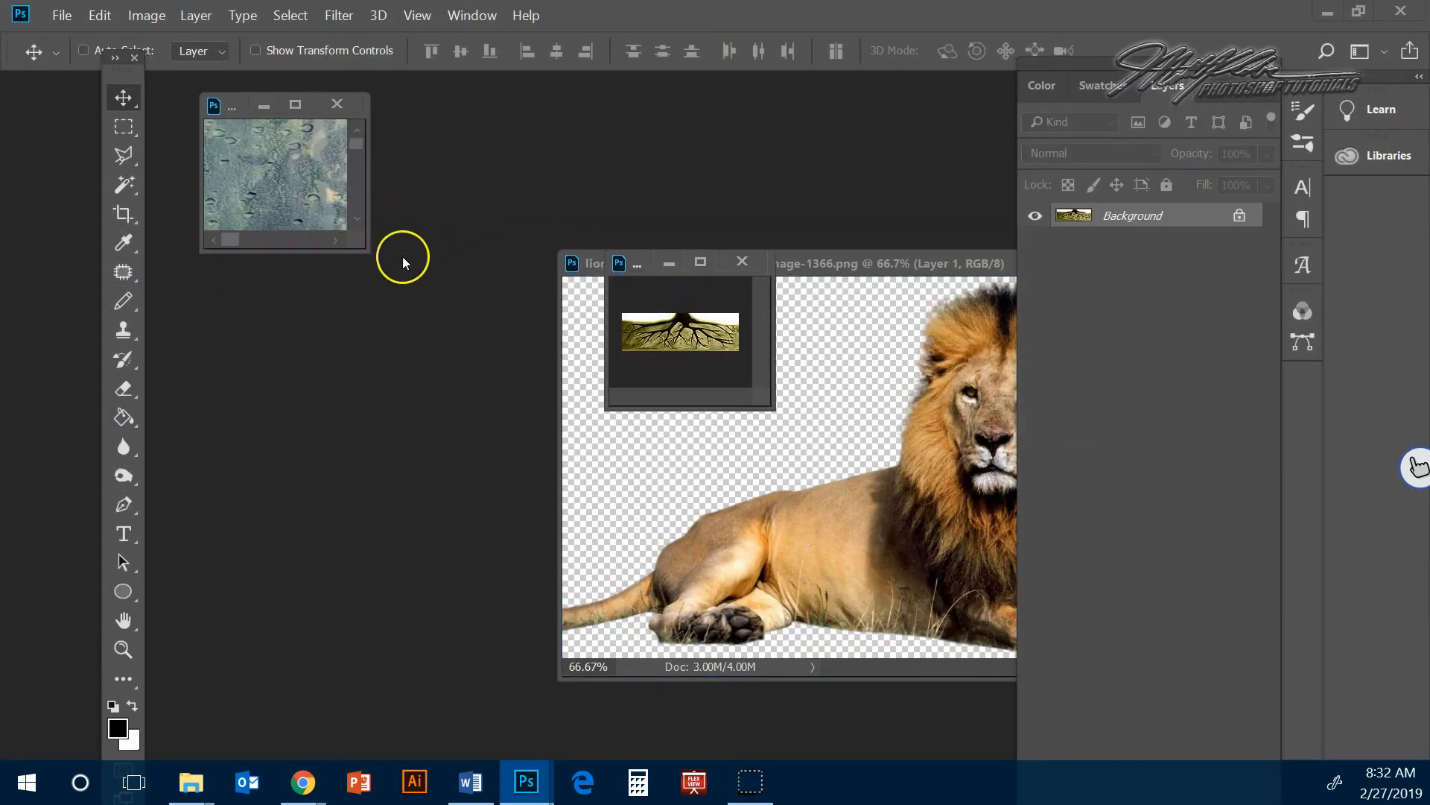
- Enlarge and reposition the Favorite_Song_Template window, and close the separate lion PNG document
drag(366, 248, 802, 650)
drag(604, 131, 594, 328)
drag(791, 271, 658, 176)
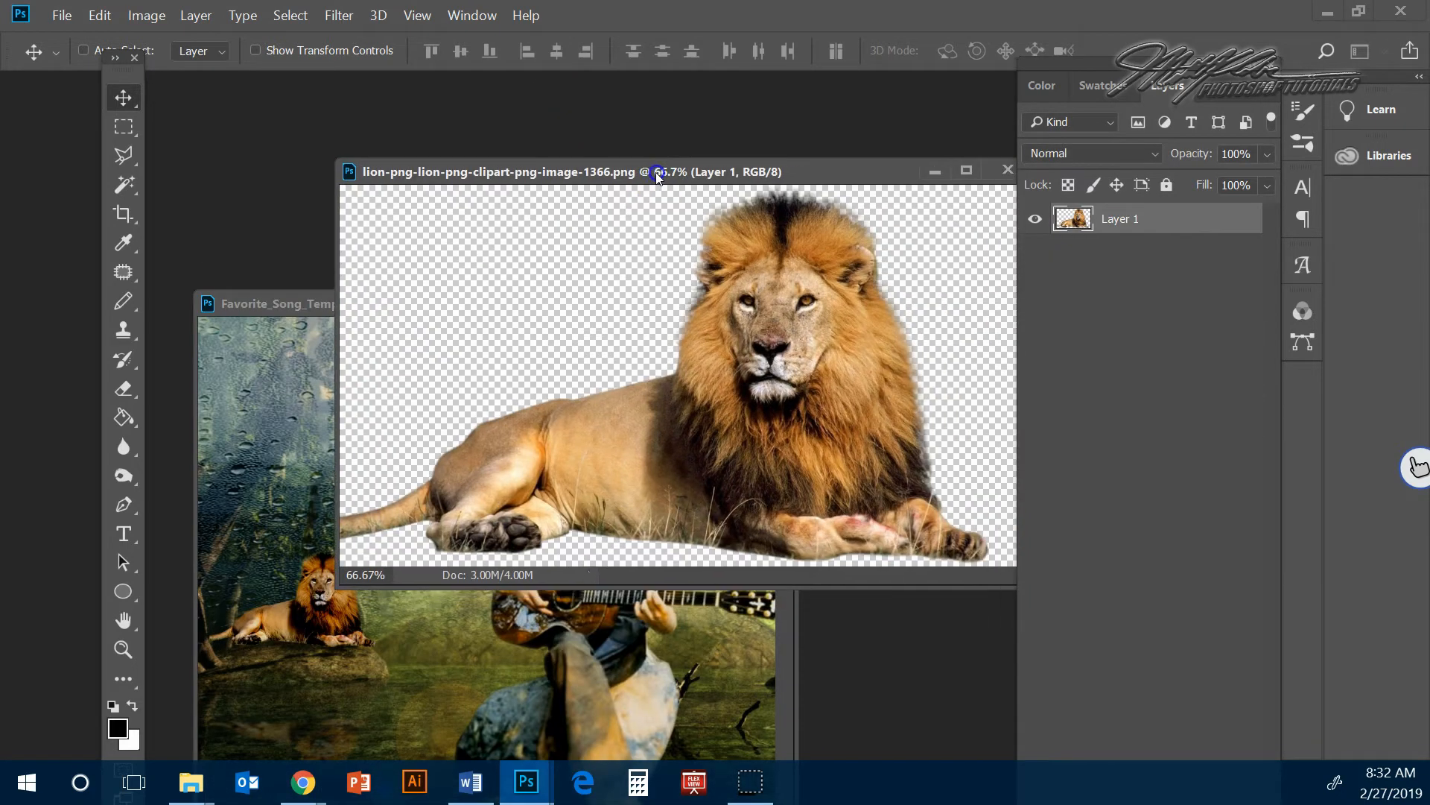
drag(900, 164, 734, 178)
click(859, 175)
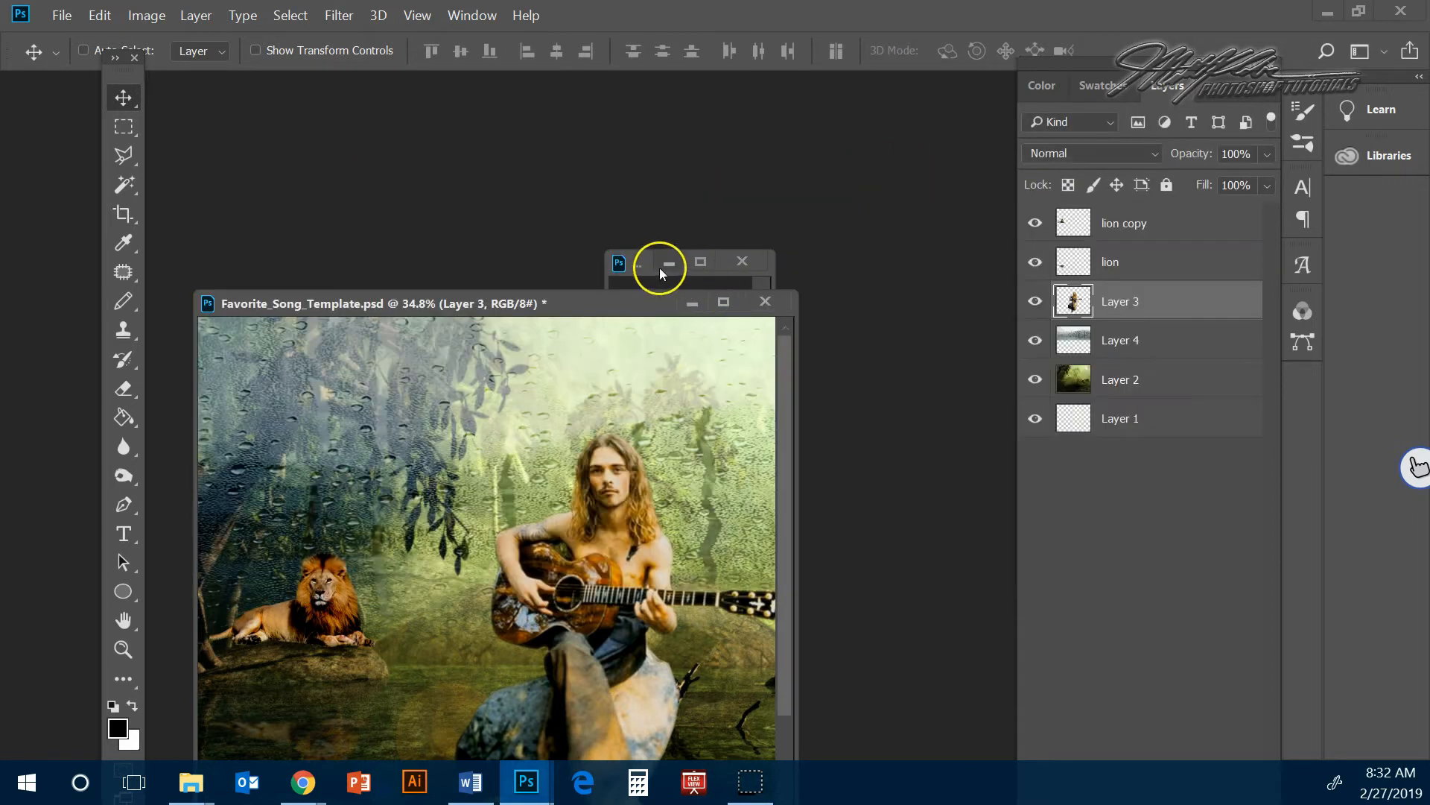
- Copy the tree roots image into the Favorite_Song_Template composition as a new layer
click(623, 261)
click(692, 319)
drag(681, 320, 435, 603)
click(301, 403)
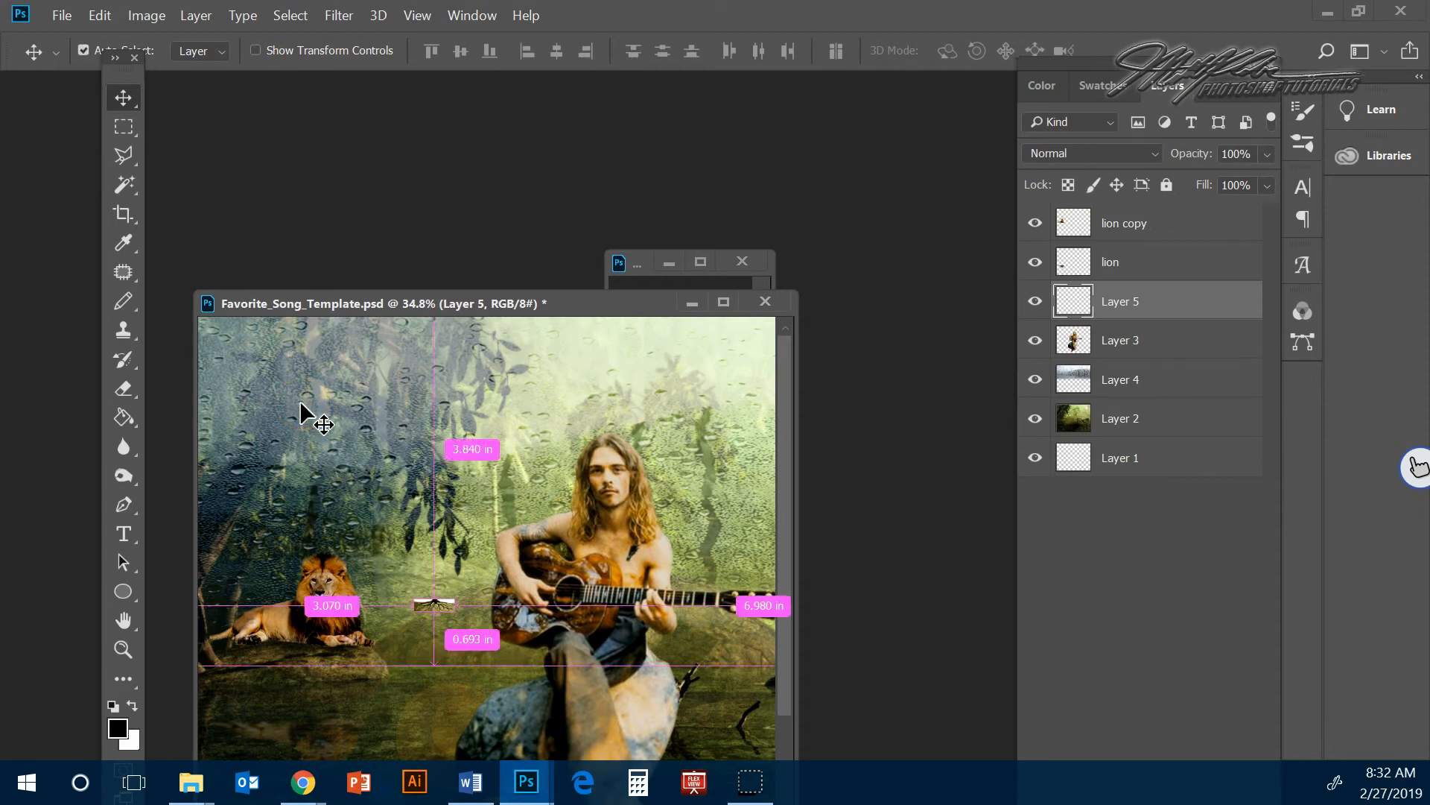
- Free-transform the tree roots to about 827% and place them over the musician's guitar
key(ctrl+t)
drag(454, 599, 651, 637)
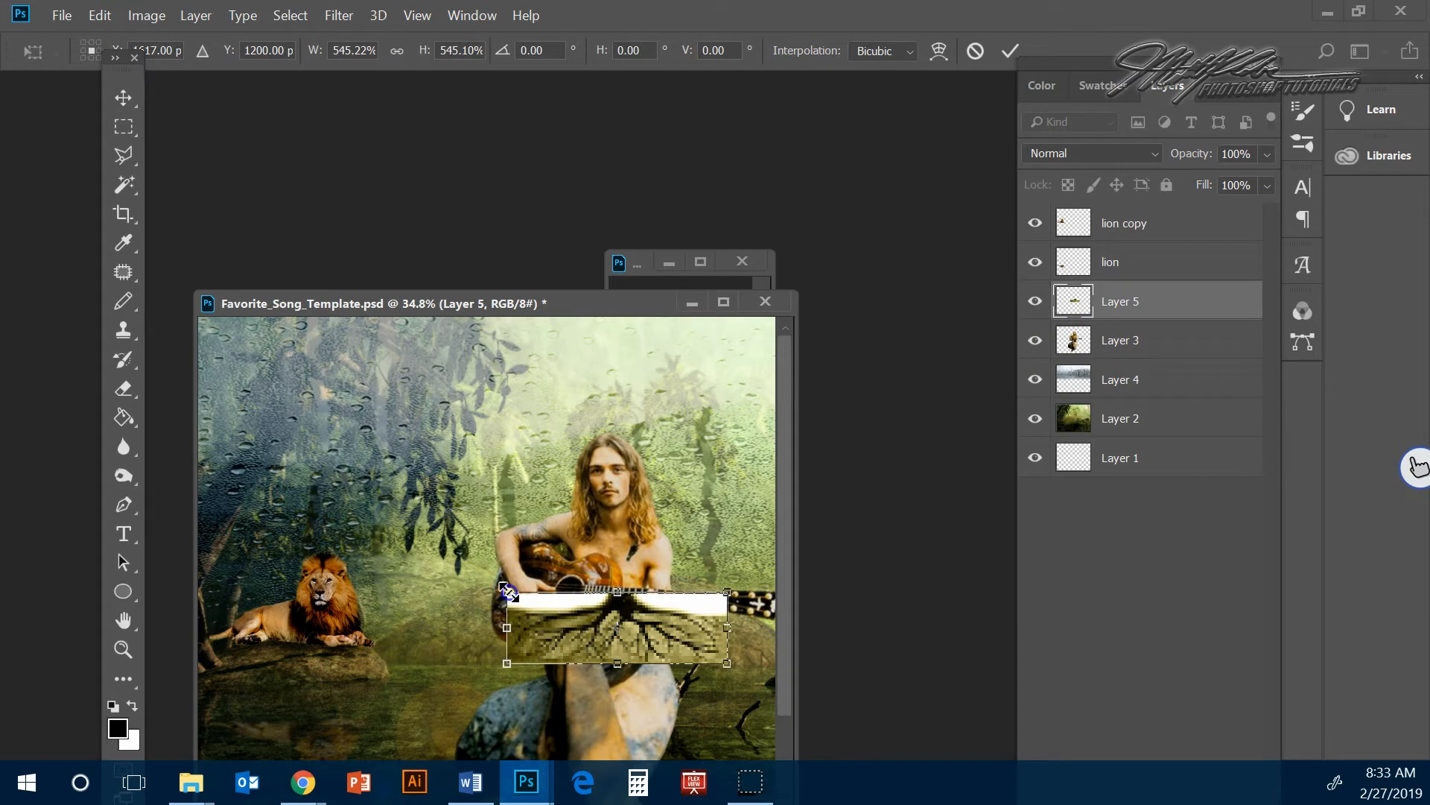
drag(509, 592, 392, 555)
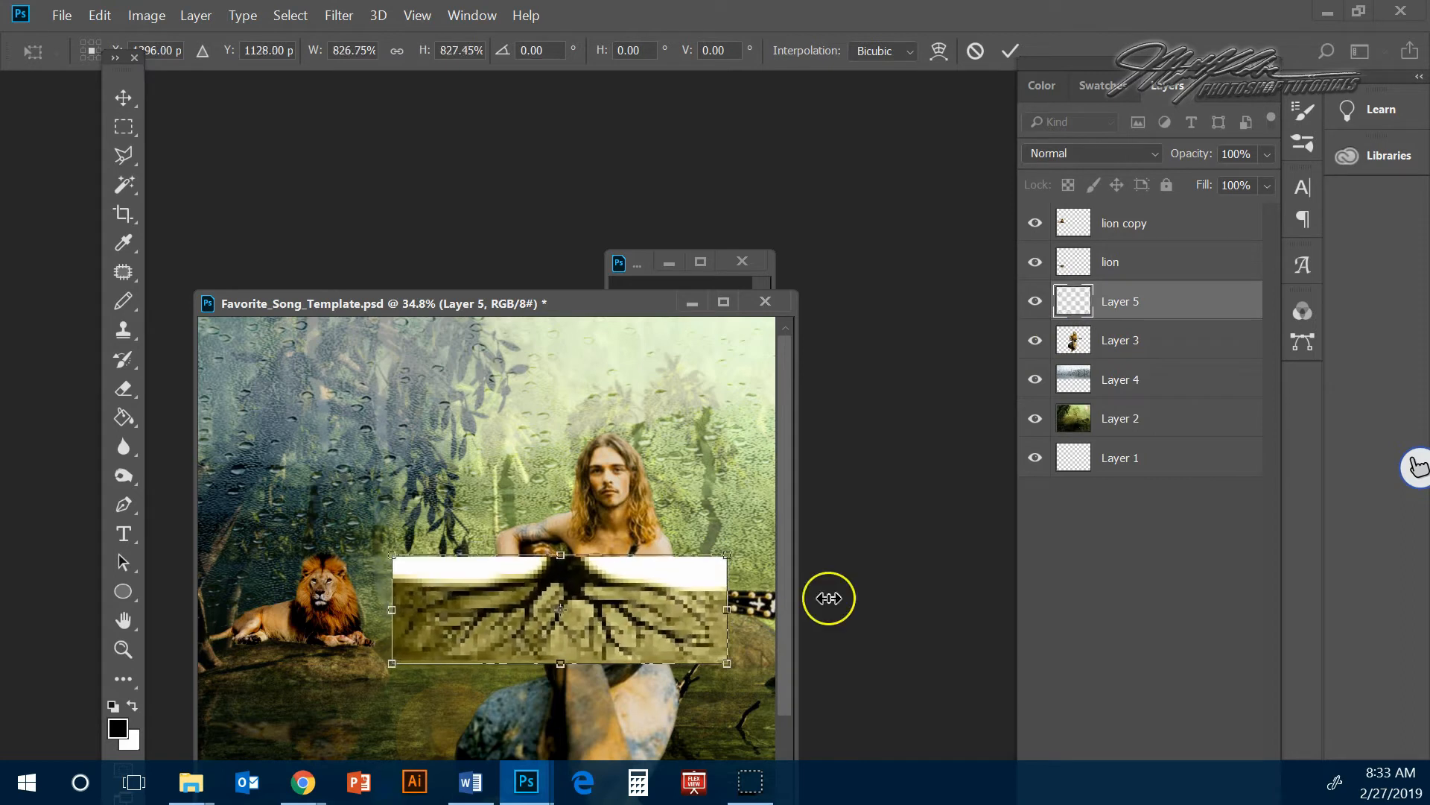
drag(692, 635, 745, 637)
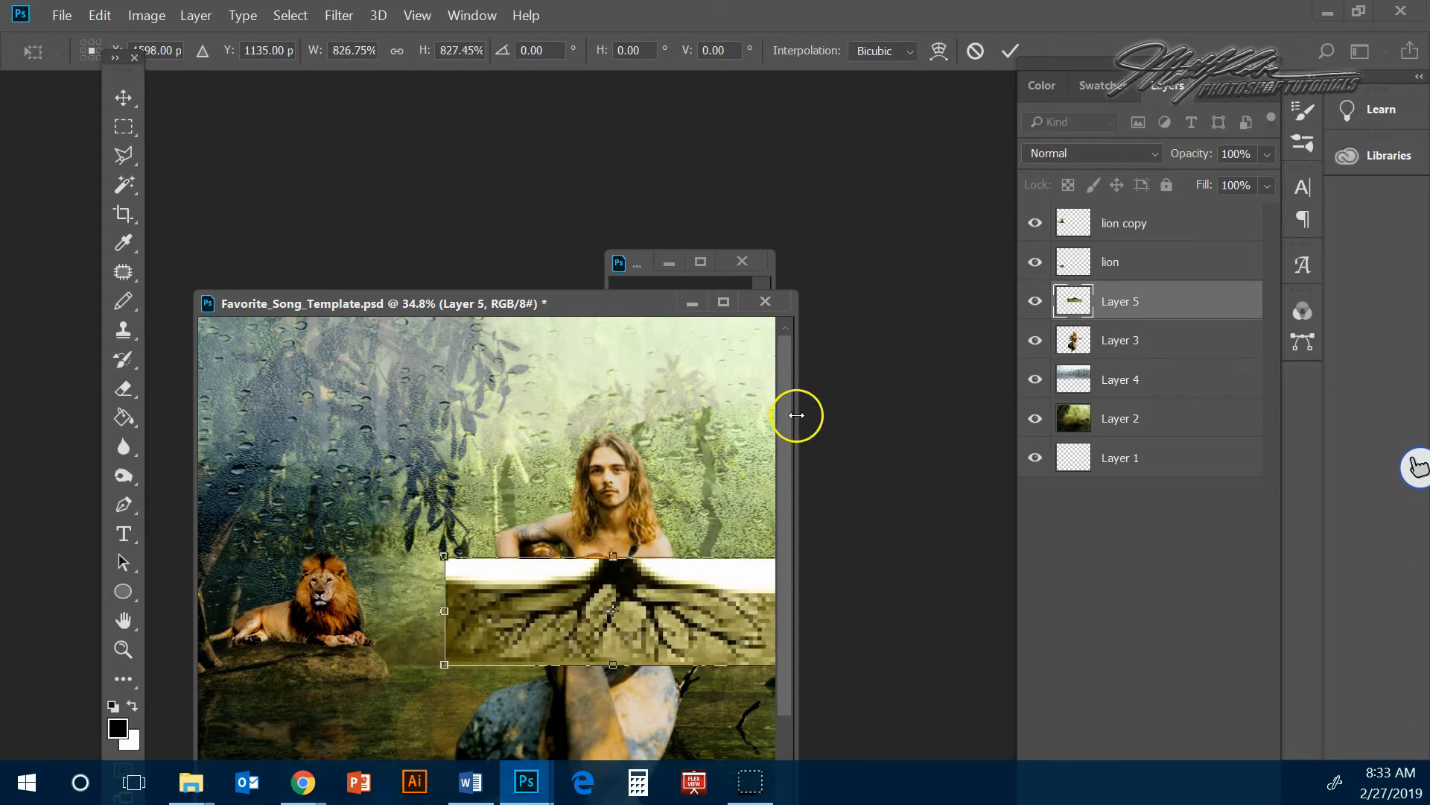
drag(795, 429, 1041, 427)
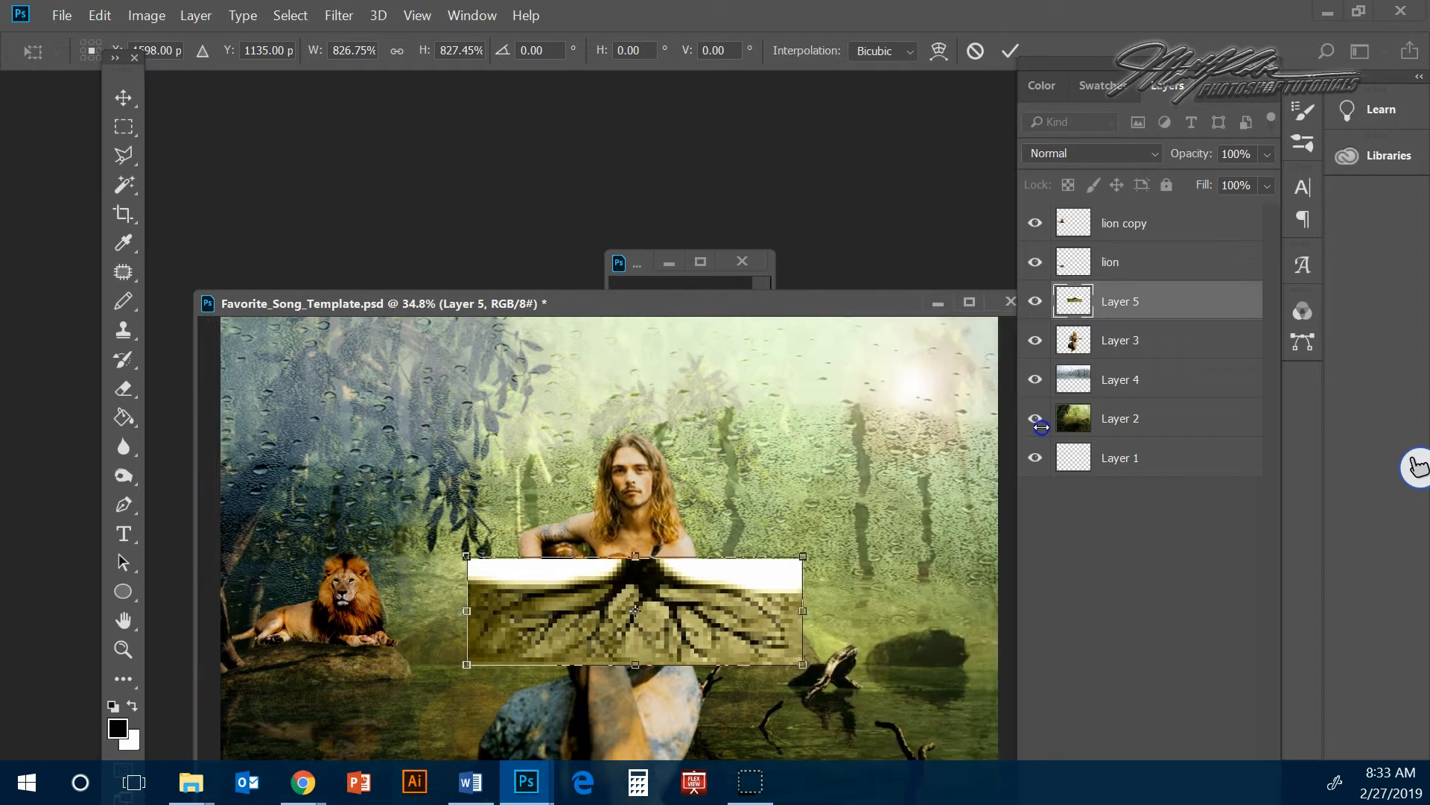
click(418, 15)
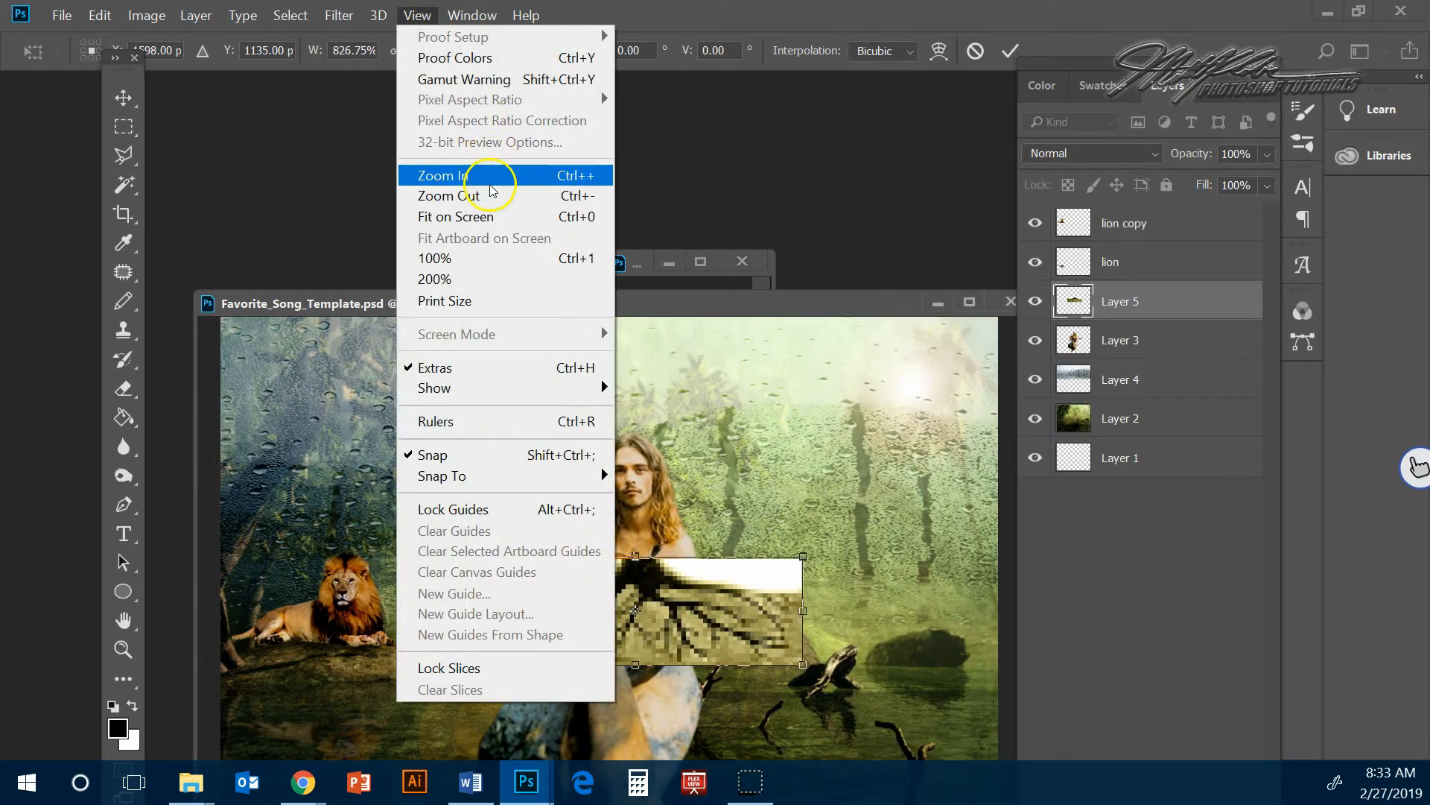
click(491, 216)
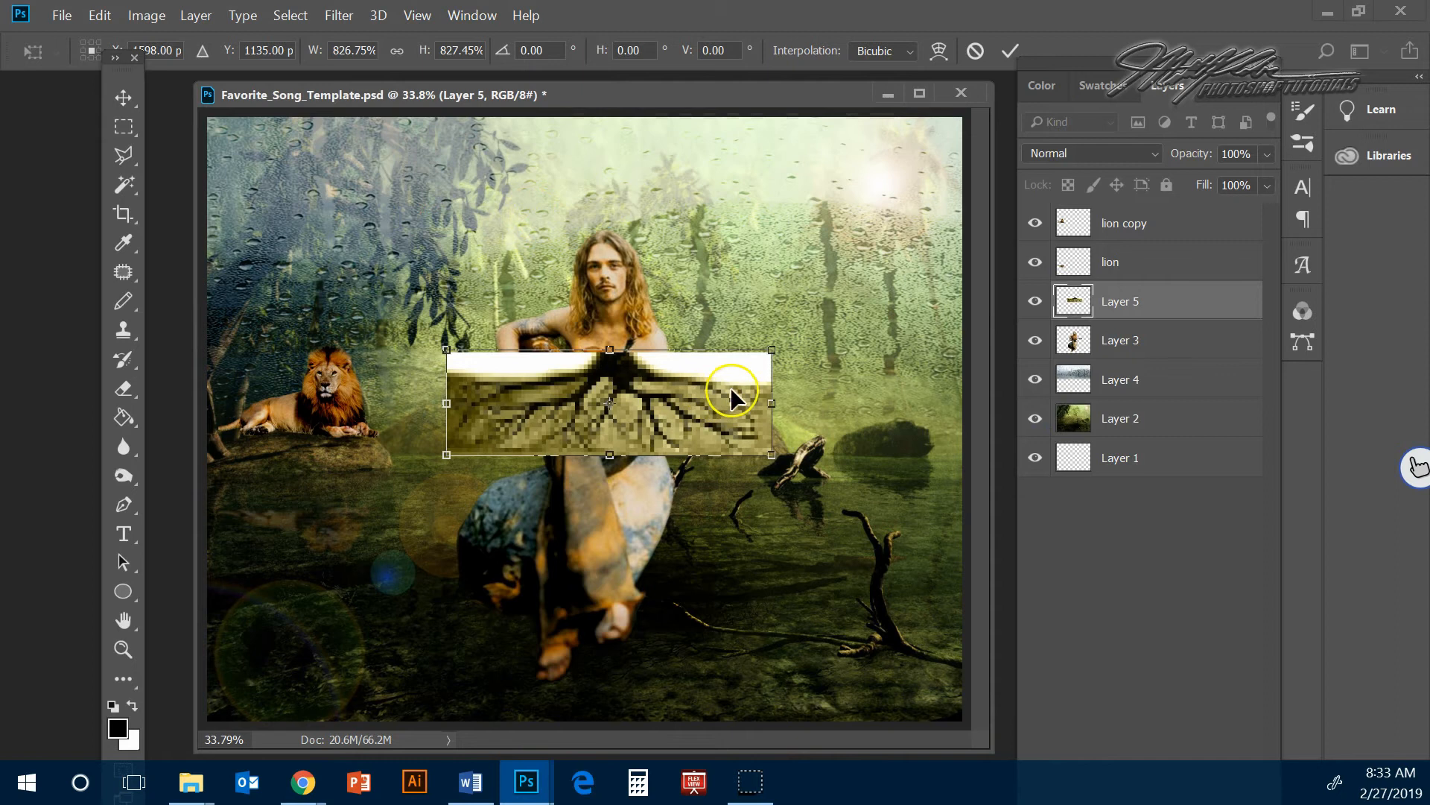
drag(726, 373, 709, 383)
key(Return)
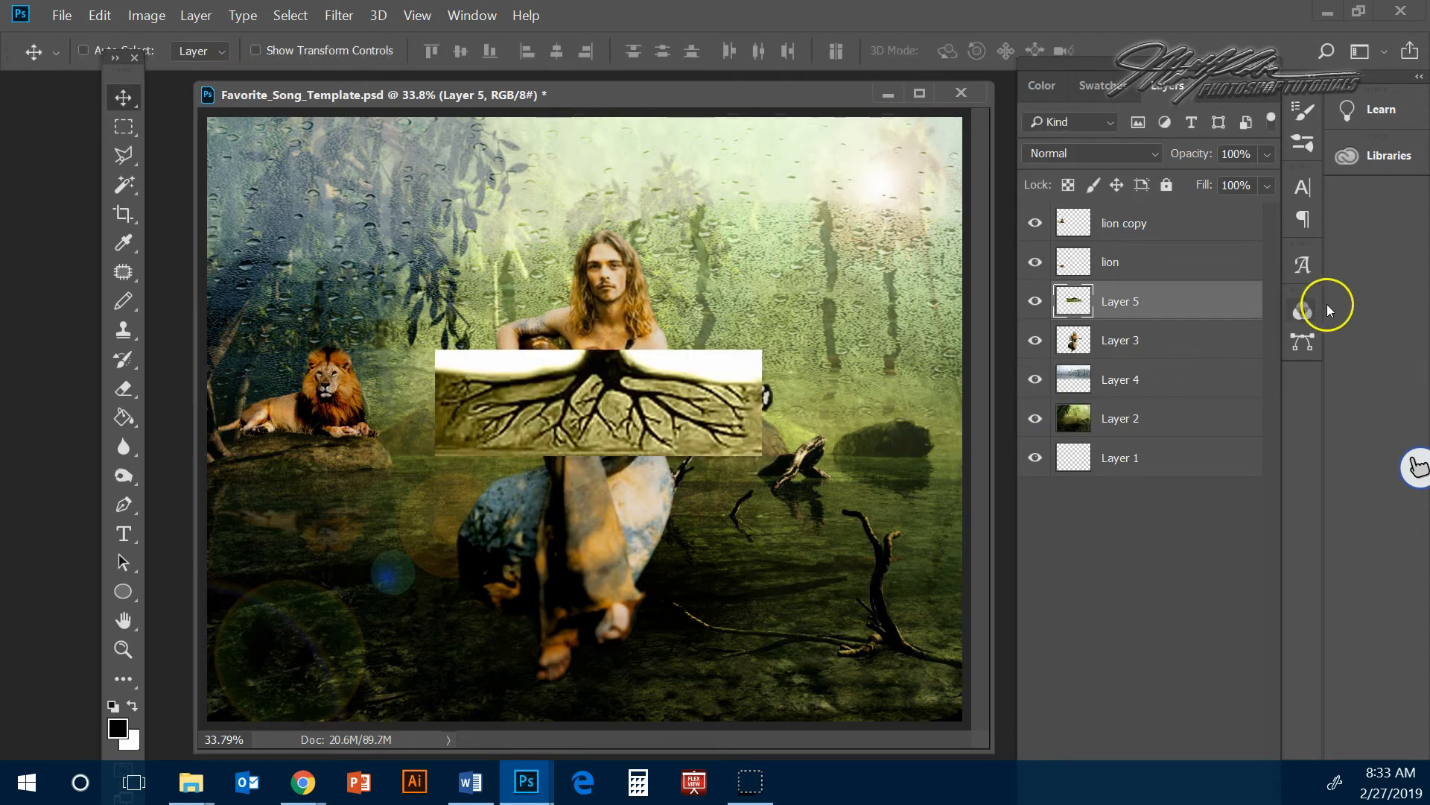
- Place the tree roots layer directly below Layer 4 and erase its outer edges with the Eraser
drag(1191, 302, 1192, 385)
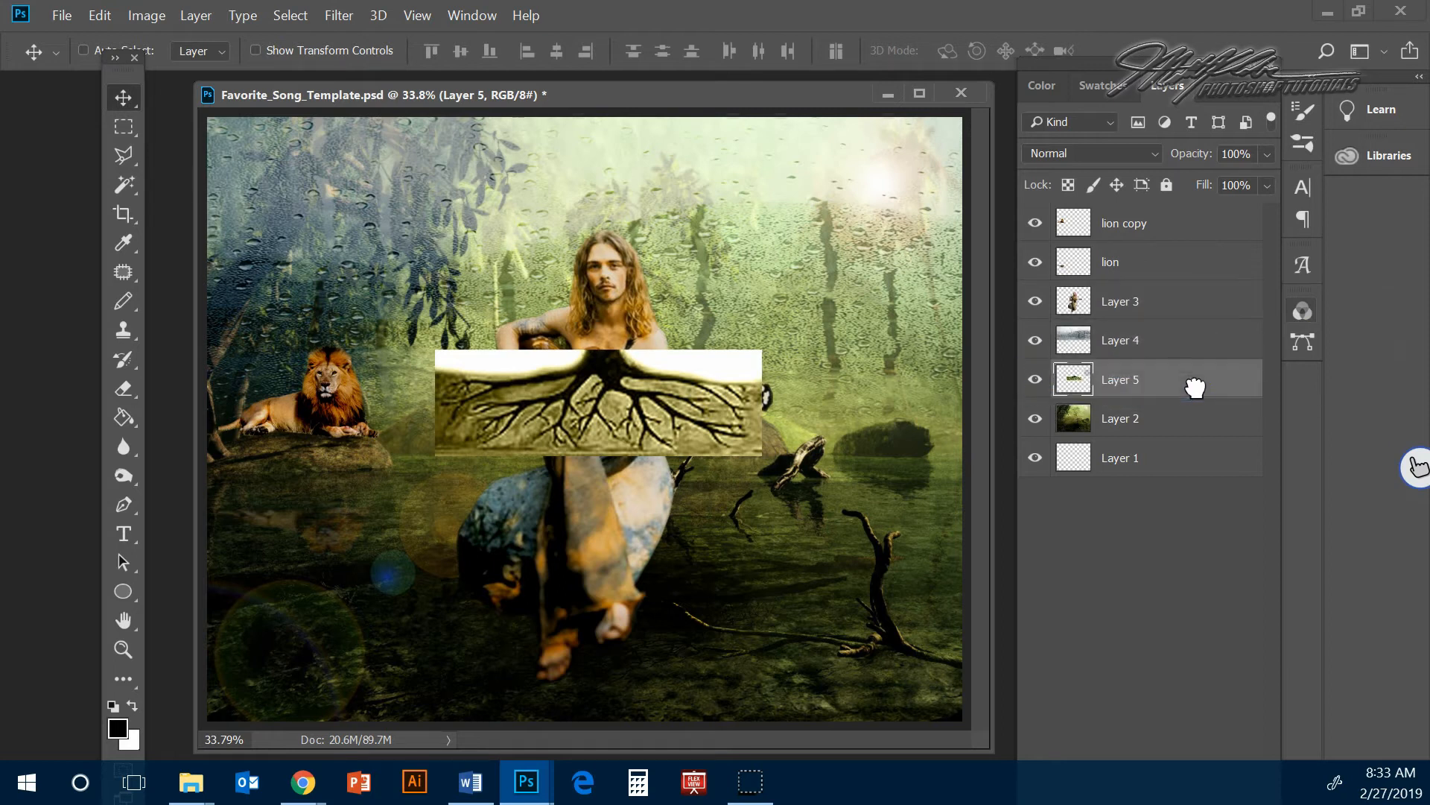
click(124, 387)
mouse_move(428, 337)
mouse_down()
mouse_move(713, 302)
mouse_move(759, 334)
mouse_move(693, 318)
mouse_move(797, 362)
mouse_move(806, 409)
mouse_move(739, 513)
mouse_move(773, 491)
mouse_move(605, 516)
mouse_move(514, 510)
mouse_move(432, 496)
mouse_move(350, 457)
mouse_move(397, 363)
mouse_up()
- Set the tree roots layer's blending mode to Darken and shift the roots slightly down and left behind the musician
click(1091, 154)
click(1093, 187)
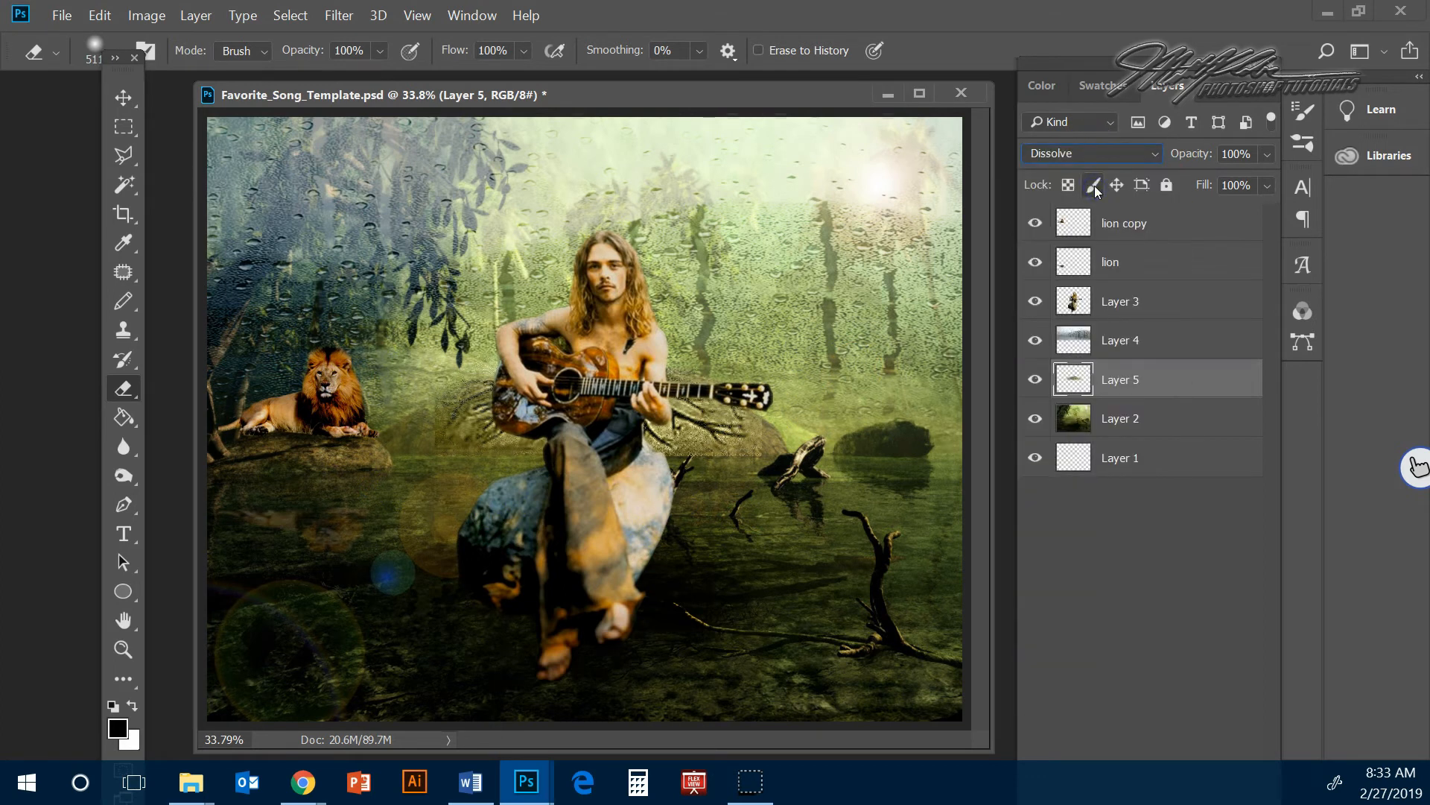
key(Down)
key(Down)
key(Up)
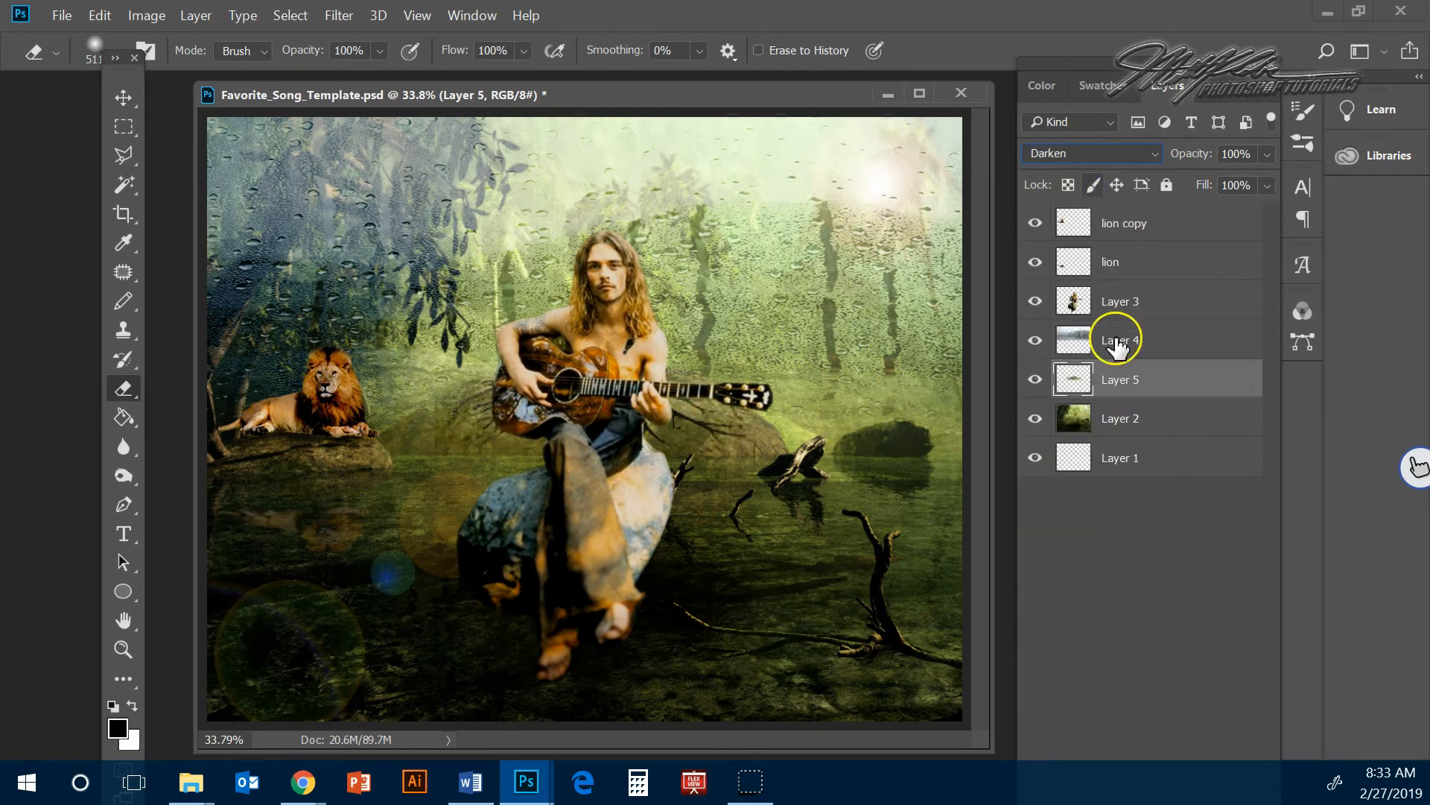
click(122, 92)
mouse_move(681, 414)
mouse_down()
mouse_move(606, 427)
mouse_move(675, 432)
mouse_up()
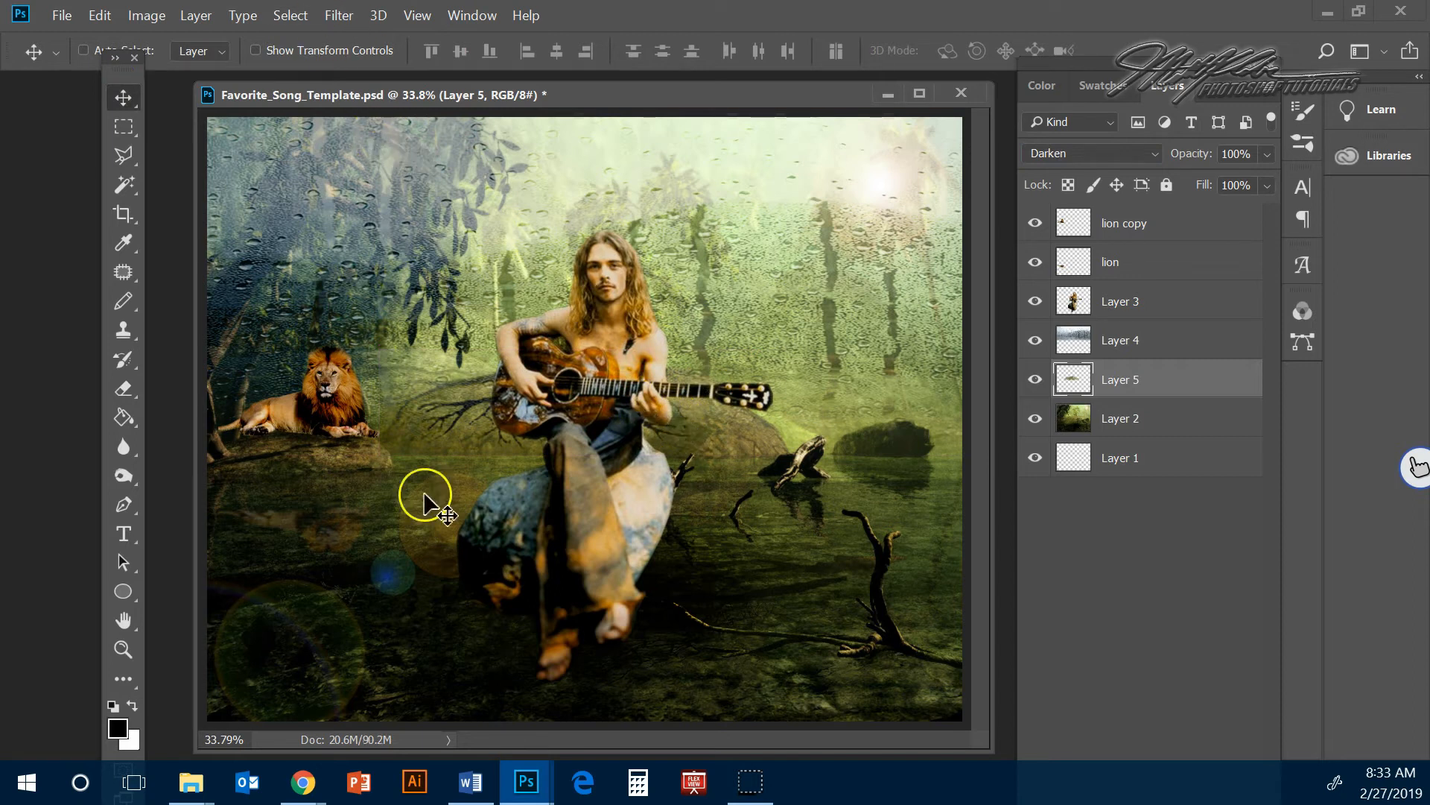
mouse_move(447, 800)
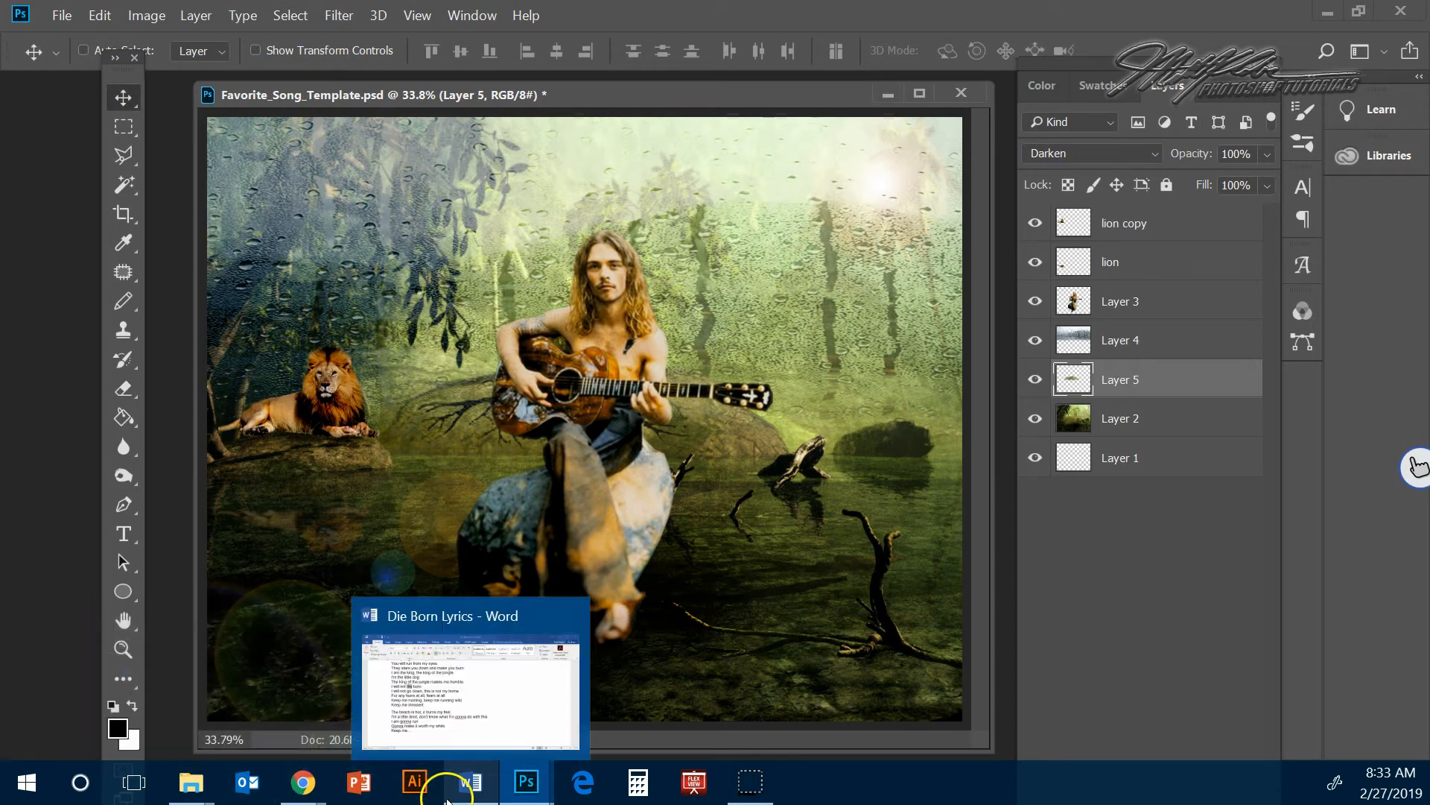
click(62, 15)
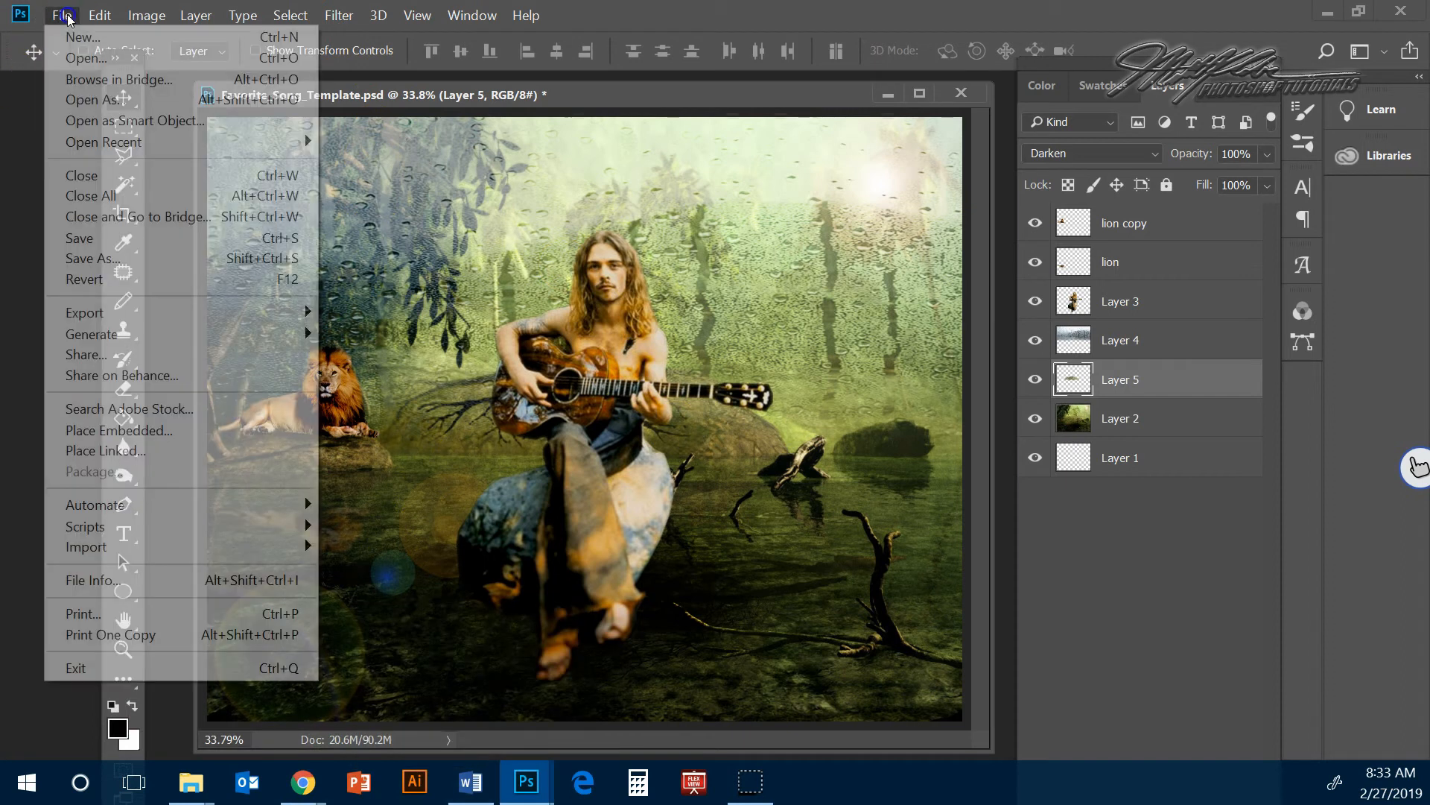
click(97, 66)
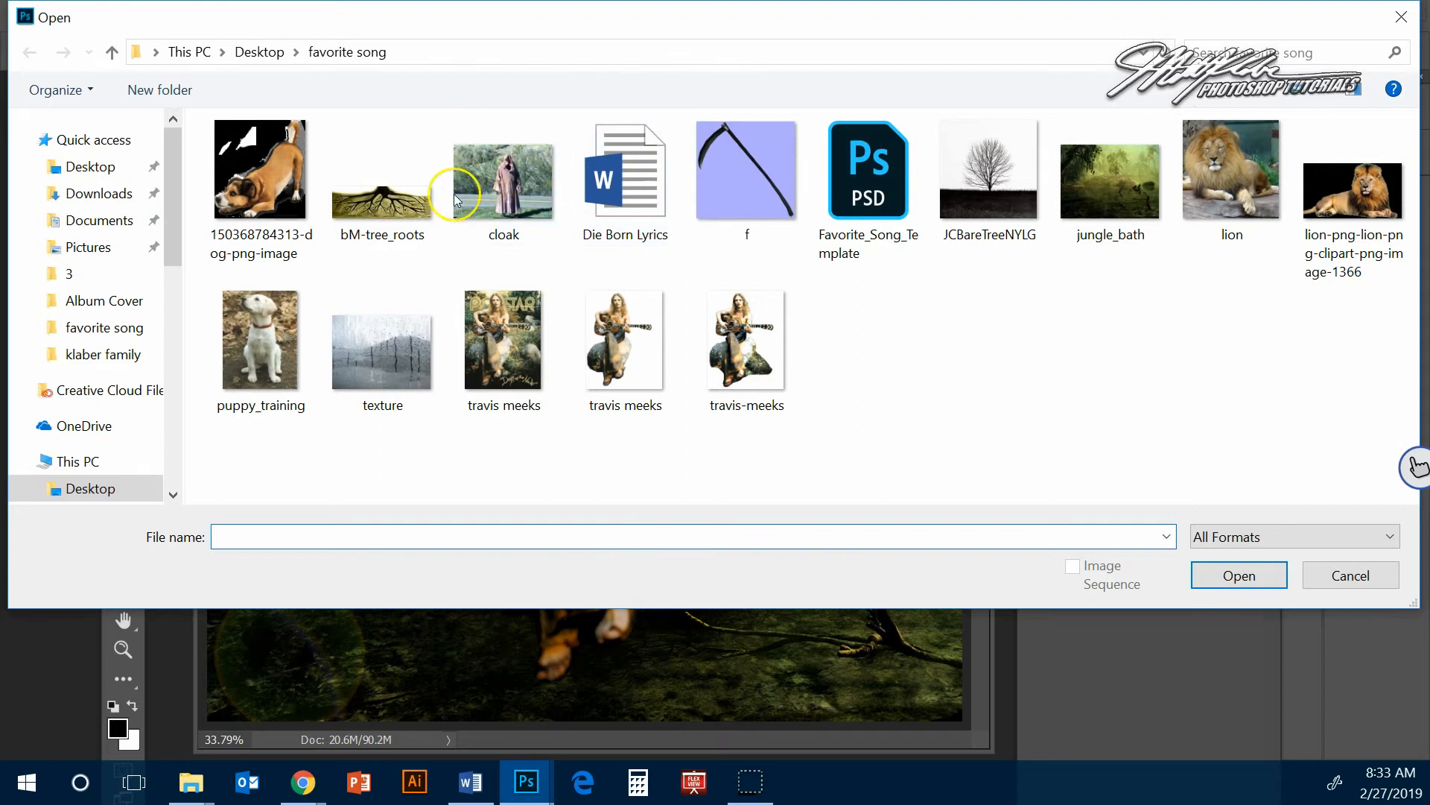
click(260, 169)
click(1239, 575)
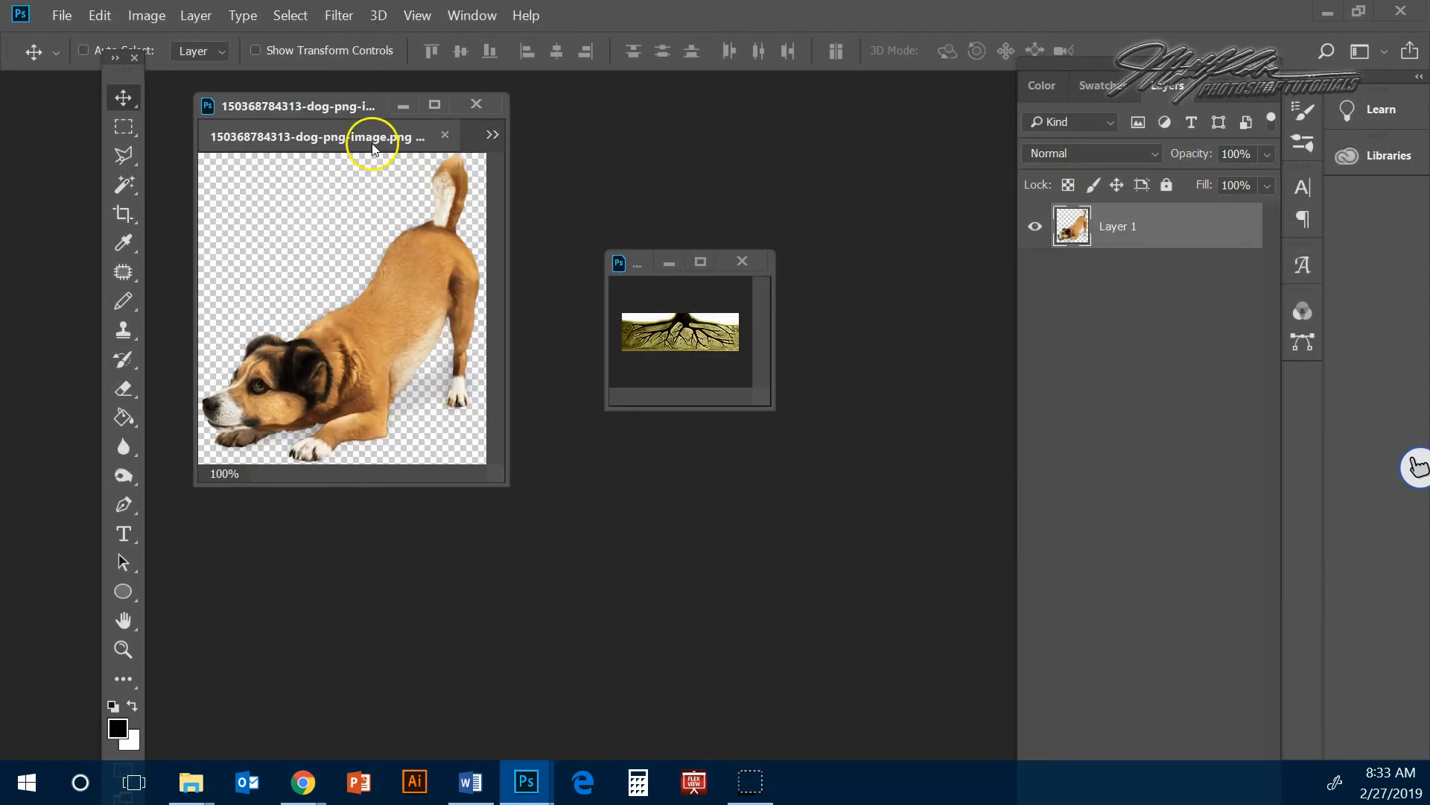
drag(374, 147, 827, 216)
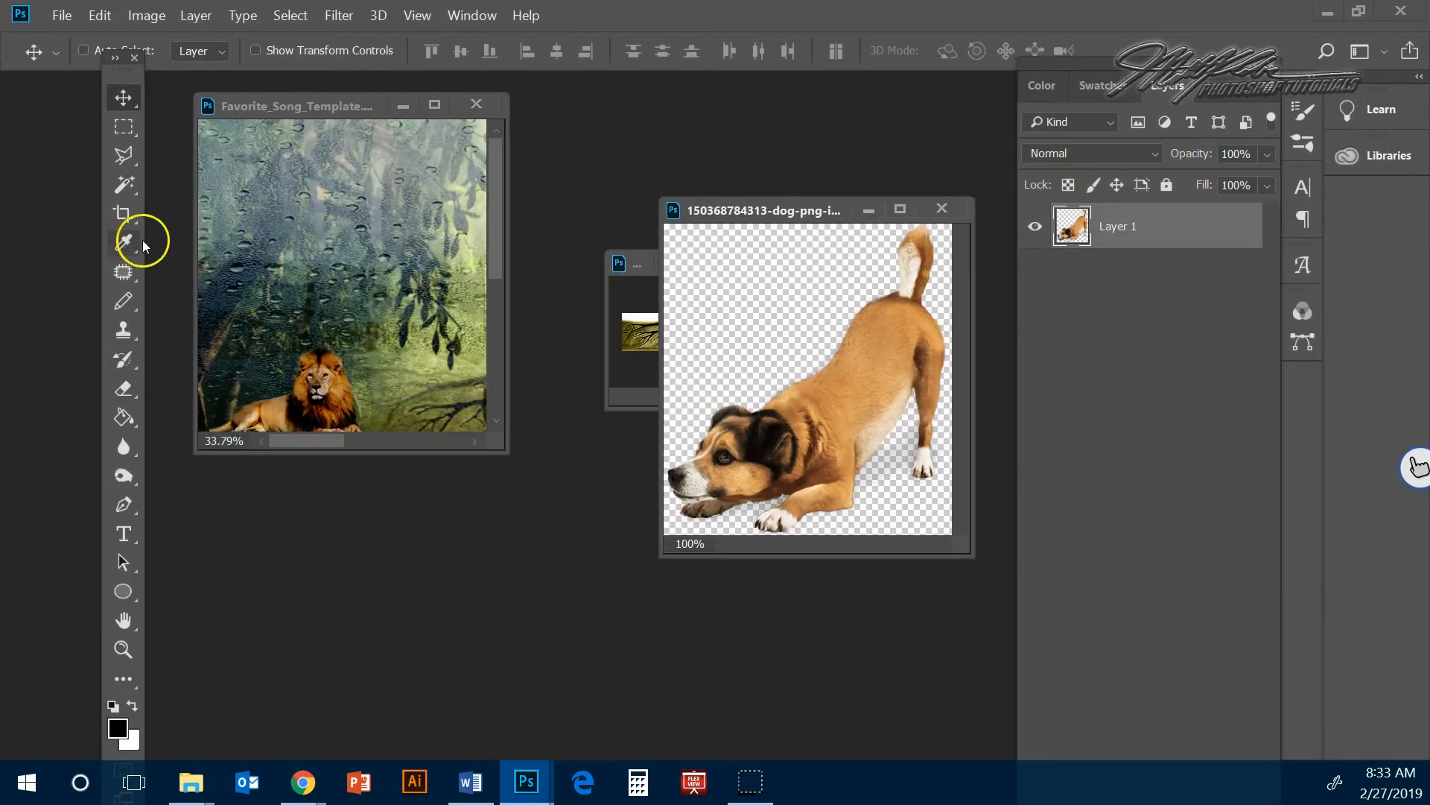
drag(798, 447, 432, 313)
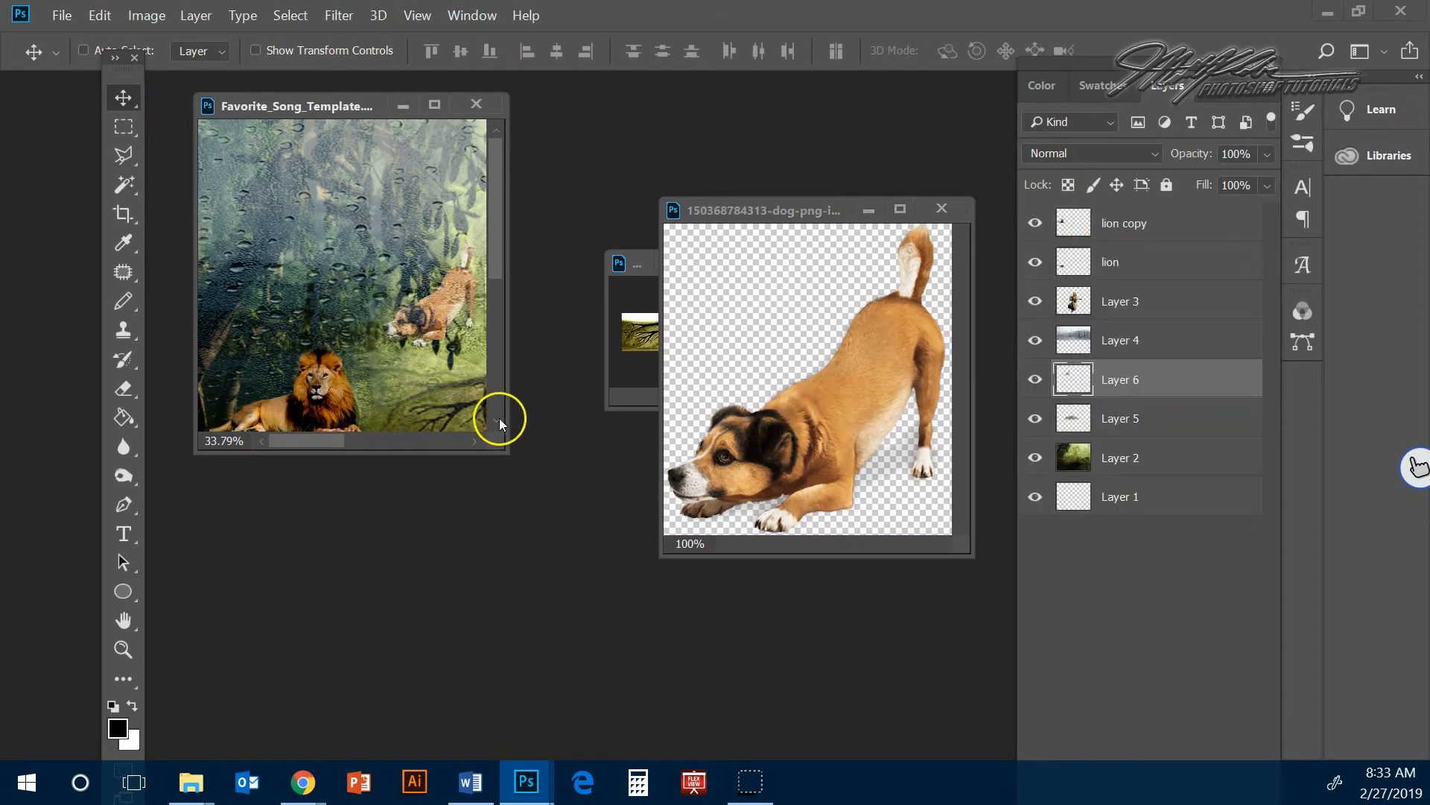
click(941, 207)
click(758, 261)
- Move the dog onto the ground beside the musician's feet and scale it to about 145%
click(417, 15)
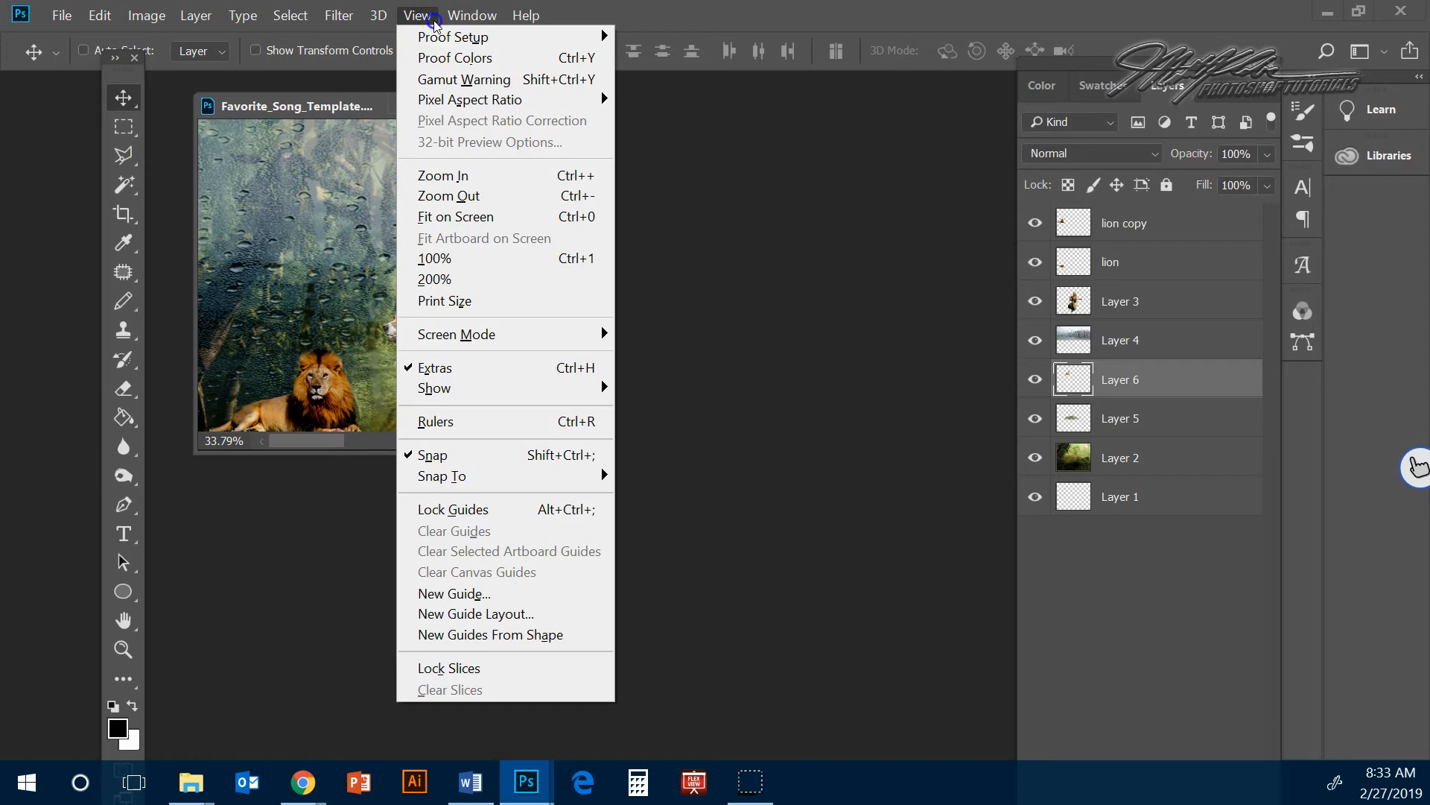
click(463, 216)
drag(441, 282, 760, 600)
key(ctrl+t)
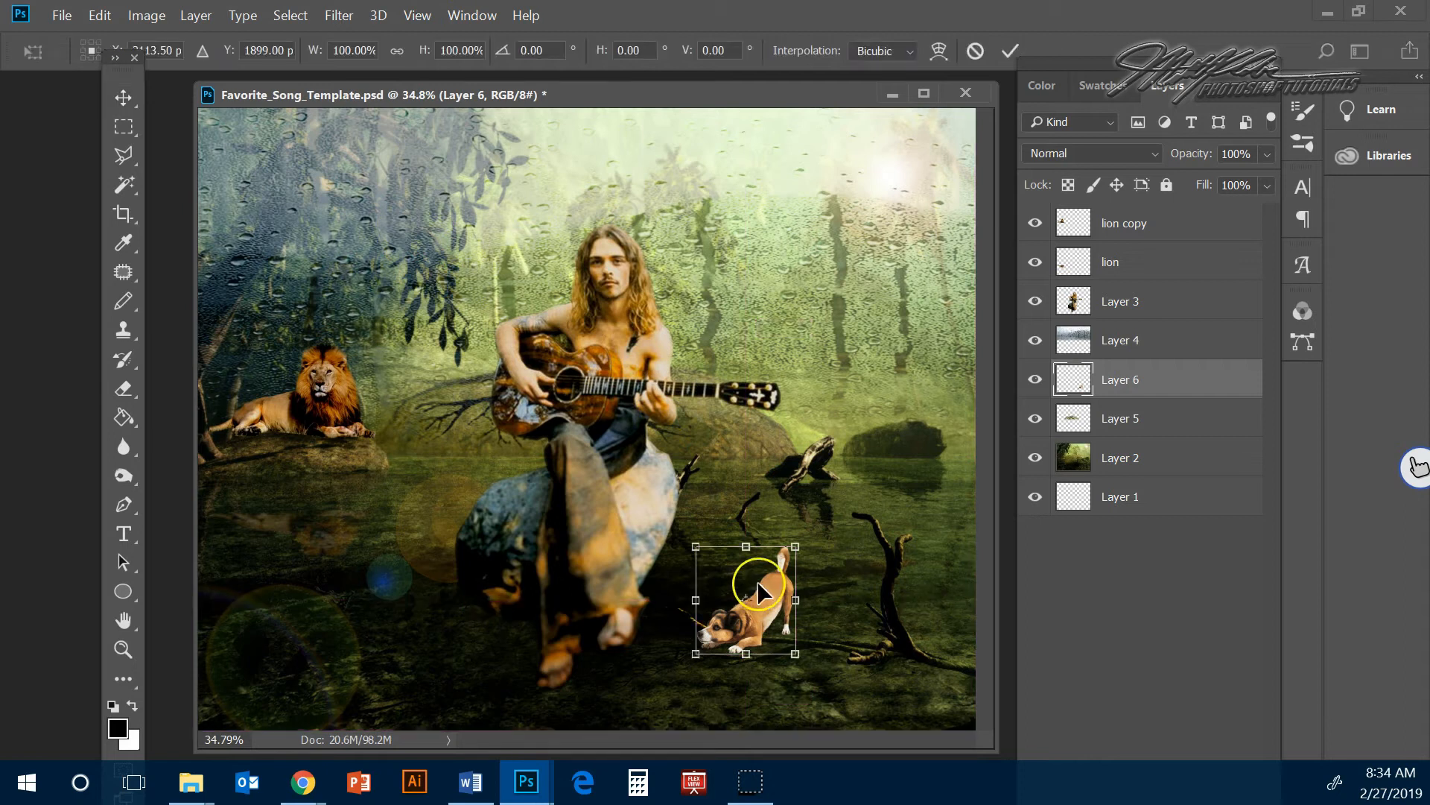
drag(797, 546, 836, 498)
drag(778, 619, 770, 619)
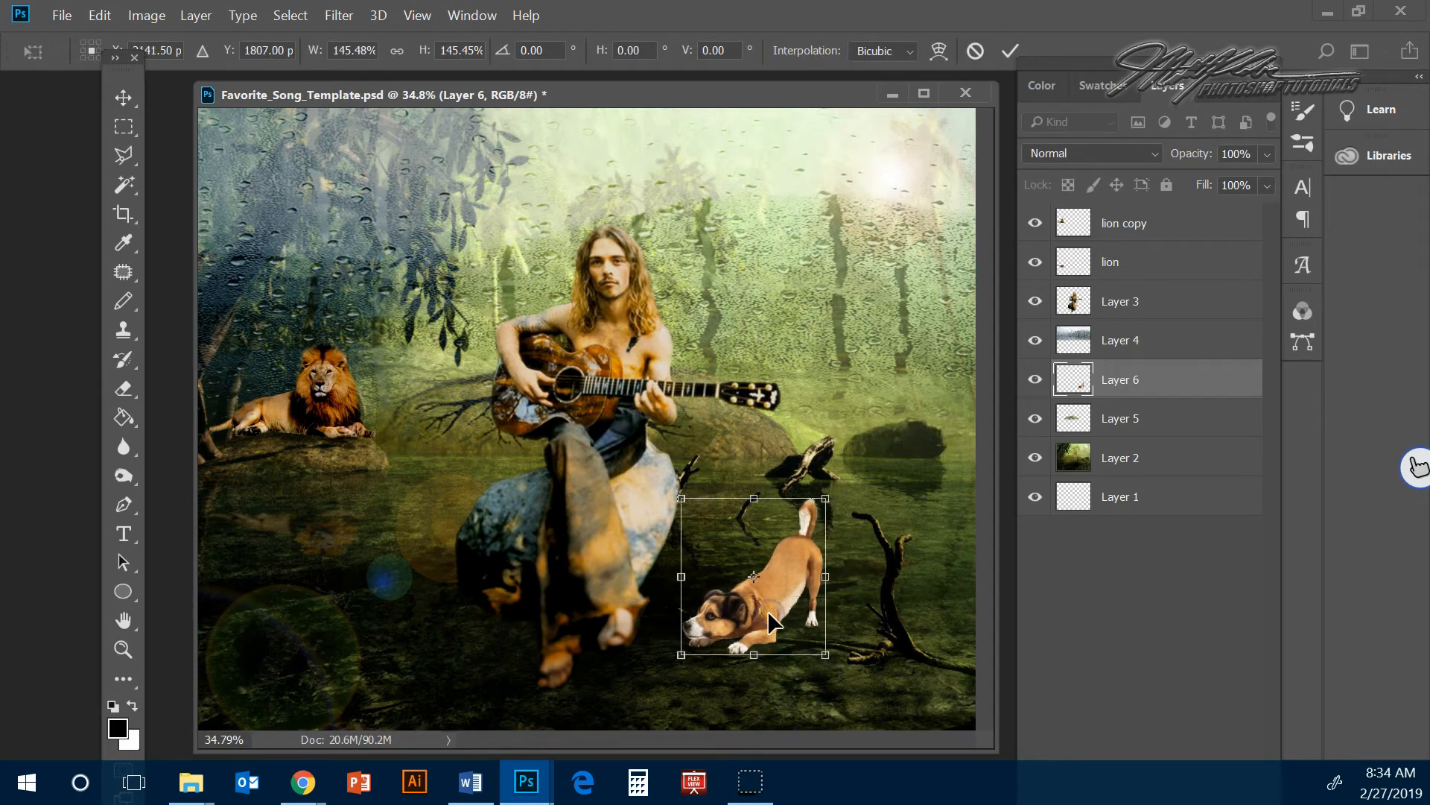
double_click(771, 620)
- Darken the dog layer with an Exposure adjustment, changing its exposure, offset and gamma to suit the scene
click(147, 14)
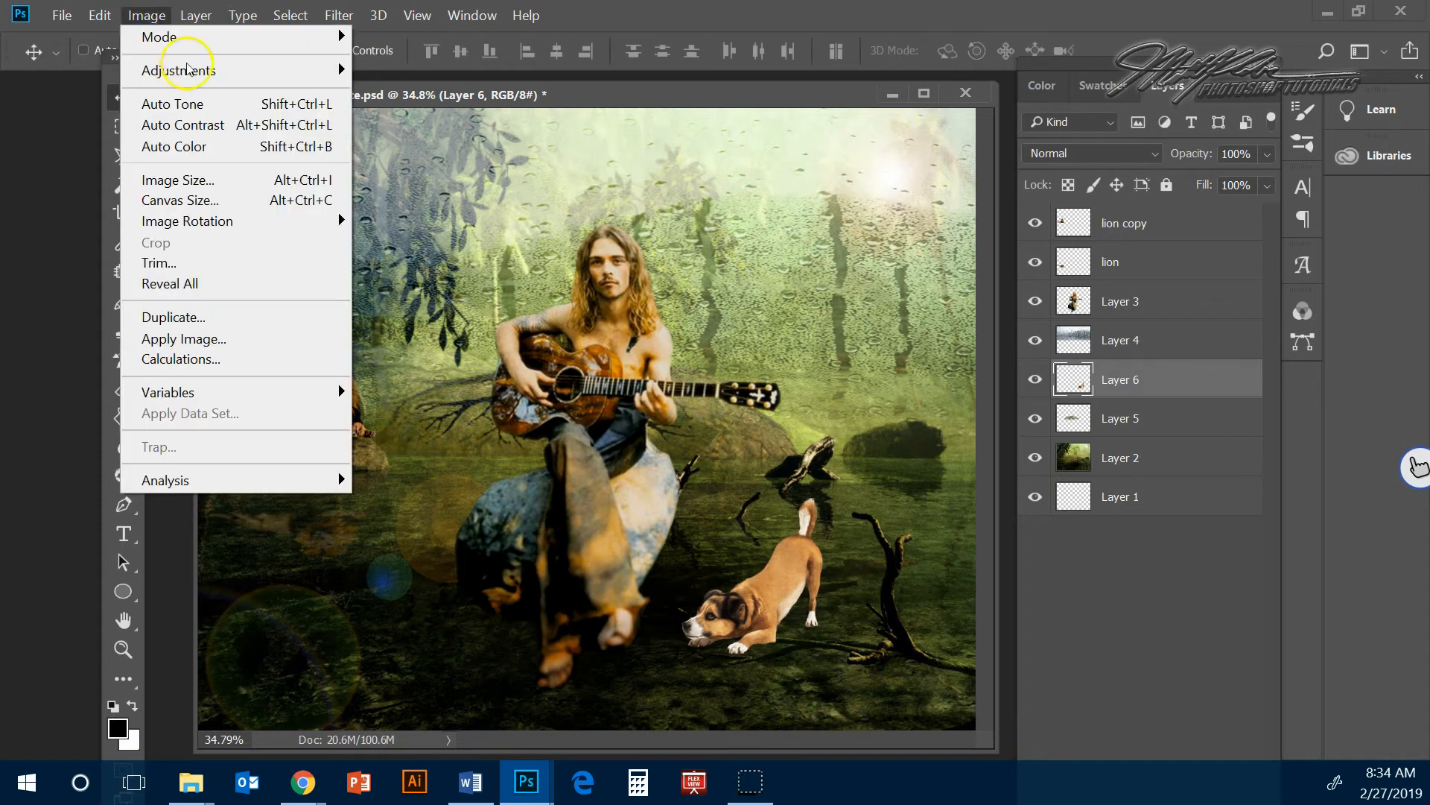
click(187, 69)
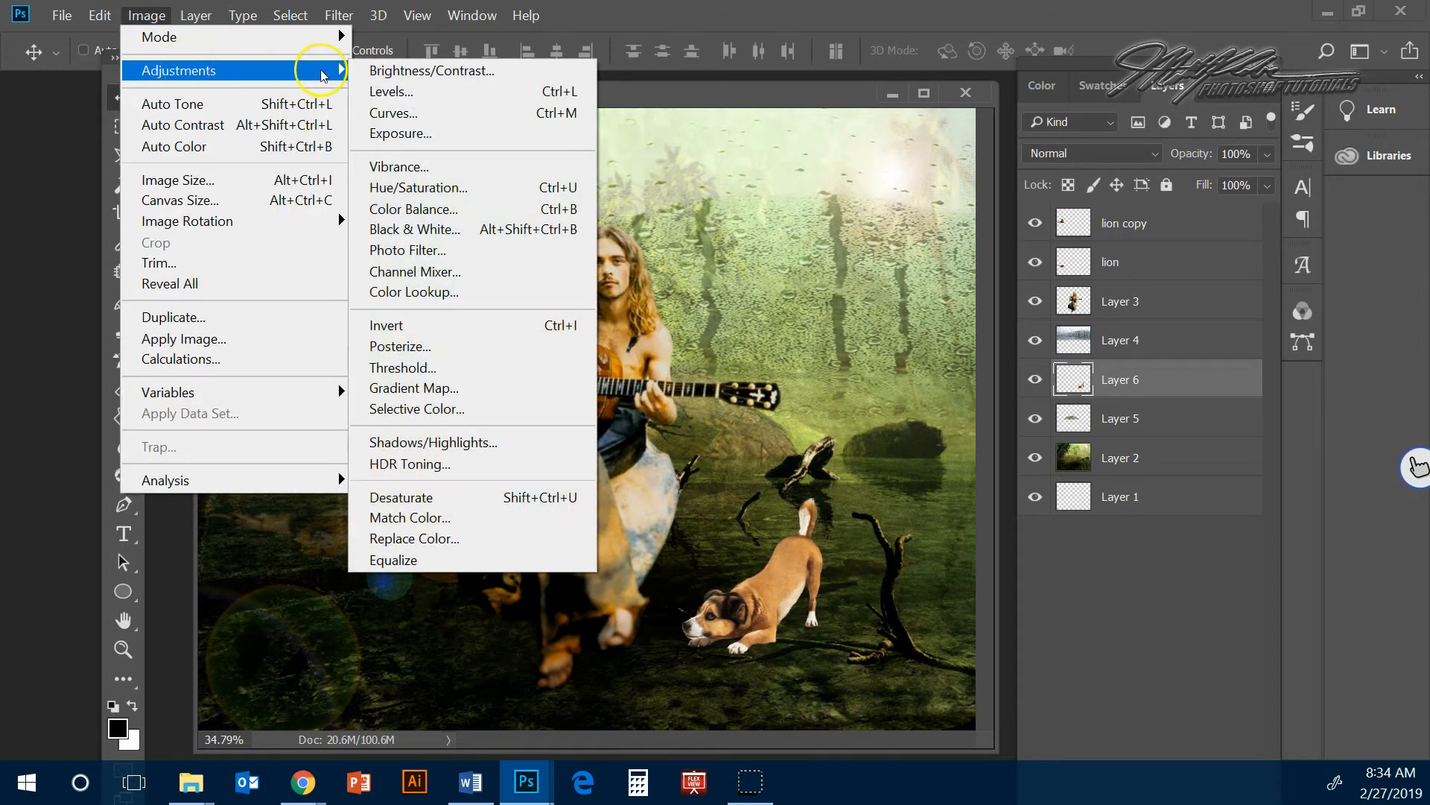
click(400, 132)
drag(928, 199, 917, 204)
drag(928, 255, 915, 254)
mouse_move(932, 307)
mouse_down()
mouse_move(945, 310)
mouse_move(932, 311)
mouse_up()
click(1151, 135)
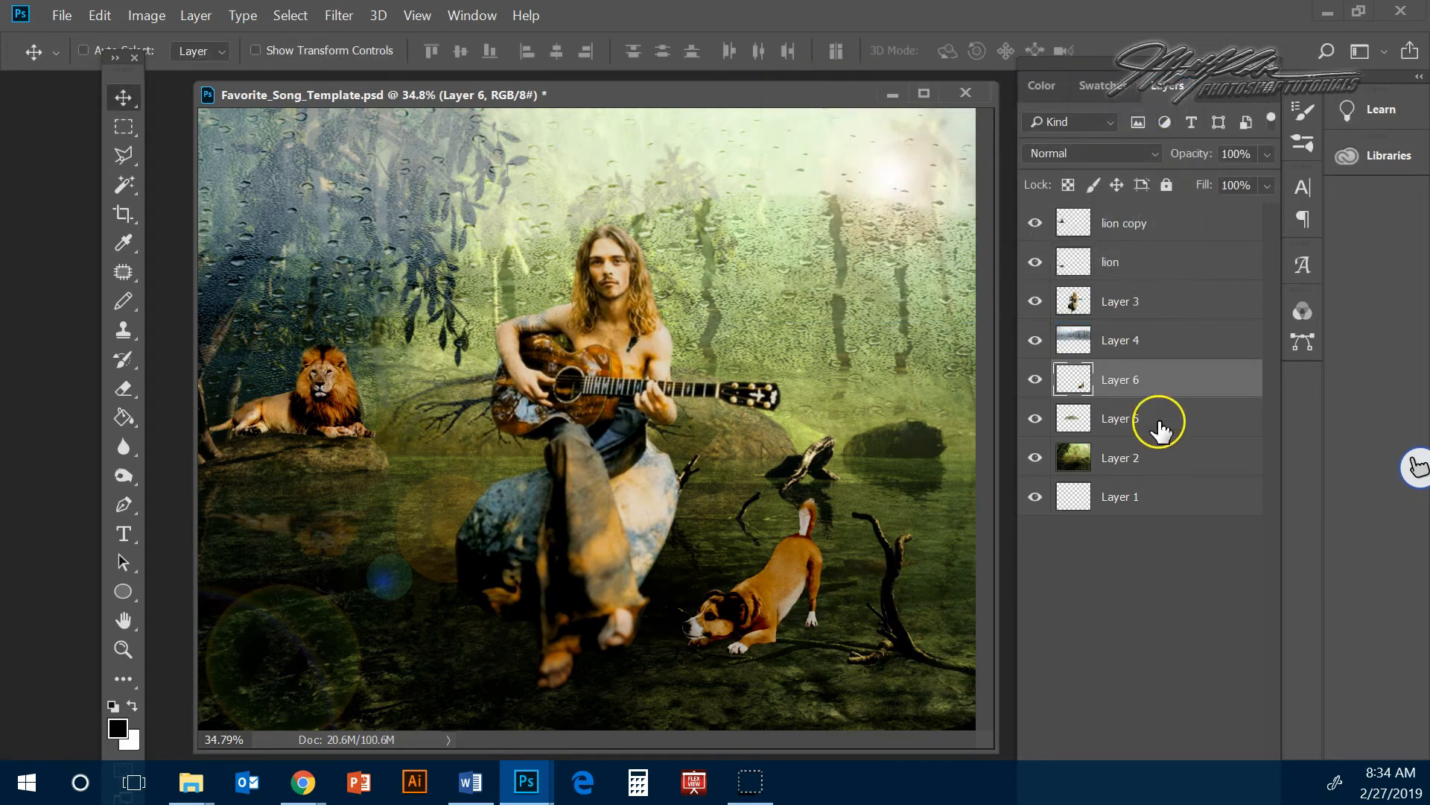
- Burn a shadow into the Layer 2 background beneath the dog with a larger soft brush, Shadows range and 23% exposure
click(1180, 458)
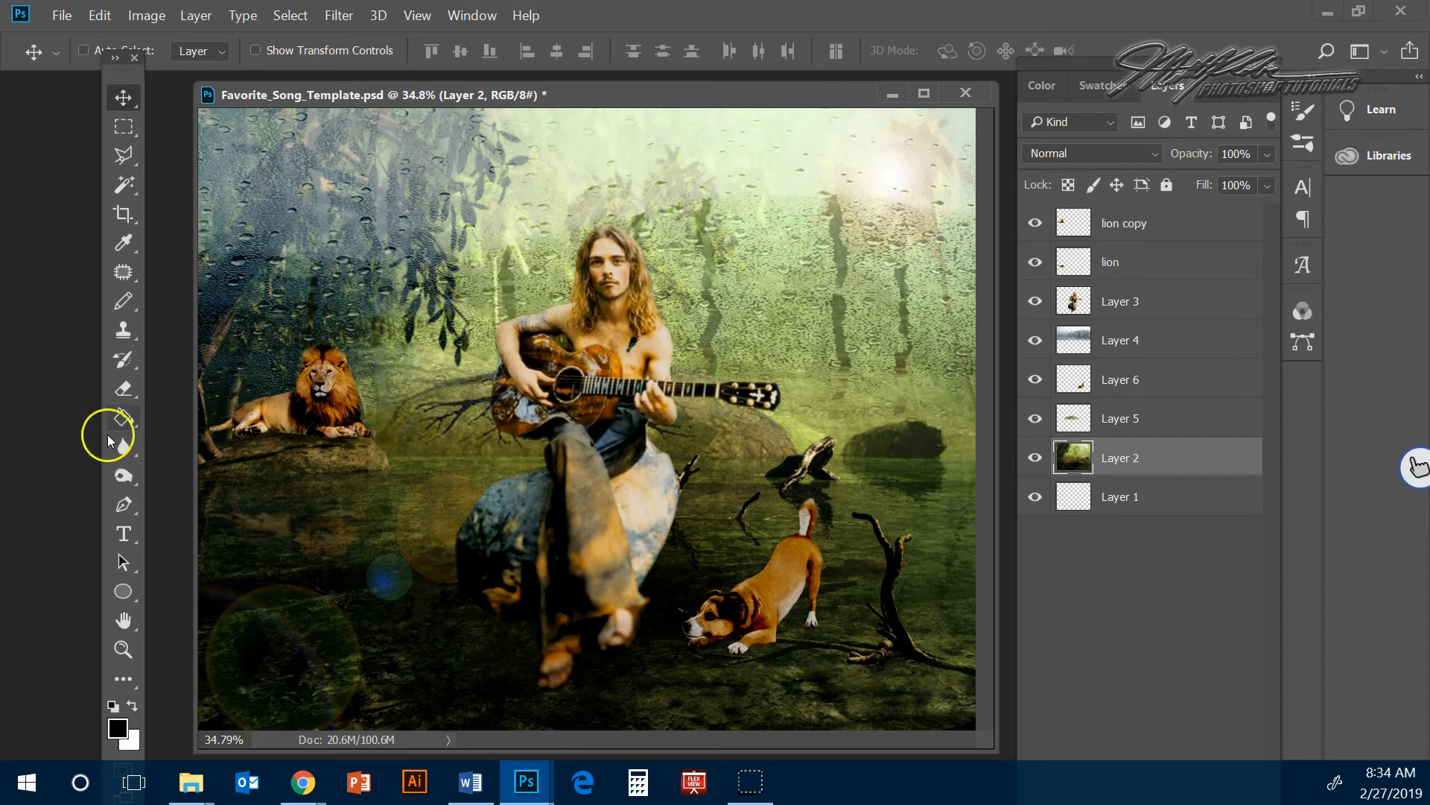
click(123, 475)
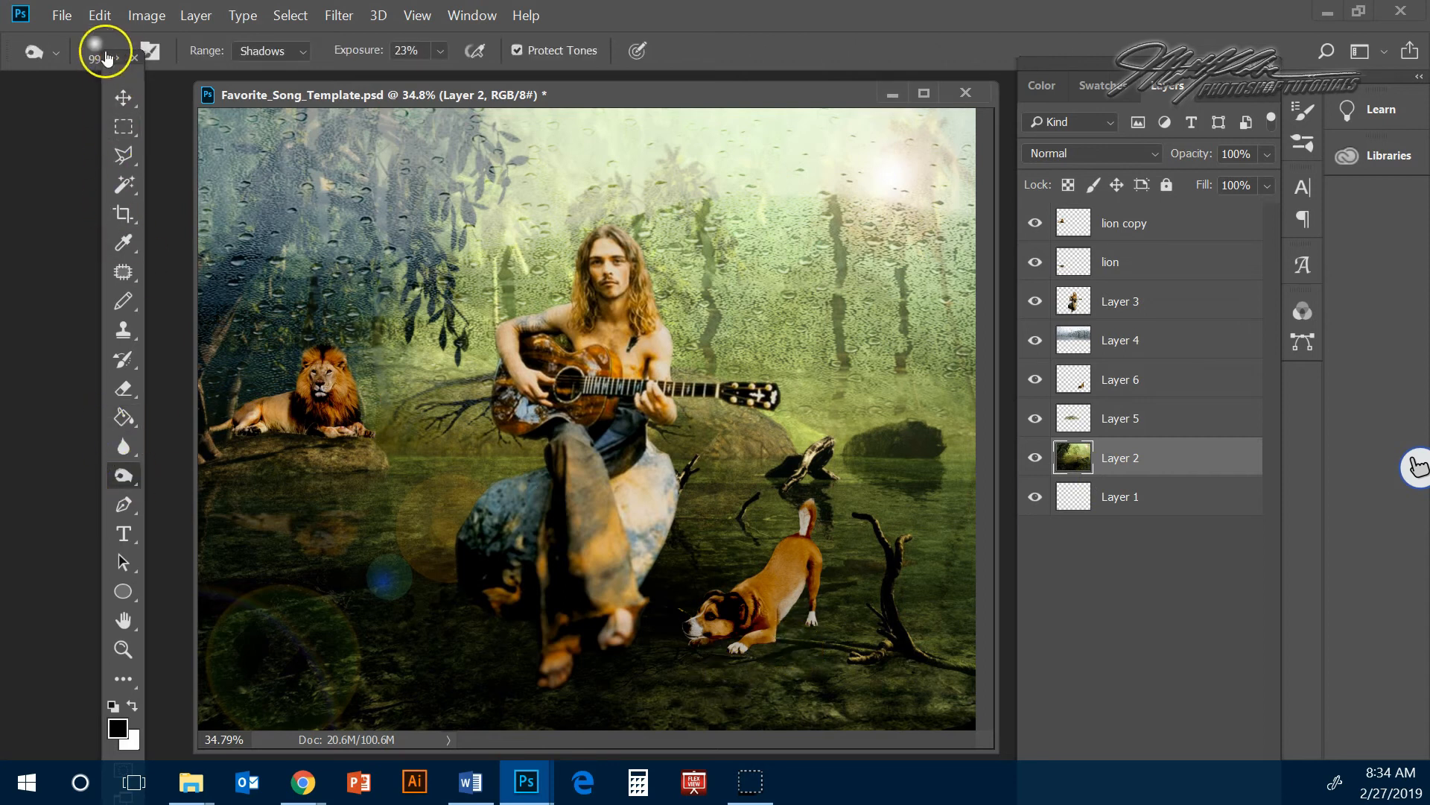
click(105, 55)
mouse_move(768, 661)
mouse_down()
mouse_move(820, 634)
mouse_move(763, 621)
mouse_move(865, 629)
mouse_move(739, 628)
mouse_move(855, 630)
mouse_up()
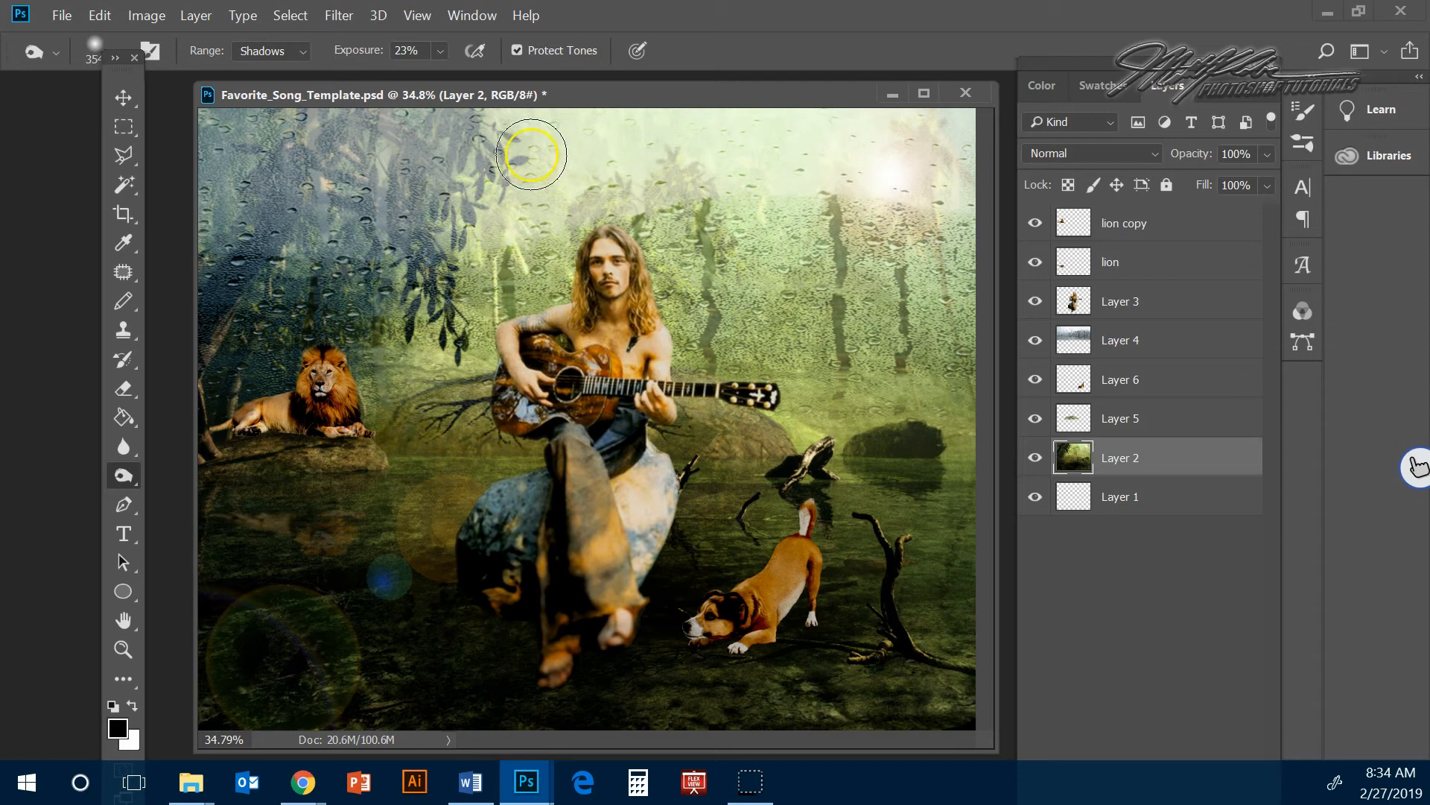
- Open the JCBareTreeNYLG image, copy it into the composition as a layer above Layer 2, and close the source document
click(63, 16)
click(79, 55)
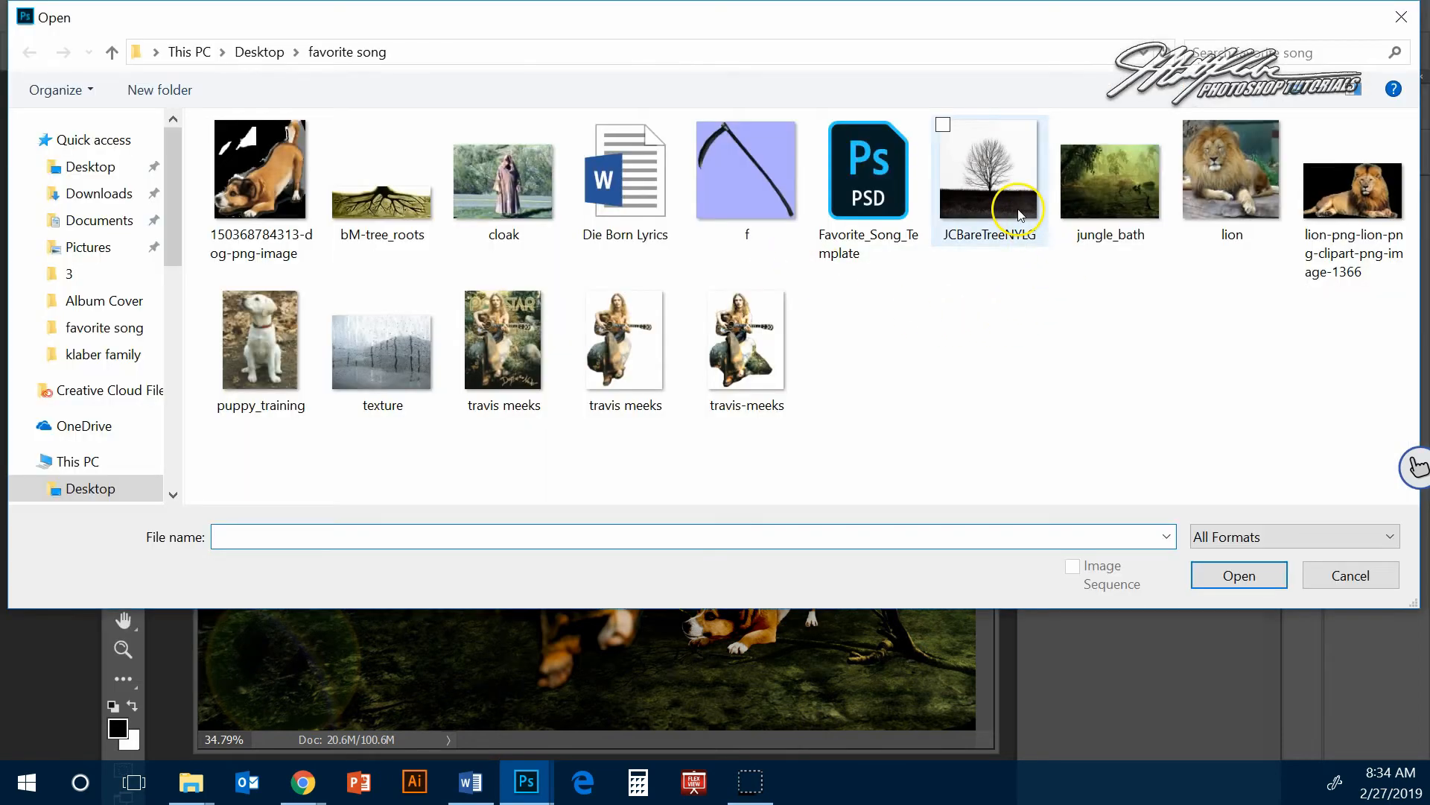
click(1006, 178)
click(1233, 573)
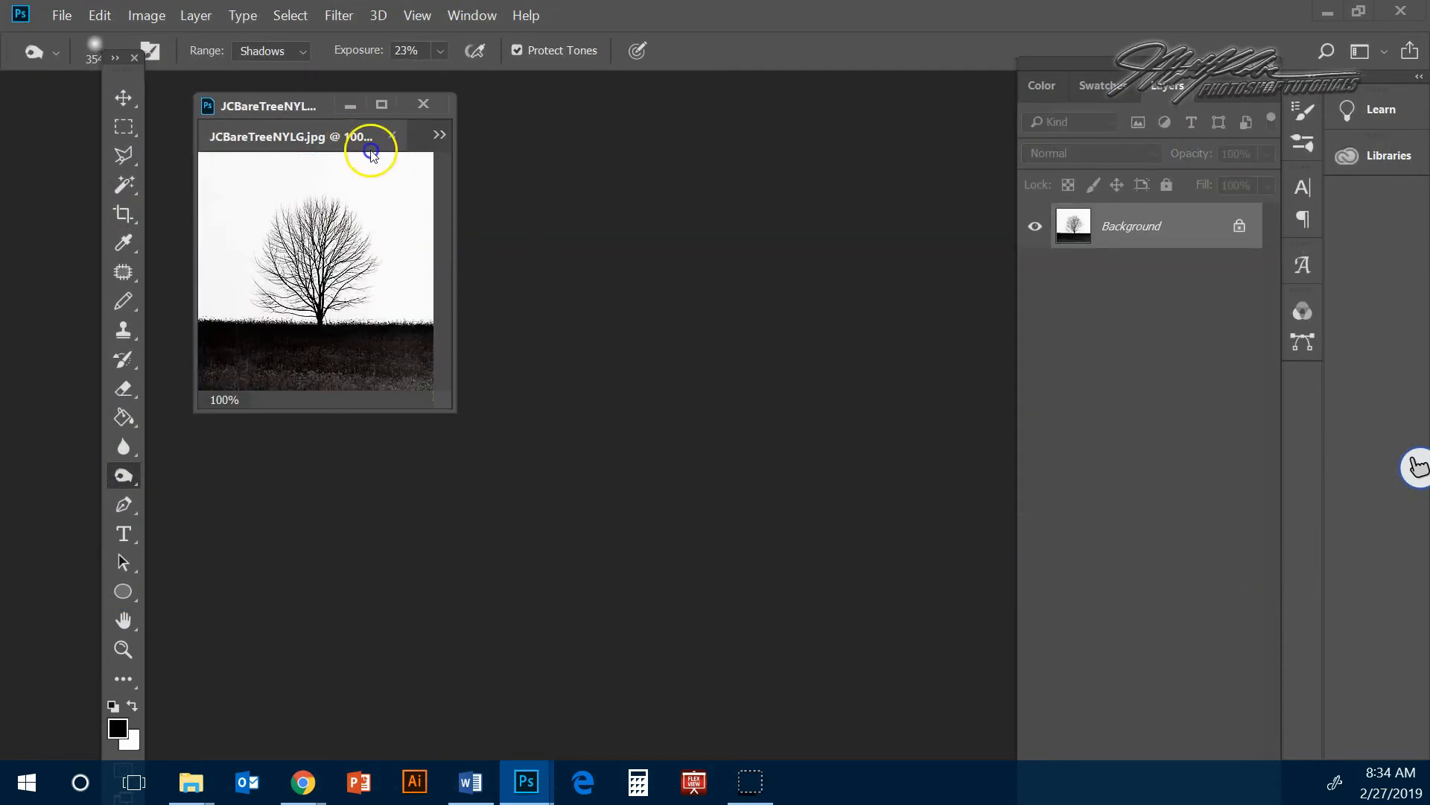
drag(370, 151, 559, 289)
click(123, 97)
drag(750, 457, 345, 251)
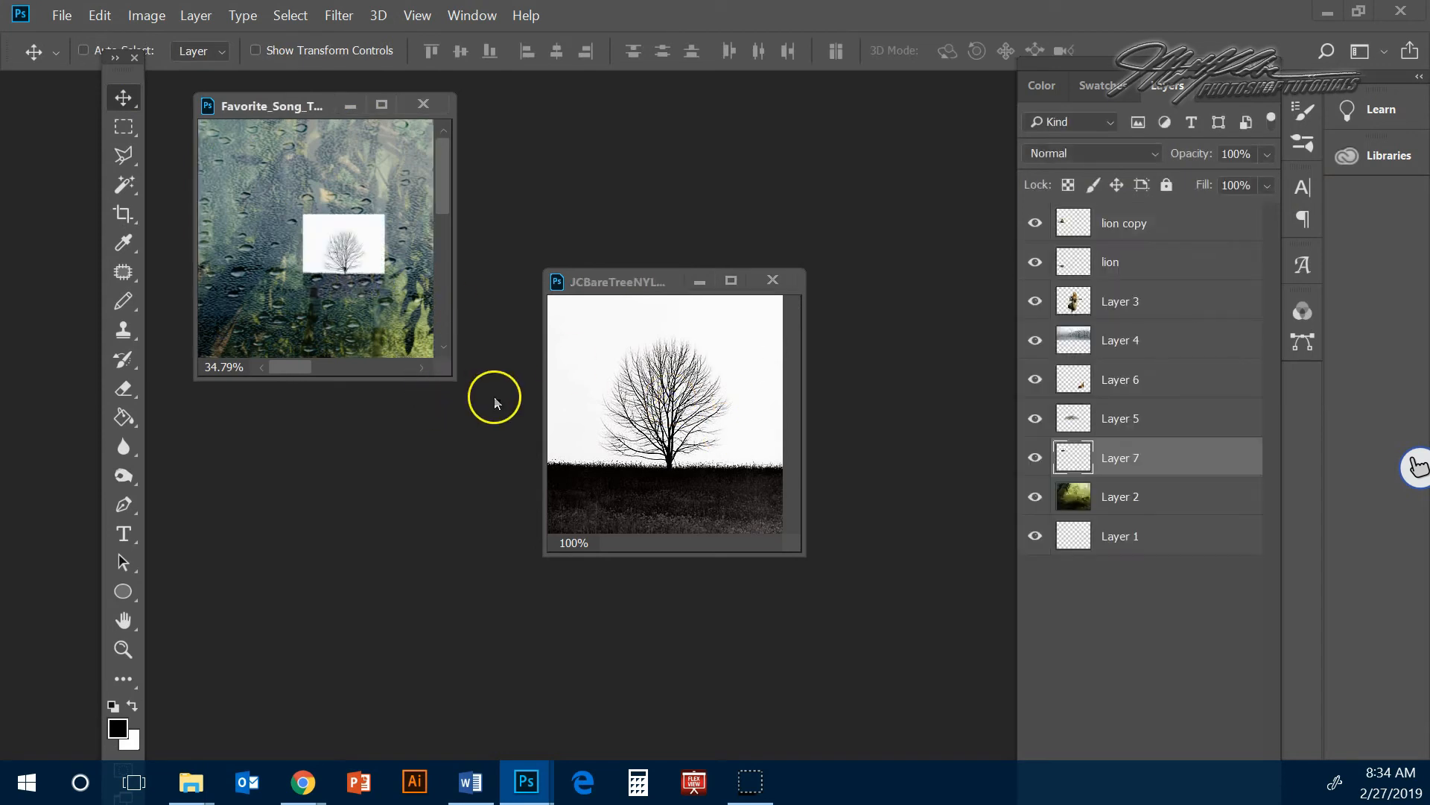
click(772, 281)
- Place the bare tree image behind the musician and scale it to about 405%
drag(452, 369, 975, 764)
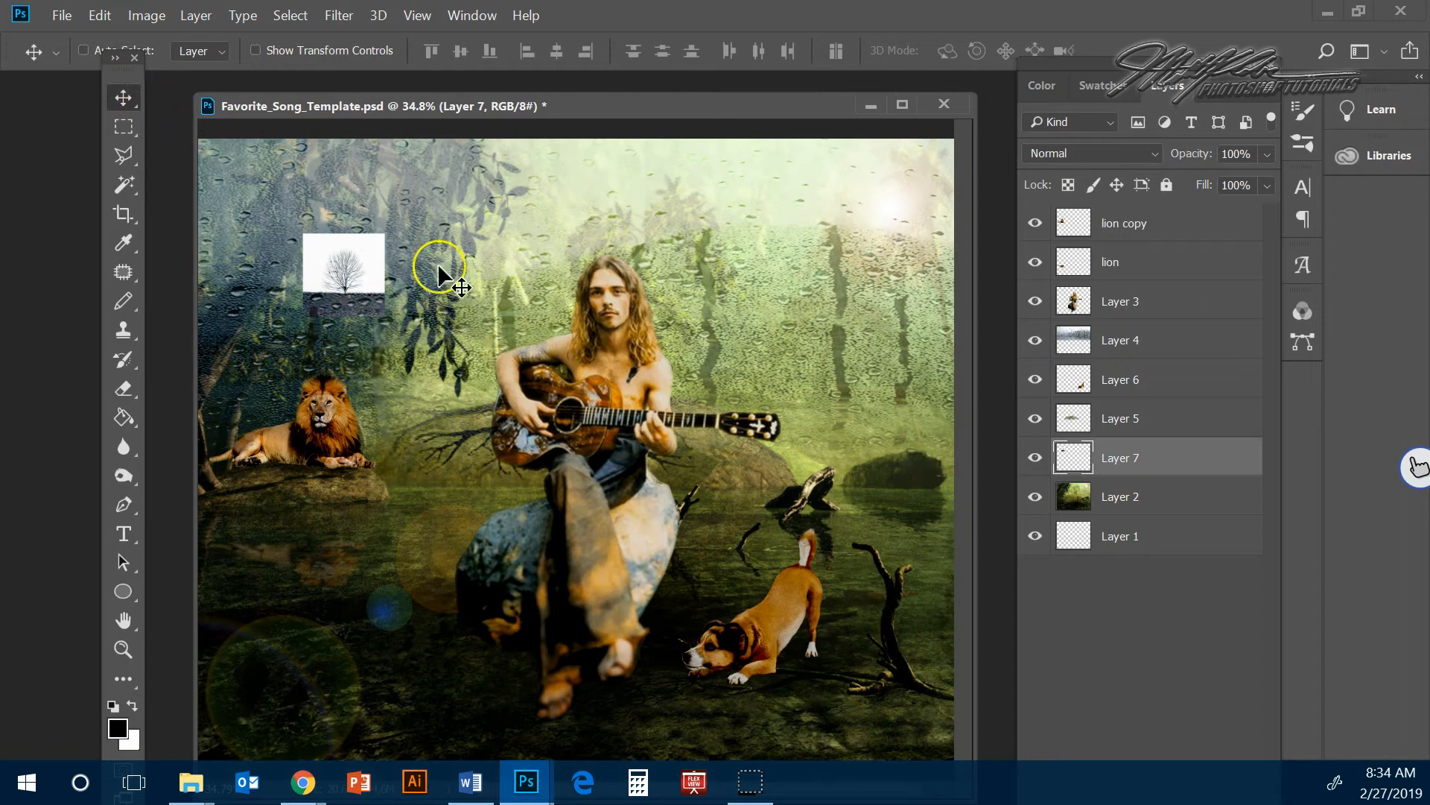
drag(361, 281, 539, 322)
key(ctrl)
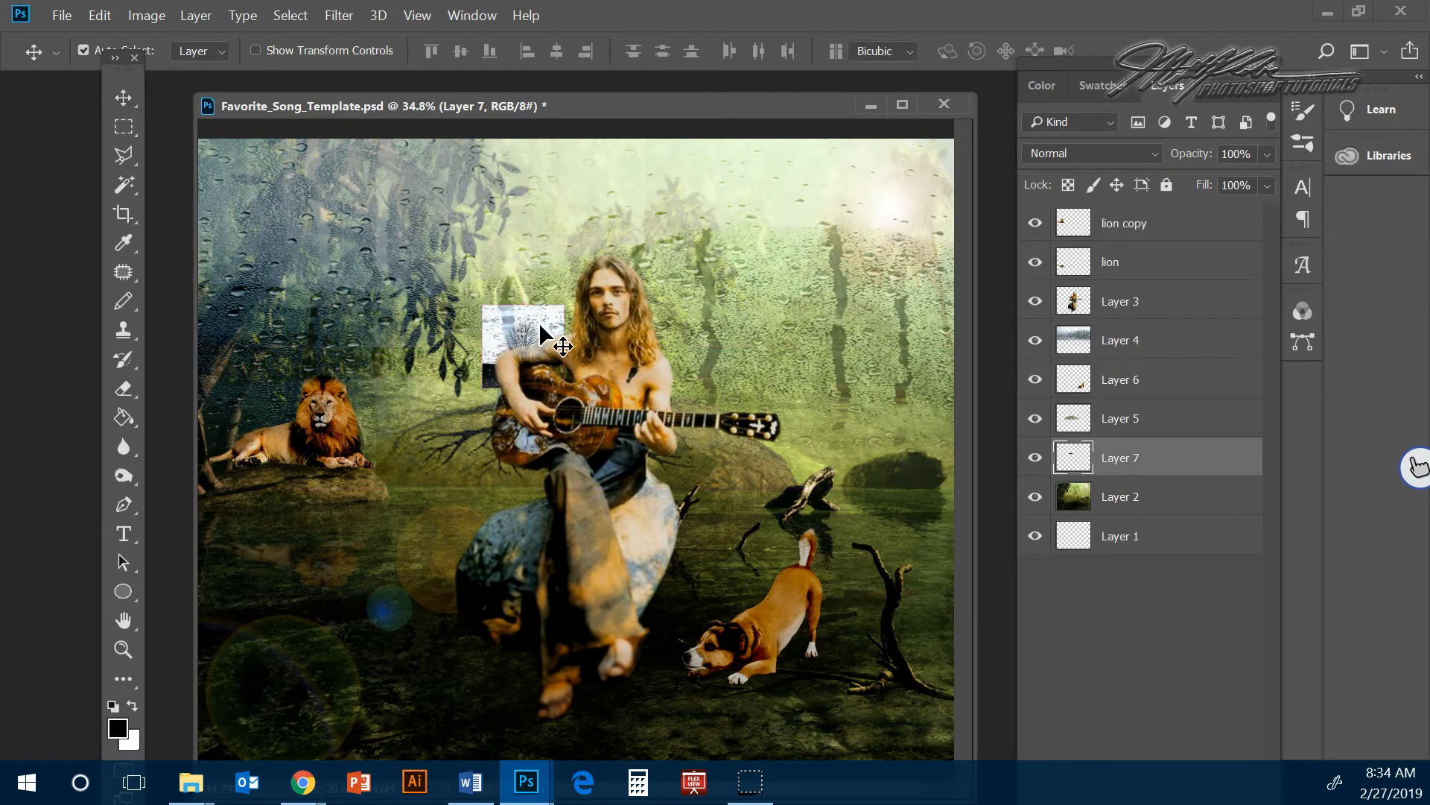
key(ctrl+t)
drag(563, 301, 735, 131)
drag(483, 387, 415, 455)
drag(735, 454, 746, 464)
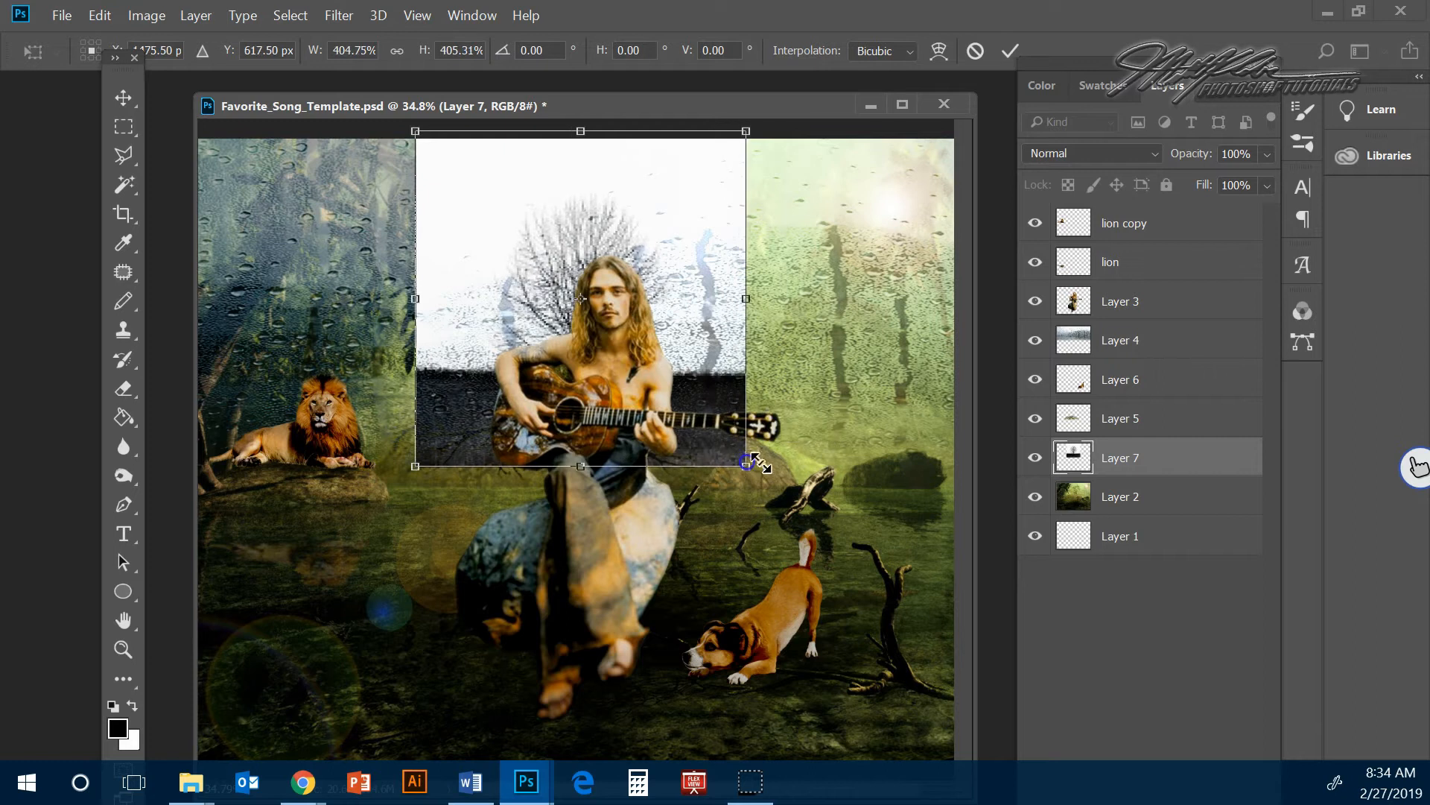
key(Return)
- Erase the dark ground and the hard outer edges of the bare tree layer with a soft Eraser
click(125, 388)
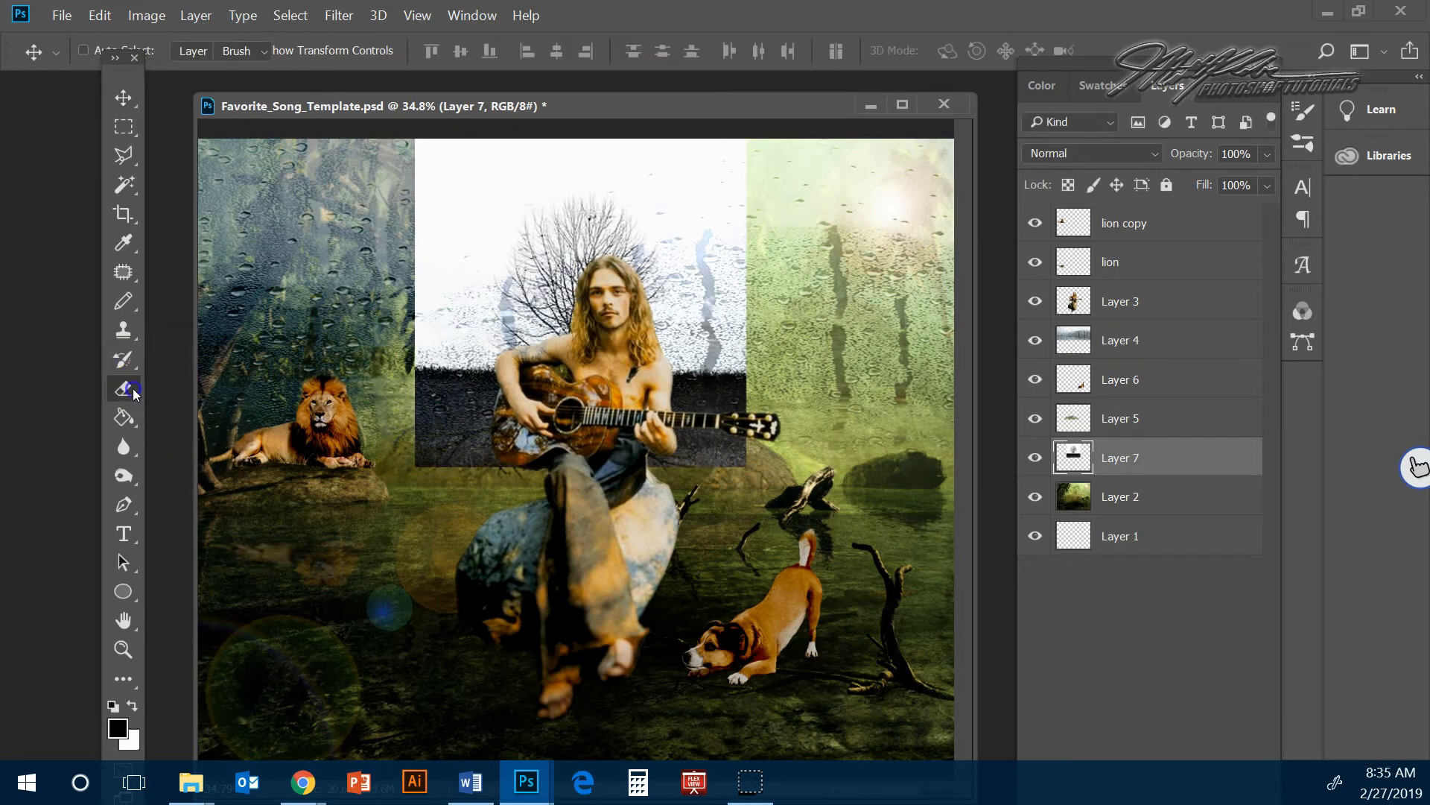
mouse_move(412, 380)
mouse_down()
mouse_move(479, 473)
mouse_move(752, 513)
mouse_move(766, 478)
mouse_move(698, 456)
mouse_move(737, 429)
mouse_move(715, 424)
mouse_move(744, 415)
mouse_up()
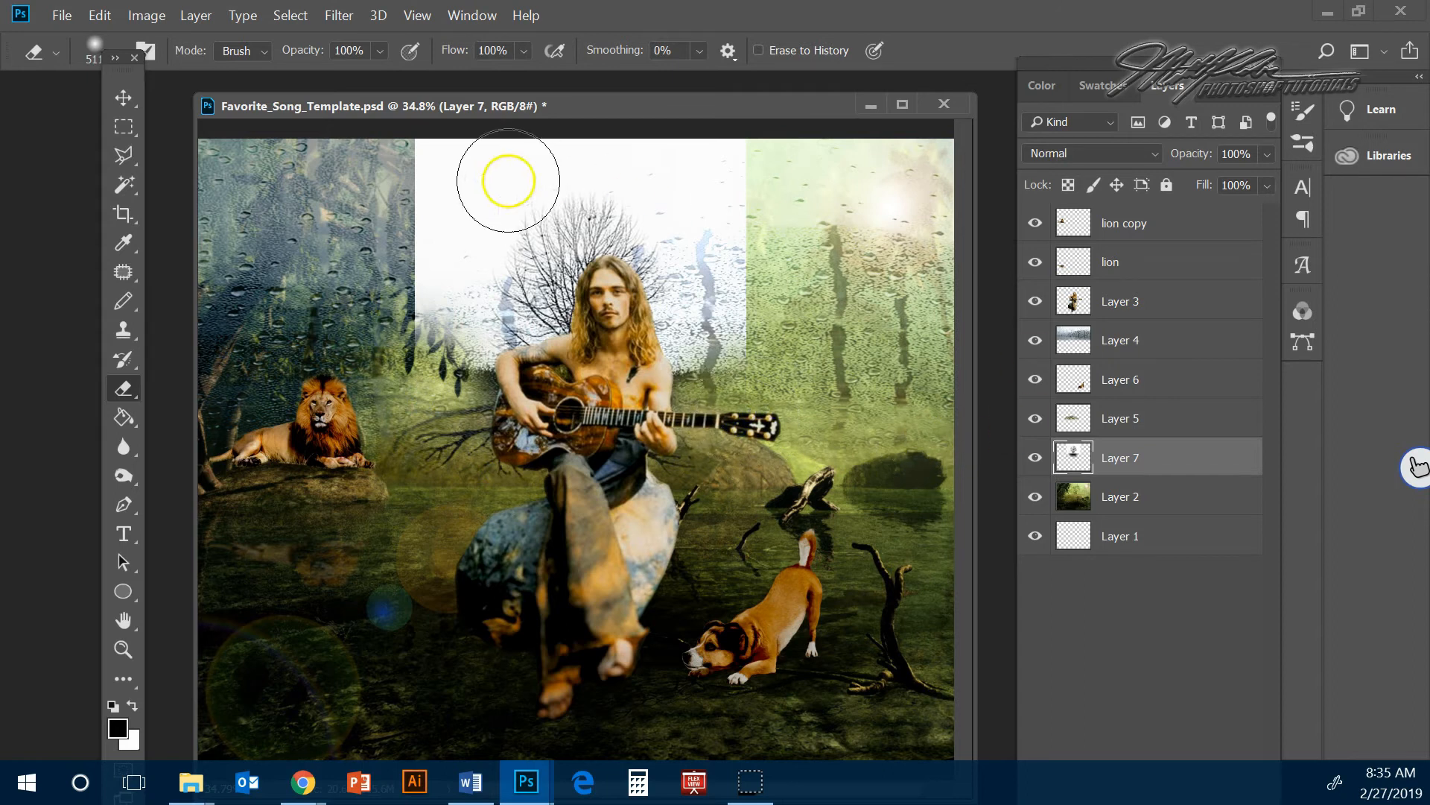
mouse_move(363, 256)
mouse_down()
mouse_move(388, 141)
mouse_move(481, 98)
mouse_move(653, 84)
mouse_move(749, 115)
mouse_move(777, 196)
mouse_move(787, 396)
mouse_move(722, 385)
mouse_up()
- Stretch the bare tree layer to about 154% width, raise it behind the musician's head, and apply the transformation
key(ctrl+t)
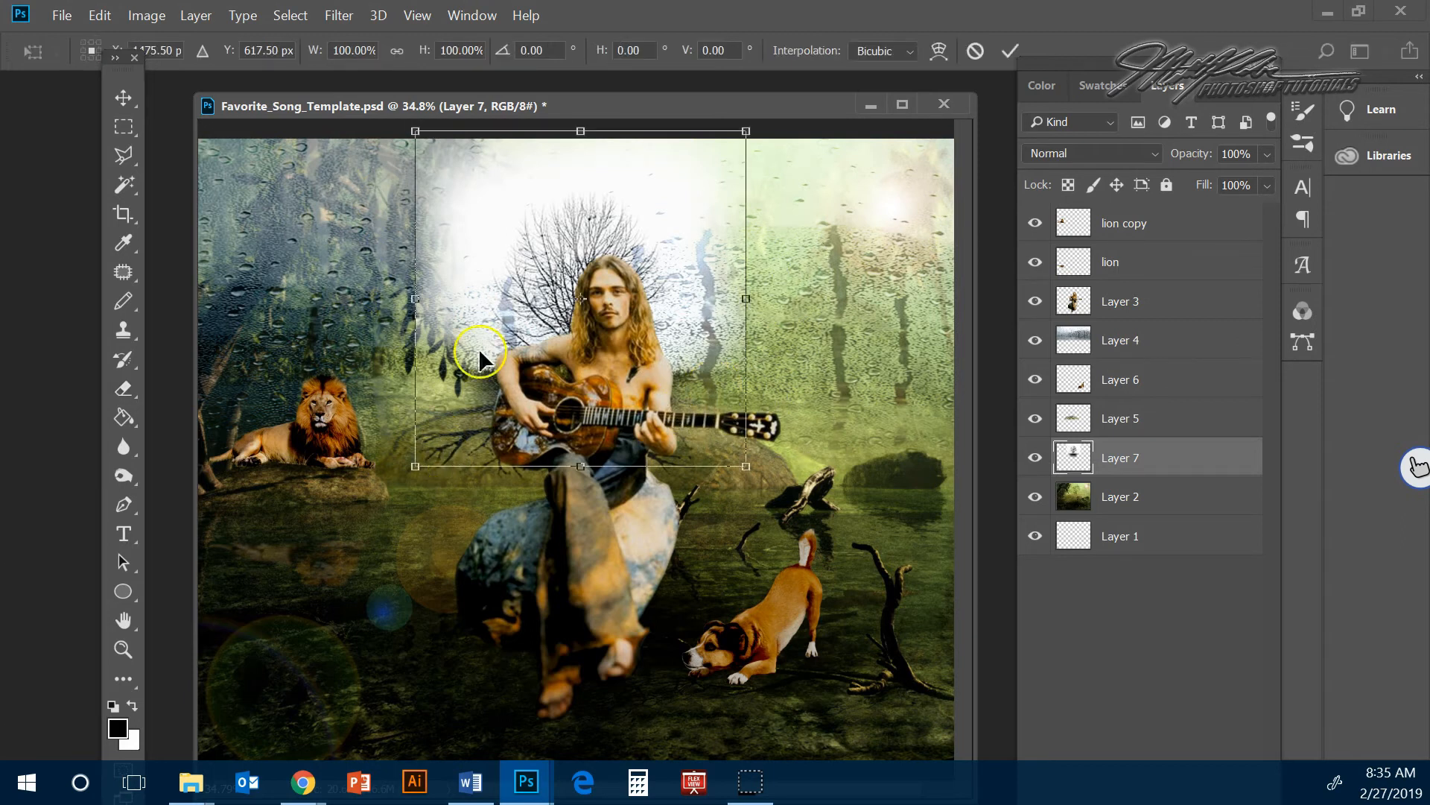
drag(415, 294, 315, 298)
drag(745, 312, 825, 298)
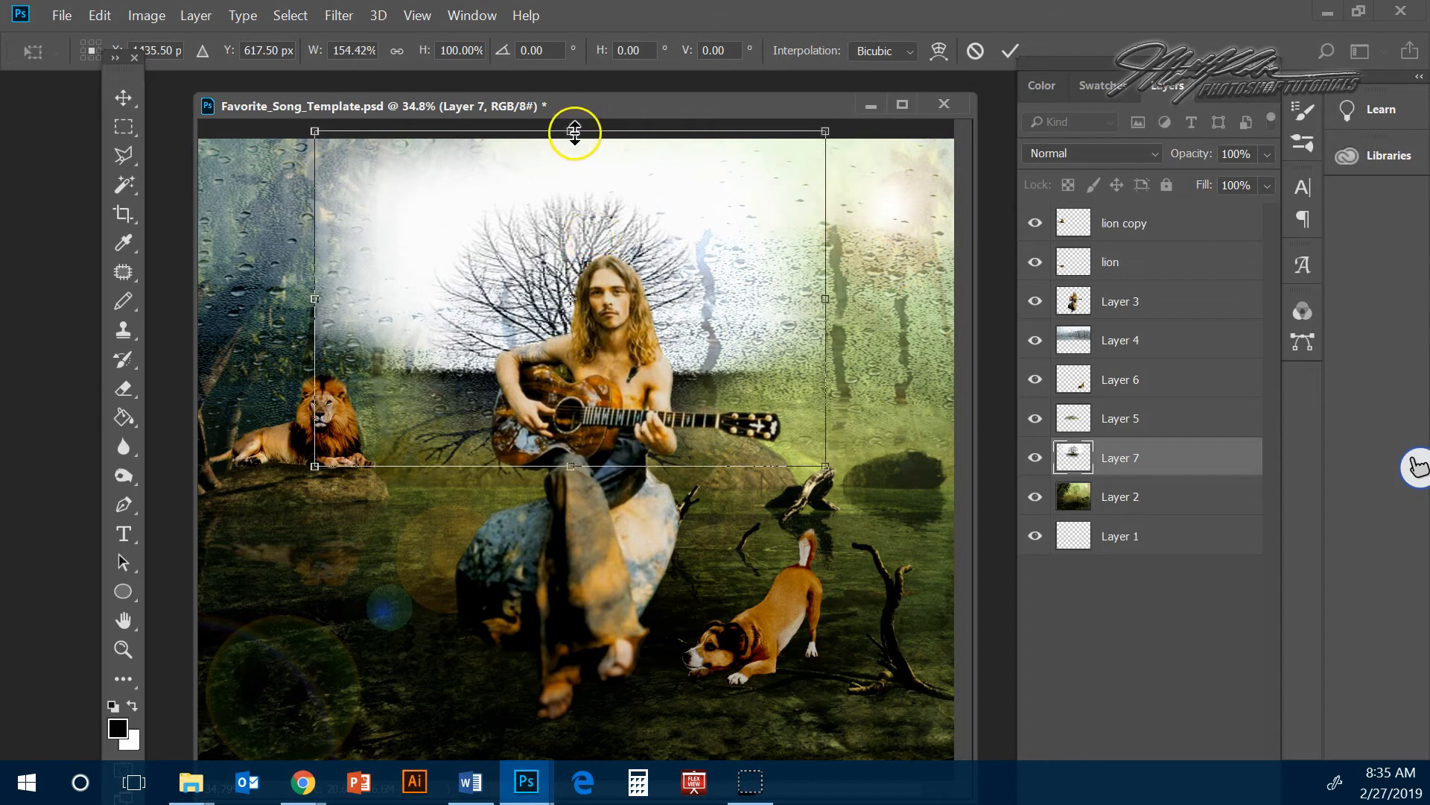
drag(588, 137, 594, 119)
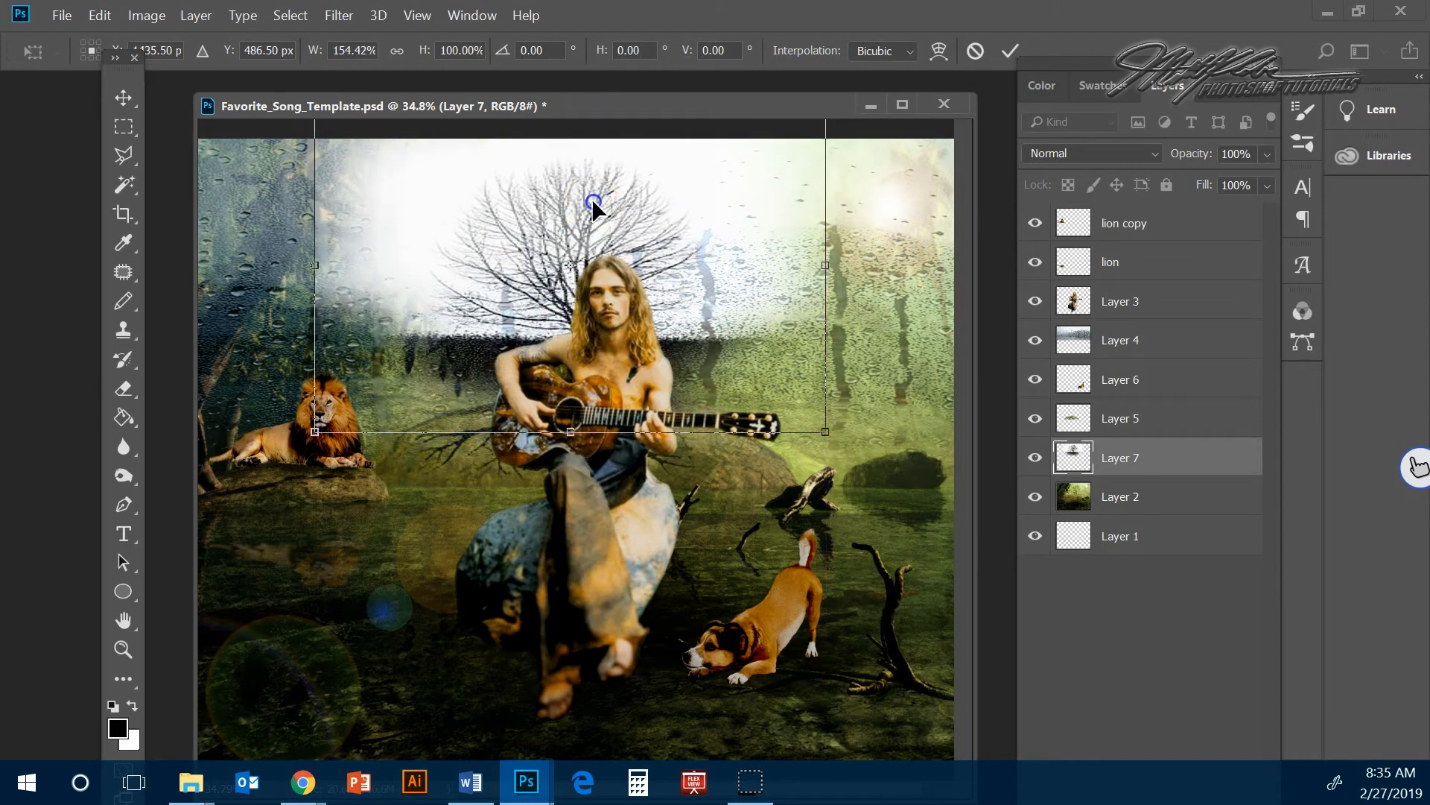
click(124, 110)
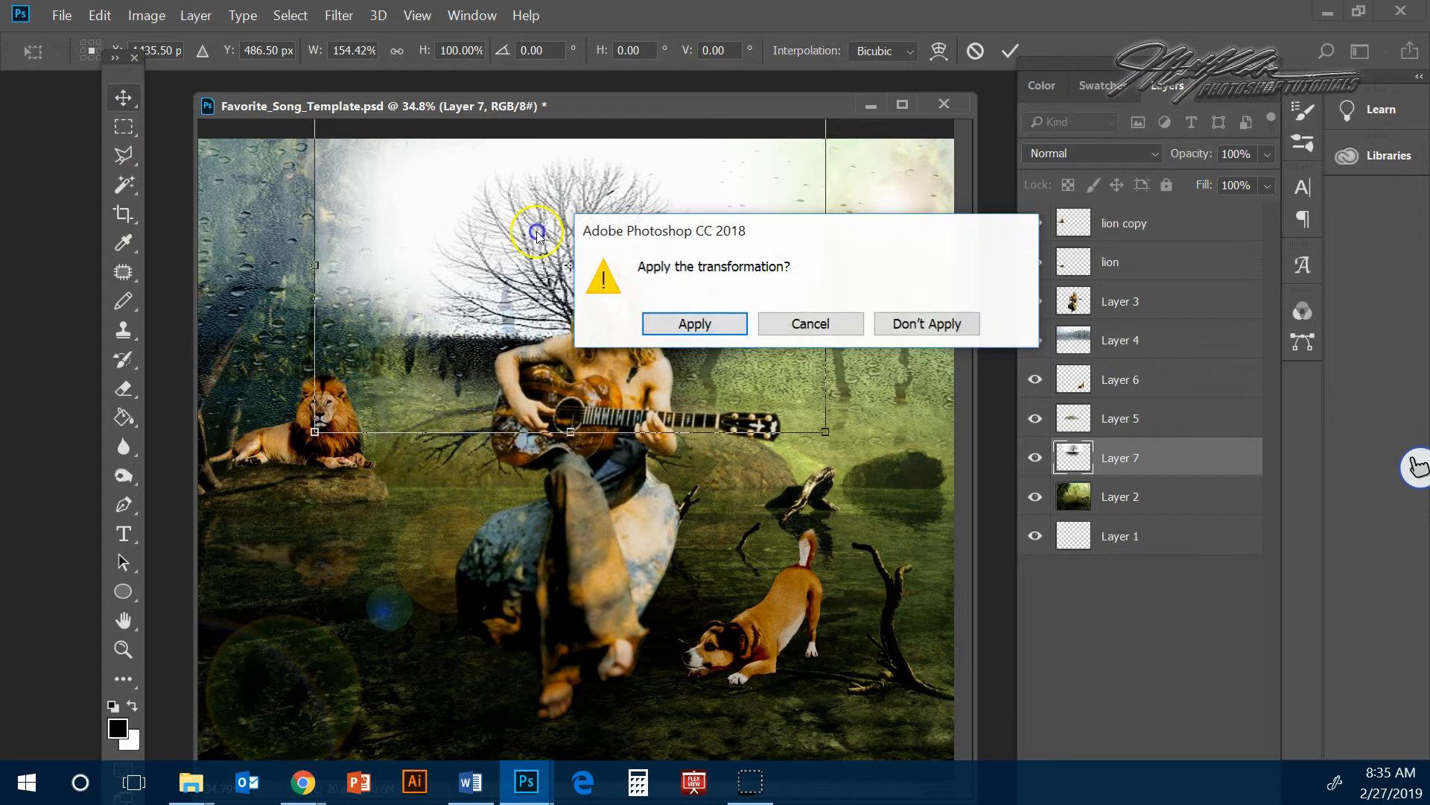
click(693, 321)
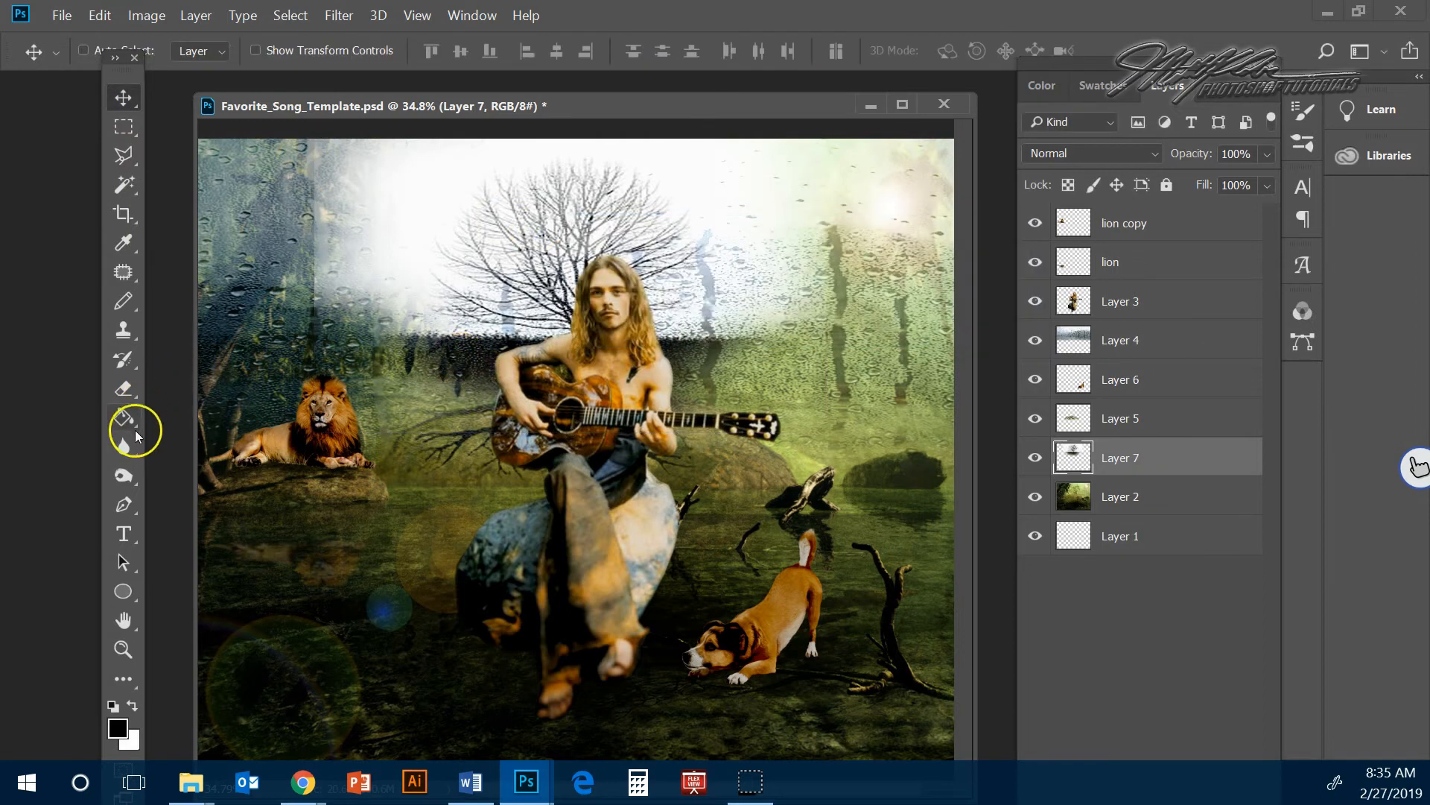
- Erase the remaining dark ground under the bare tree and set the layer's blending mode to Multiply
click(126, 400)
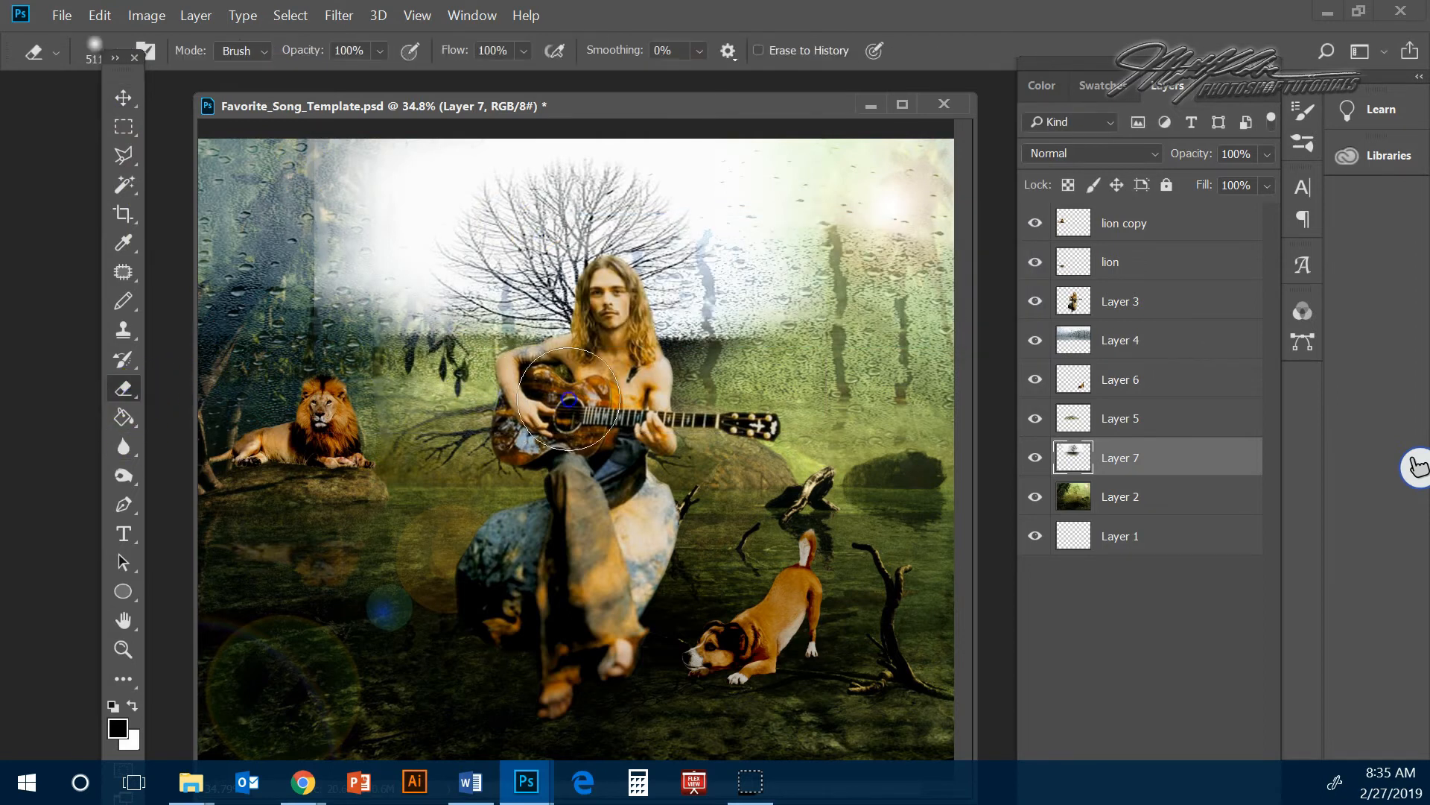
drag(699, 393, 788, 387)
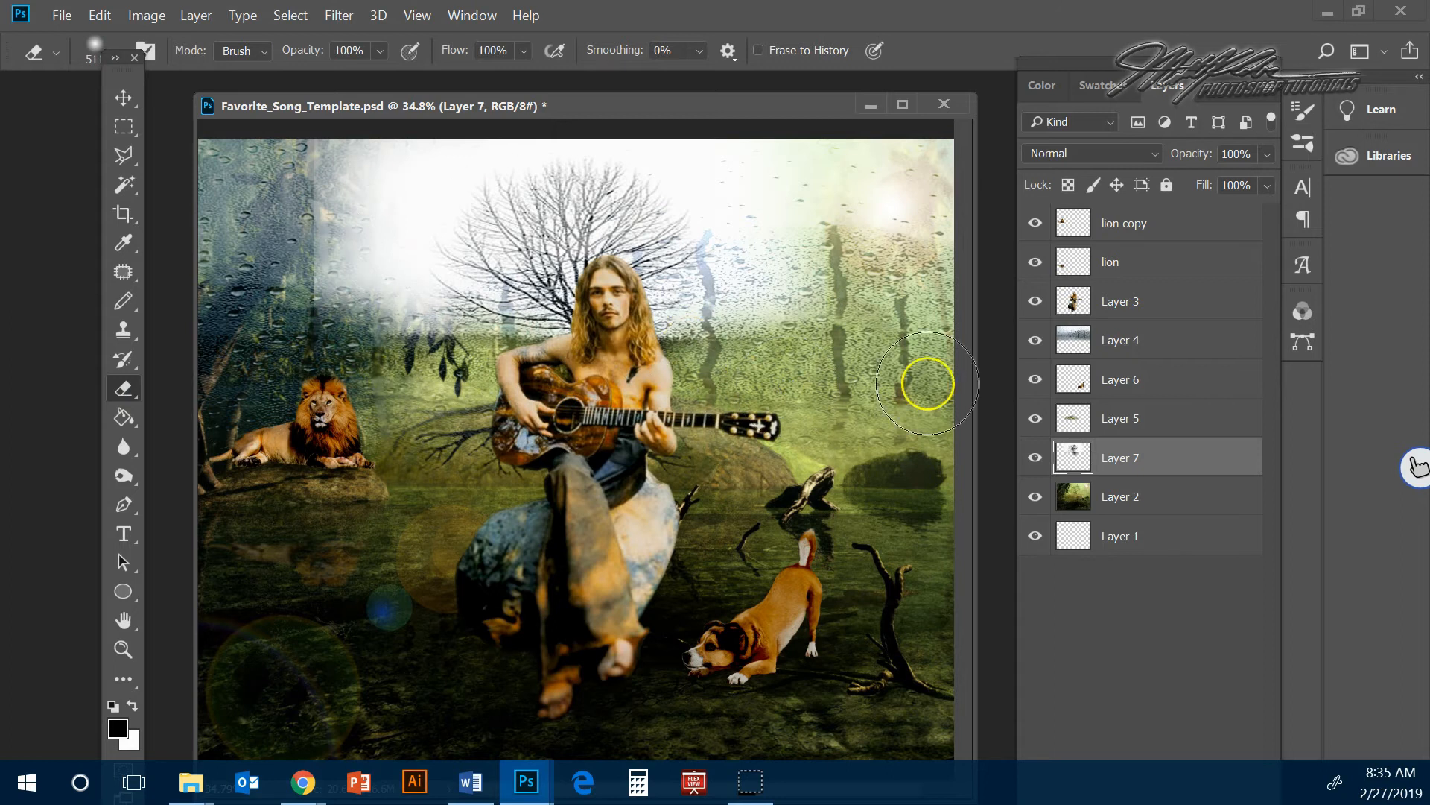
click(1086, 152)
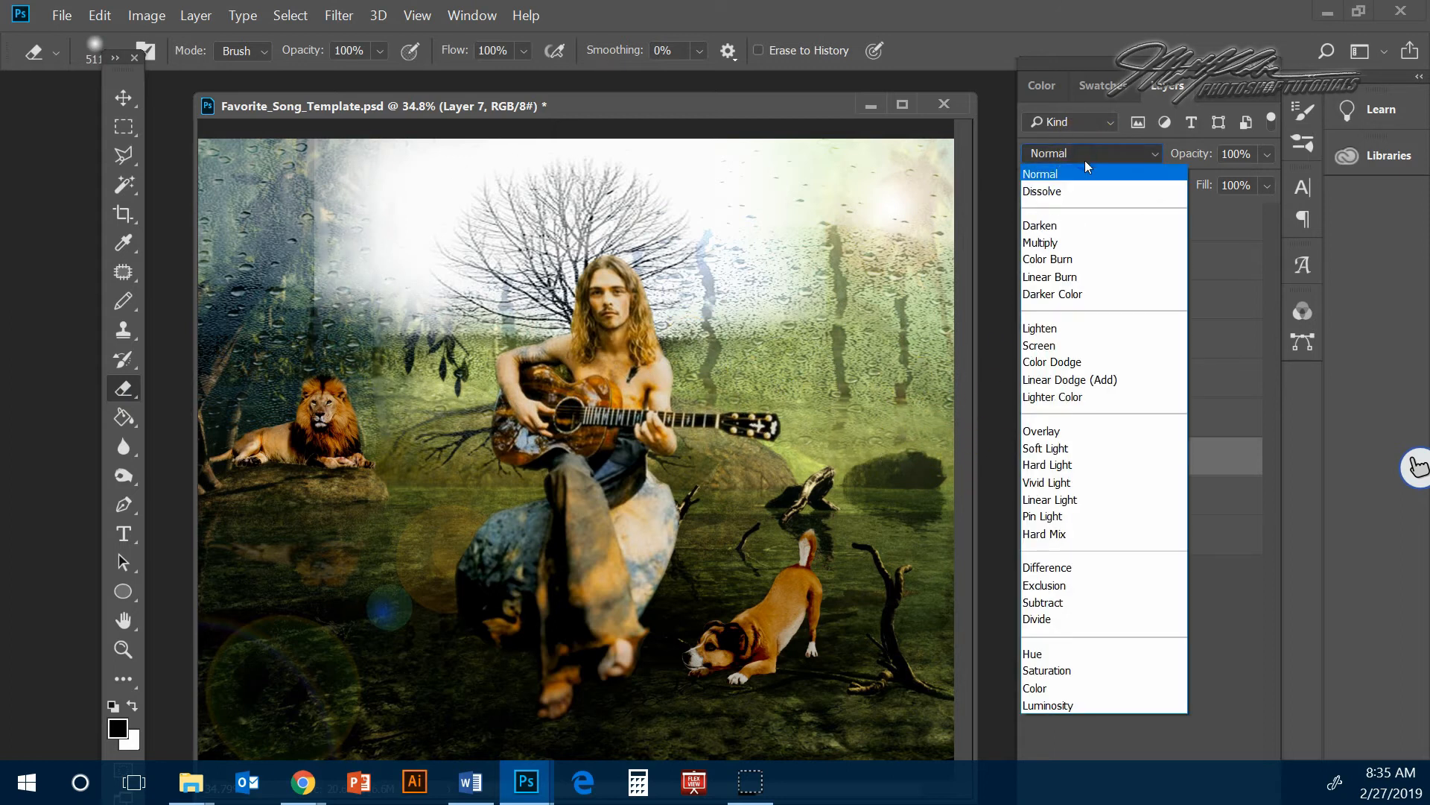
click(1088, 192)
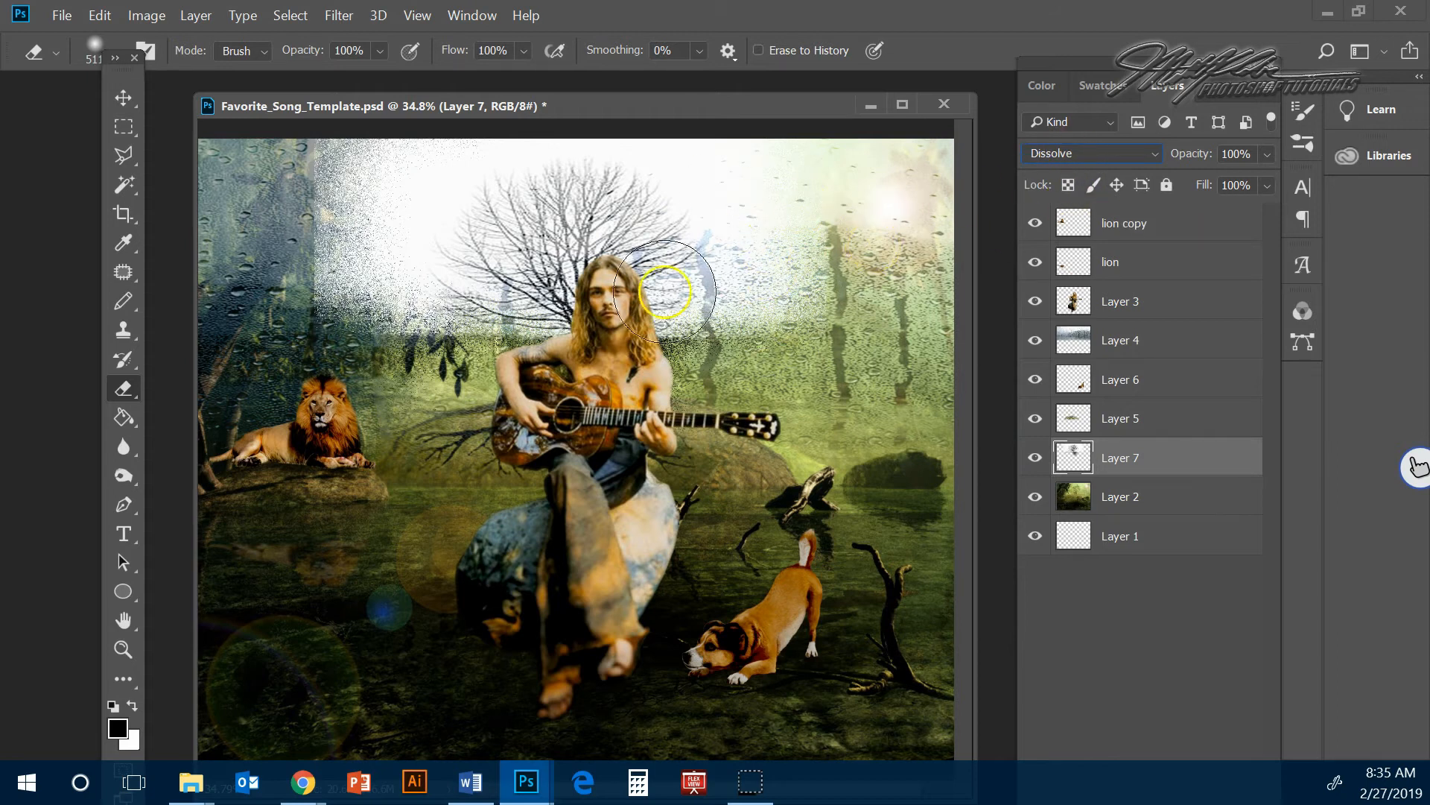
key(shift+plus)
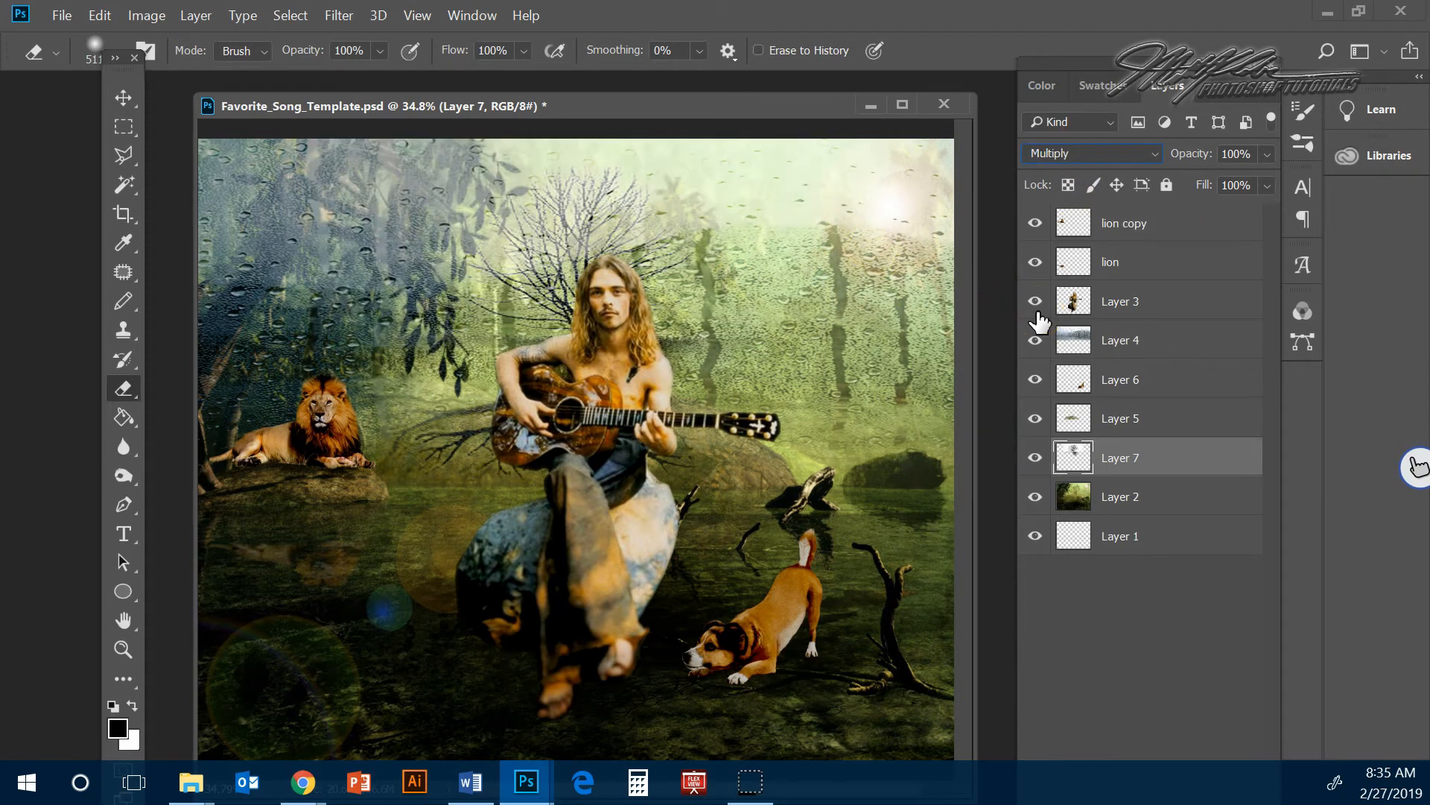
key(shift+plus)
key(shift+plus)
key(shift+minus)
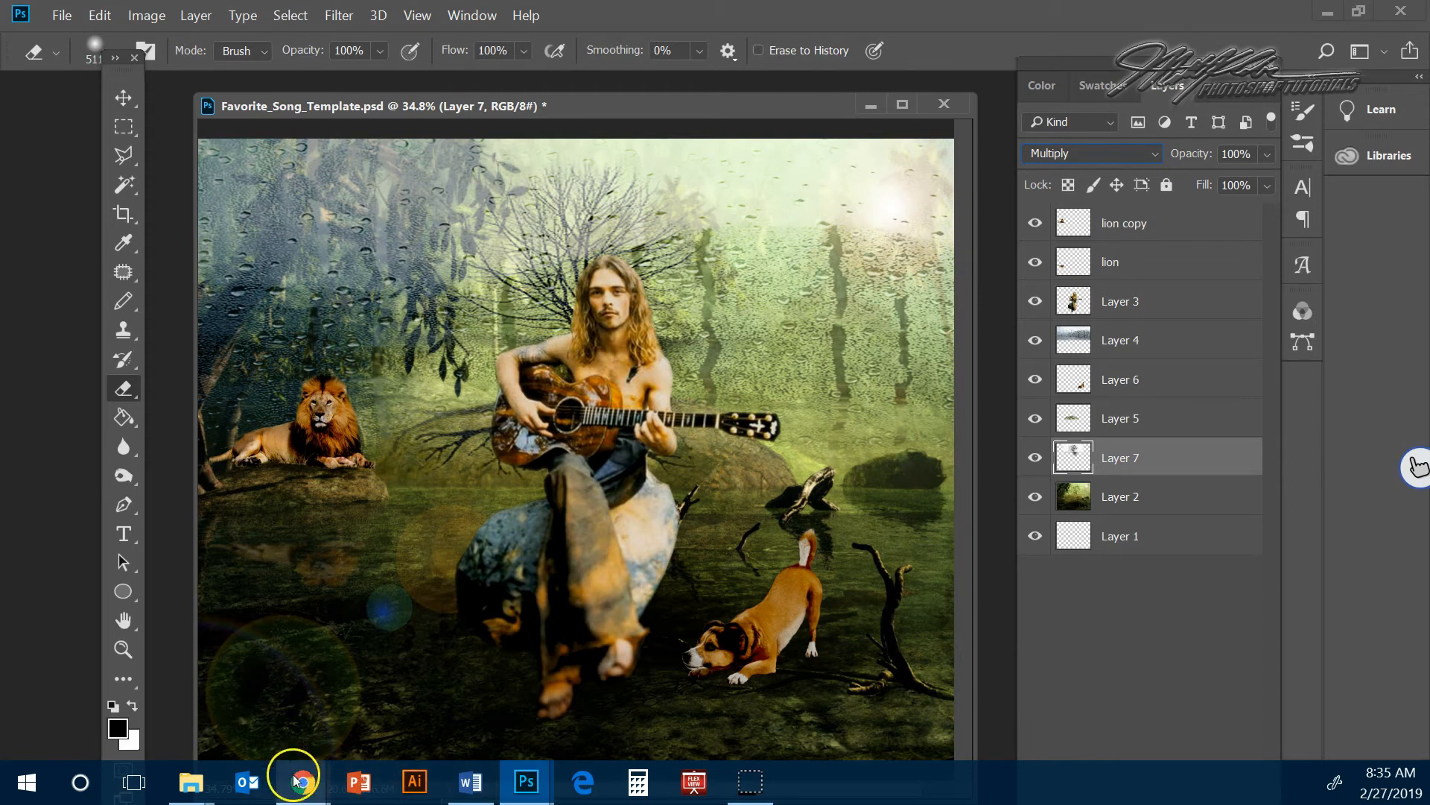
click(62, 15)
click(102, 60)
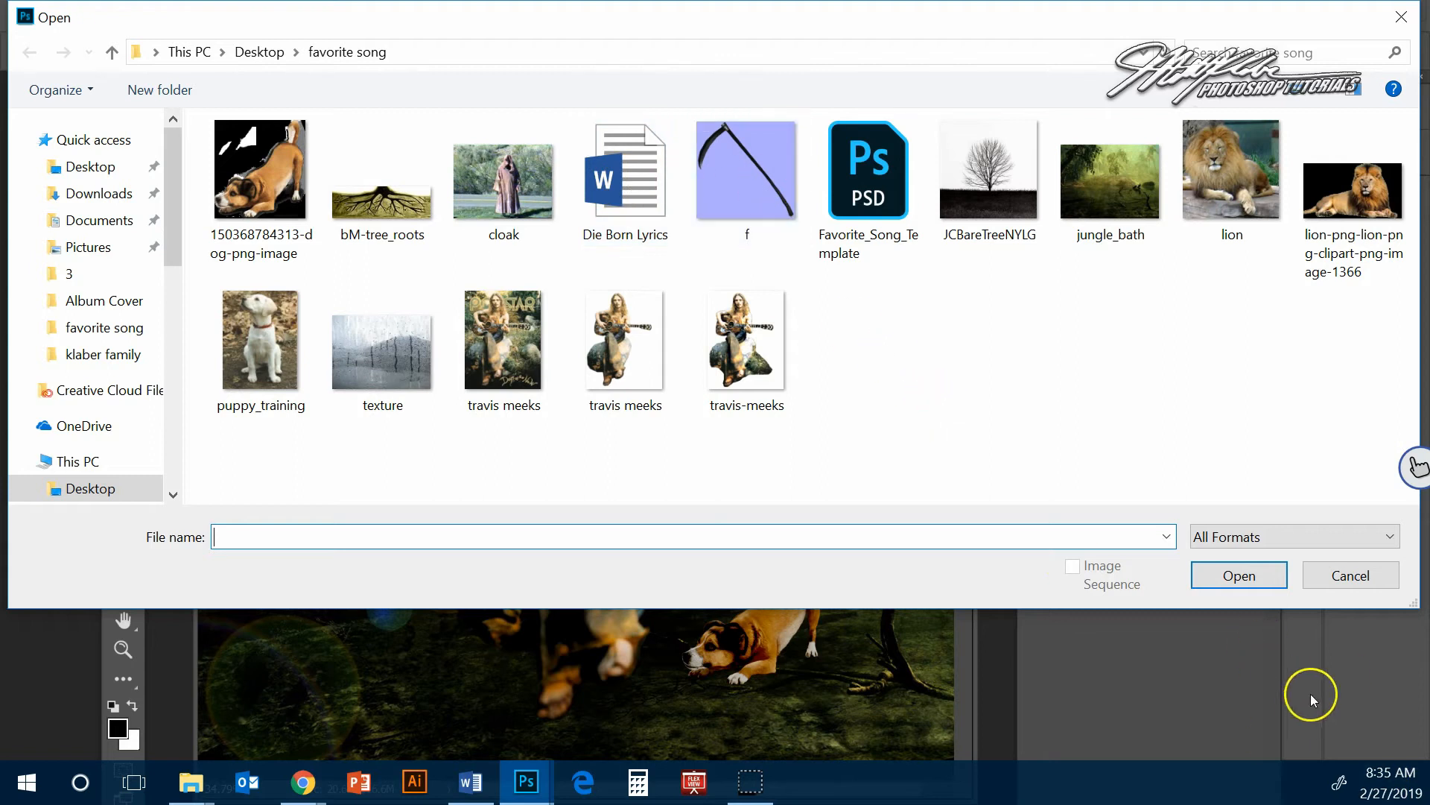
click(1338, 588)
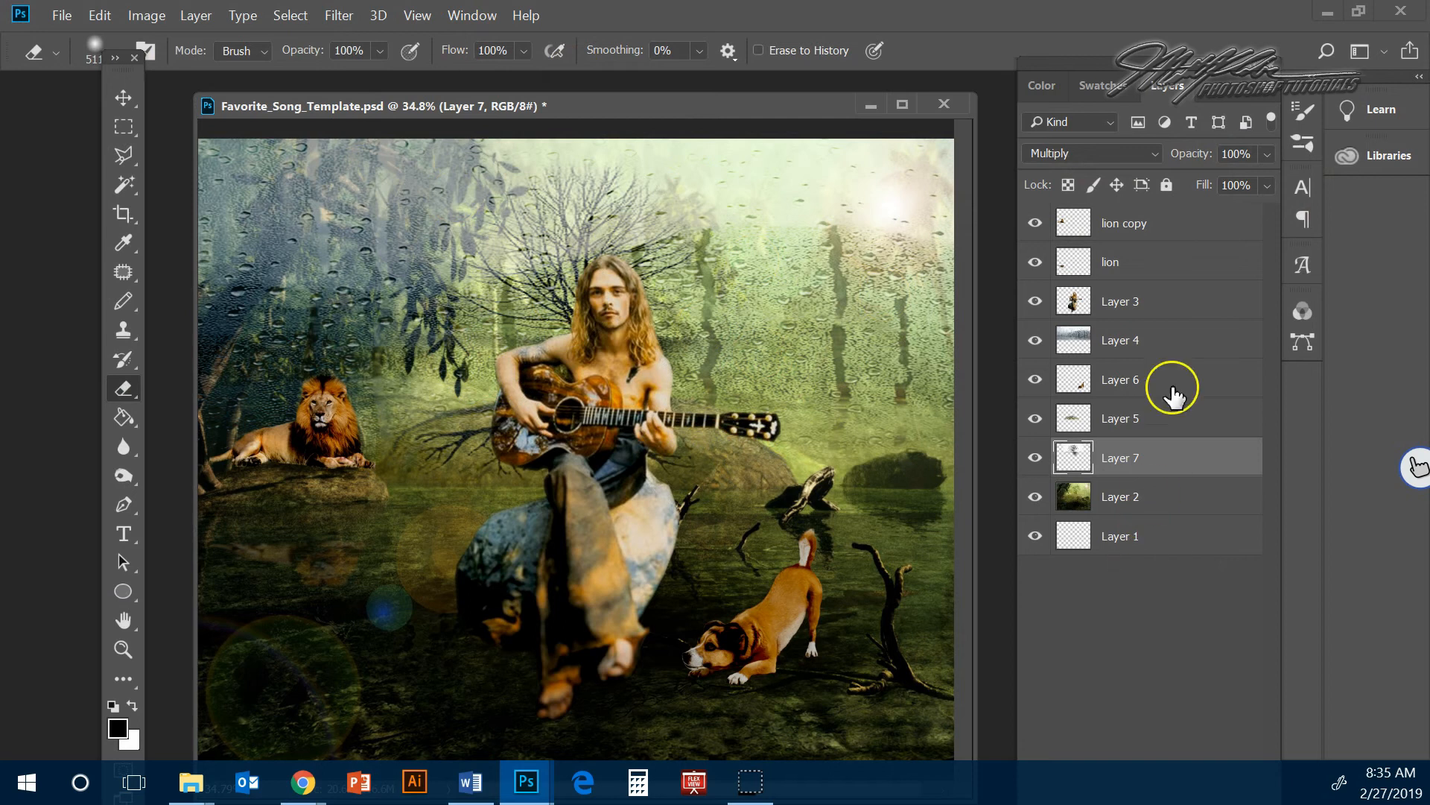
- Add the artist's name as white 15.31 pt Impact text in the dark lower-left area of the image
click(123, 535)
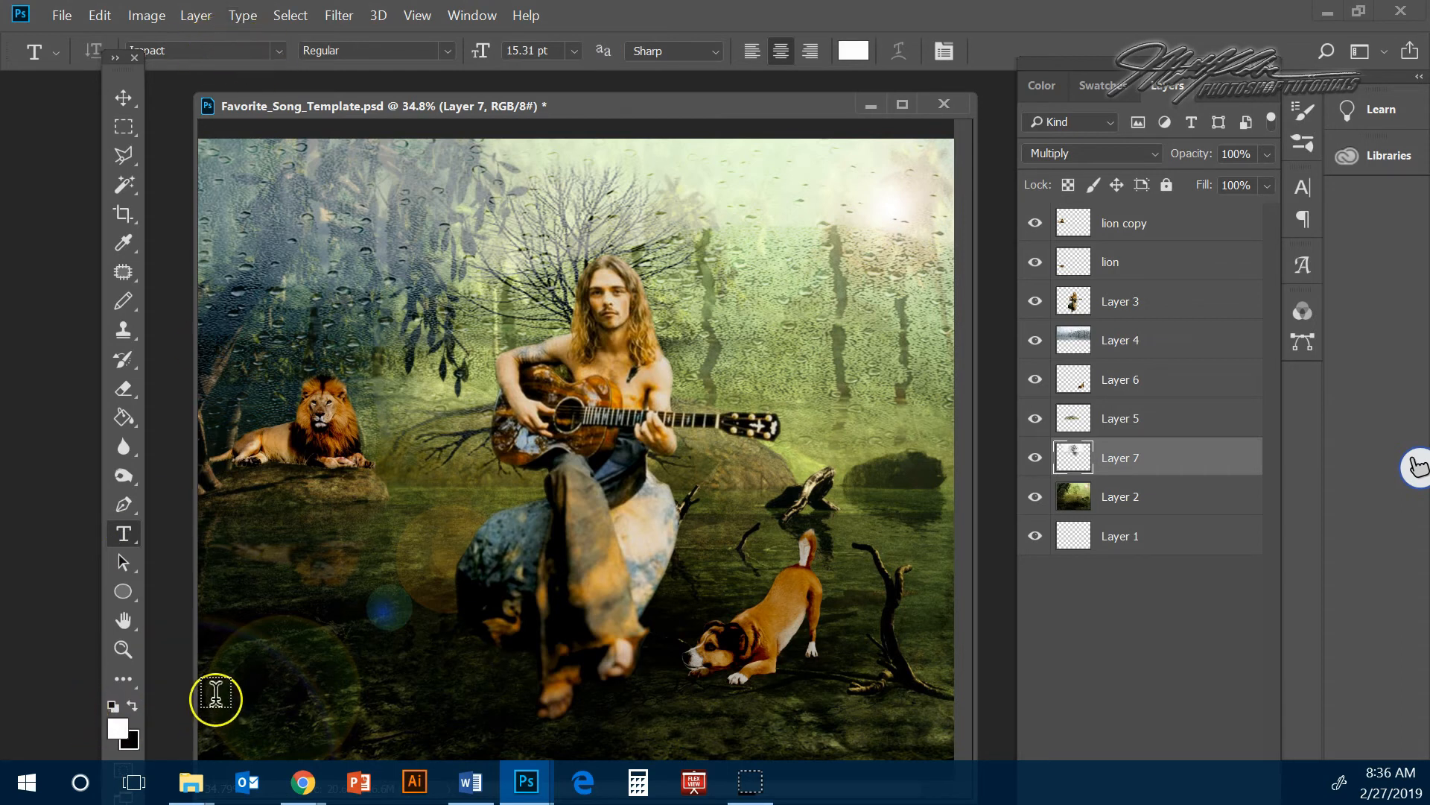
click(520, 639)
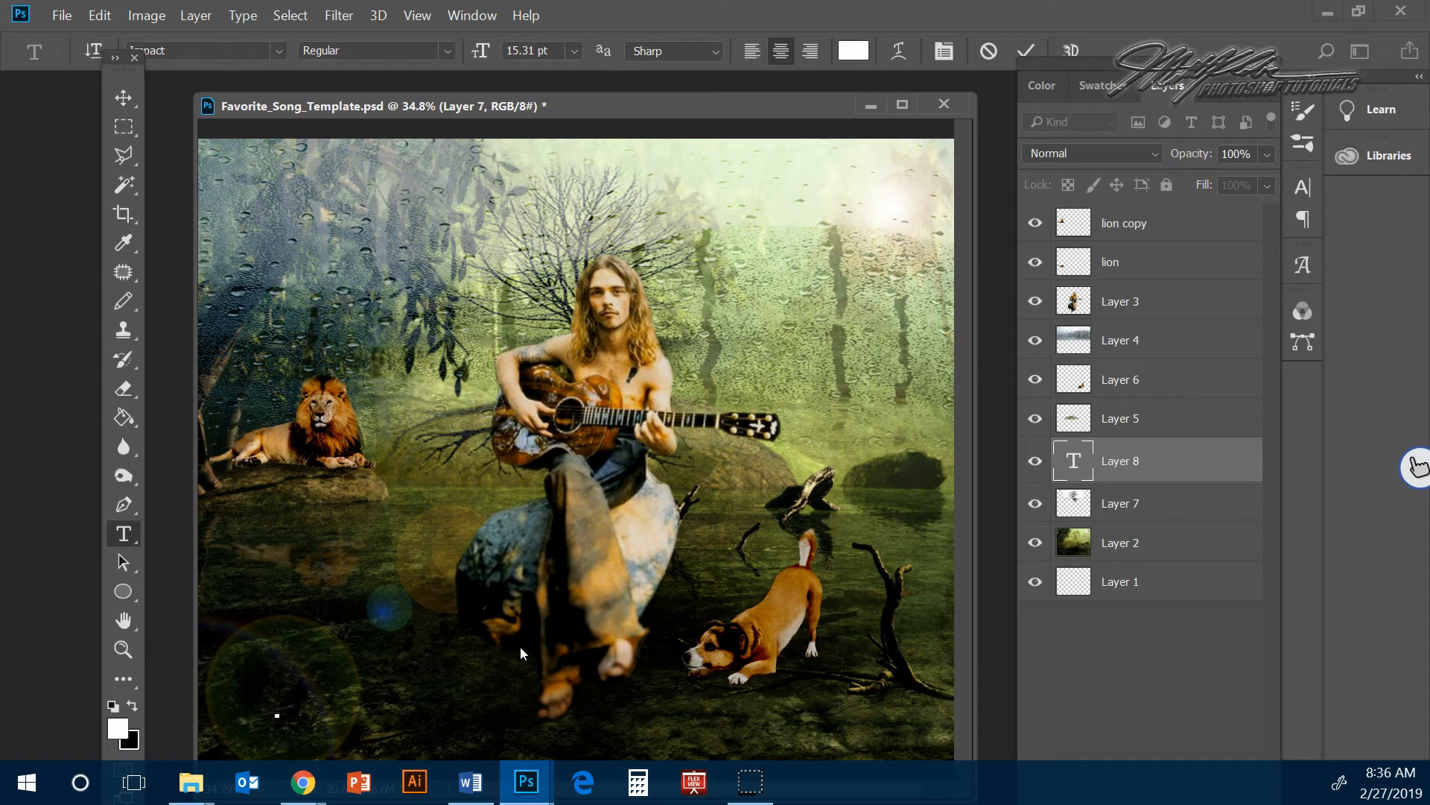
text(mklaber)
click(124, 97)
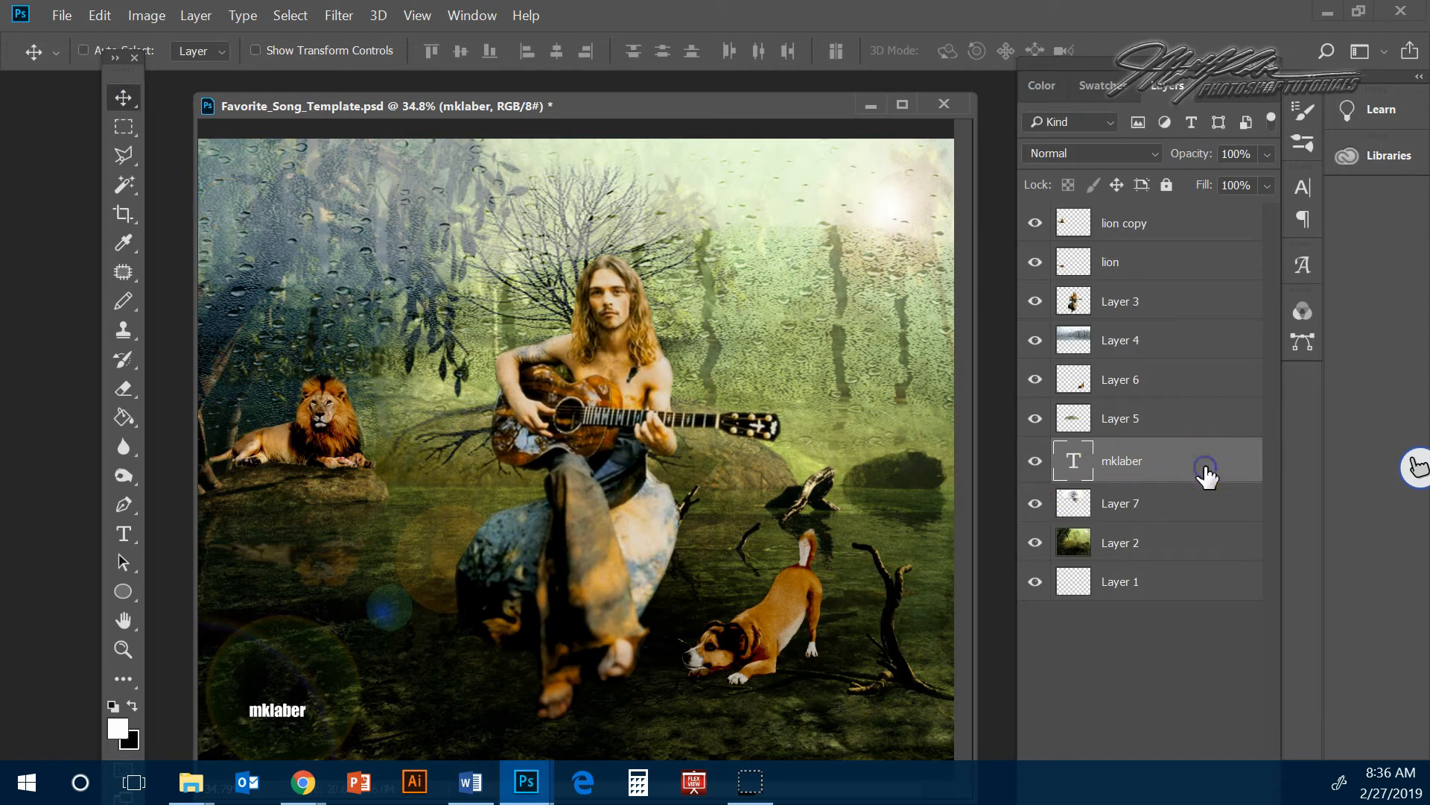
- Give the artist's name text a 17 px black outside stroke, a dark red drop shadow and an inner bevel
key(h)
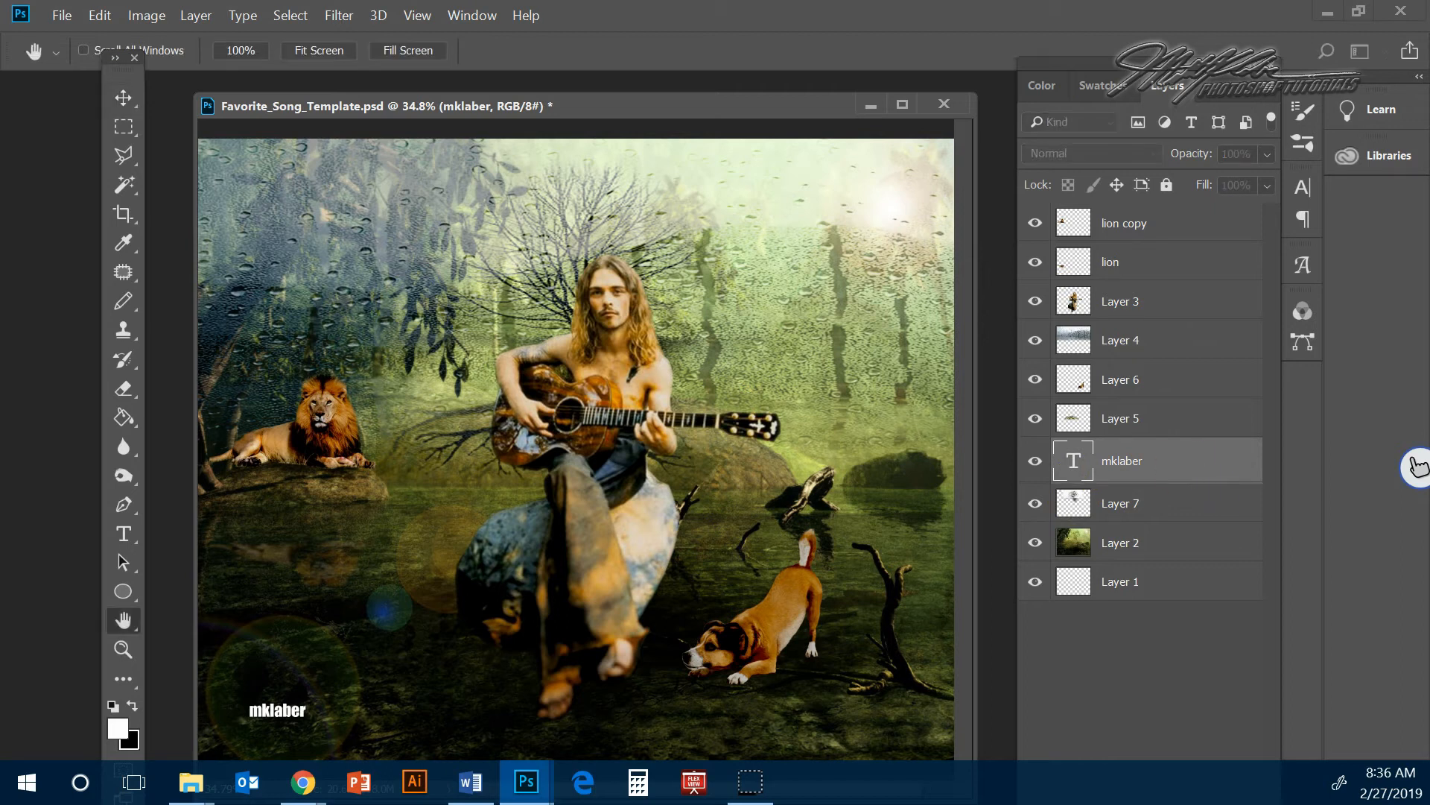
drag(0, 175, 894, 95)
click(685, 283)
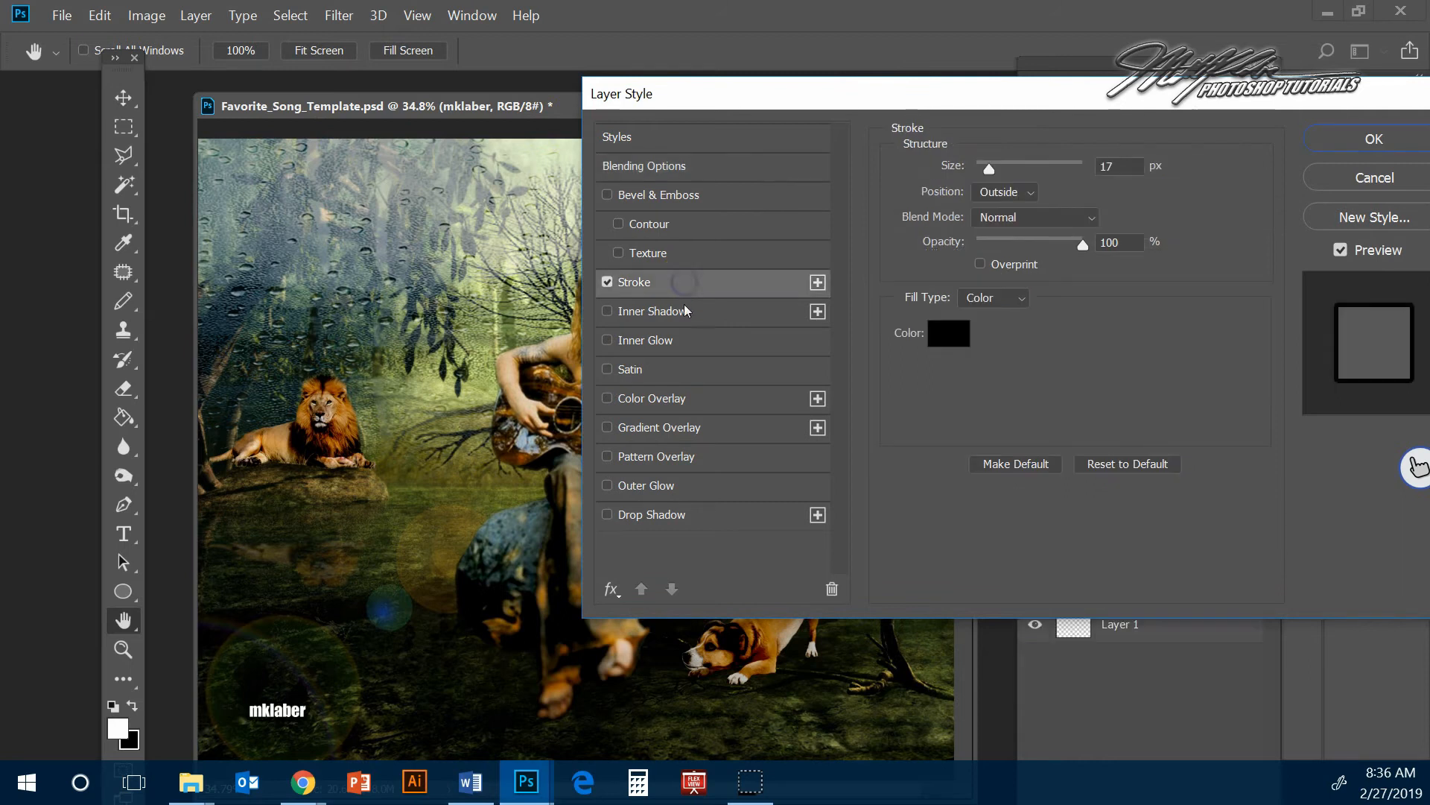
click(705, 519)
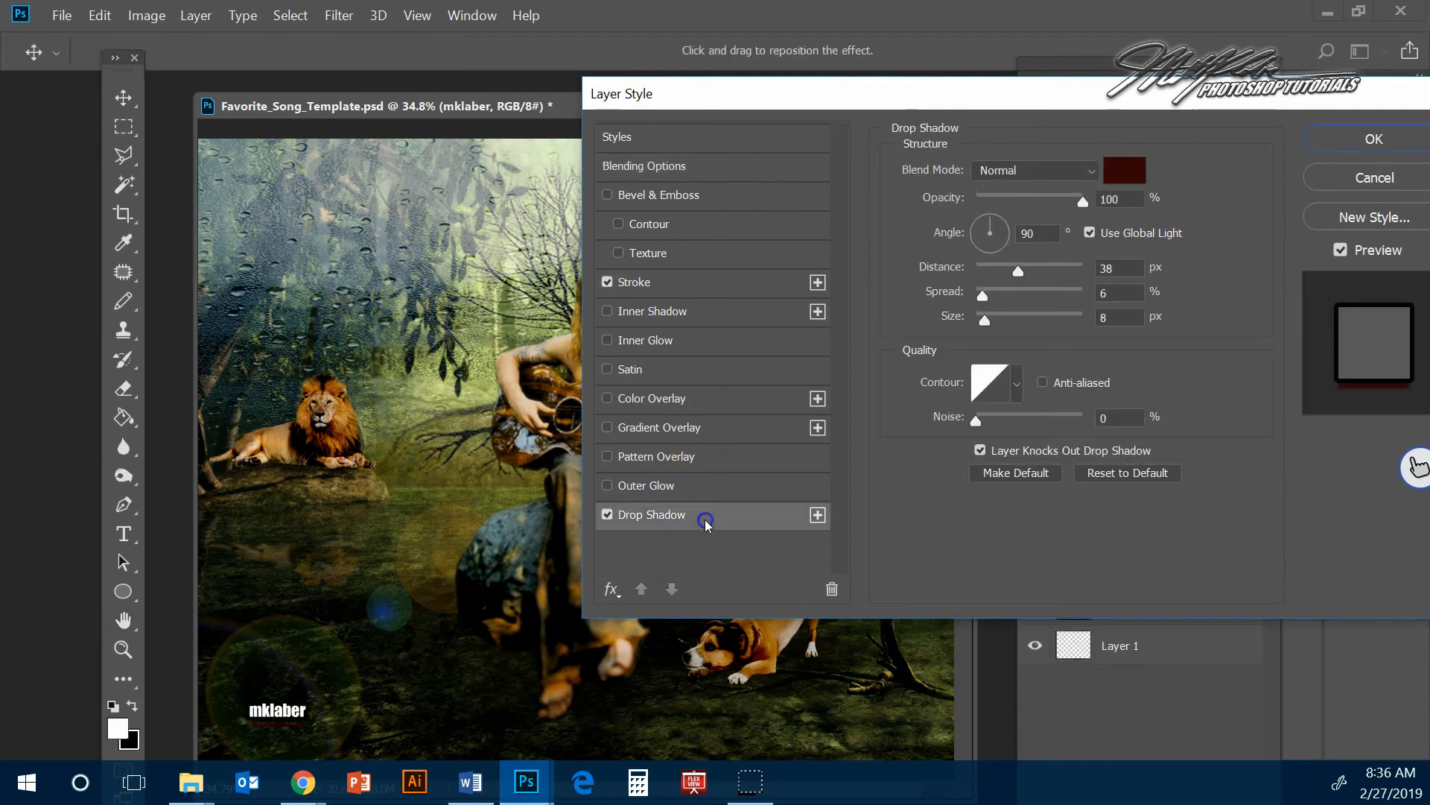
click(719, 195)
drag(1241, 94, 1031, 114)
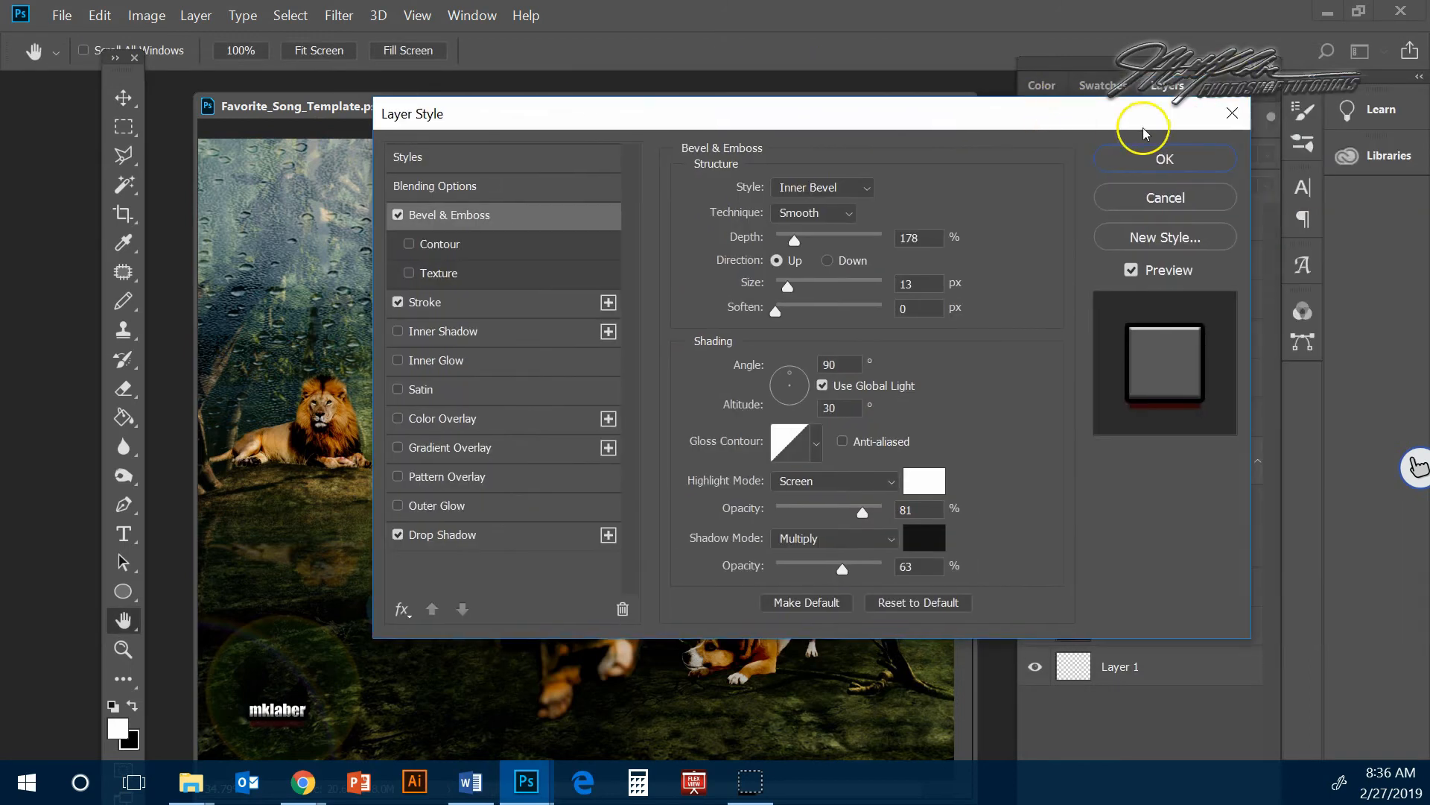
click(1182, 158)
- Lower the artist's name layer's fill to 0% and move the text into the lower-right corner of the image
click(1264, 185)
drag(1267, 211, 1148, 216)
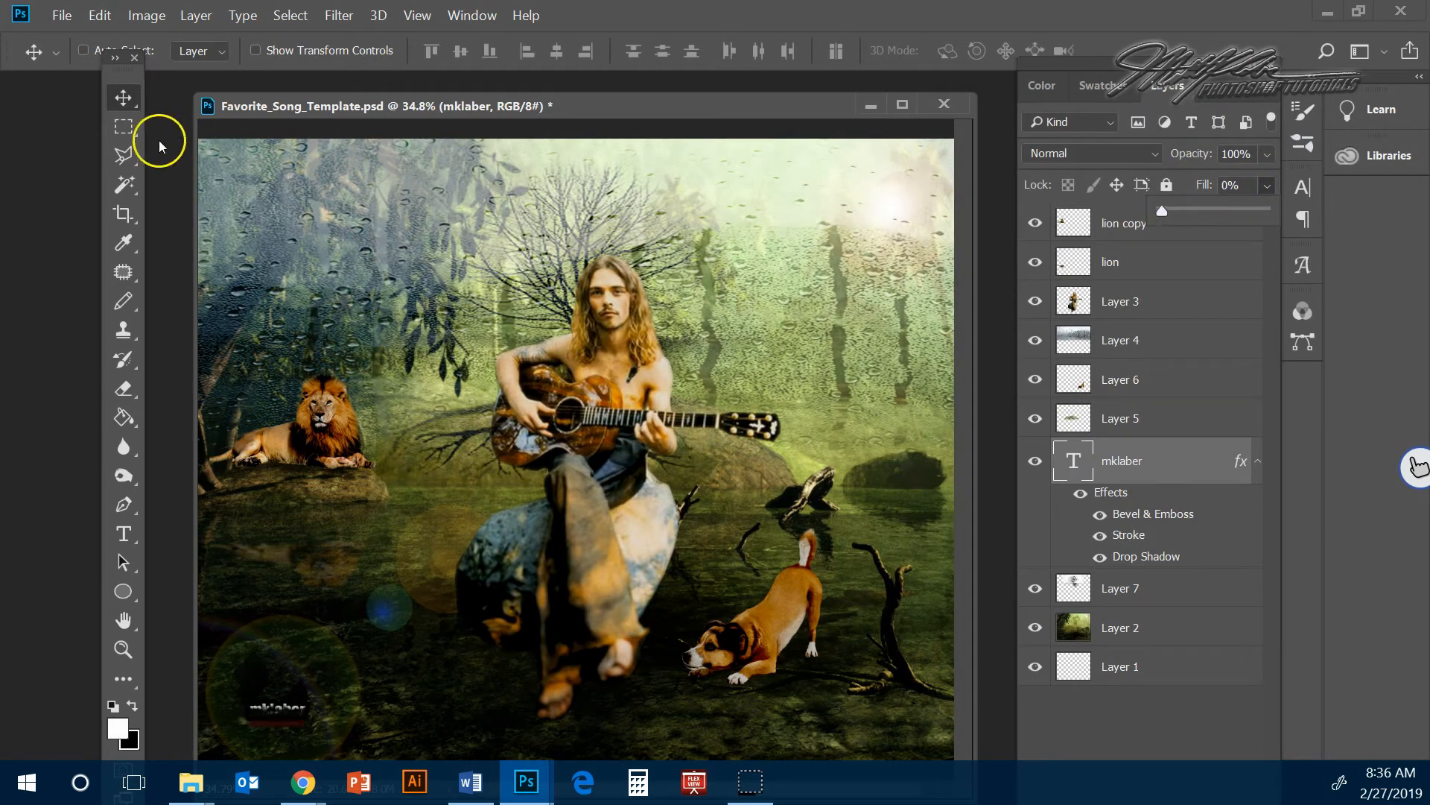
drag(290, 716, 921, 727)
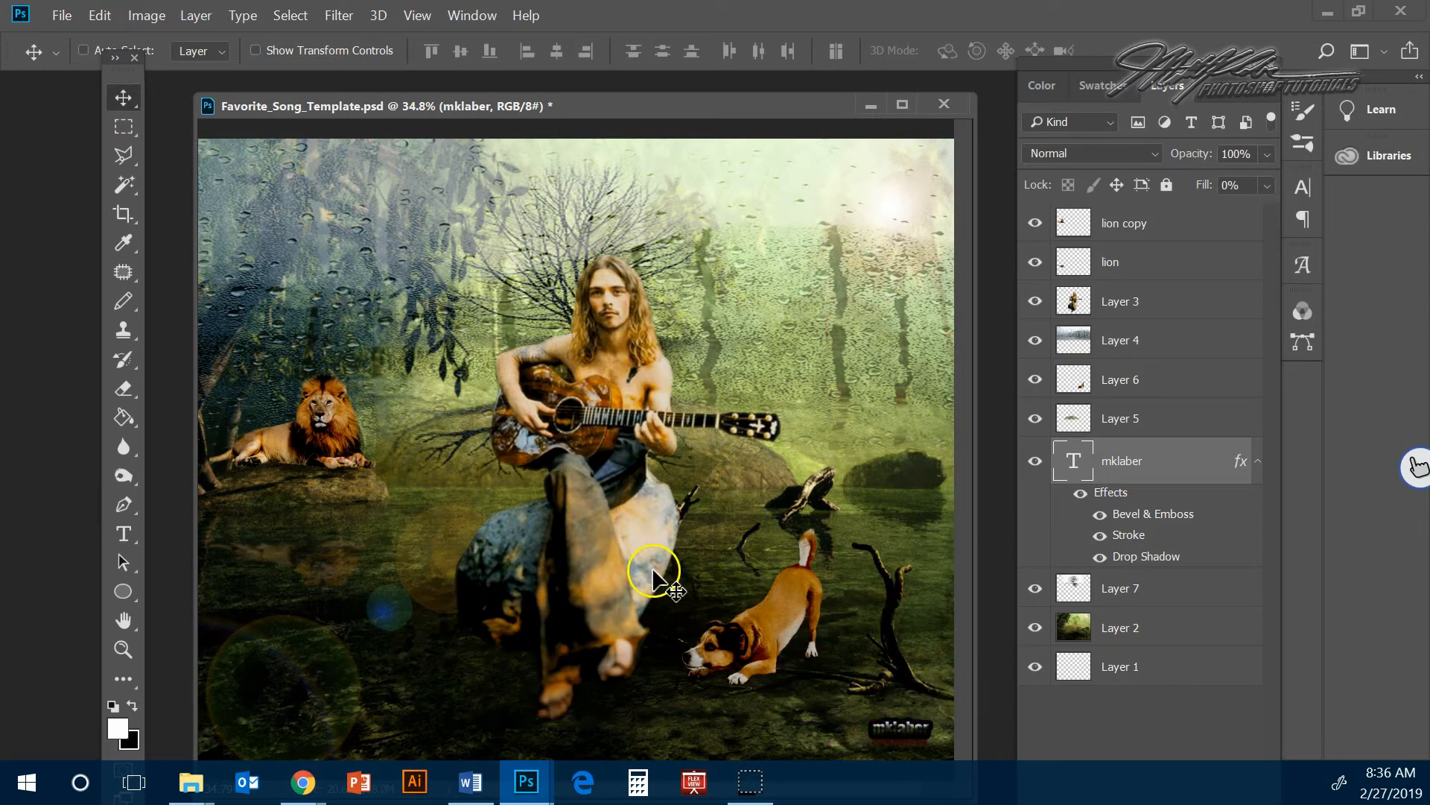
click(64, 15)
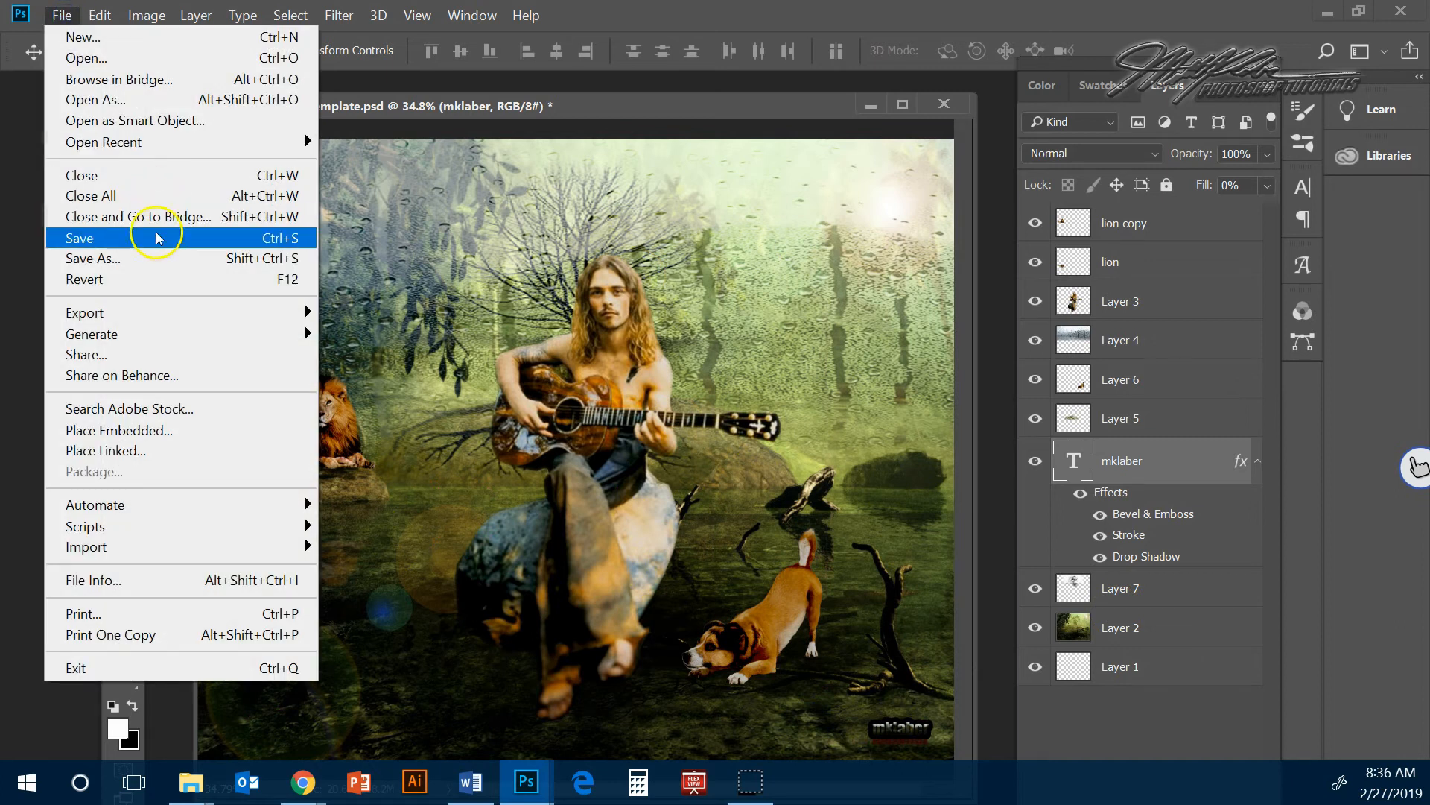
click(157, 254)
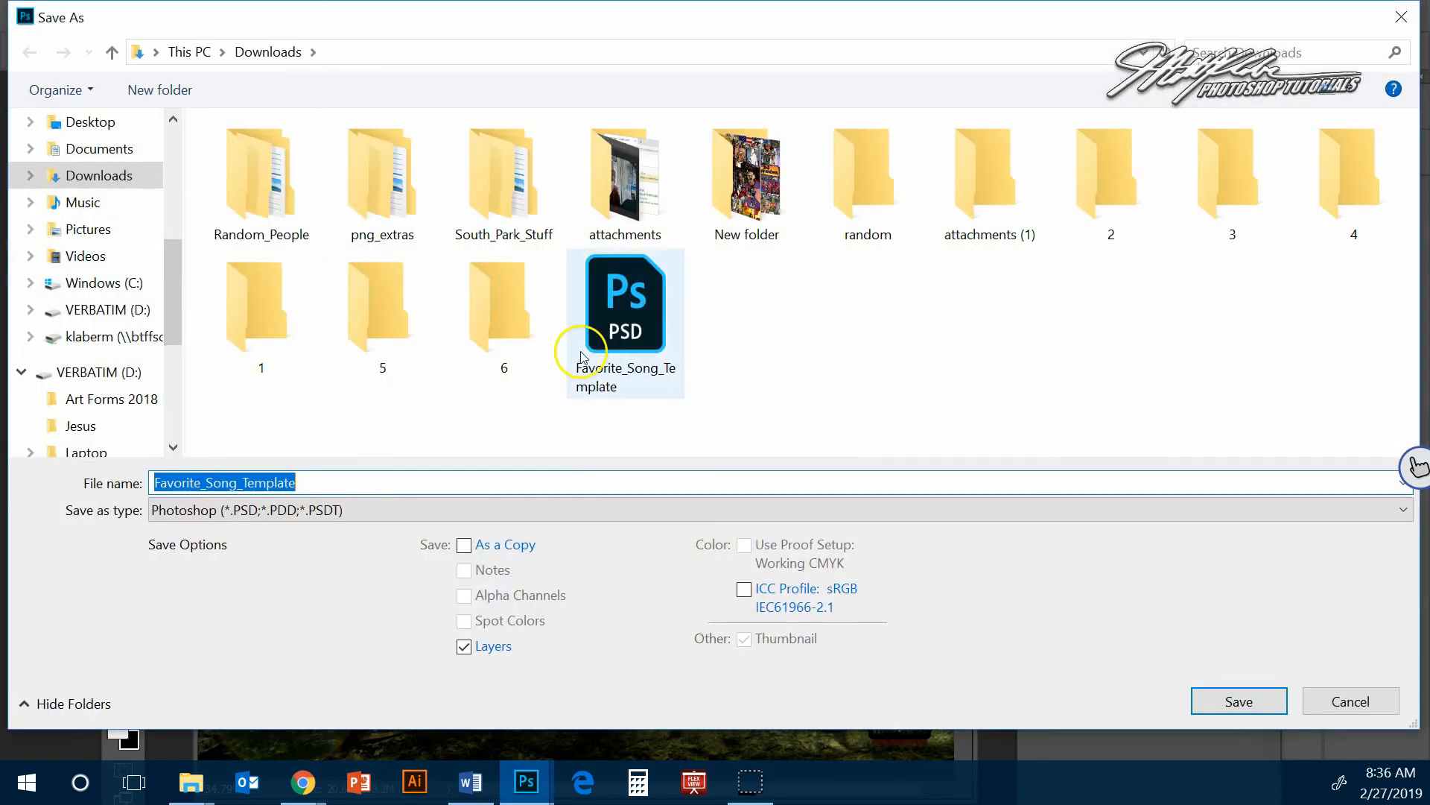
click(462, 514)
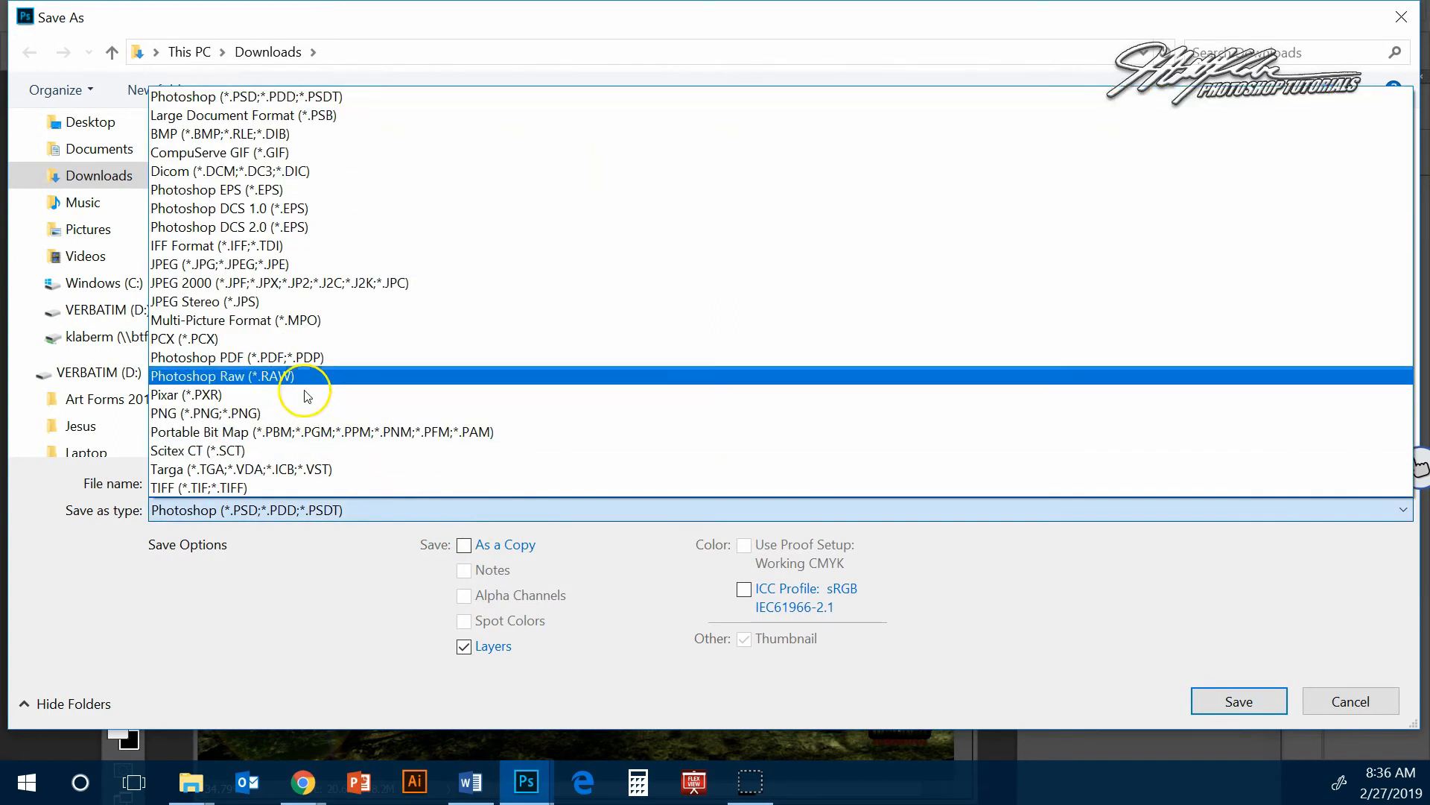
click(282, 301)
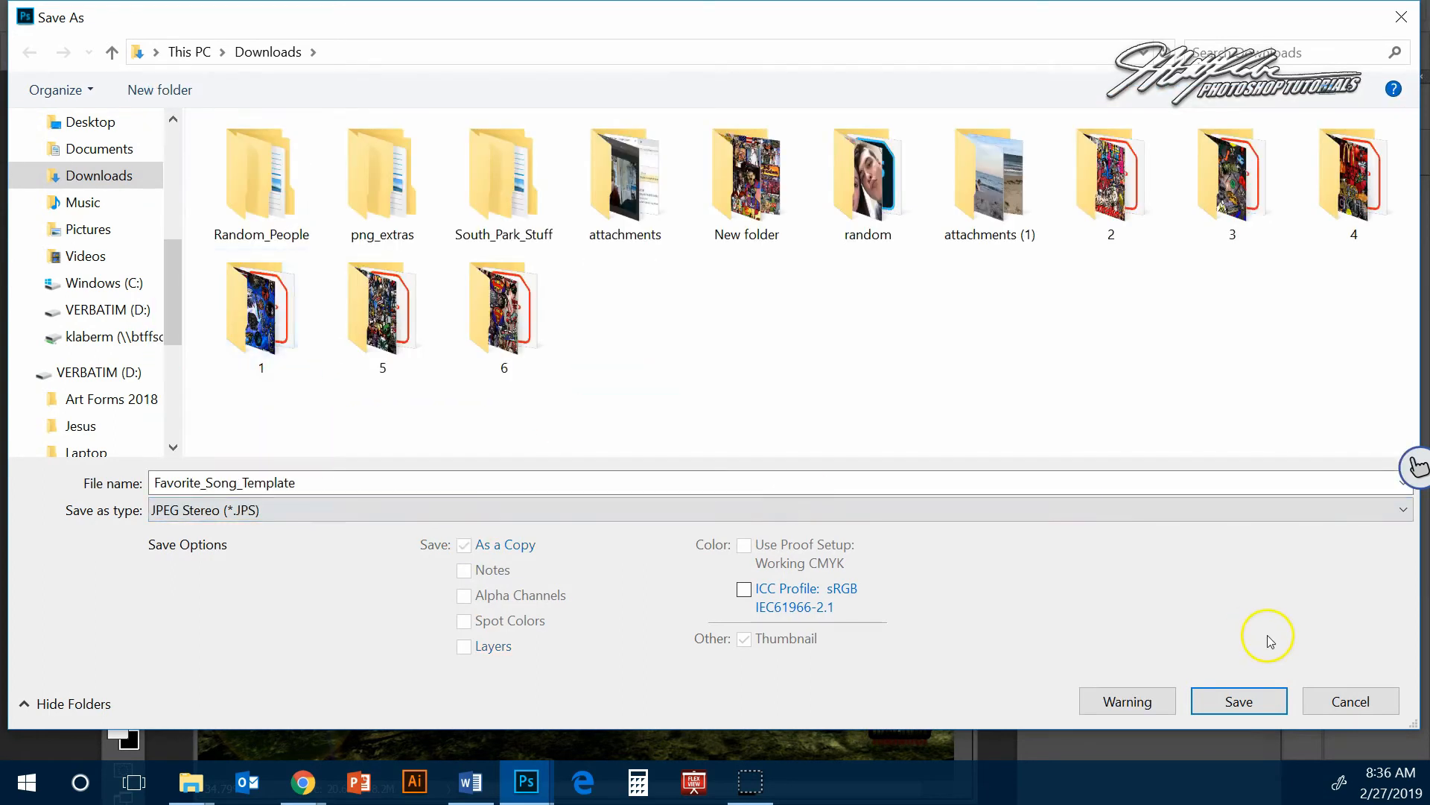
click(1328, 708)
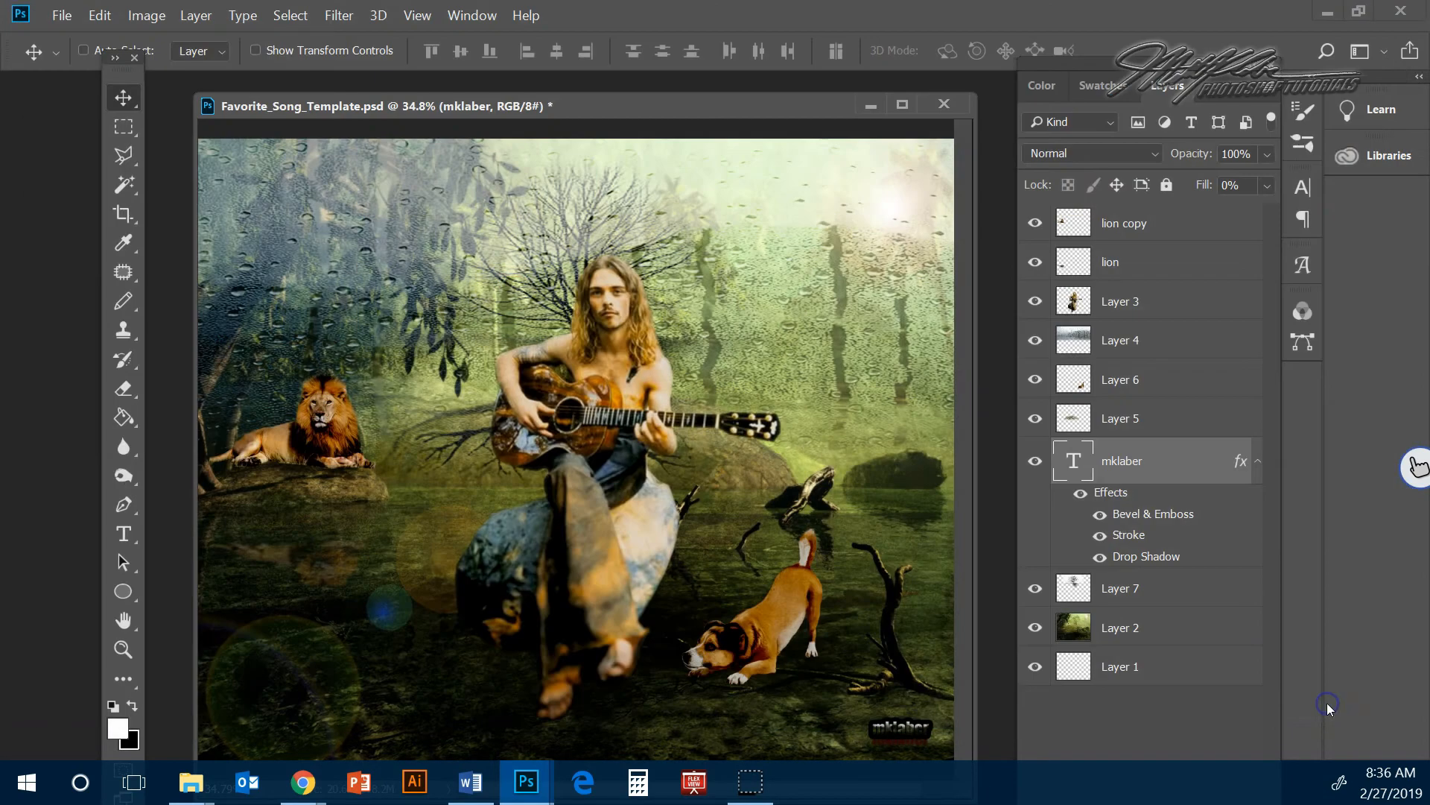
- Change the font to Edwardian Script ITC and enter the title "I will not Die Born" above the musician
click(136, 530)
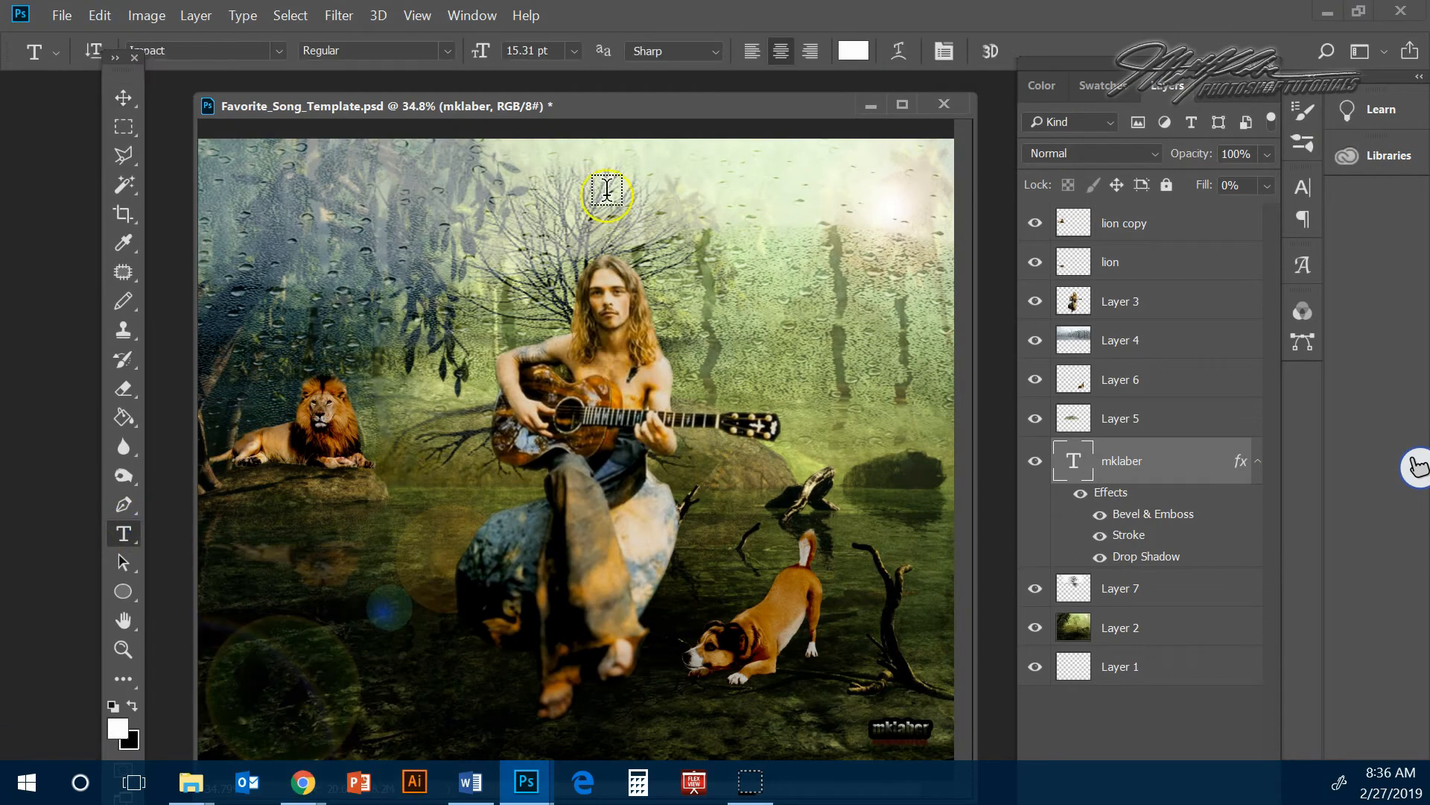
click(279, 50)
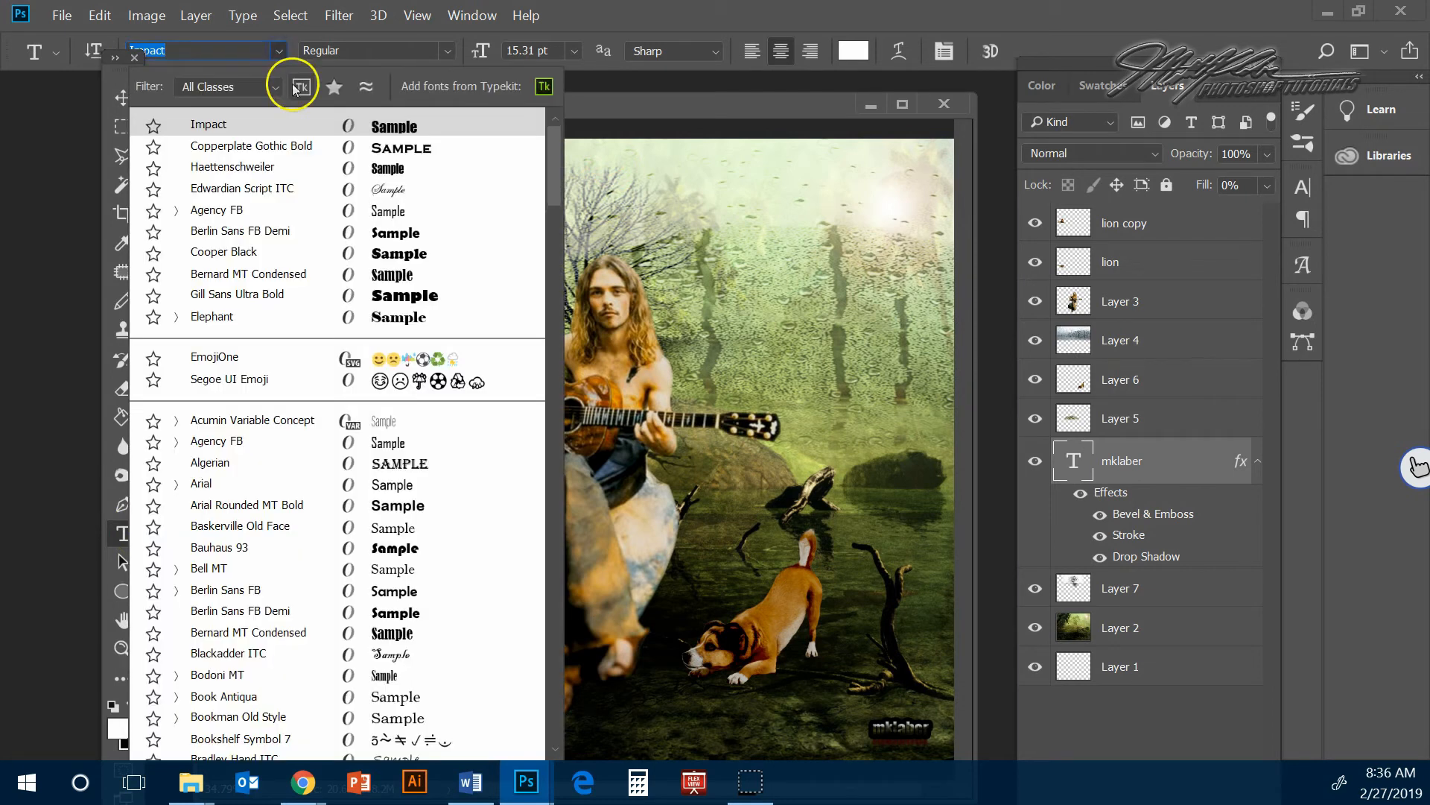
click(318, 187)
click(436, 187)
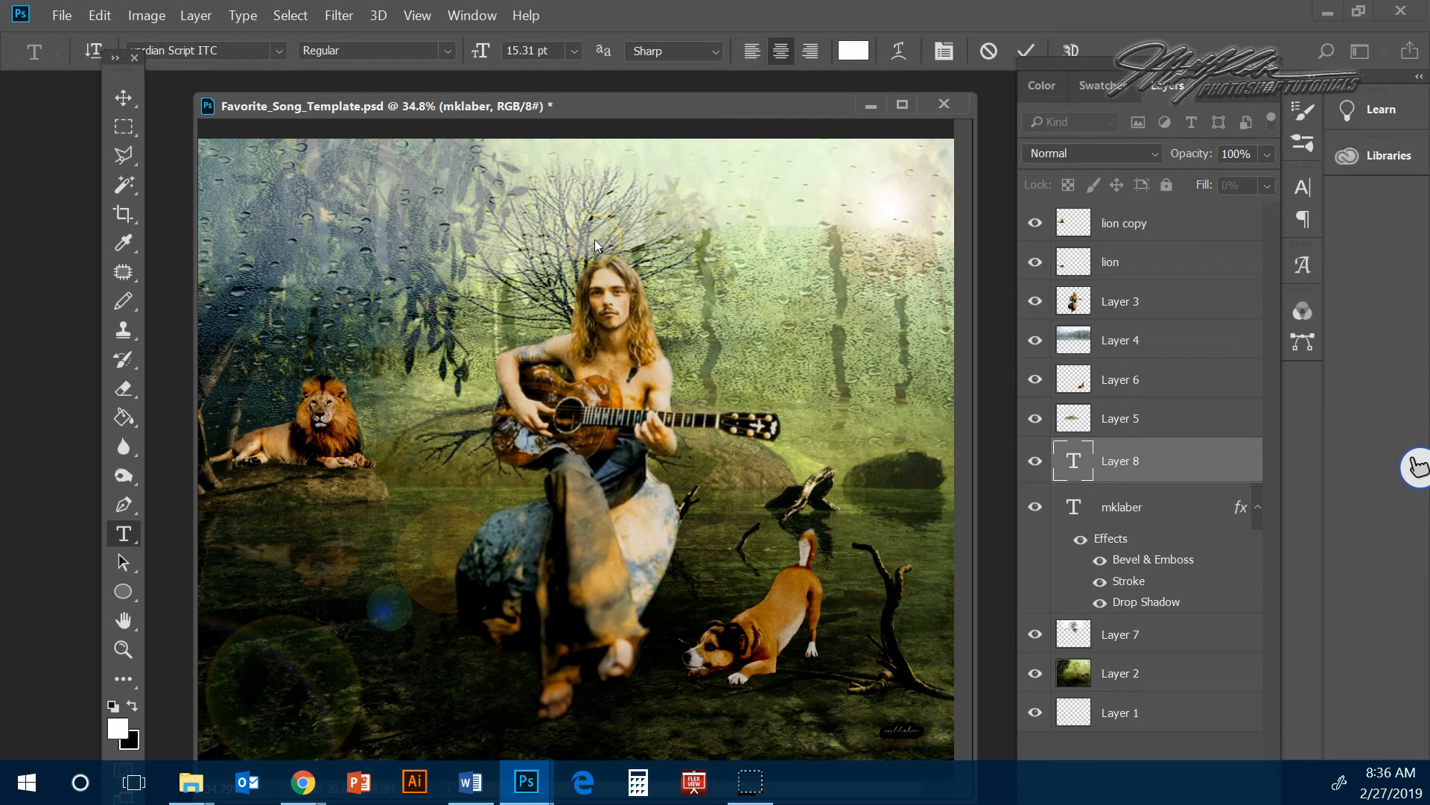
text(I will s)
text(ot Die Born)
- Enlarge the title to about 124 pt and centre it above the musician's head
key(ctrl+t)
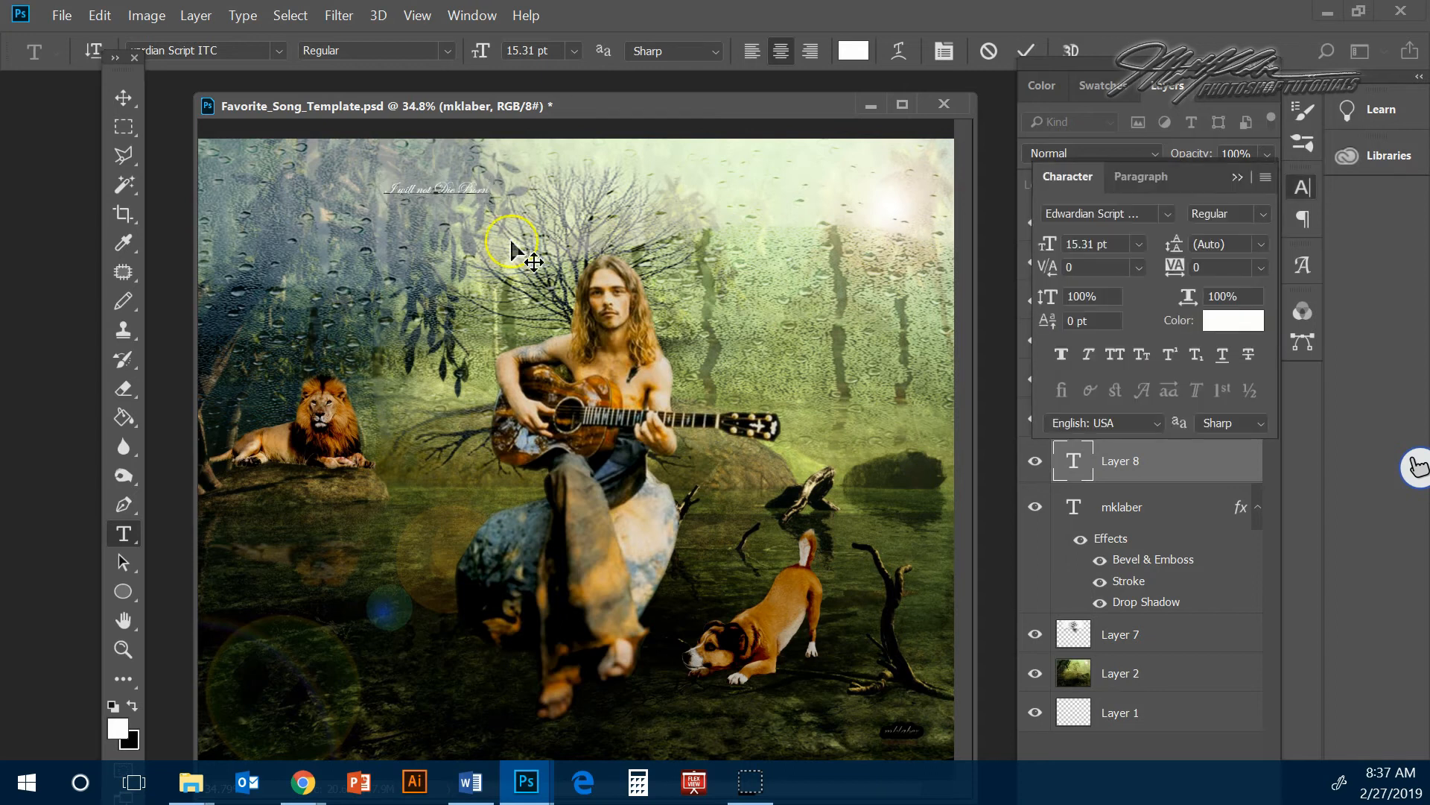
drag(488, 196, 862, 328)
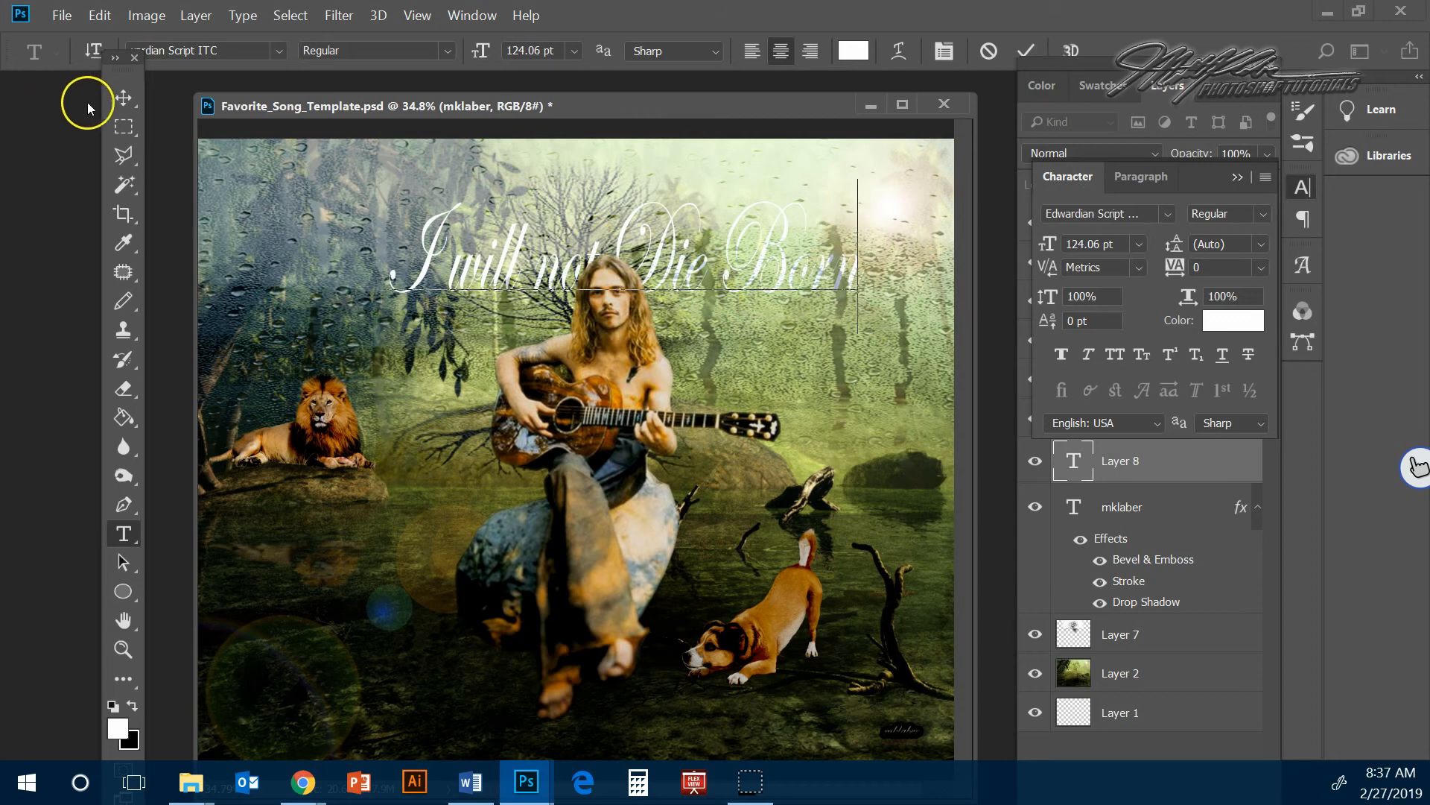
click(124, 97)
drag(700, 270, 624, 220)
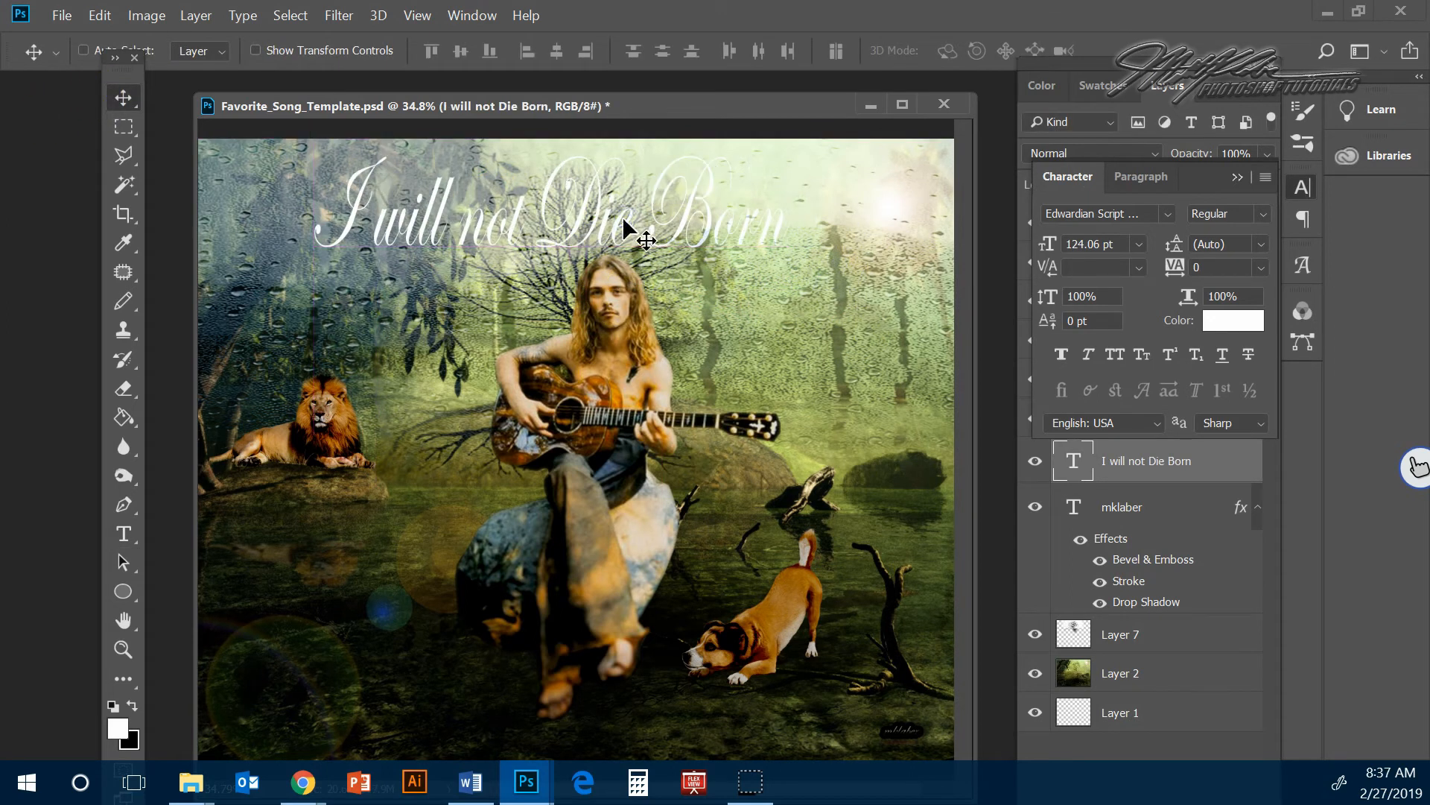
- Apply Bevel & Emboss, a dark red Drop Shadow and a reversed red-to-black Gradient Overlay to the title layer
click(1226, 451)
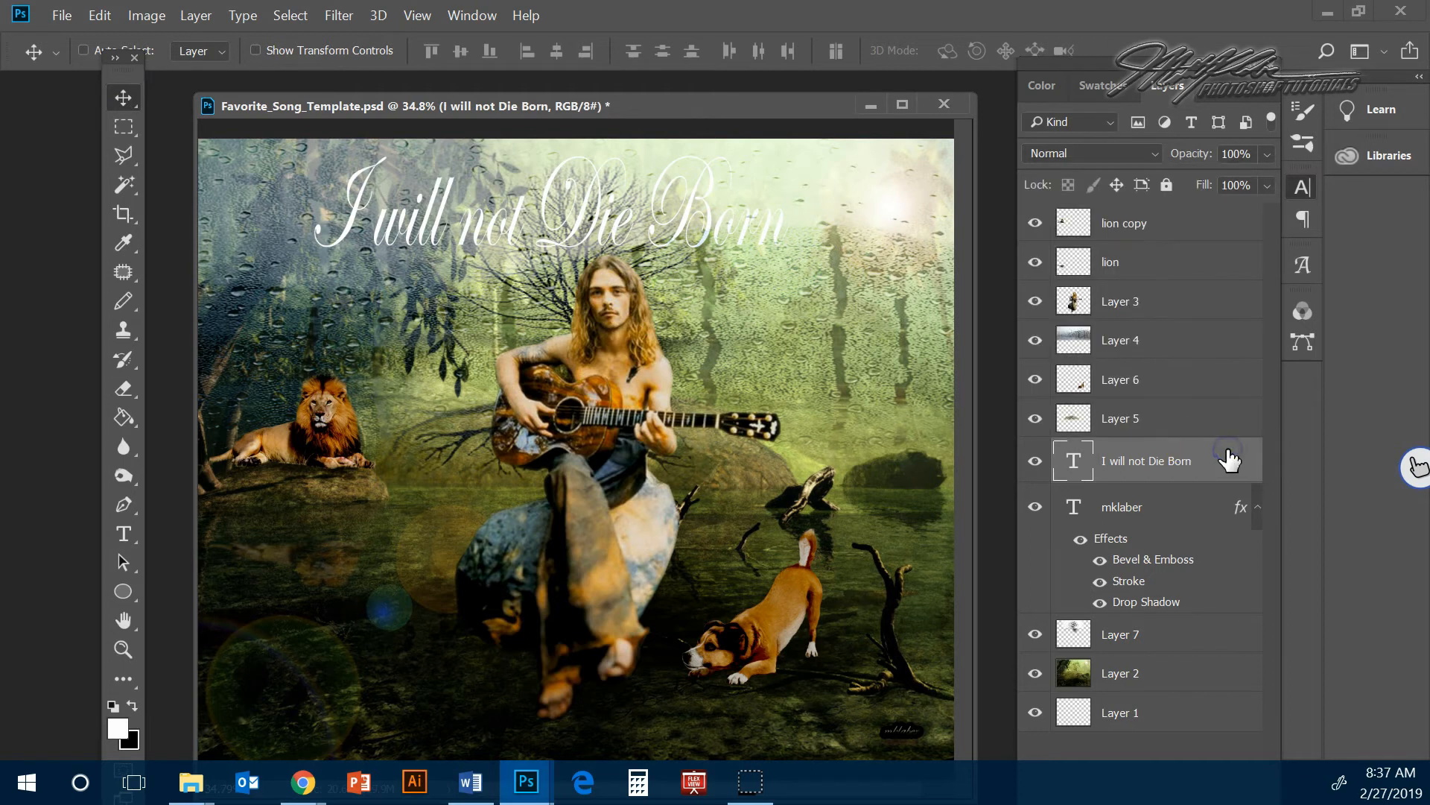
double_click(1229, 460)
click(532, 214)
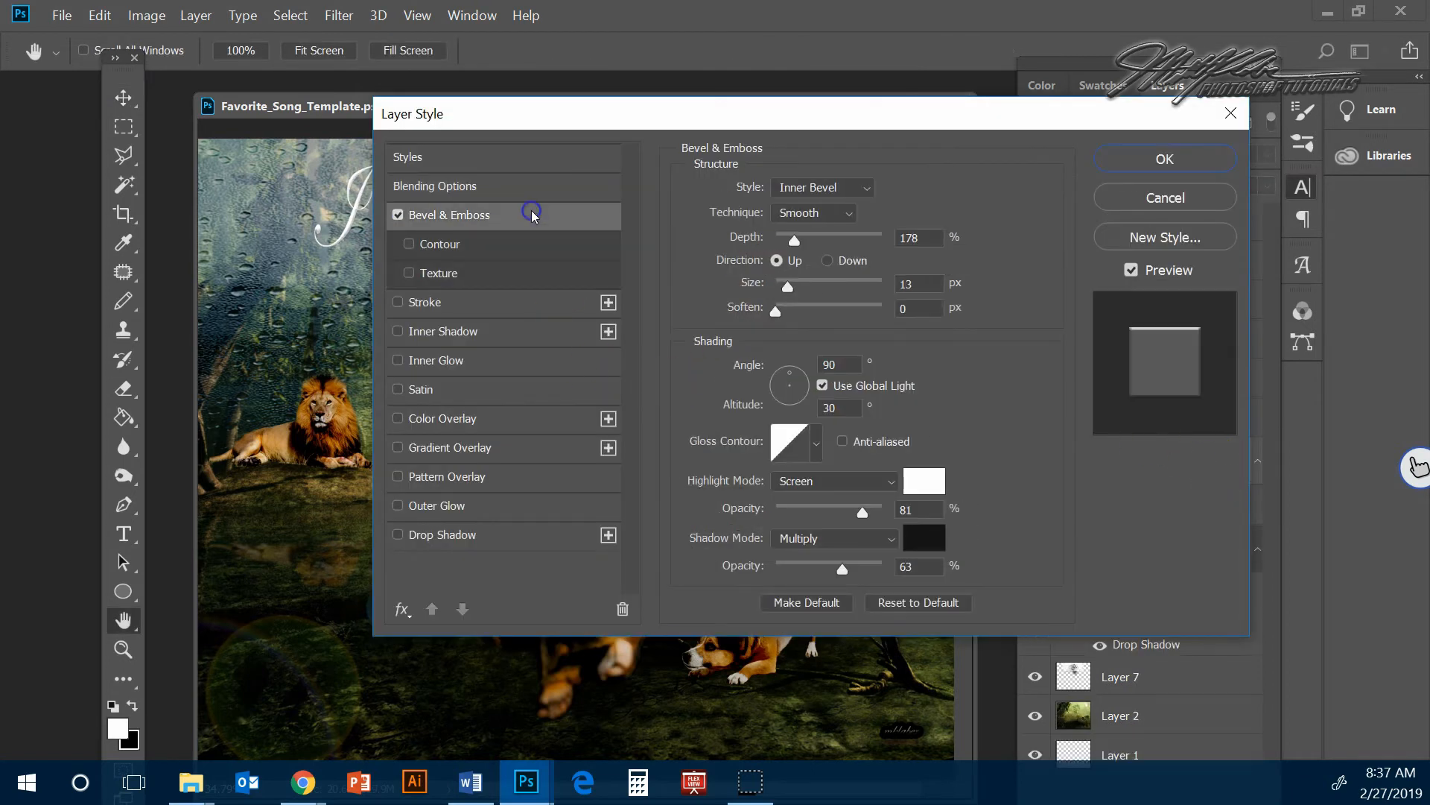
click(498, 536)
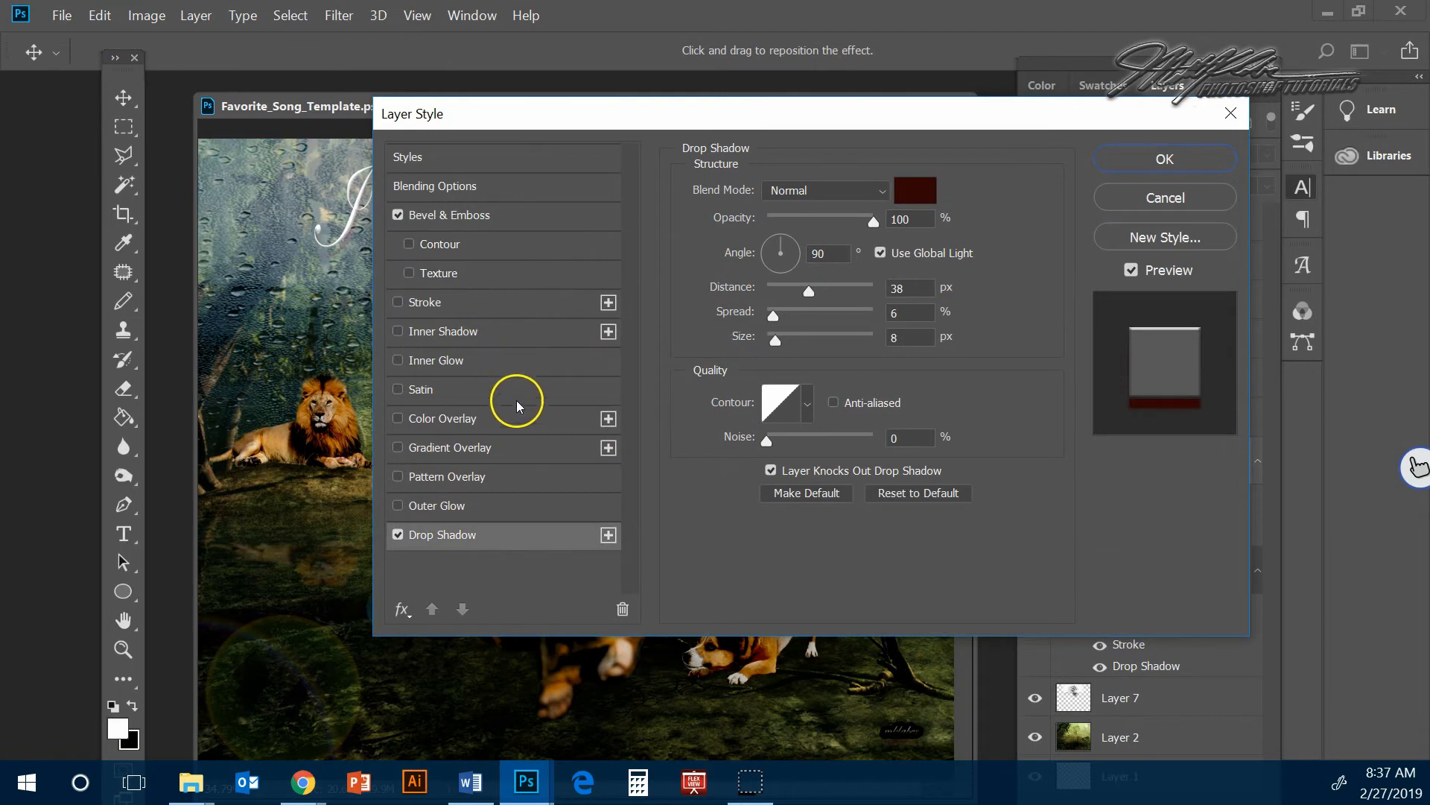
click(527, 447)
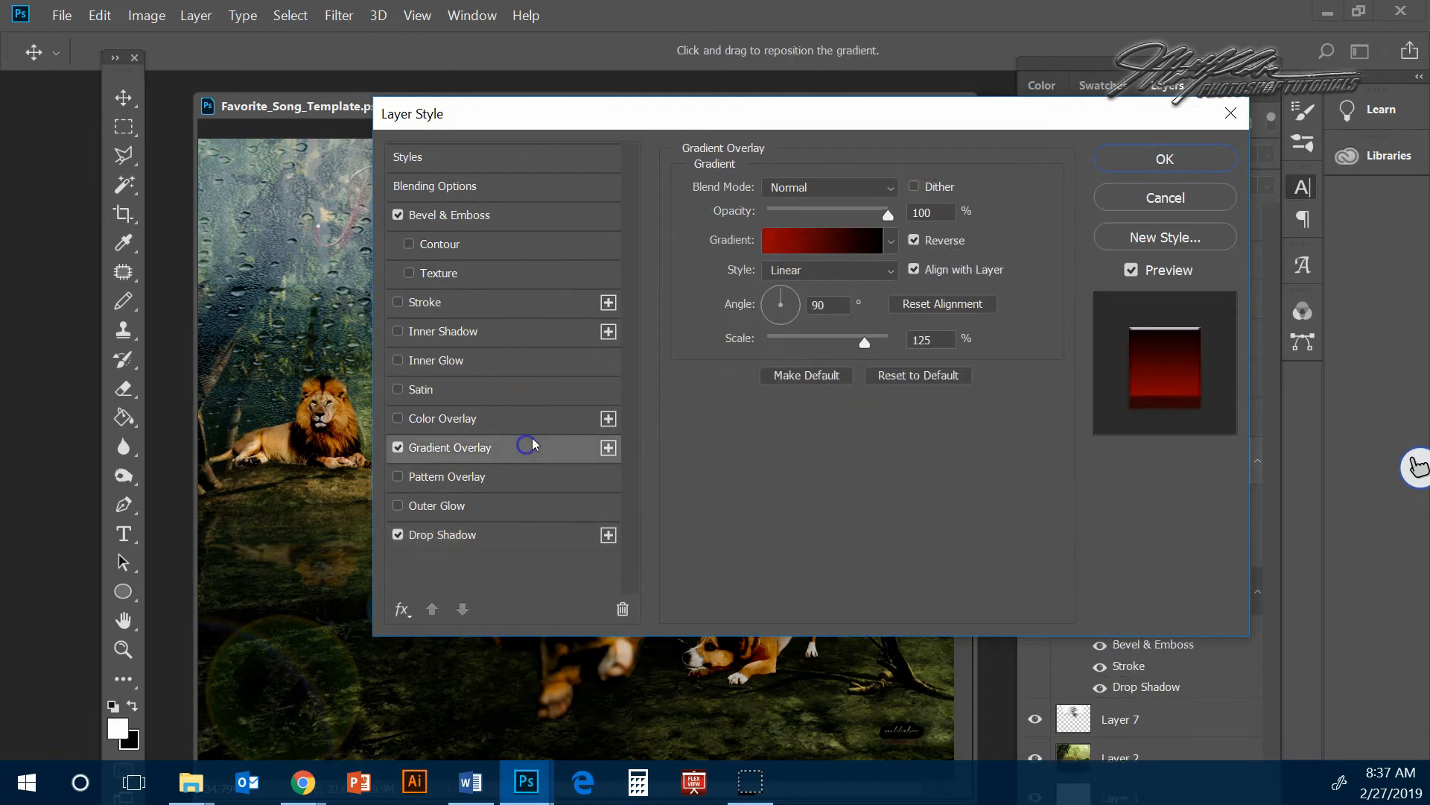
click(1159, 158)
- Scale the title to about 76% width and 63% height, fit it into the image's upper-right area, and apply the transformation
drag(695, 237, 797, 238)
click(1171, 459)
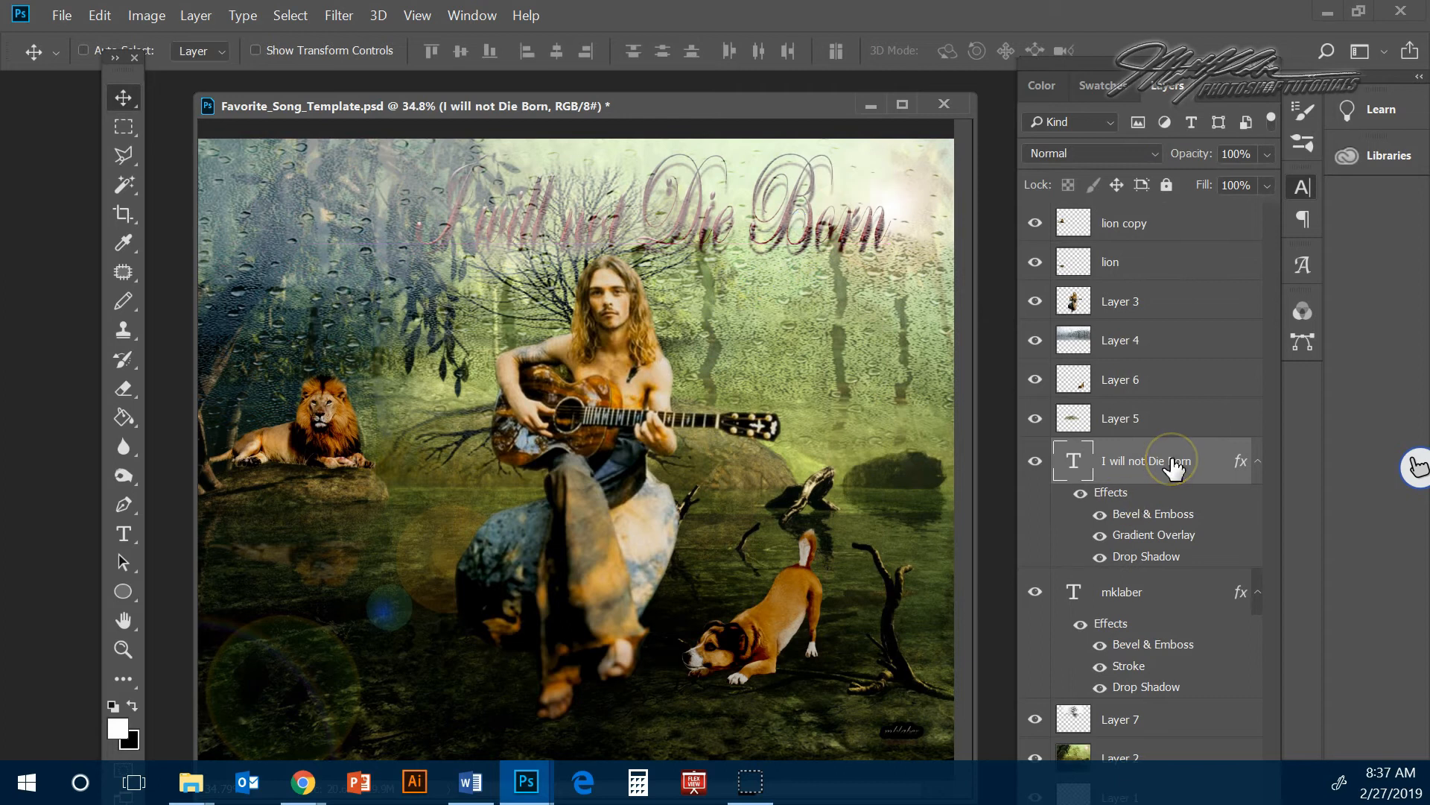
drag(811, 225, 627, 226)
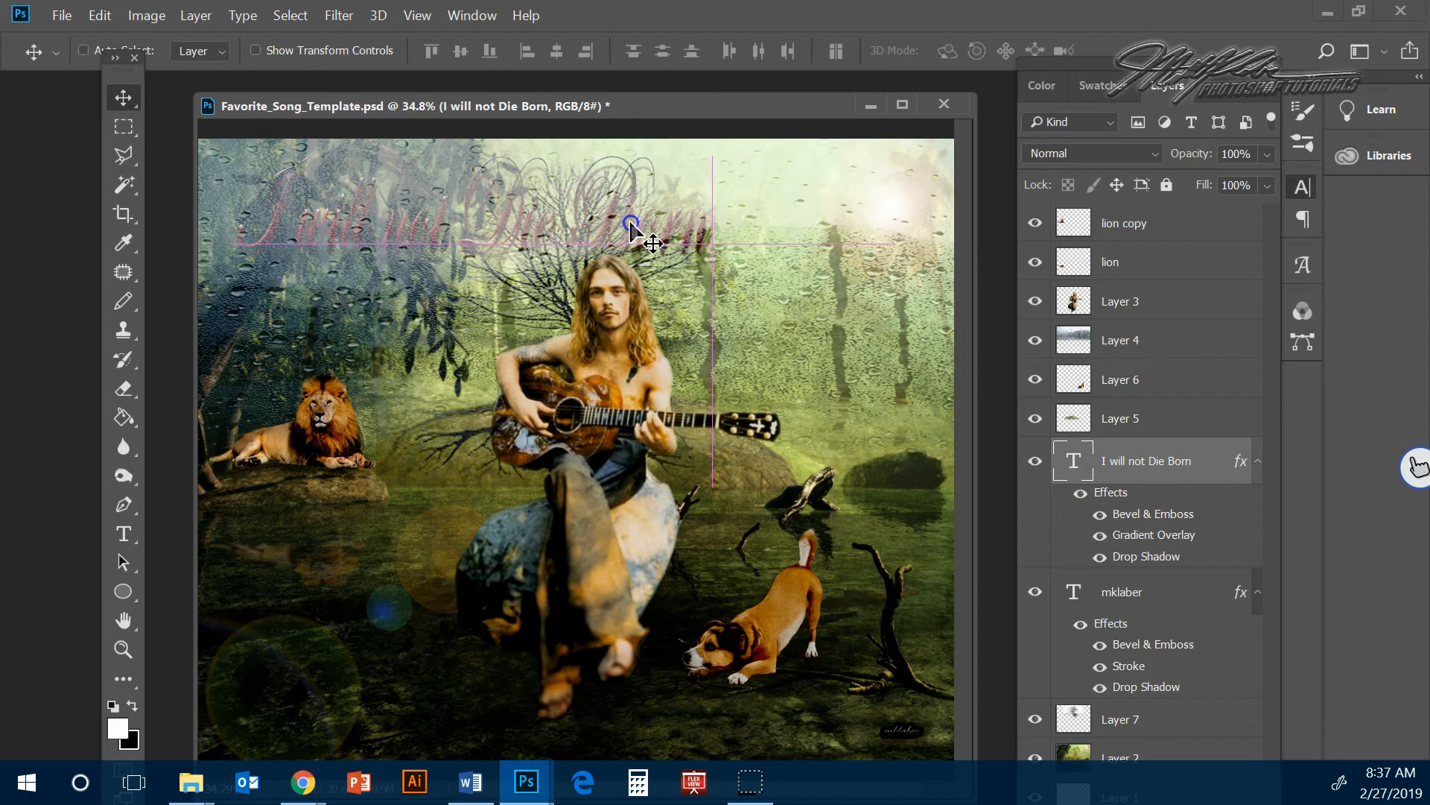
click(99, 15)
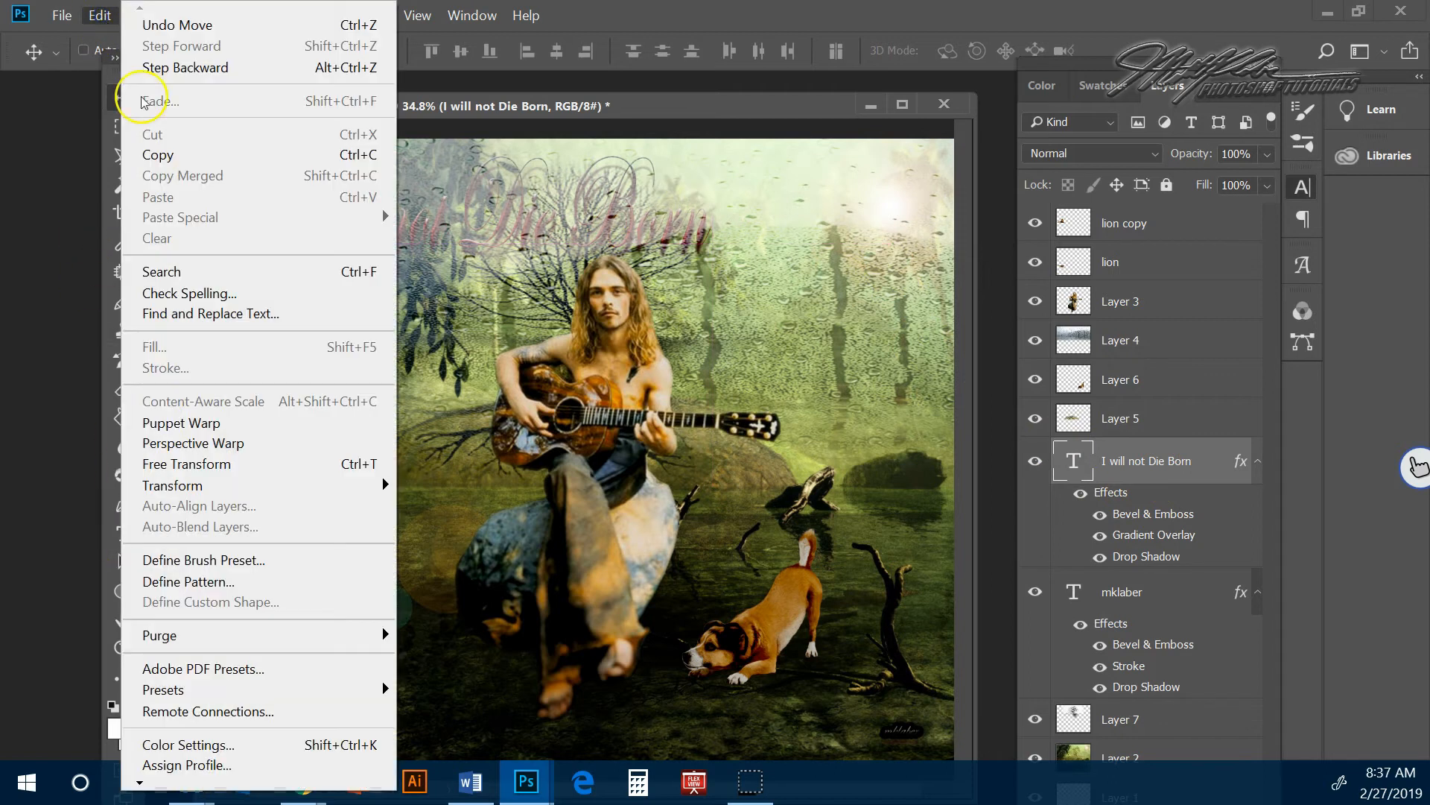
click(237, 460)
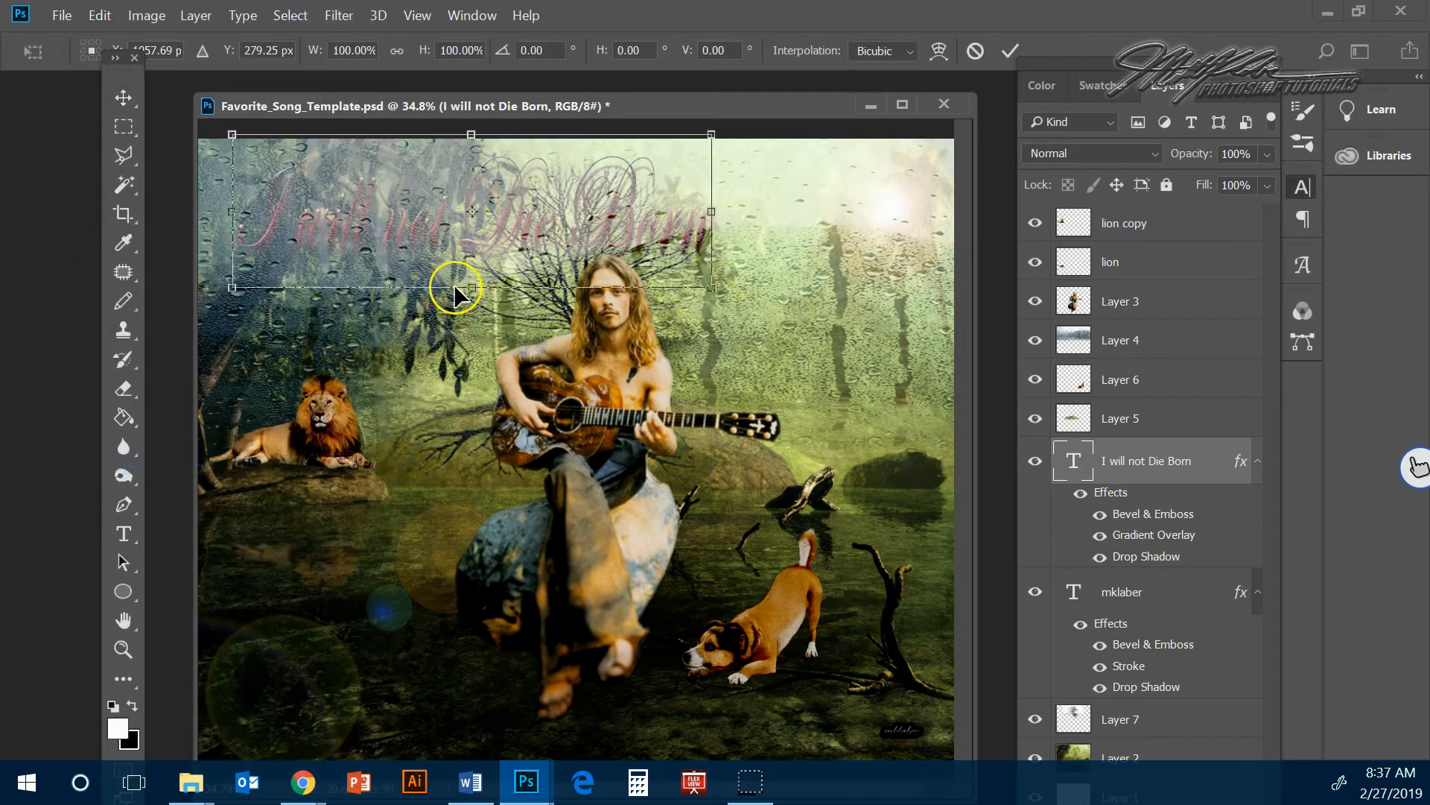
drag(515, 211, 739, 225)
drag(456, 198, 572, 195)
drag(749, 280, 754, 222)
drag(829, 190, 818, 207)
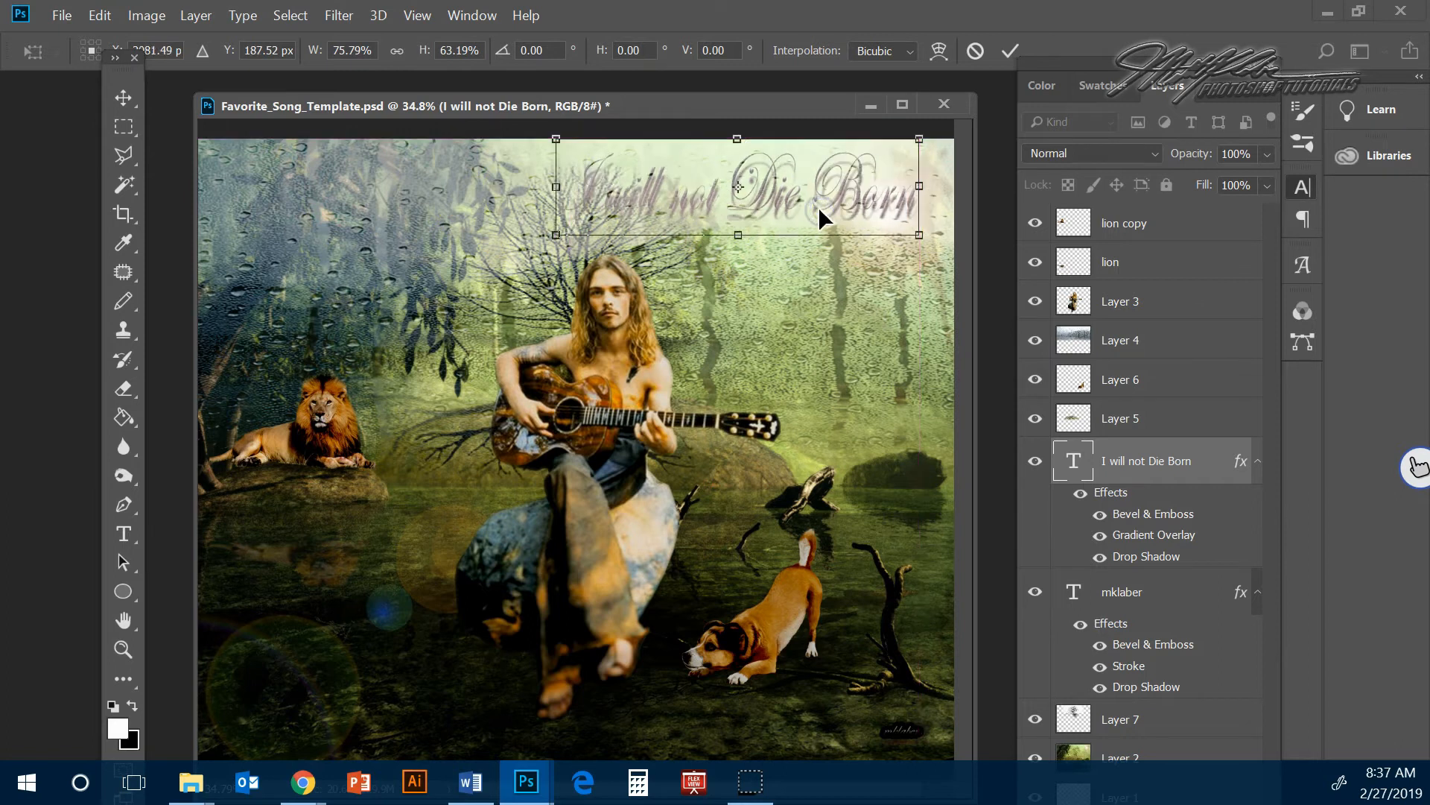
key(Return)
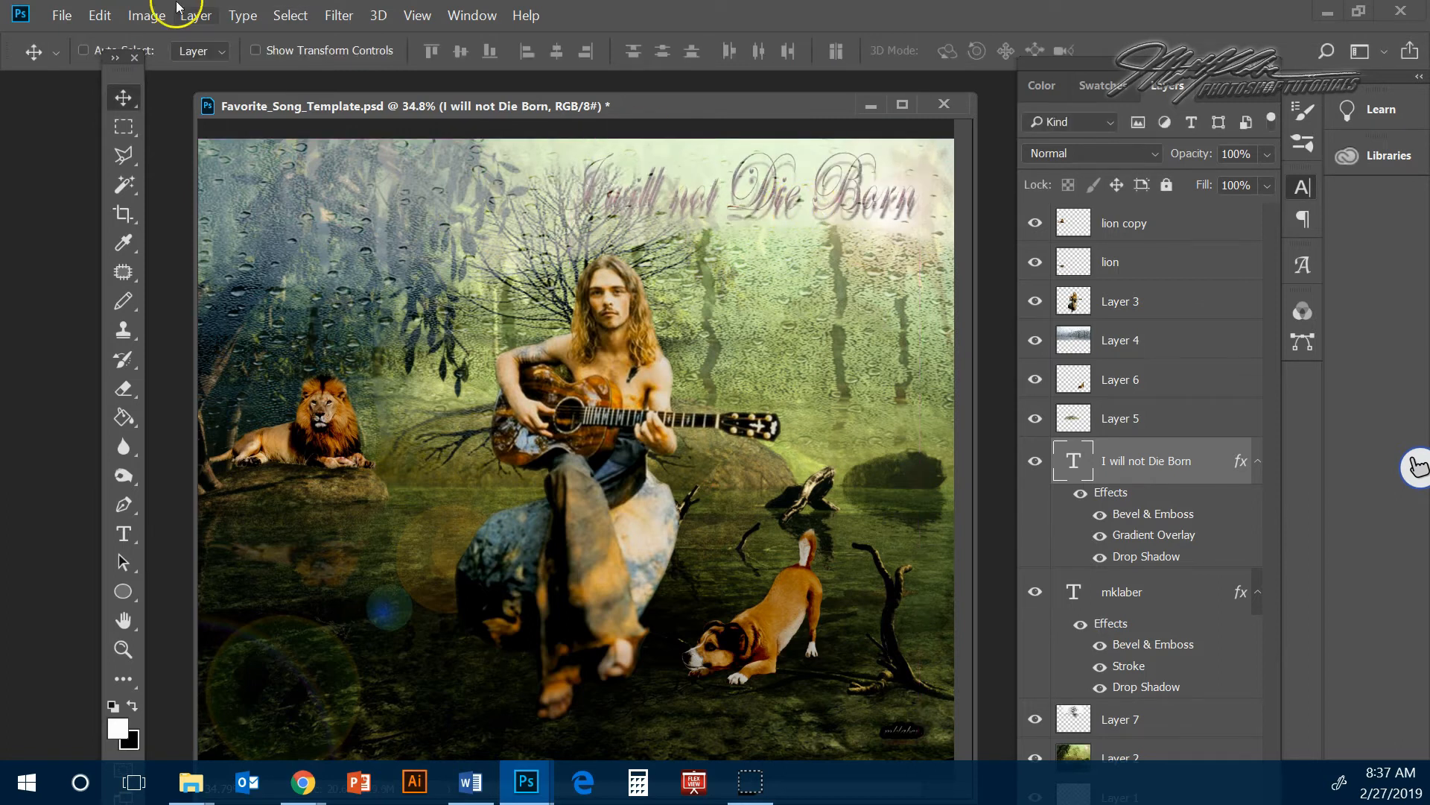
- Save the composite as a JPEG named Favorite_Song_Template in the Downloads folder
click(47, 13)
click(67, 257)
click(360, 506)
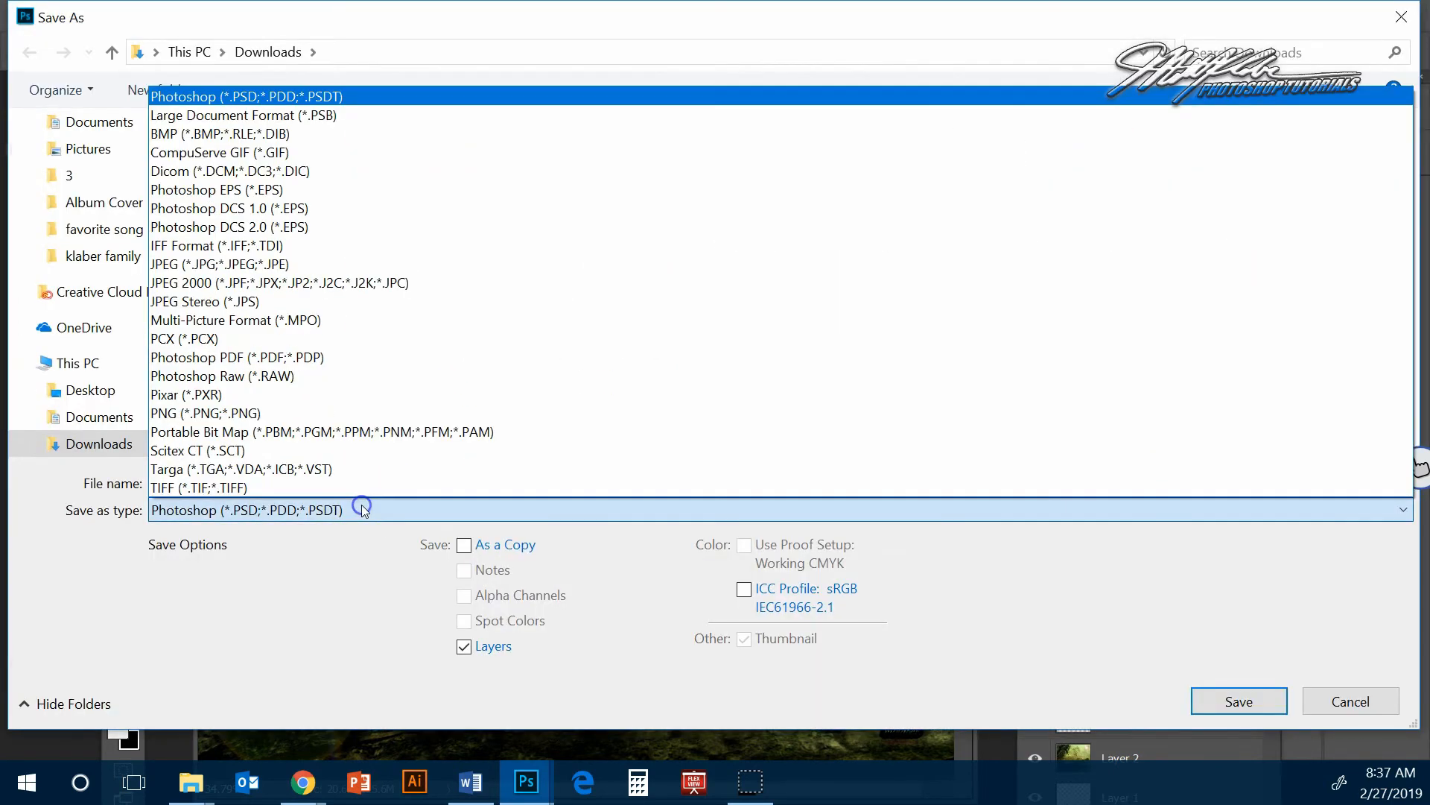
click(250, 264)
click(1237, 699)
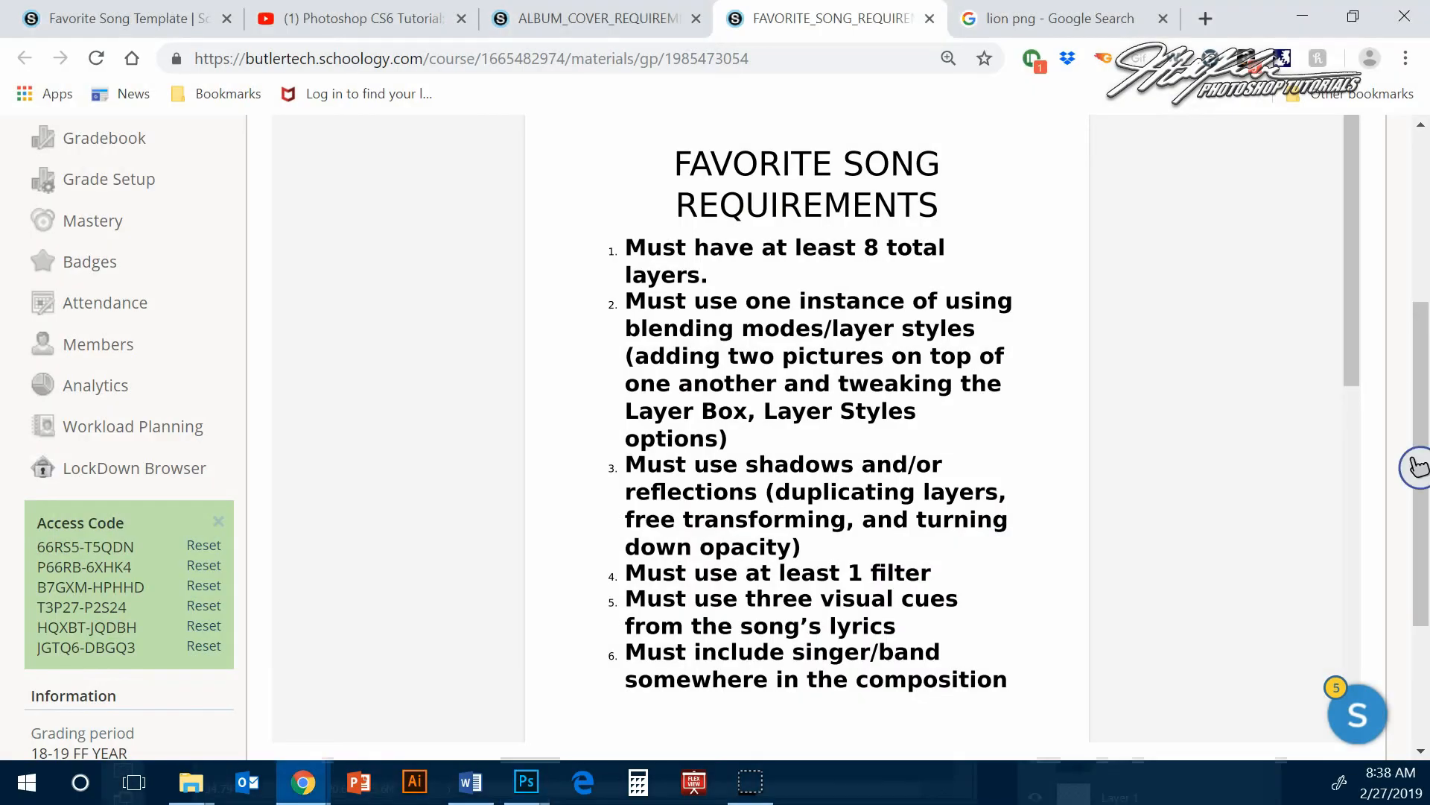
- Switch to the album cover requirements page in Chrome
click(607, 11)
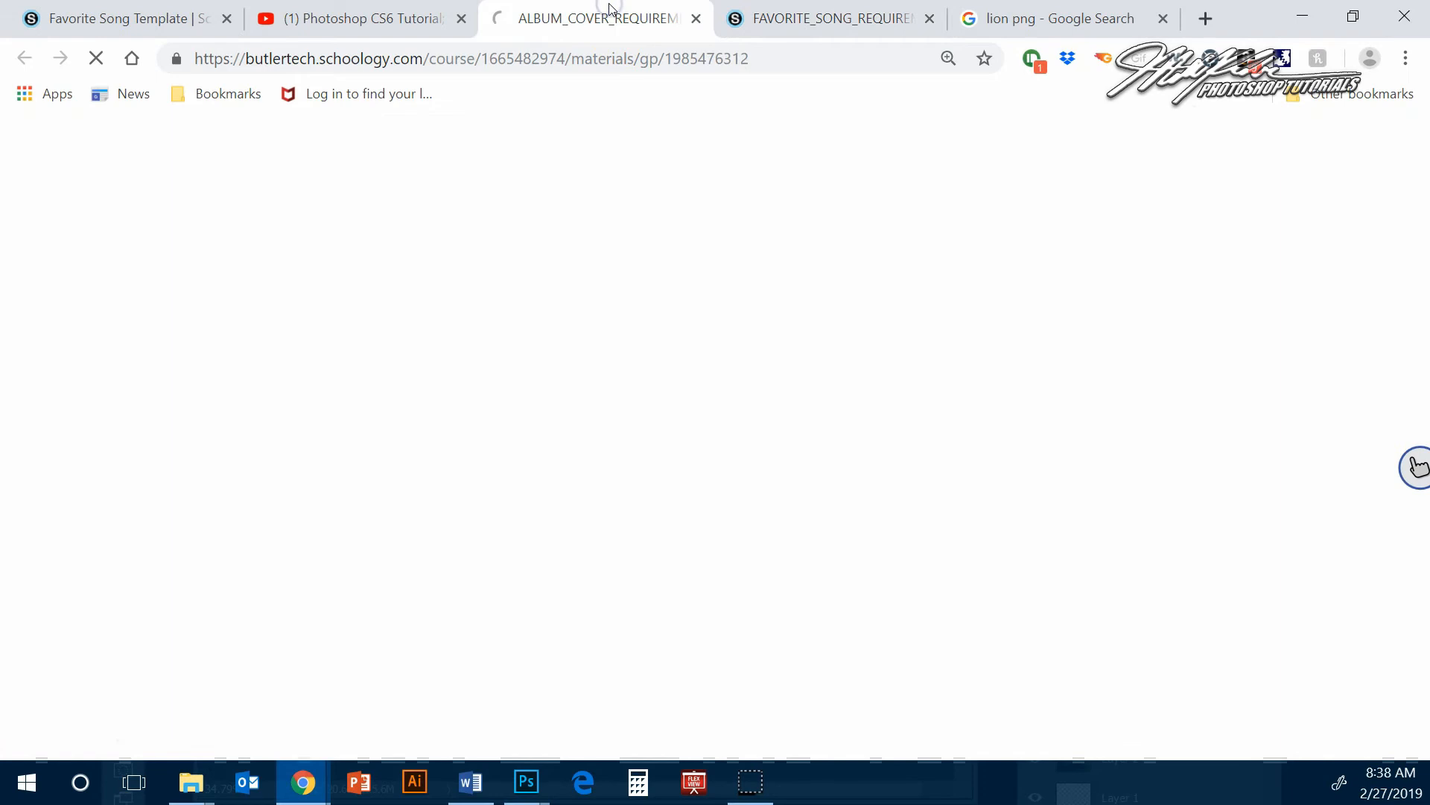
- Download the Album Design Front Cover Template from the course's Album Cover(s) Project folder and open it in Photoshop
click(171, 19)
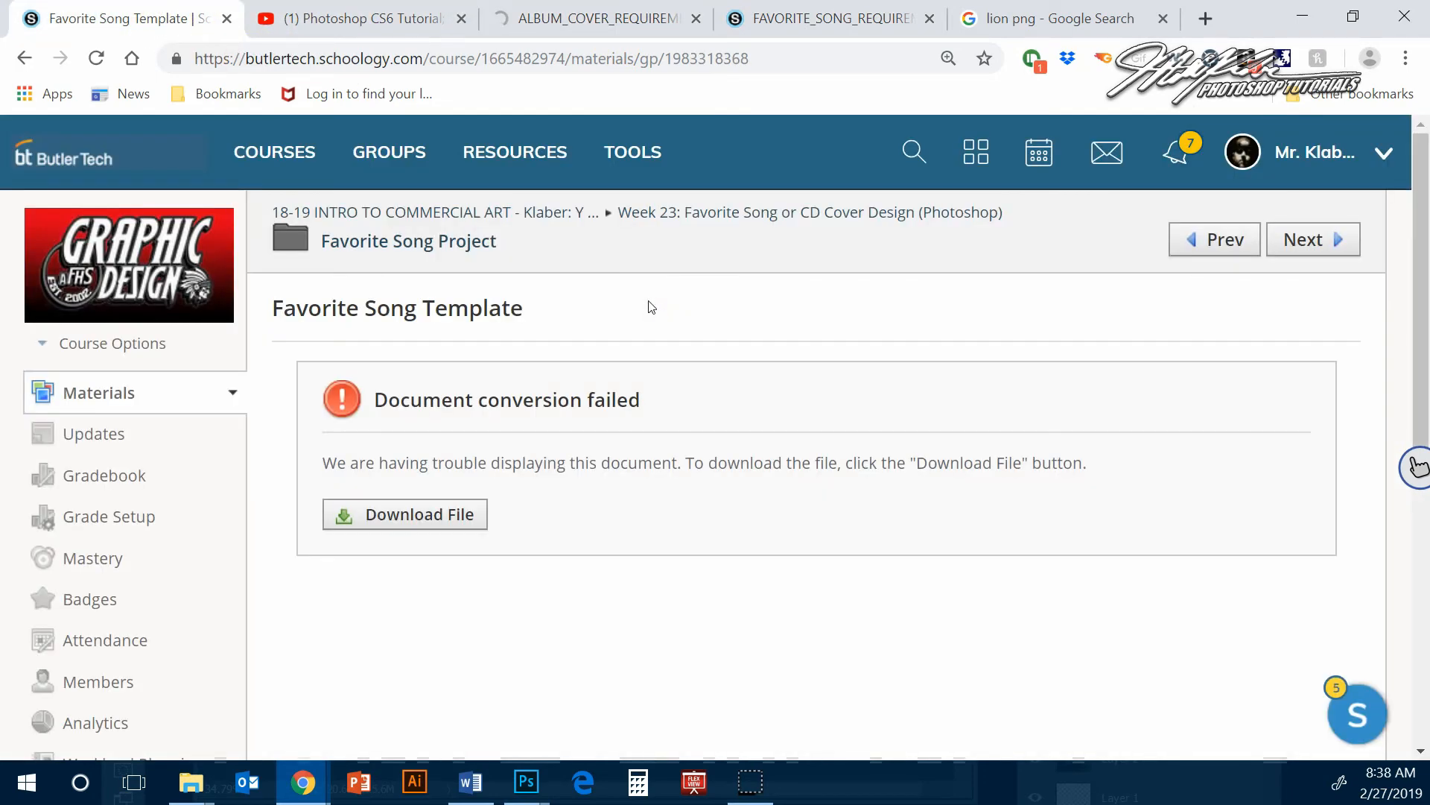
click(30, 63)
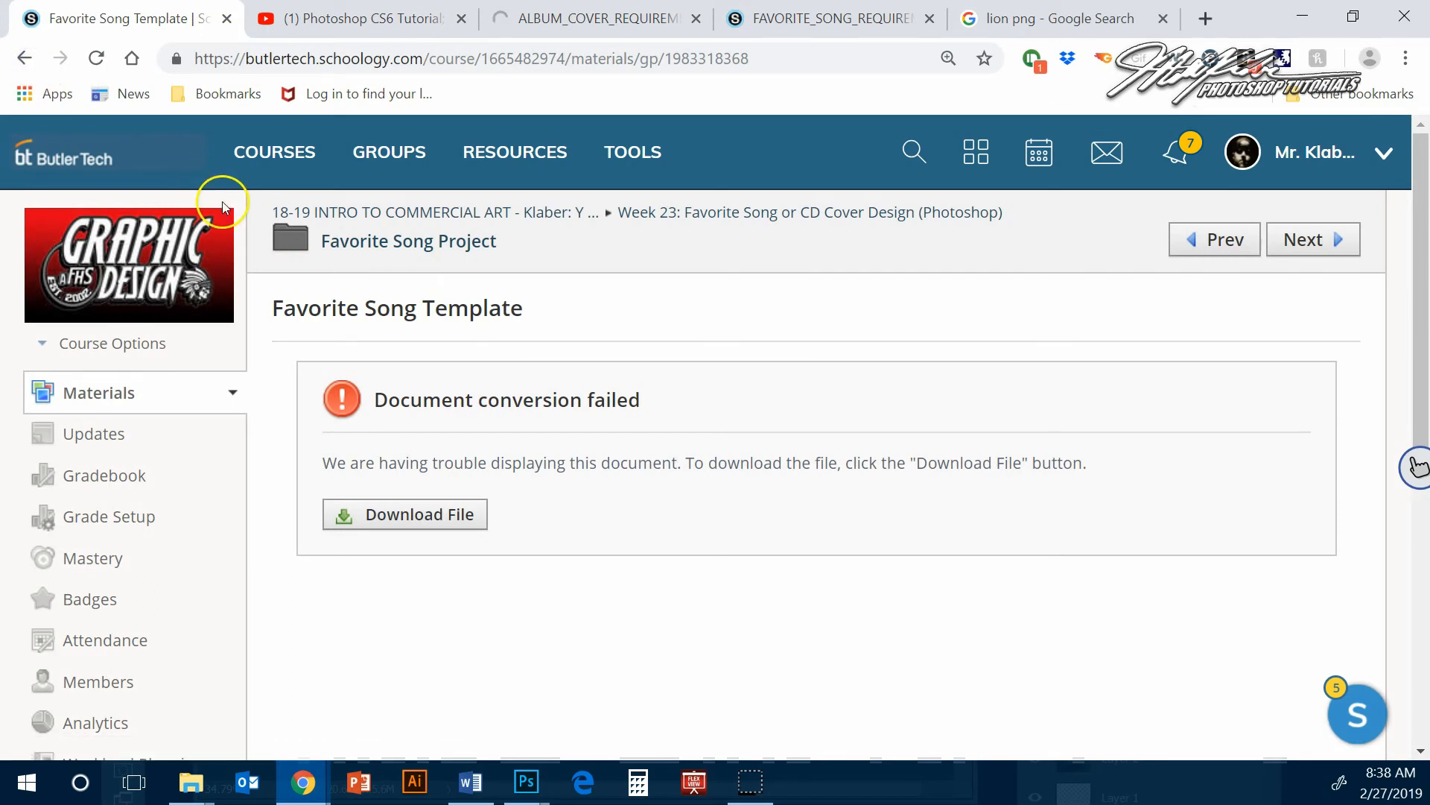
click(24, 58)
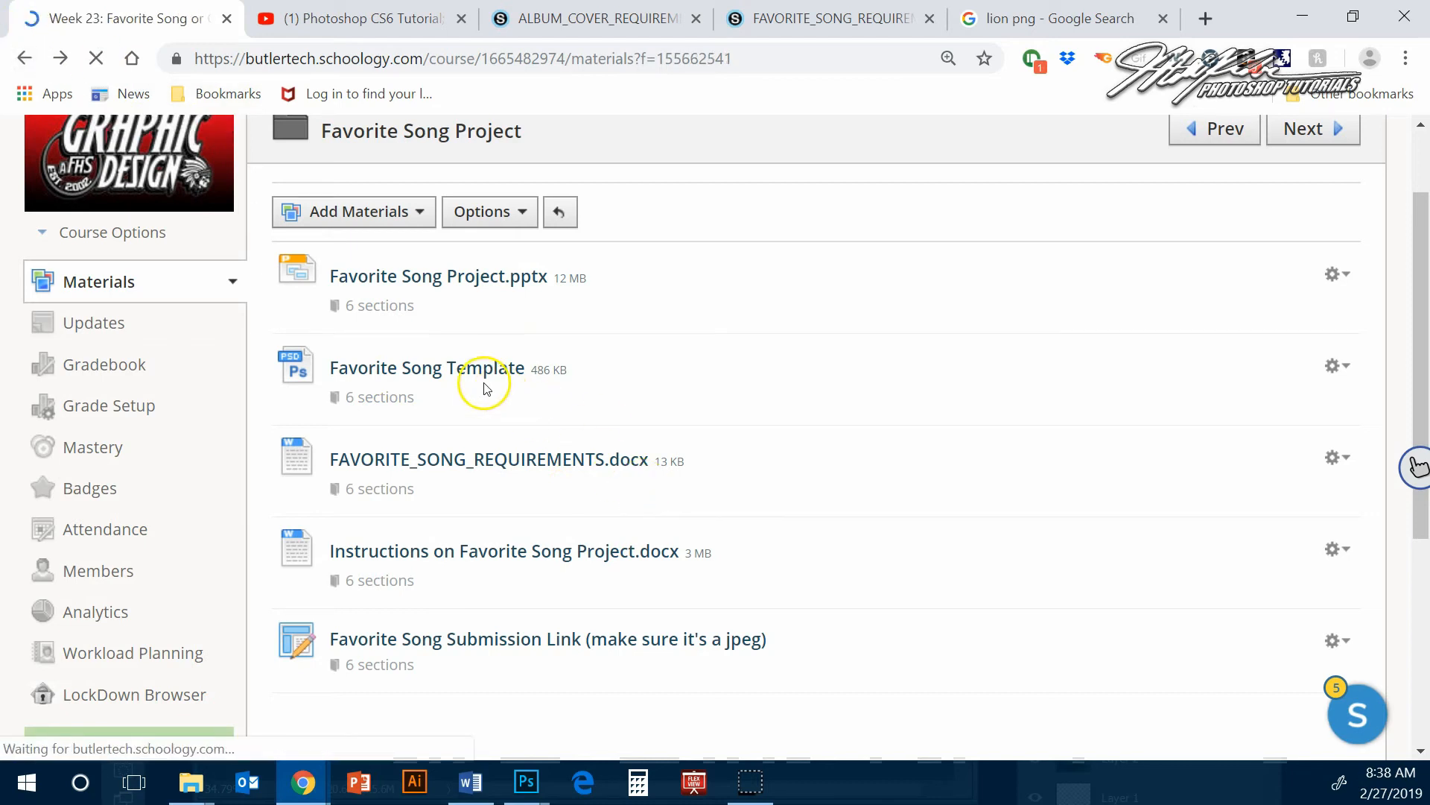
click(416, 470)
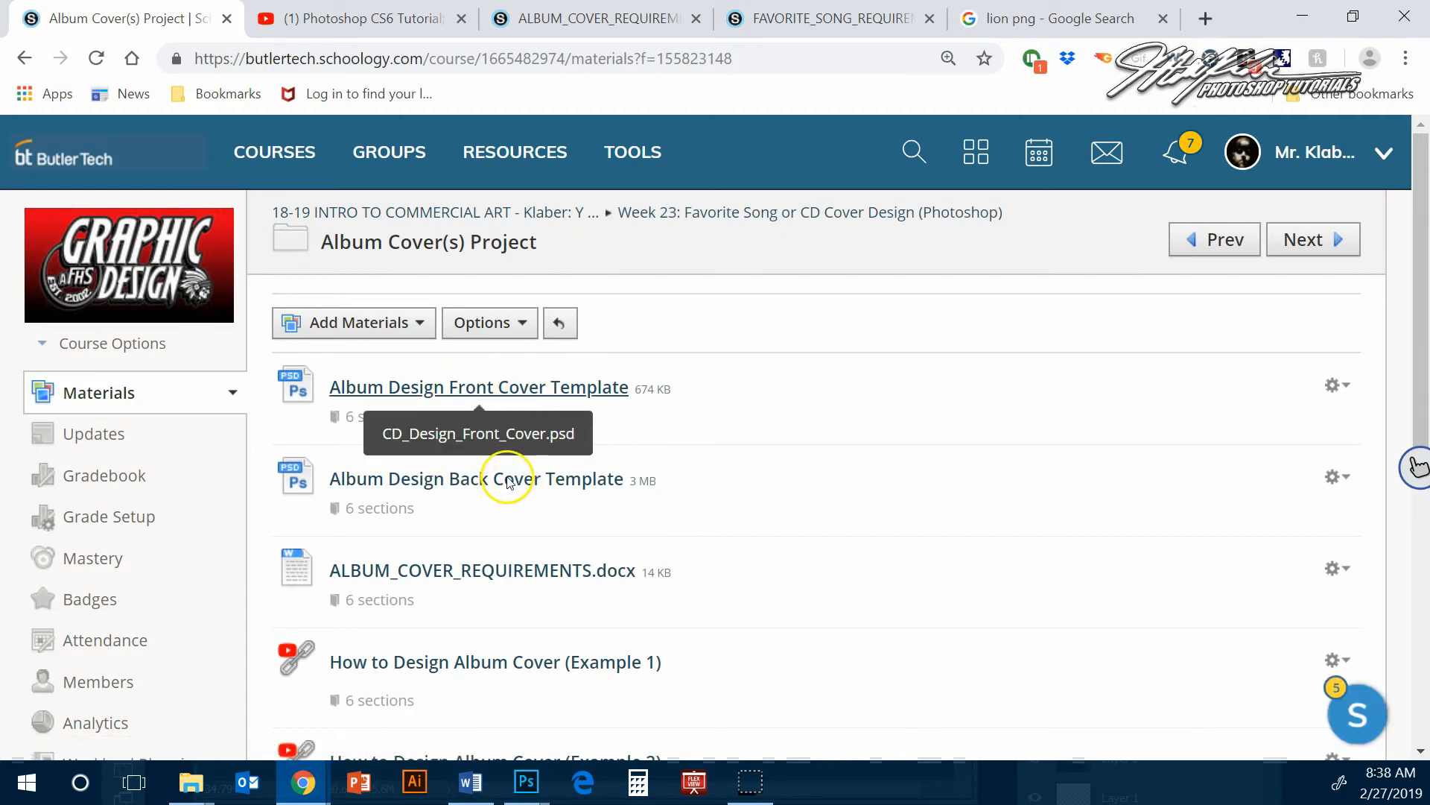
click(511, 387)
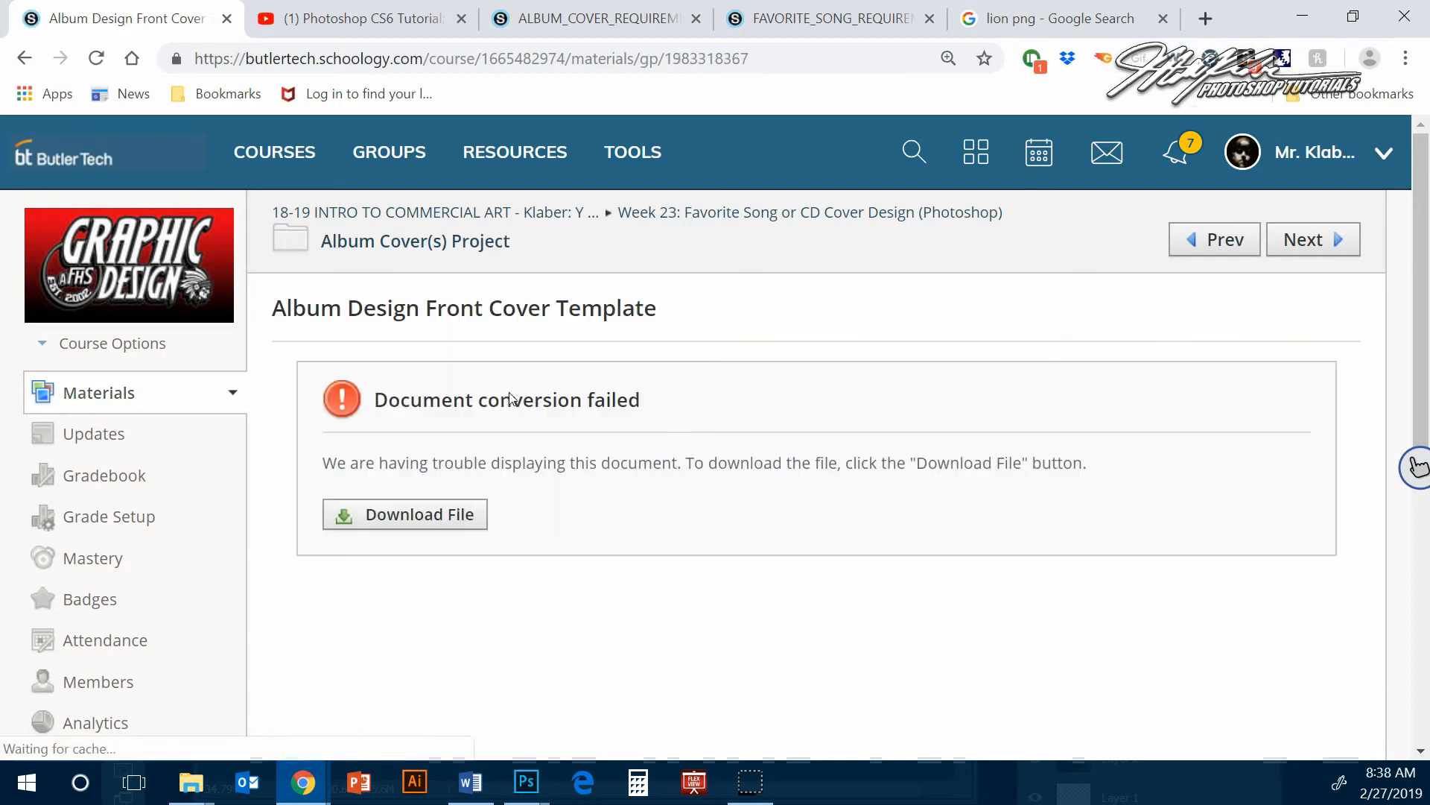
click(438, 515)
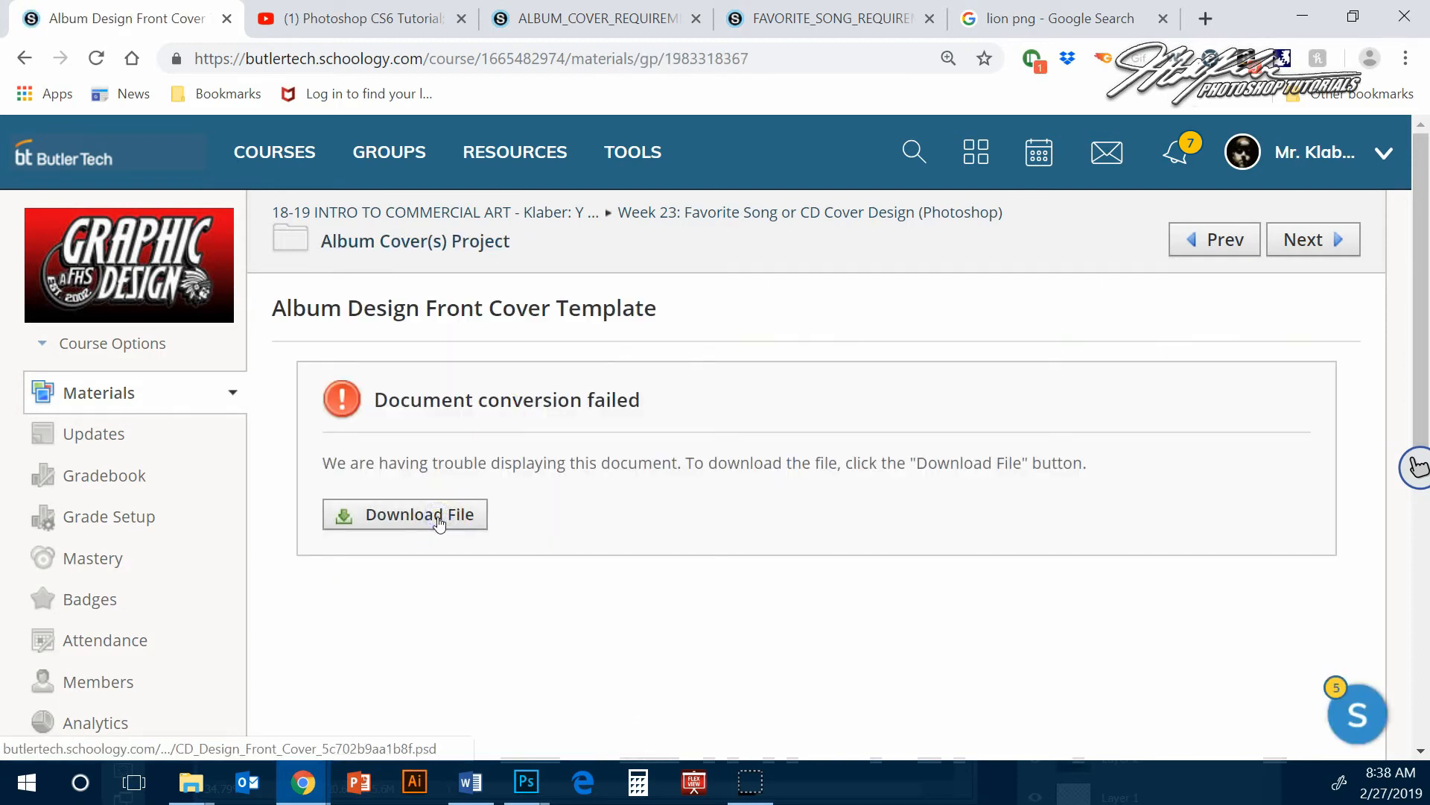
click(168, 731)
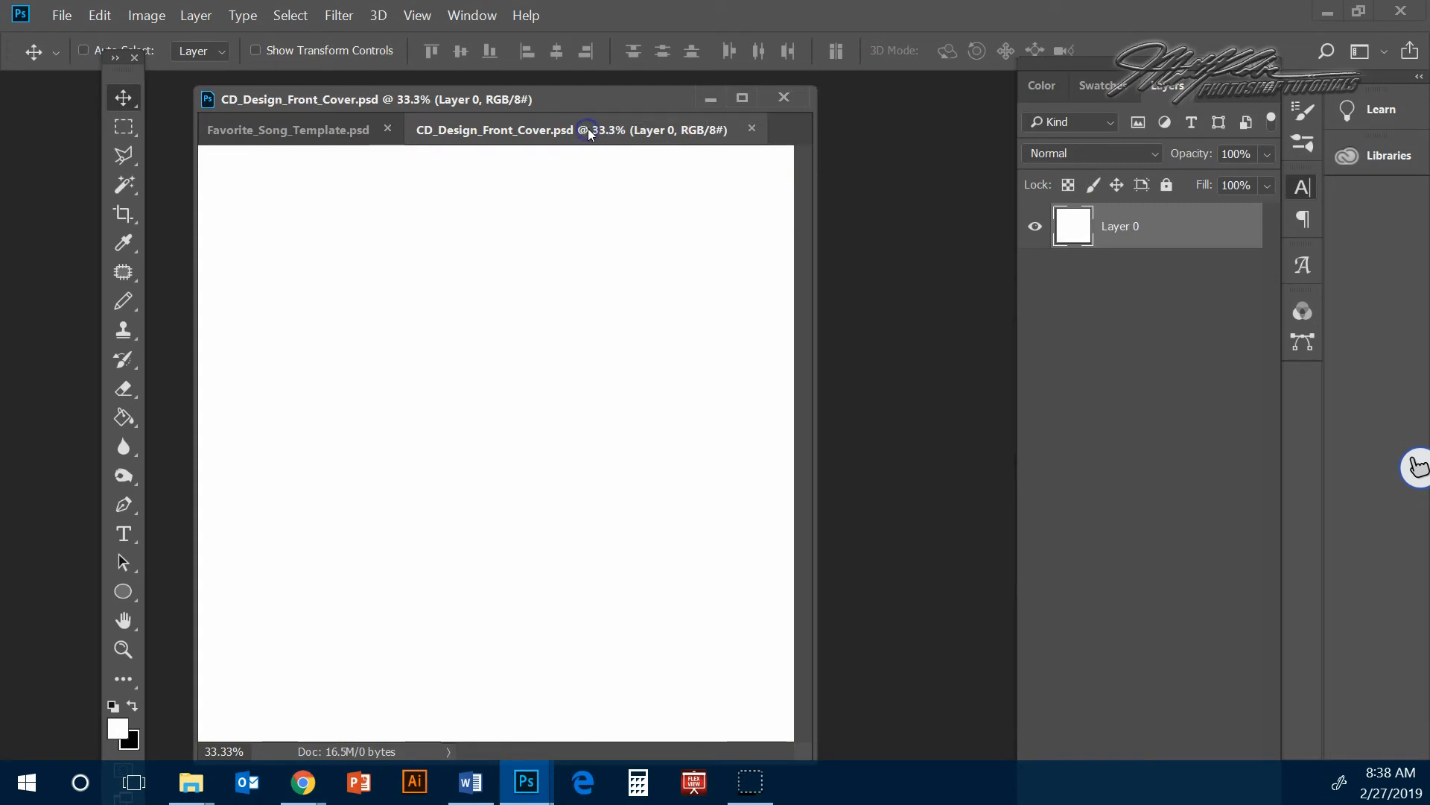
- Close the Favorite_Song_Template document, saving its changes, and keep the CD front cover document open
click(340, 134)
click(623, 130)
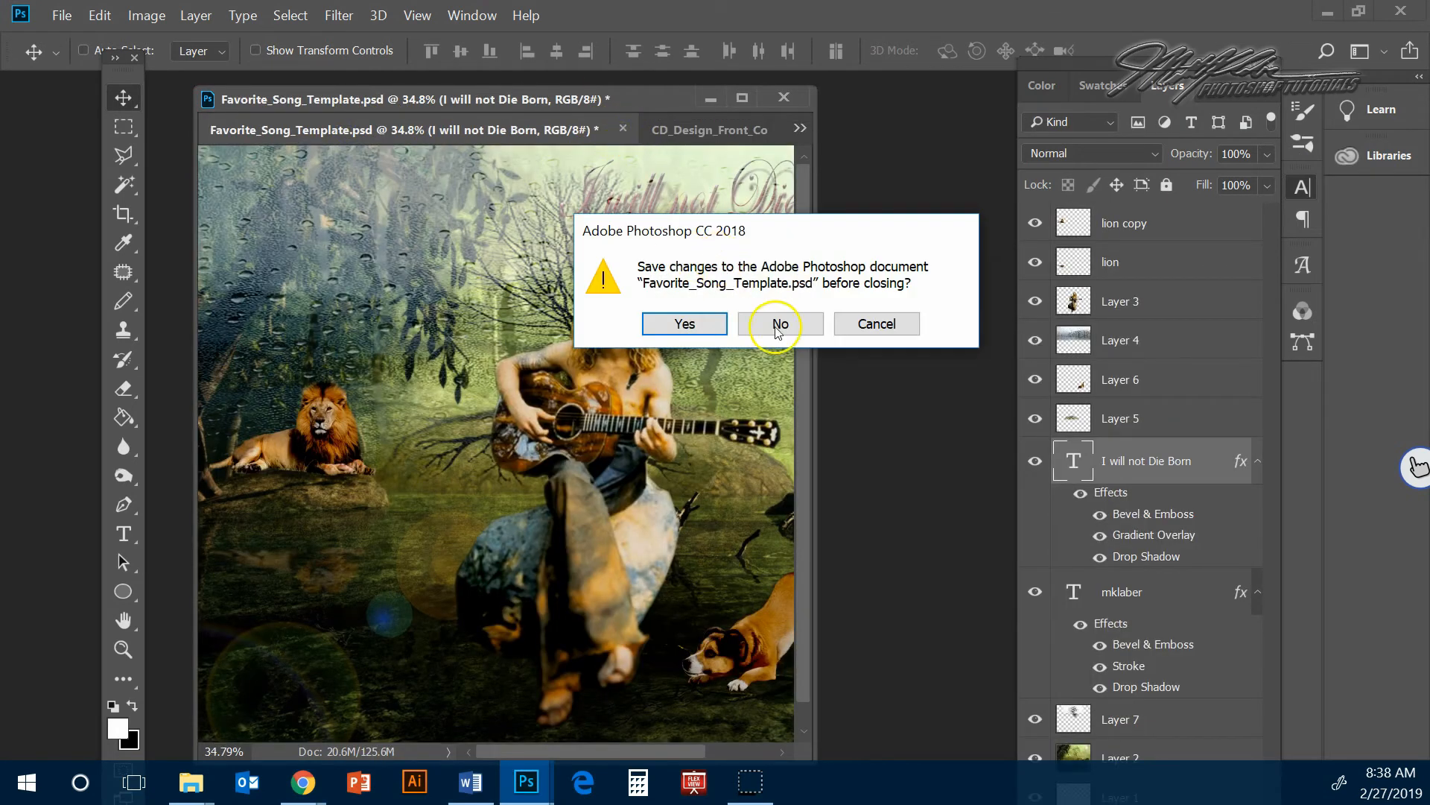
click(684, 324)
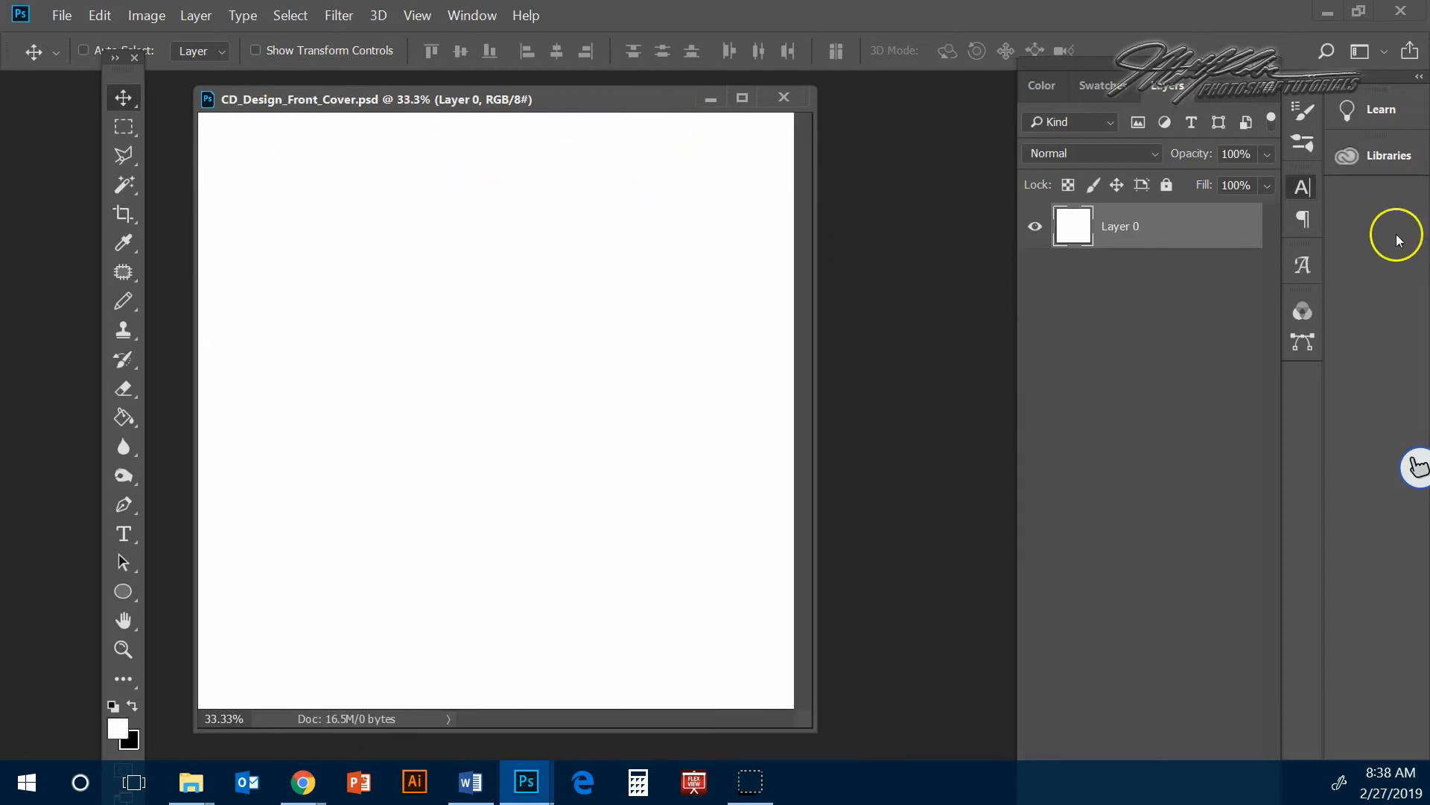
- Switch to Chrome, search Google Images for famous album covers in a new tab, and browse the examples
click(1332, 11)
click(1308, 11)
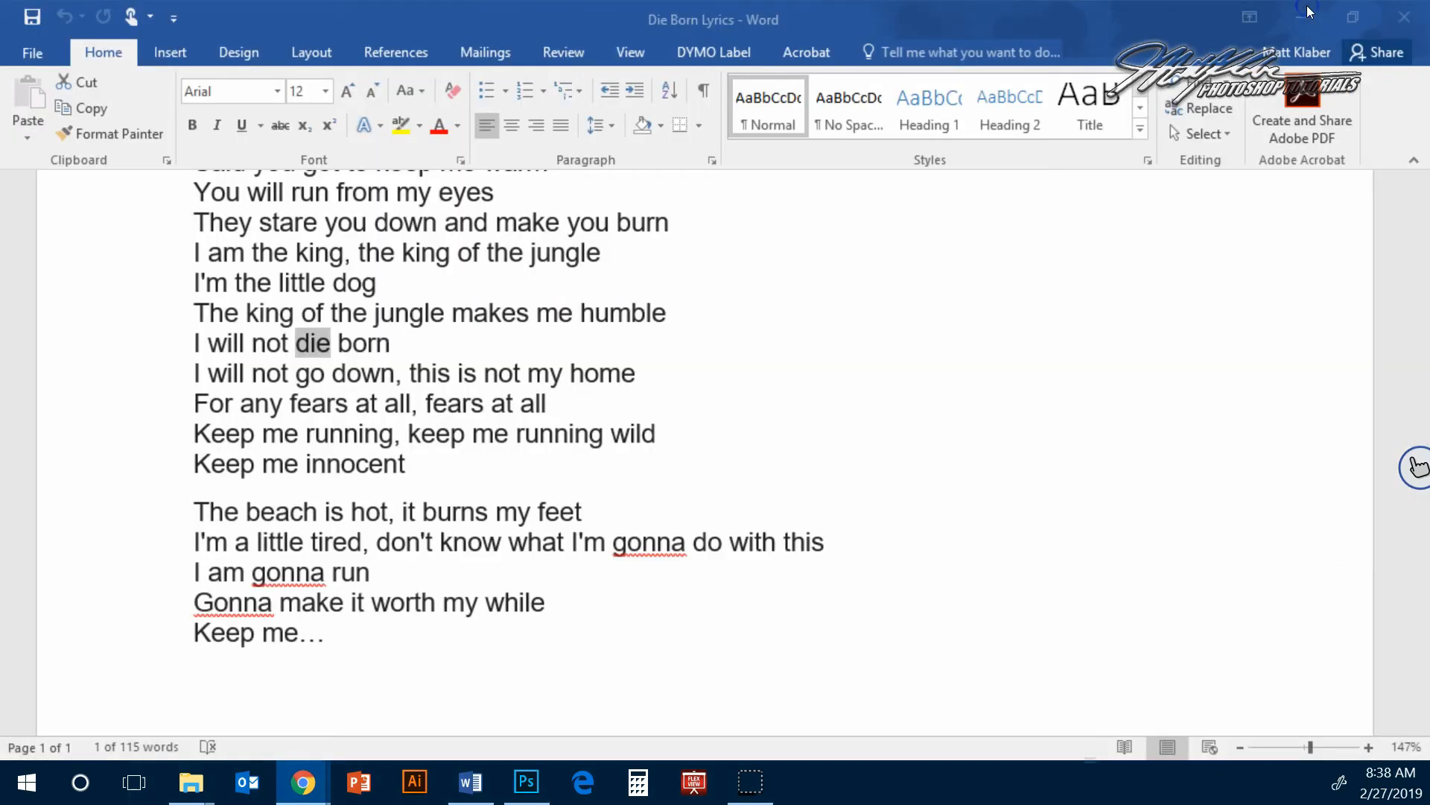
click(1309, 11)
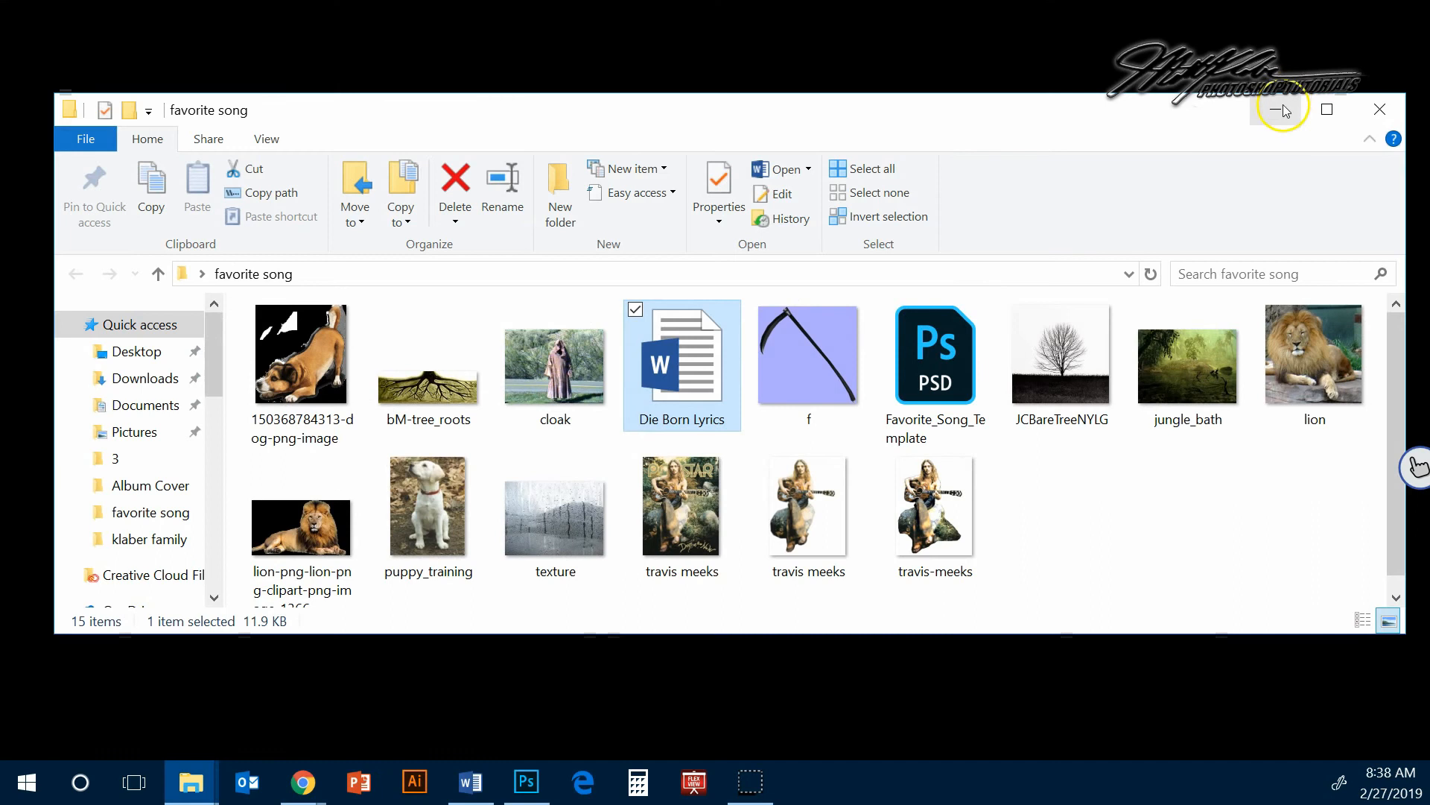
mouse_move(303, 782)
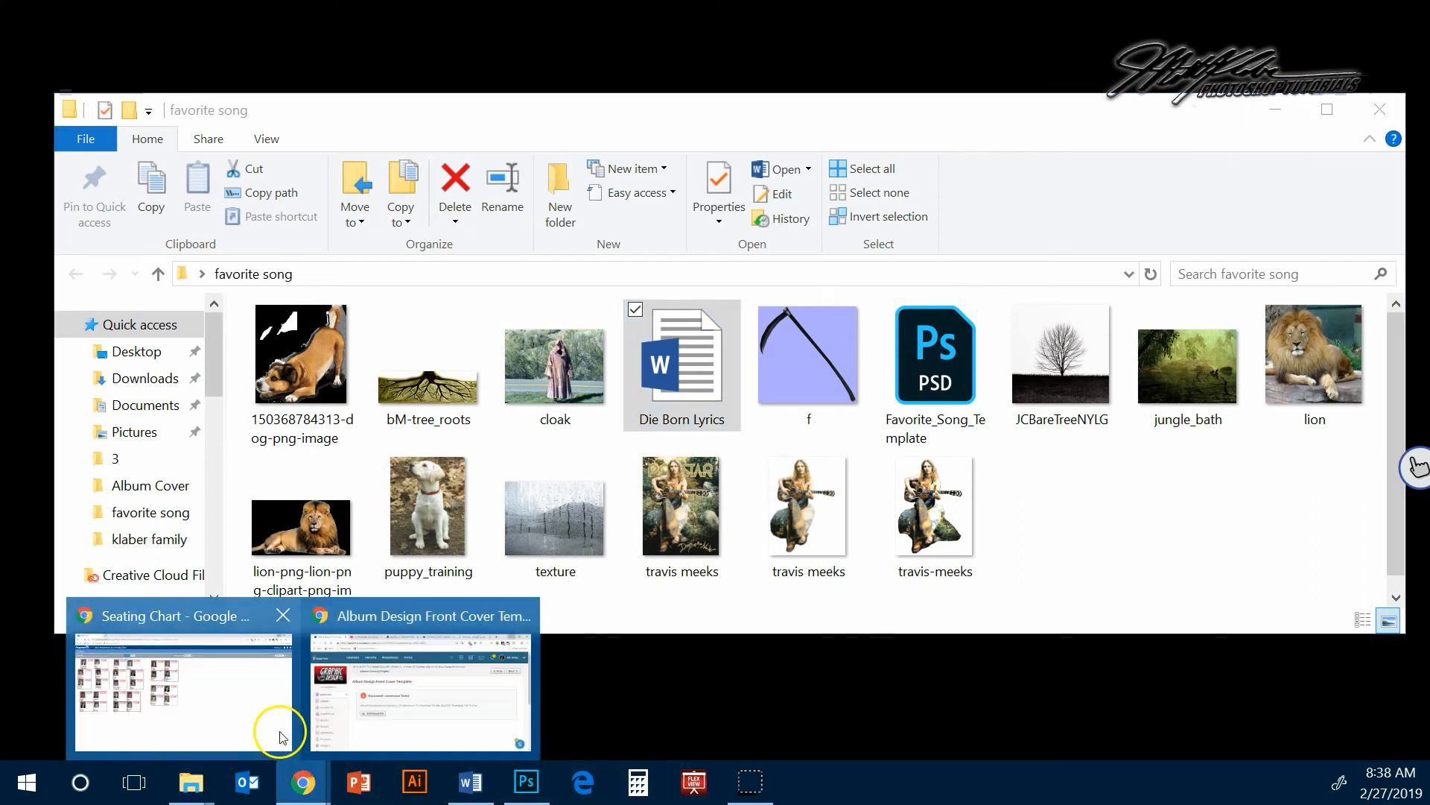
click(399, 724)
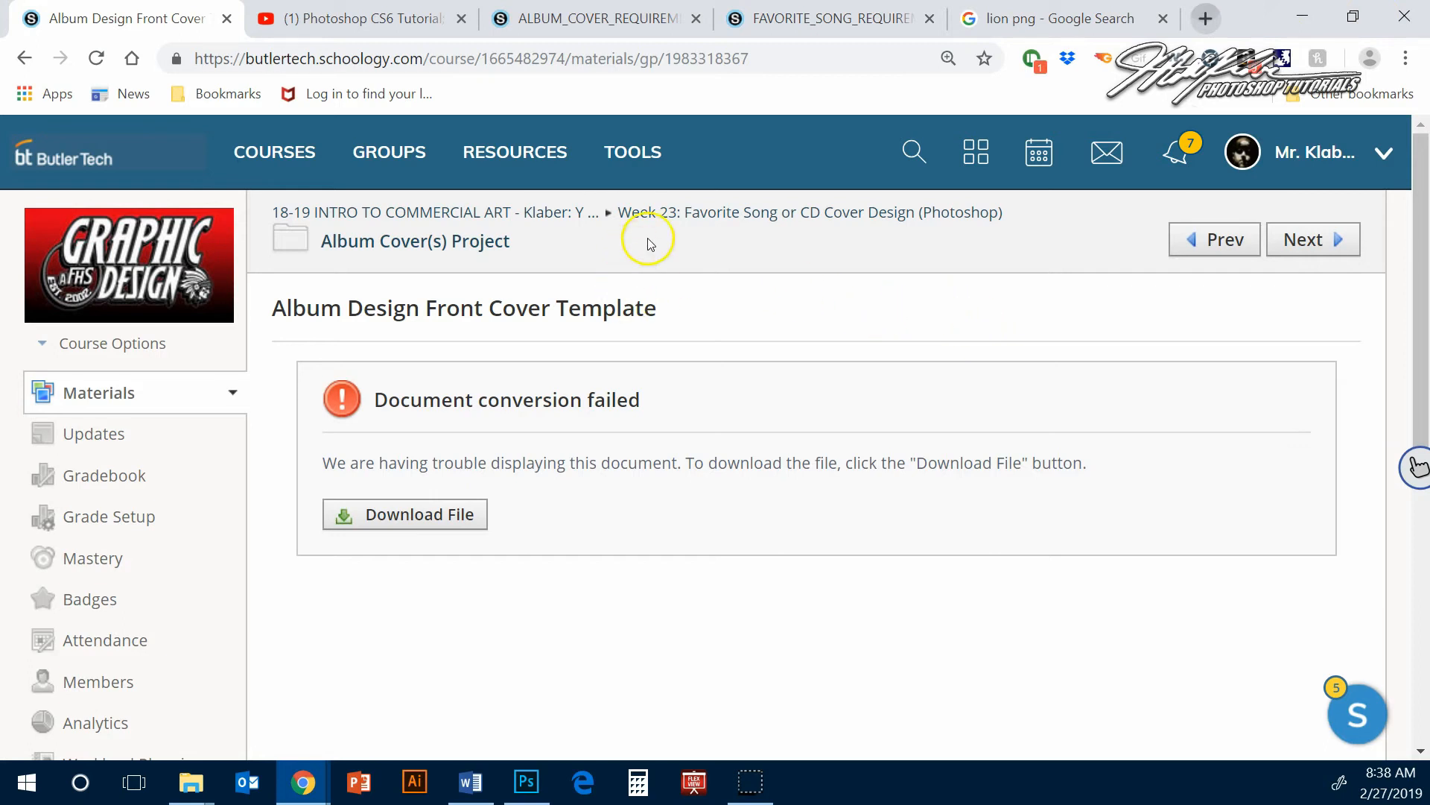
key(ctrl+t)
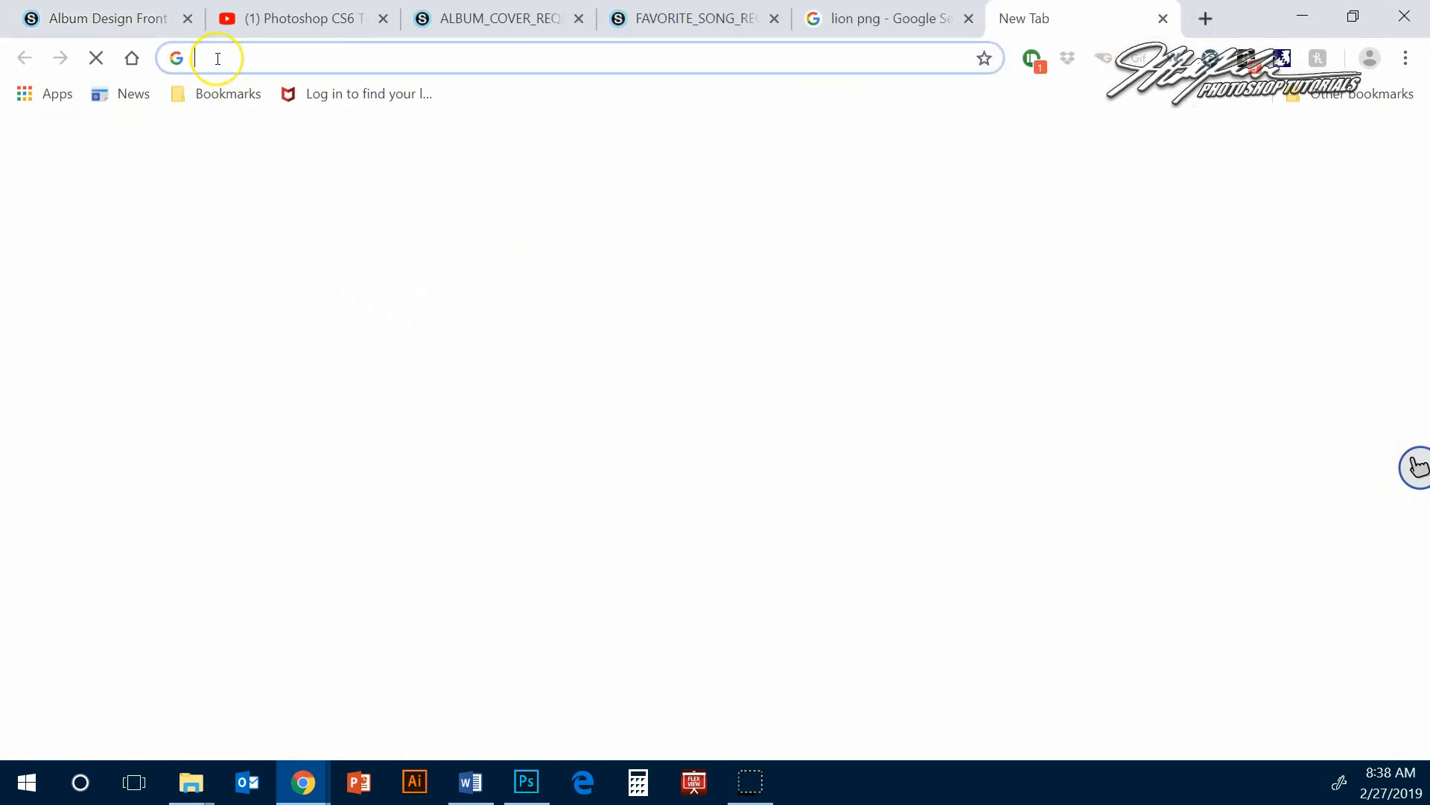
text(dfamo)
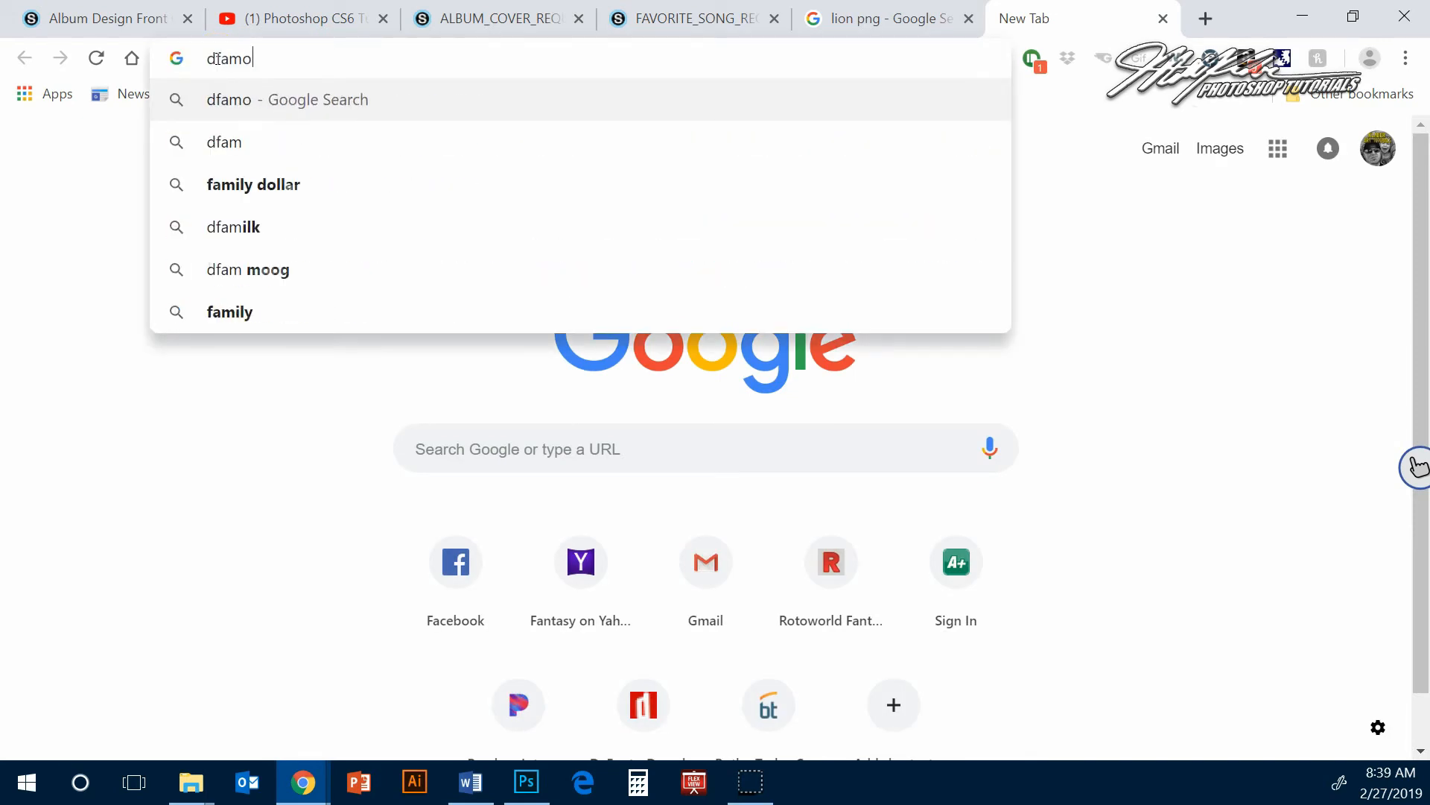
text(us album covers)
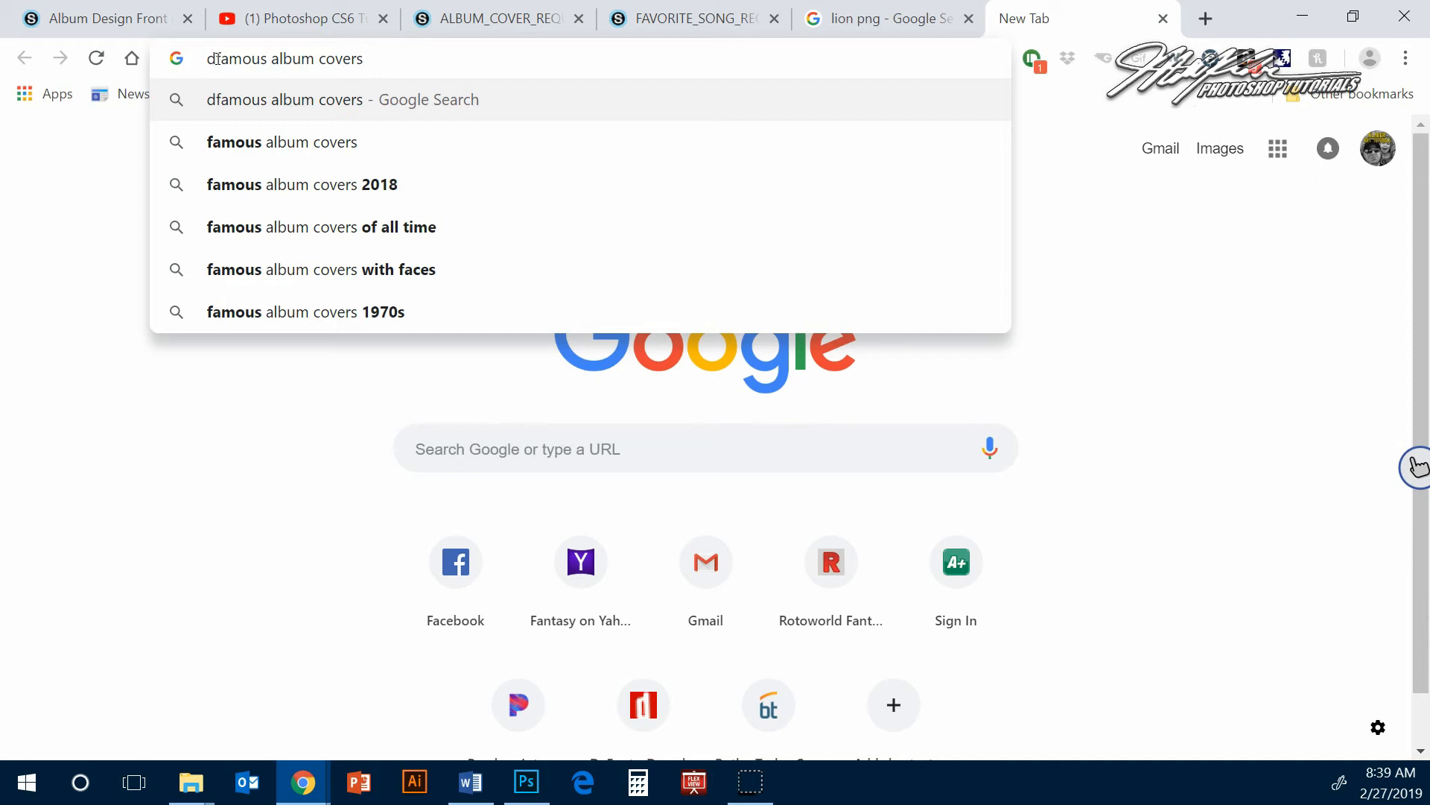
key(Return)
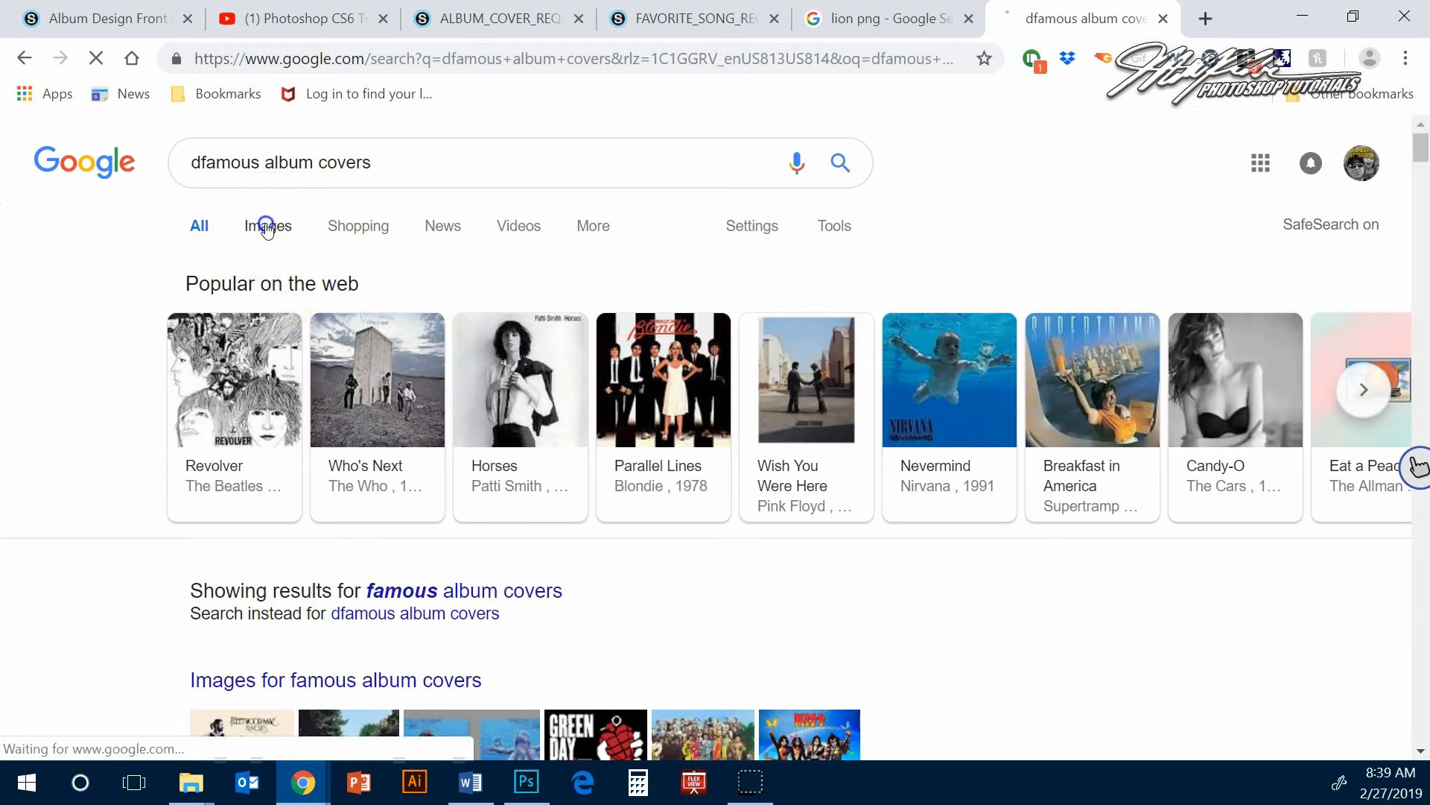
click(263, 225)
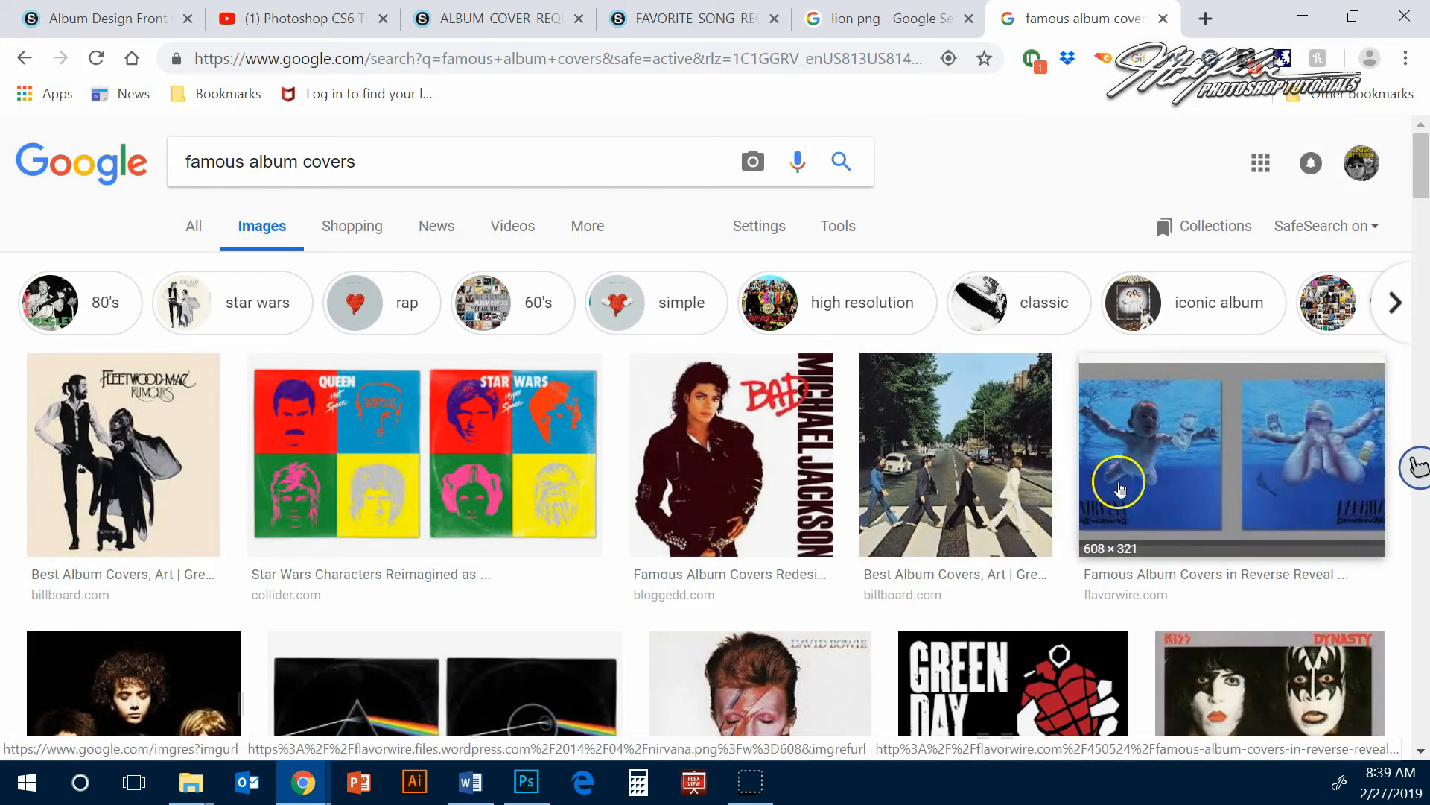
scroll(1261, 393, down, 3)
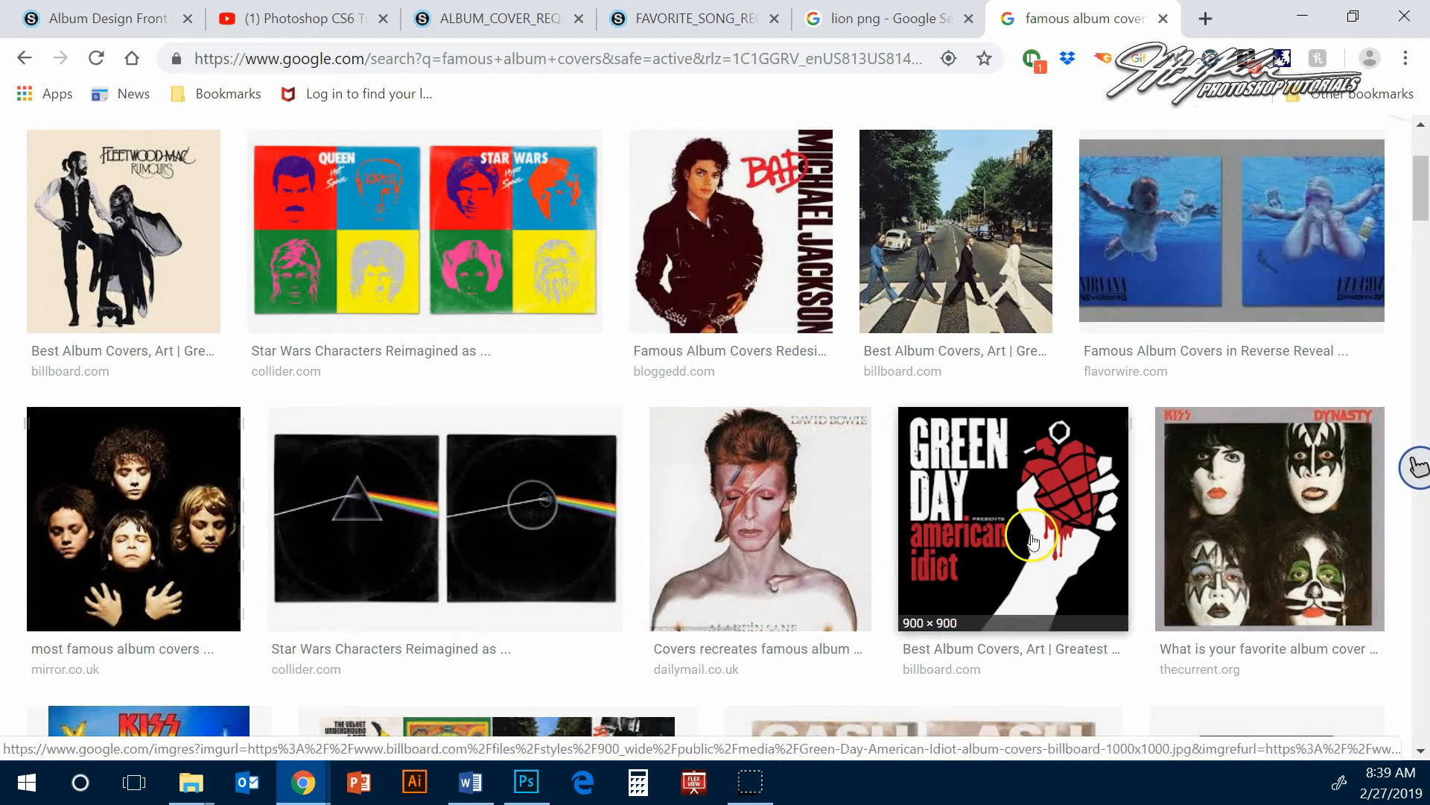
- Open the desktop's Album Cover folder and review the 5, background, Logo and texture images in its front subfolder
click(1309, 21)
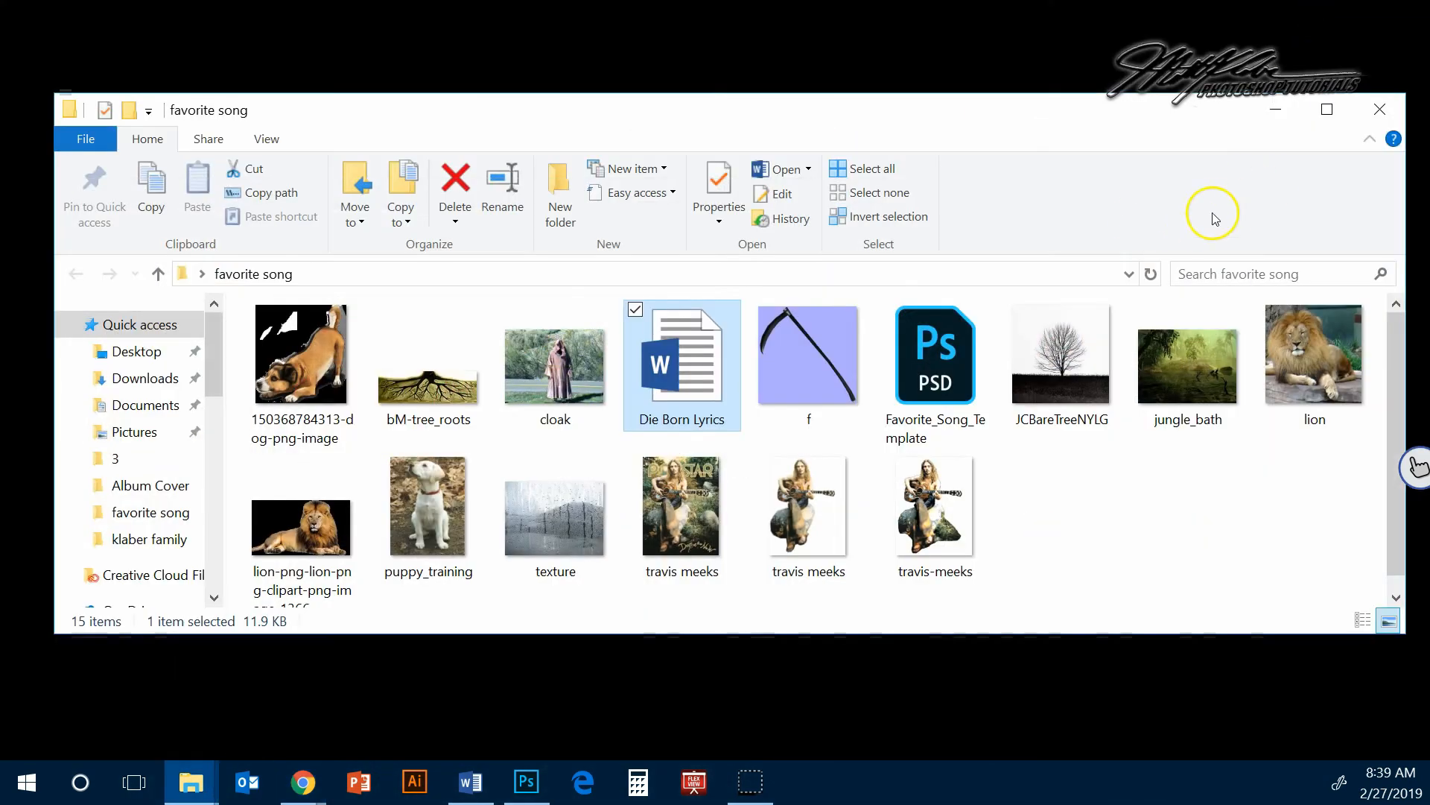
click(1276, 110)
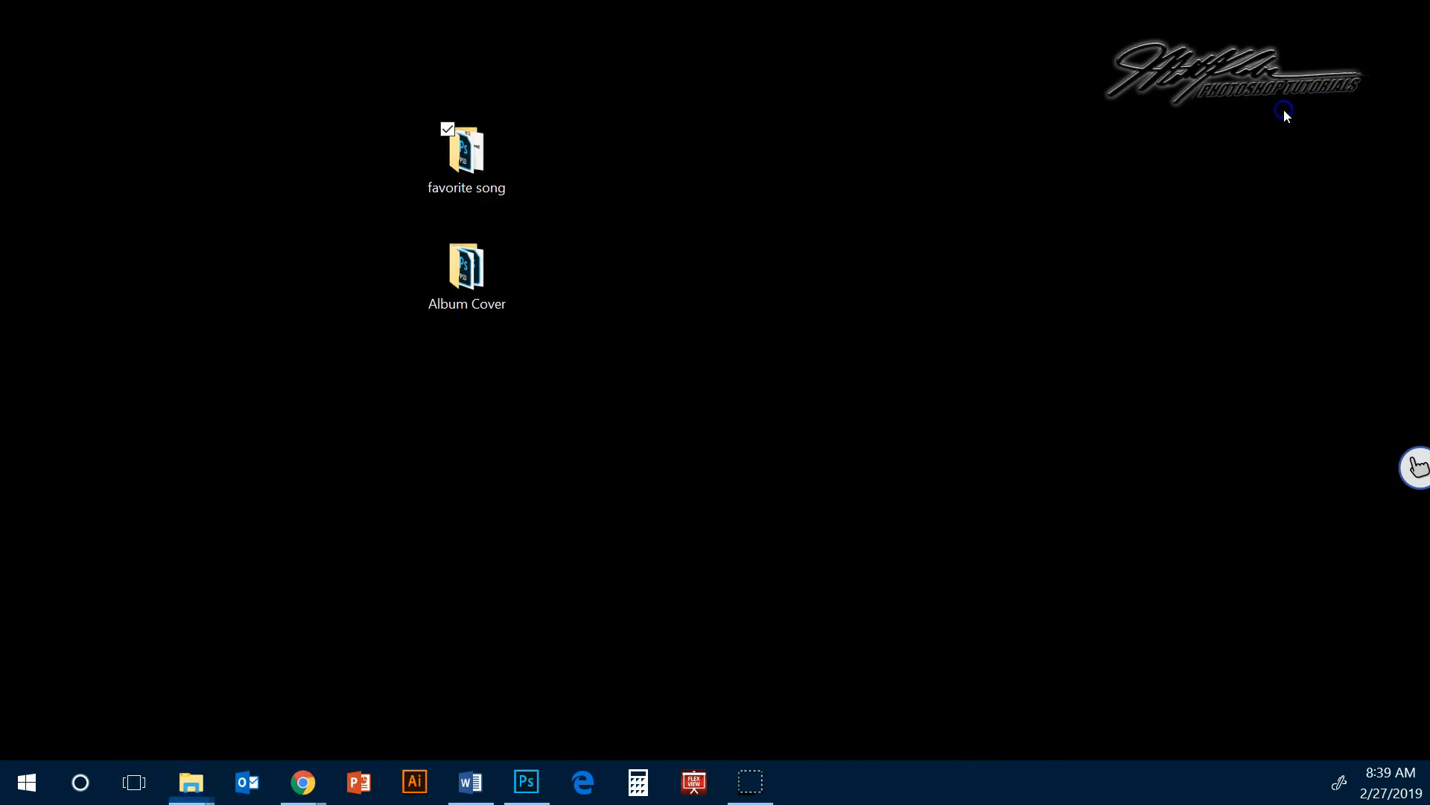
double_click(460, 287)
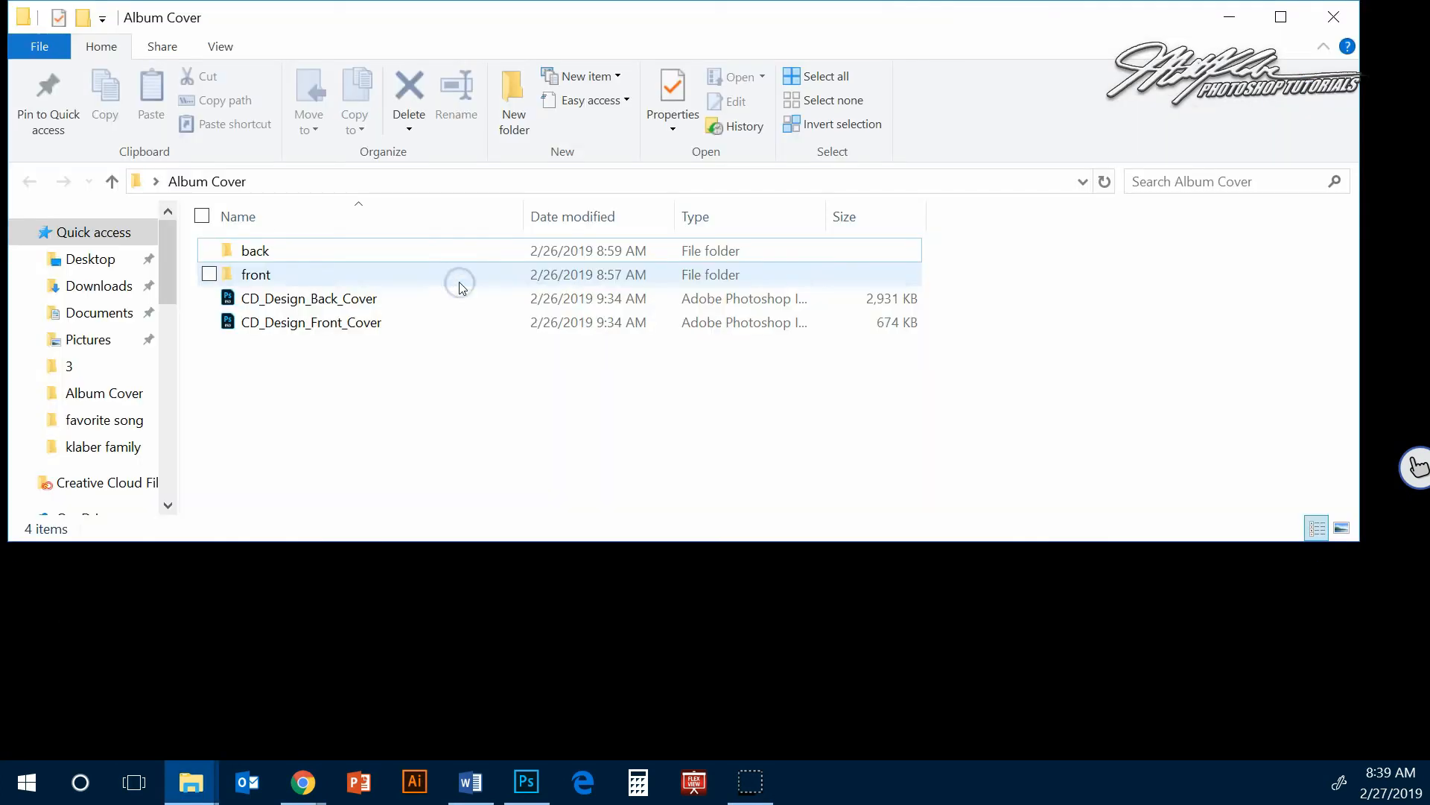
double_click(284, 274)
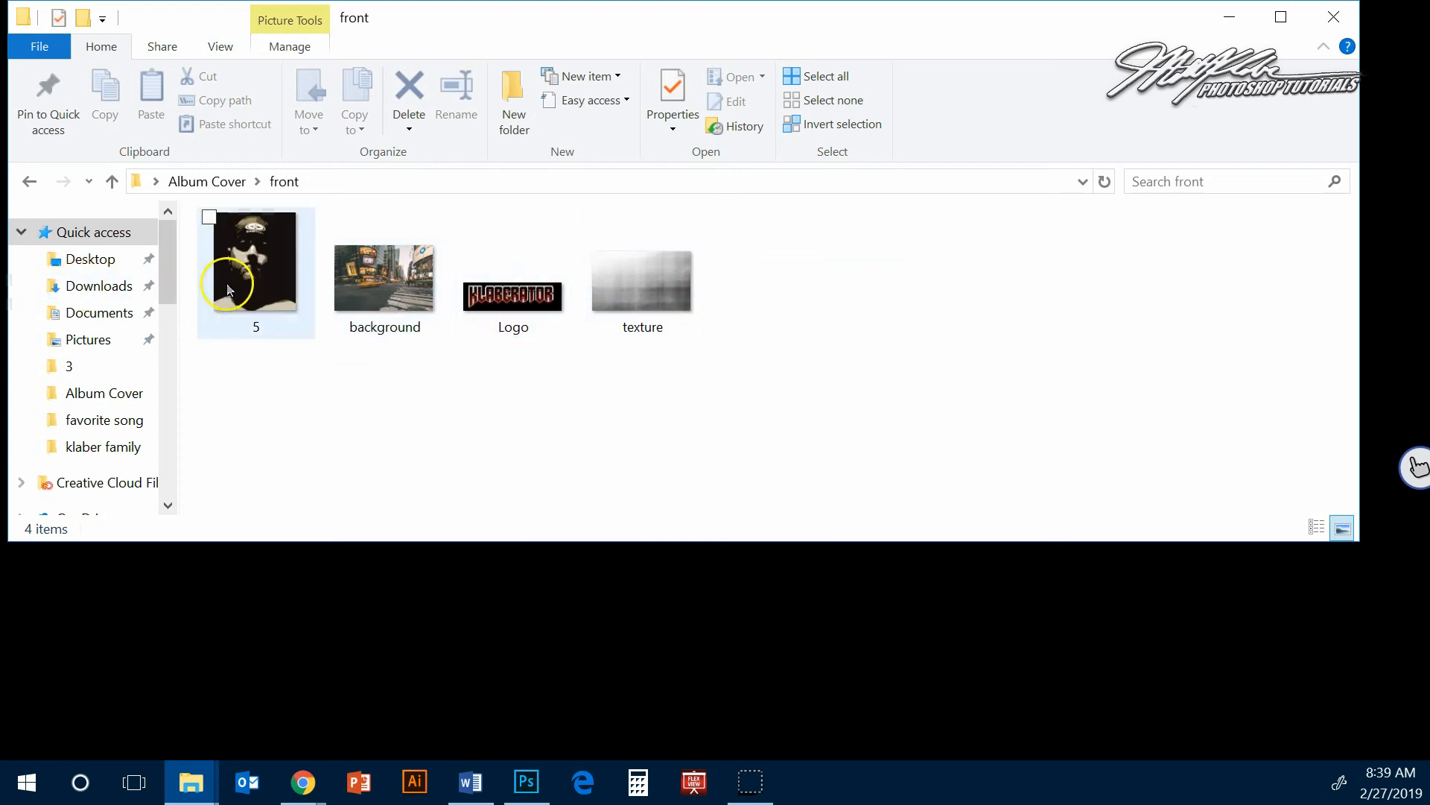
click(257, 283)
click(389, 302)
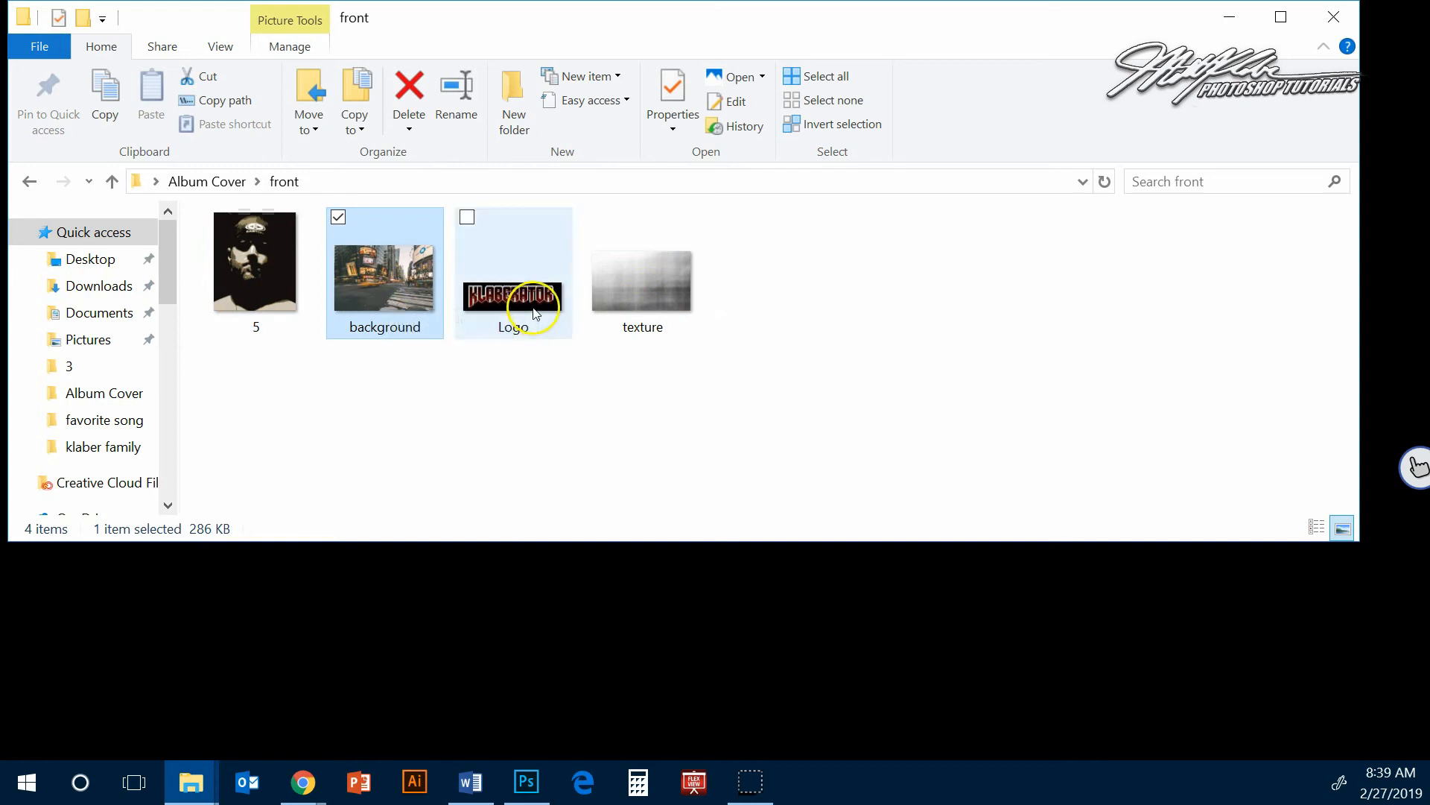
click(523, 302)
click(665, 292)
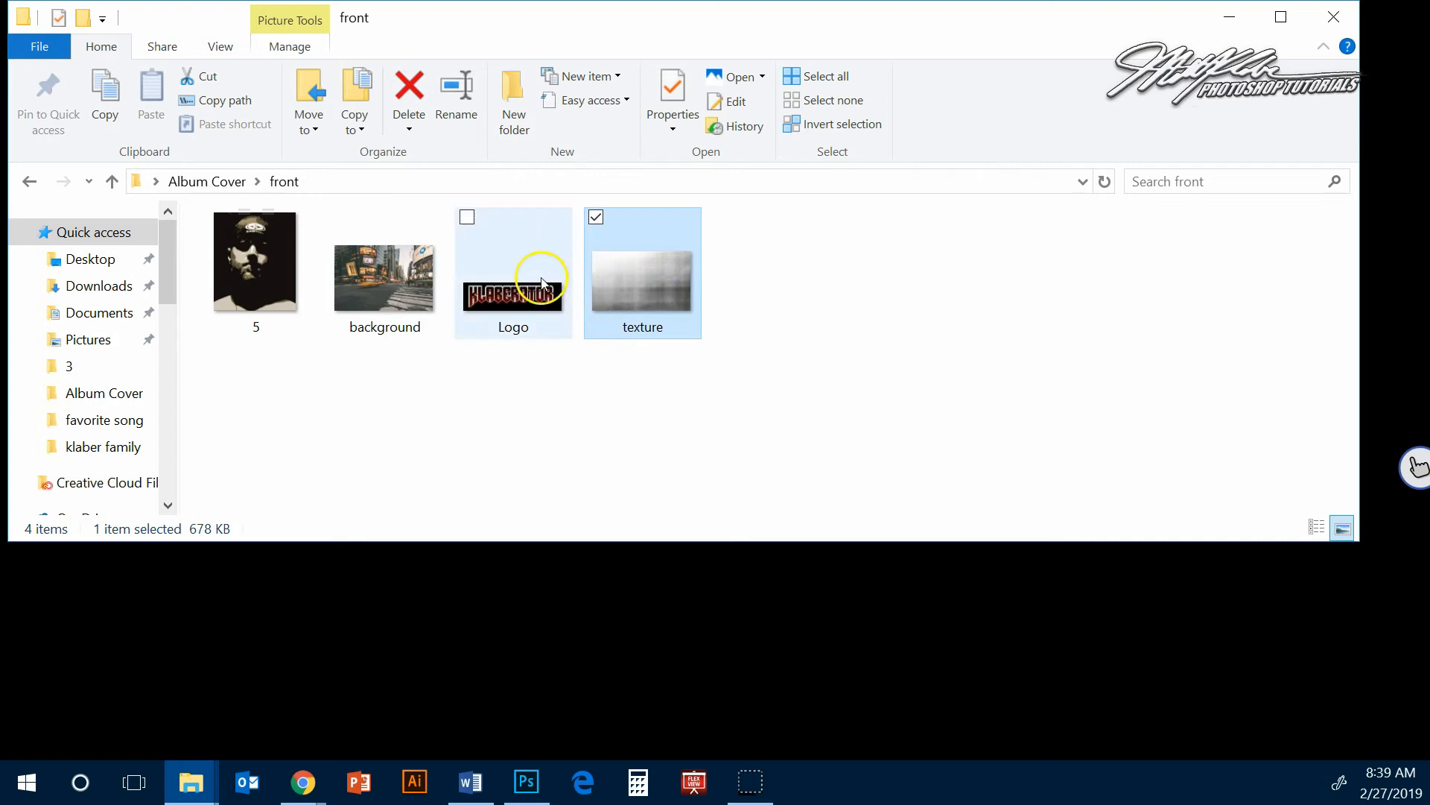
click(484, 293)
- In Photoshop, open the background image from Desktop > Album Cover > front and place it as a layer in CD_Design_Front_Cover.psd
click(526, 782)
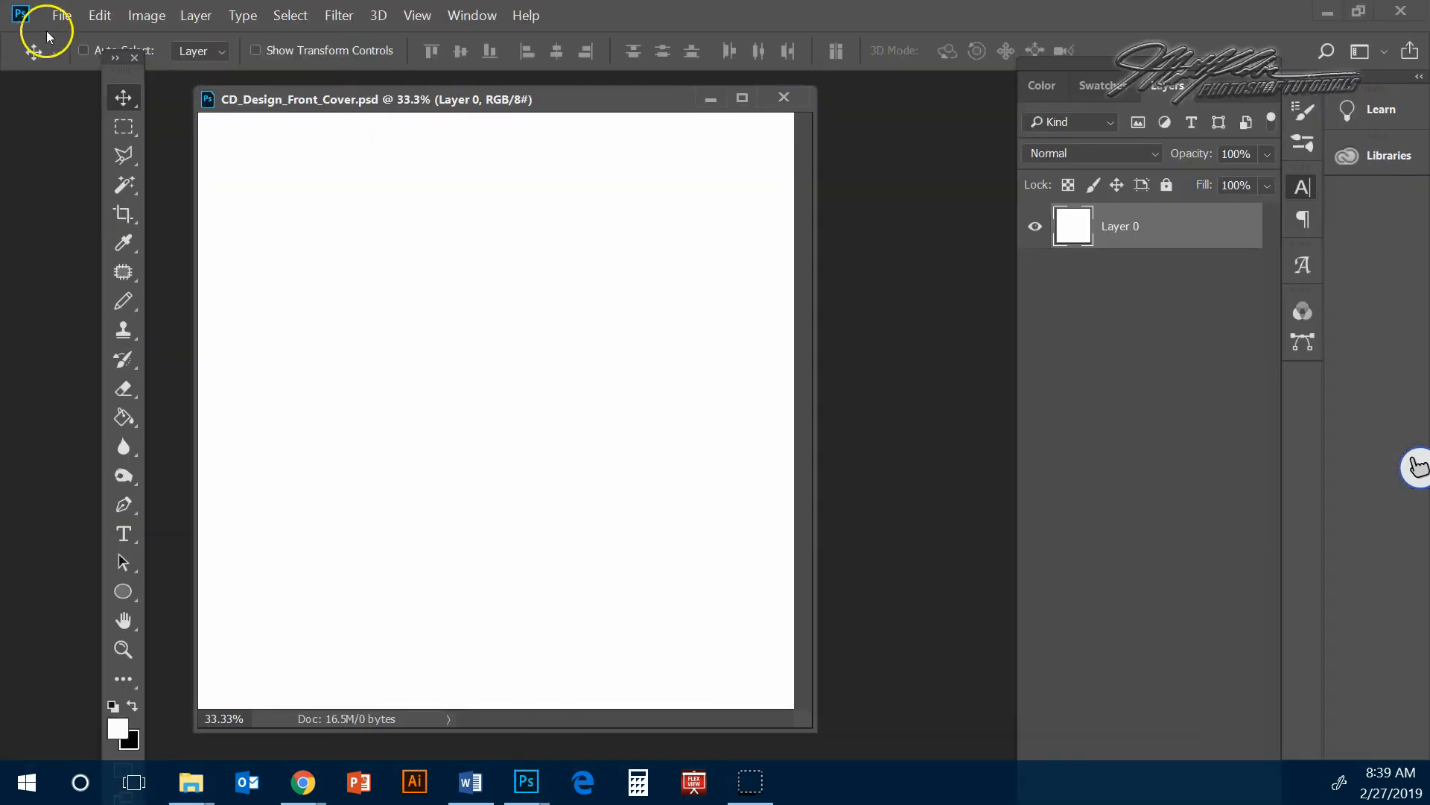
click(55, 15)
click(79, 55)
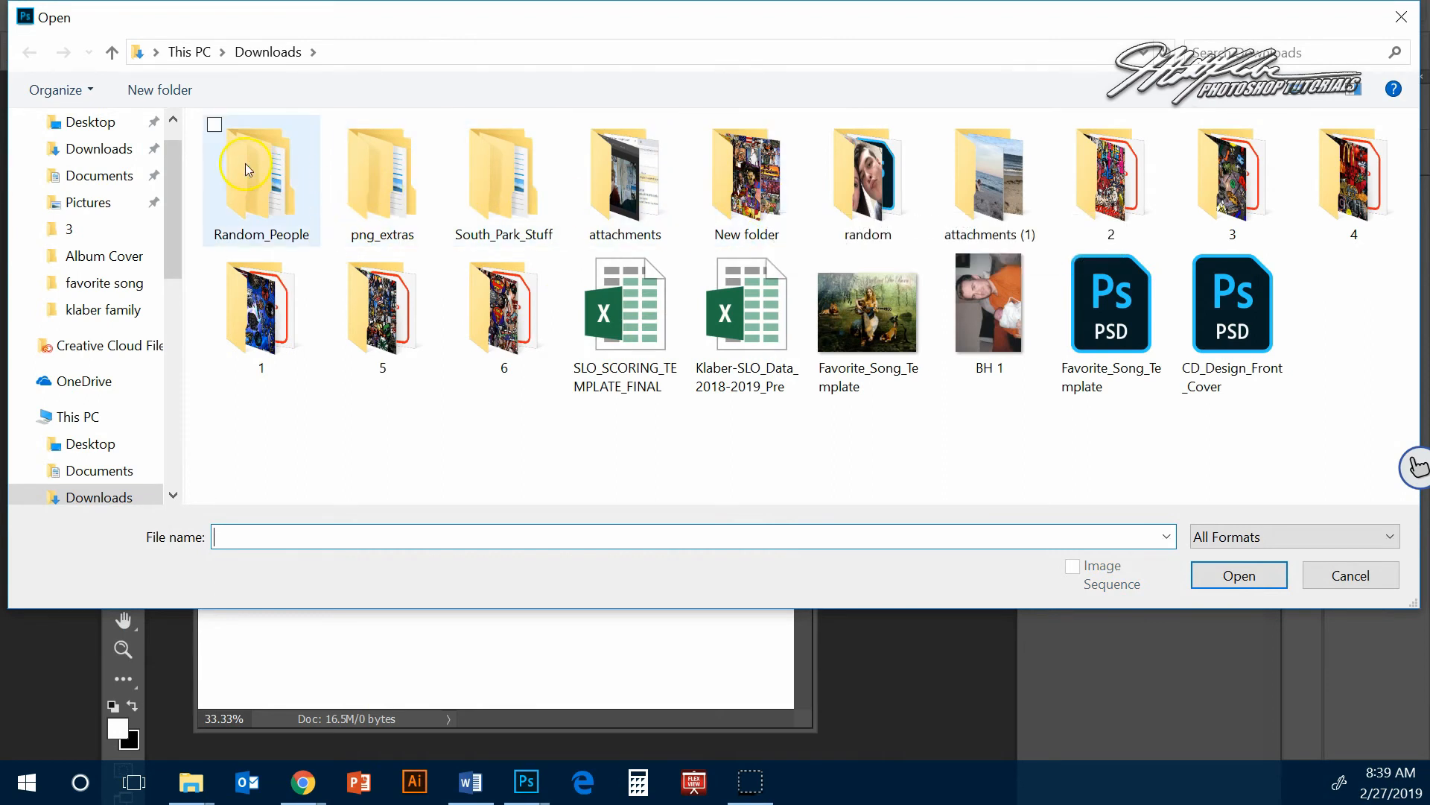
click(91, 123)
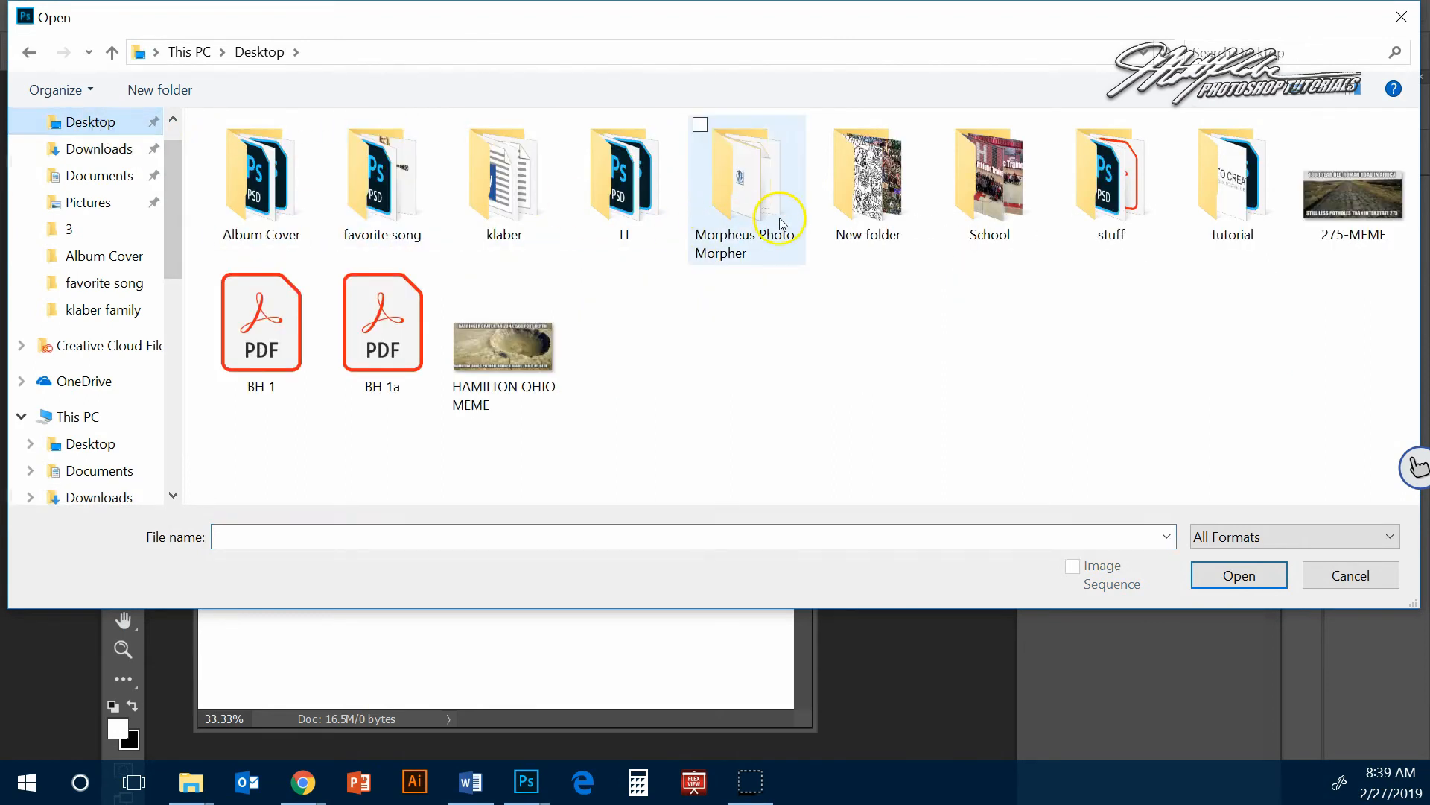
double_click(309, 182)
double_click(291, 183)
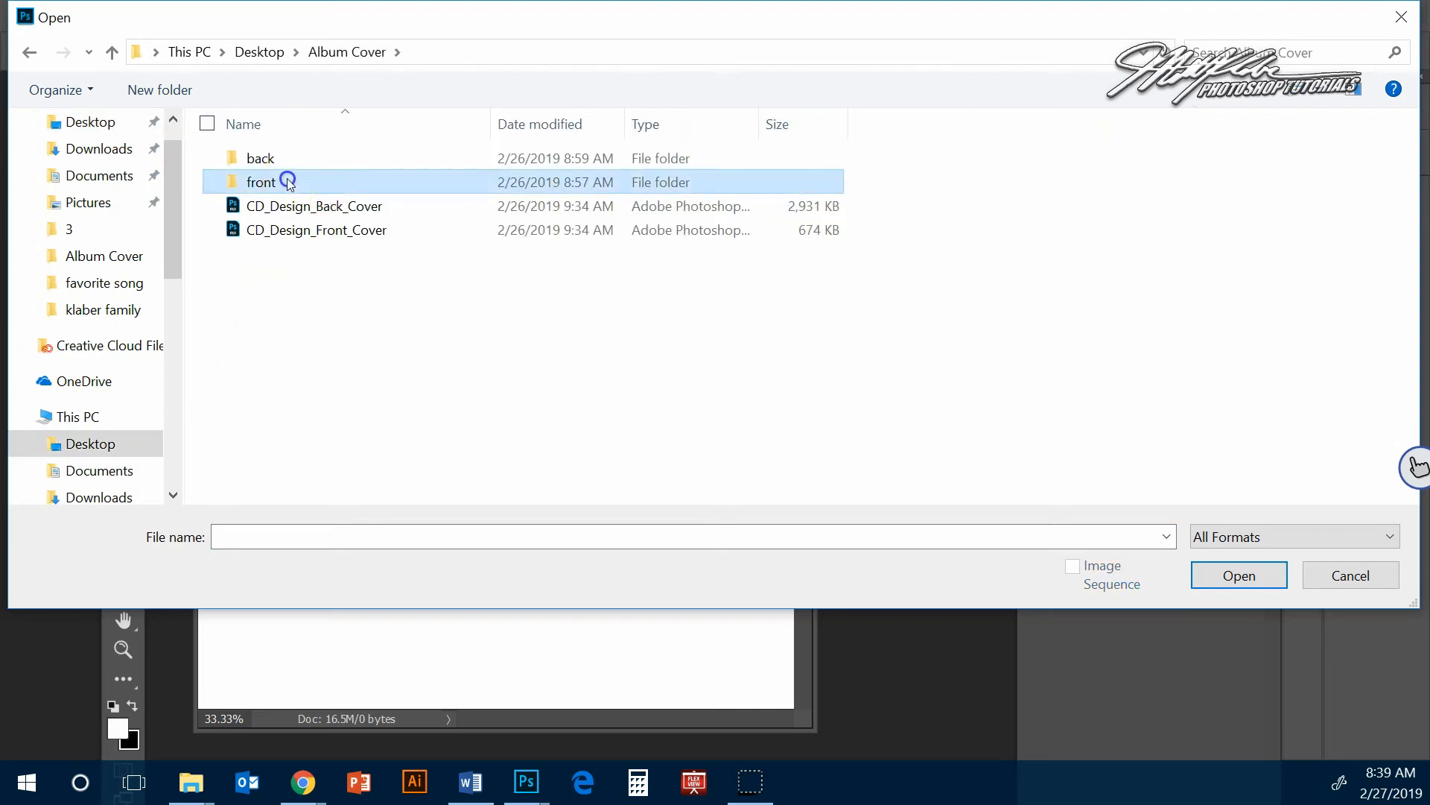
click(395, 186)
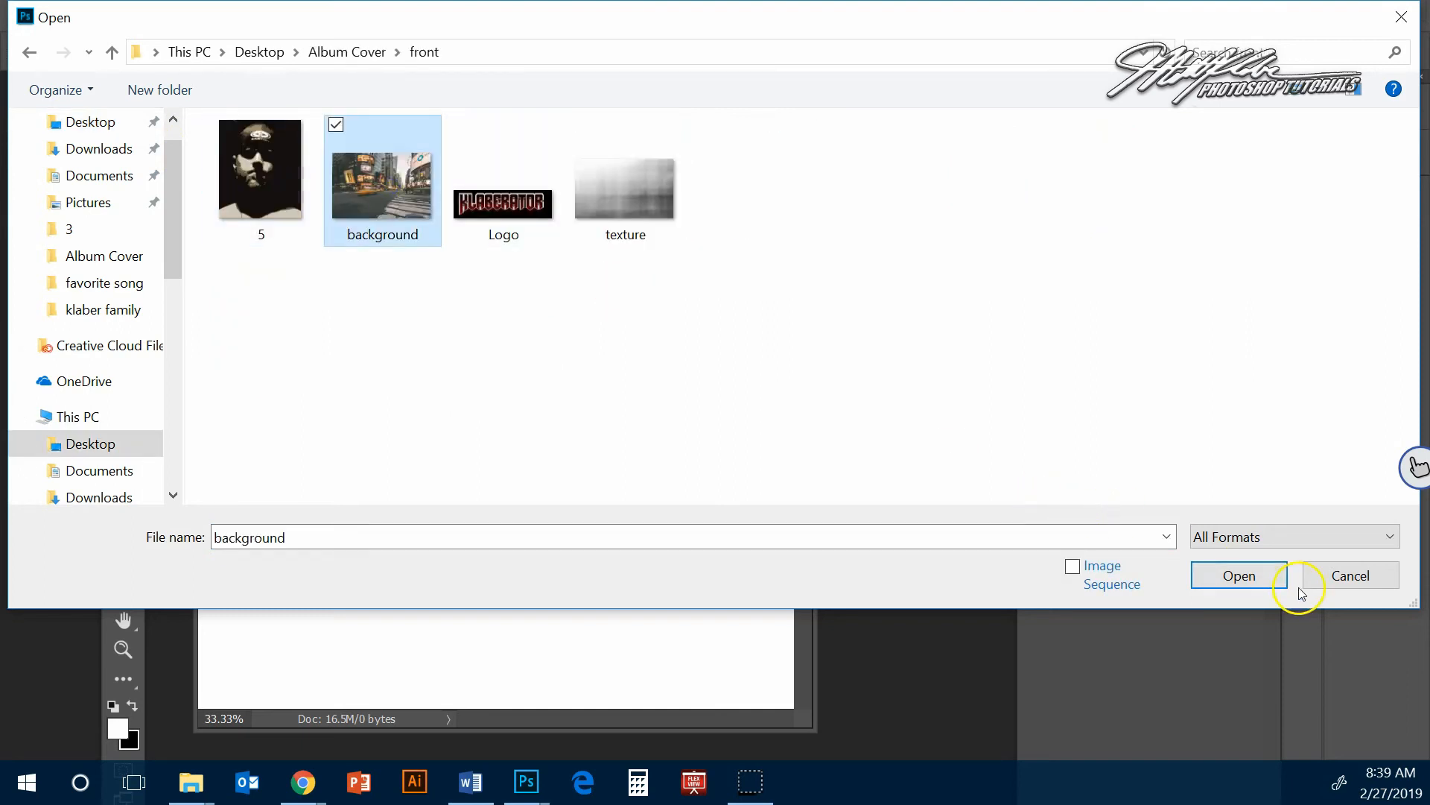
click(1266, 575)
drag(601, 146, 702, 320)
drag(680, 383, 462, 318)
- Move the street photo layer to the cover's upper-left corner and scale it proportionally to about 243%
click(417, 15)
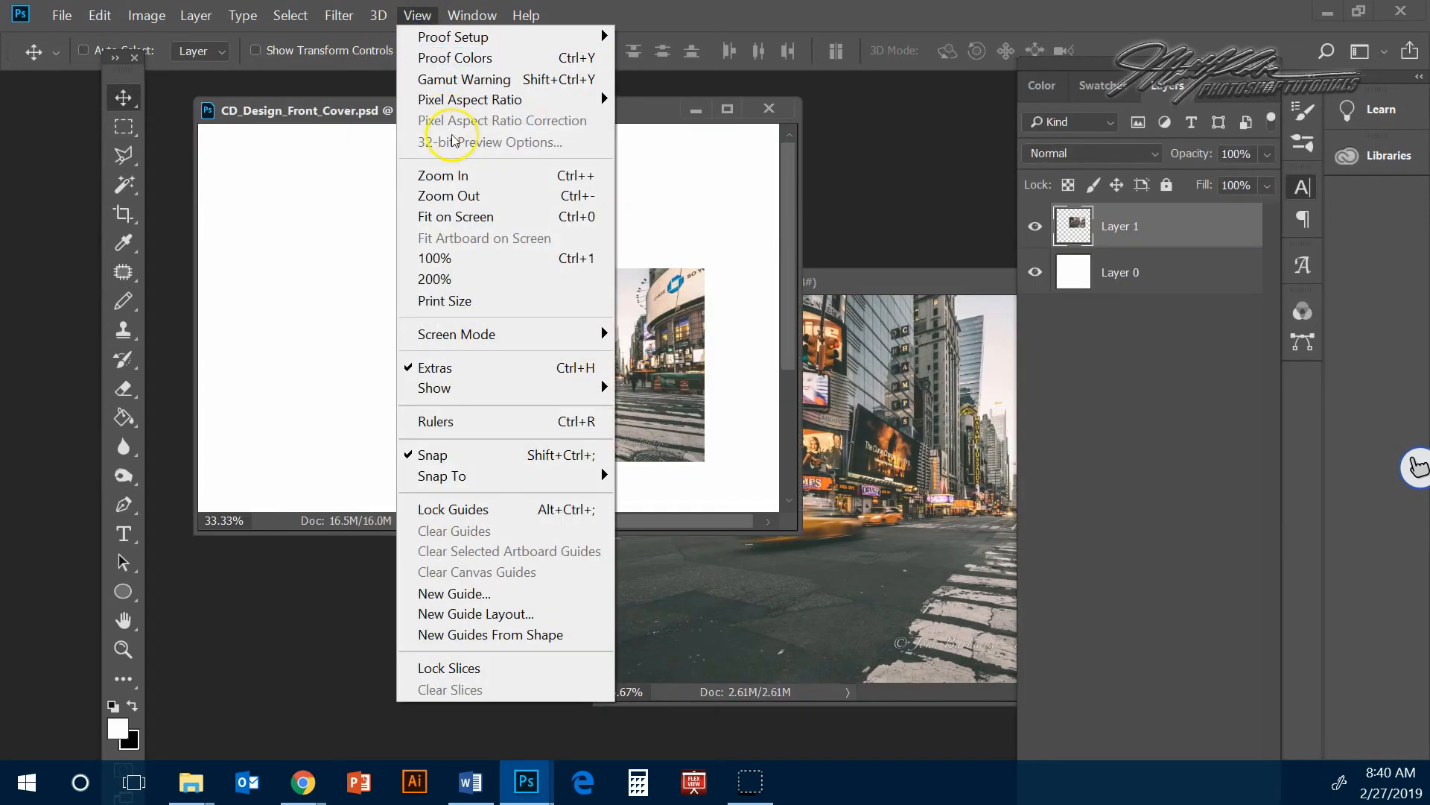
click(454, 191)
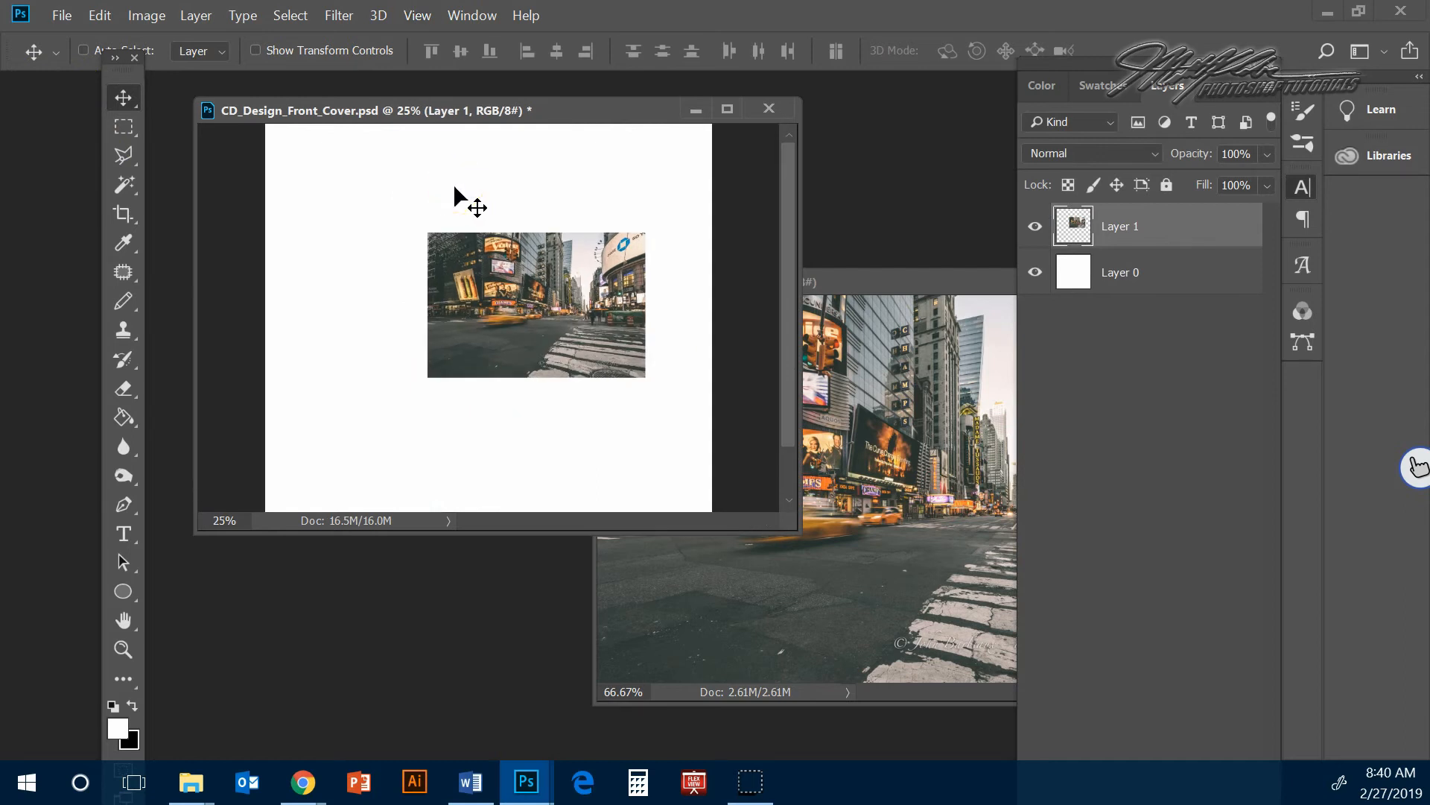
key(ctrl+t)
click(432, 277)
drag(456, 283, 293, 165)
drag(479, 256, 681, 547)
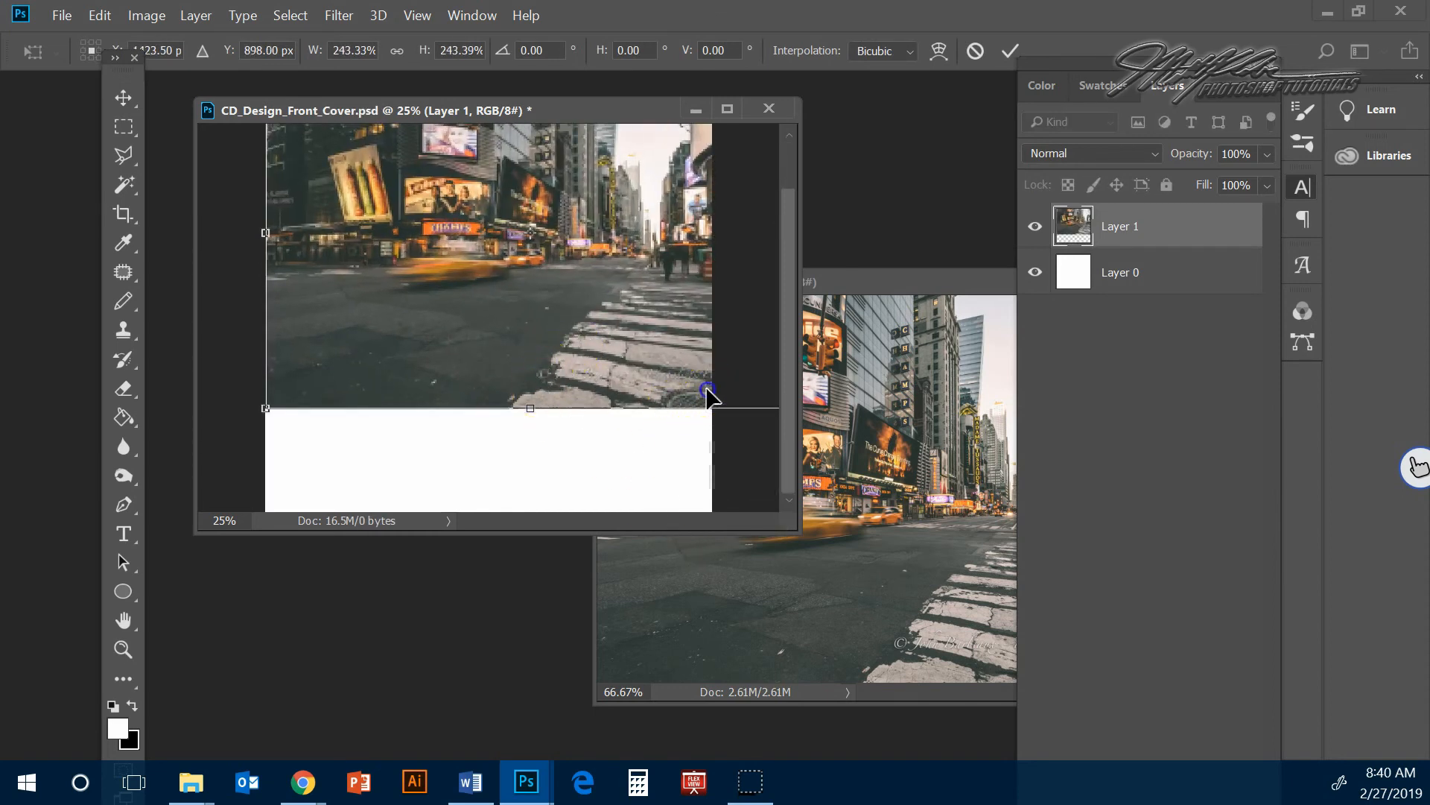
- Stretch the street photo layer vertically to about 308% so it fills the cover, and close background.jpg
drag(708, 395, 680, 498)
click(412, 16)
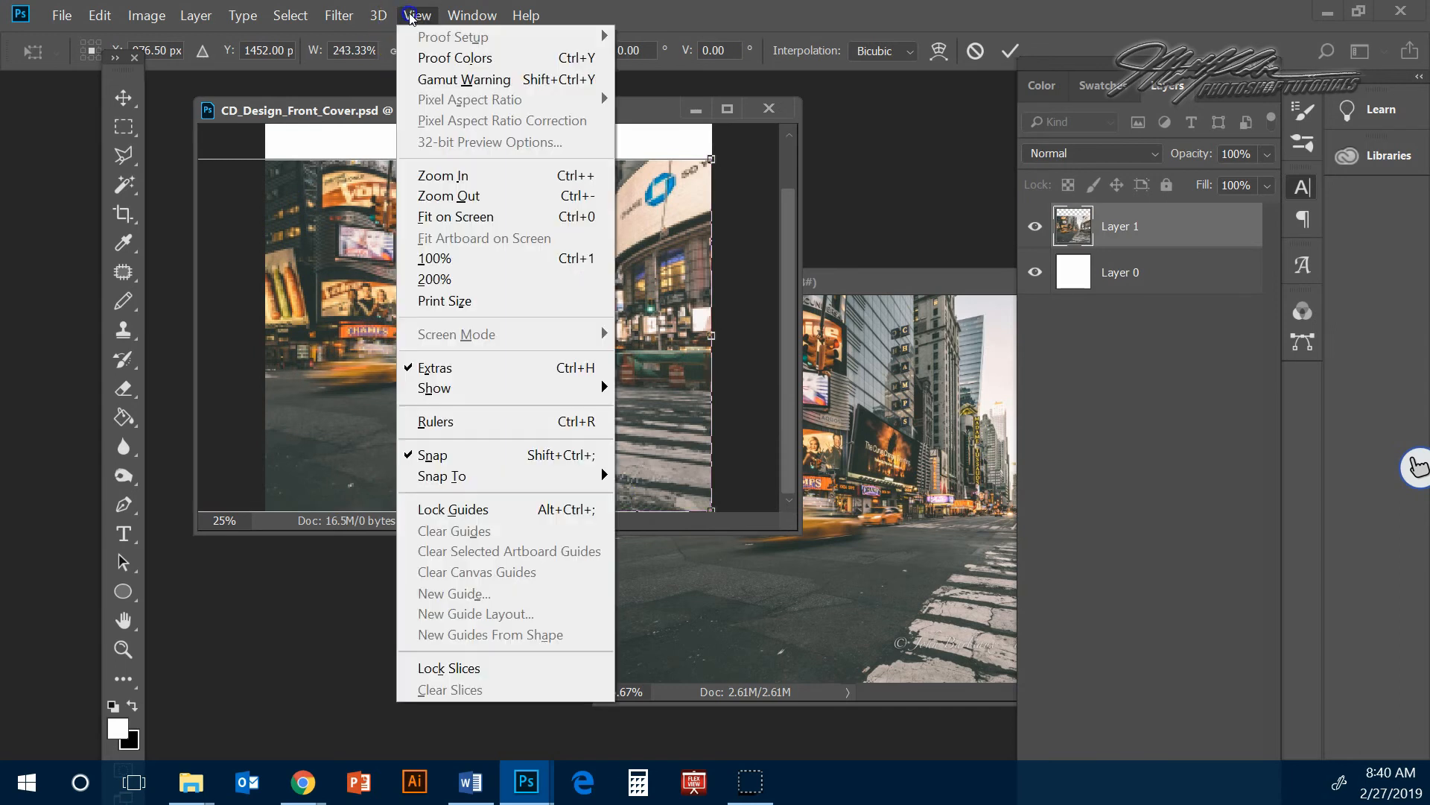
click(450, 195)
drag(457, 242, 469, 169)
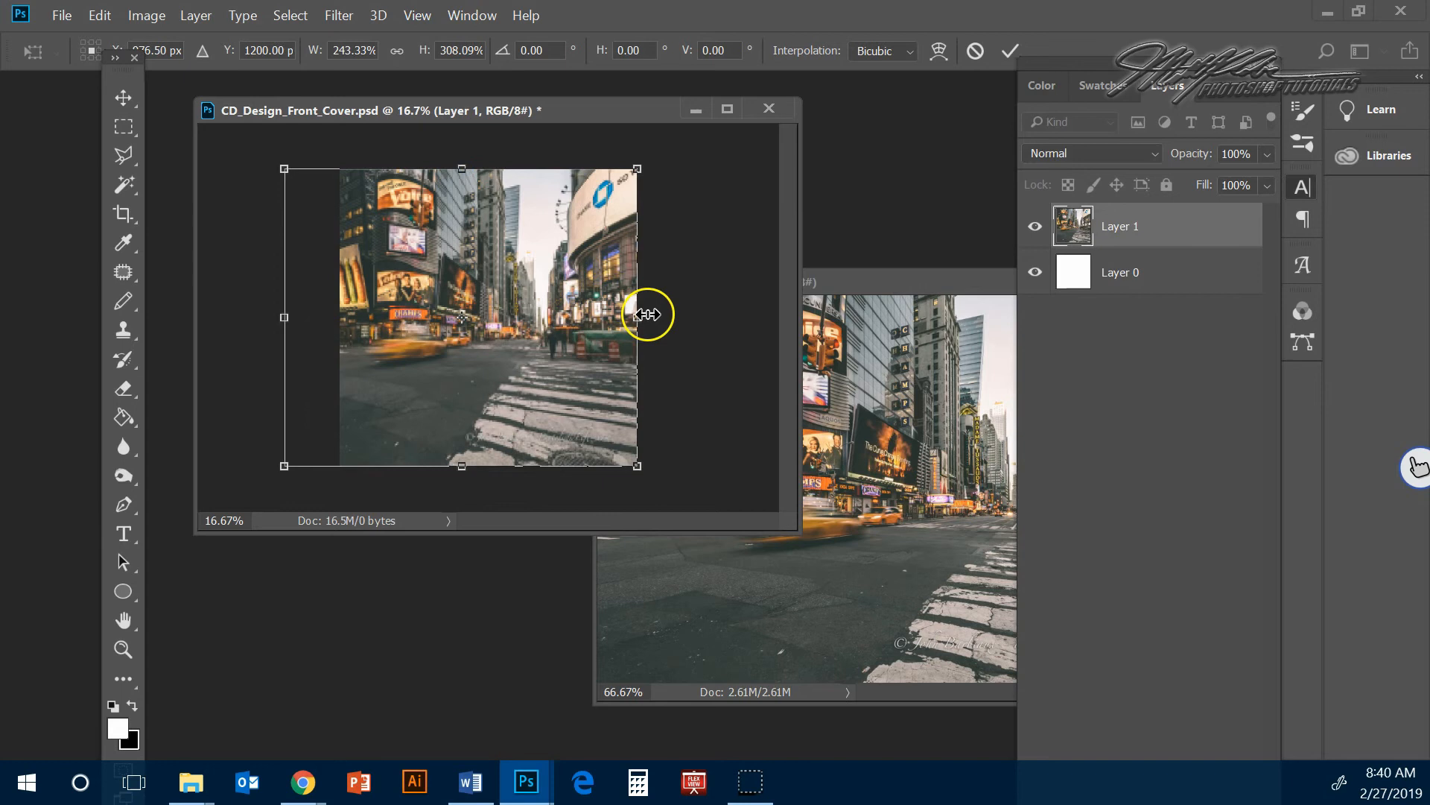
key(Return)
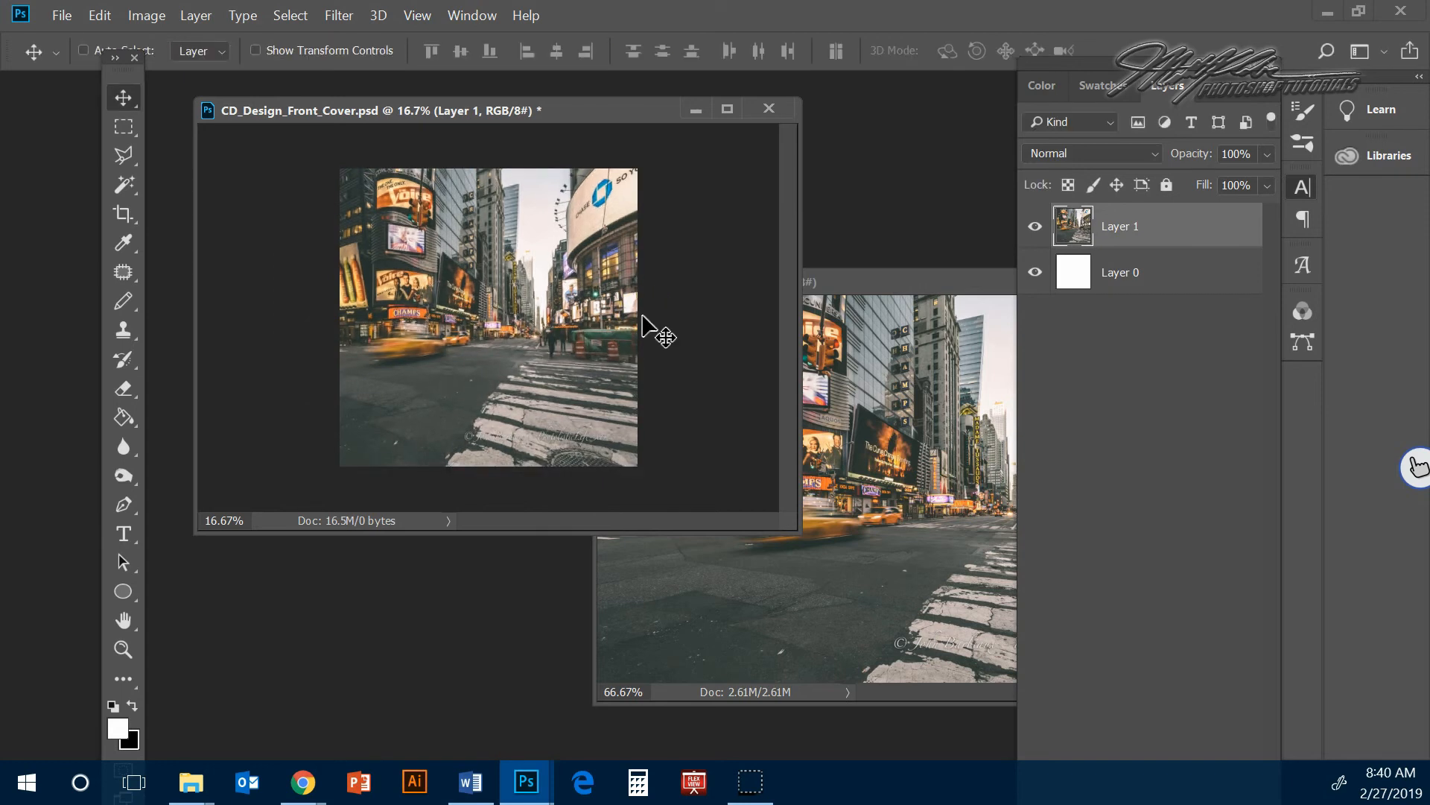
drag(955, 285, 678, 285)
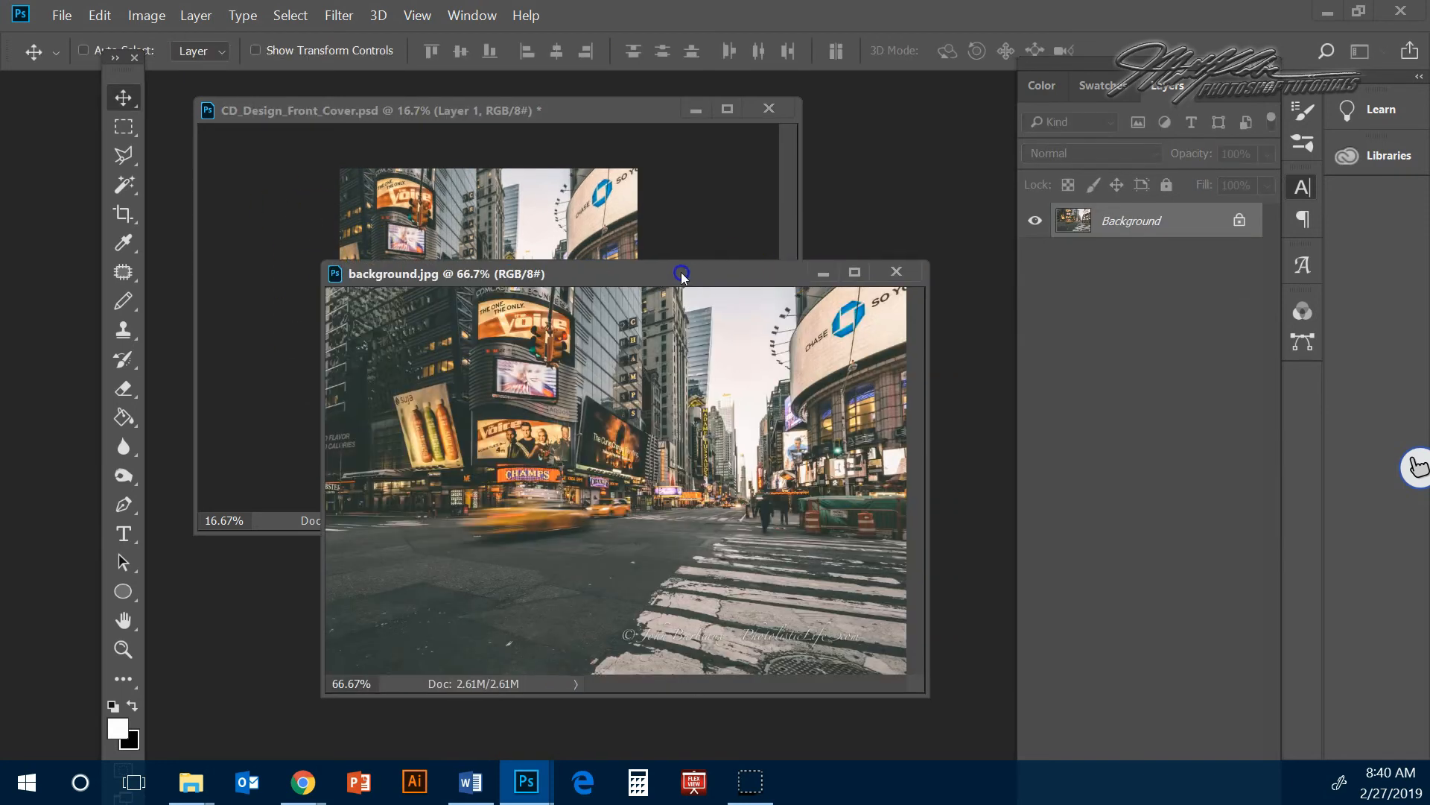
click(896, 281)
- Open the 5 image from the front folder and place it as a layer in CD_Design_Front_Cover.psd
click(77, 19)
click(90, 55)
click(295, 175)
click(1233, 575)
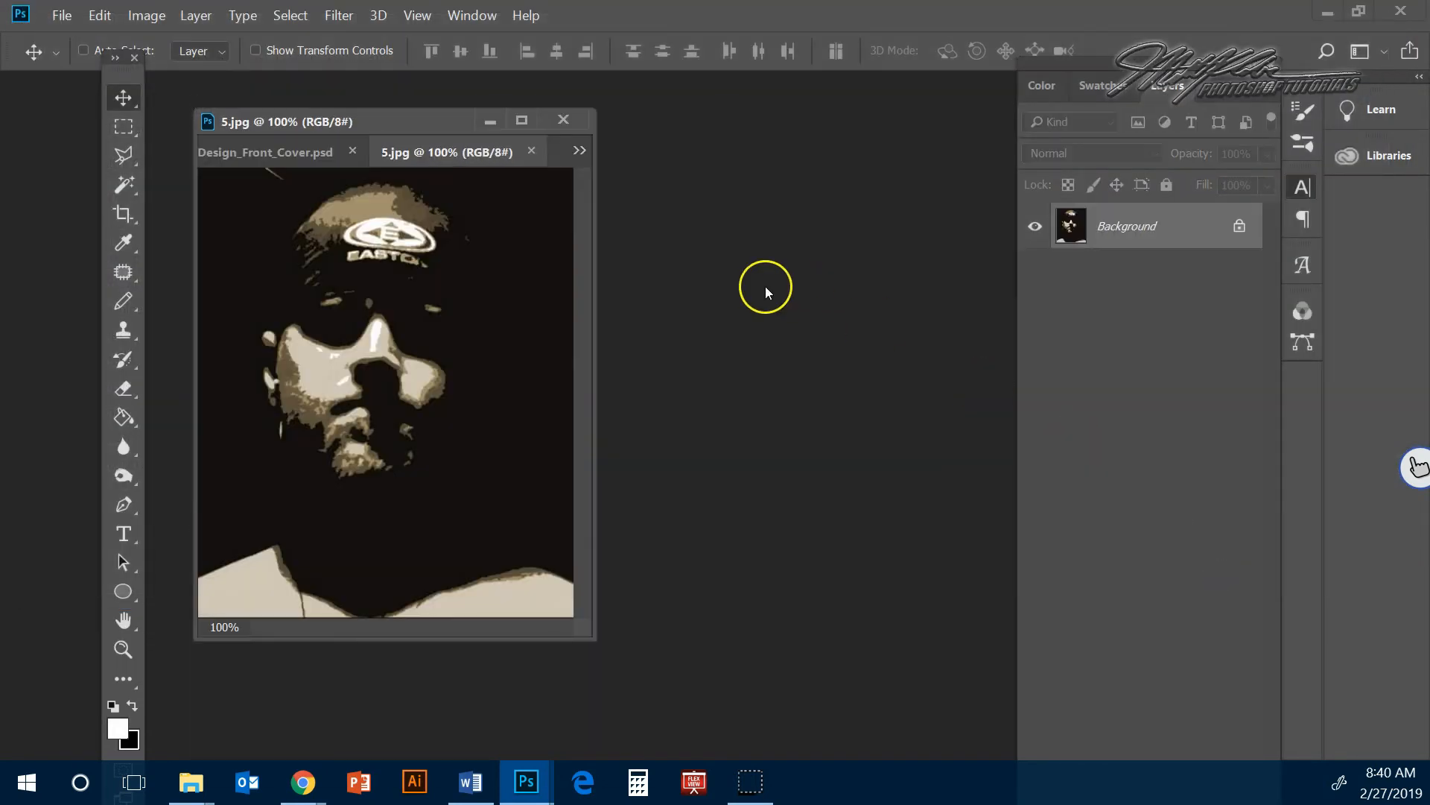
drag(462, 153, 826, 255)
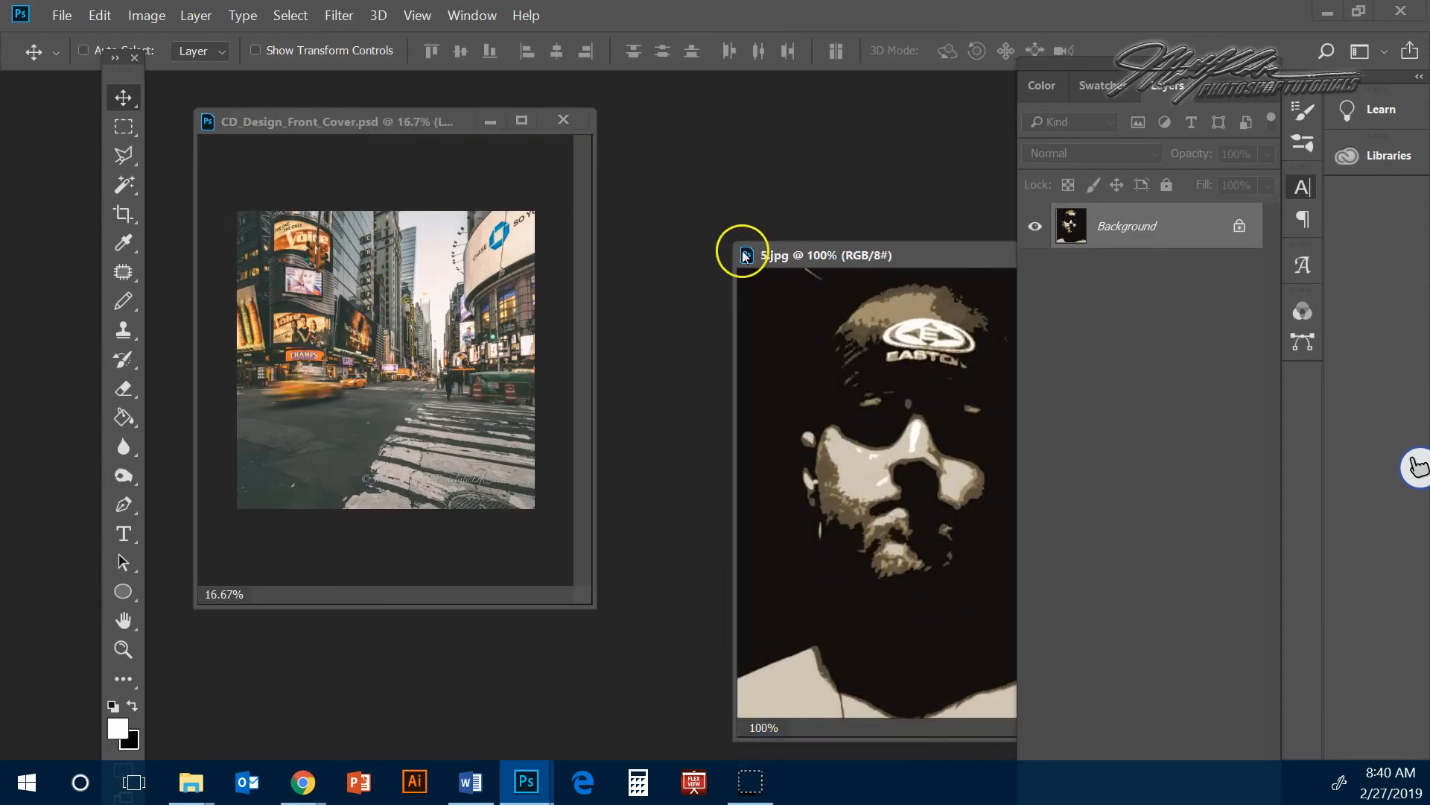
drag(808, 399, 318, 406)
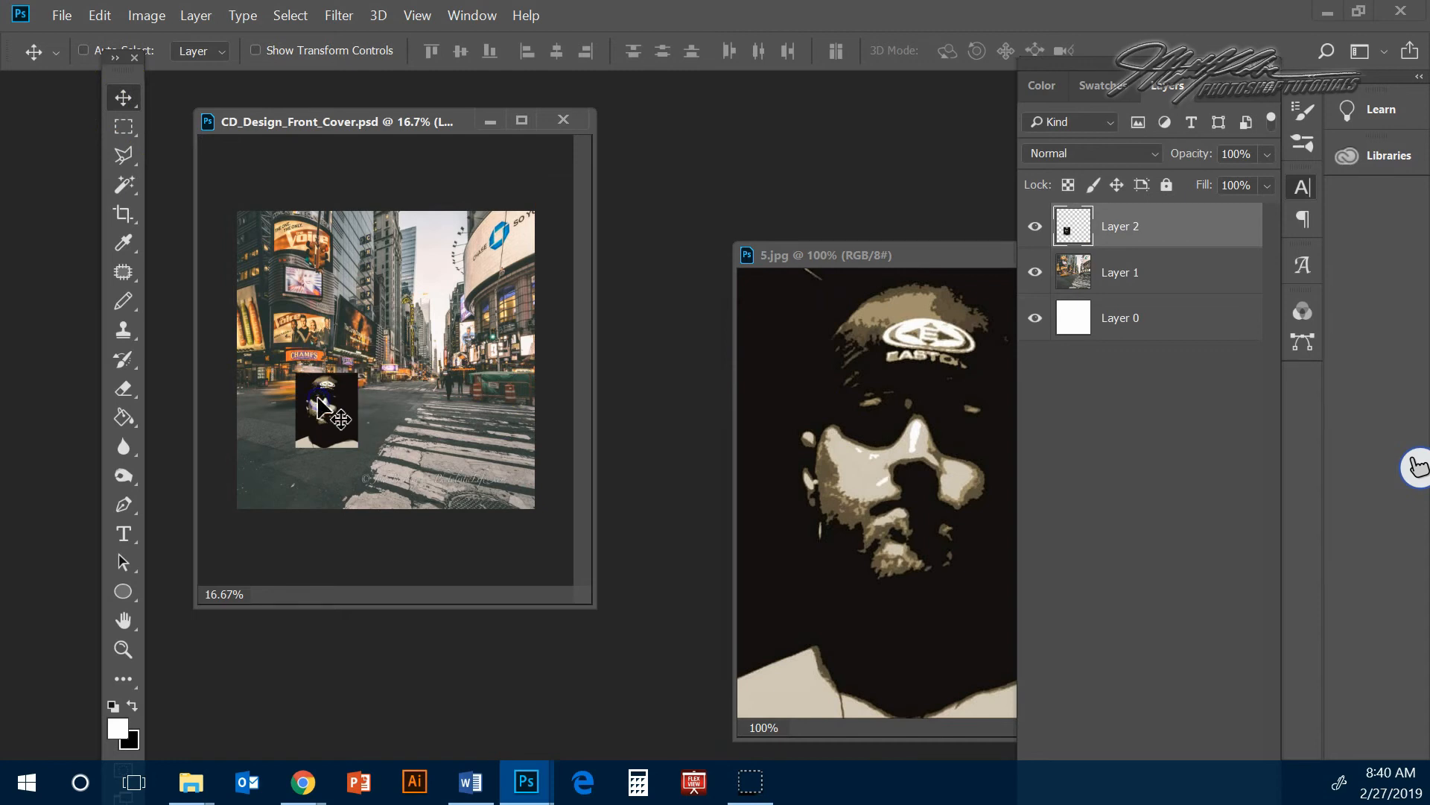
- Scale the portrait layer proportionally to 250% and move it to the cover's lower-left corner
key(ctrl+t)
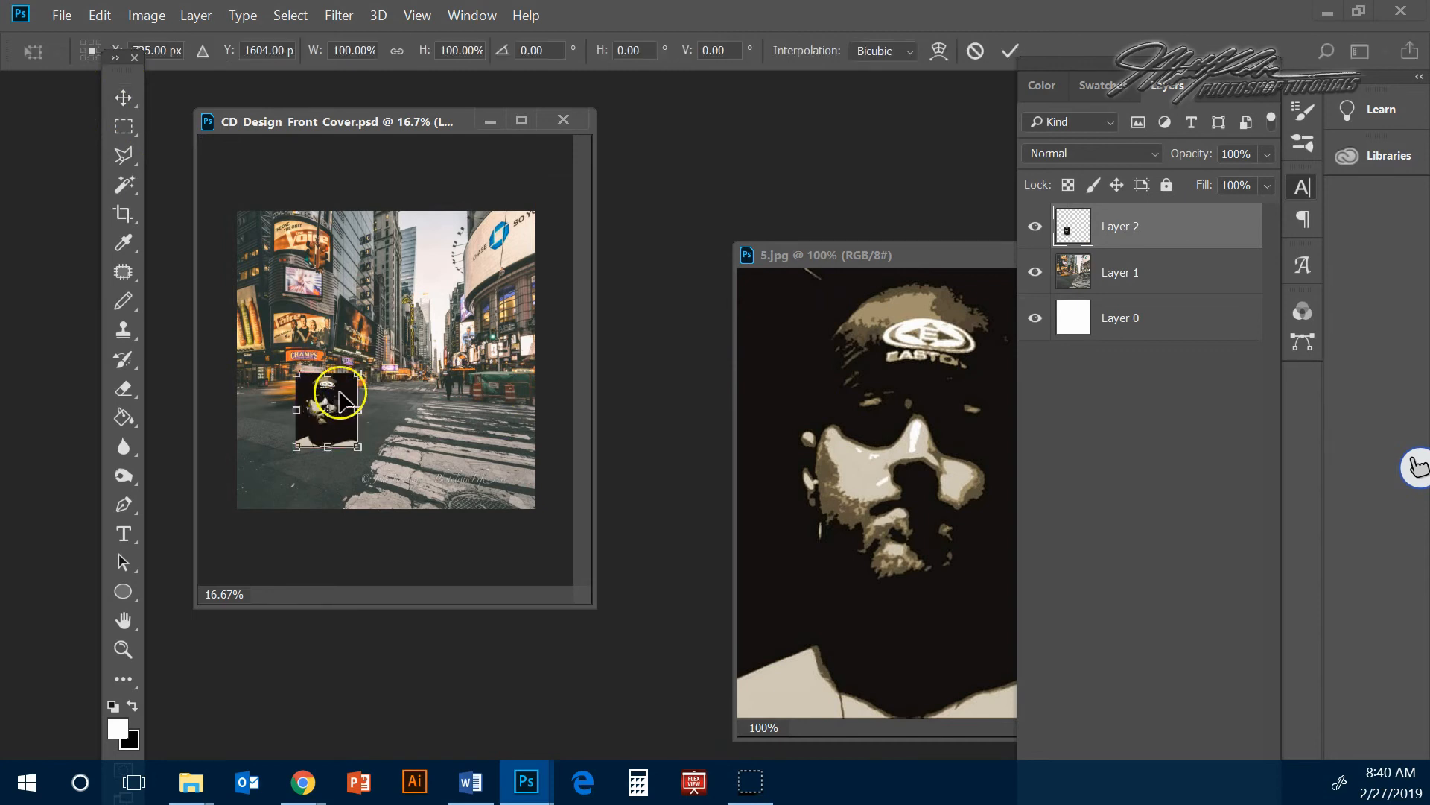
drag(358, 372, 470, 270)
drag(423, 386, 355, 438)
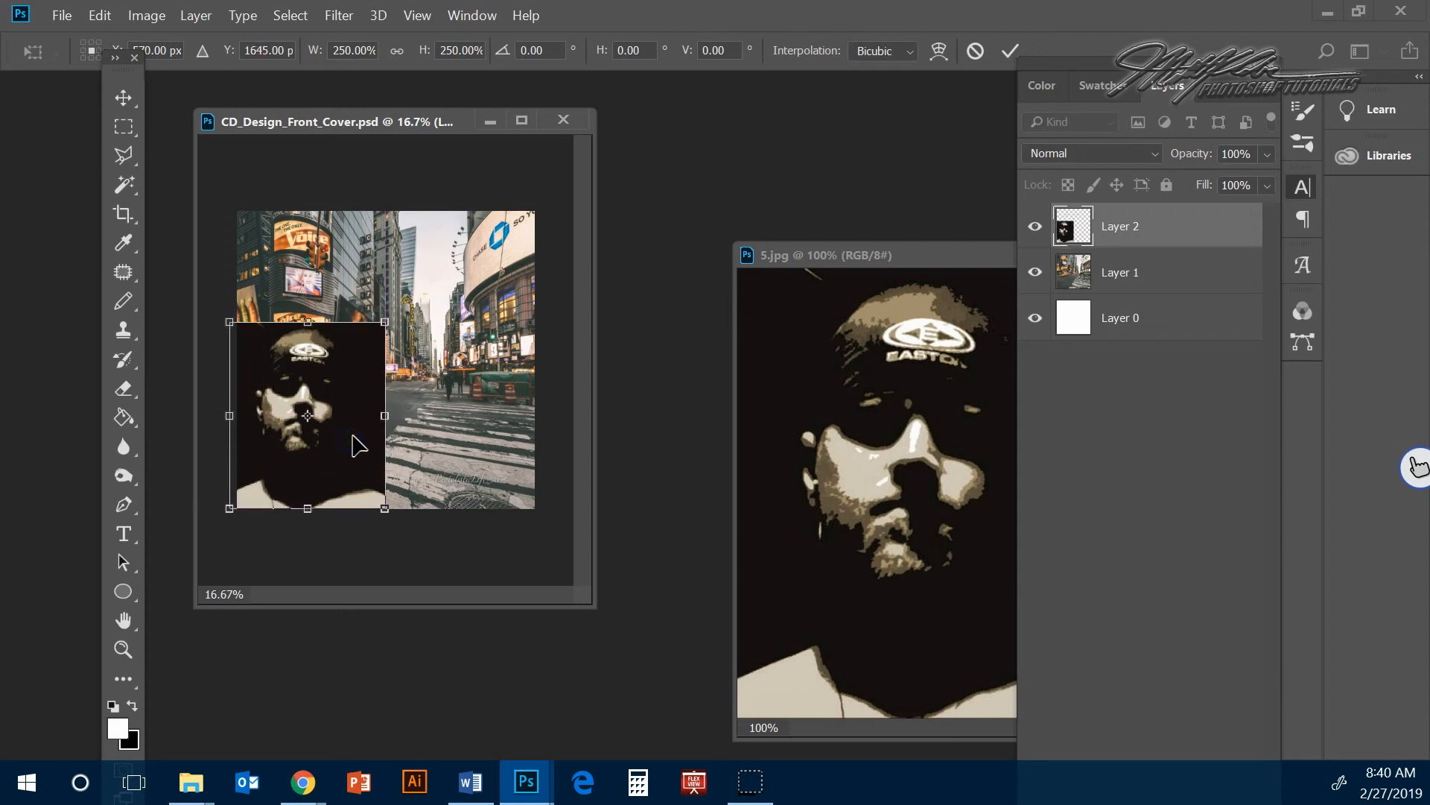
key(Return)
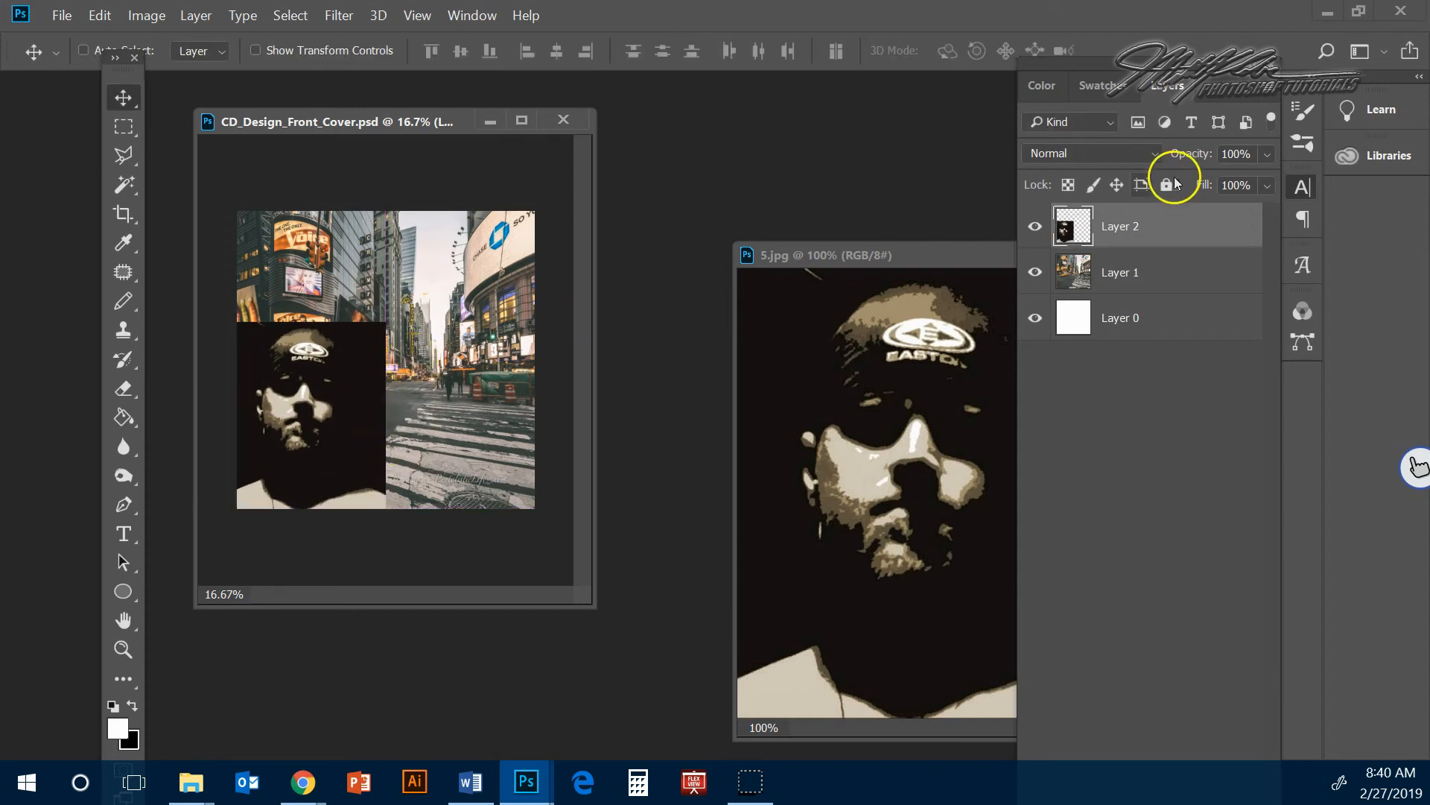
- Try successive blend modes on the portrait layer and set it to Lighten
click(1150, 155)
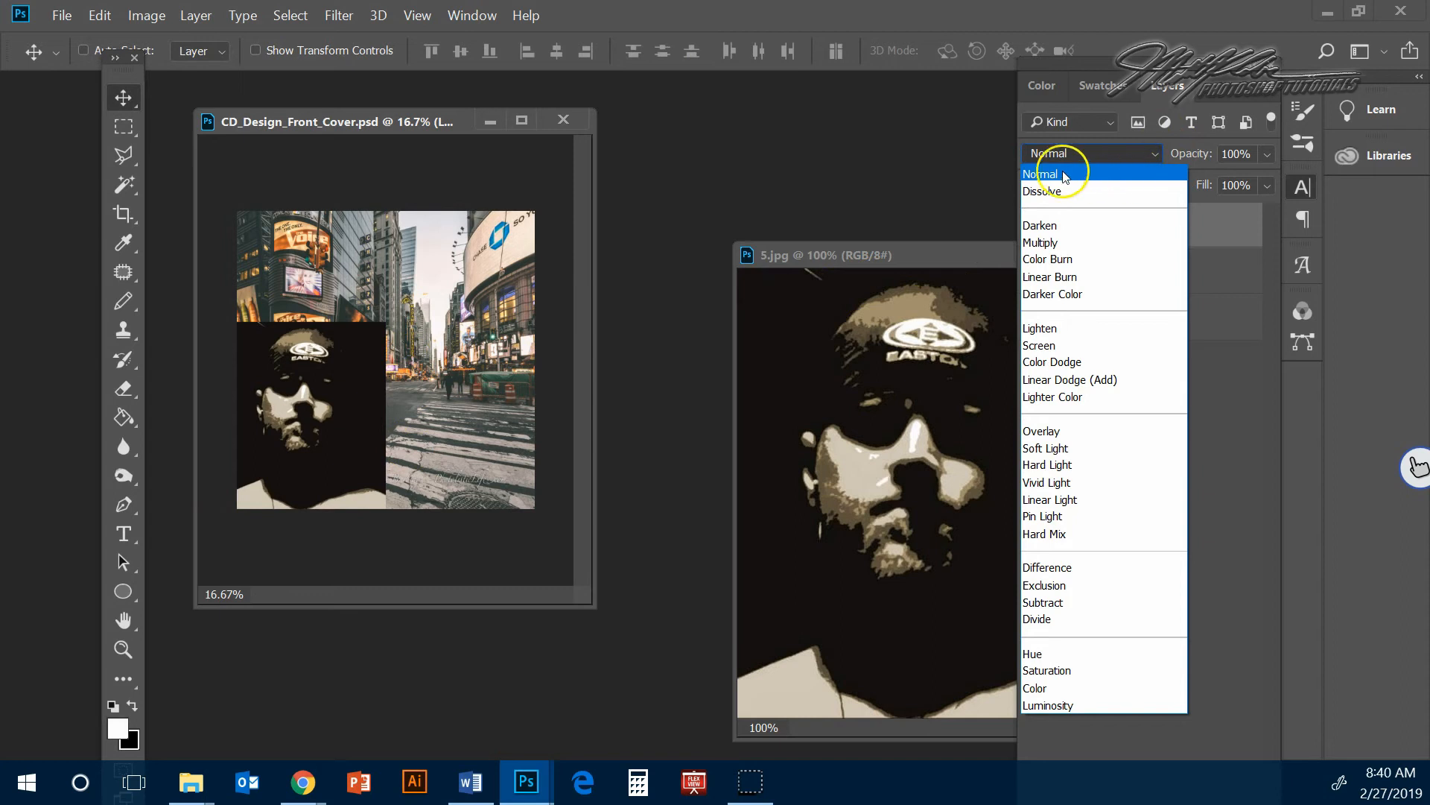
click(1076, 192)
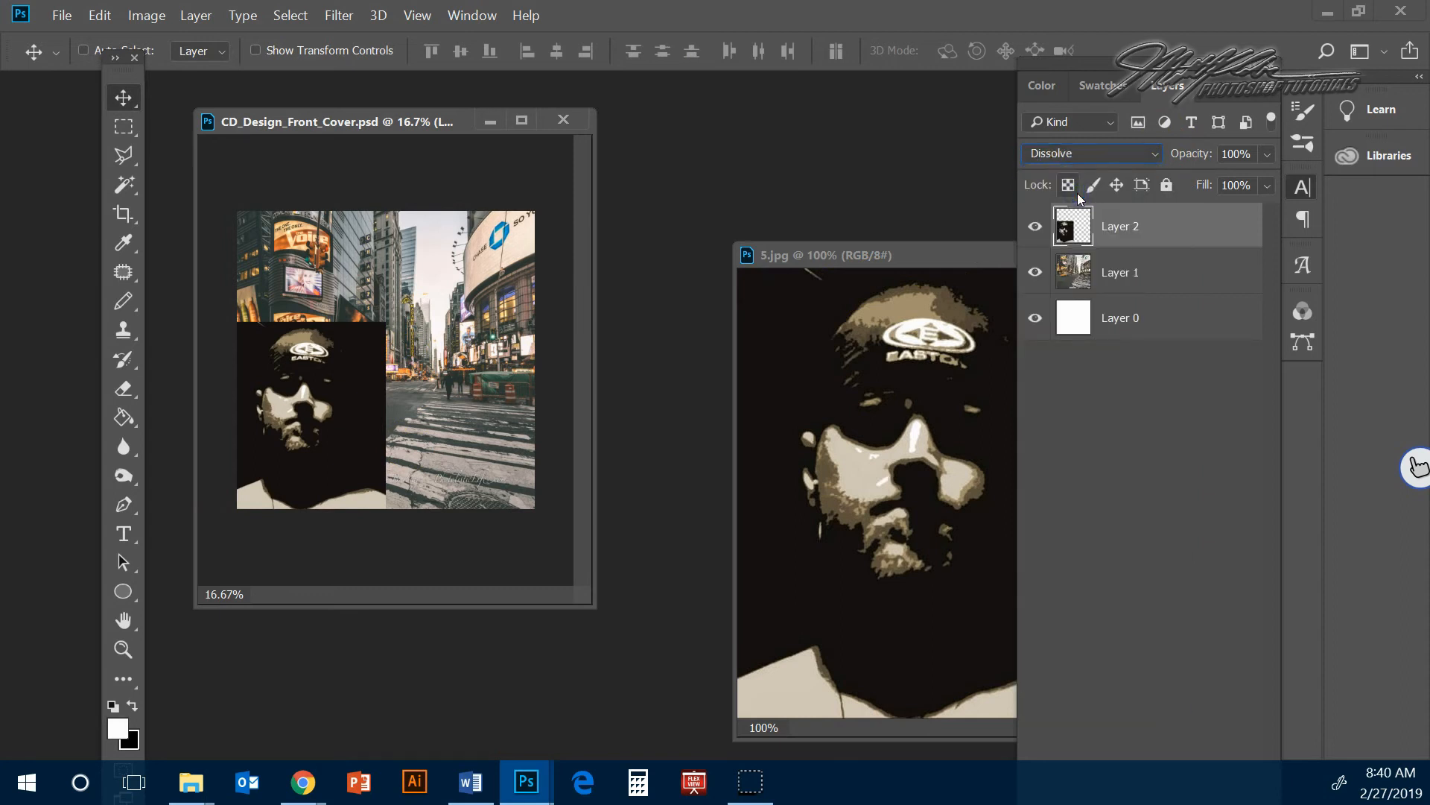
key(Down)
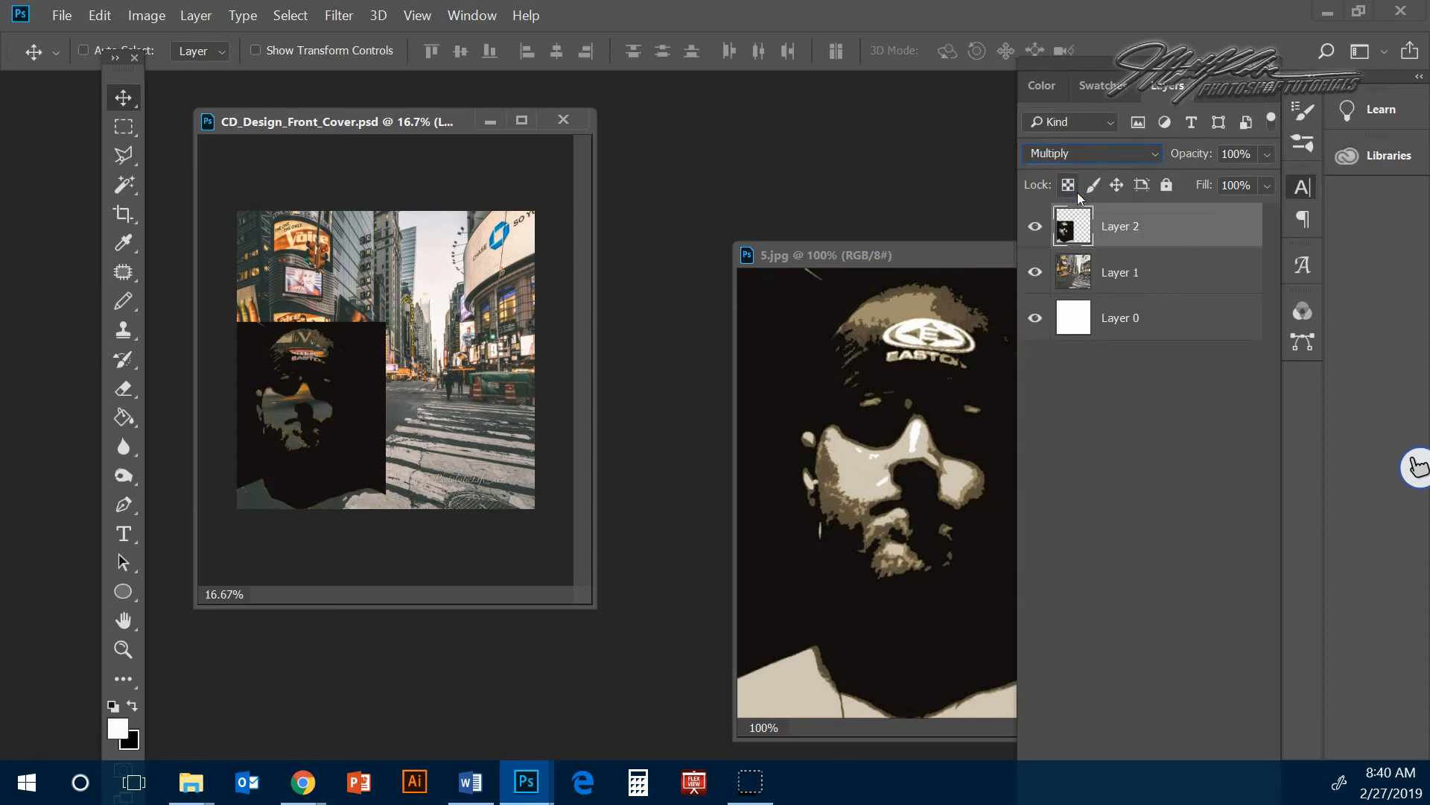
key(Down)
key(Down)
key(Down)
key(Down)
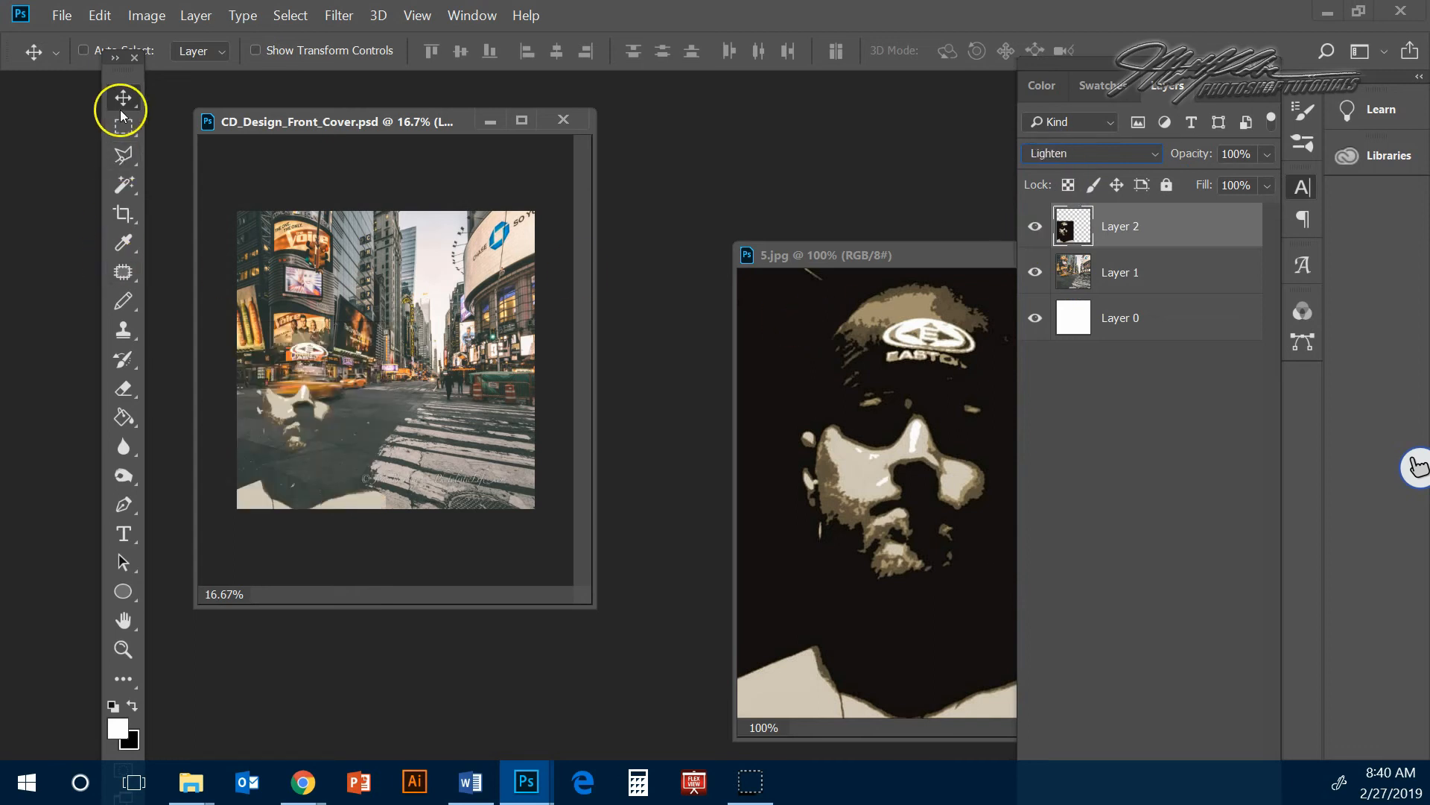
- Scale the portrait layer down slightly from its upper-right corner, keeping it in the cover's lower-left corner
mouse_move(282, 478)
mouse_down()
mouse_move(354, 473)
mouse_move(281, 471)
mouse_up()
key(ctrl+t)
drag(385, 318, 348, 359)
key(Return)
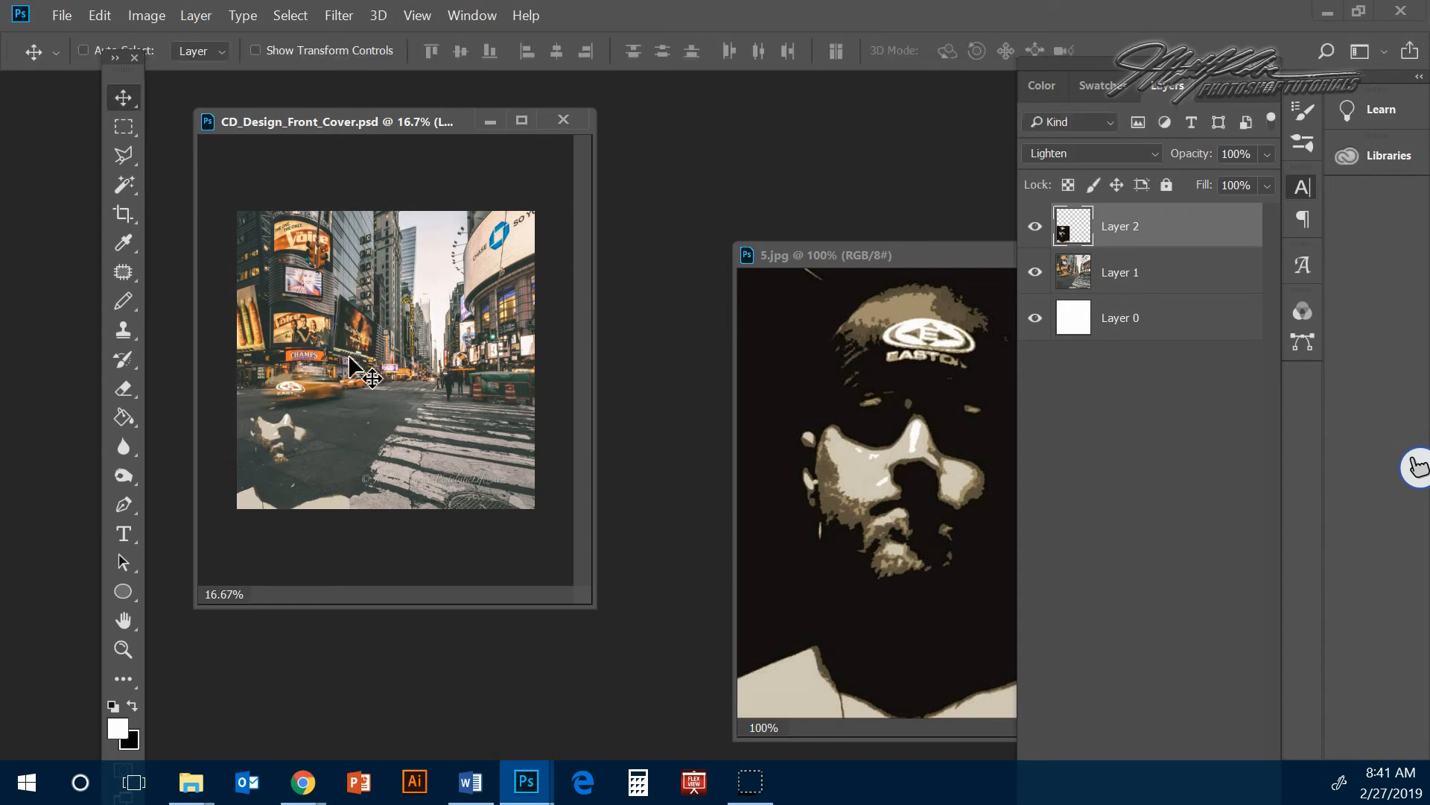
- Open the texture image from the front folder and place it as a layer at the cover's upper-left corner
click(69, 27)
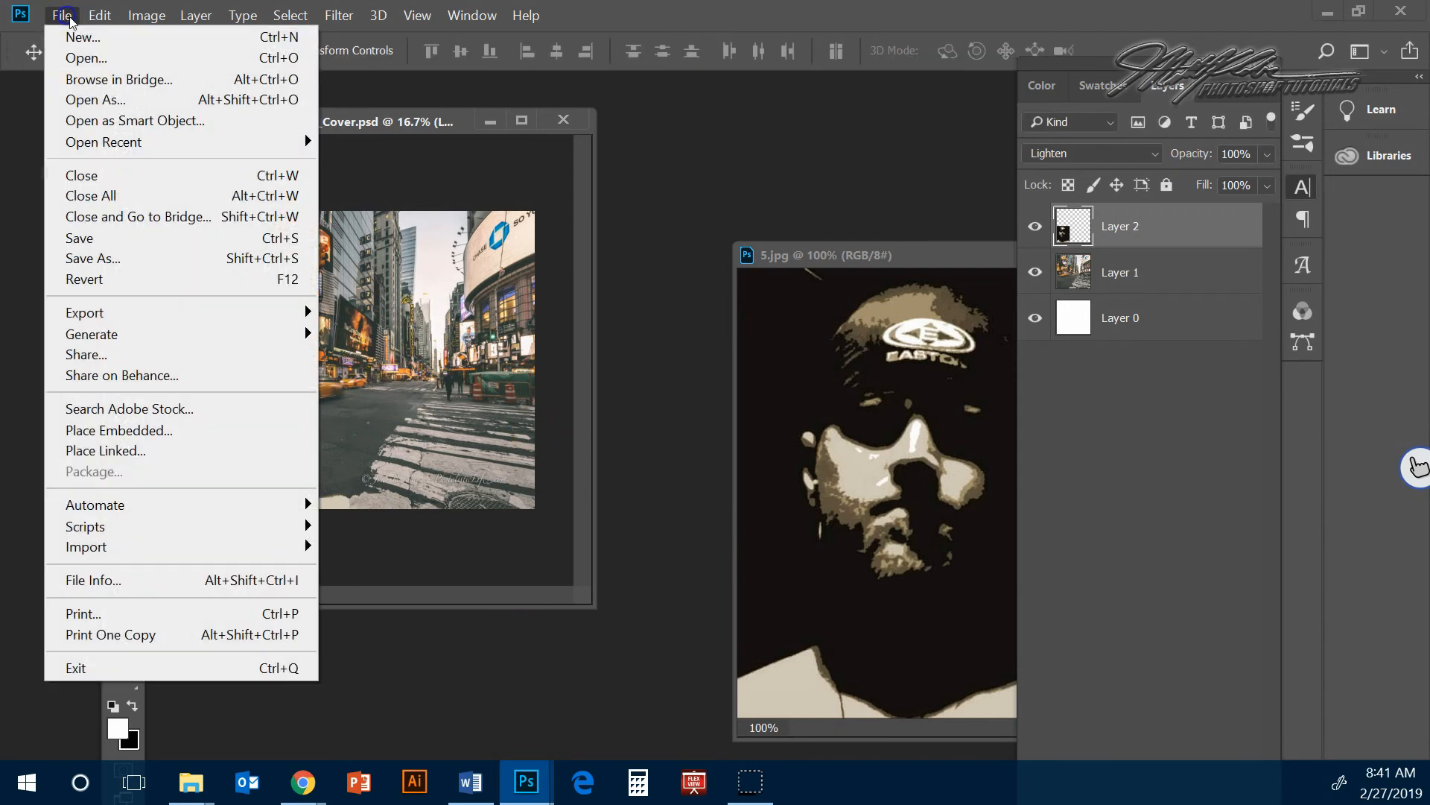
click(70, 54)
click(634, 207)
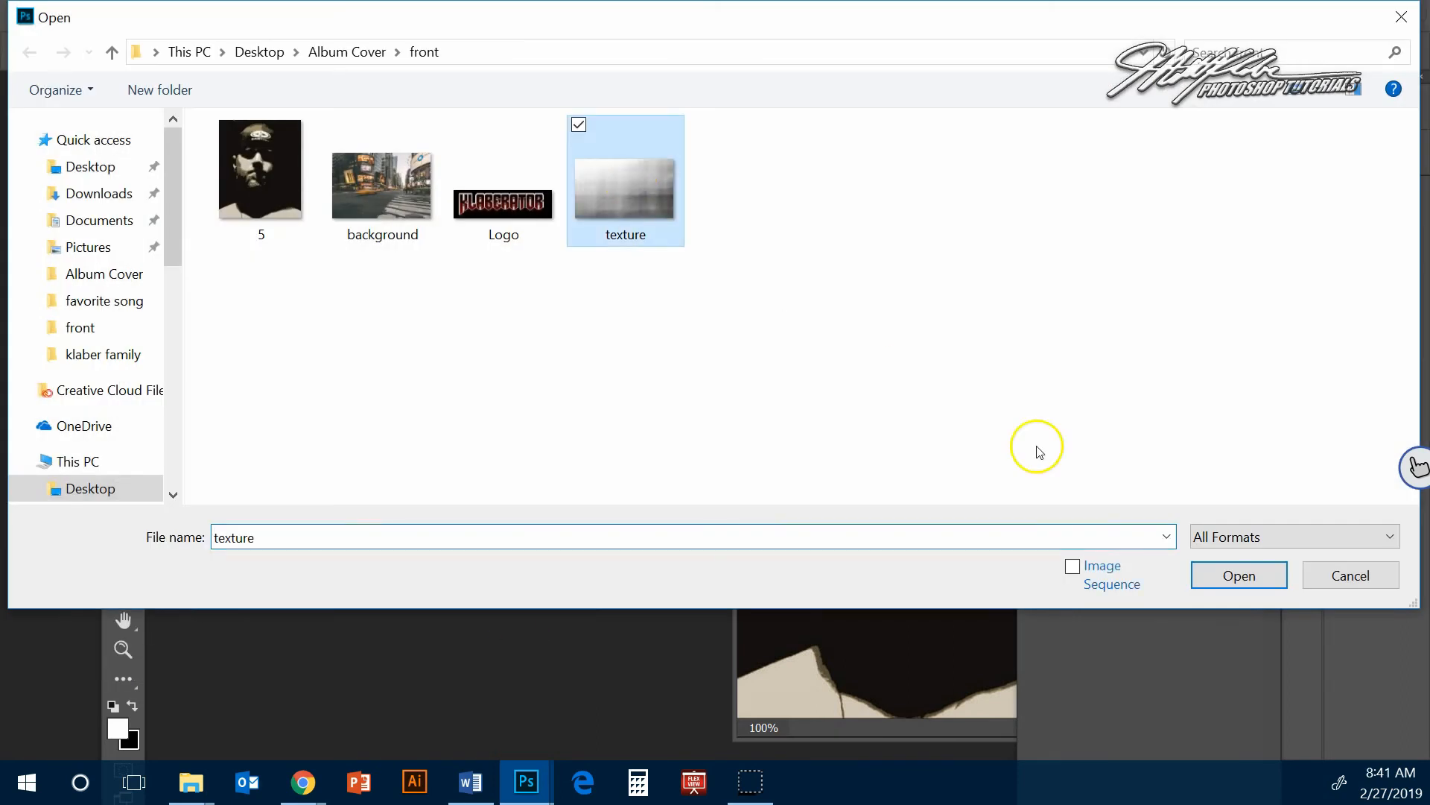
click(1239, 575)
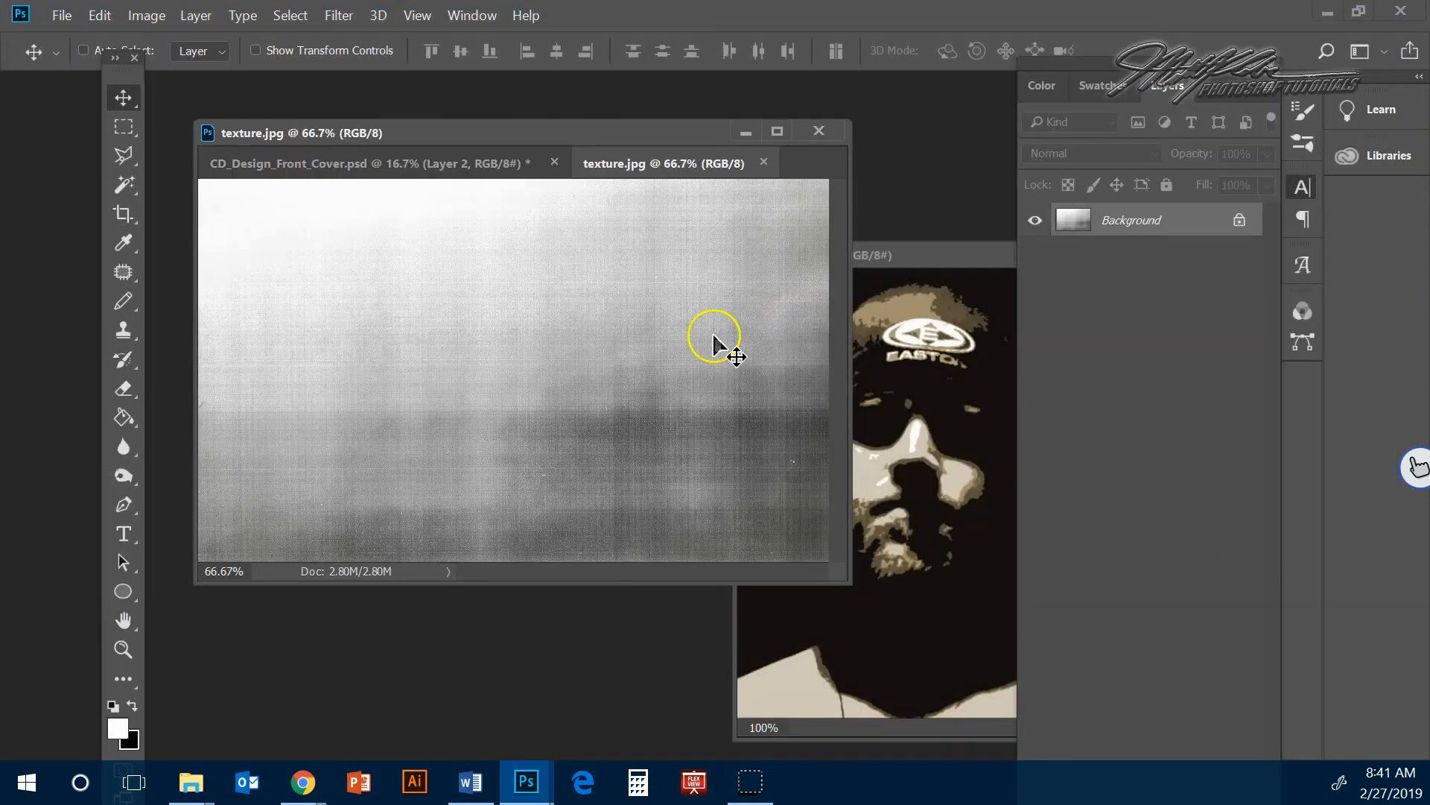
drag(607, 163, 804, 341)
drag(844, 474, 425, 236)
- Scale the texture layer with Free Transform until it spans the full width of the cover
click(102, 15)
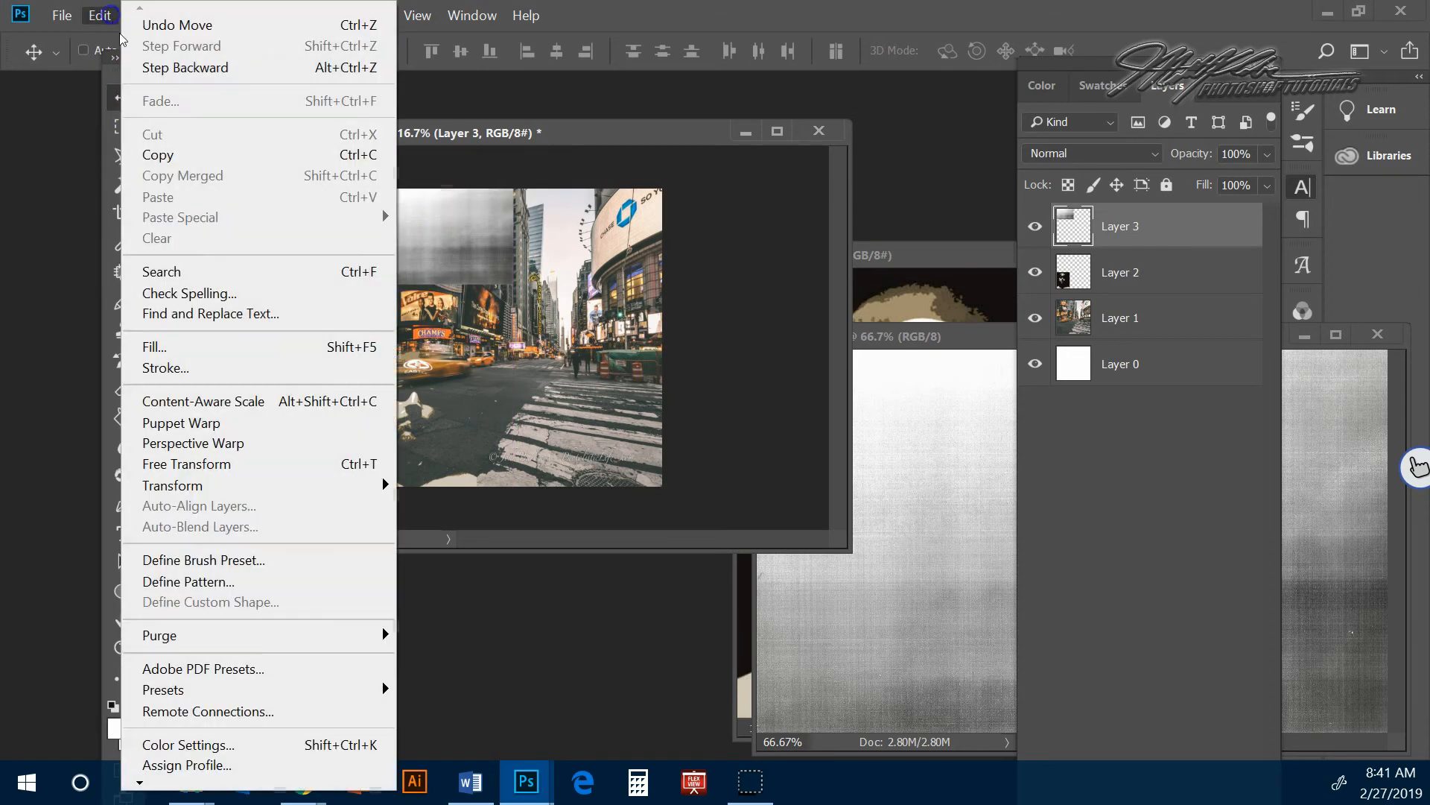
click(216, 463)
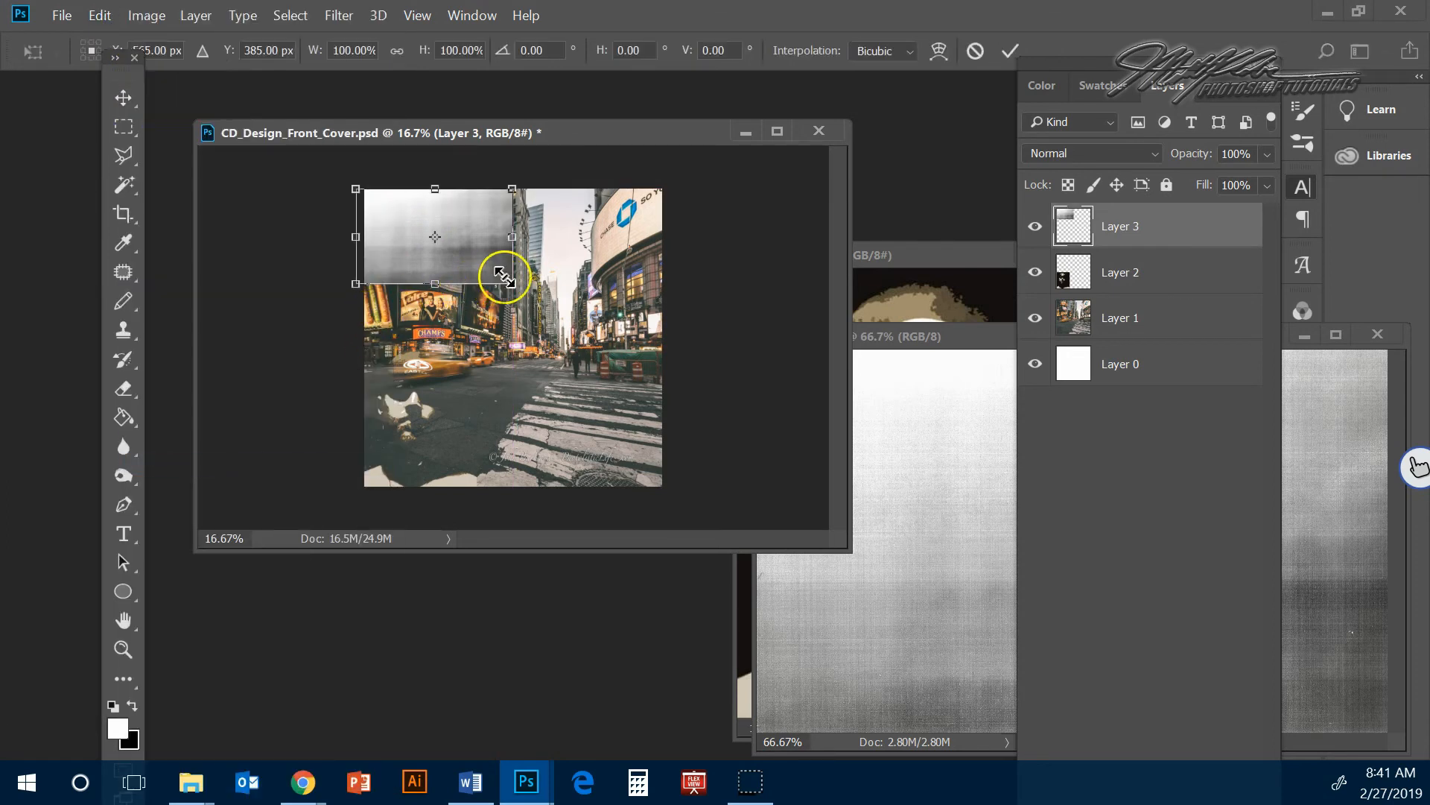
drag(514, 284, 678, 363)
key(Return)
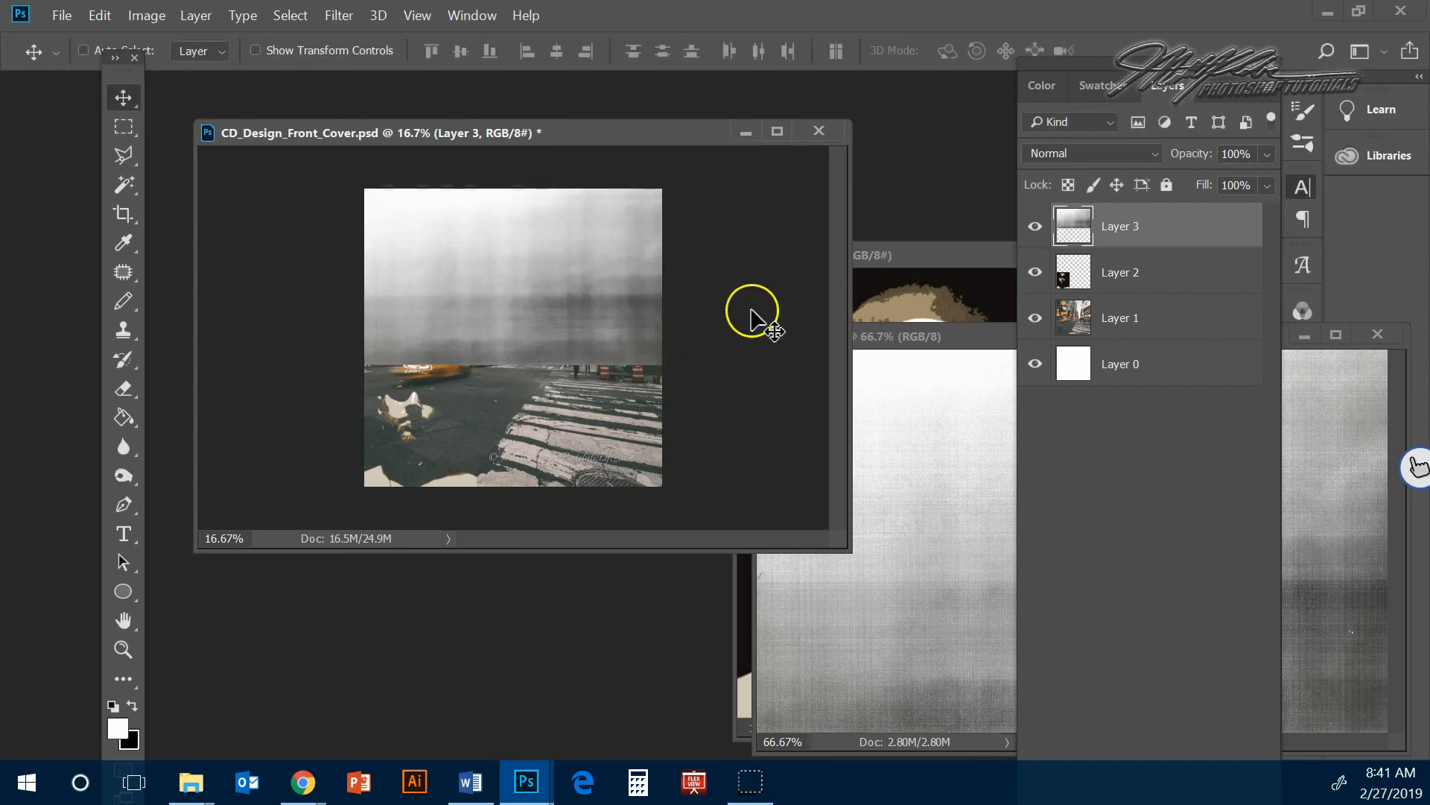
- Try successive blend modes on the texture layer and set it to Lighten
click(1090, 153)
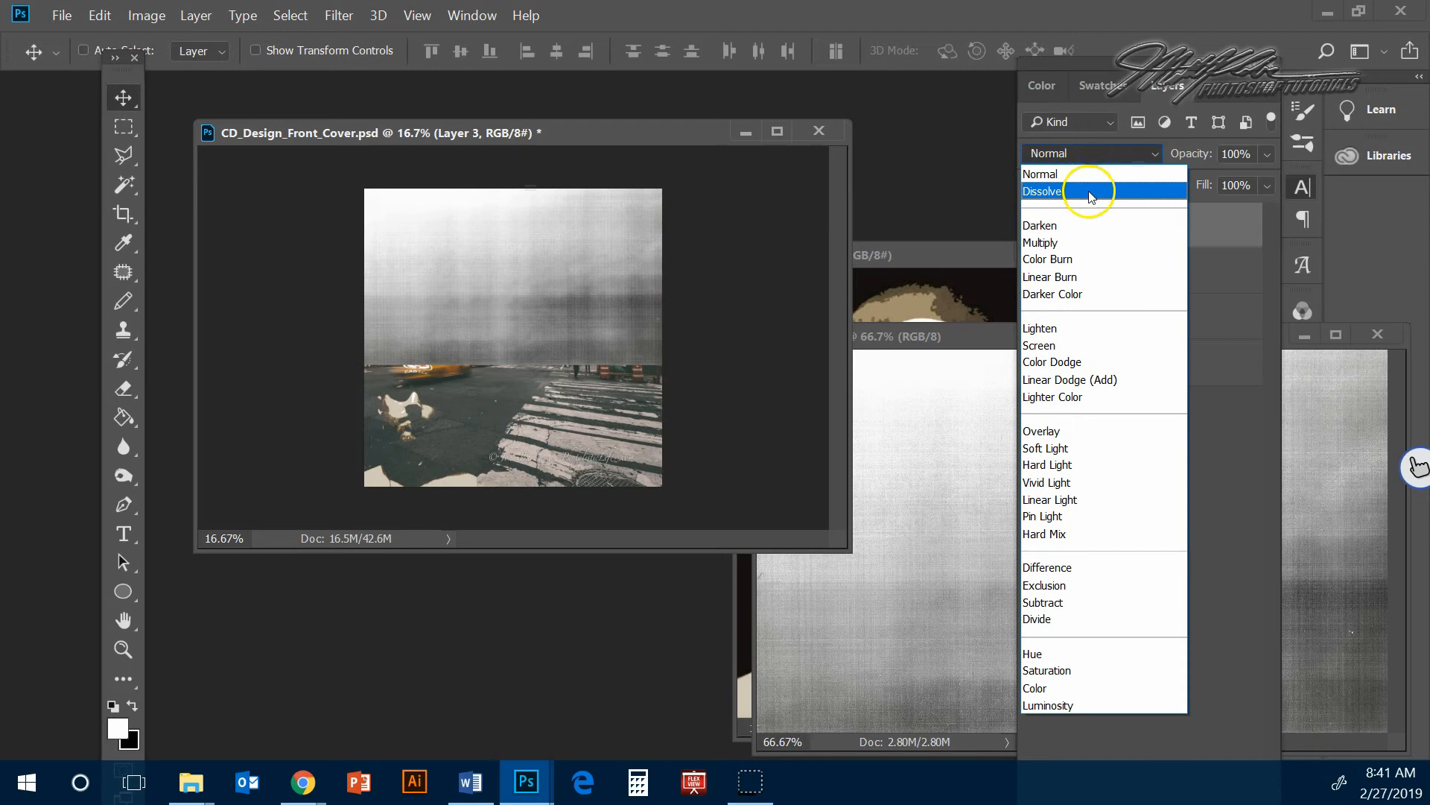
click(1090, 196)
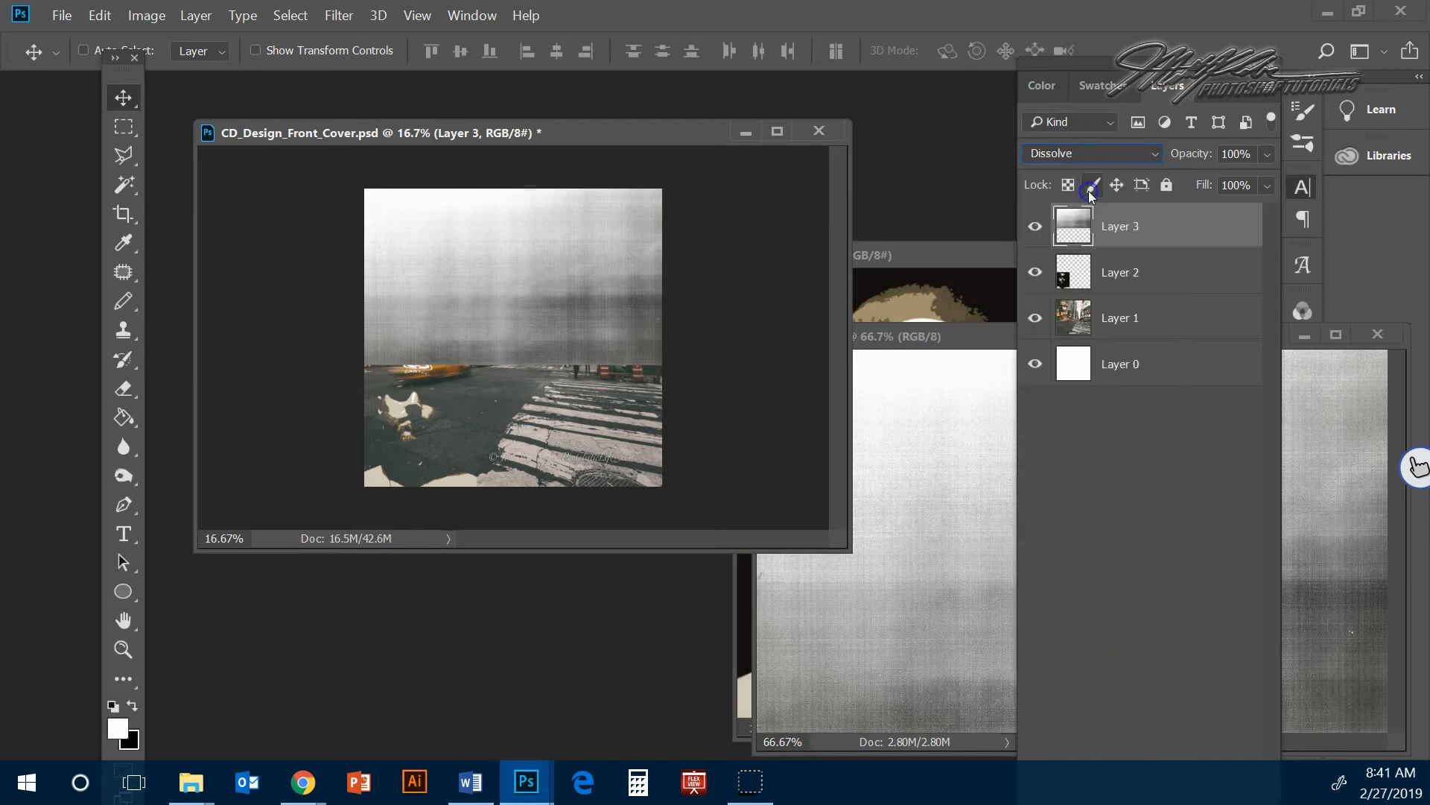
key(Down)
key(Down)
key(Down)
key(Down)
key(Down)
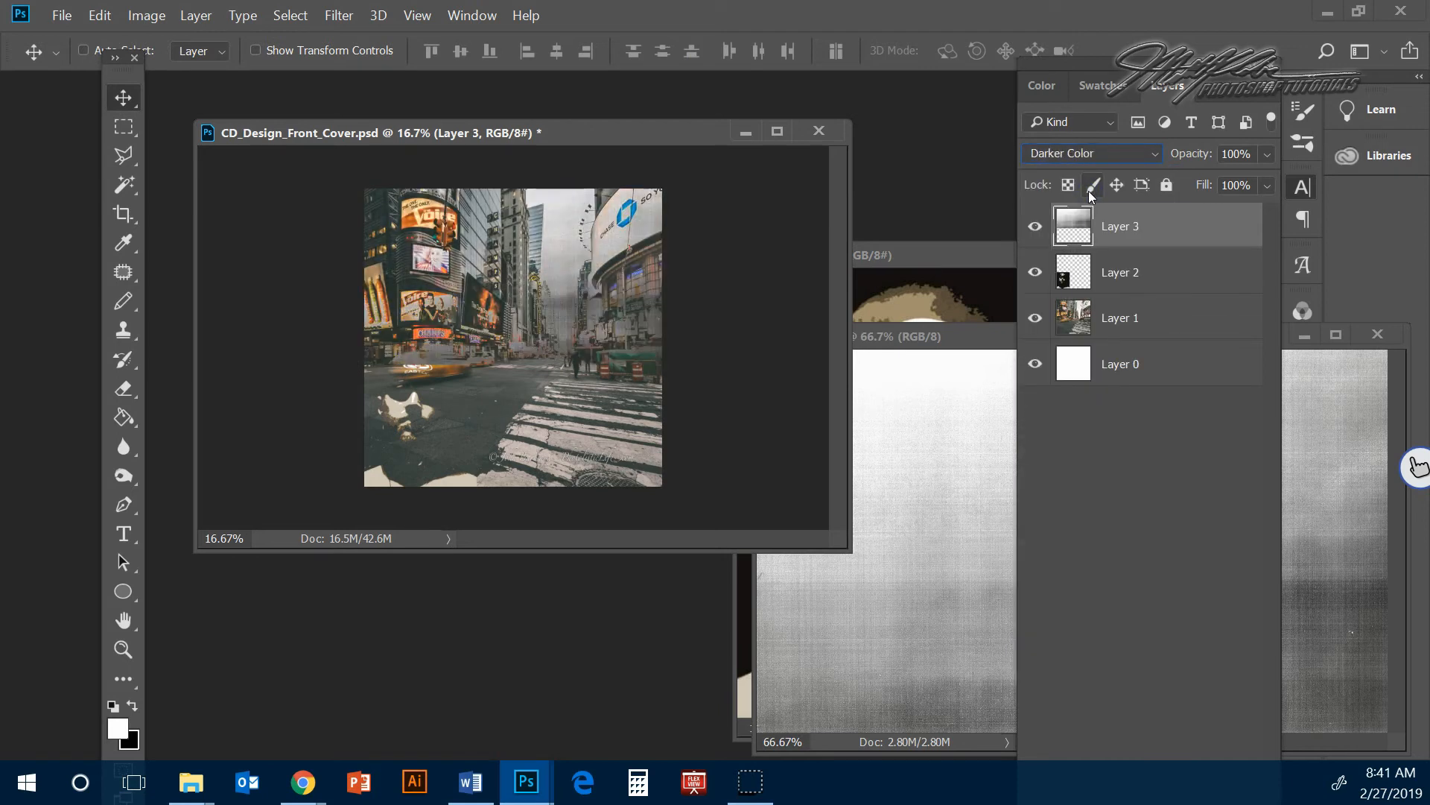
key(Down)
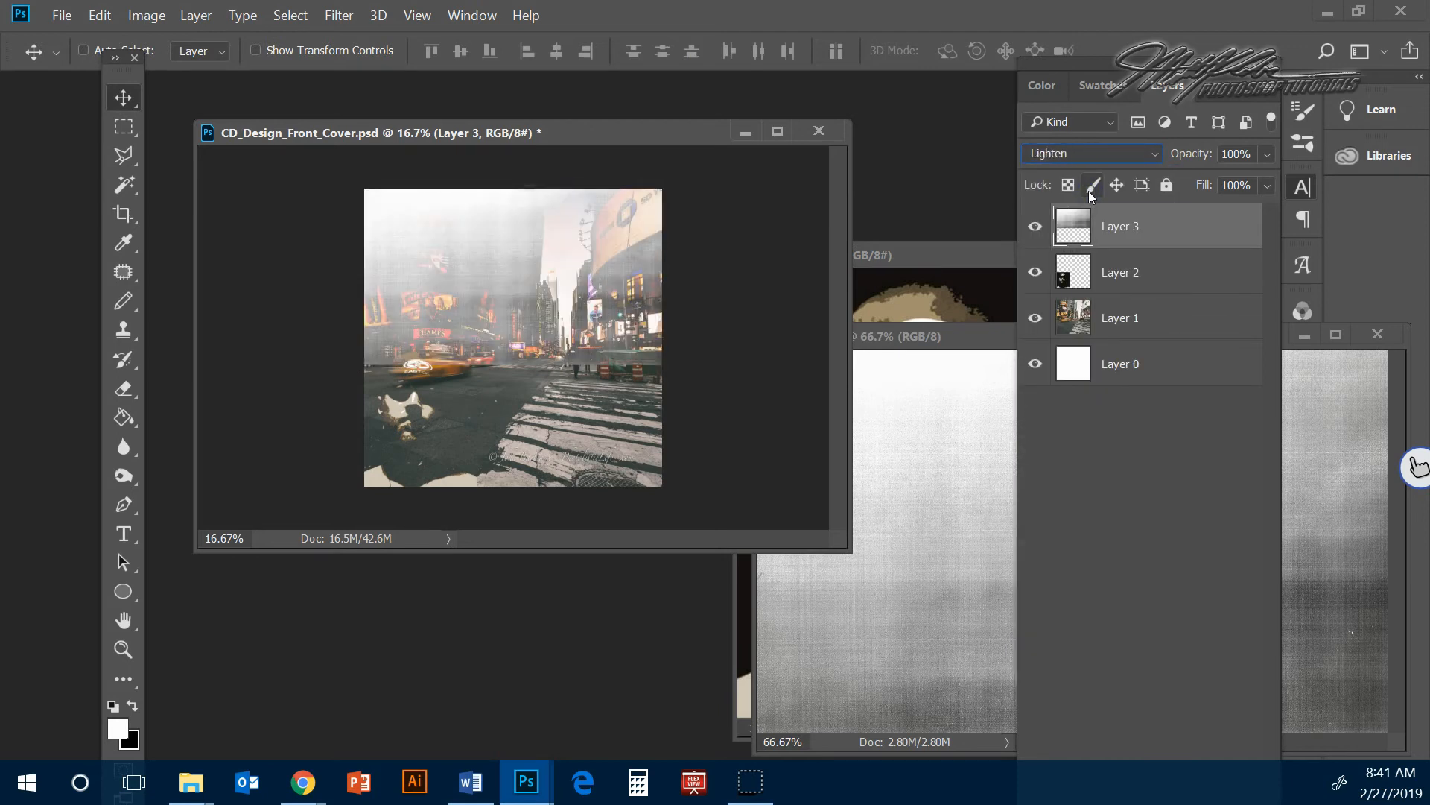
- Soften the texture layer's lower edge with the Eraser and set the layer's opacity to 73%
click(124, 389)
drag(663, 378, 280, 380)
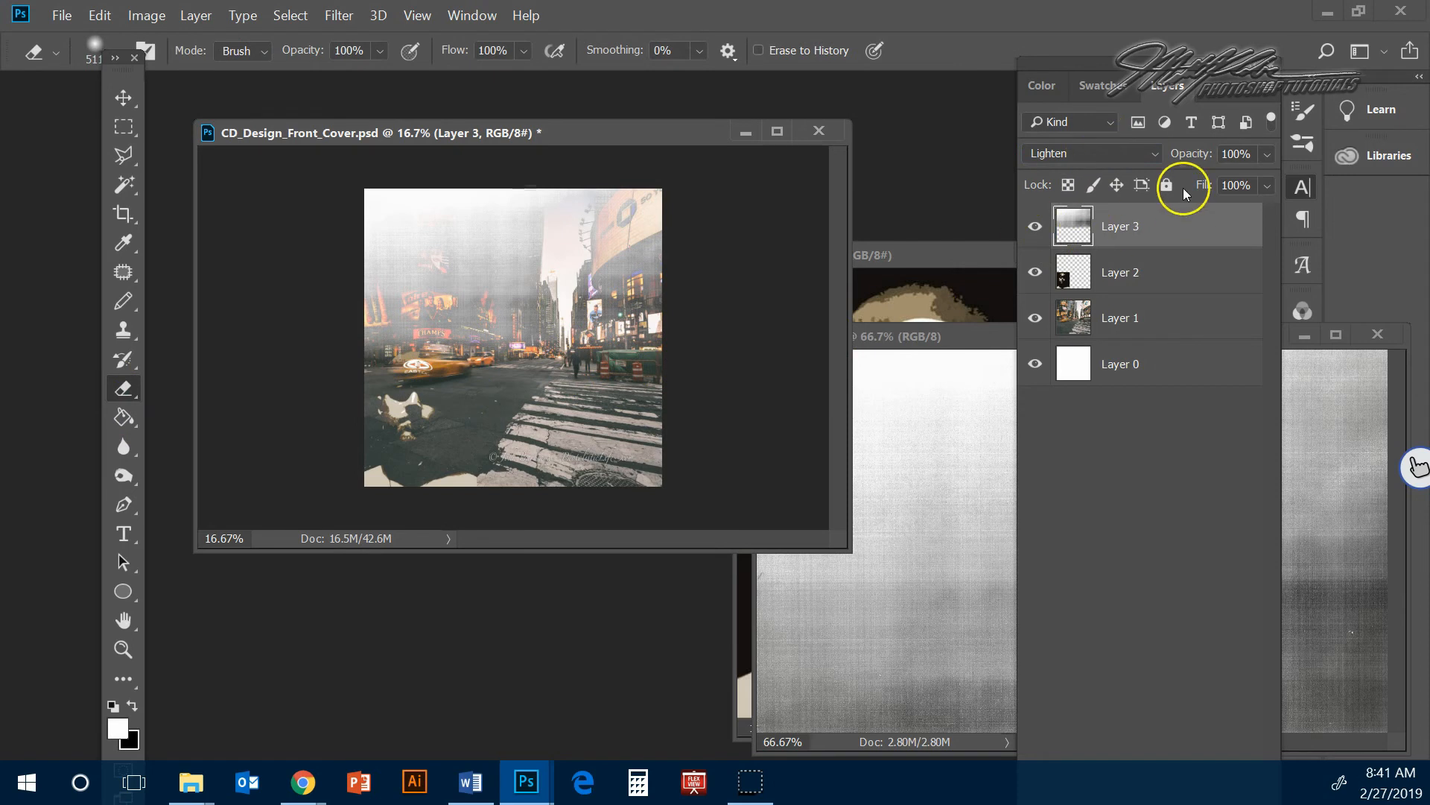
click(1266, 155)
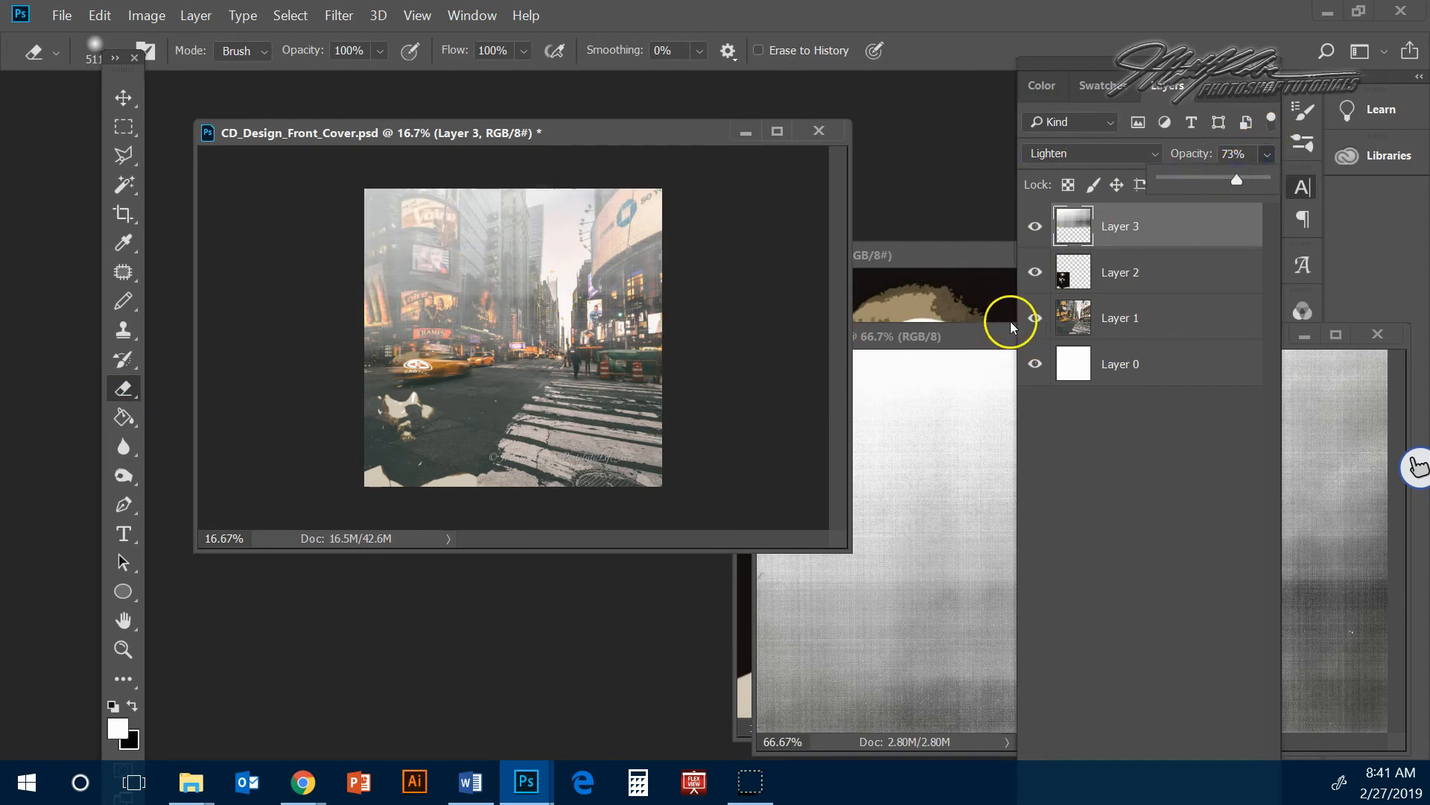
- Open the Logo image from the front folder and place it as a layer on the cover's upper half
click(62, 15)
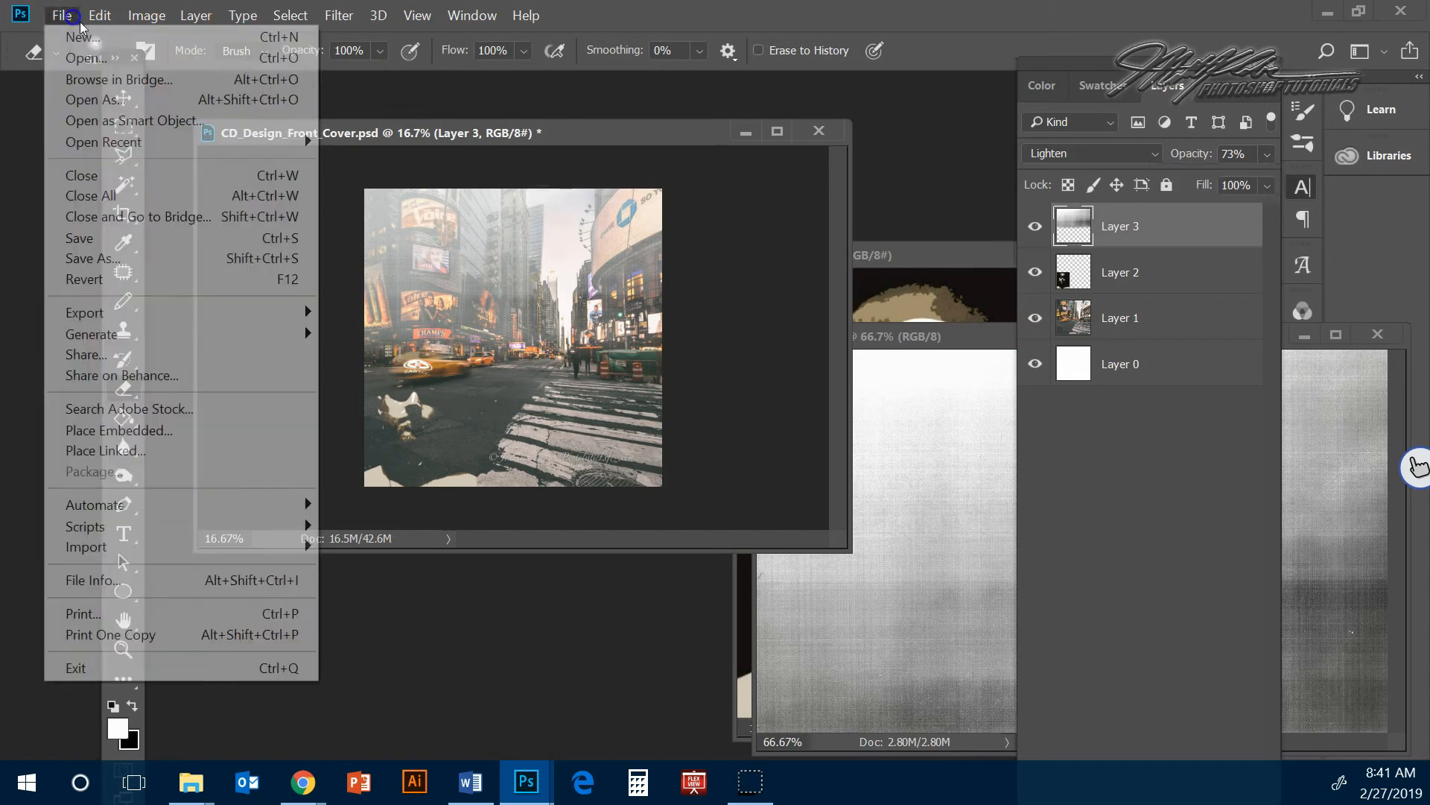
click(85, 57)
click(536, 231)
click(1222, 584)
click(662, 181)
drag(694, 185, 795, 307)
click(123, 97)
click(760, 350)
drag(757, 370, 608, 242)
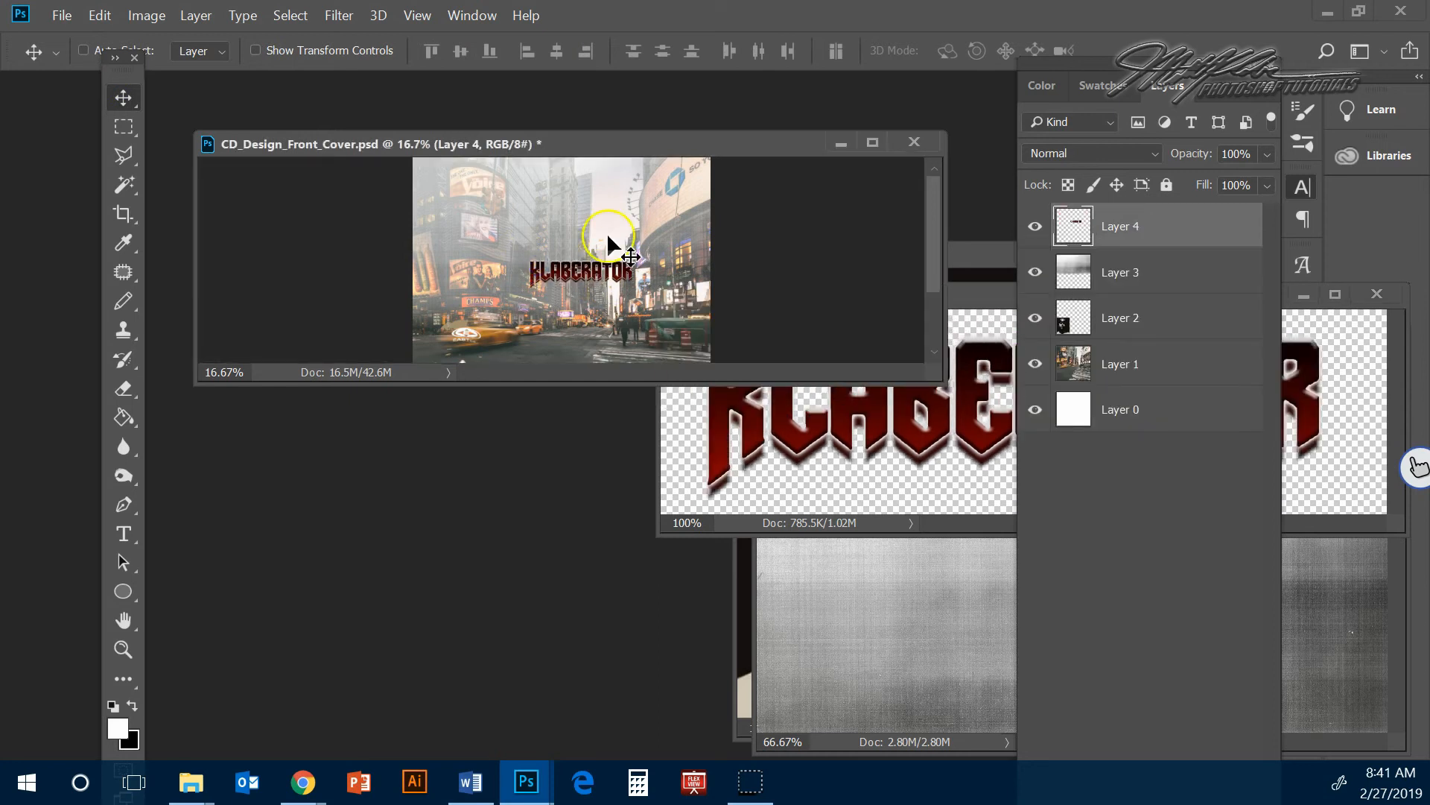
- Fit the cover on screen, then scale the logo layer to about 249% and position it across the cover's upper part
click(416, 16)
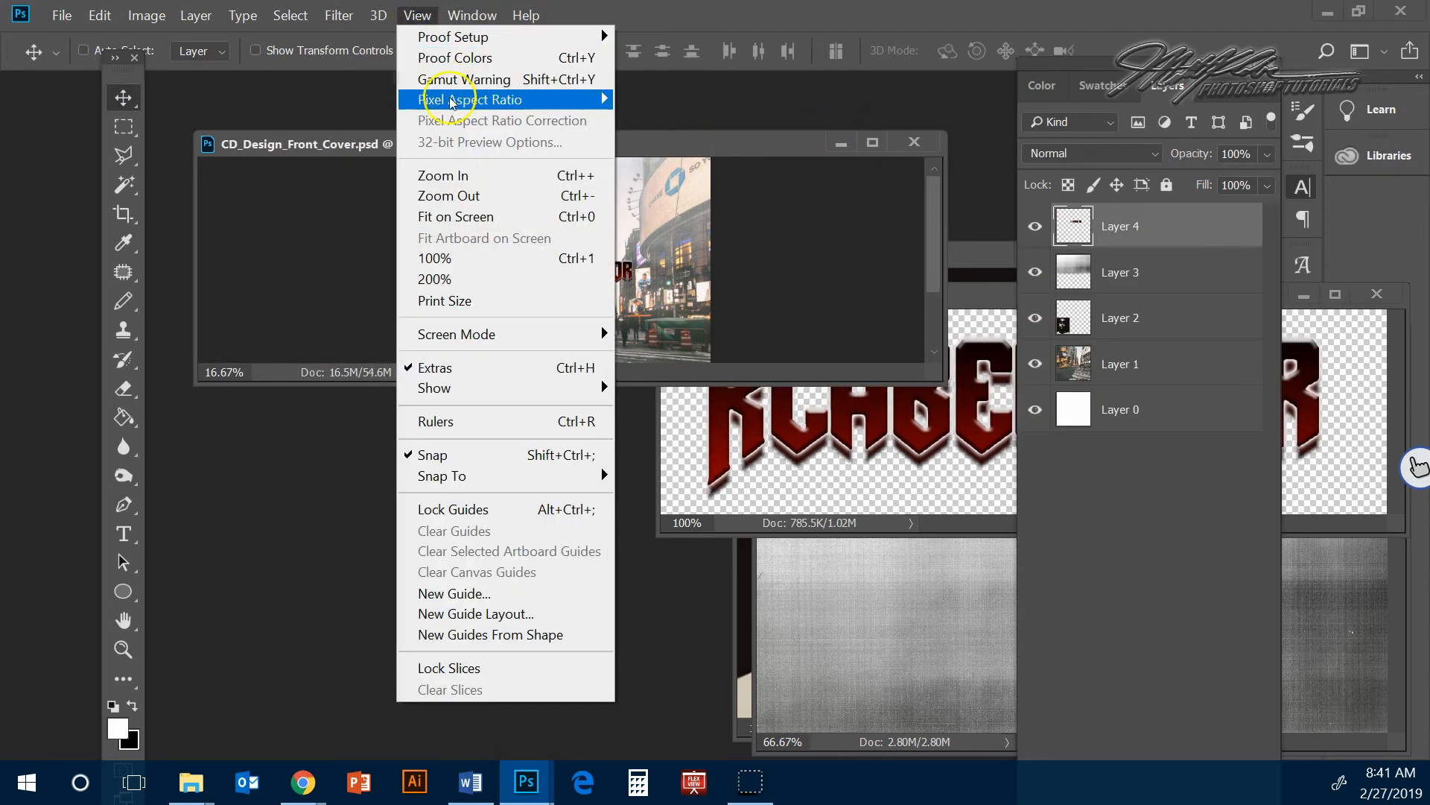
click(466, 217)
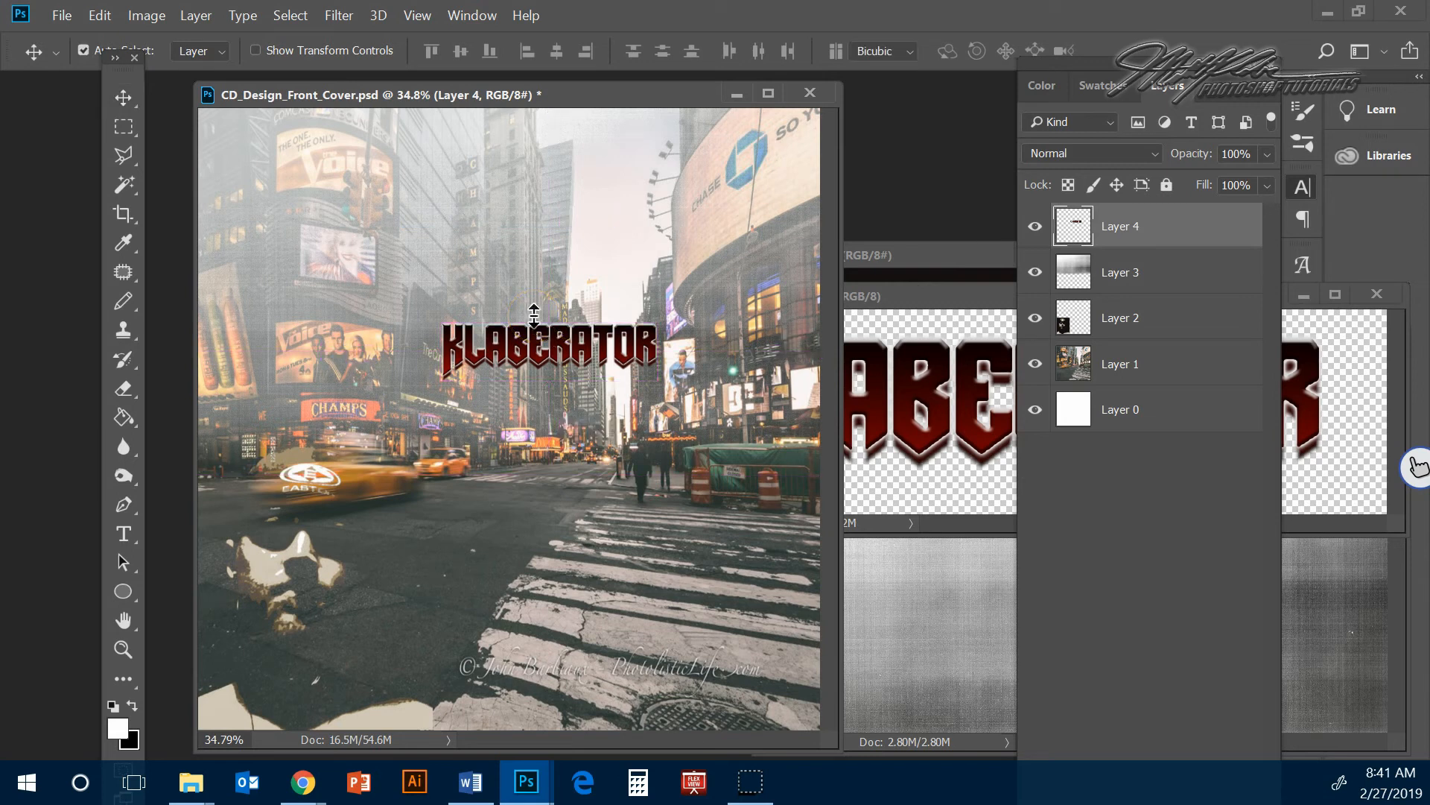
key(ctrl+t)
drag(441, 322, 239, 268)
drag(656, 268, 780, 236)
drag(665, 306, 671, 276)
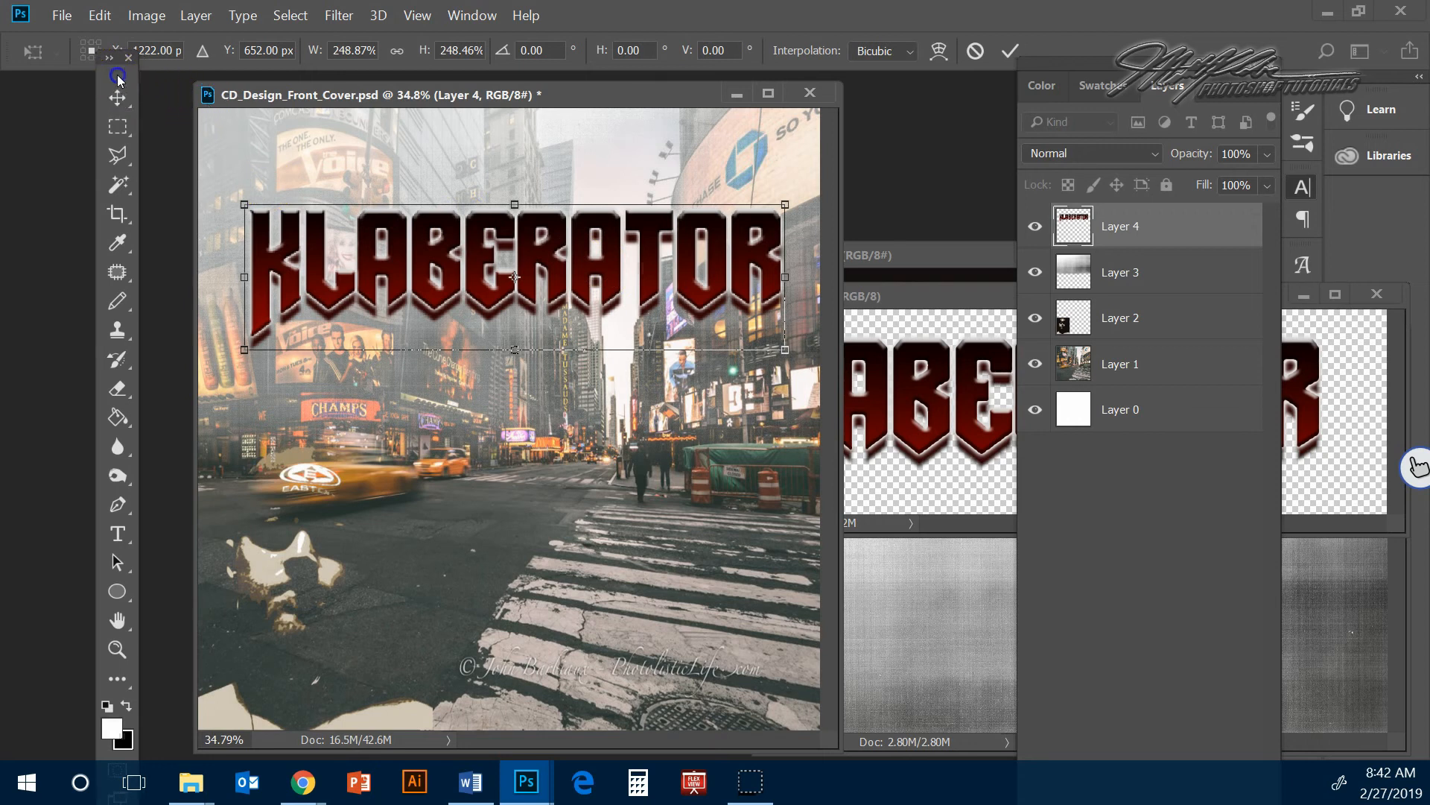
- Warp the logo with the Arc style at about 16.6% bend, move it up near the cover's top edge and apply the transformation
drag(123, 86, 22, 86)
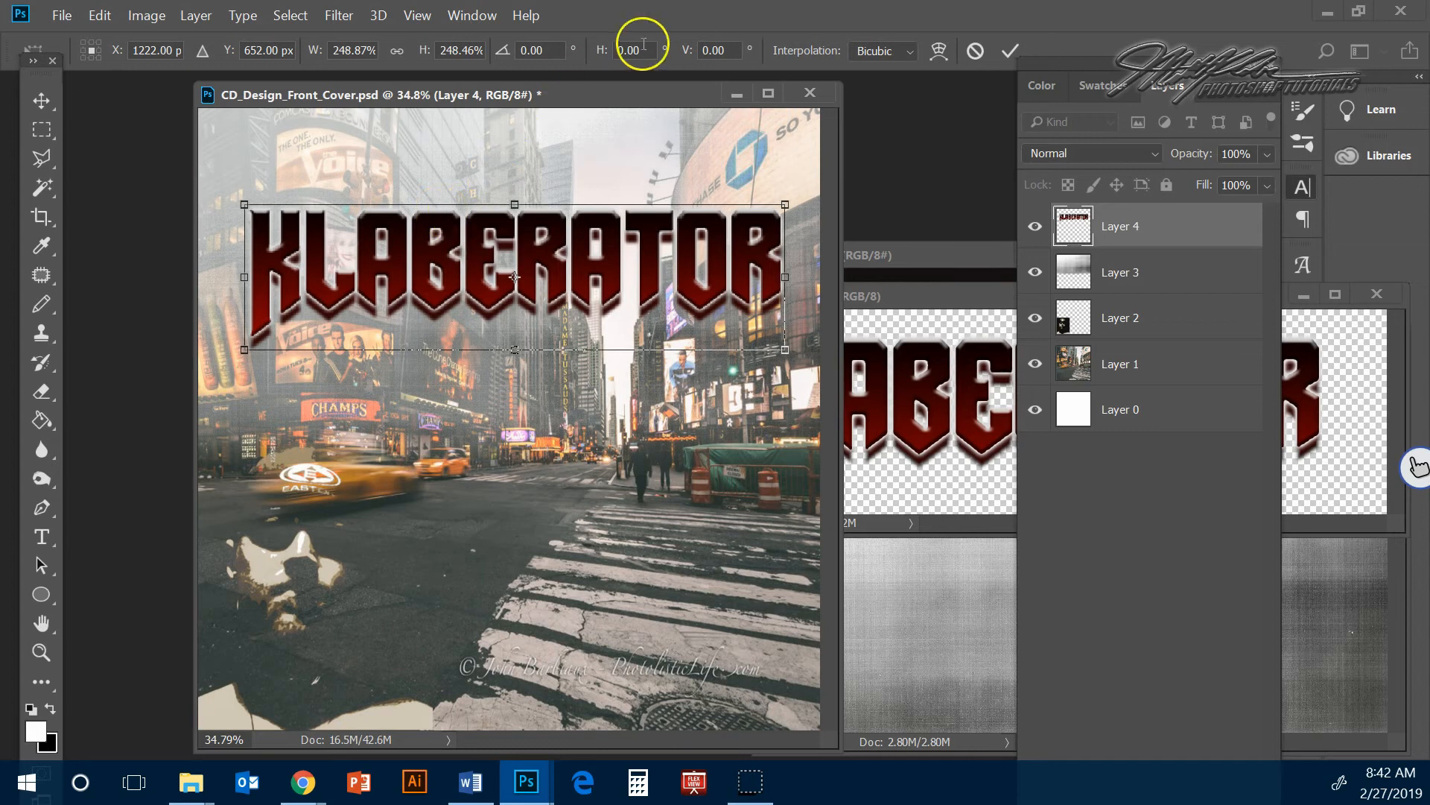
click(939, 53)
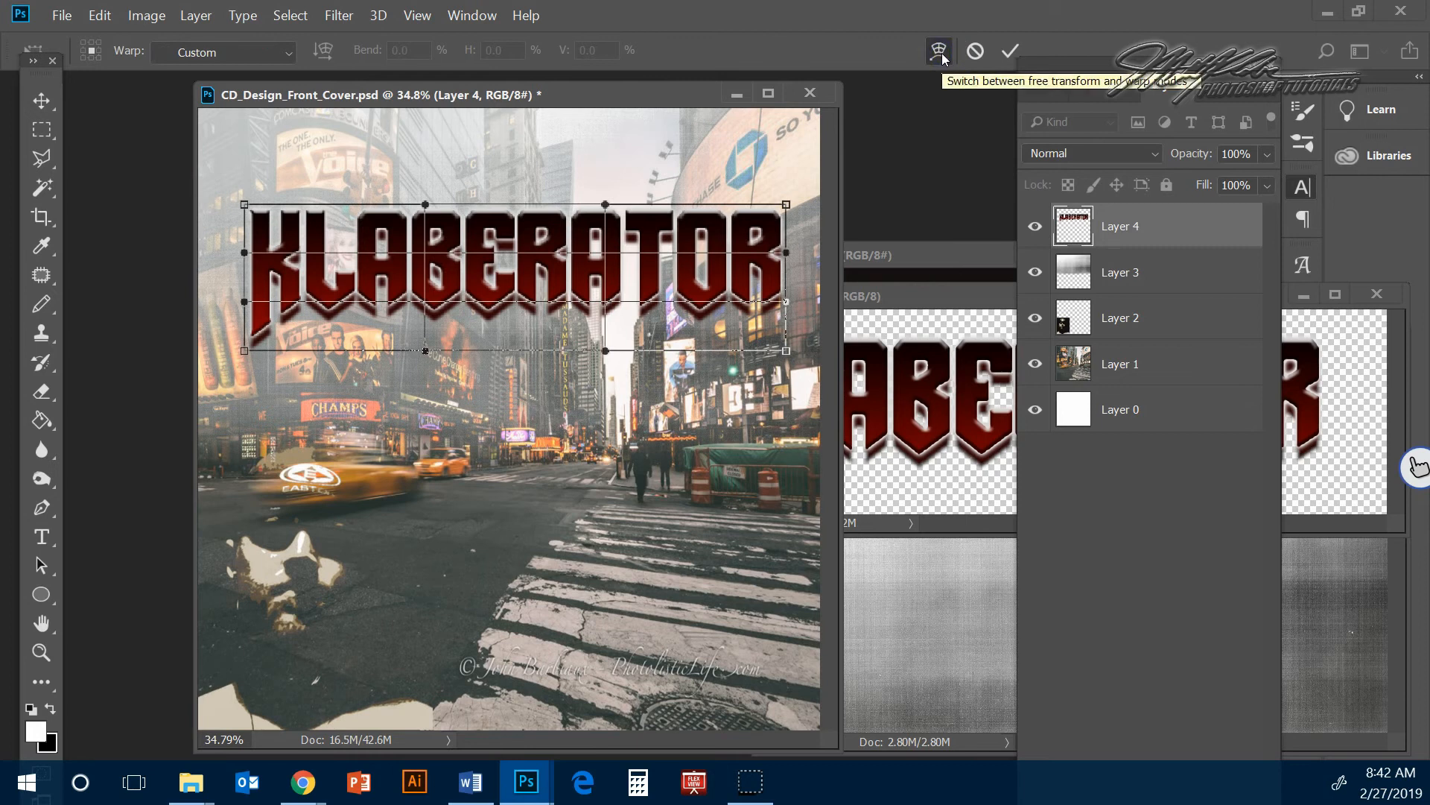
click(287, 52)
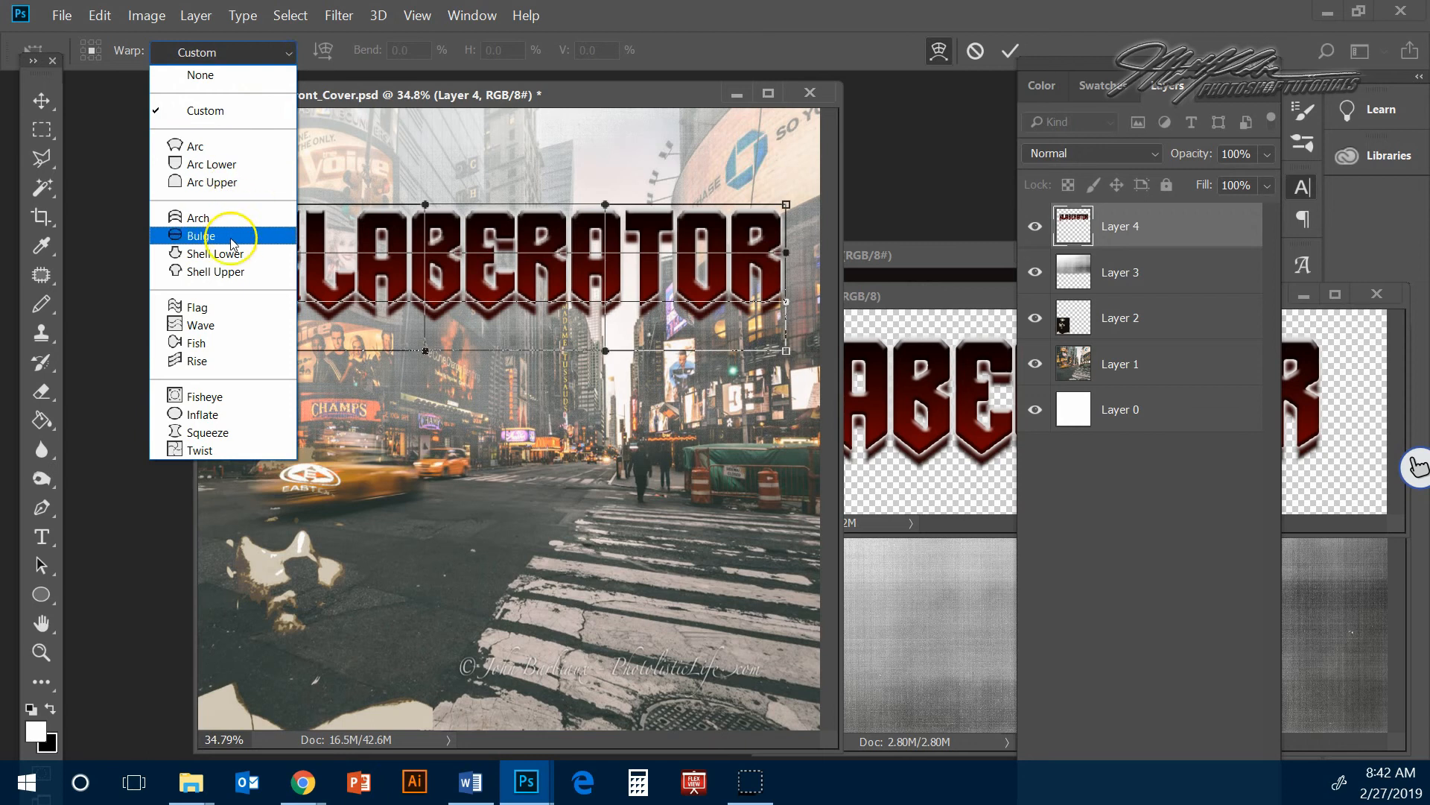
click(217, 146)
mouse_move(534, 186)
mouse_down()
mouse_move(518, 149)
mouse_move(514, 192)
mouse_move(511, 155)
mouse_move(513, 170)
mouse_up()
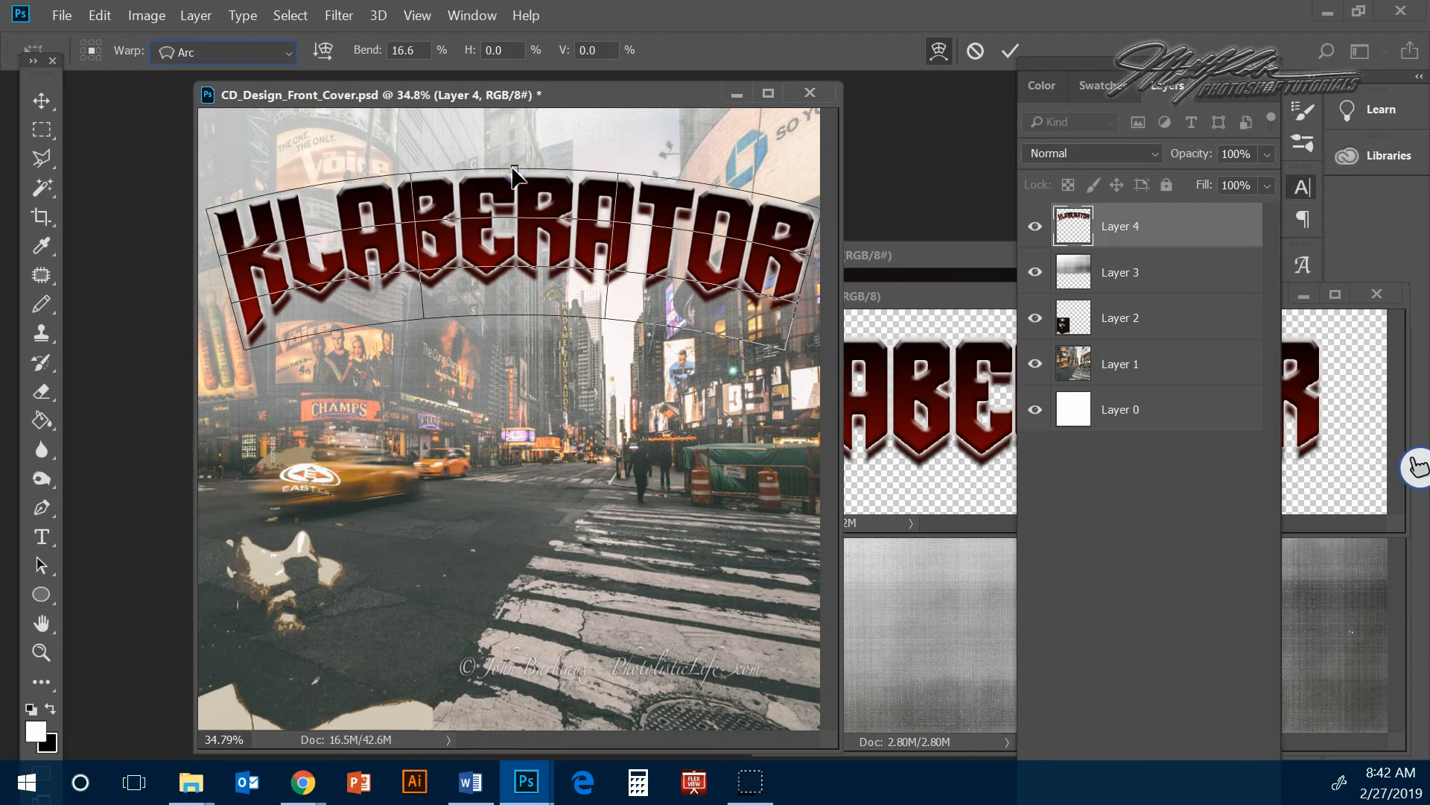
drag(401, 244, 391, 212)
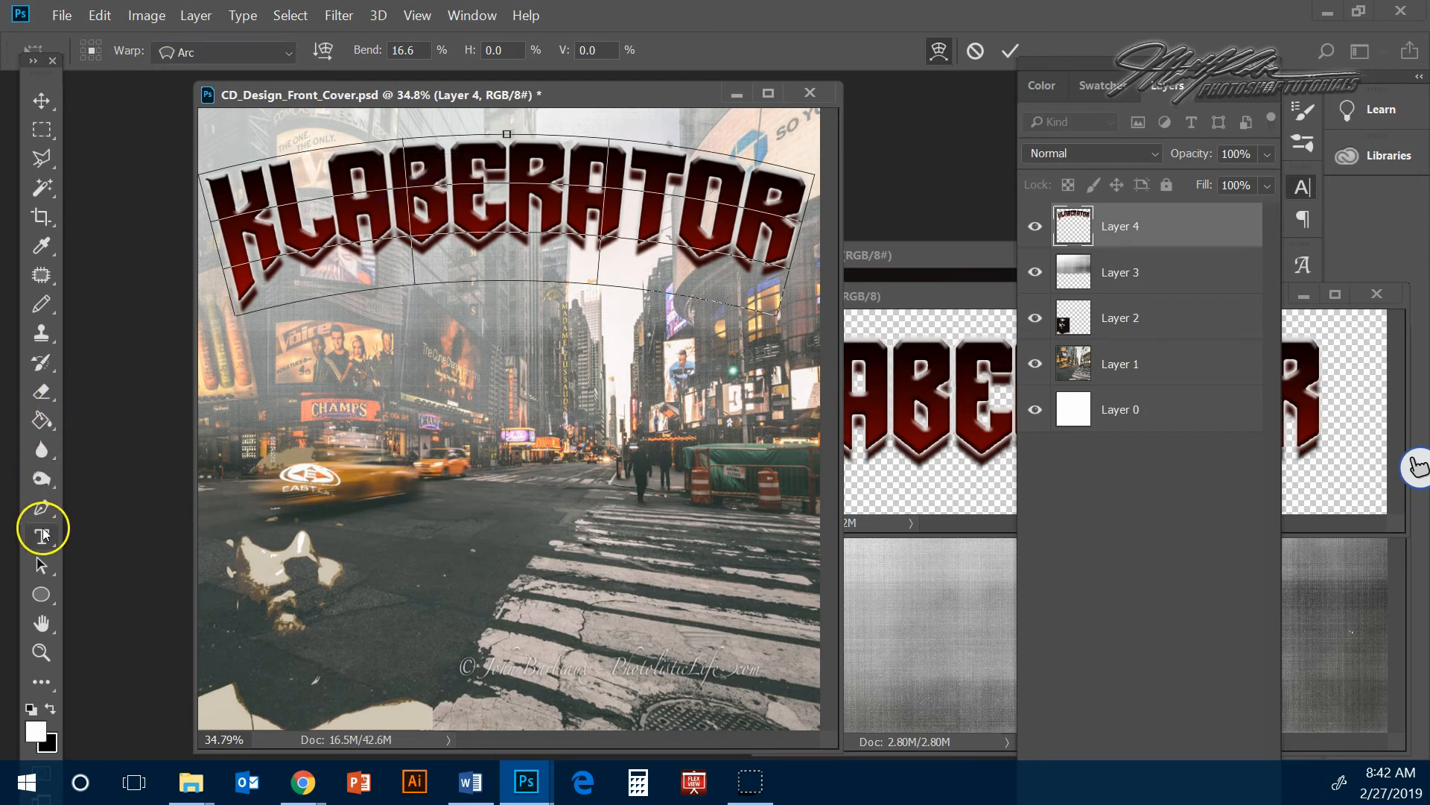
click(1211, 225)
key(Return)
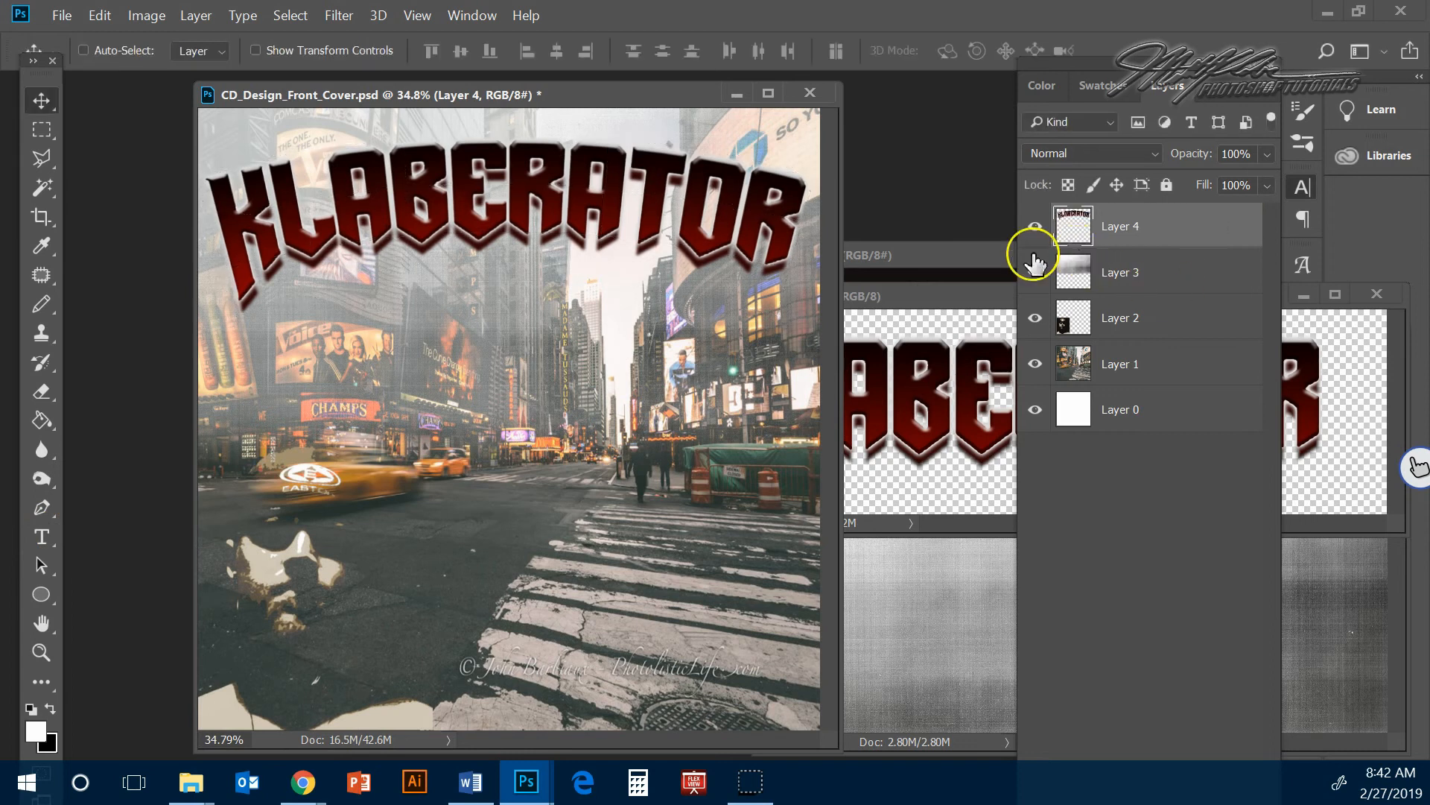
- Start a text layer below the logo in Impact at 60 pt
click(42, 537)
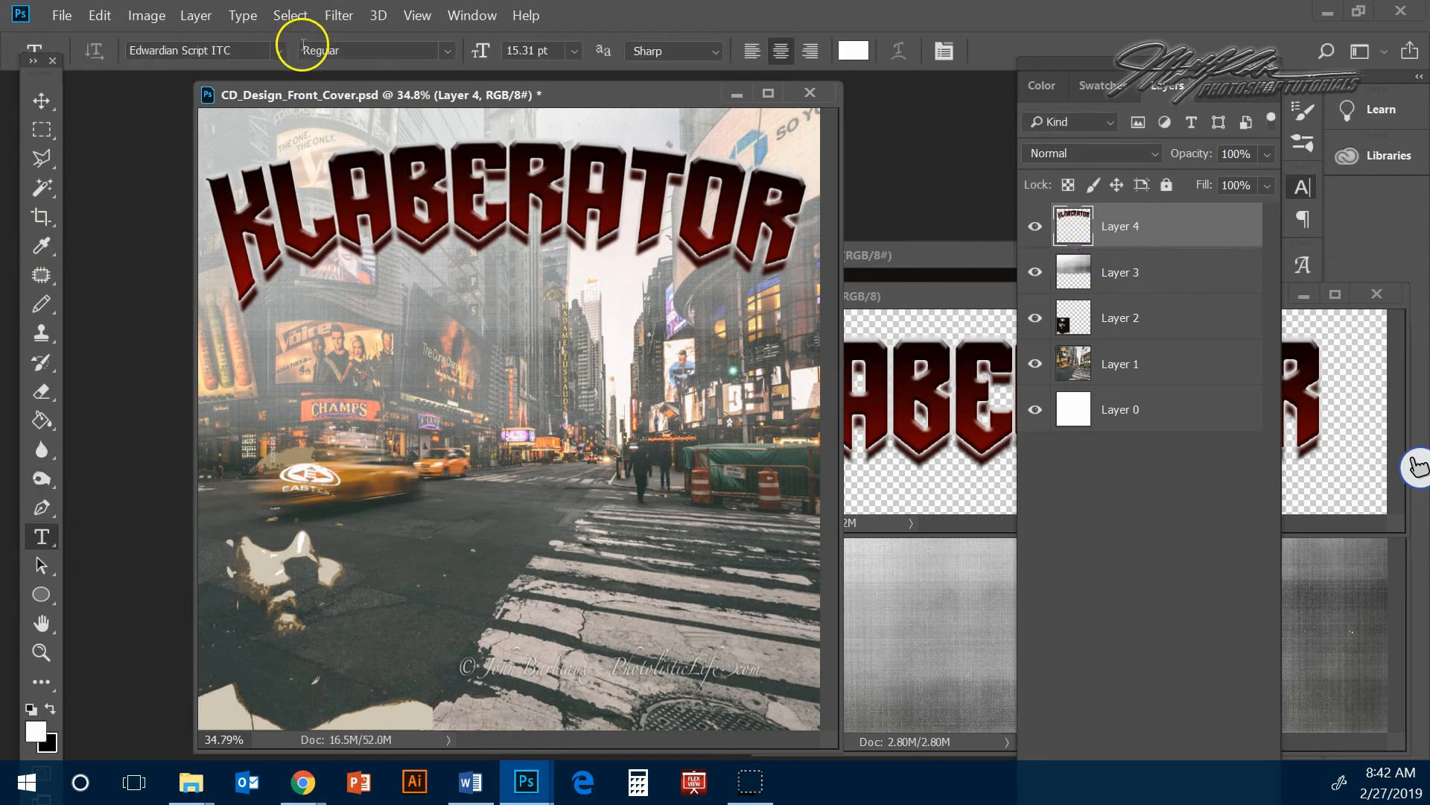
click(282, 52)
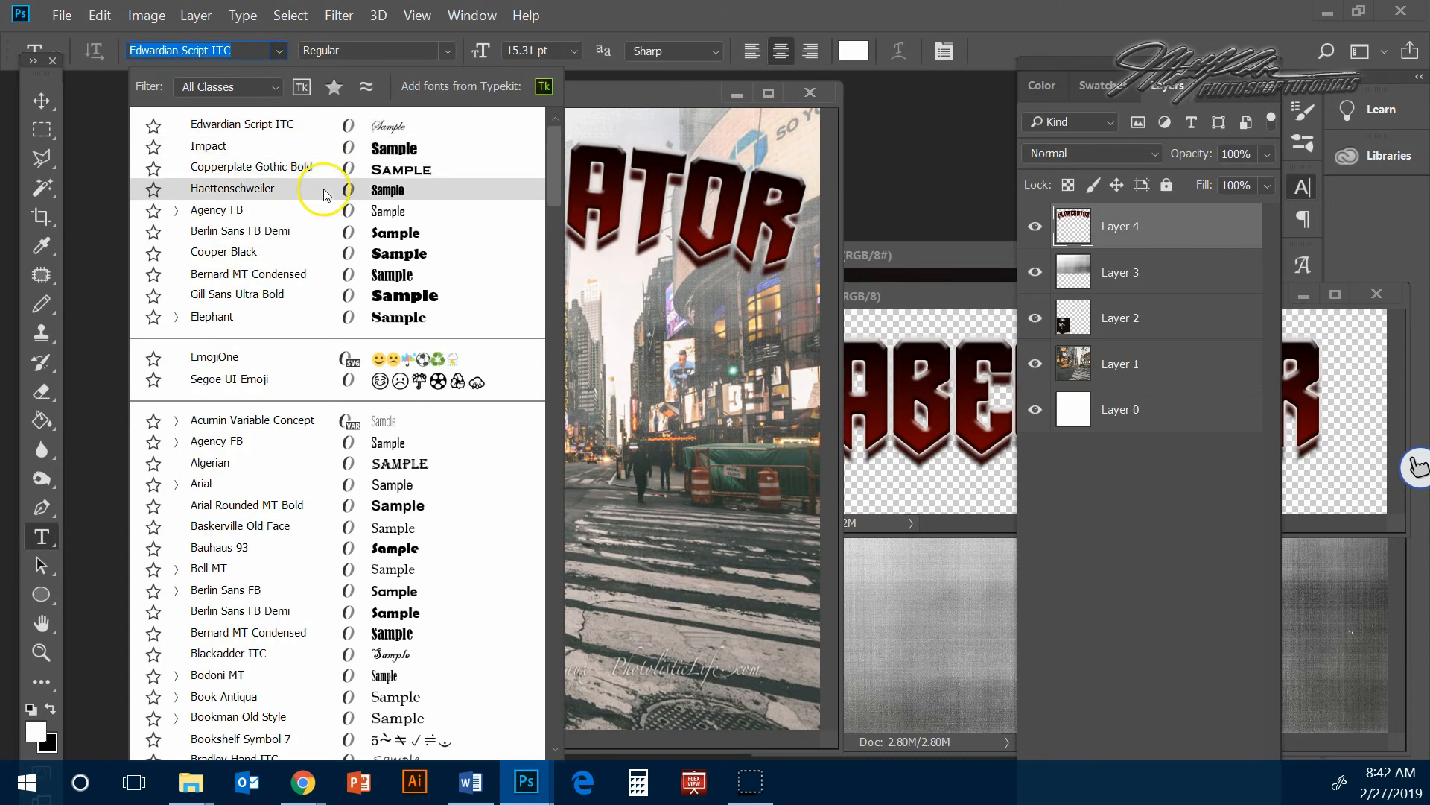
click(346, 146)
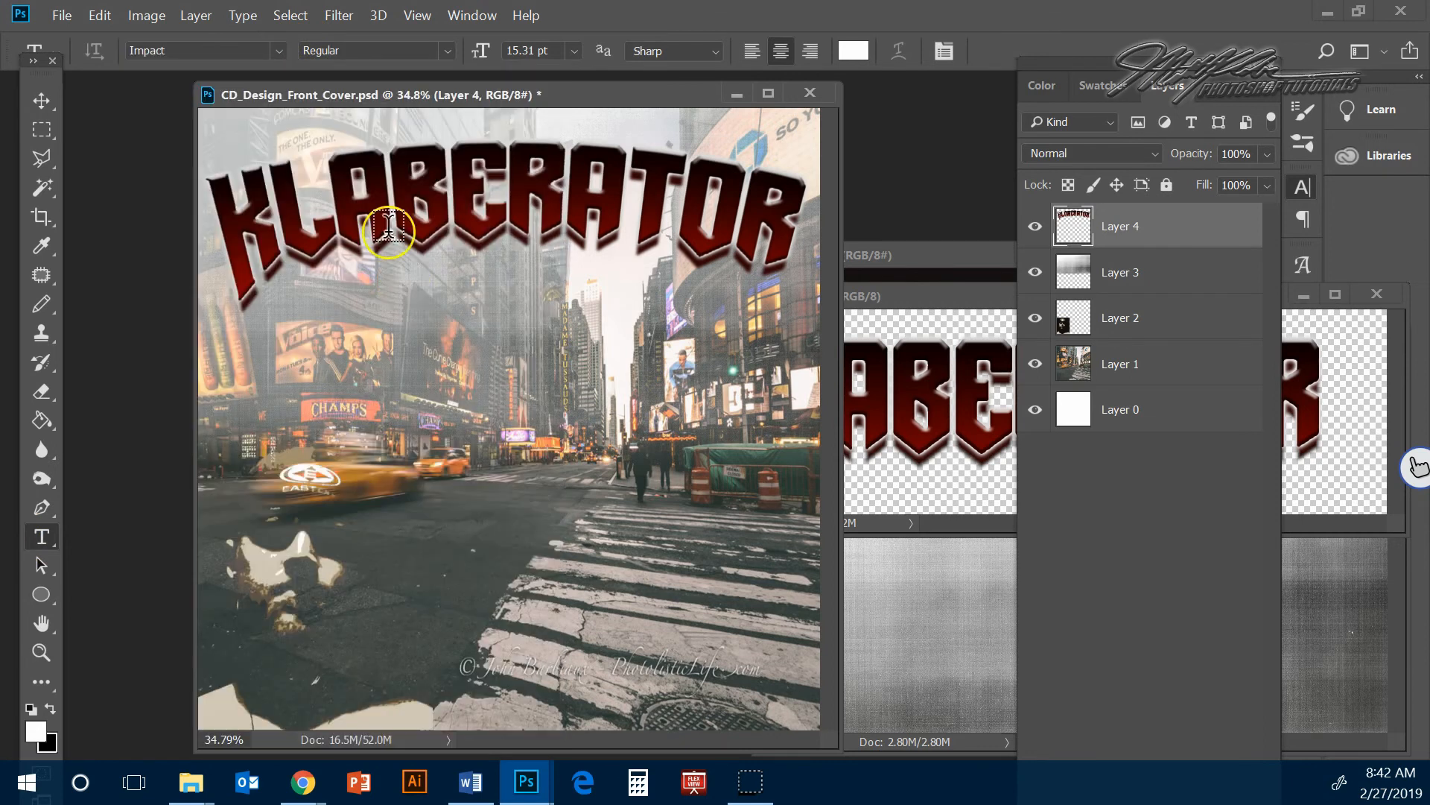
click(489, 311)
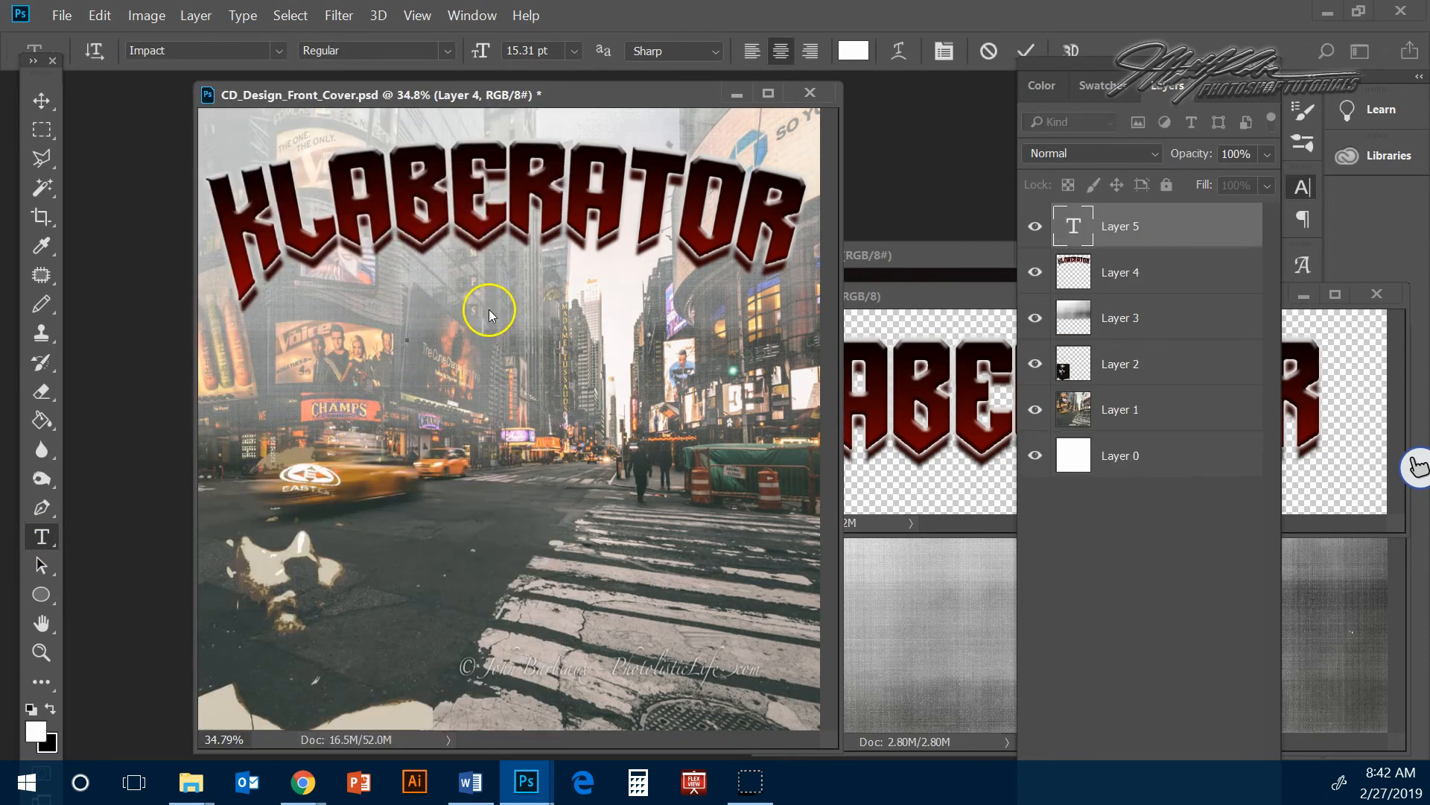
click(574, 51)
click(587, 328)
- Enter GREATEST HITS as the album title on the new text layer
text(GRTESA)
key(BackSpace)
key(BackSpace)
key(BackSpace)
key(BackSpace)
text(E)
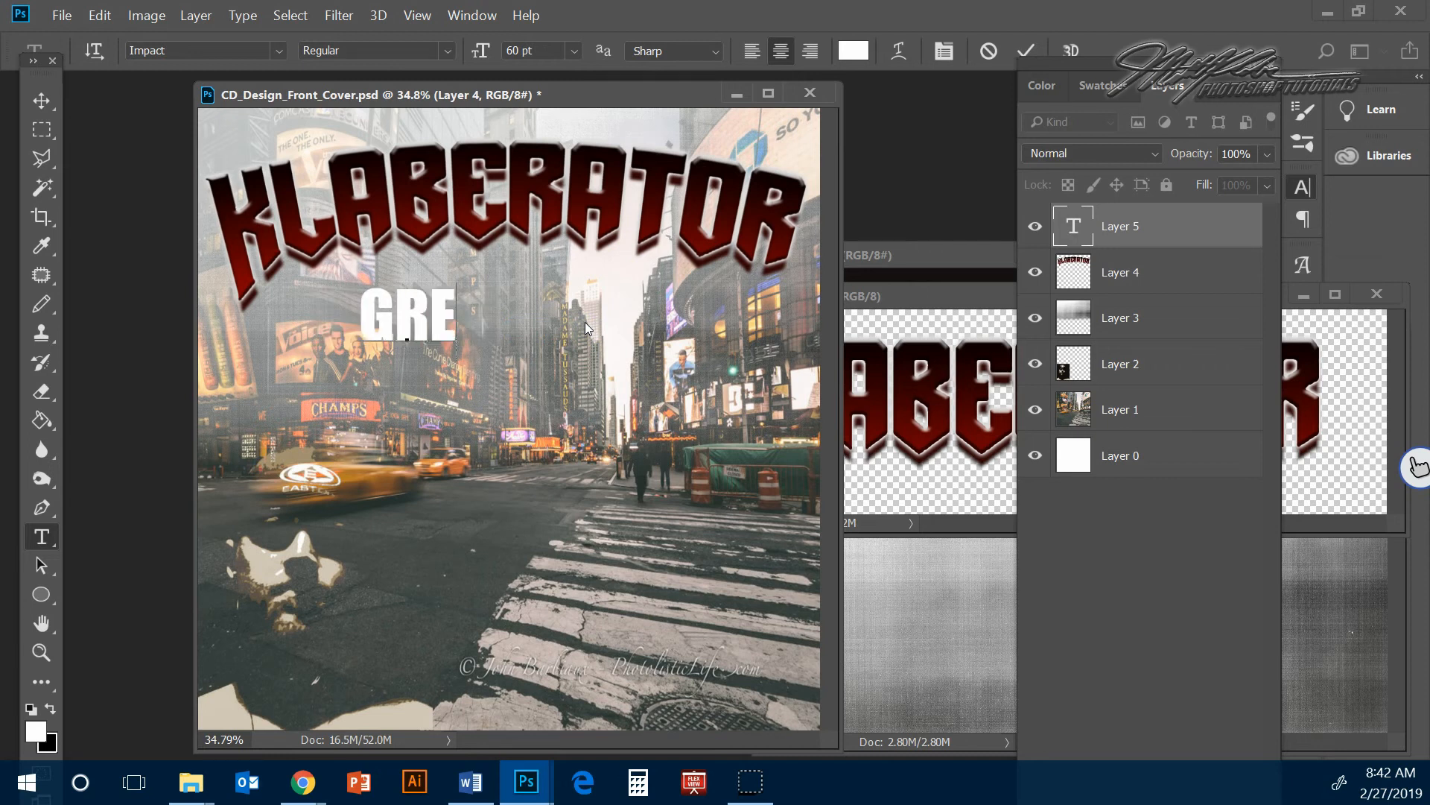
text(ATEST JOT)
key(BackSpace)
key(BackSpace)
key(BackSpace)
key(BackSpace)
text(HITS)
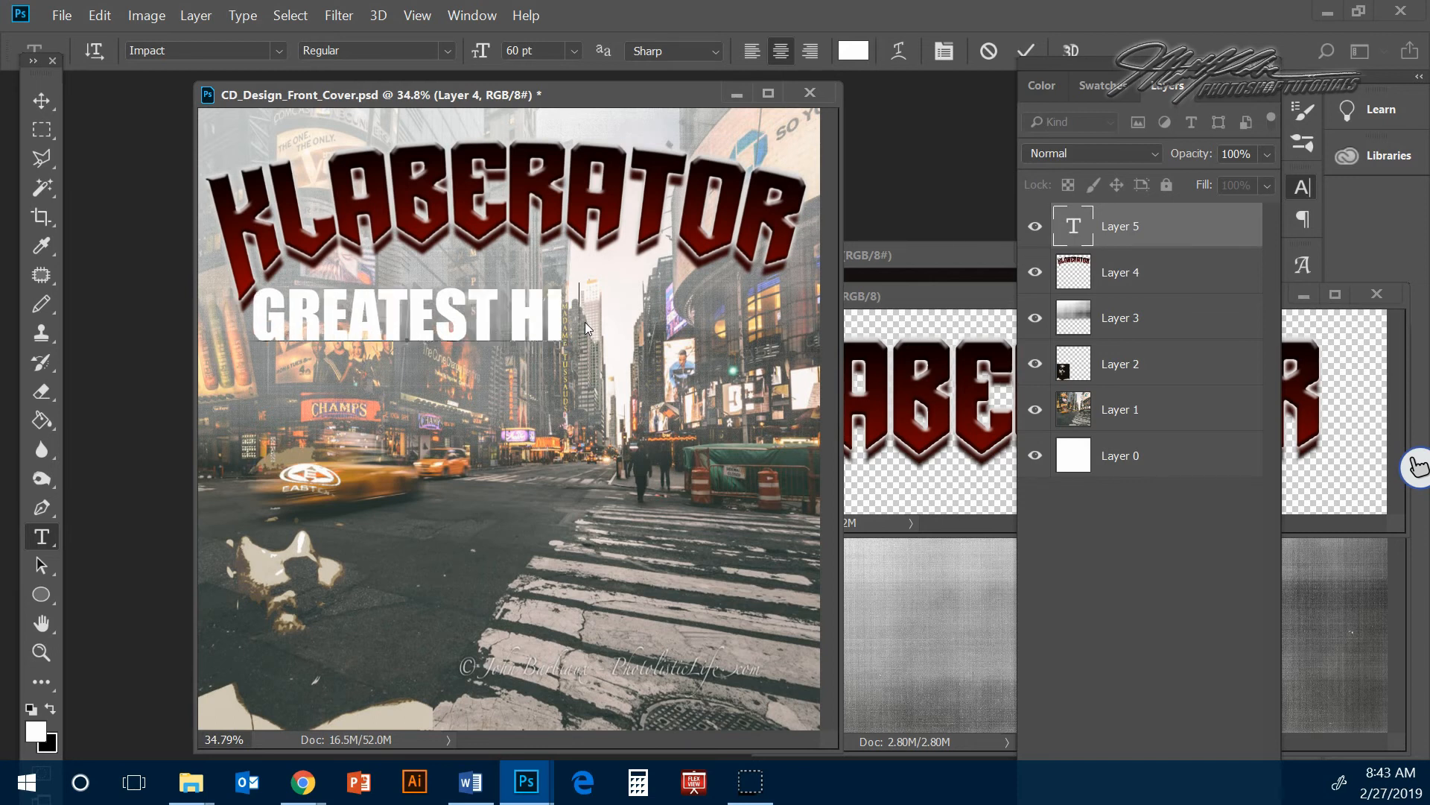
- Slant the GREATEST HITS text to the right with Free Transform and centre it beneath the logo
click(95, 15)
click(198, 462)
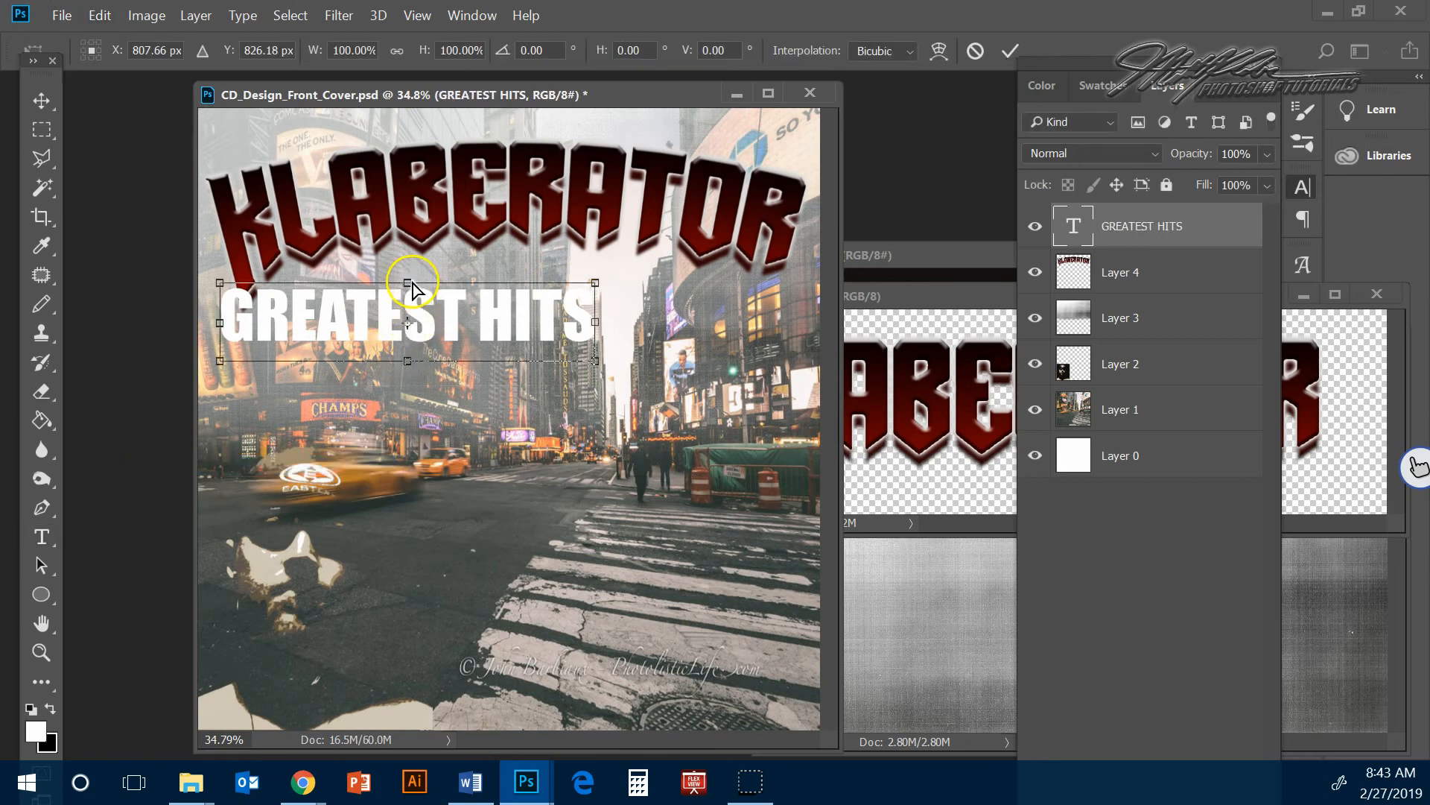
drag(408, 284, 433, 284)
drag(361, 317, 438, 313)
key(Return)
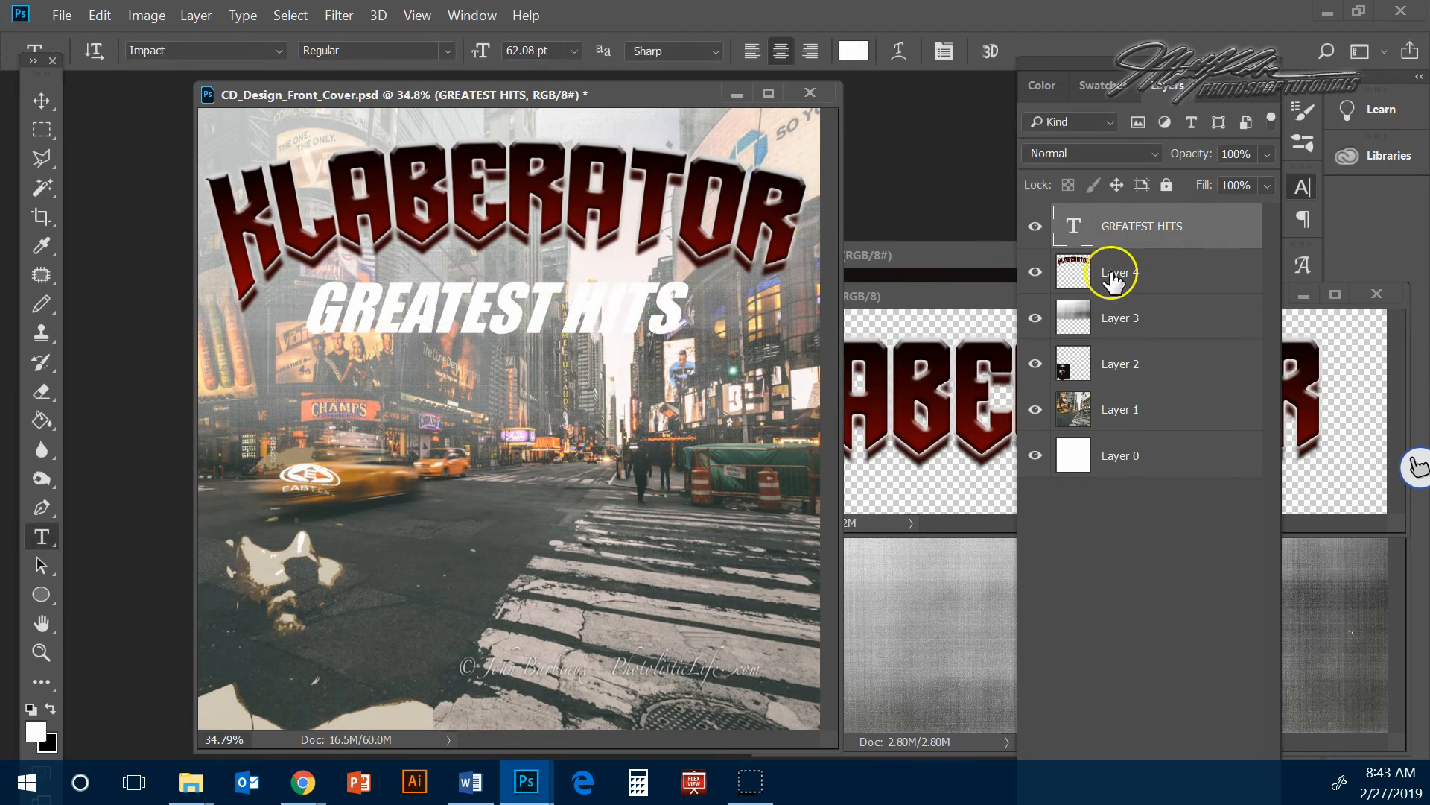
- Open the layer styles of the GREATEST HITS text and add a dark red drop shadow
double_click(1195, 231)
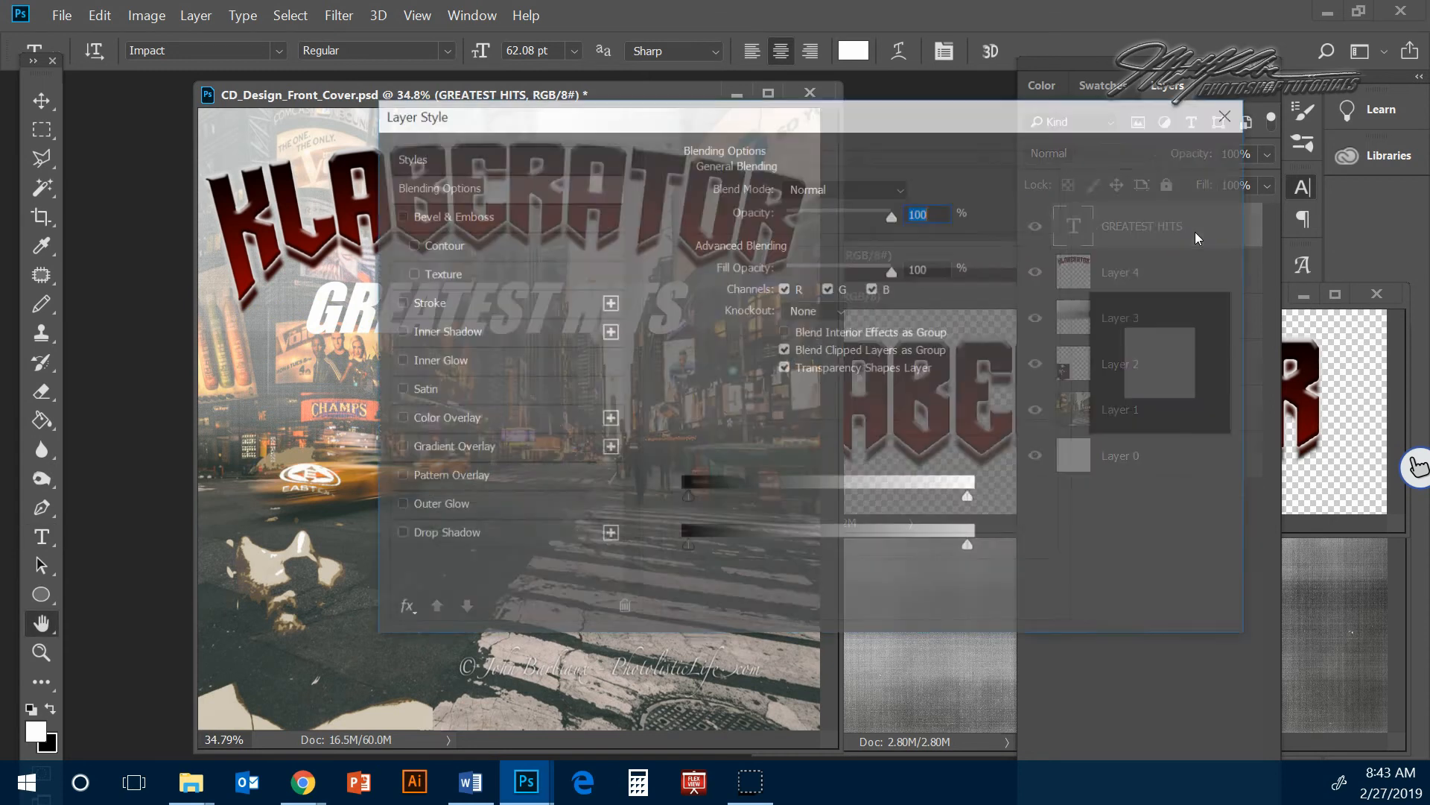
drag(688, 123, 1038, 112)
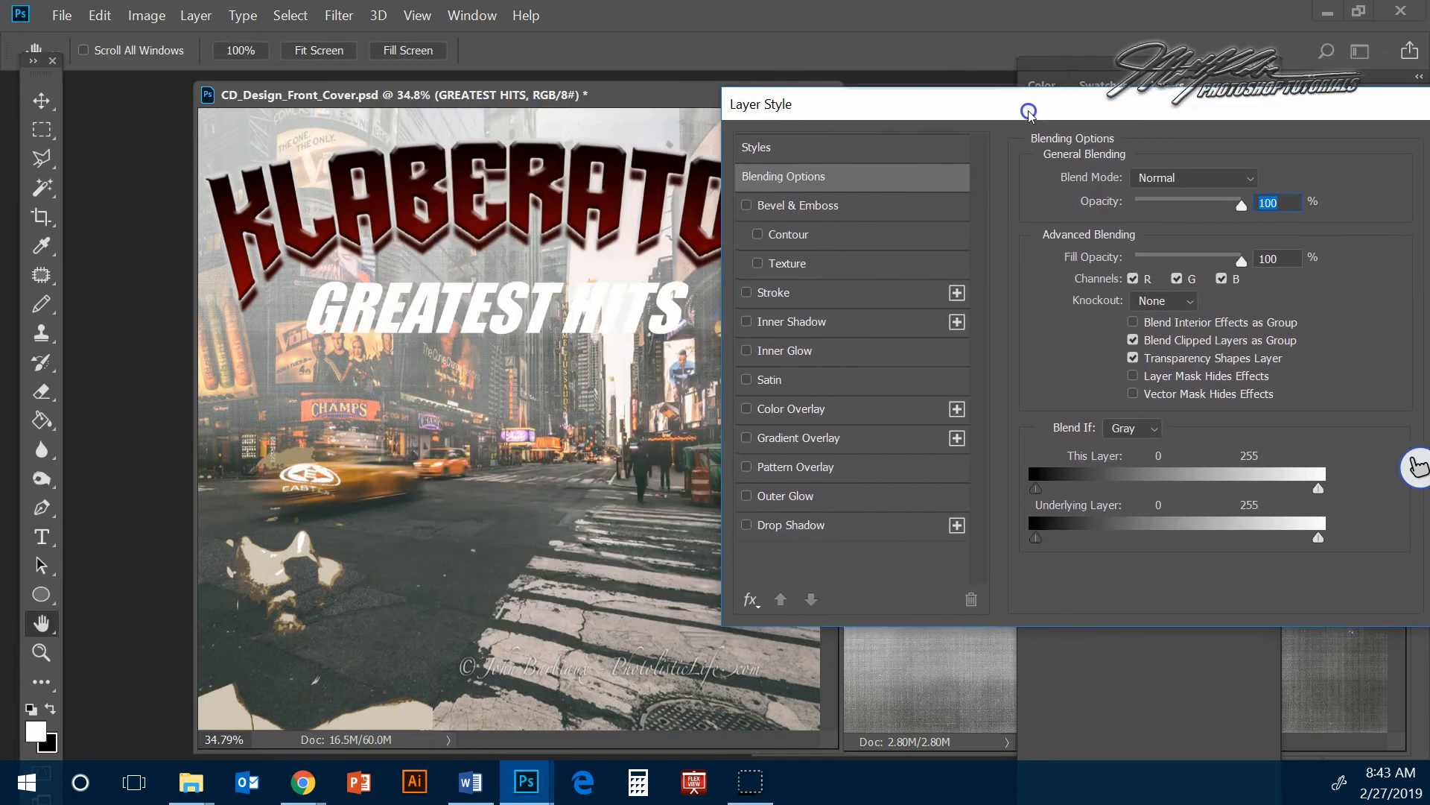
click(855, 525)
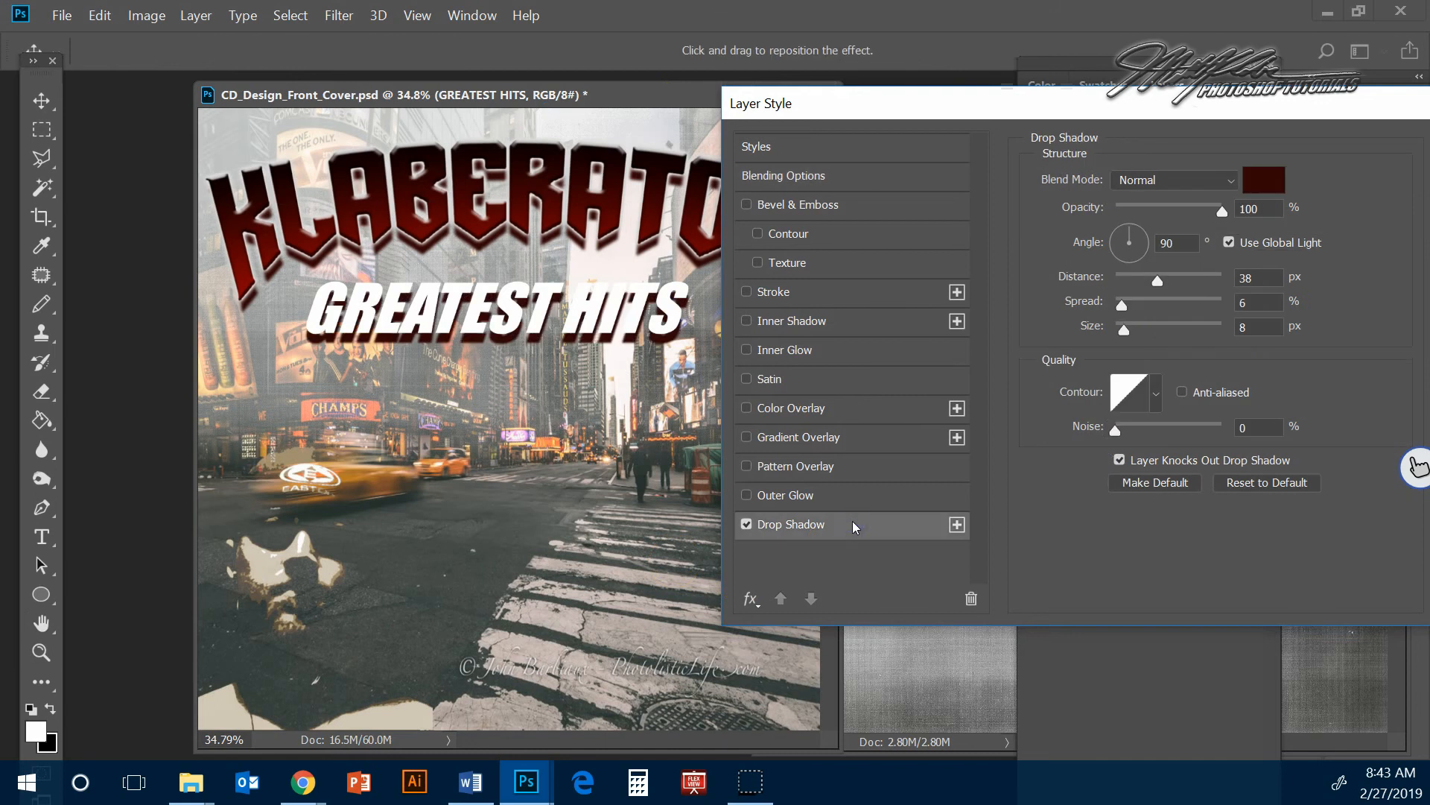
- Add a 1 px black outside stroke with Normal blend mode to the GREATEST HITS text and apply the layer styles
click(827, 295)
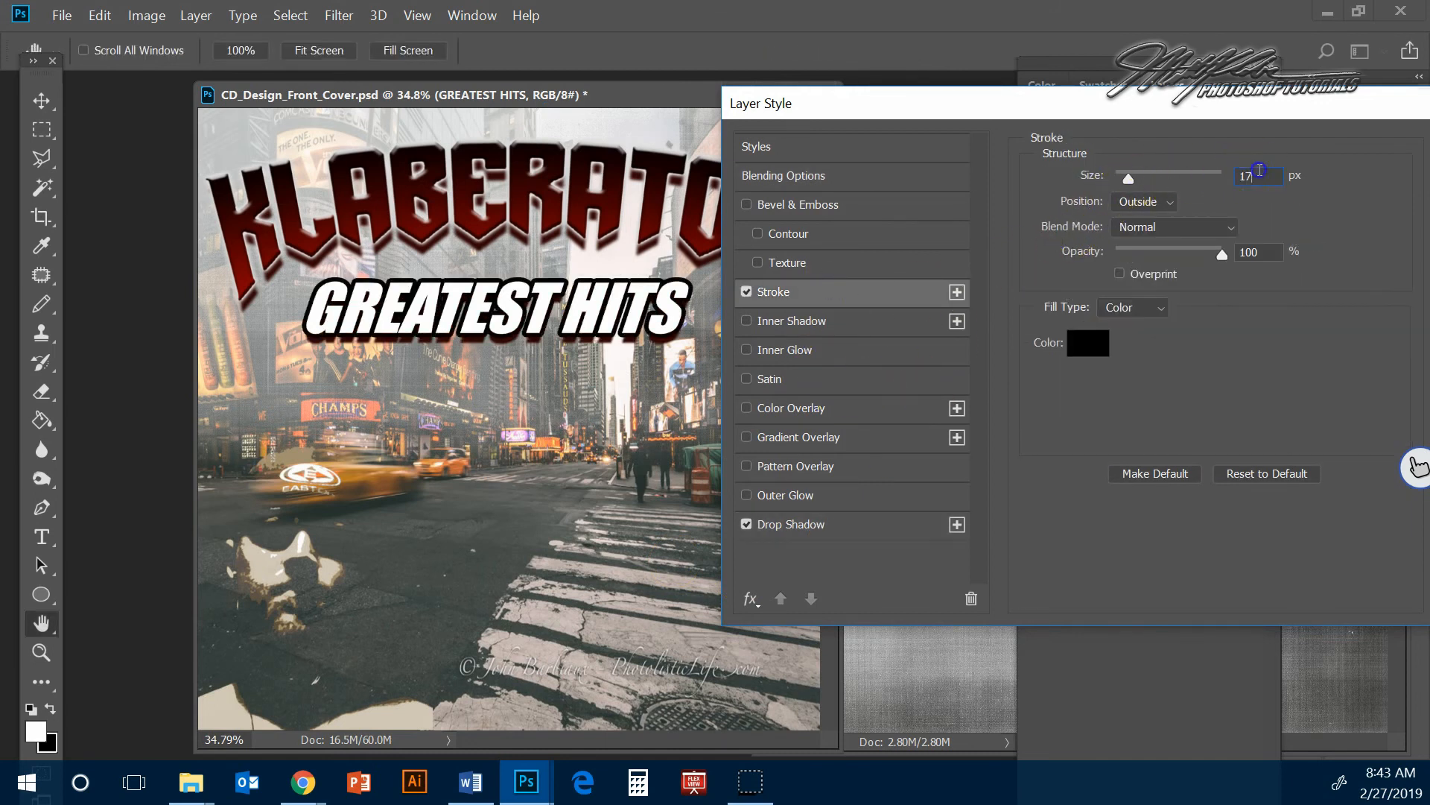
key(Up)
key(Up)
key(Up)
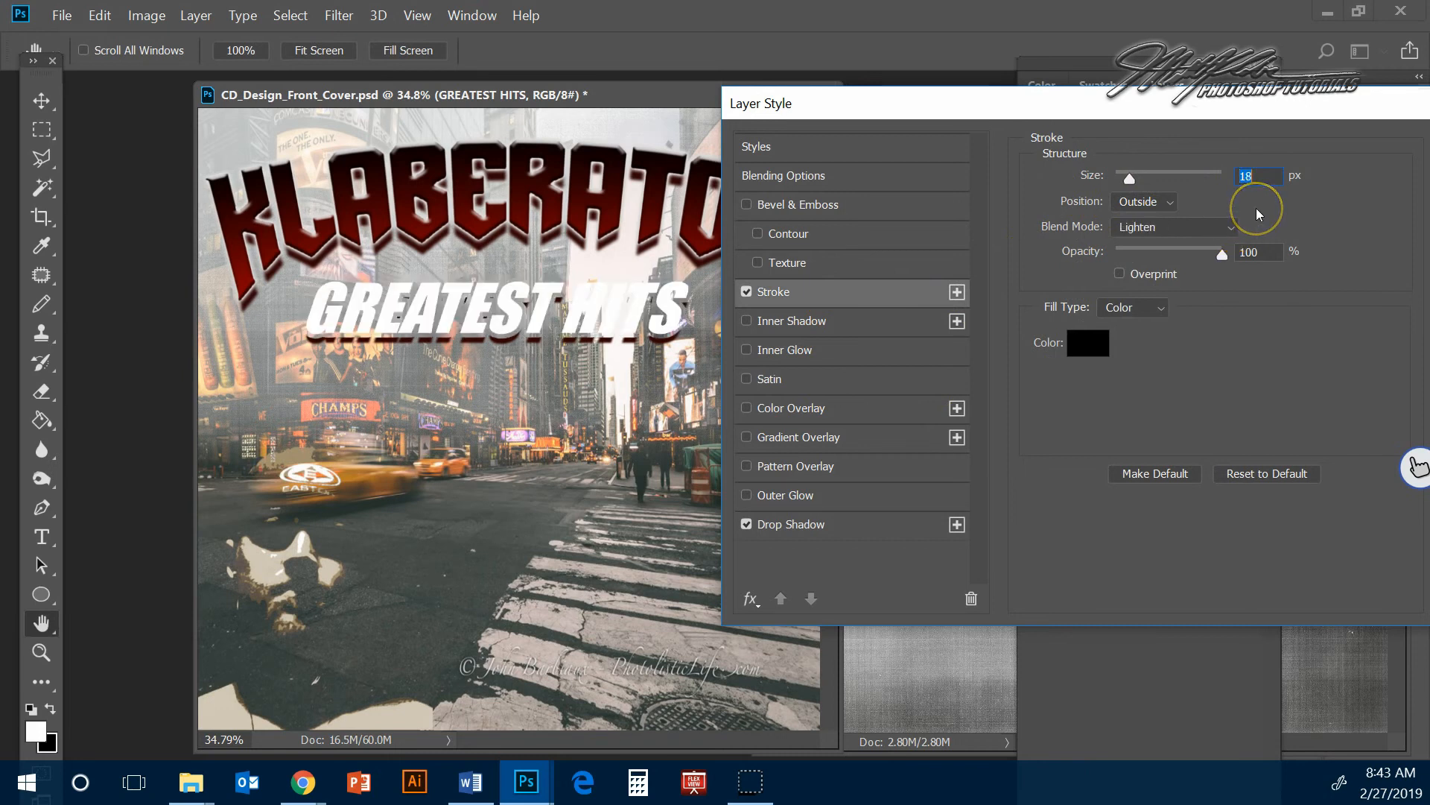
drag(1131, 178, 1107, 179)
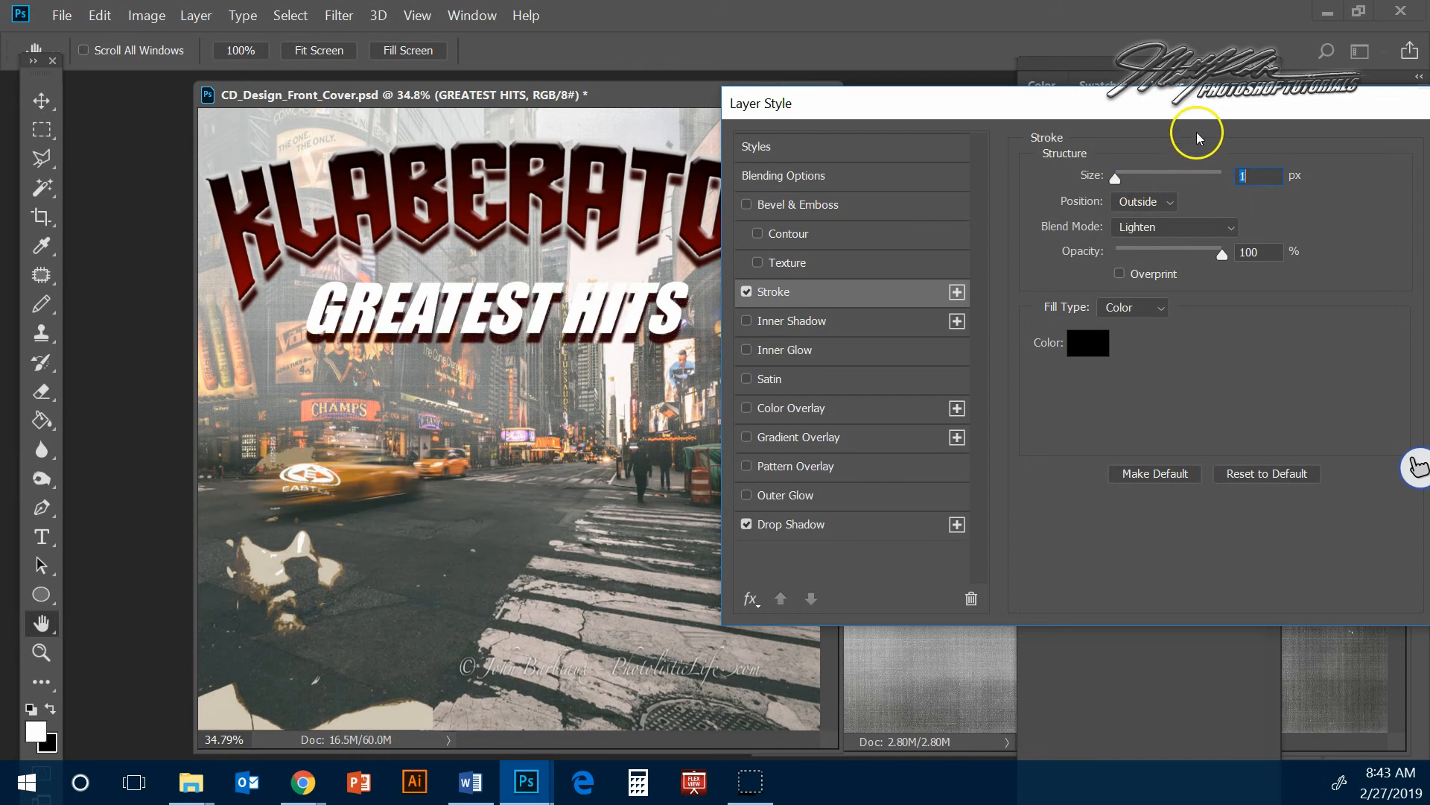
click(1211, 227)
click(1204, 249)
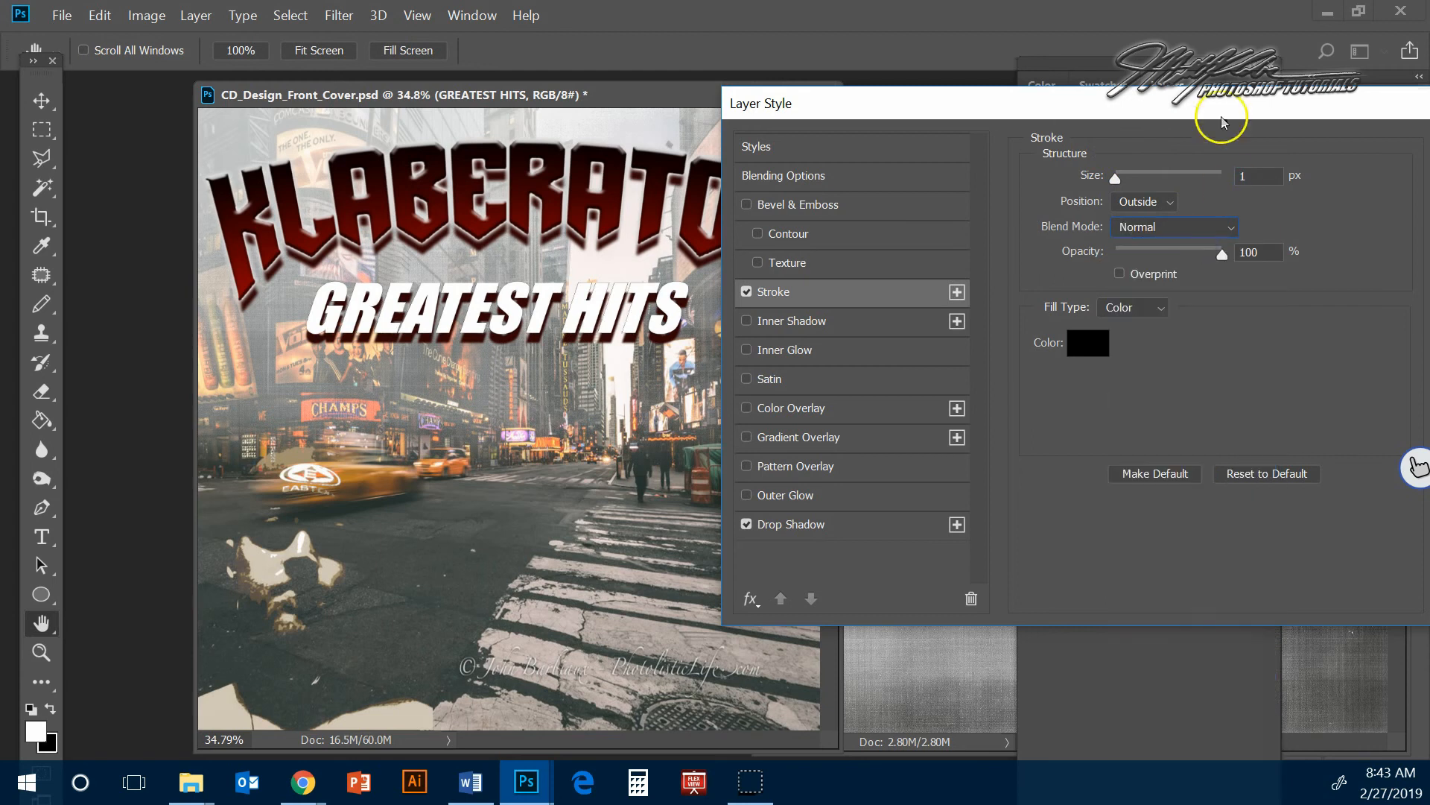
drag(1233, 109, 1029, 150)
click(1392, 192)
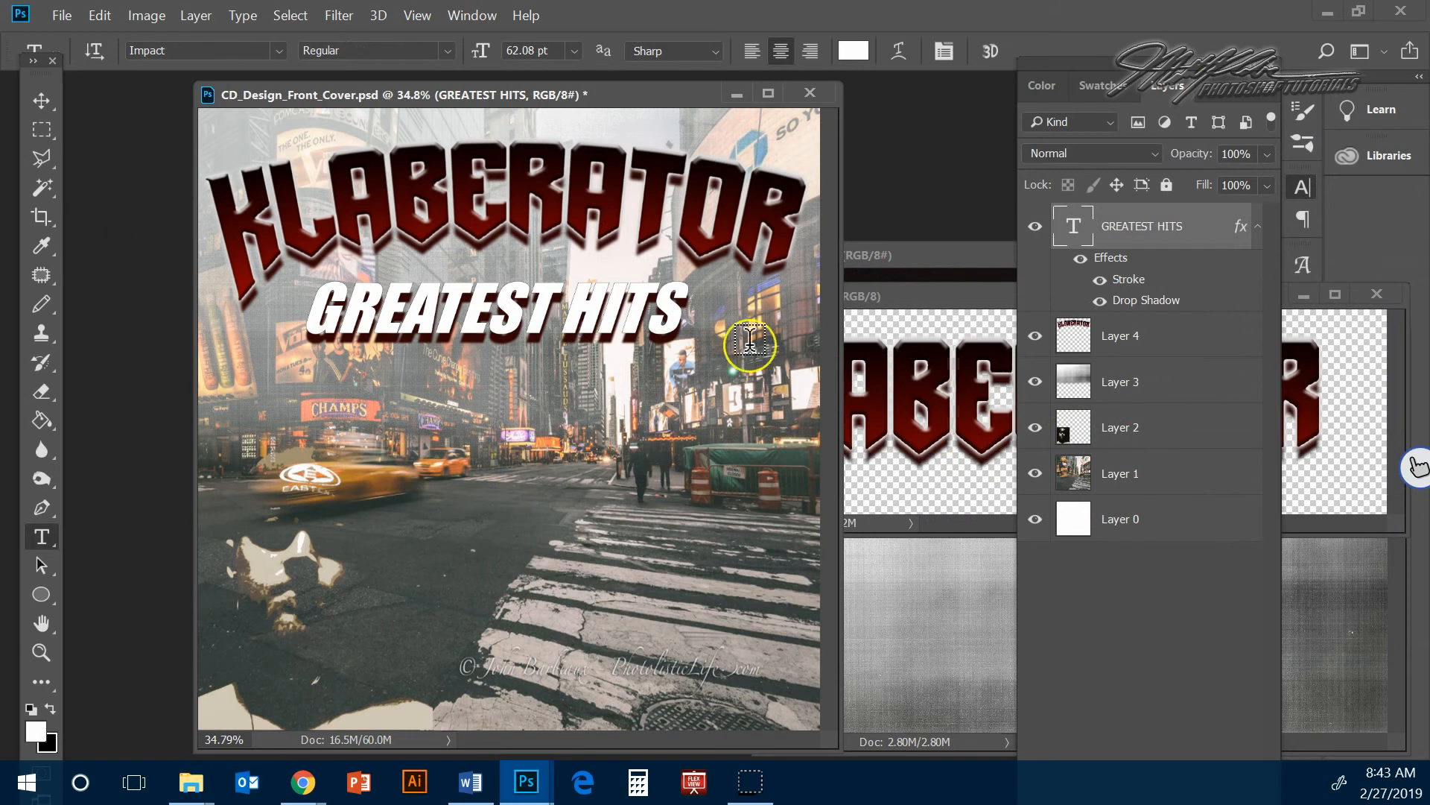
- Save the cover as a JPEG named CD_Design_Front_Cover in the Downloads folder
click(69, 18)
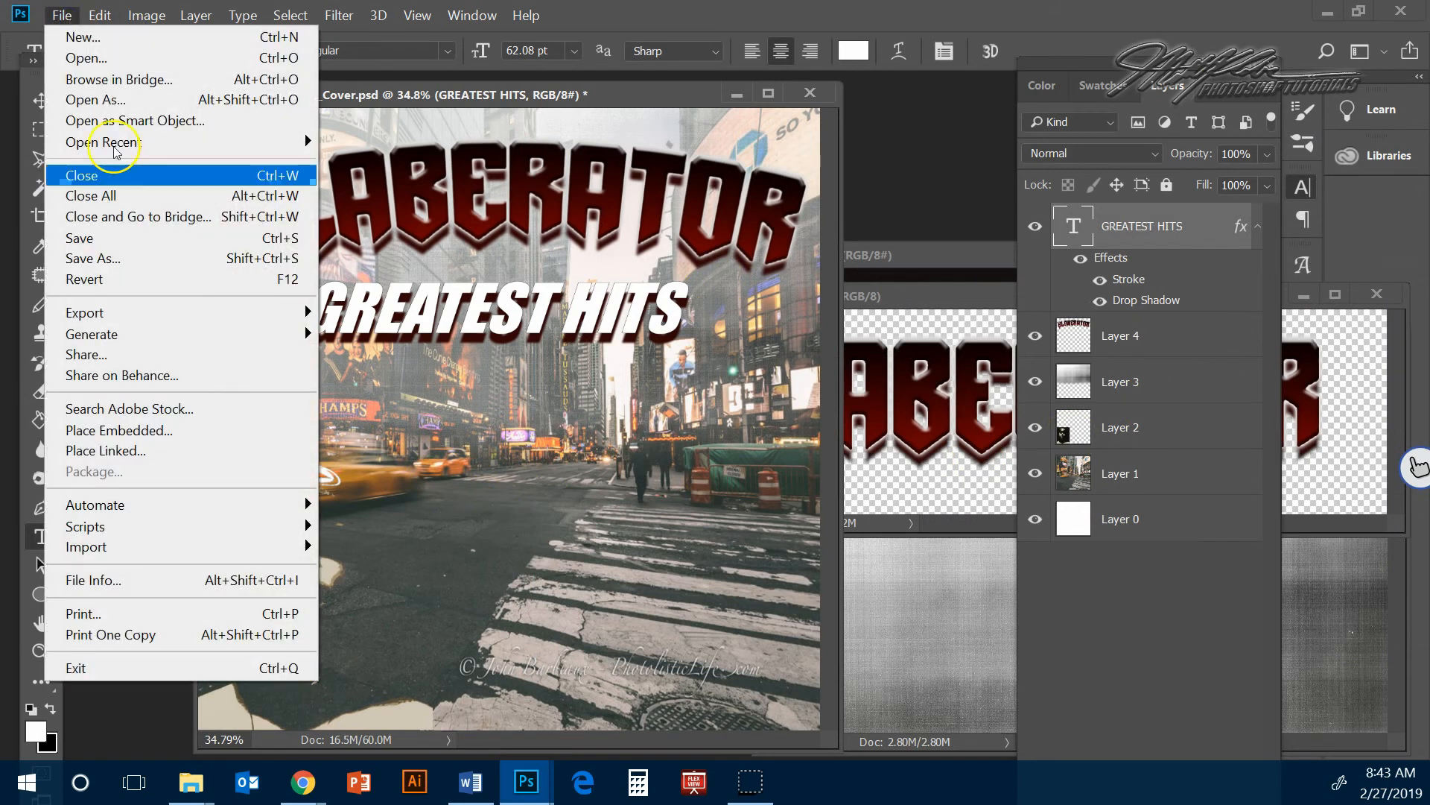
click(140, 259)
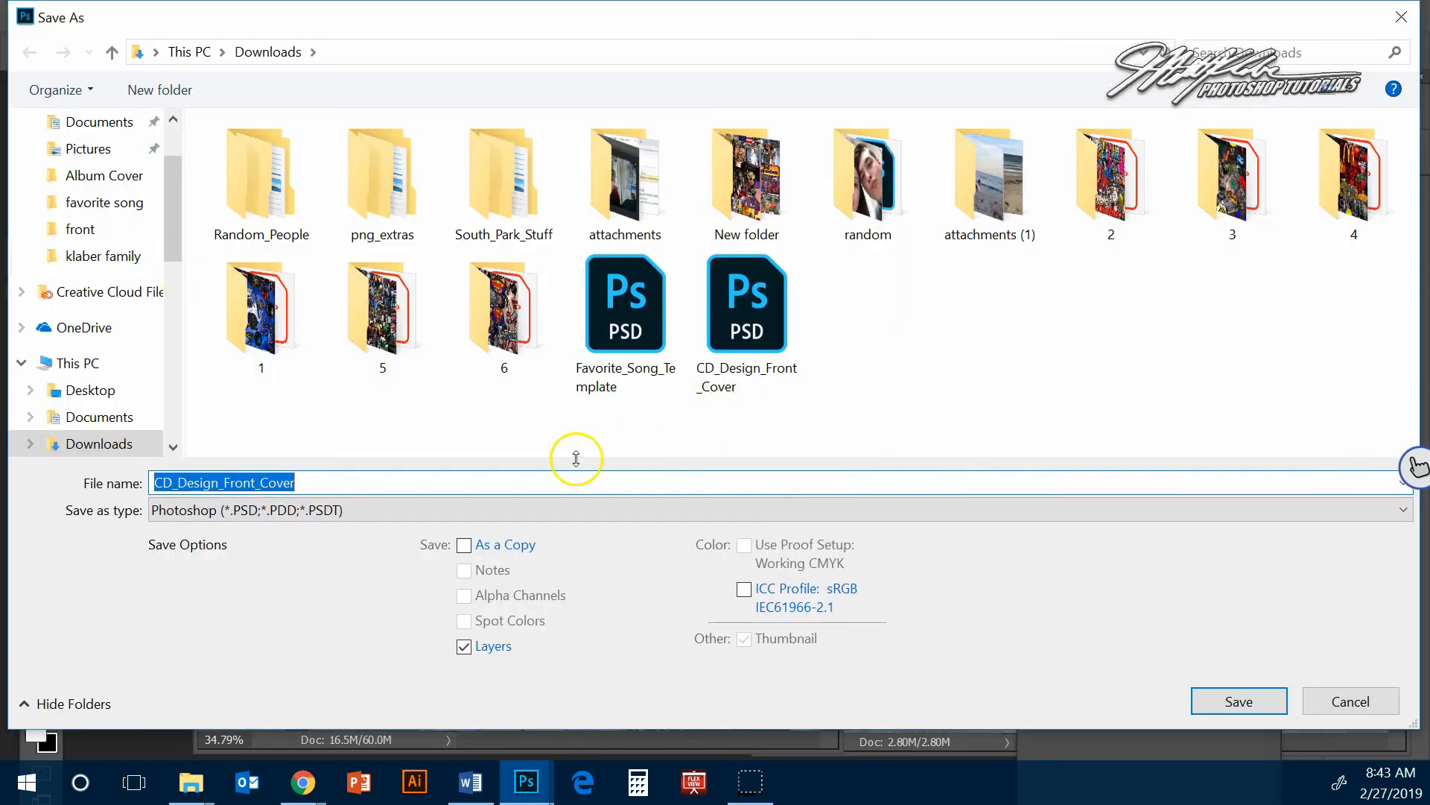
click(432, 514)
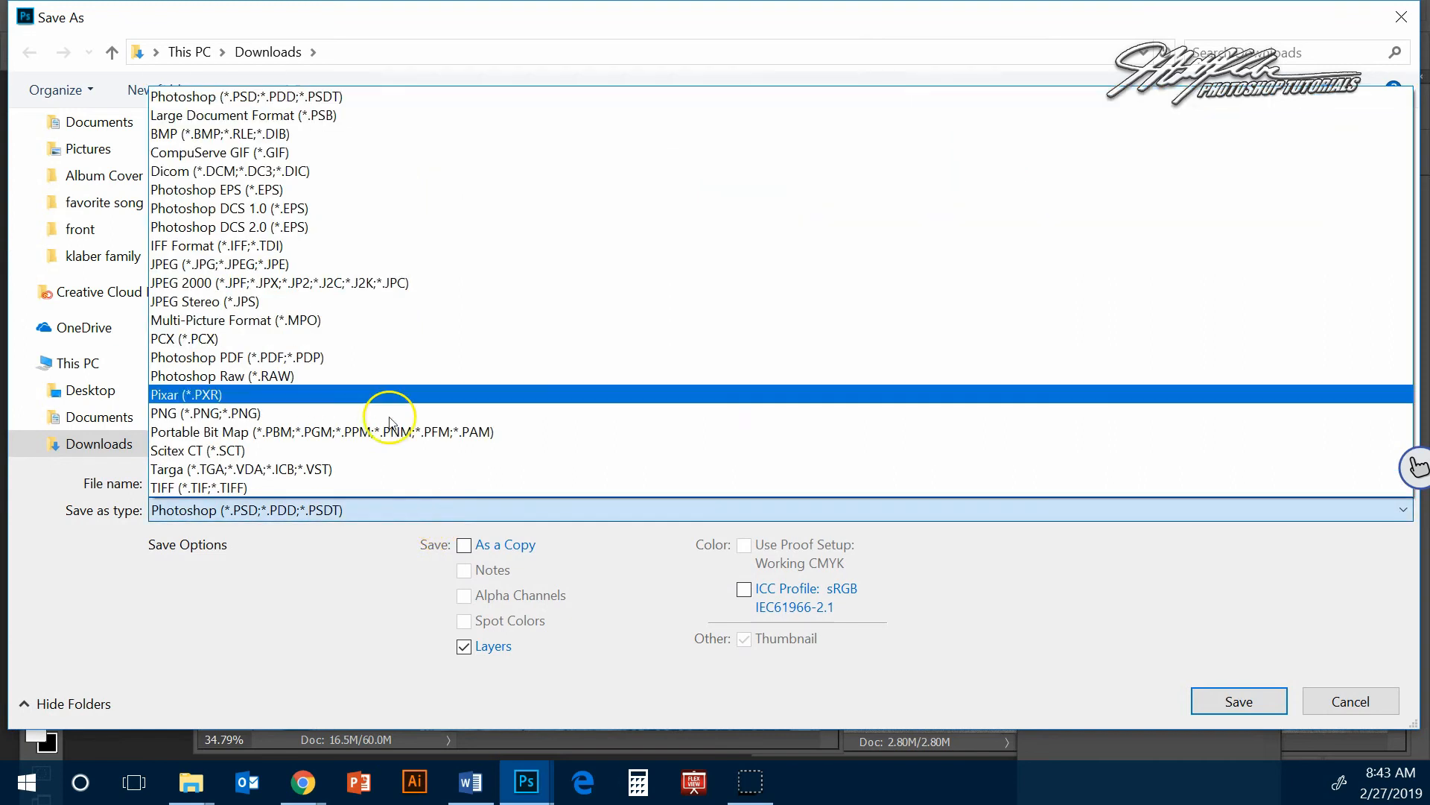
click(368, 264)
click(1197, 699)
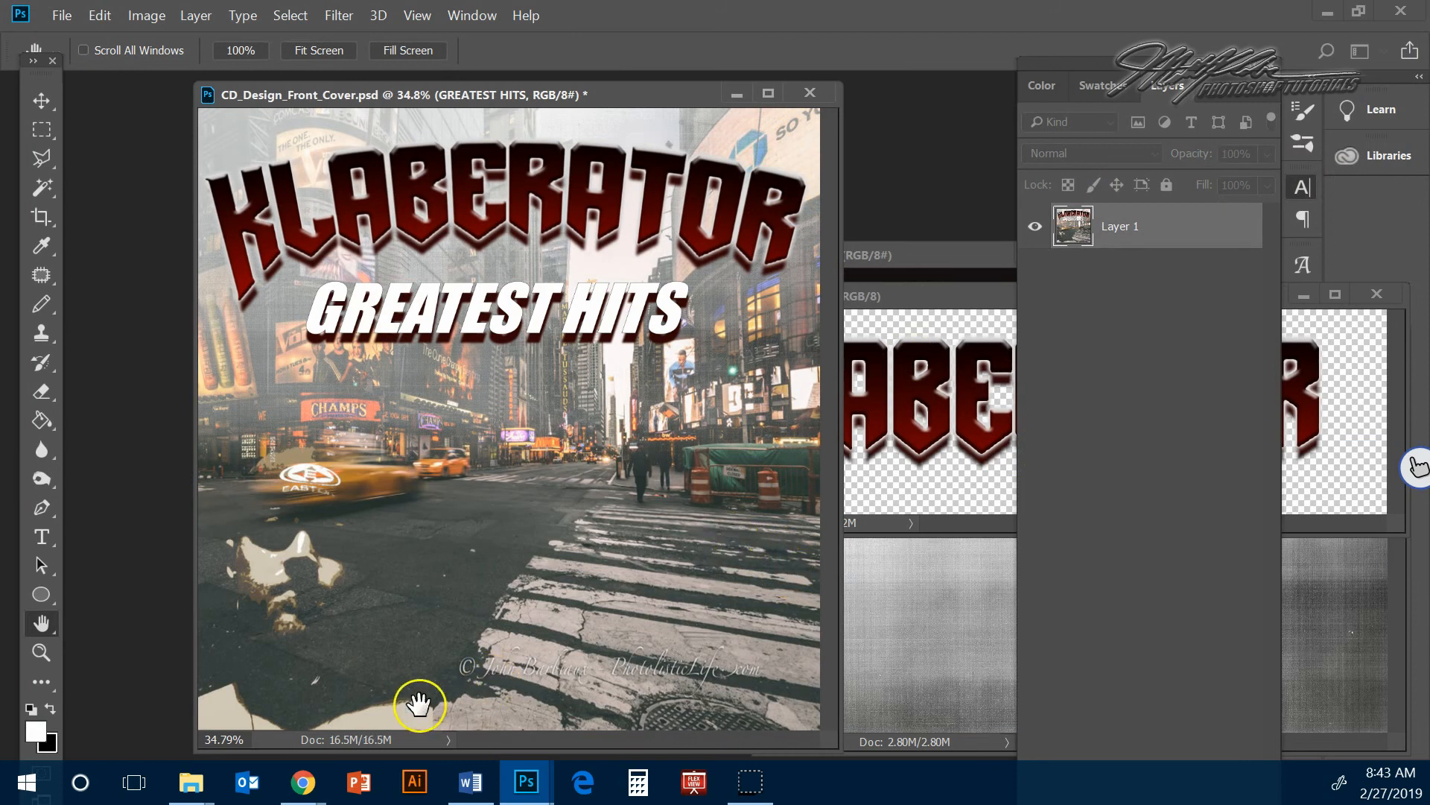
- Switch to Chrome and open dafont.com in a new tab
click(302, 781)
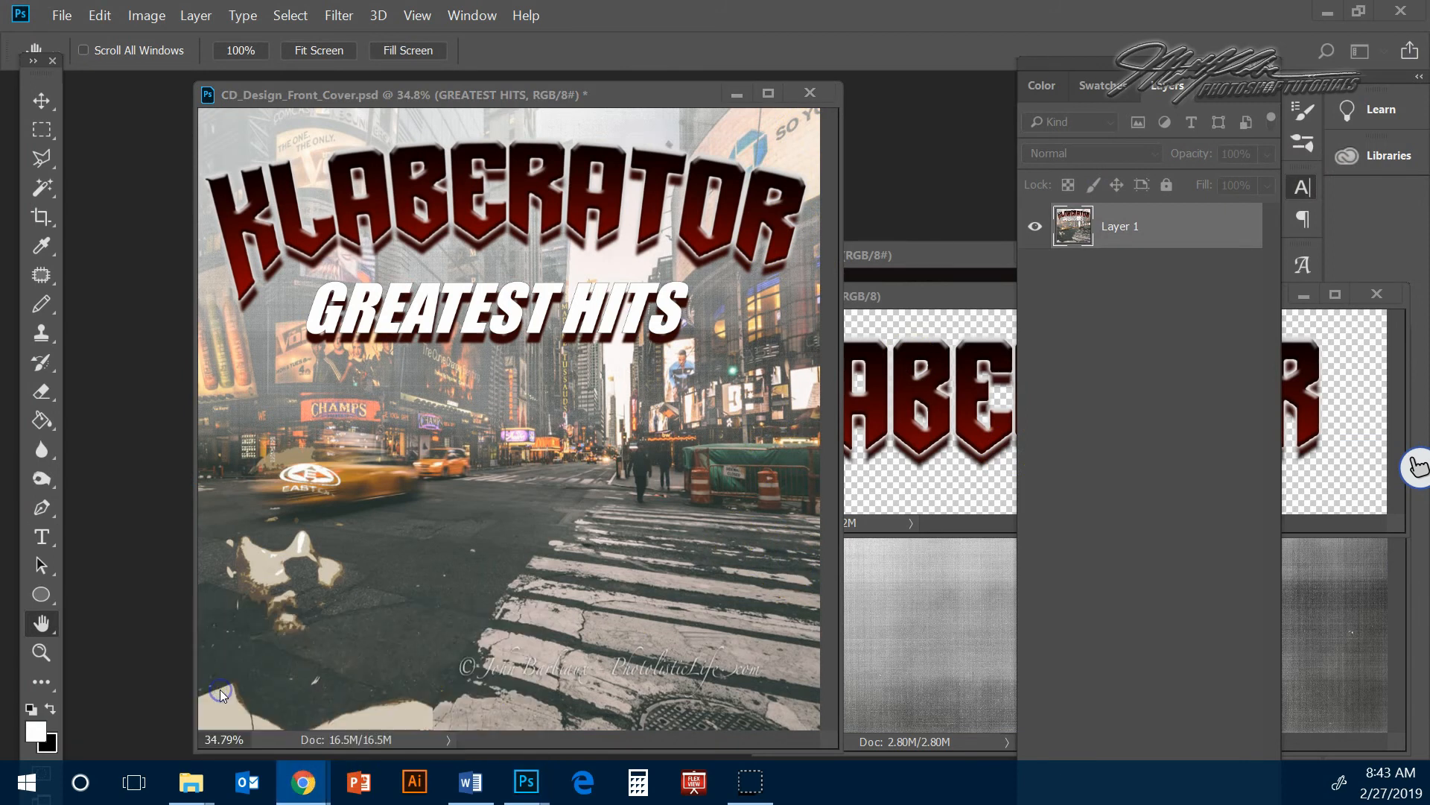
click(302, 781)
click(380, 710)
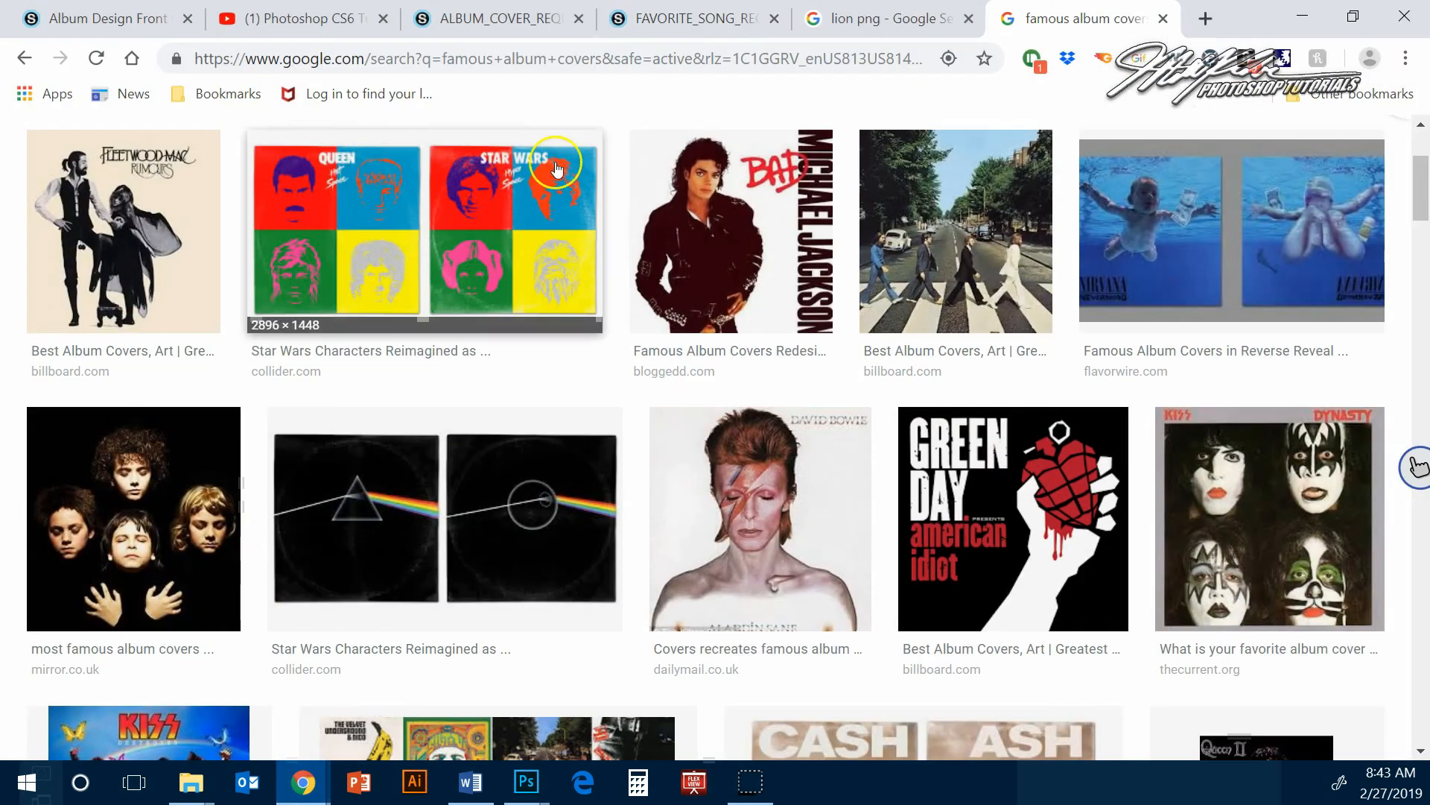
click(1205, 17)
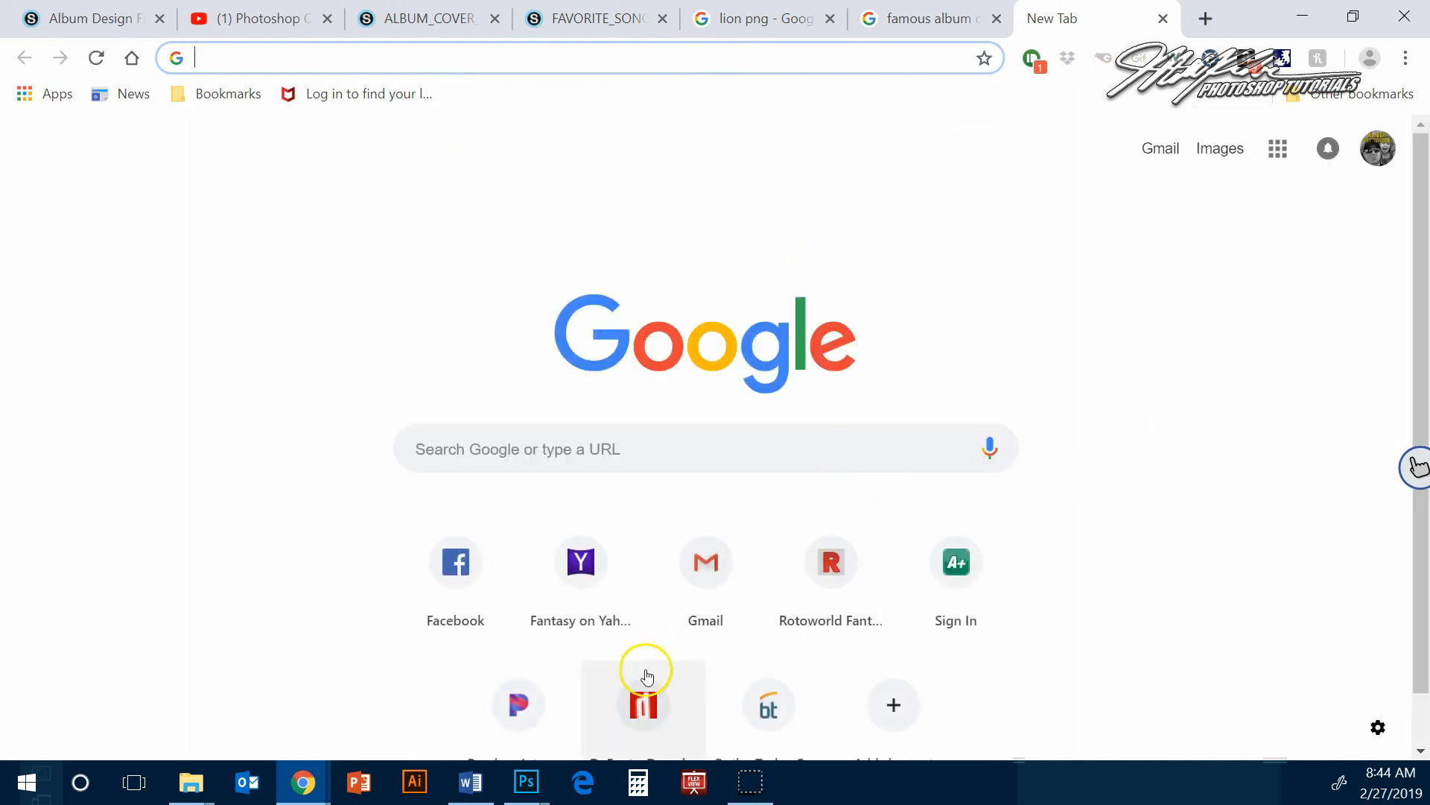
click(647, 676)
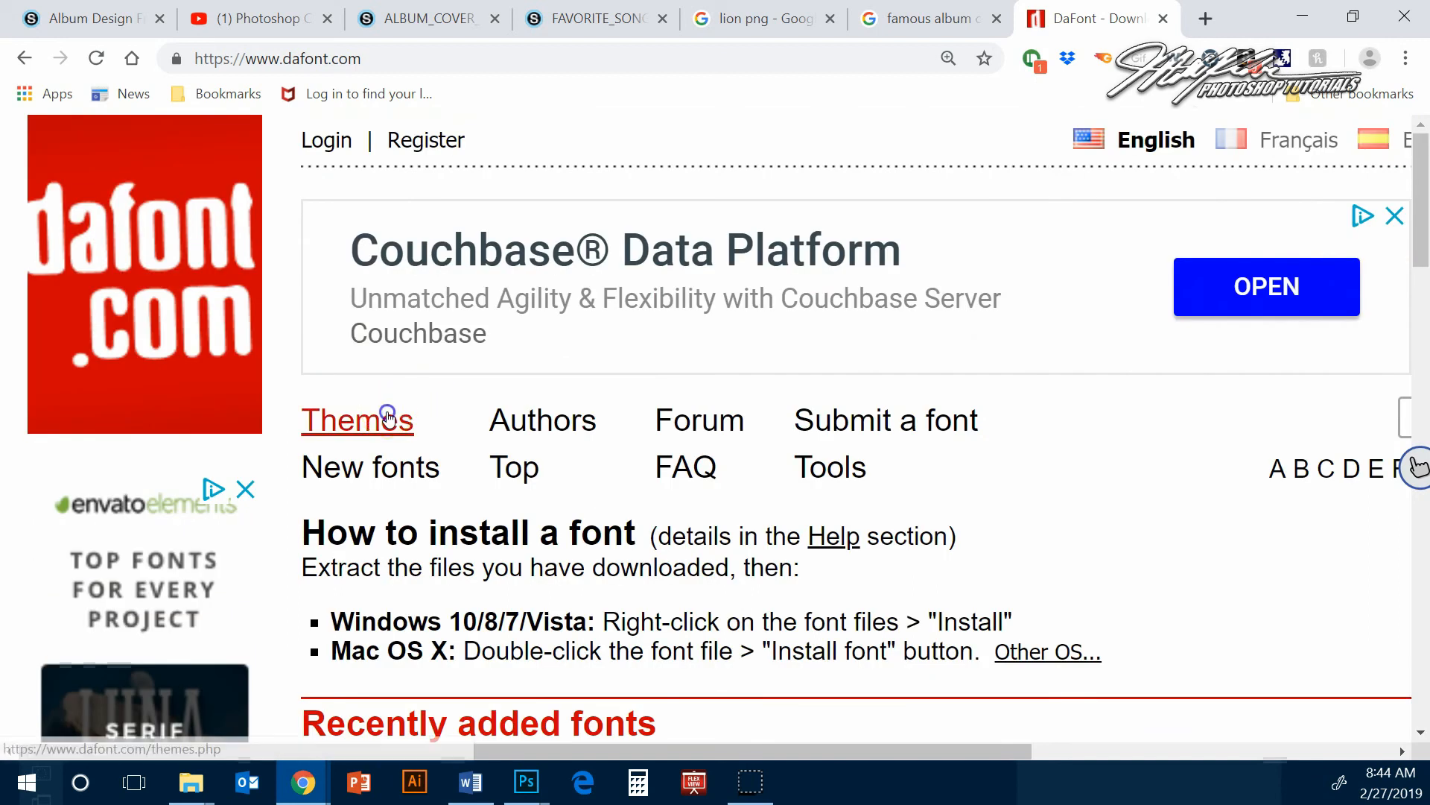
- Open the Cartoon category under Fancy from the font themes
click(388, 415)
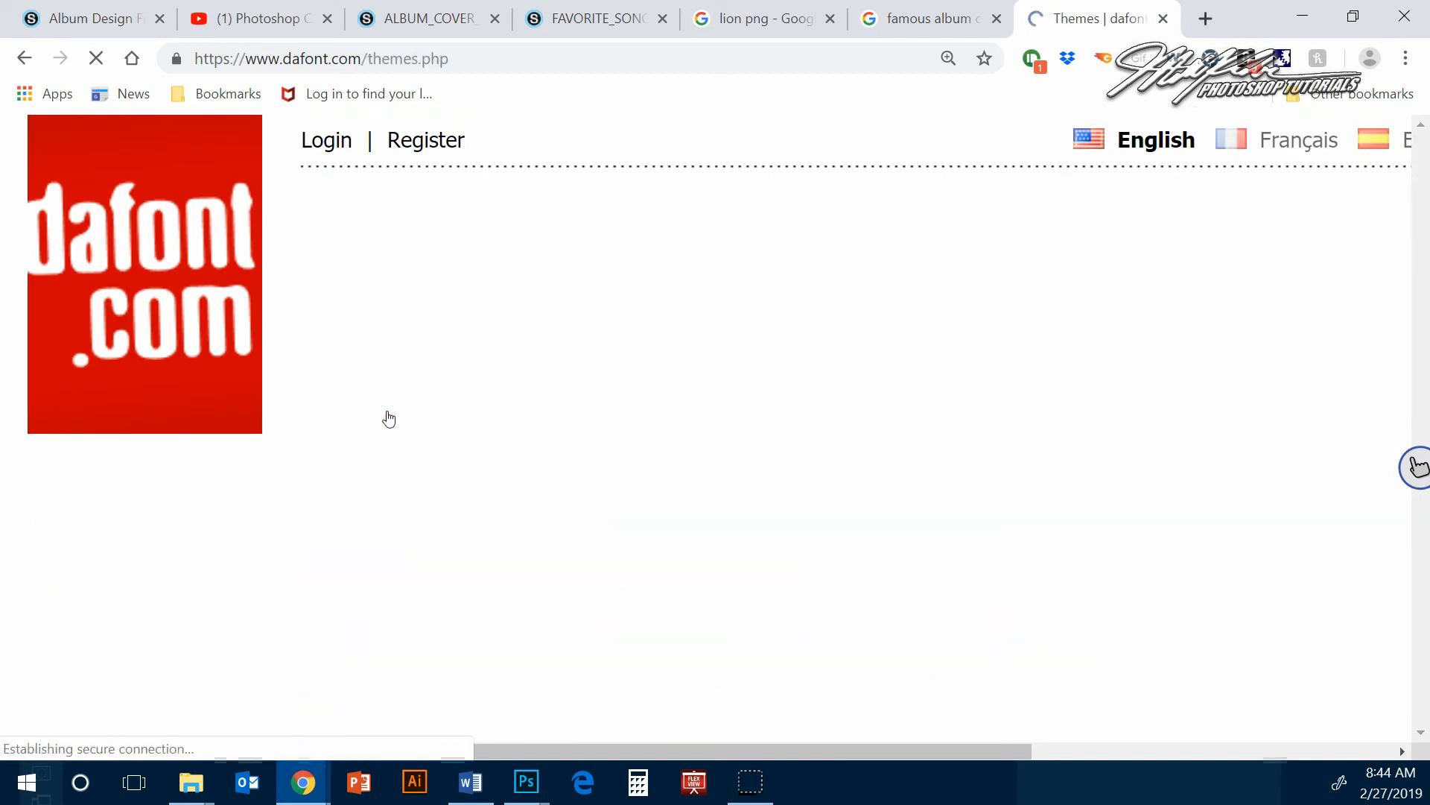
scroll(588, 421, down, 8)
scroll(574, 415, up, 5)
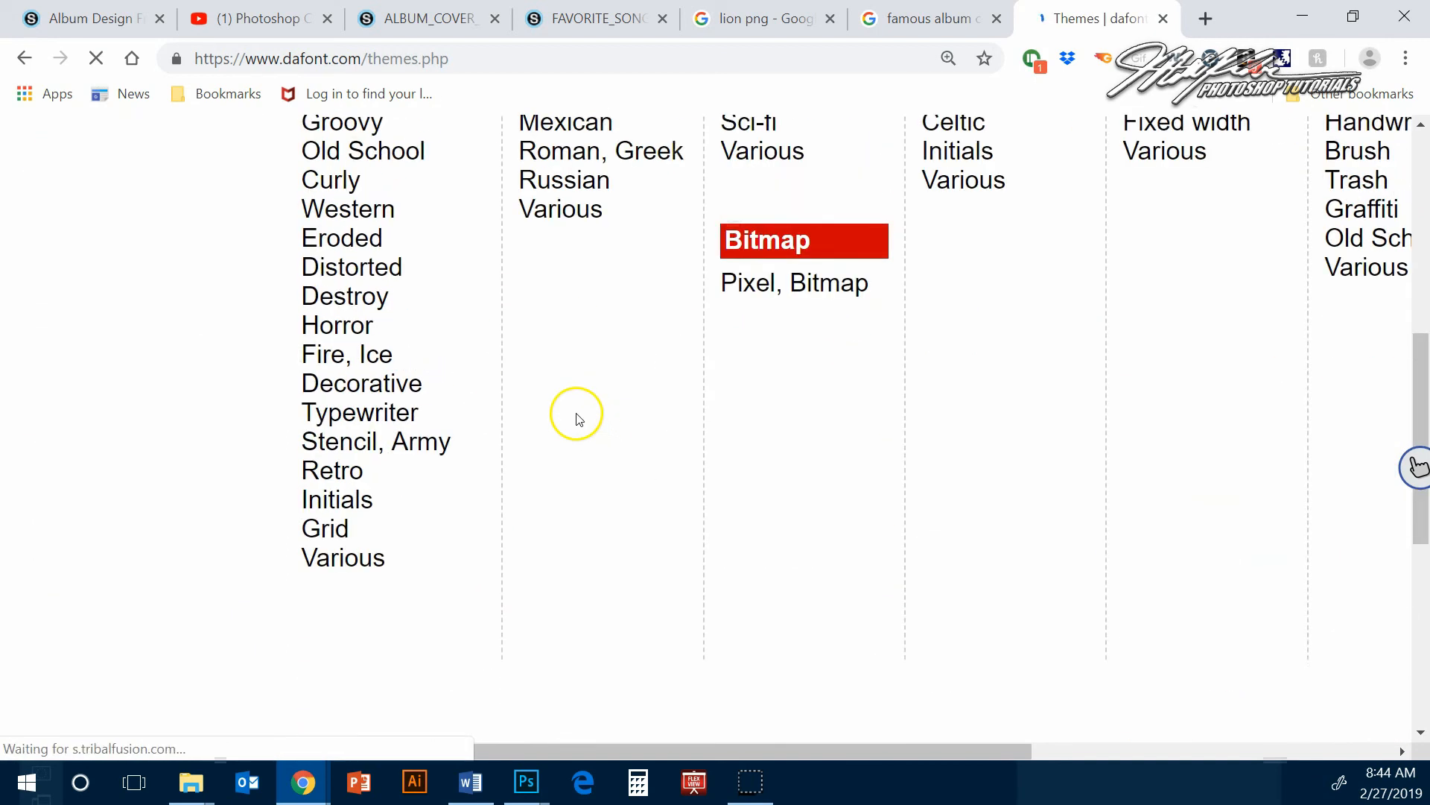
click(377, 447)
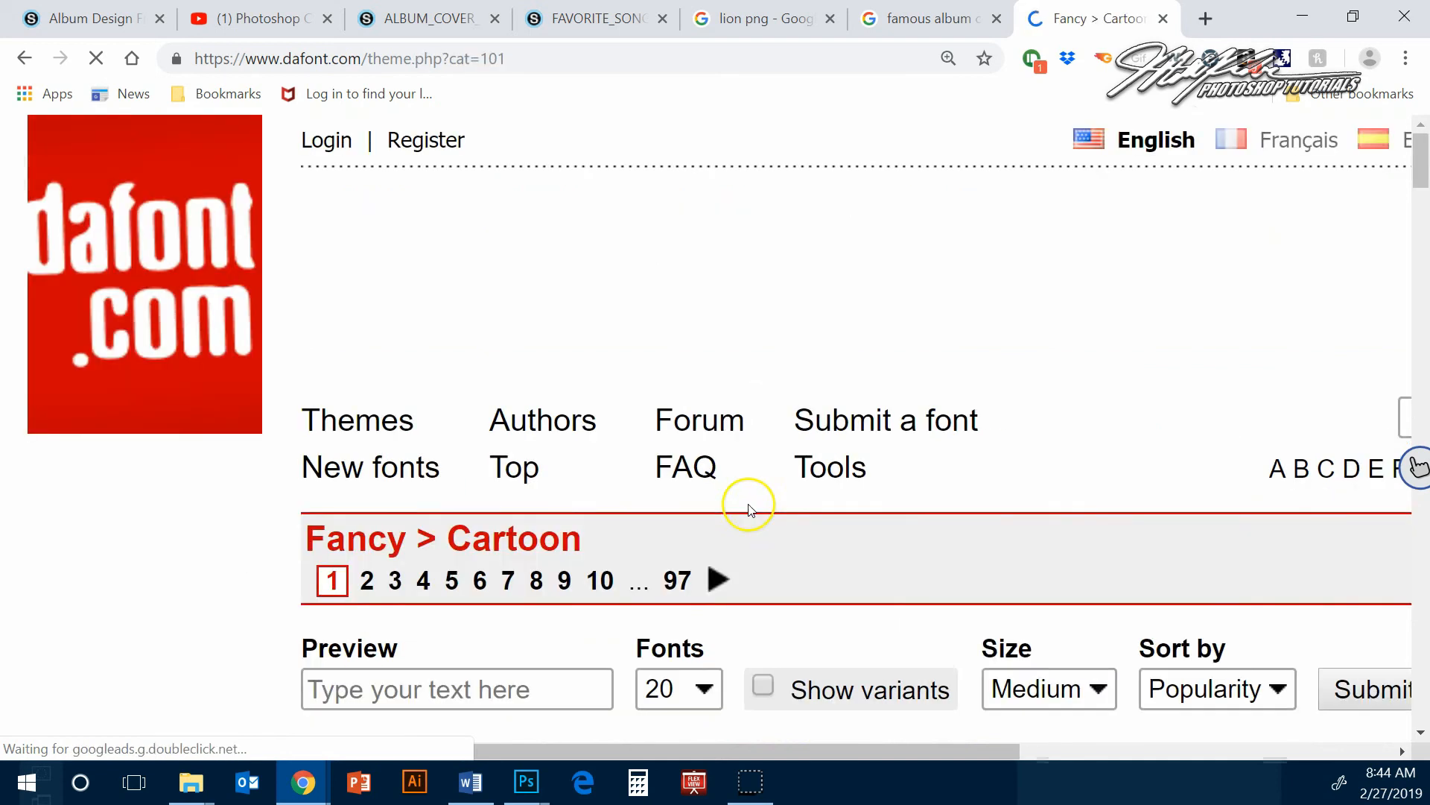
- Preview the Cartoon fonts with the text Klaberator, showing 100 fonts per page
scroll(750, 509, down, 3)
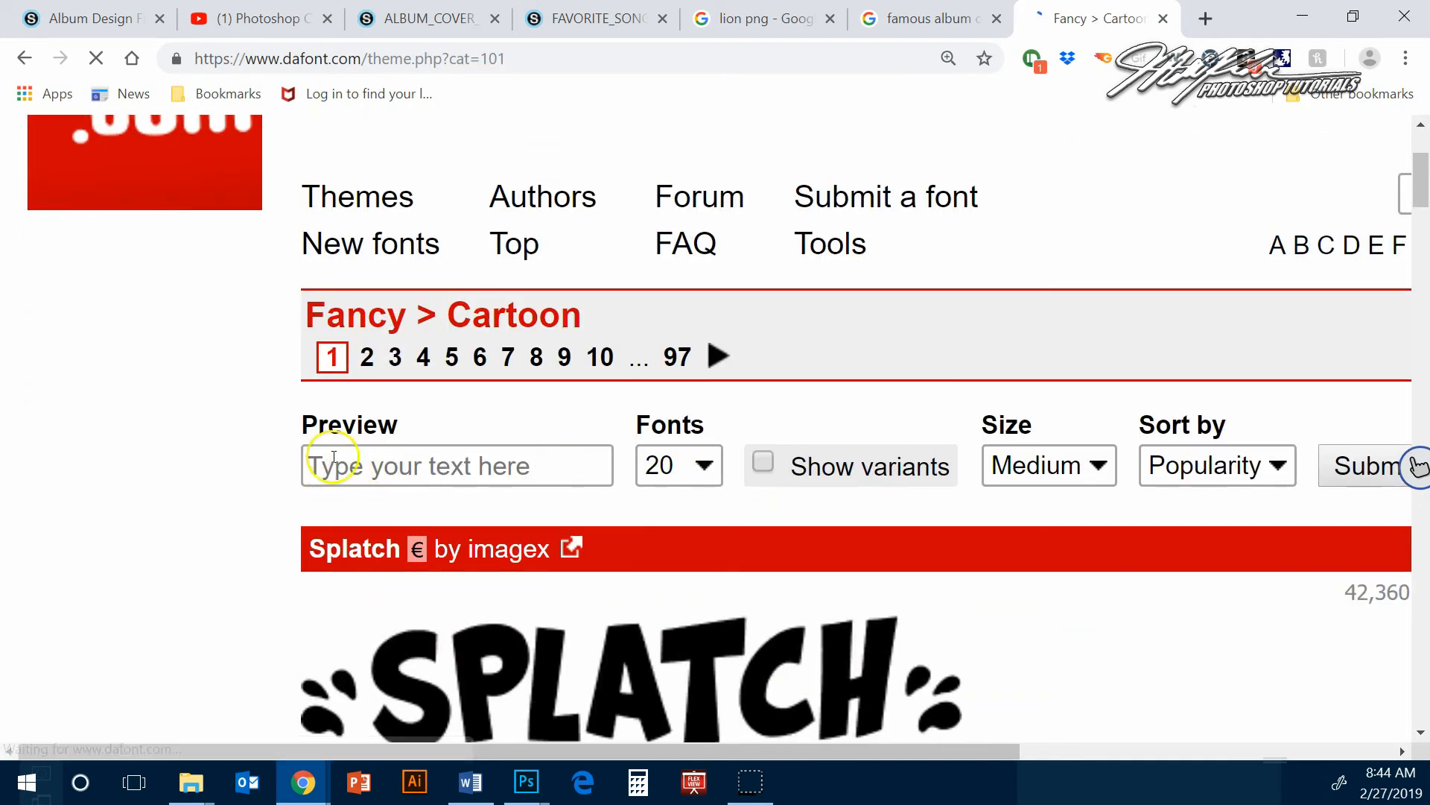
click(385, 458)
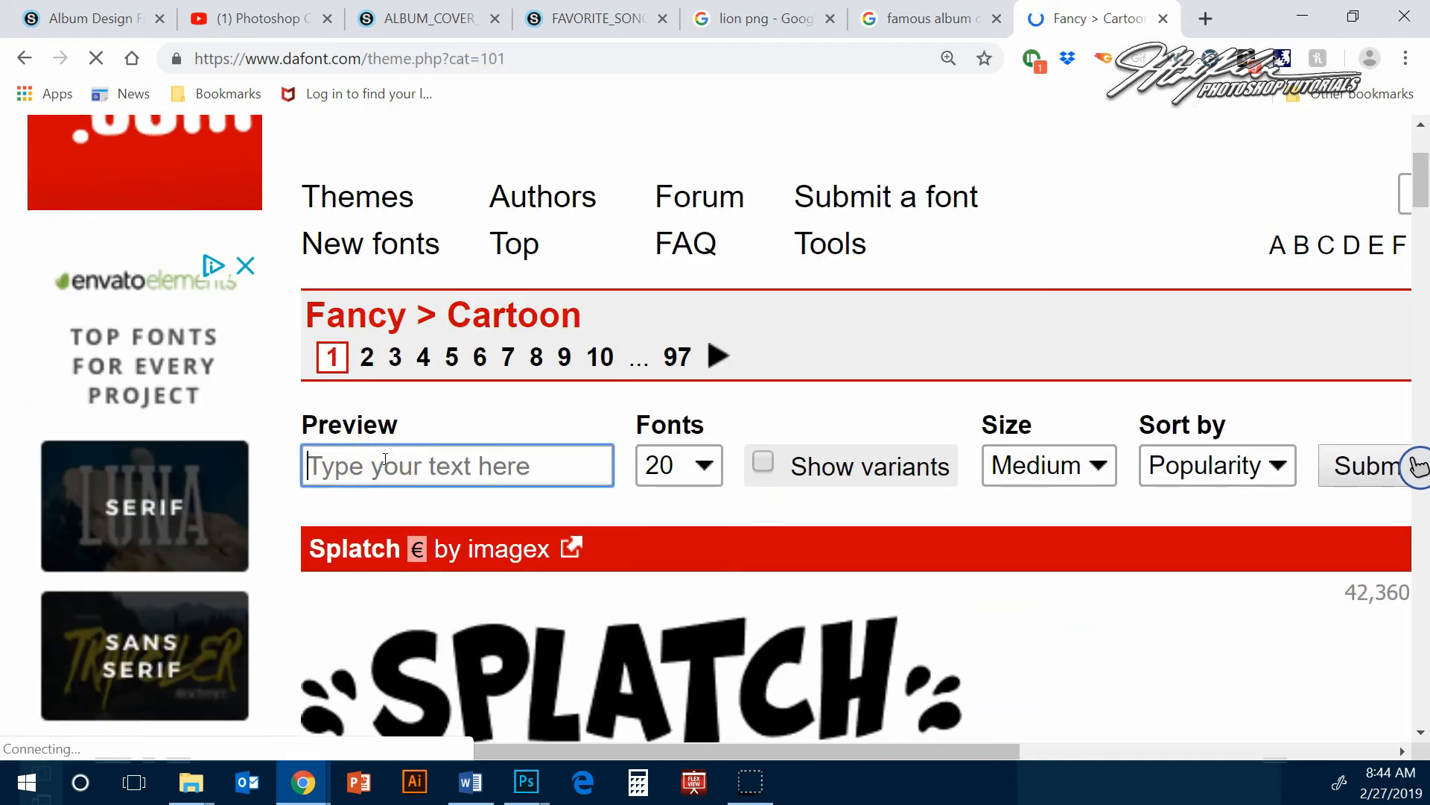
text(Klaberator)
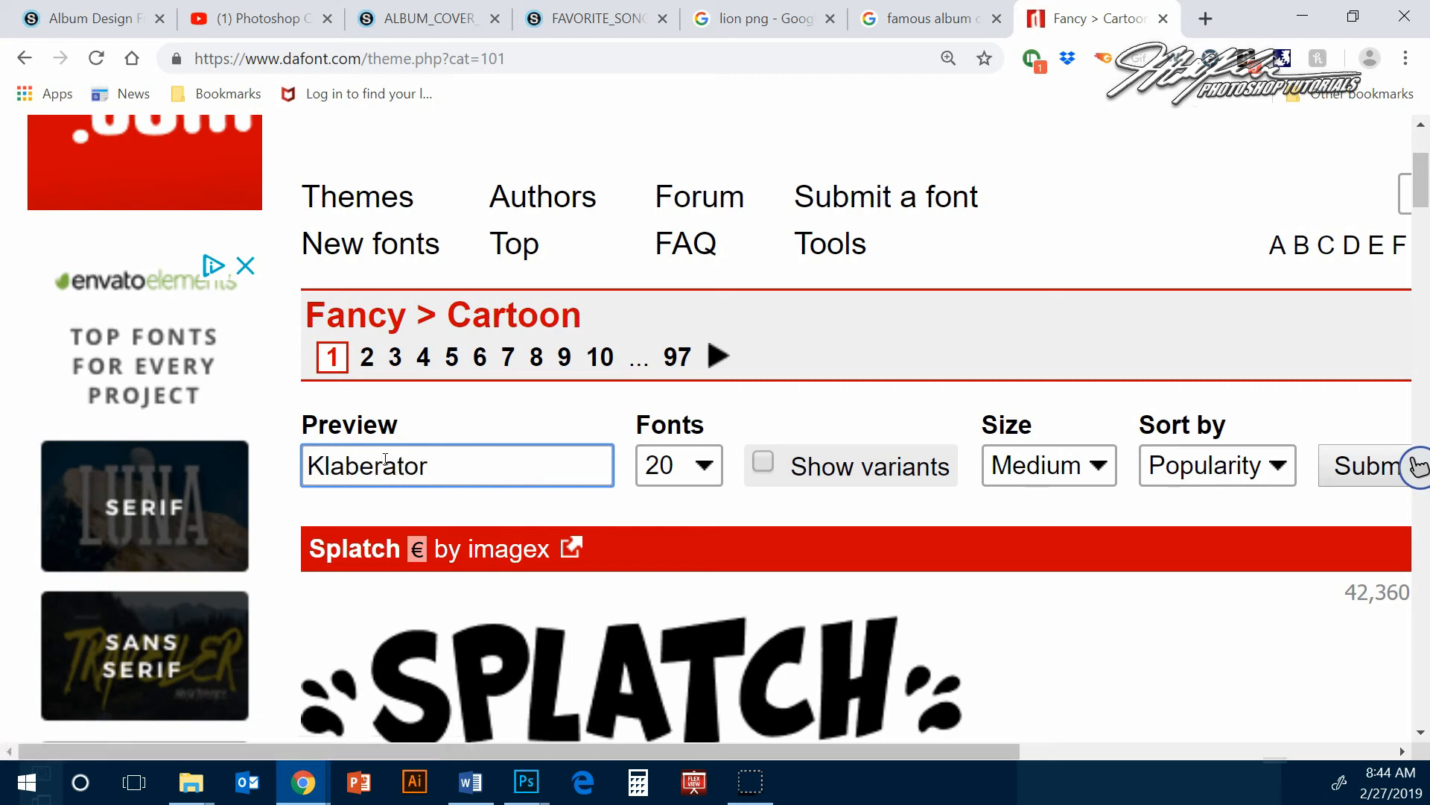
click(715, 466)
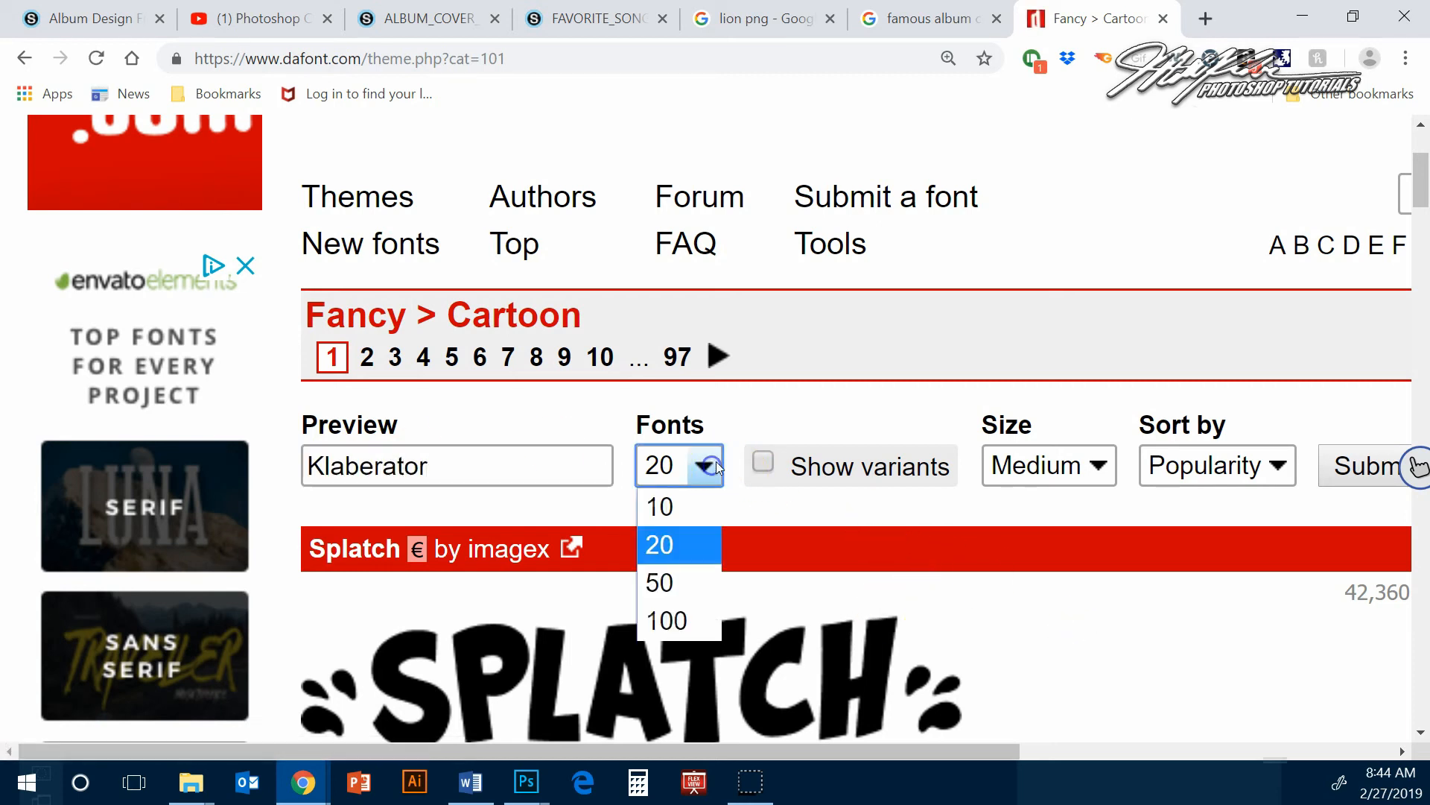
click(694, 613)
click(1341, 466)
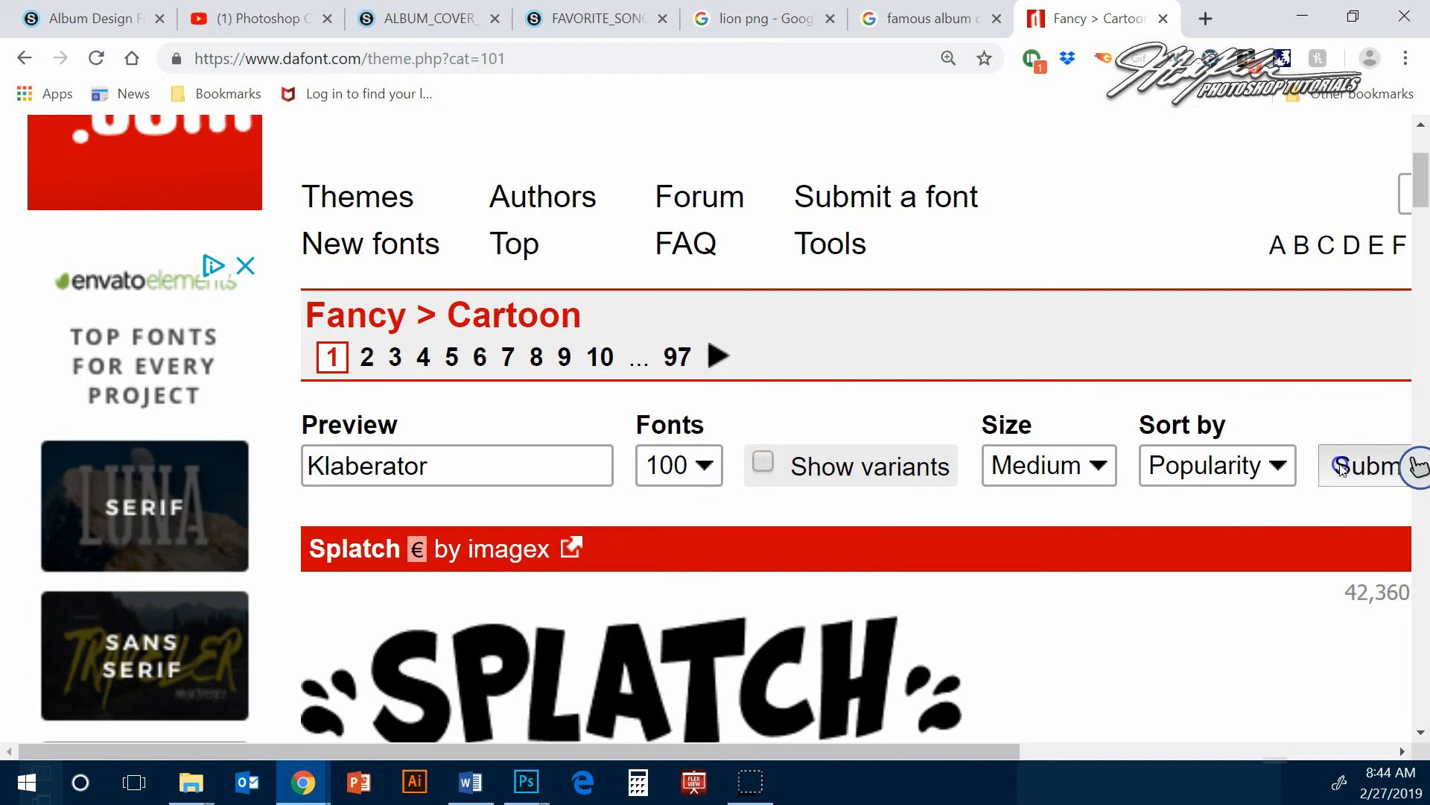
scroll(805, 373, down, 6)
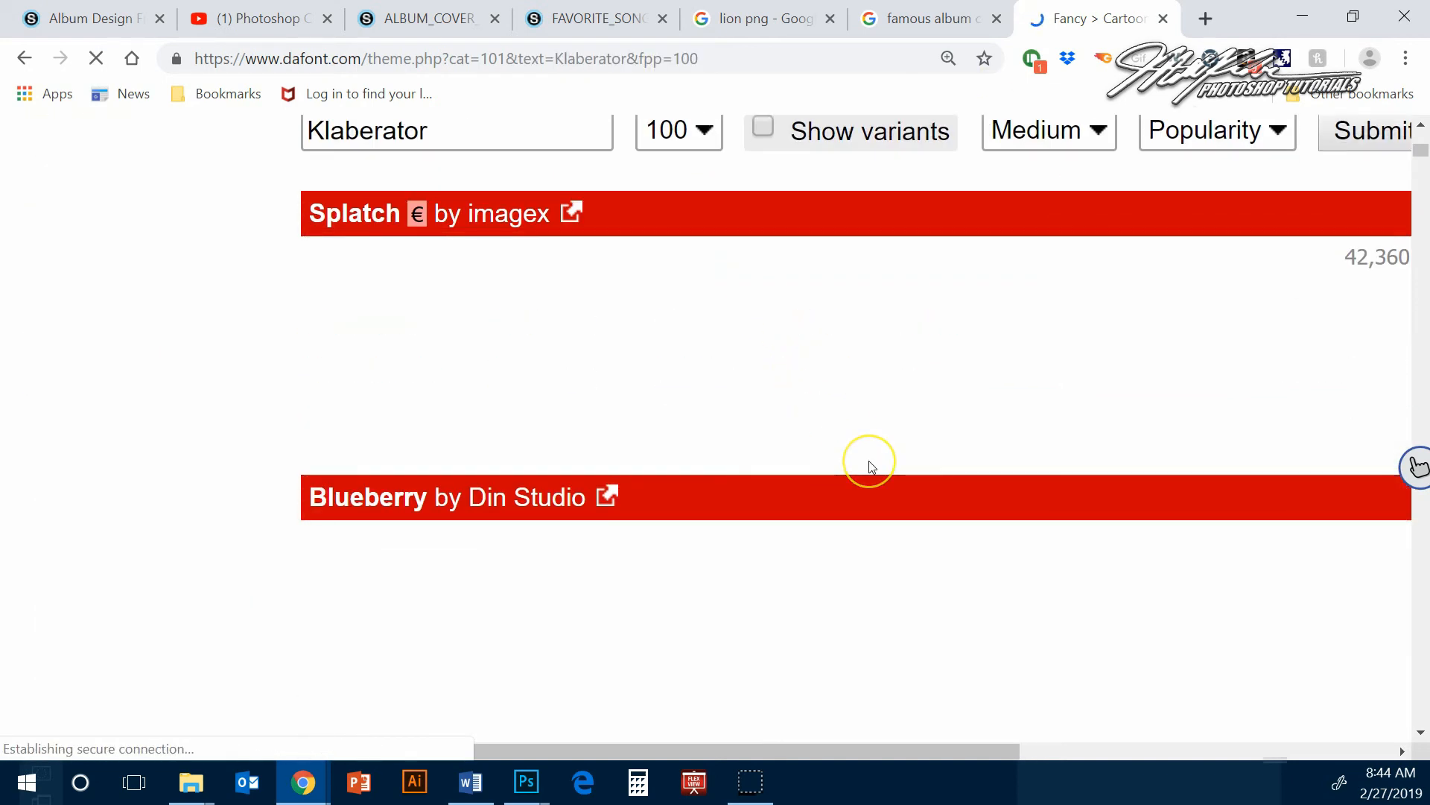
scroll(840, 464, up, 1)
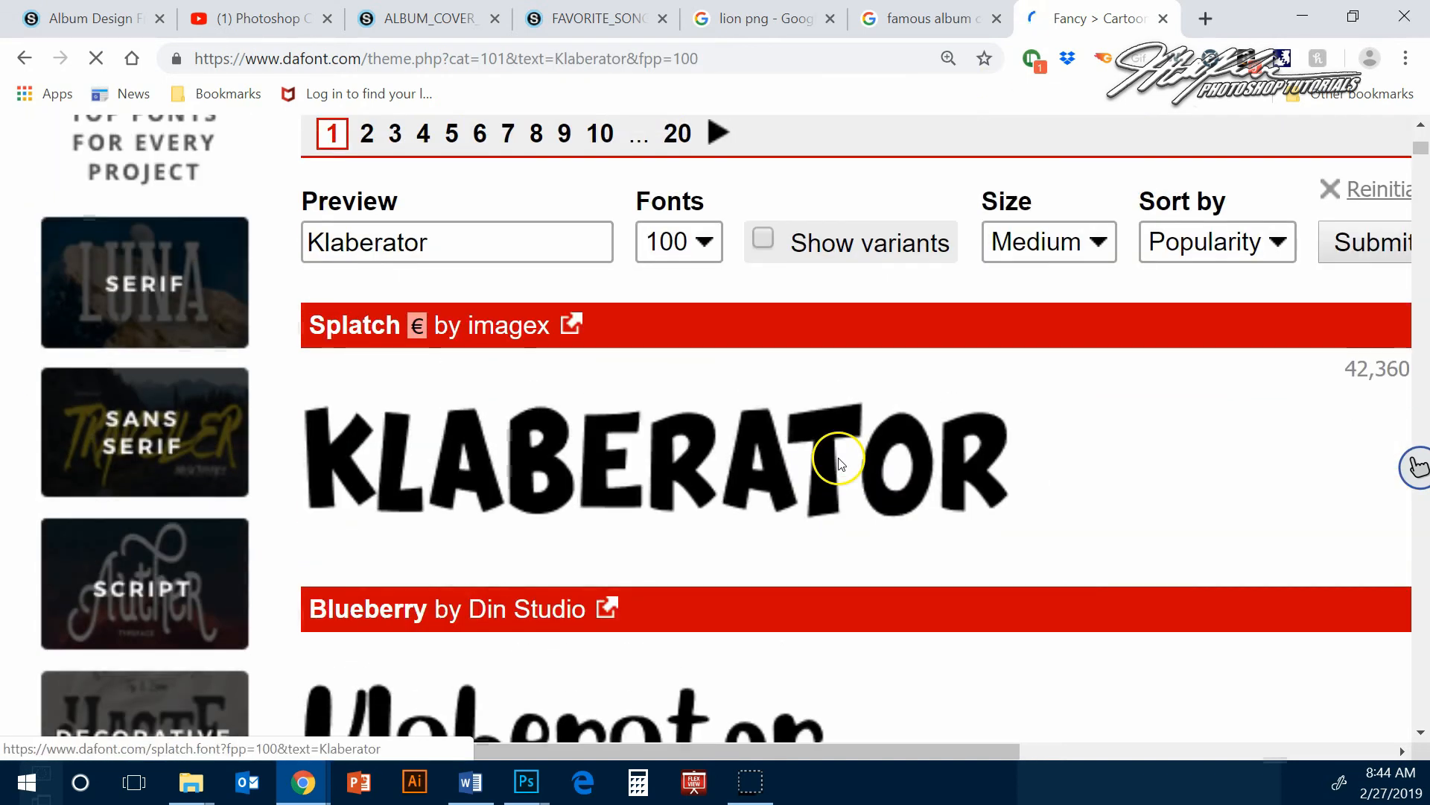
- Look through the Klaberator previews in the Fancy Cartoon and Old School categories
key(ctrl+minus)
key(ctrl+minus)
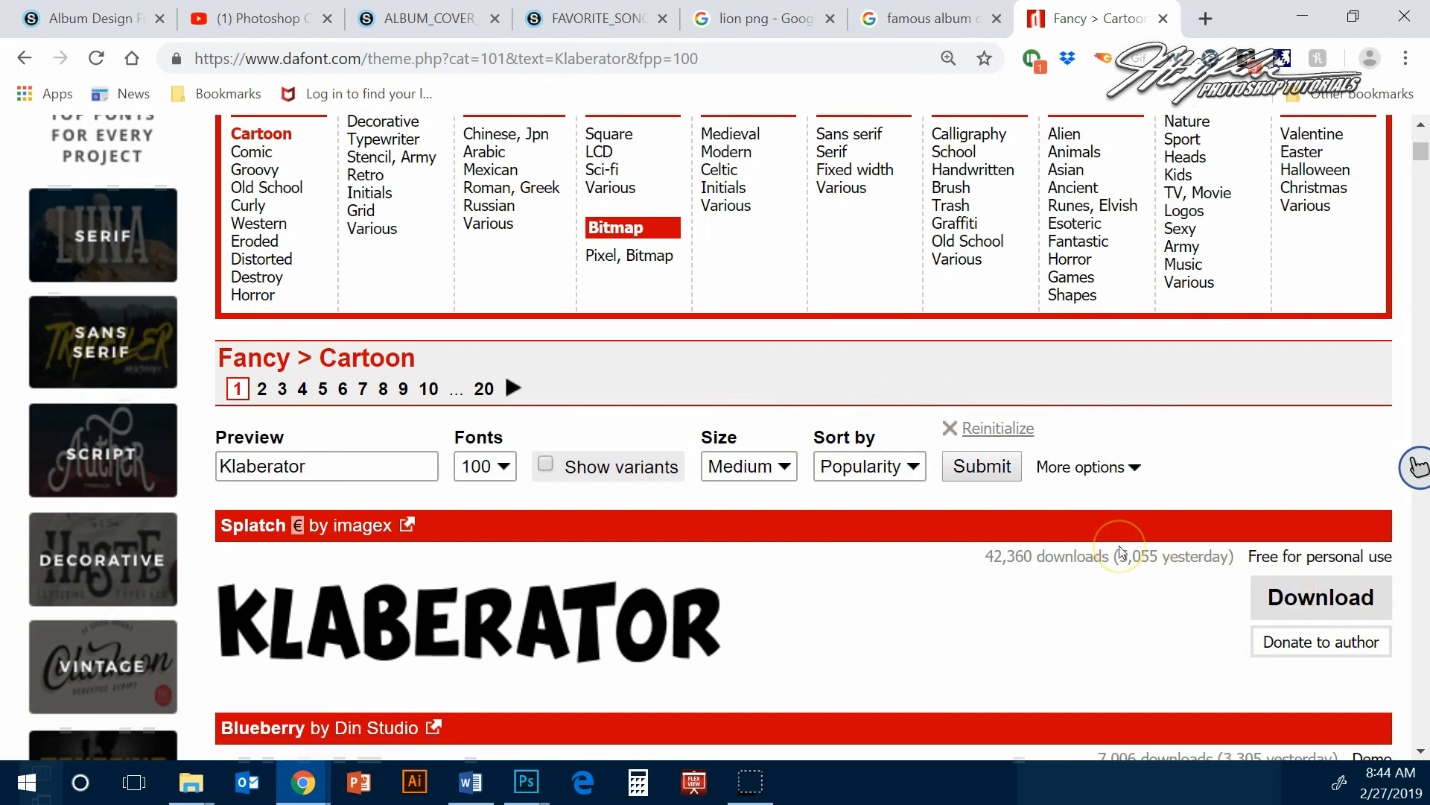
scroll(851, 495, down, 12)
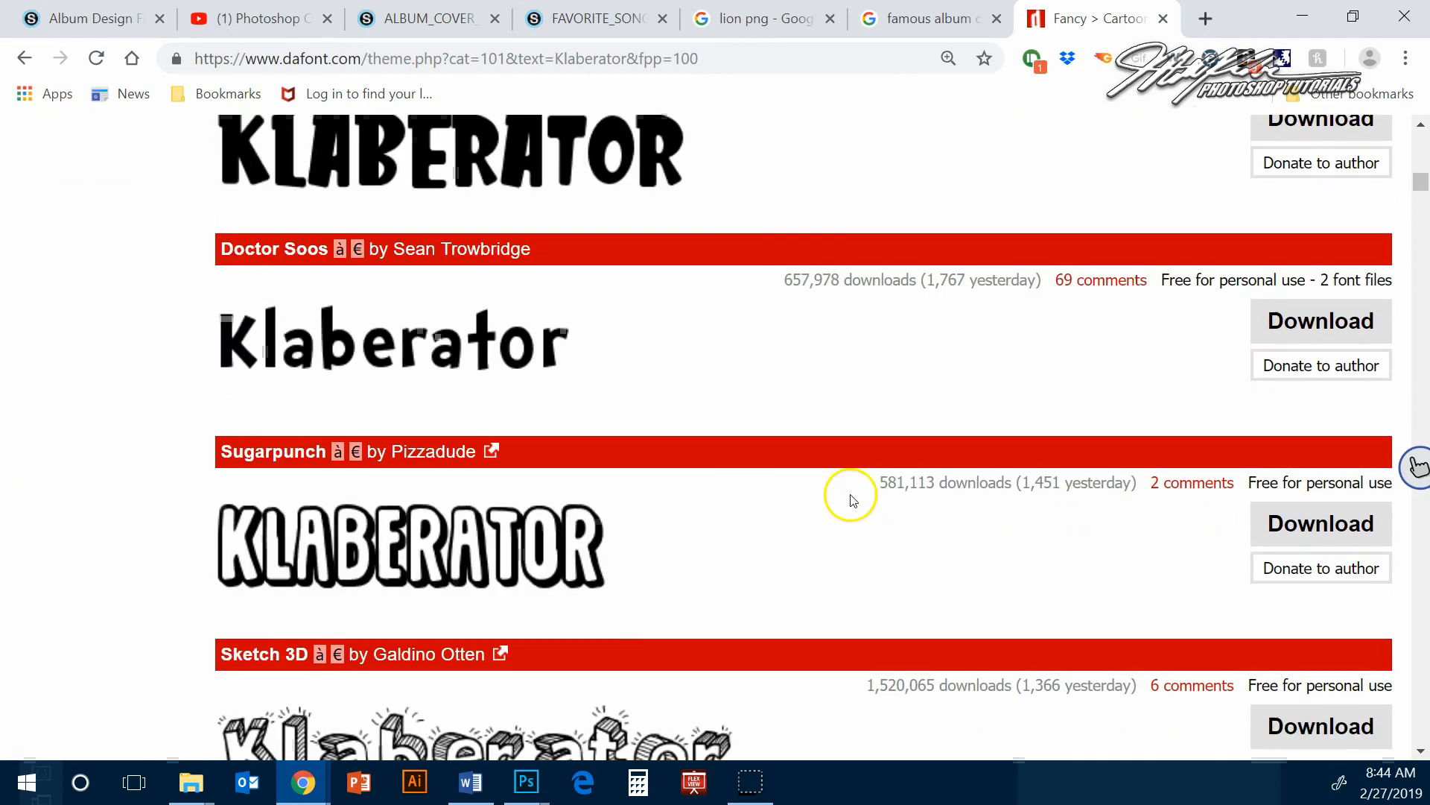
scroll(850, 497, down, 8)
scroll(851, 498, up, 20)
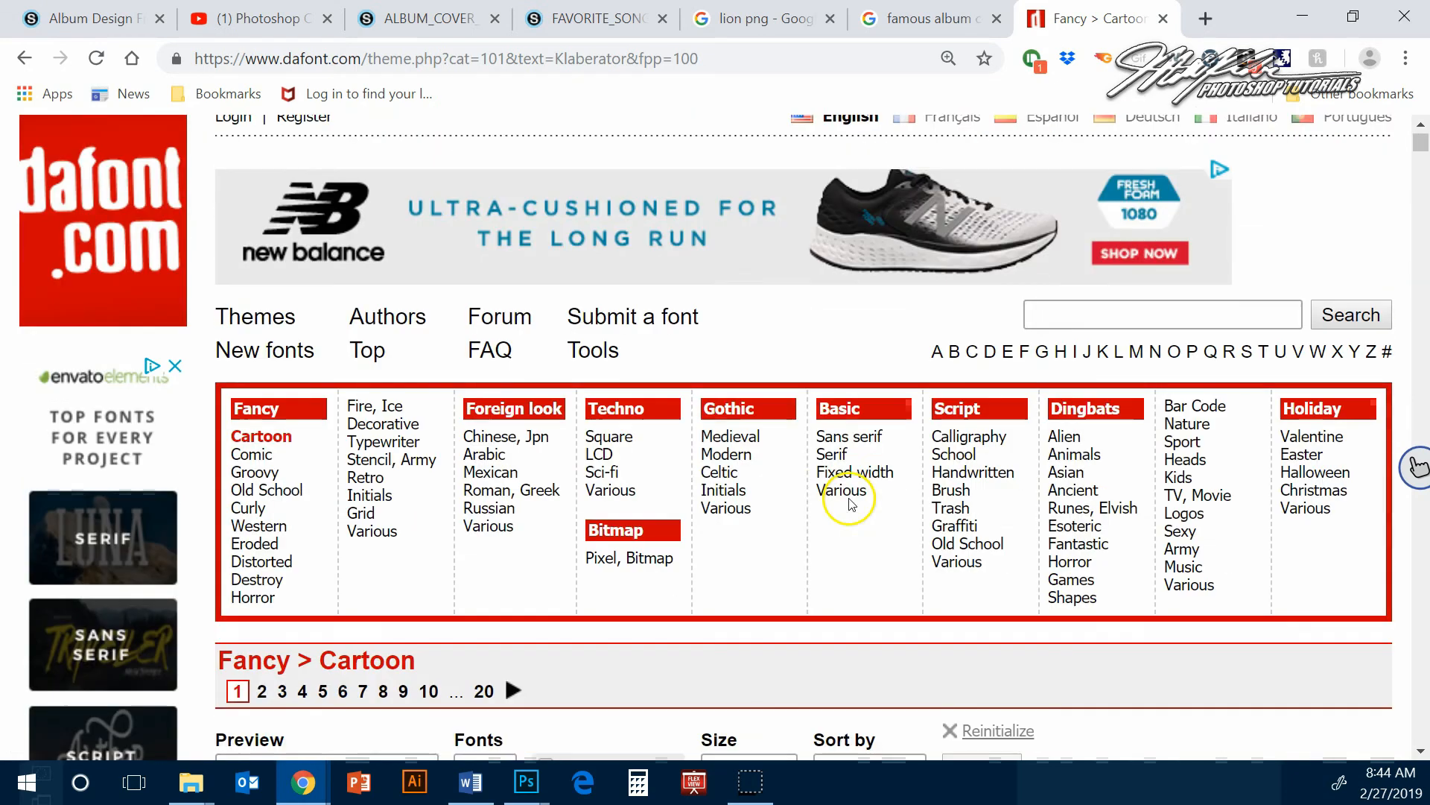
click(268, 506)
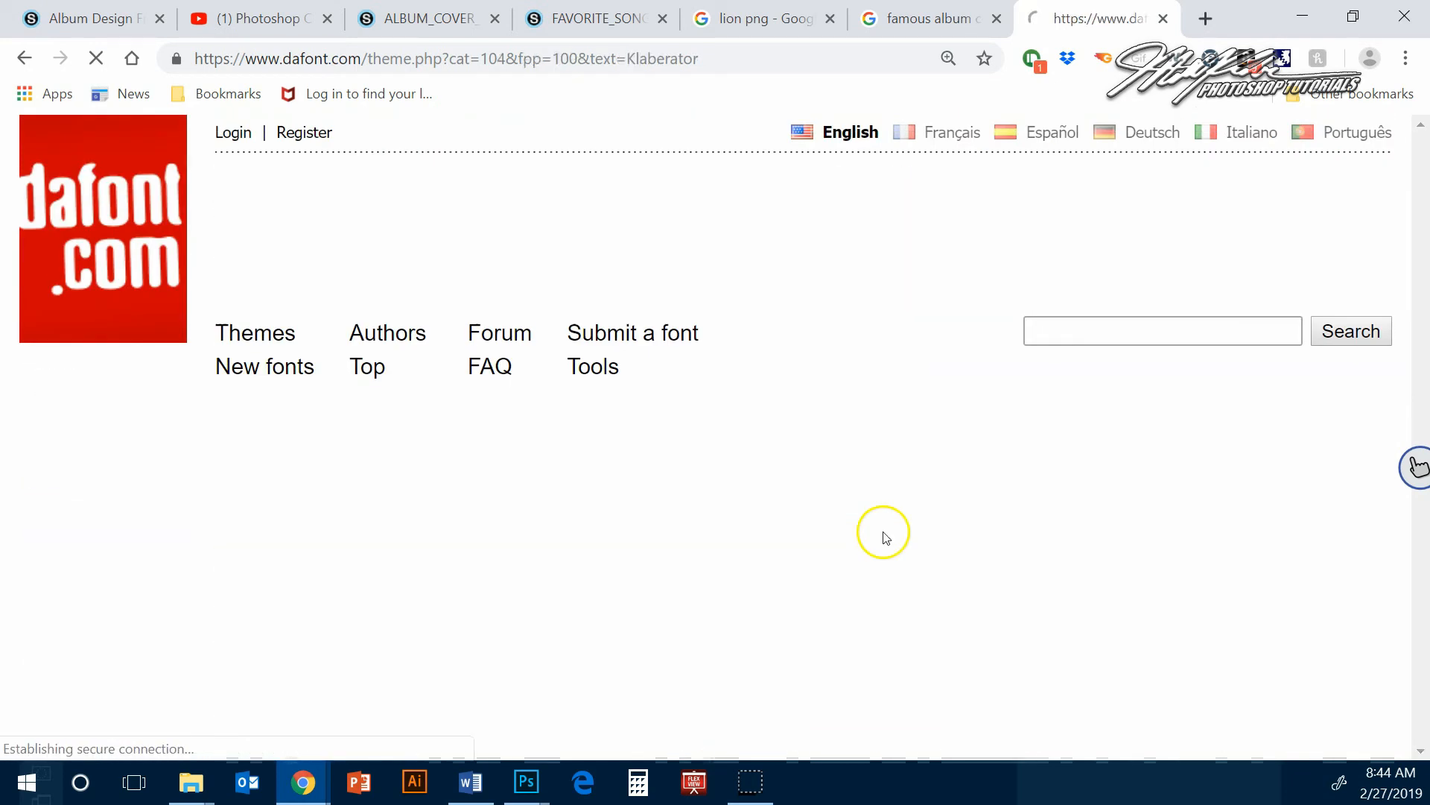
scroll(883, 539, down, 10)
scroll(882, 540, up, 10)
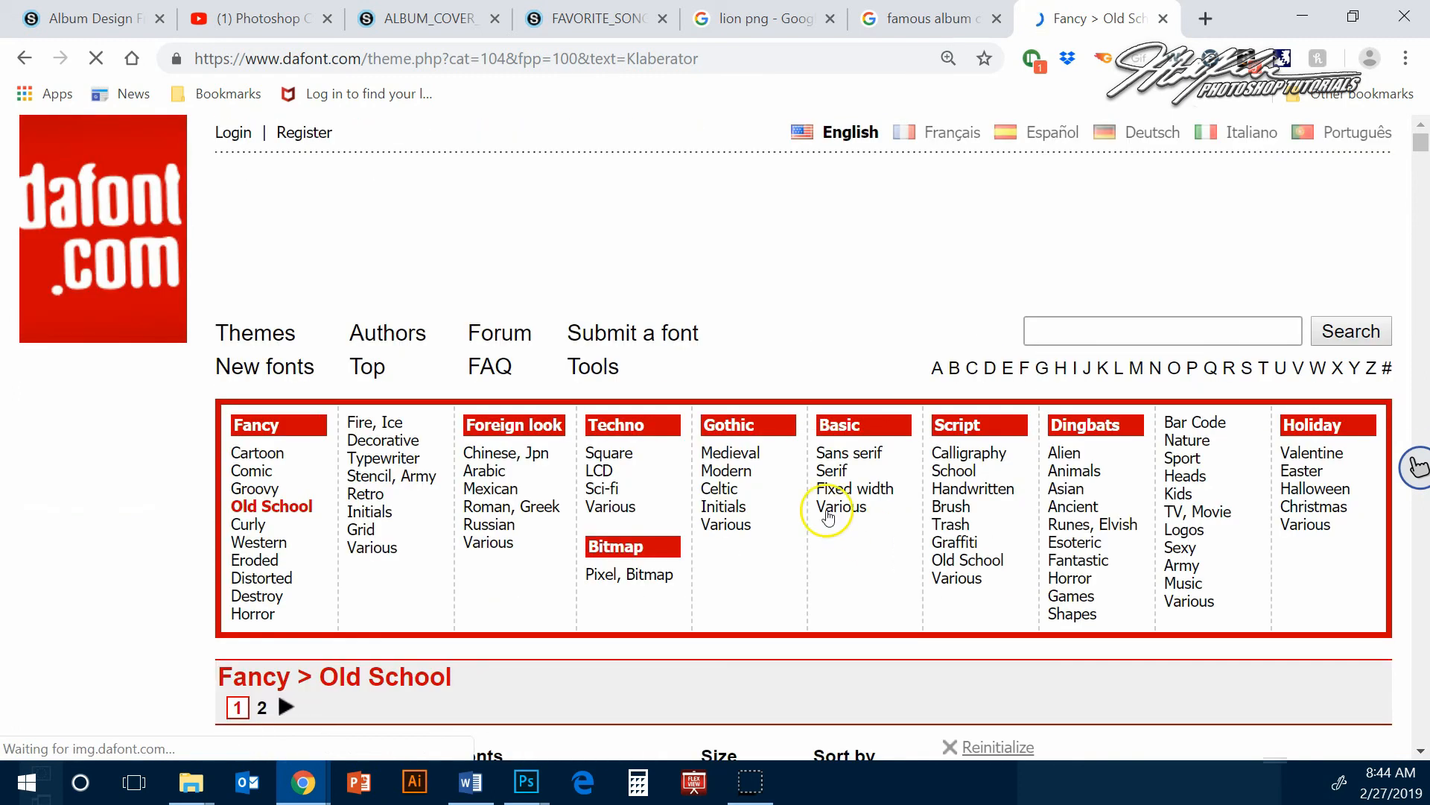
- Check the Gothic Medieval category, and open the Gothic Modern category at the God Of War preview
click(716, 451)
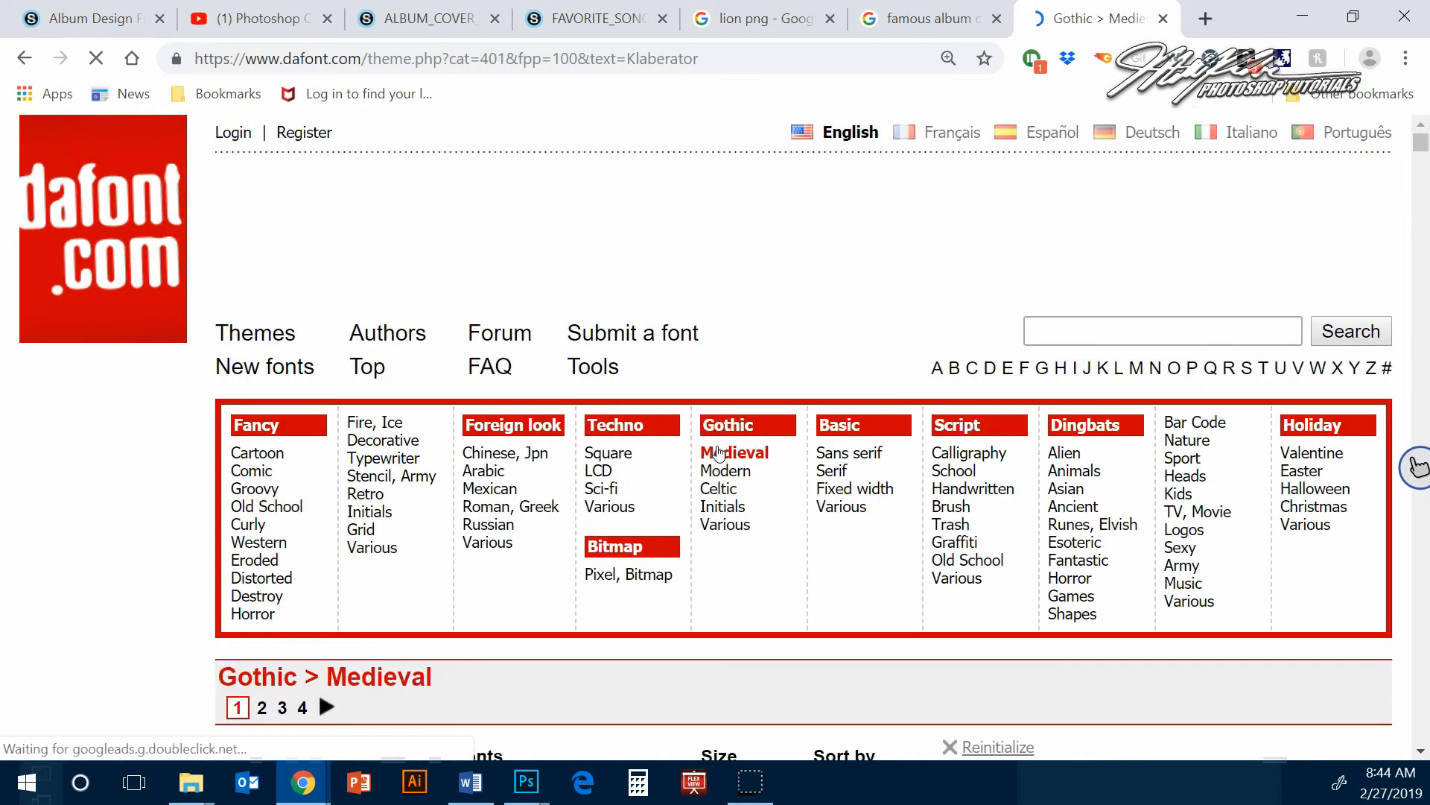
scroll(717, 448, down, 10)
scroll(717, 453, up, 10)
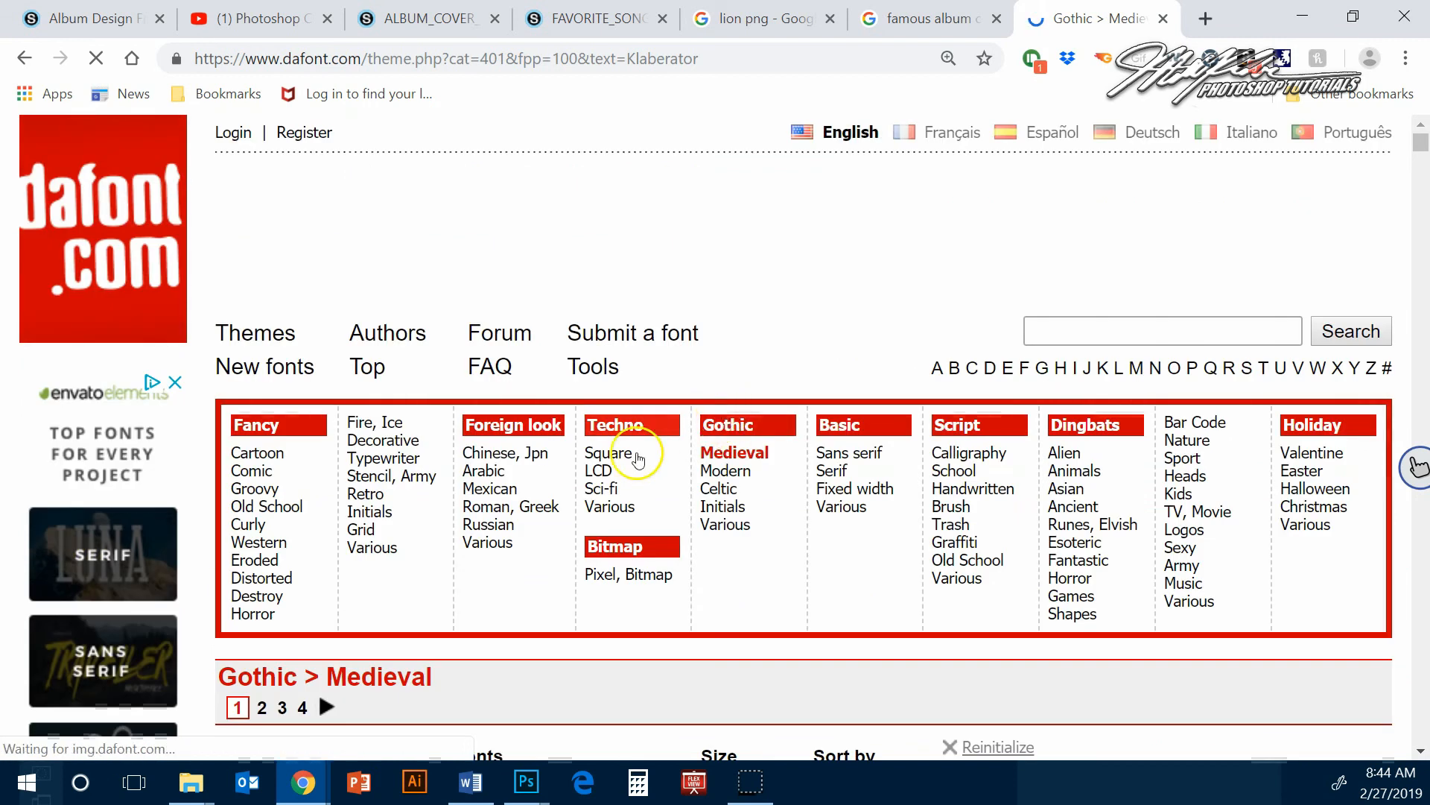
click(734, 470)
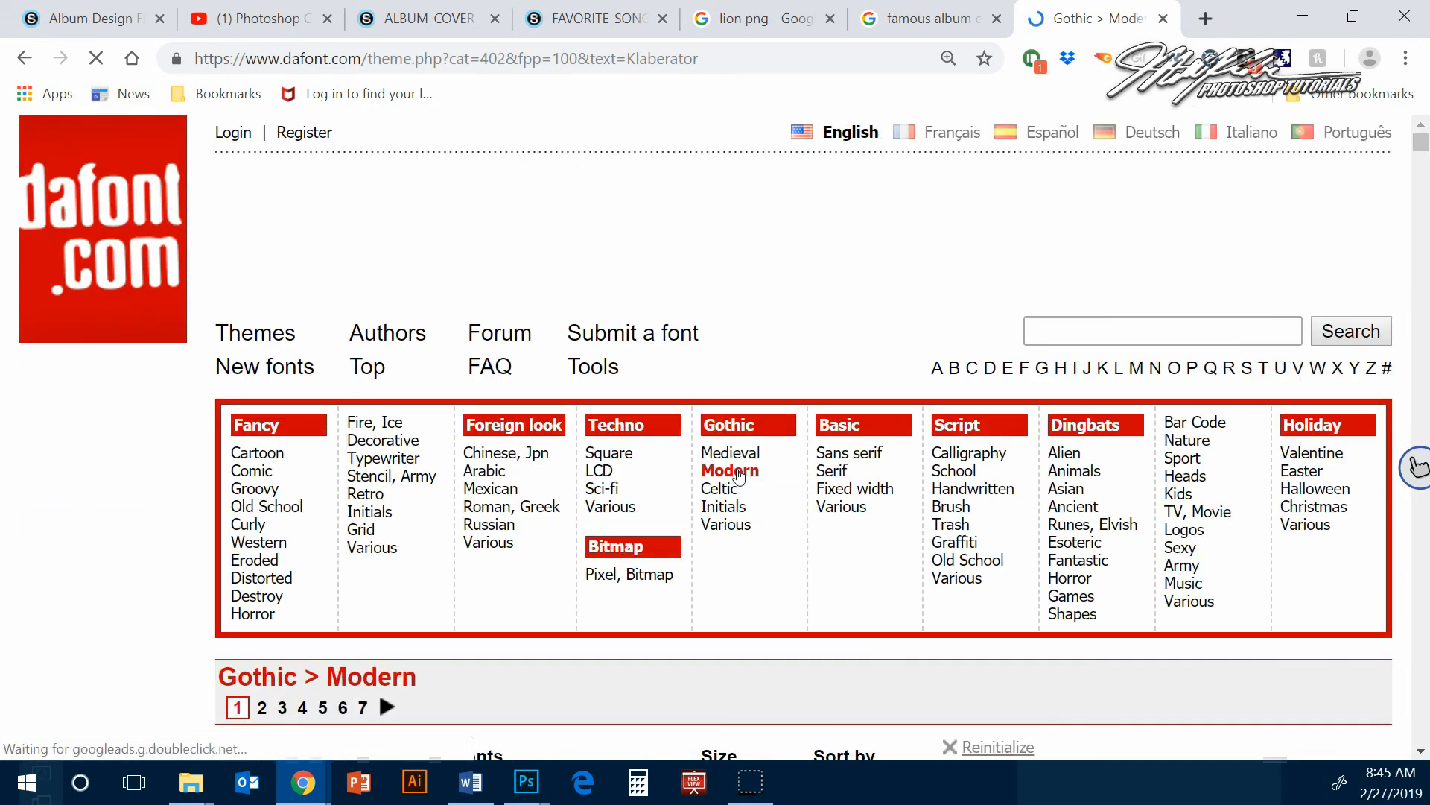
scroll(734, 472, down, 10)
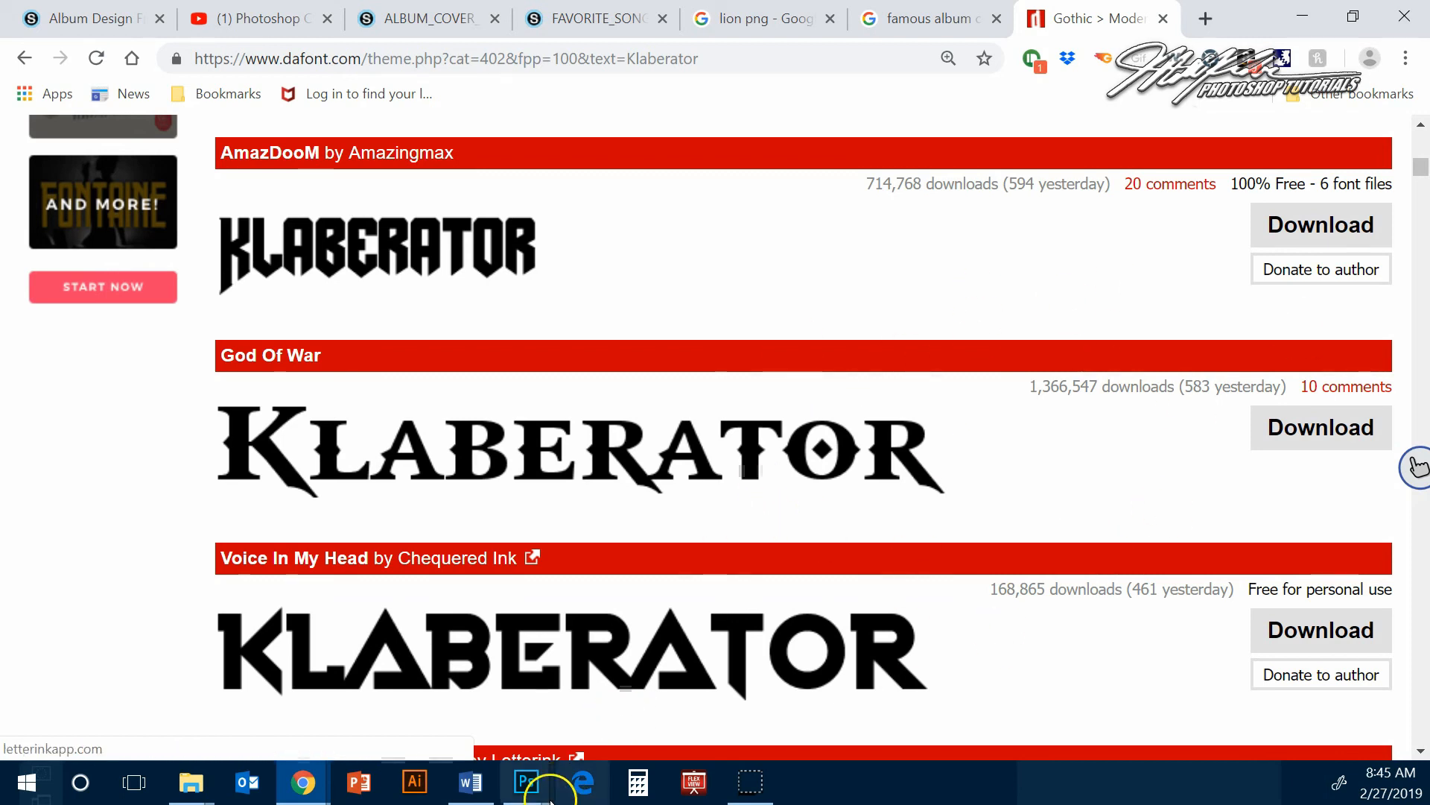
- Switch to Photoshop and make the CD_Design_Front_Cover.psd document active
mouse_move(525, 796)
click(251, 689)
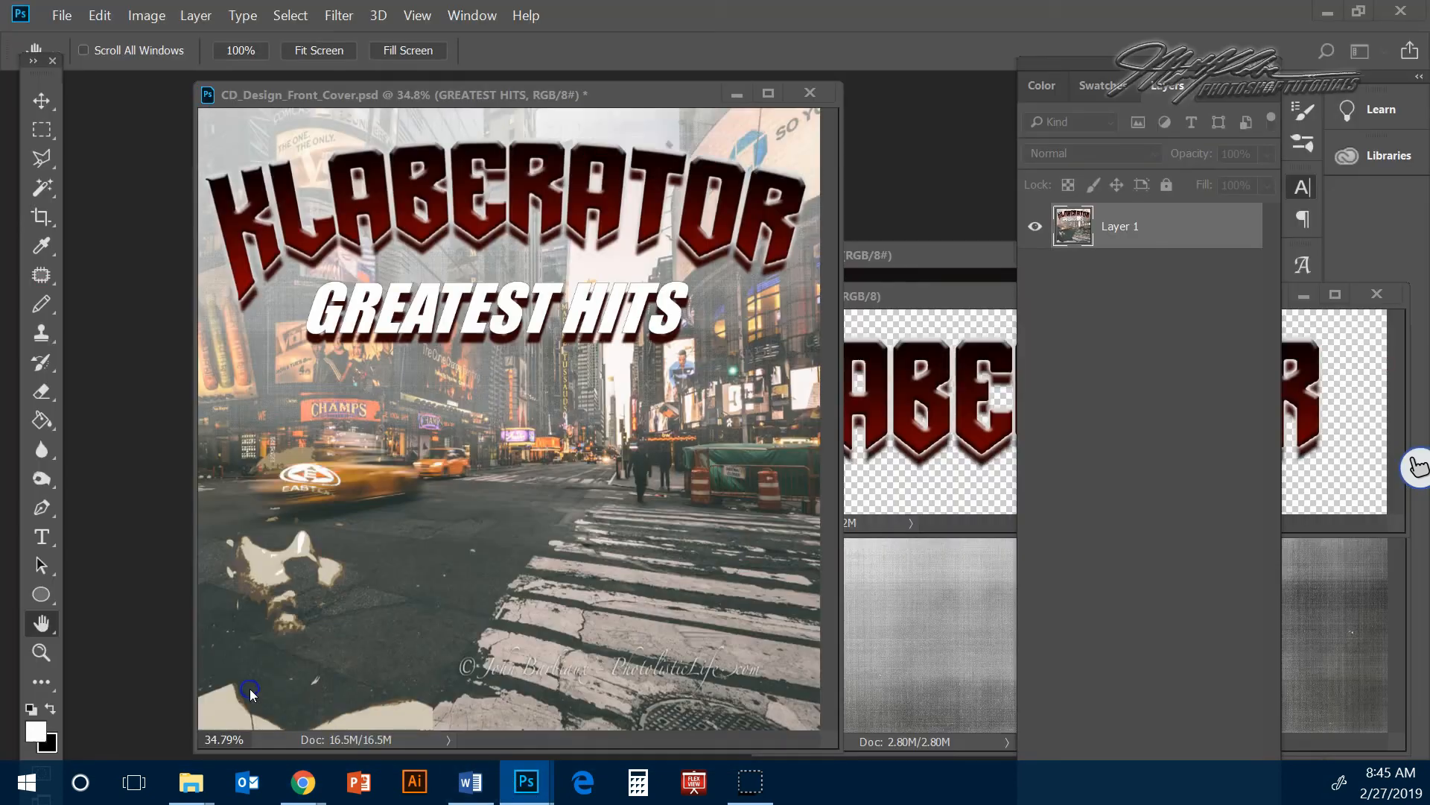
click(60, 15)
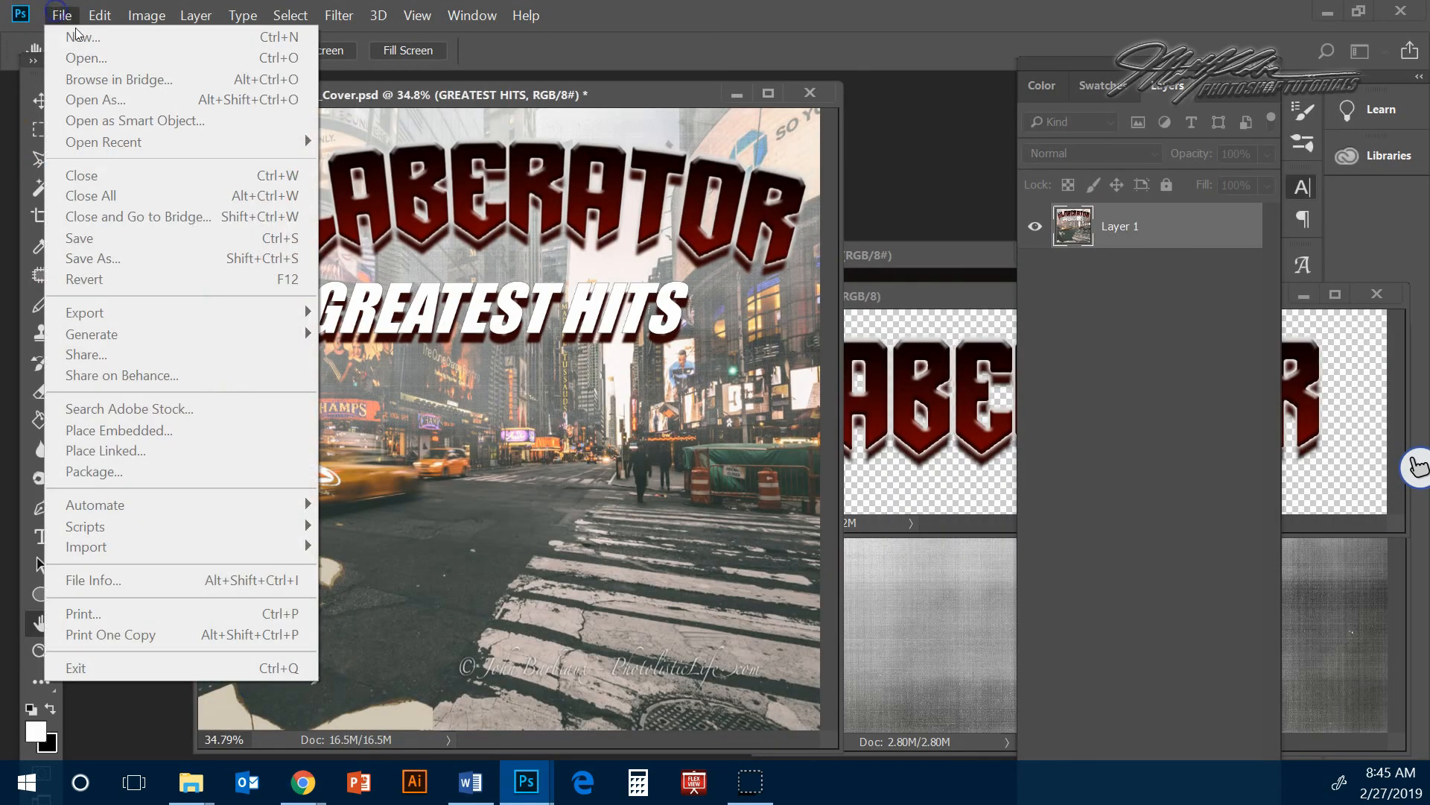
click(408, 64)
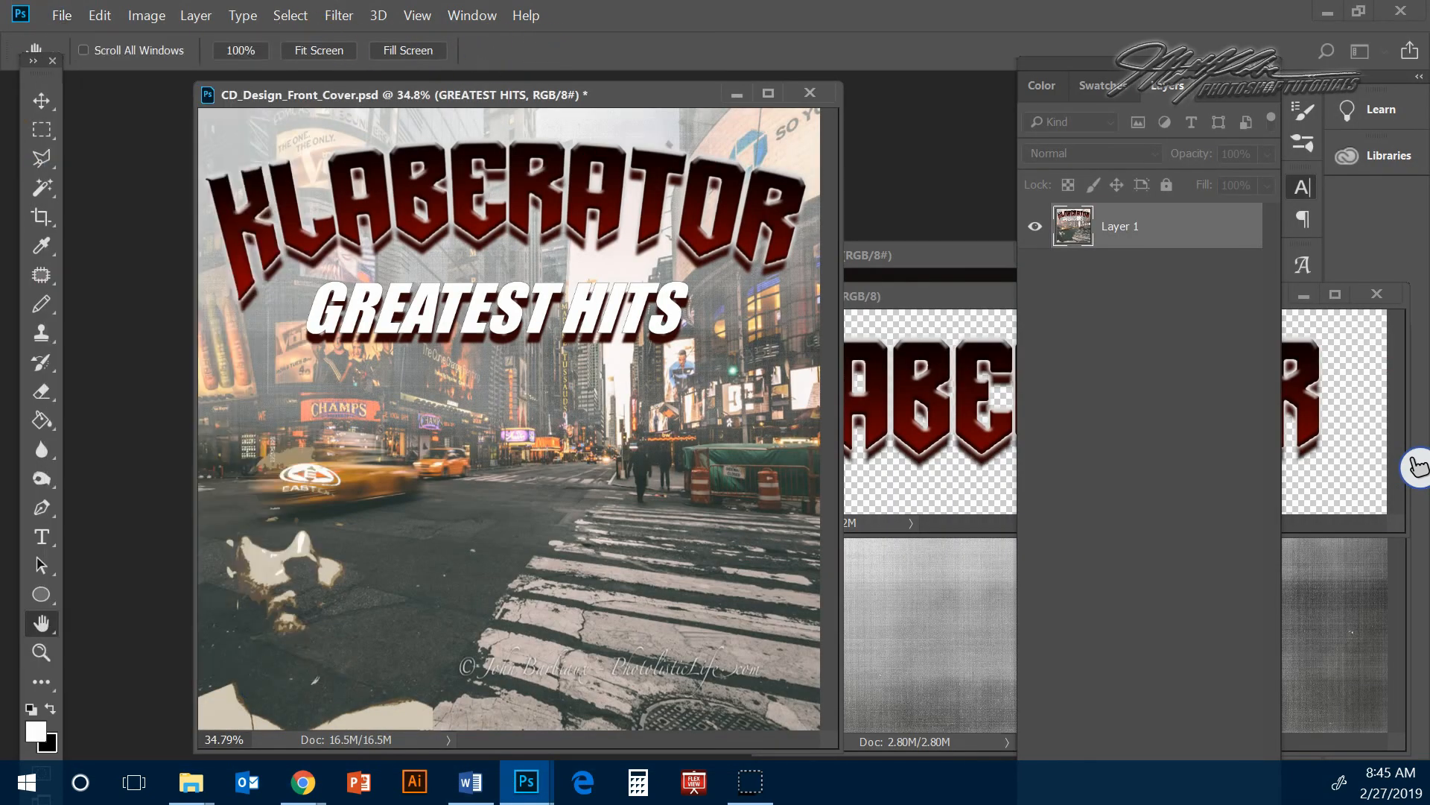
key(t)
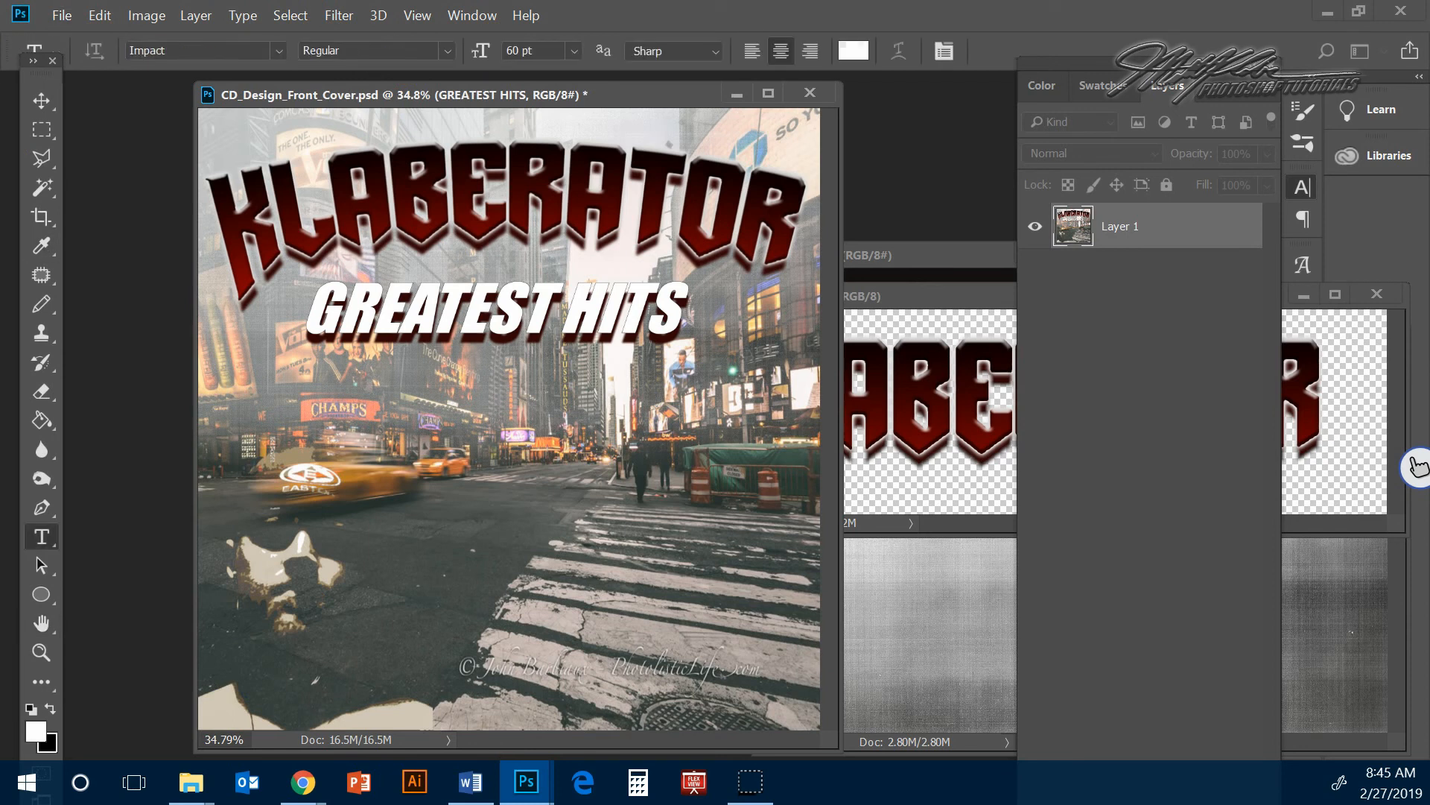
click(61, 14)
click(451, 95)
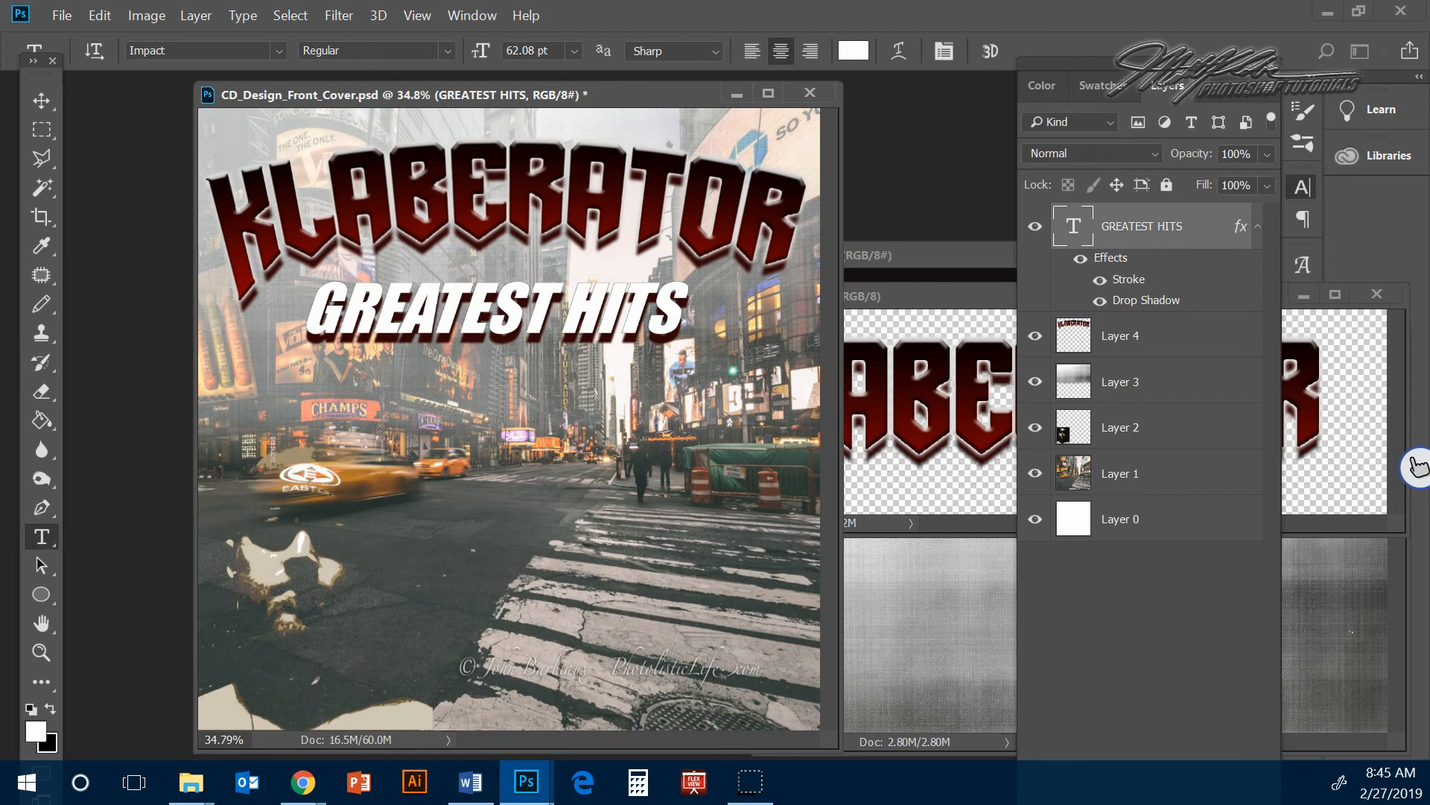
- Create a 3840 x 1080 px document at 72 ppi, paste the copied screenshot into it and enlarge its window
key(ctrl+n)
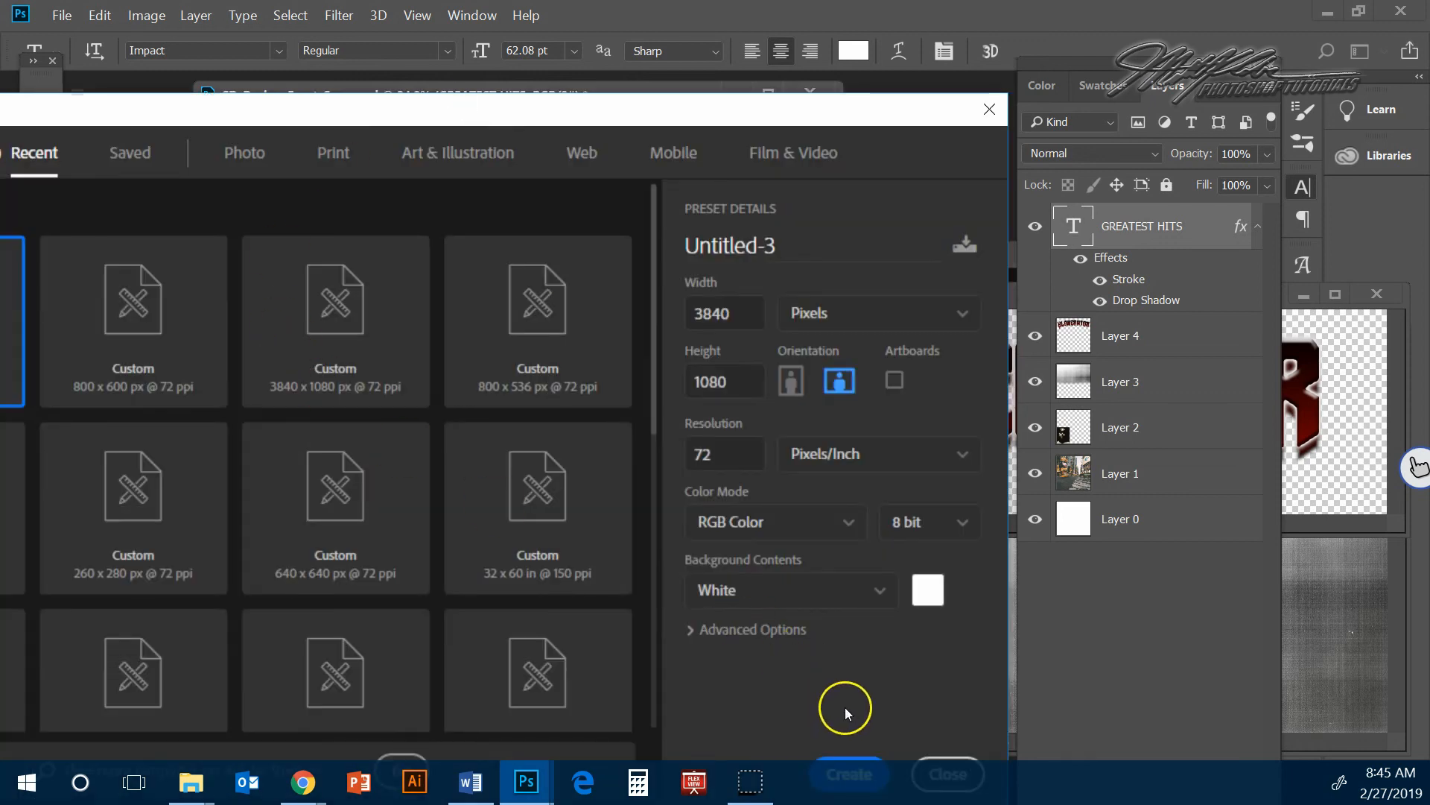
click(850, 775)
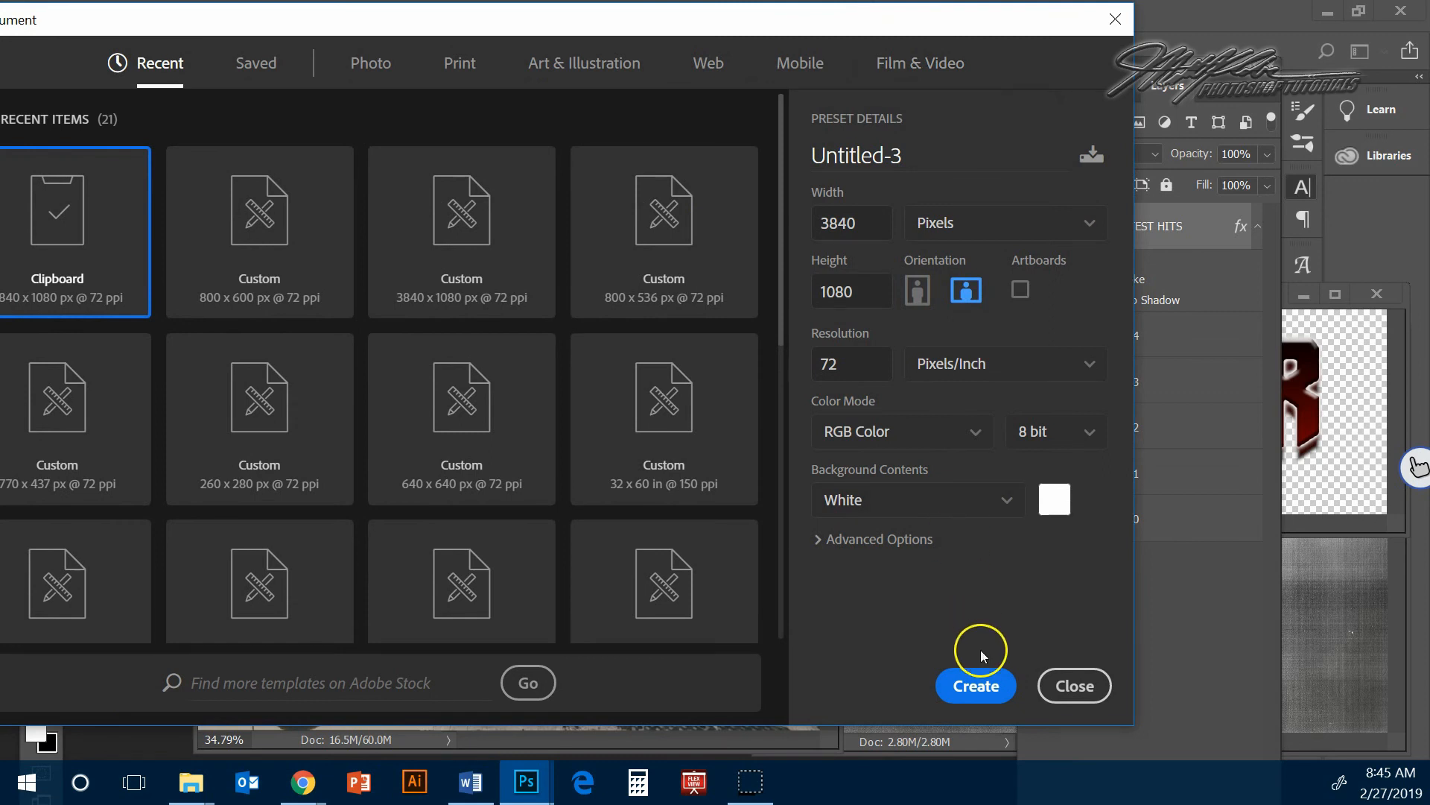
click(990, 688)
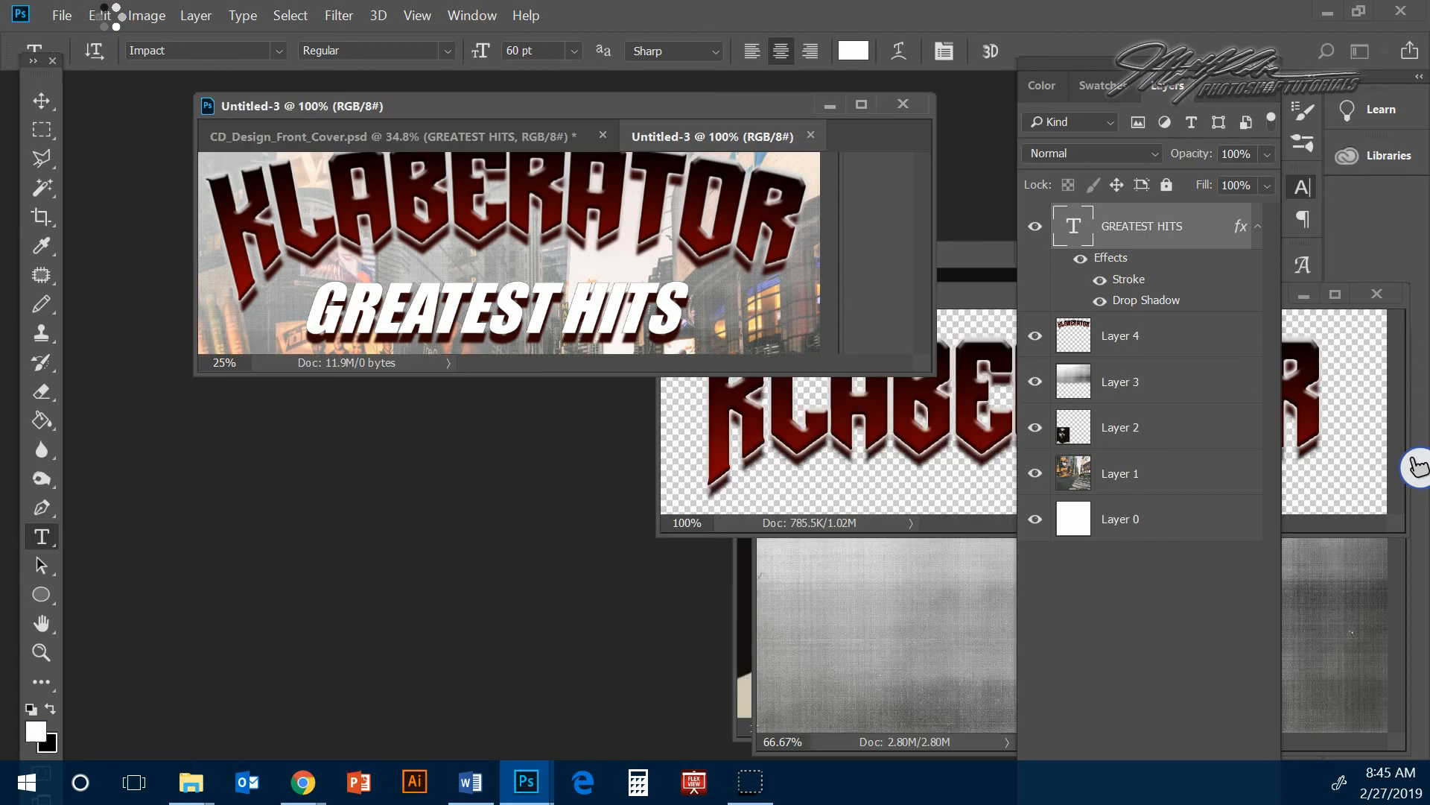
click(100, 16)
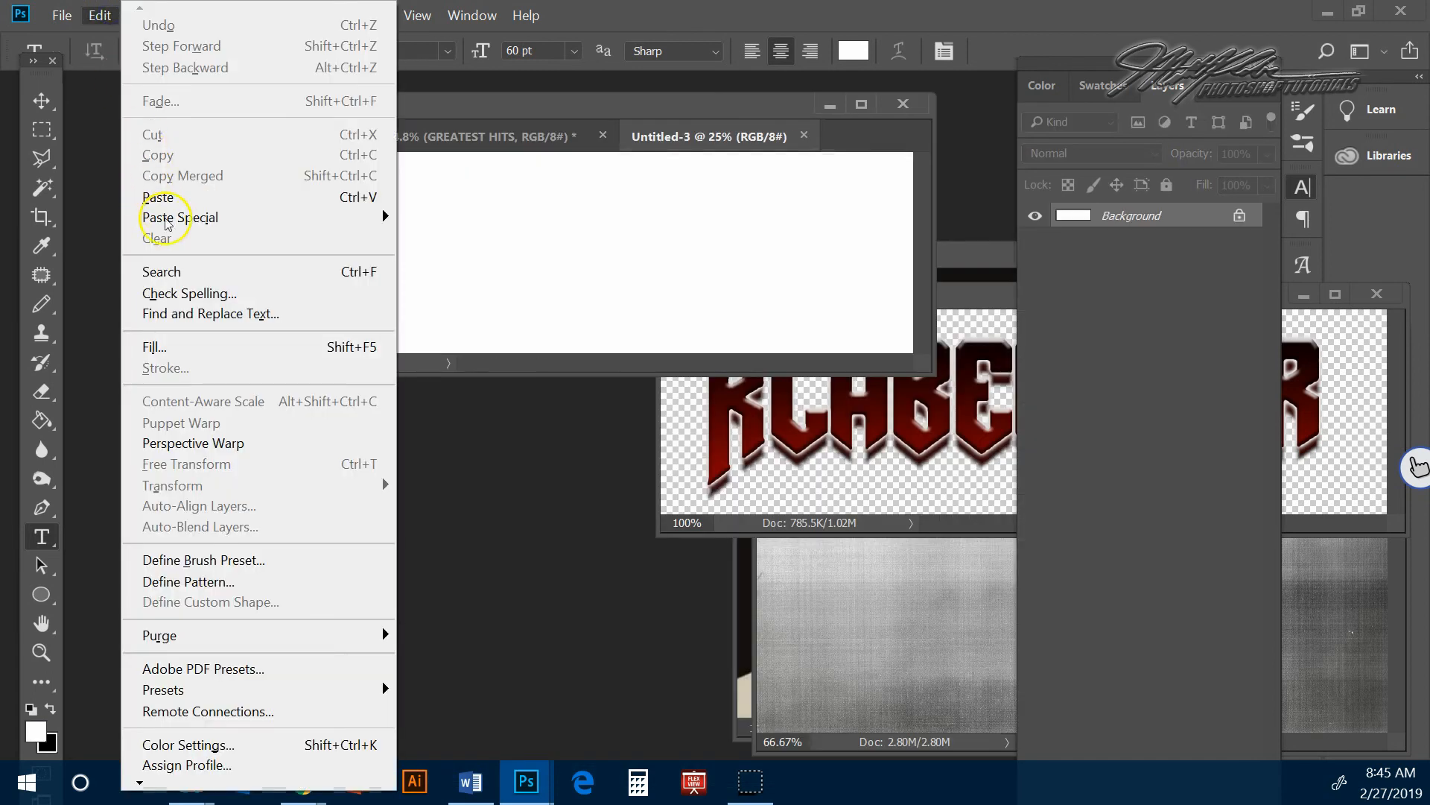
click(158, 198)
drag(933, 370, 1039, 624)
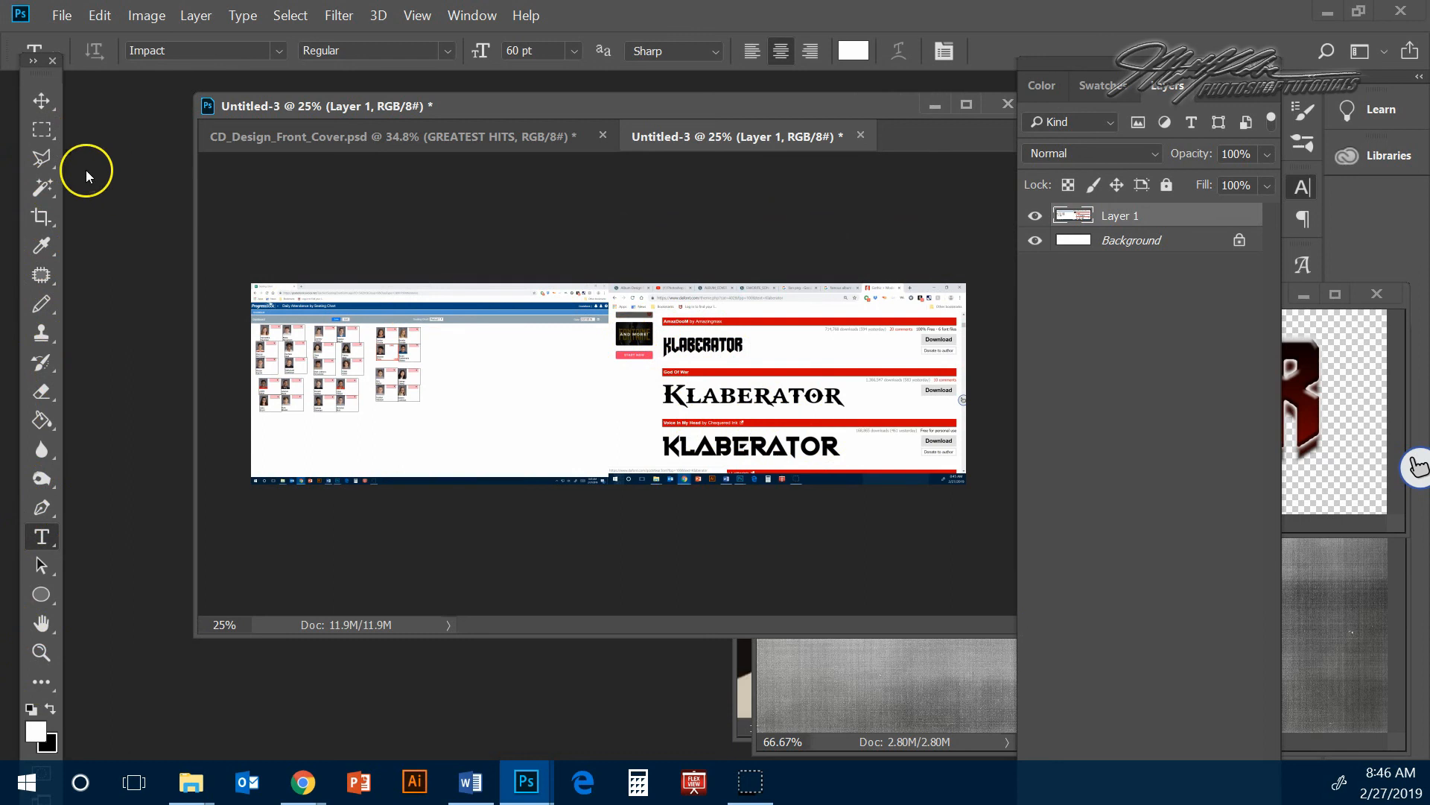
- Choose the Rectangular Marquee tool and set its style to Normal for free-proportion selections
click(42, 132)
drag(41, 131, 144, 132)
drag(657, 375, 700, 409)
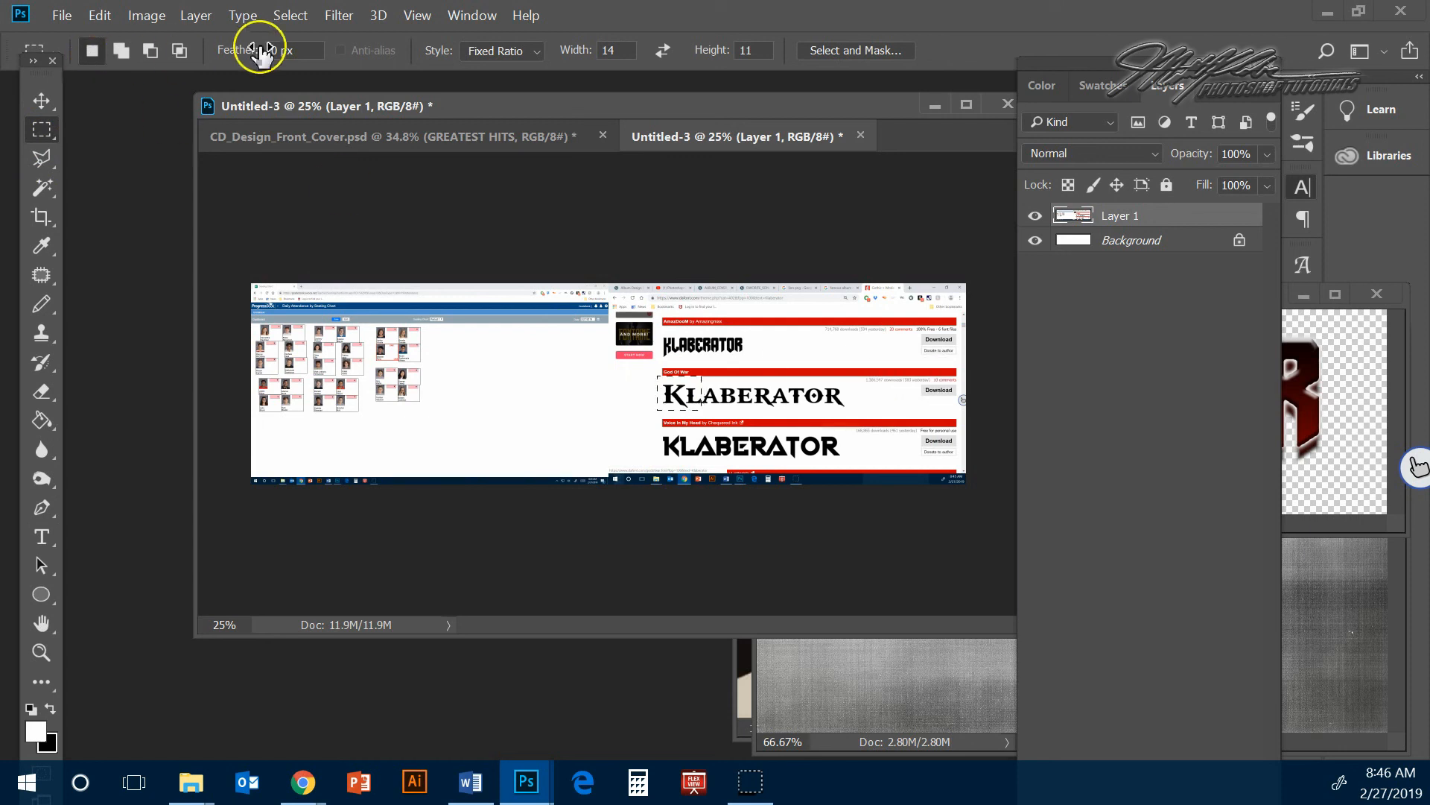
click(462, 51)
click(496, 74)
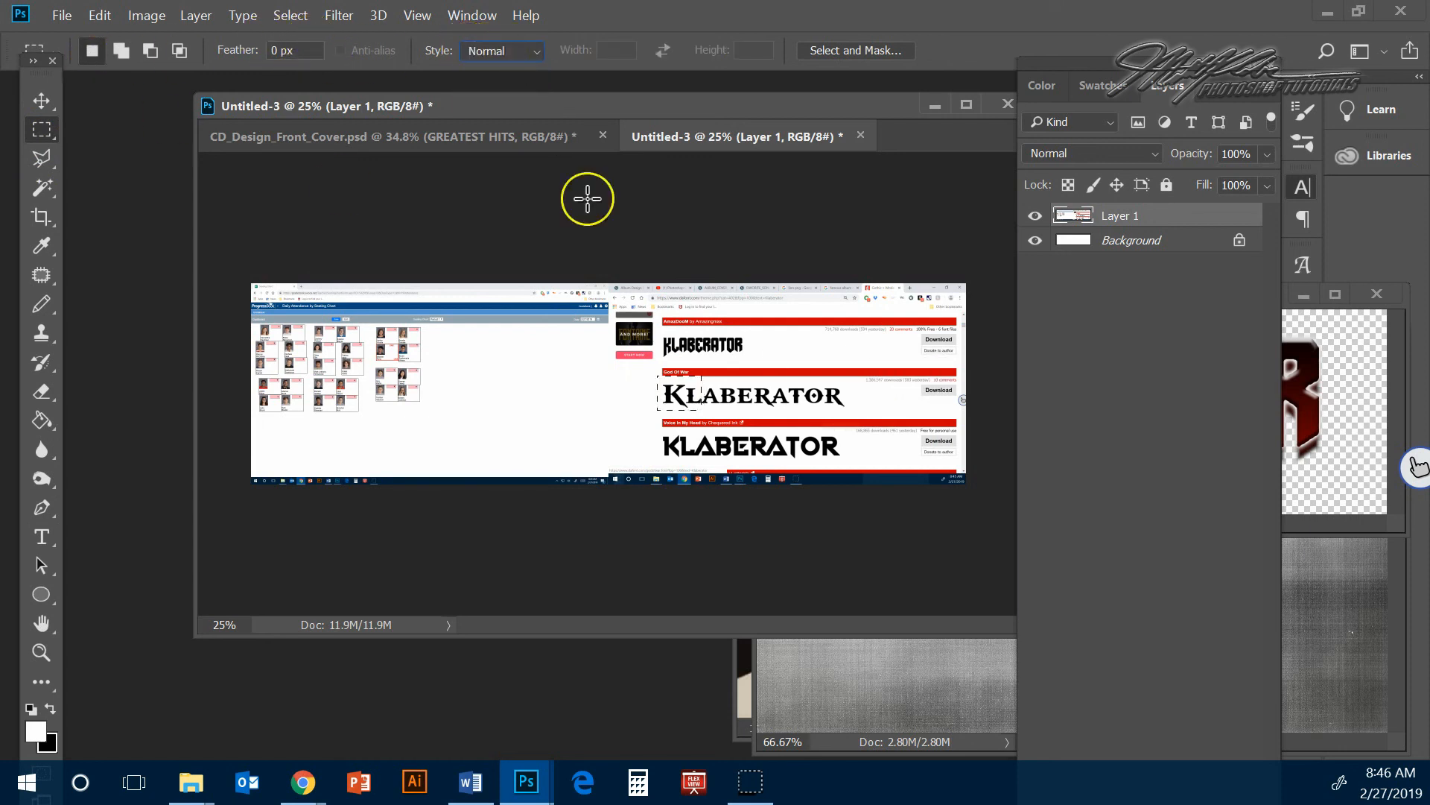
- Select the Klaberator preview in the God Of War font and crop the image to it
drag(645, 374, 851, 409)
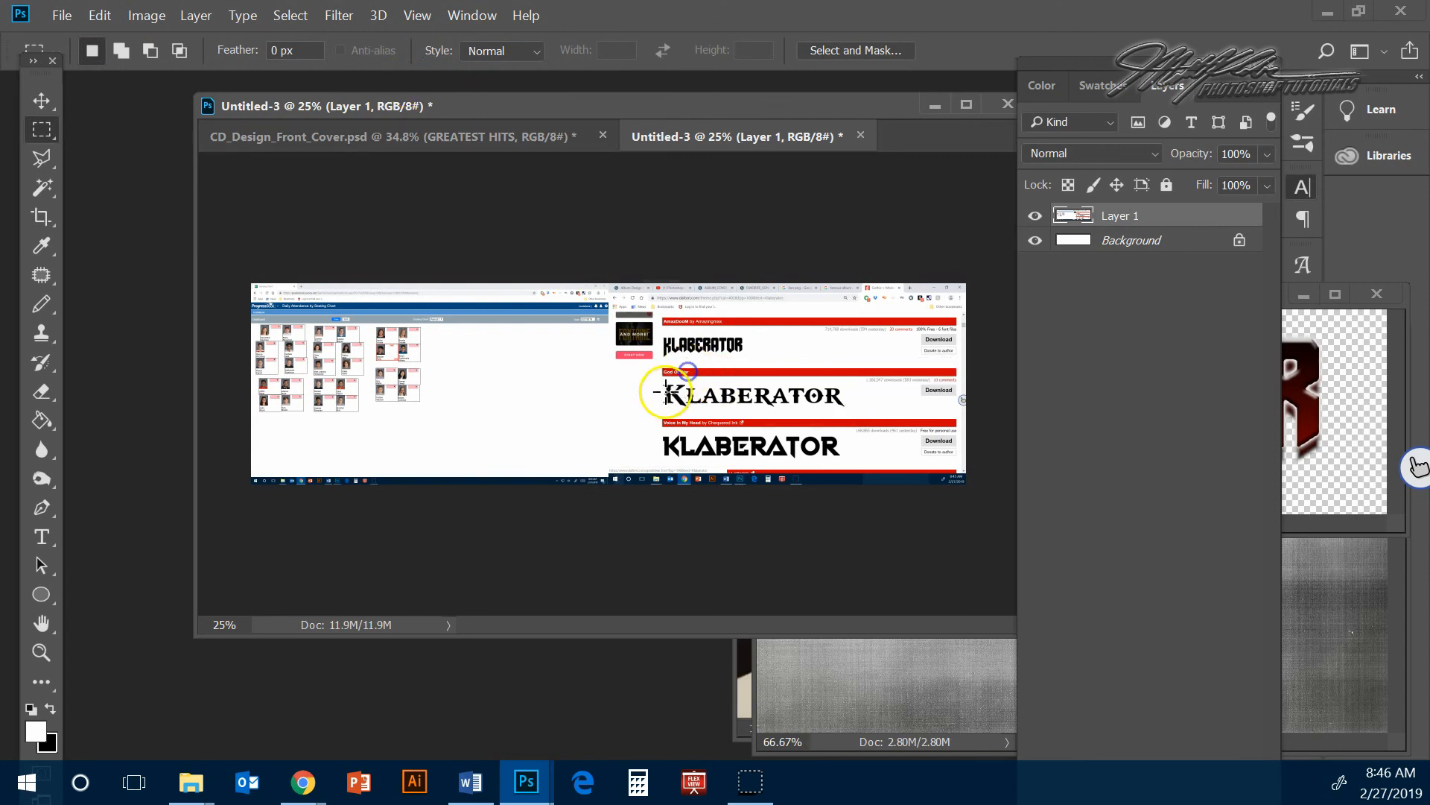
drag(661, 383, 847, 406)
click(146, 16)
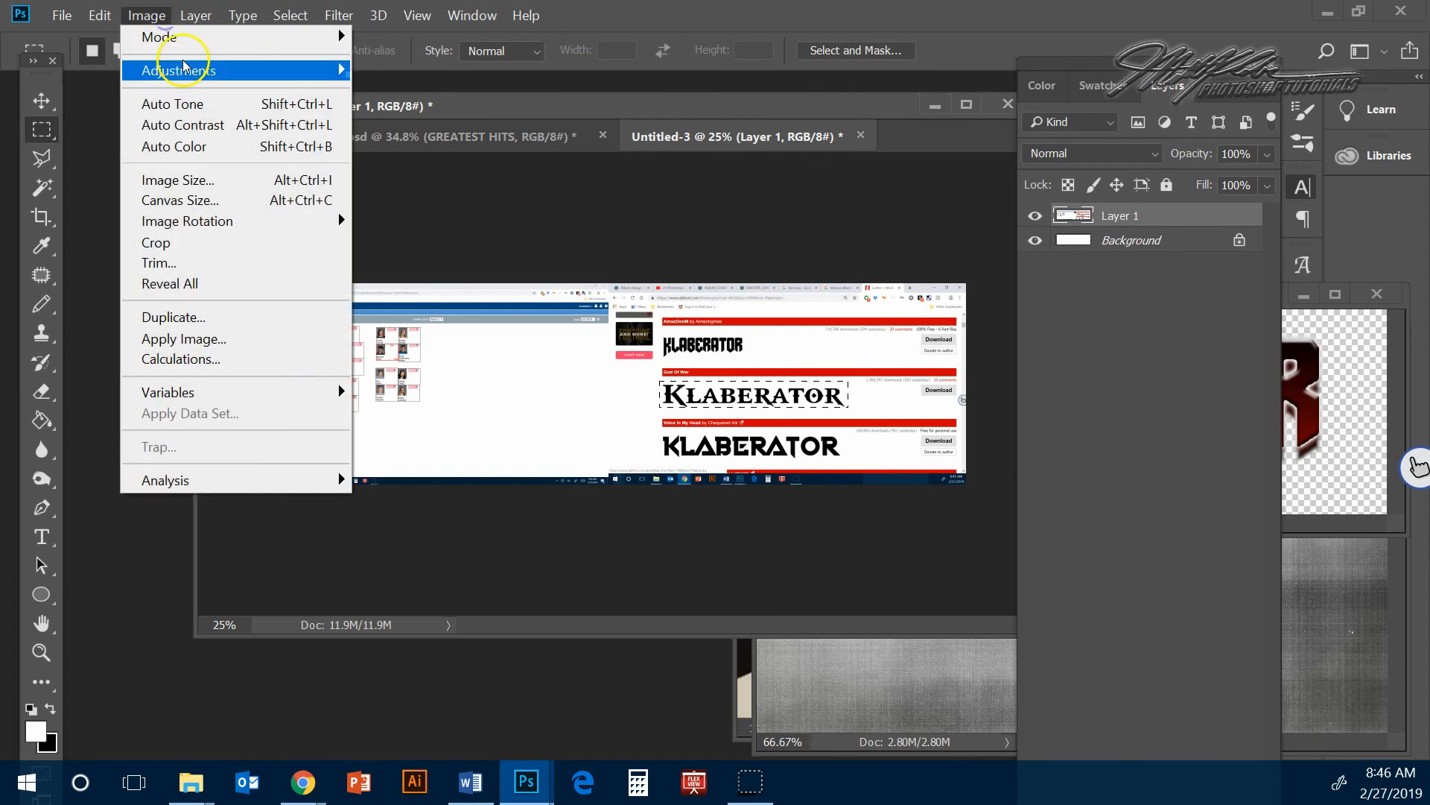
click(207, 242)
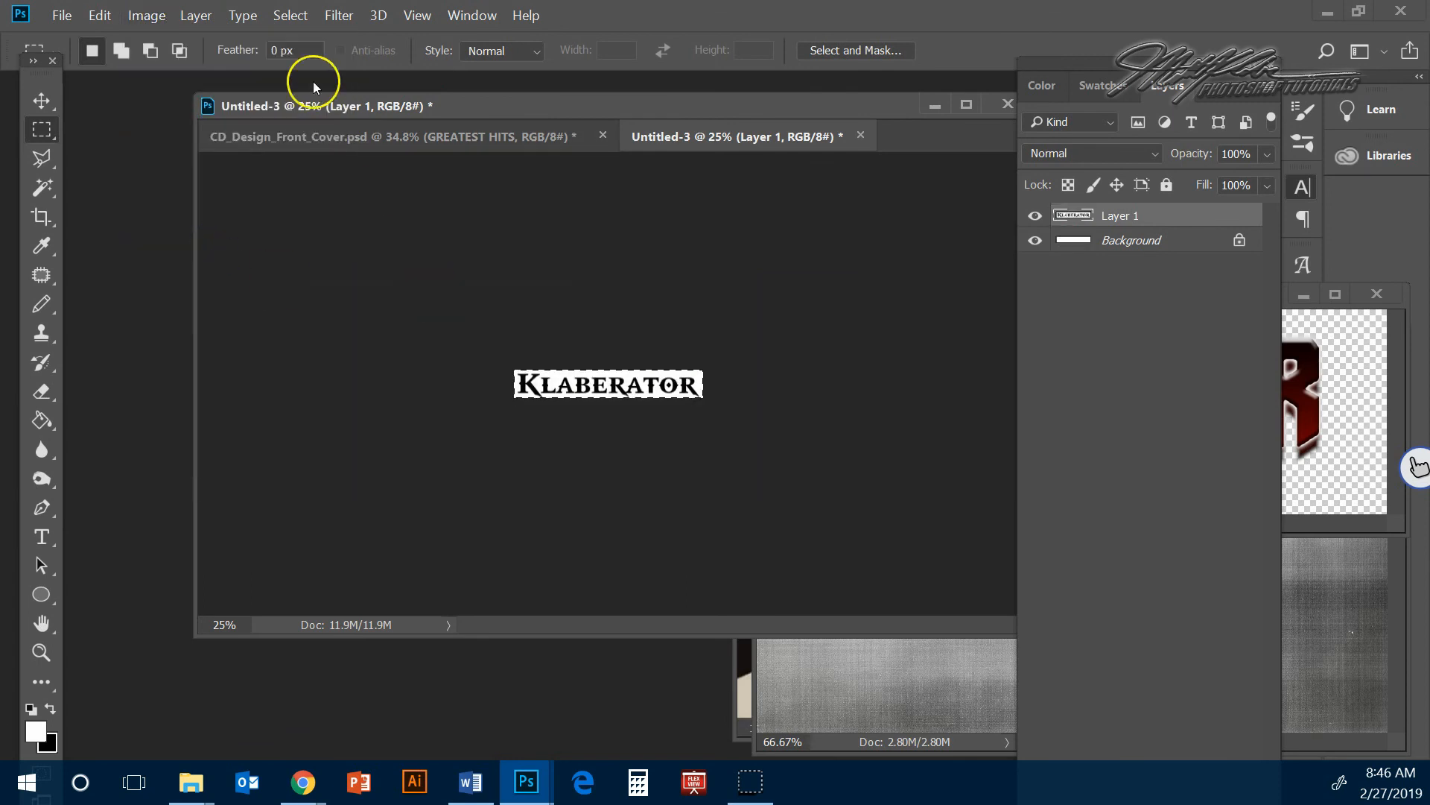
- Drop the current selection, then select all the white around and inside the Klaberator letters using Magic Wand and Similar
click(417, 15)
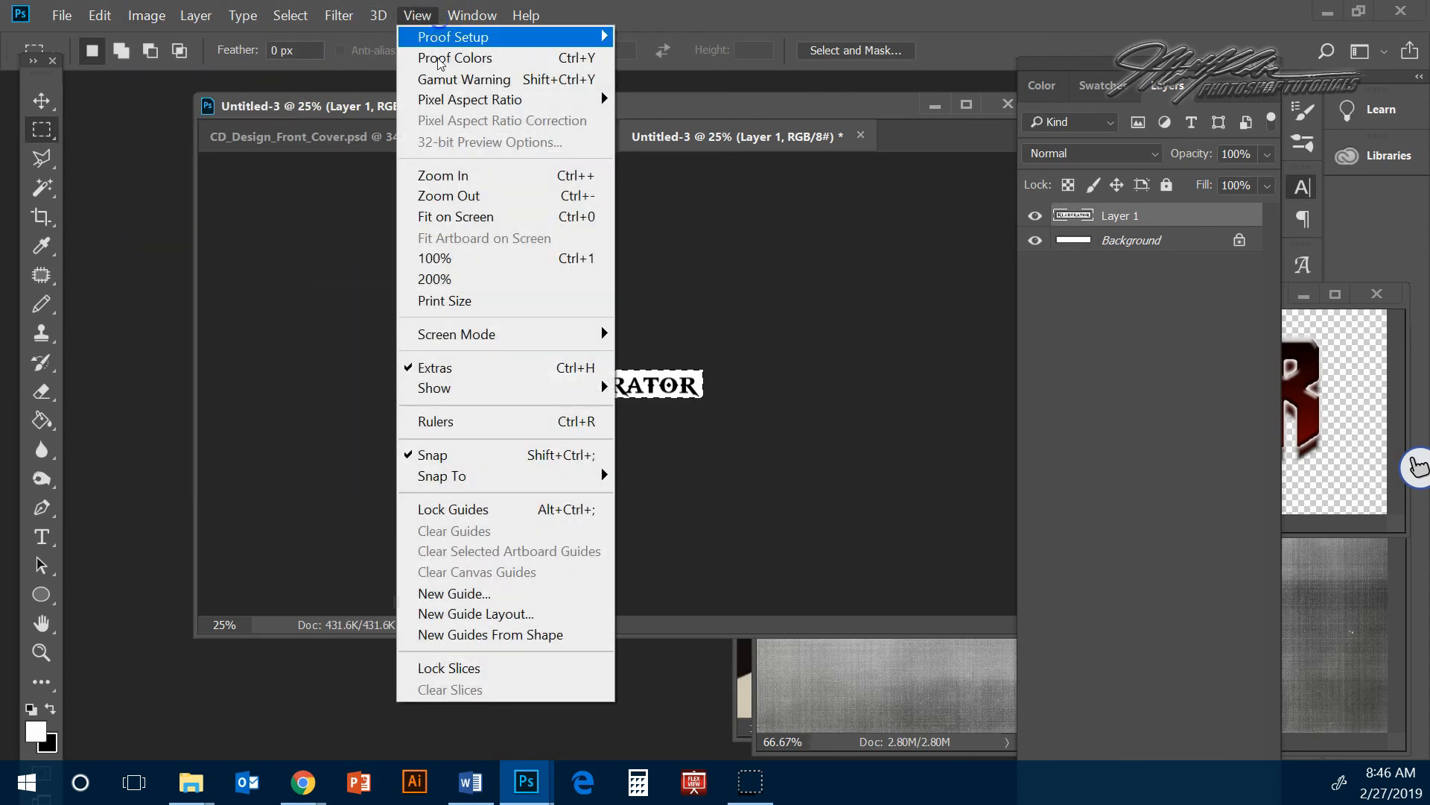
click(445, 215)
click(290, 16)
click(305, 60)
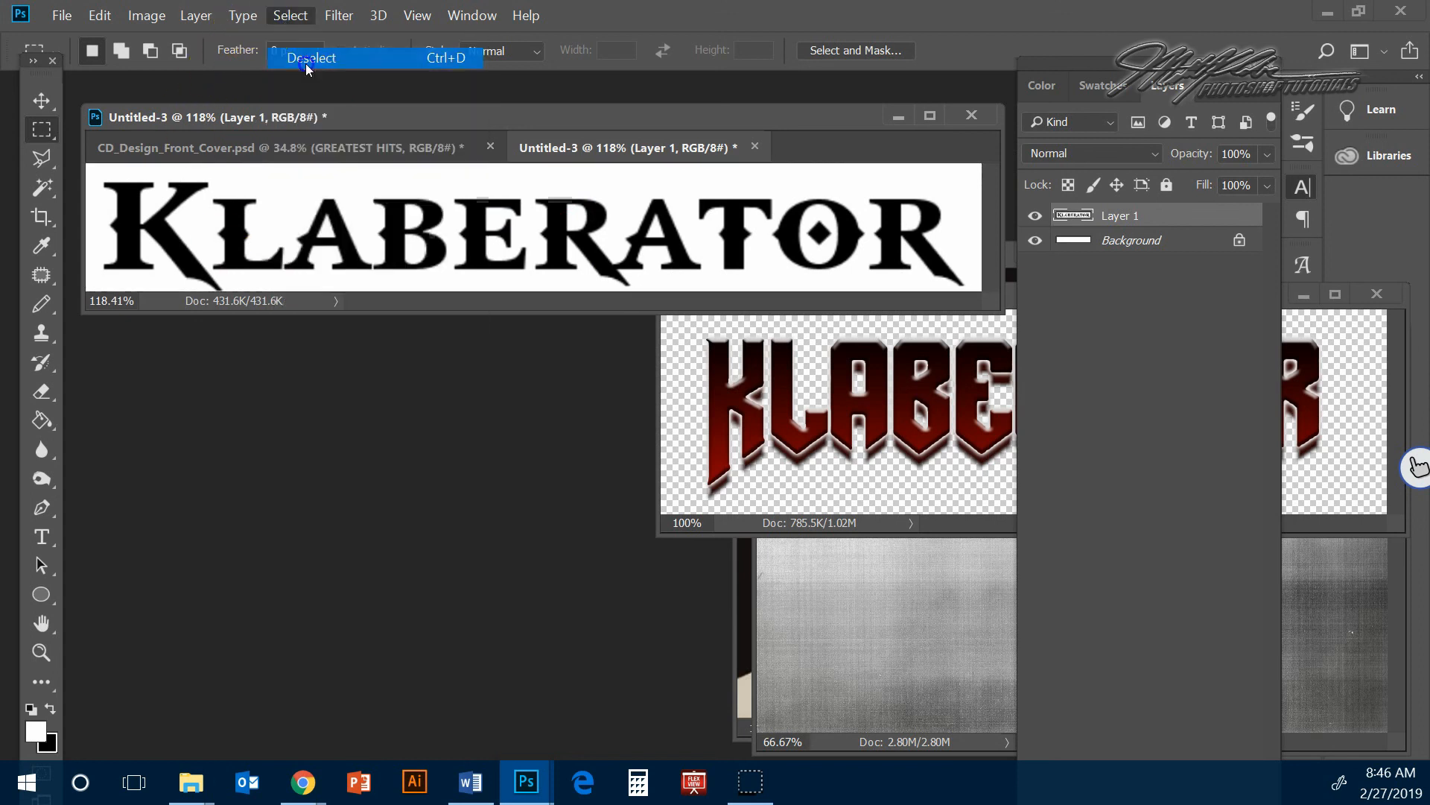
click(42, 187)
click(287, 181)
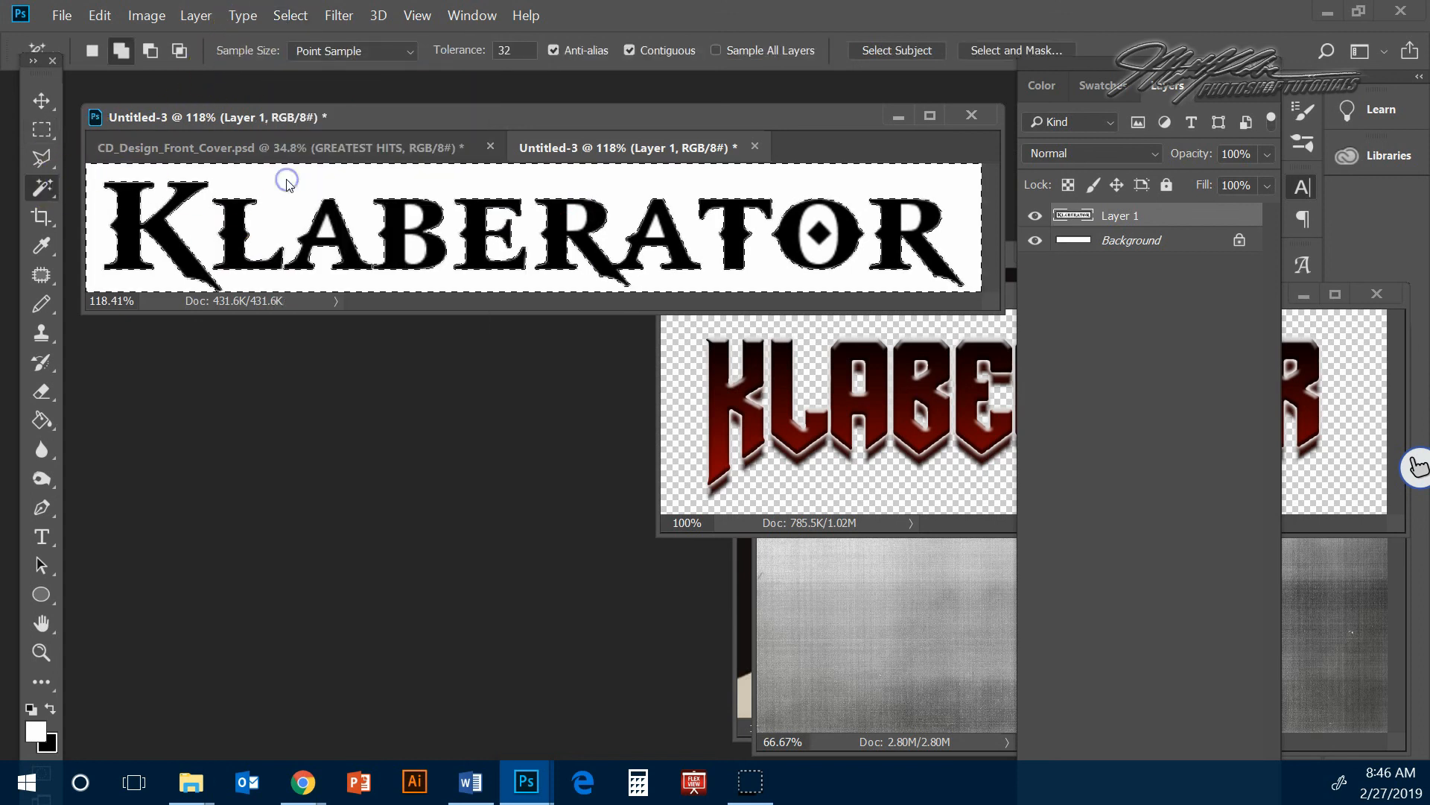
click(290, 15)
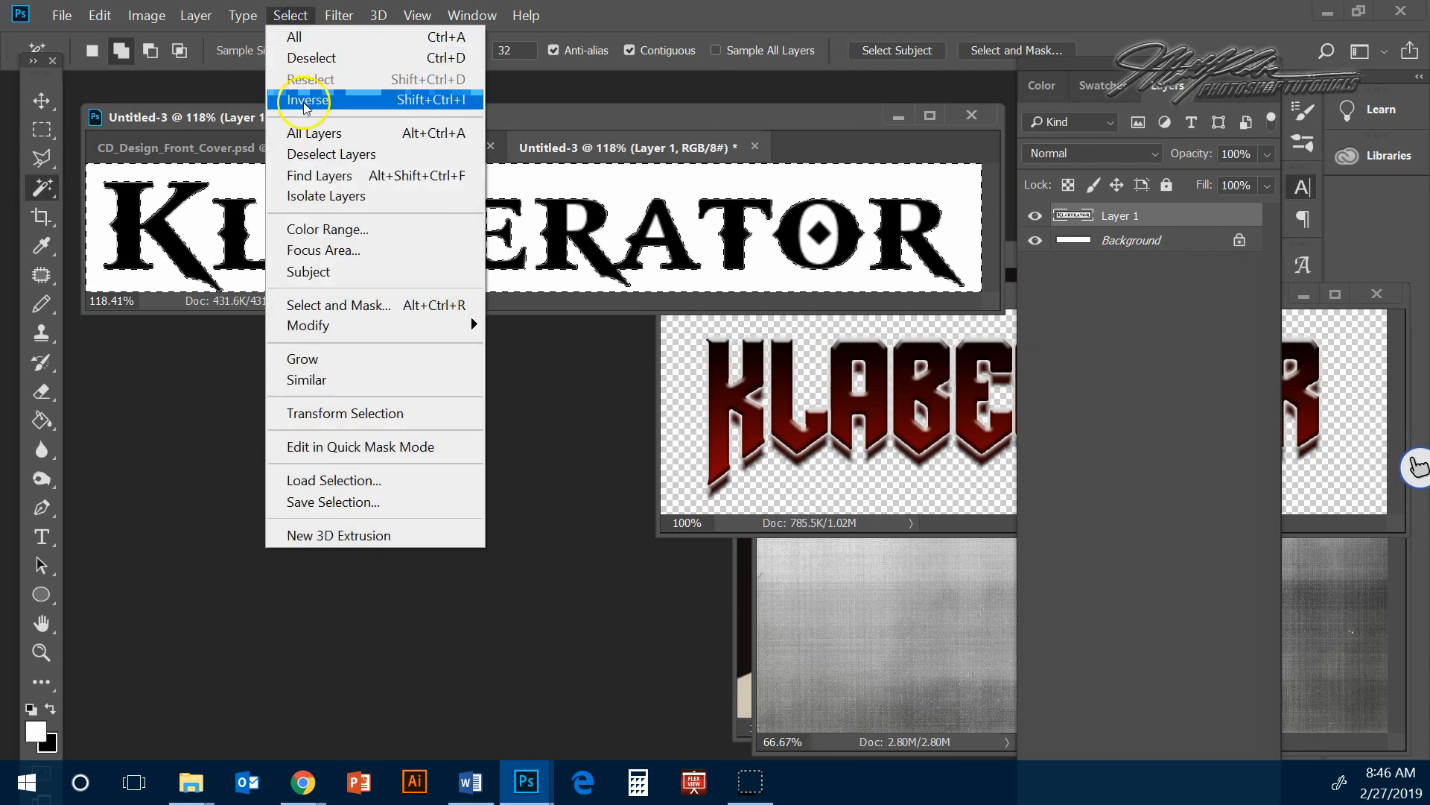
click(320, 380)
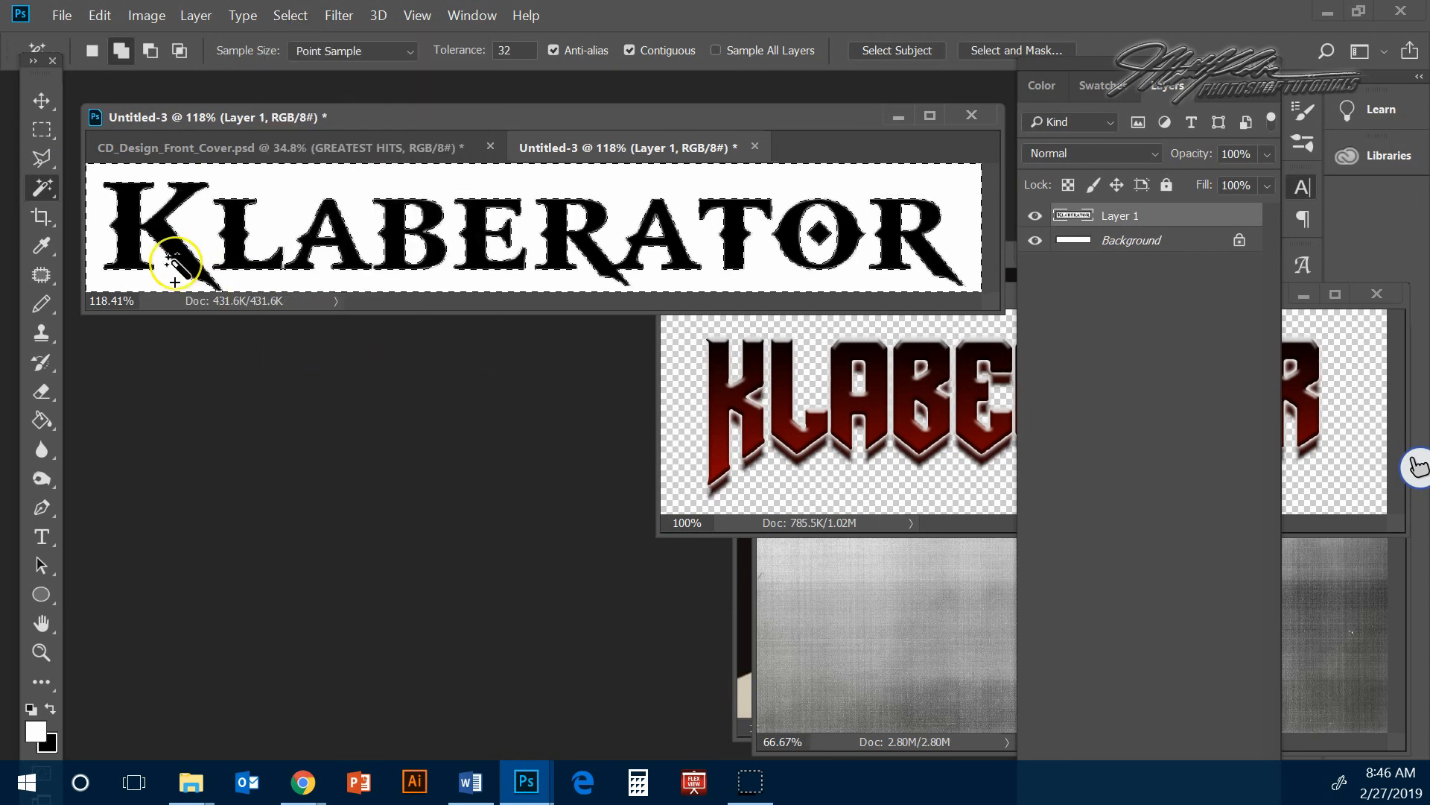
- Delete the selected white from Layer 1, deselect, and delete the Background layer to leave the lettering on transparency
key(Delete)
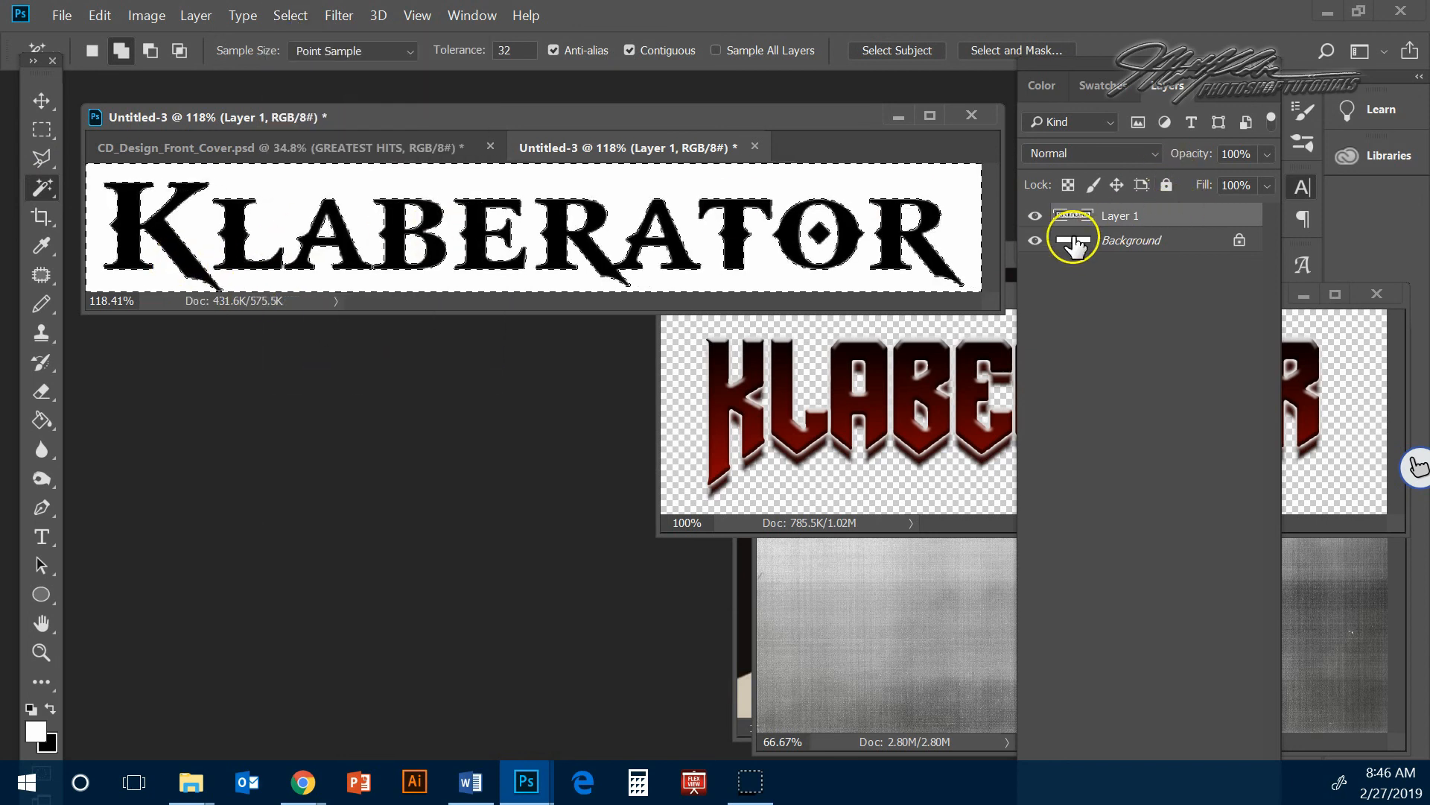
click(294, 17)
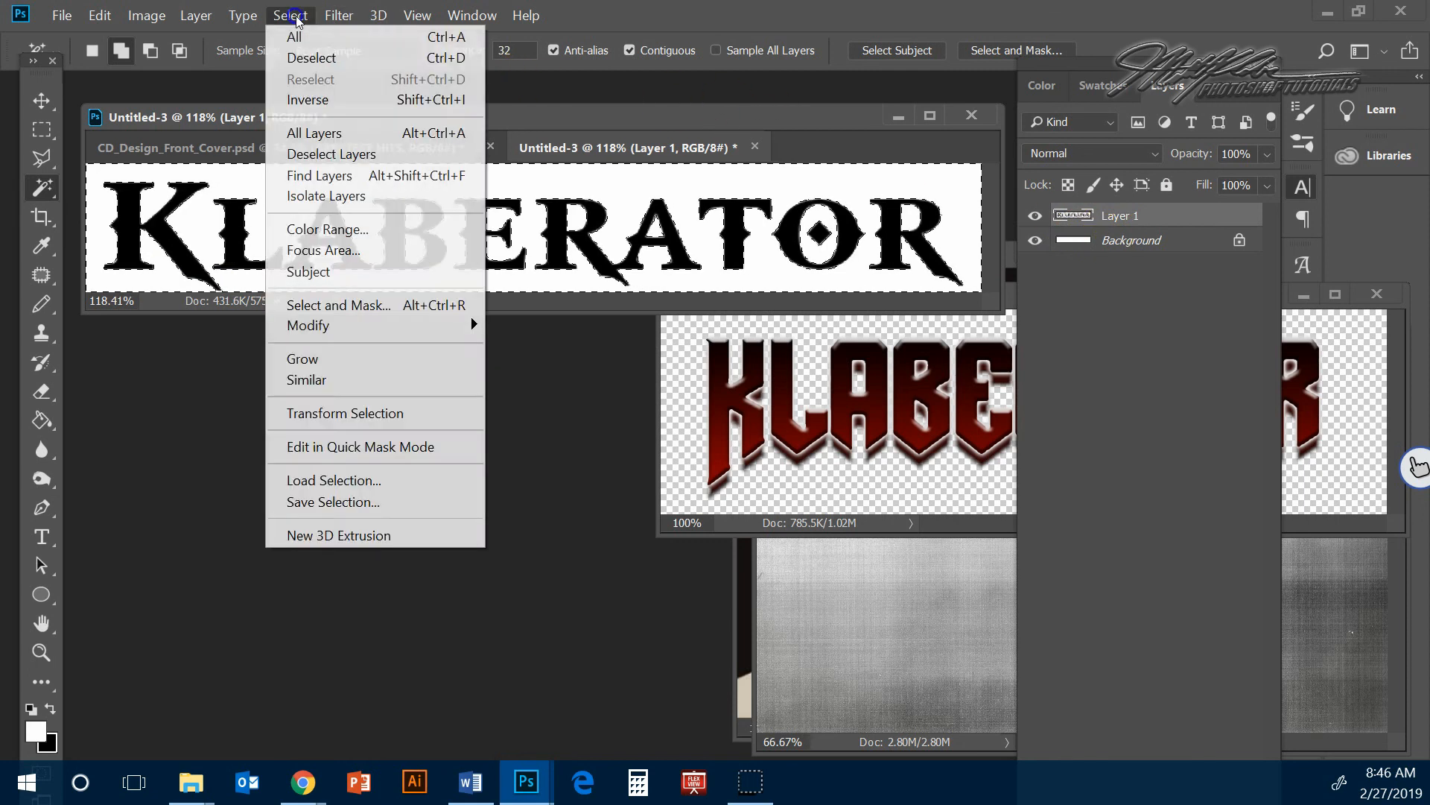
click(311, 57)
click(1161, 241)
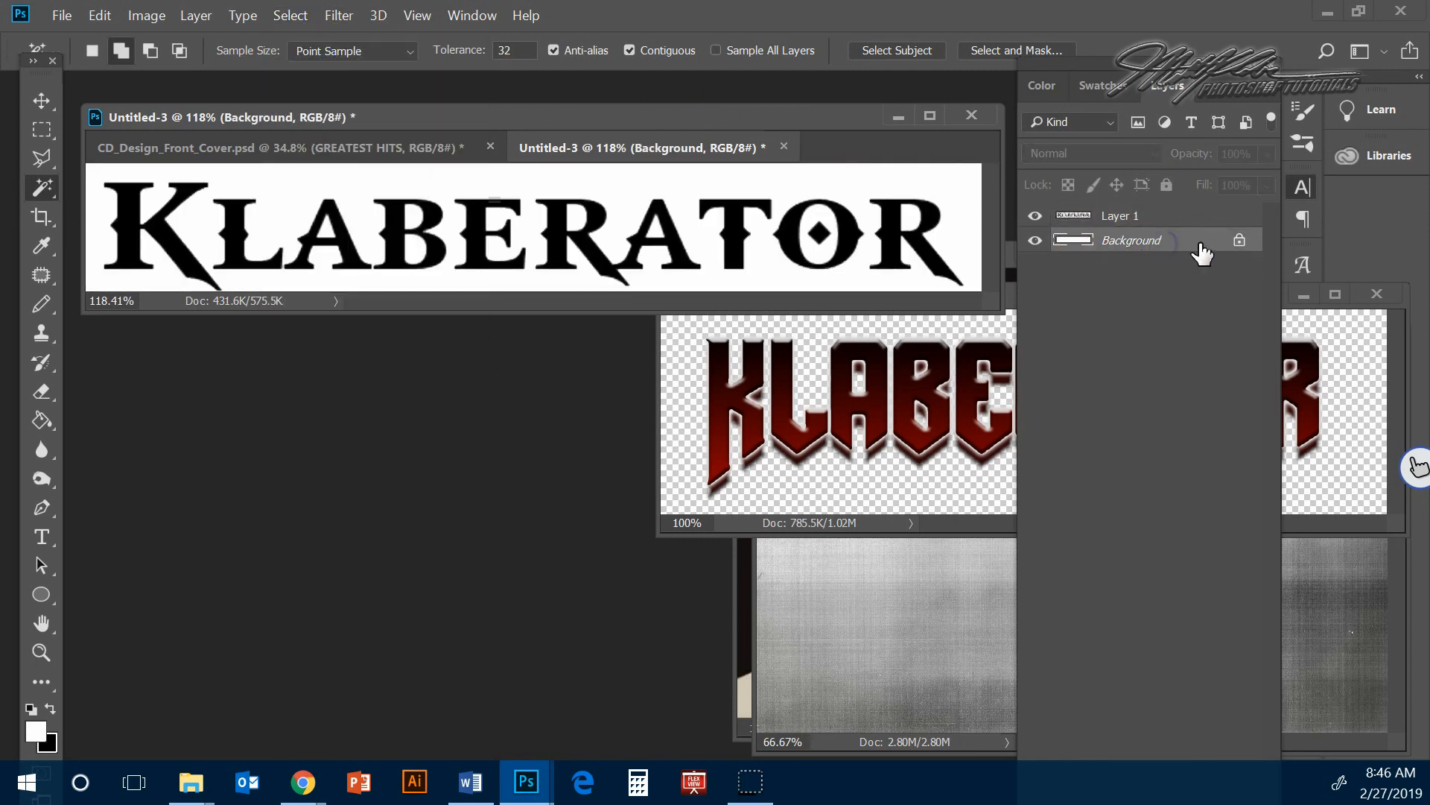
key(Delete)
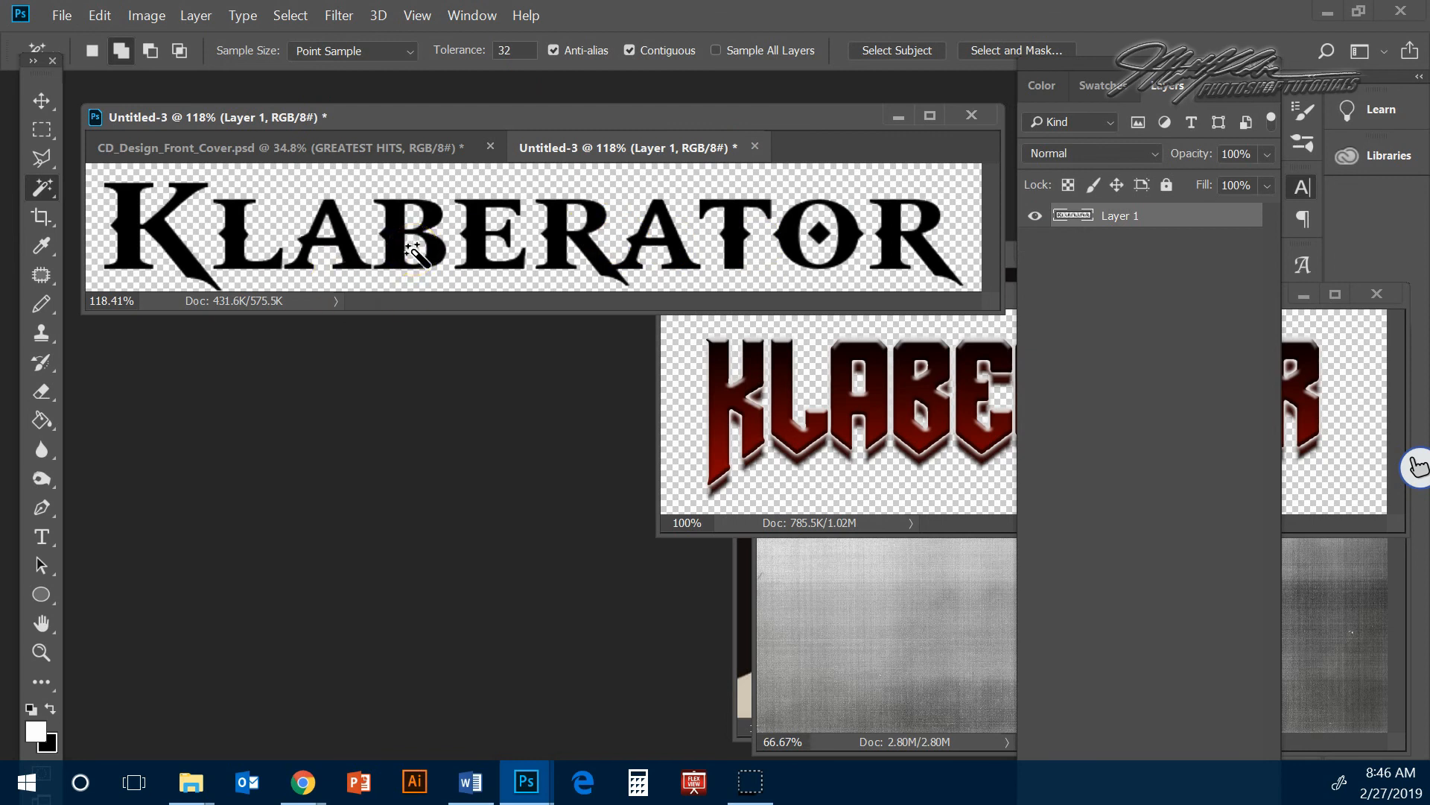
- Apply Bevel & Emboss with Contour, Stroke, Color Overlay and Gradient Overlay effects to the Klaberator lettering layer
double_click(1192, 217)
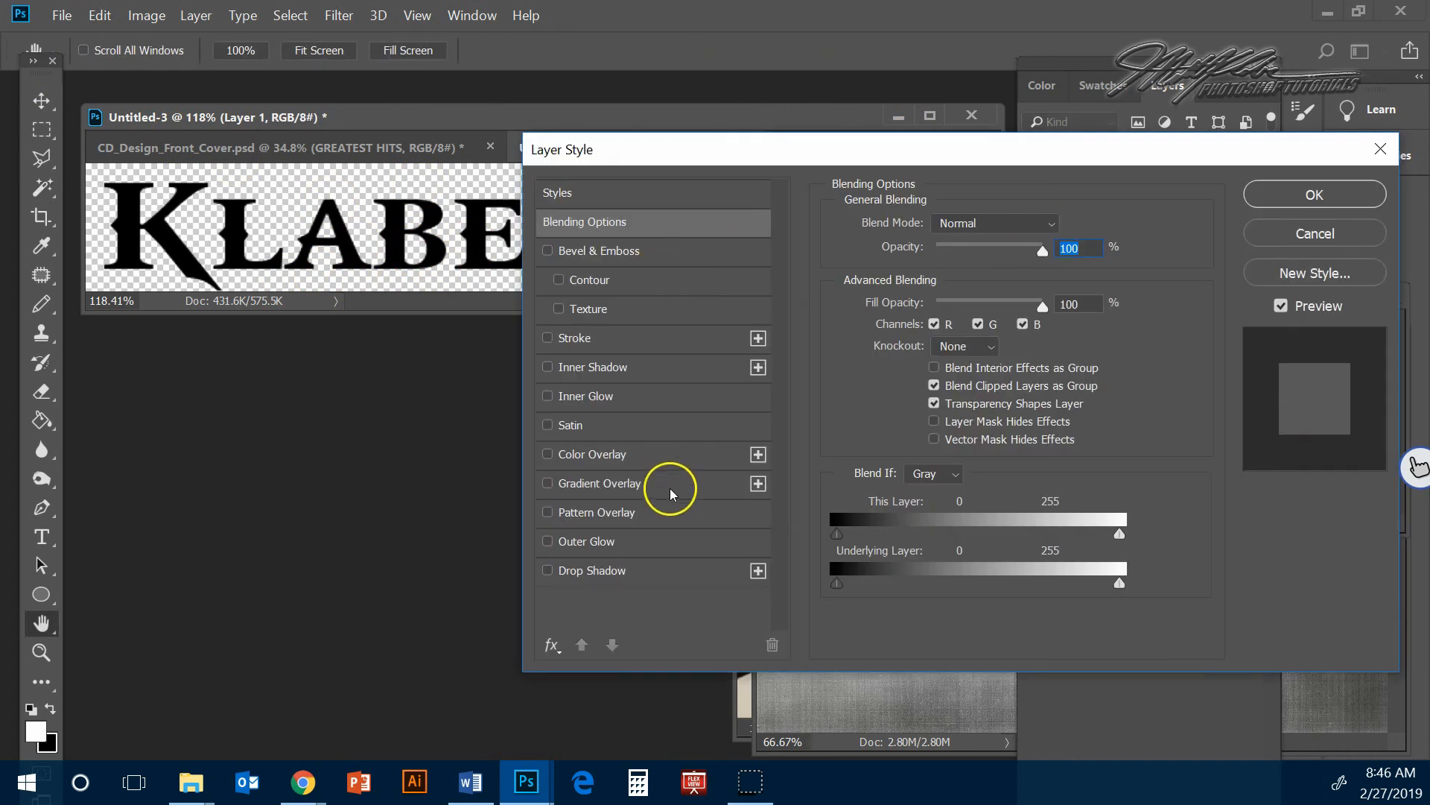
click(670, 482)
click(672, 456)
click(682, 342)
click(686, 291)
click(680, 483)
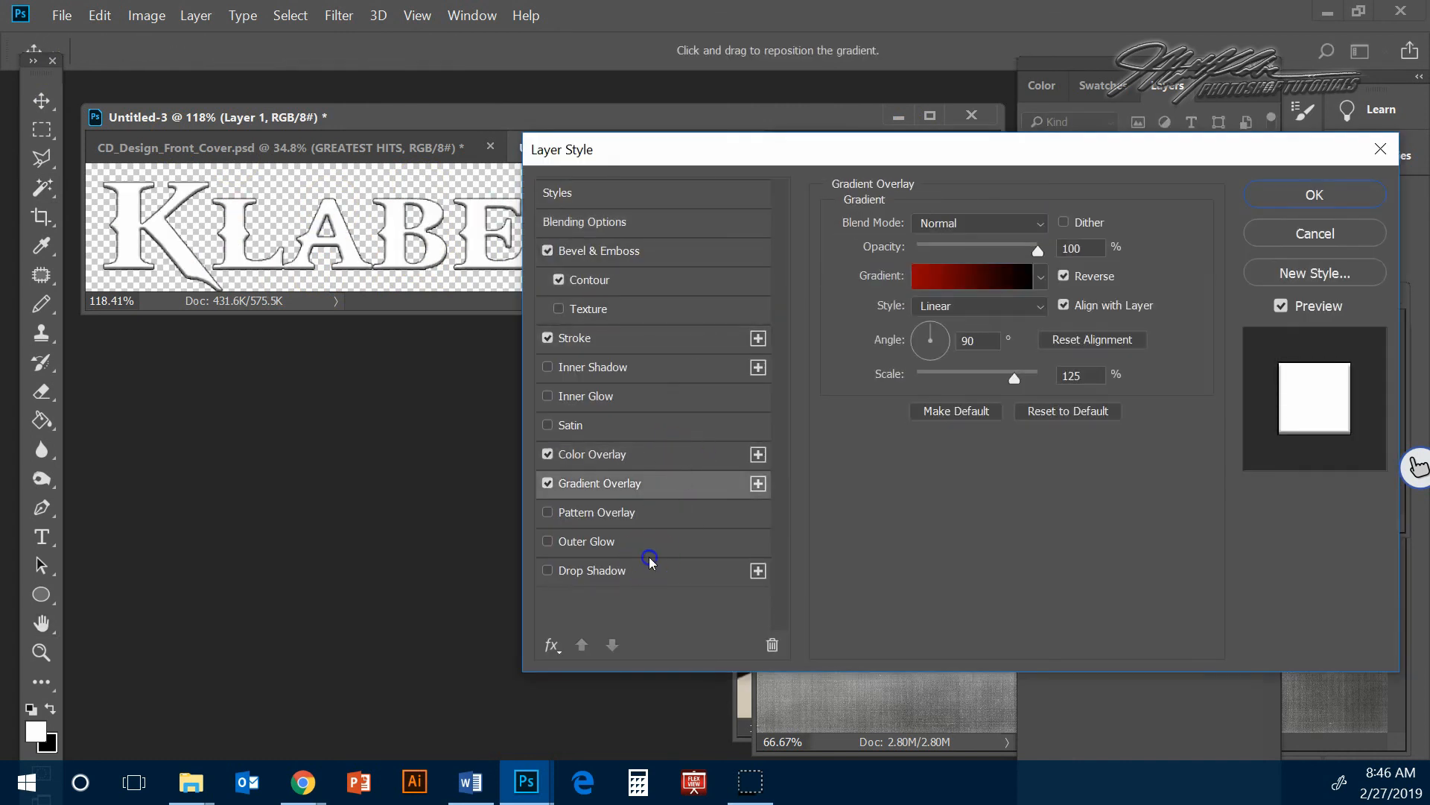
click(1315, 196)
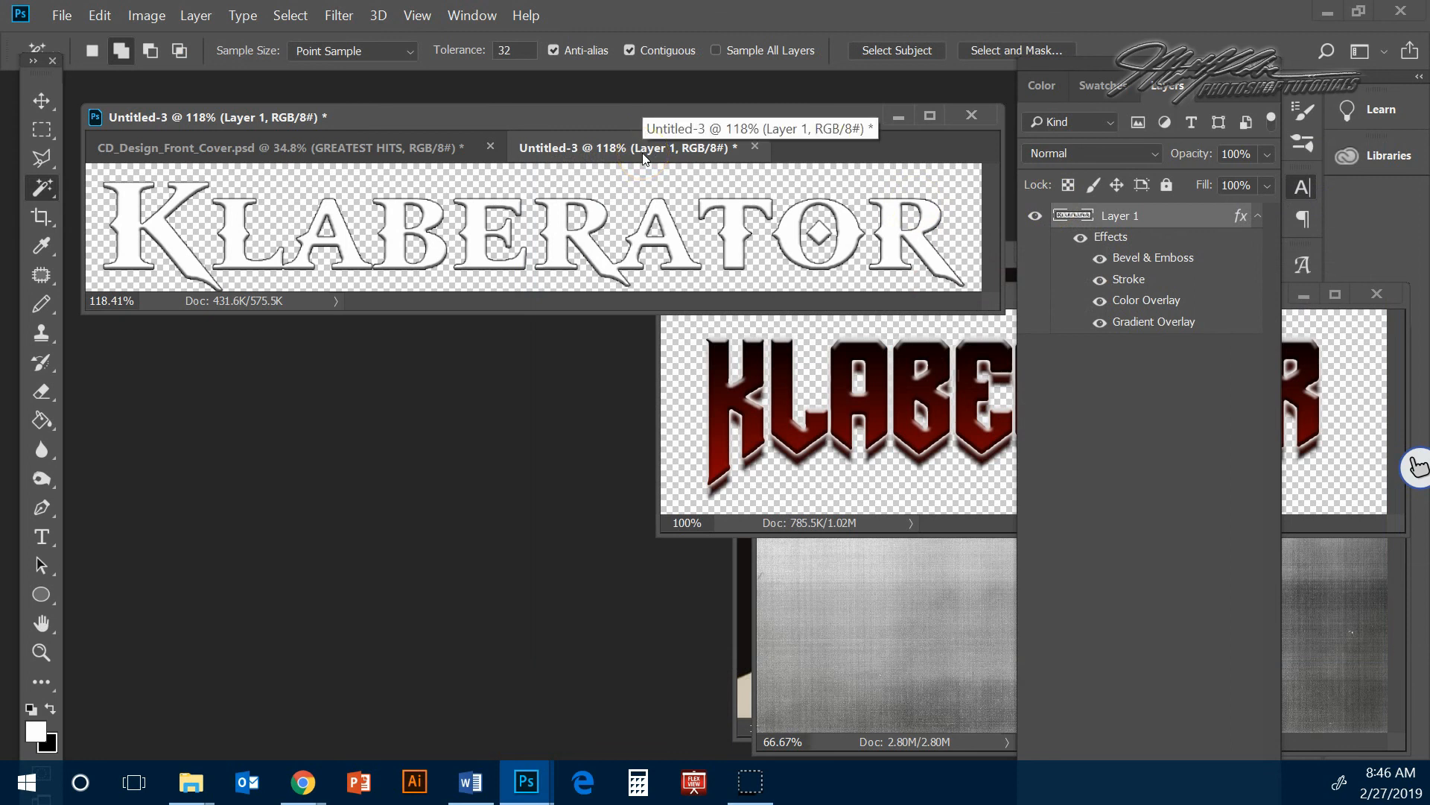
click(454, 248)
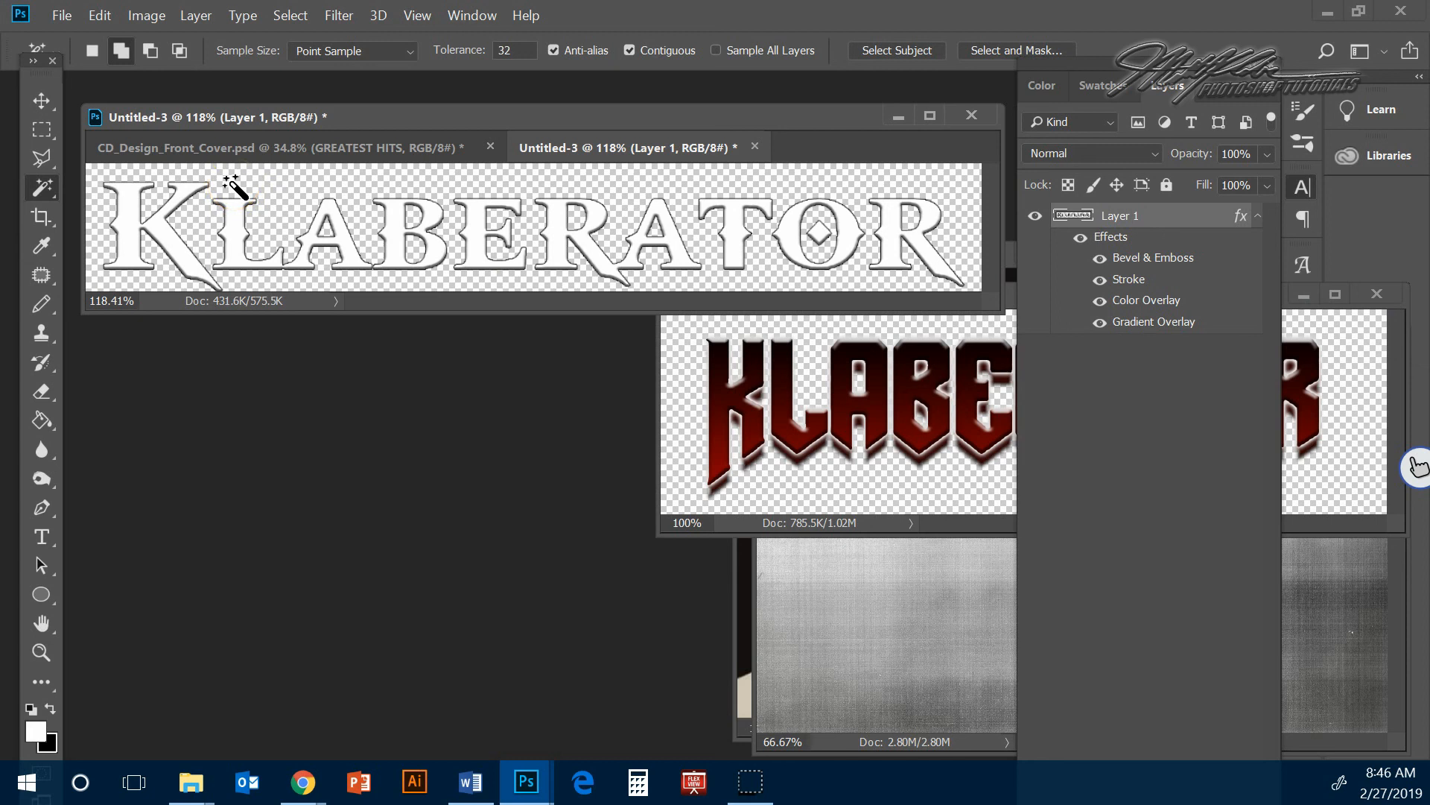
click(367, 197)
click(304, 779)
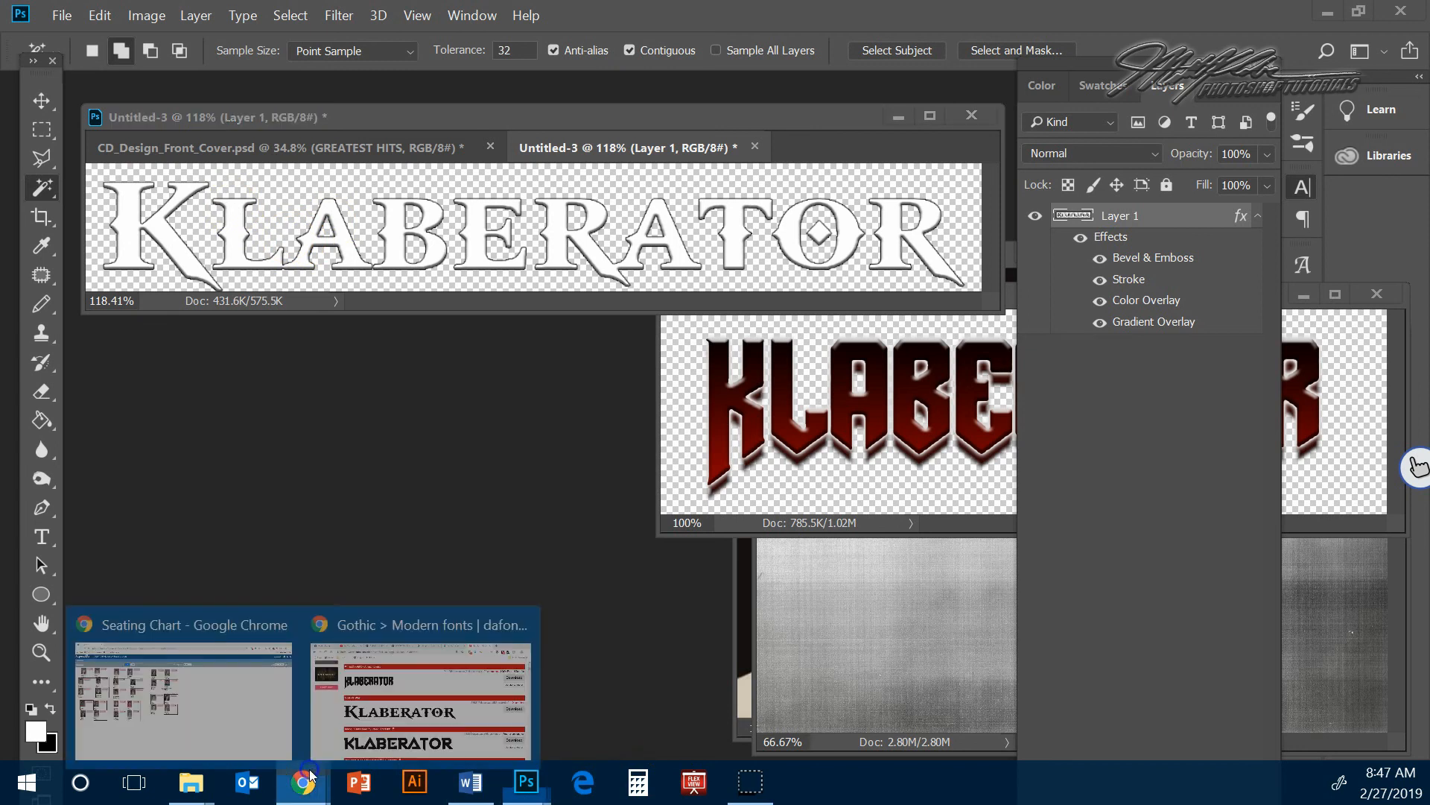
click(91, 49)
- Open the CD_Design_Back_Cover file from the Album Cover folder on the Desktop
click(62, 15)
click(656, 212)
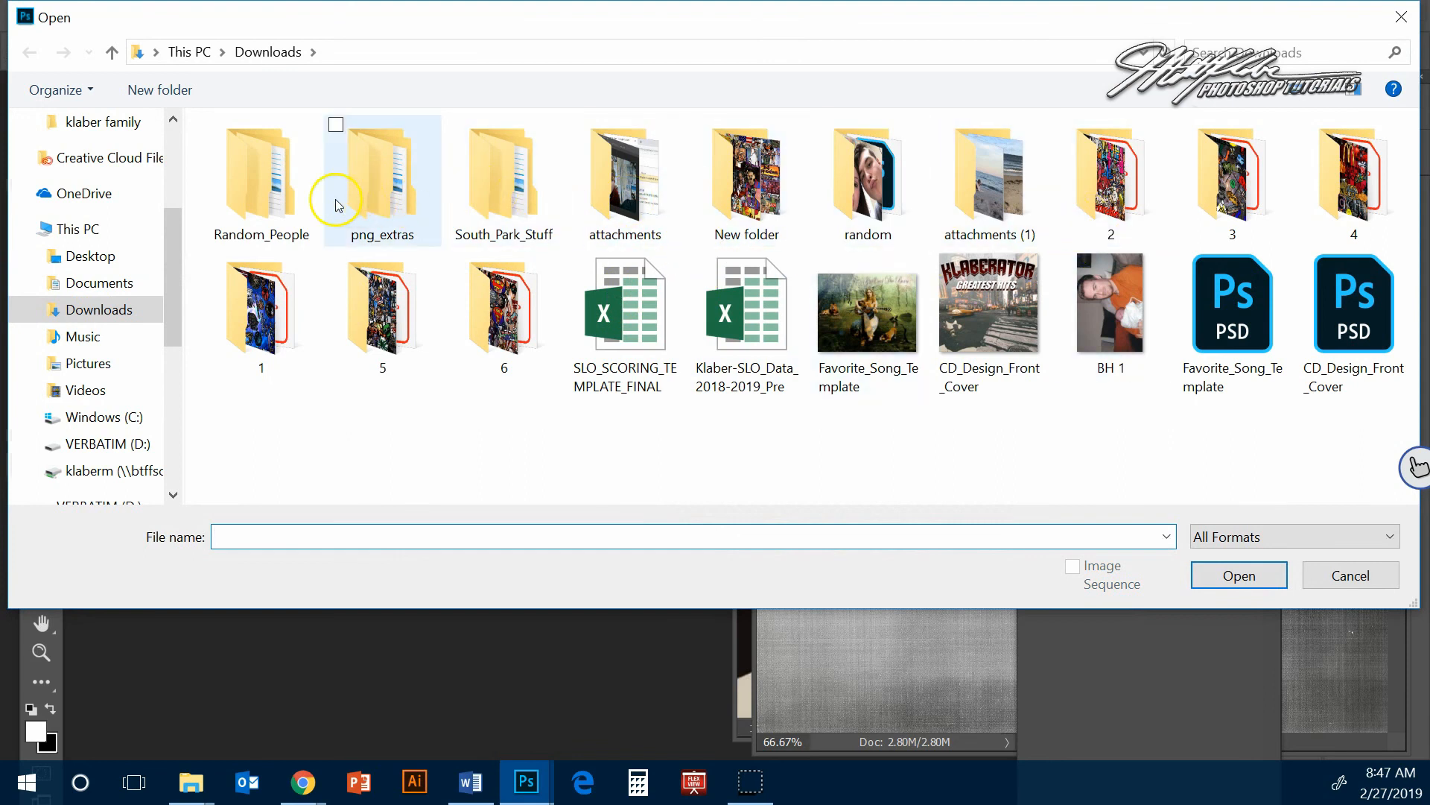
click(80, 257)
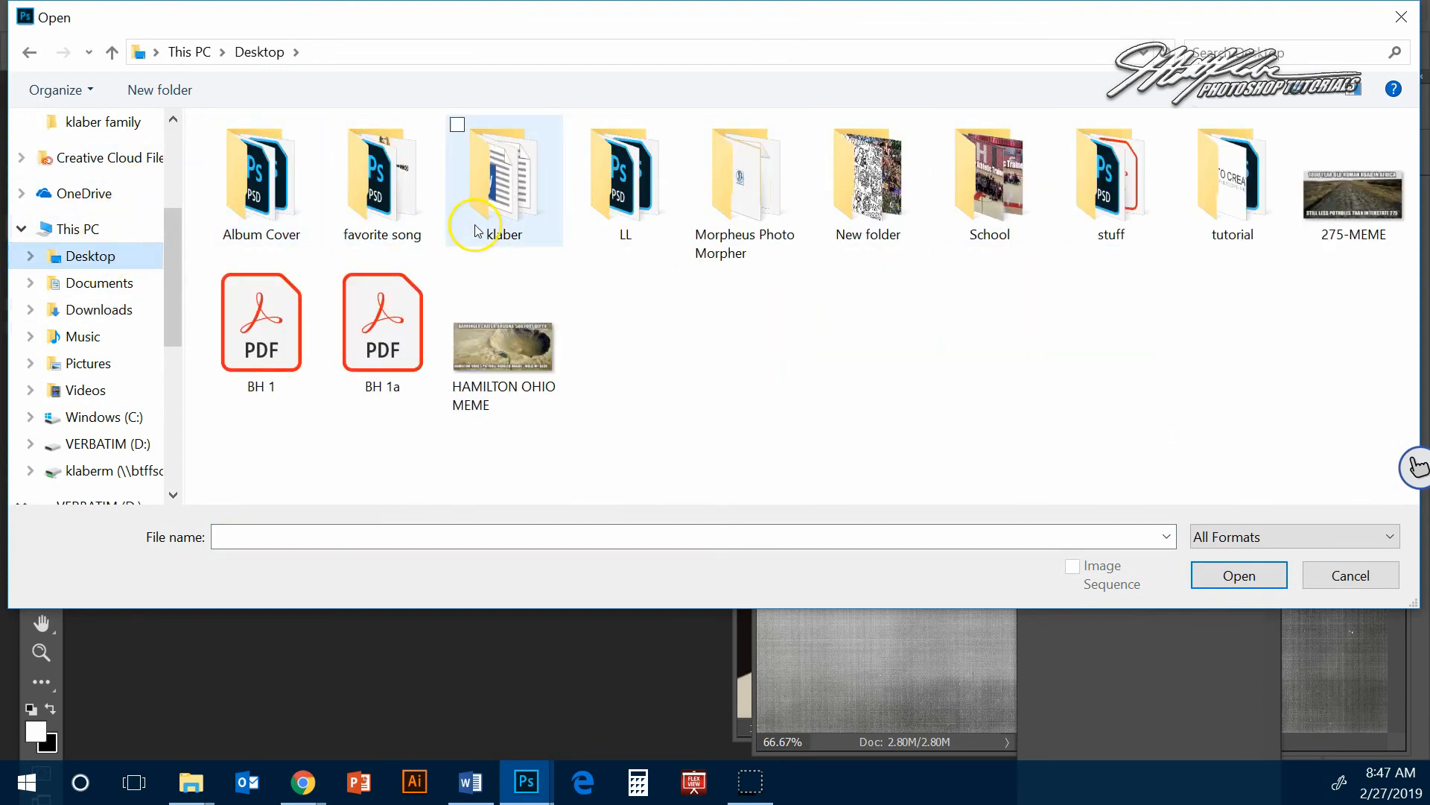
double_click(268, 186)
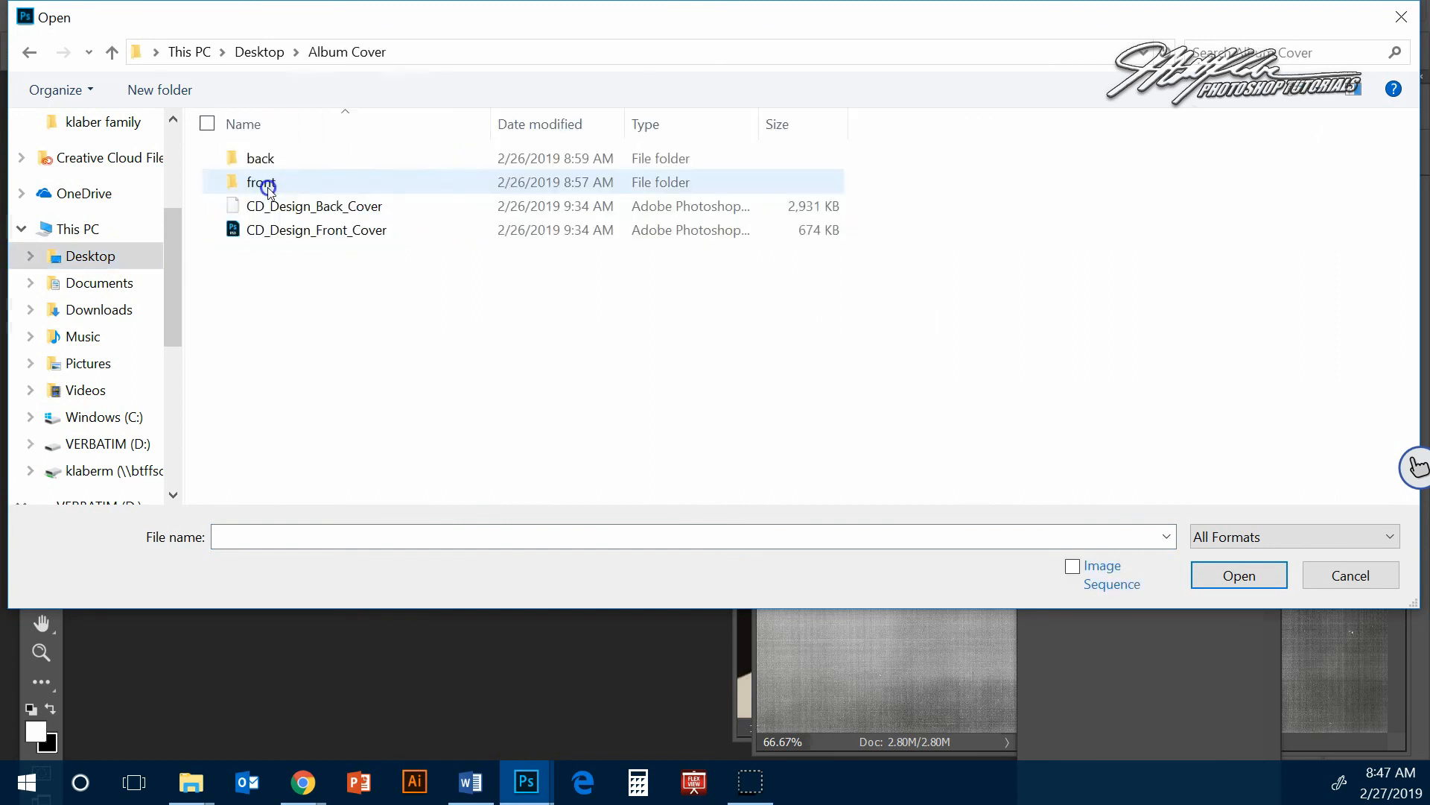
double_click(317, 207)
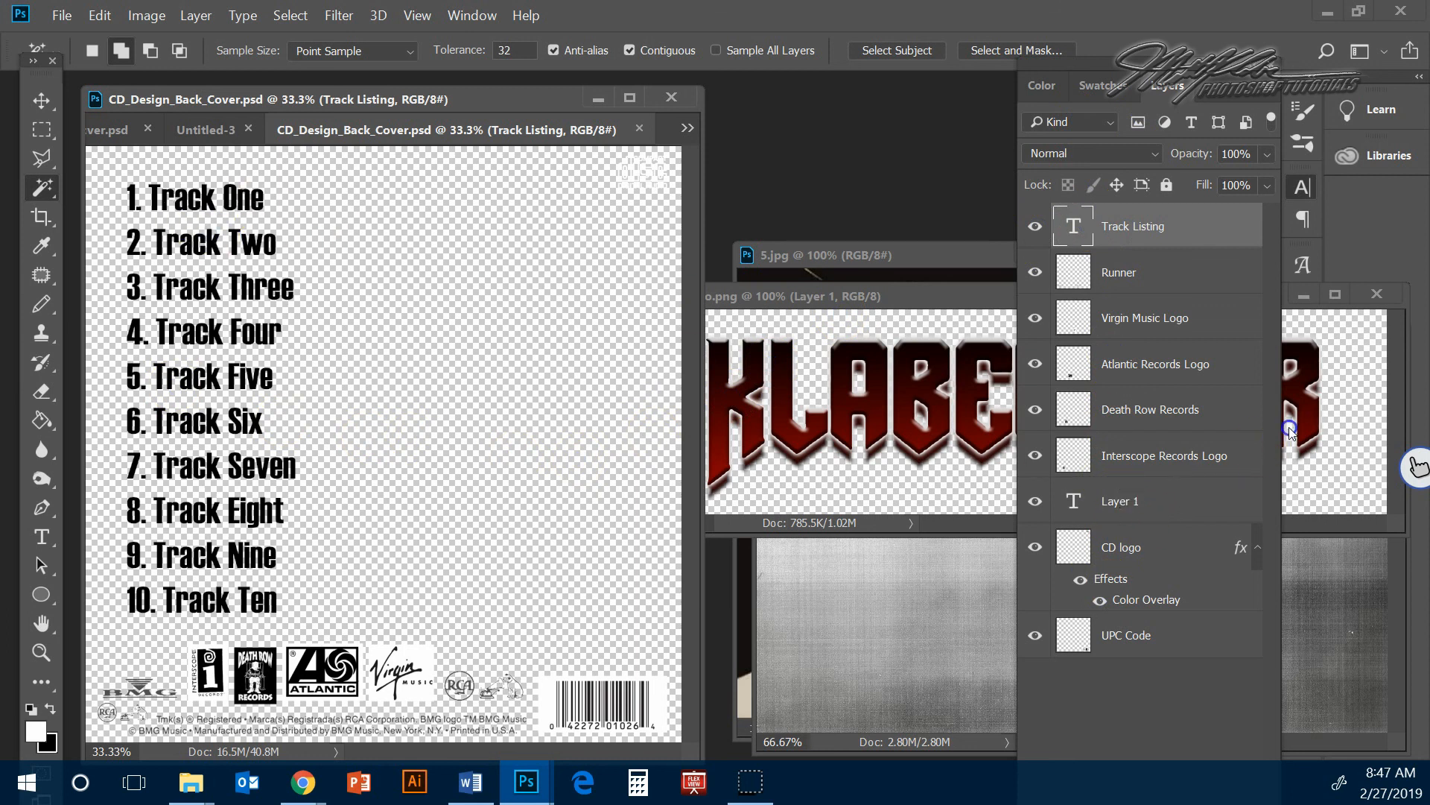
- Examine the back cover's layers, switching the Track Listing layer off and on to see what it holds
click(1029, 632)
click(1119, 500)
click(1159, 223)
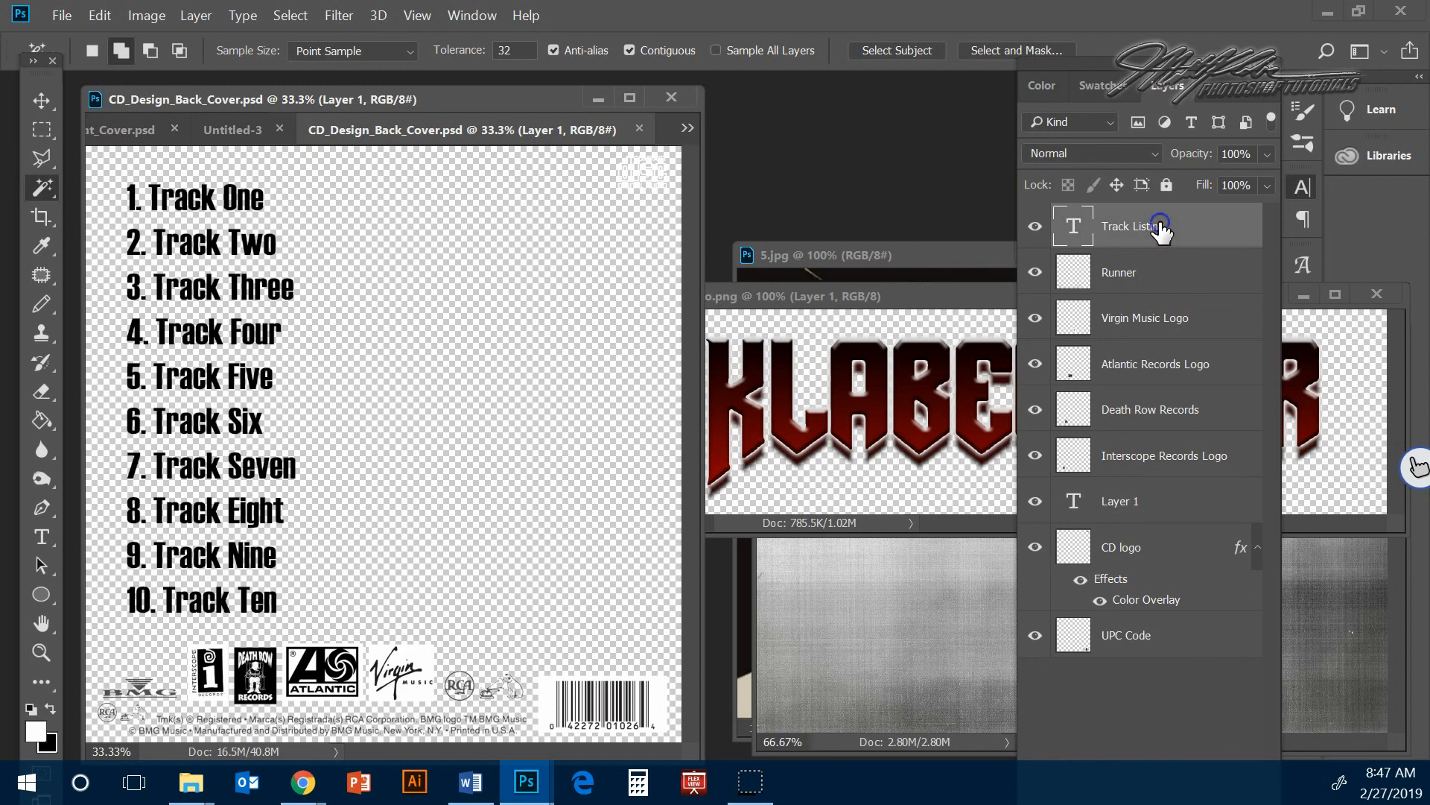
click(1034, 226)
click(1034, 226)
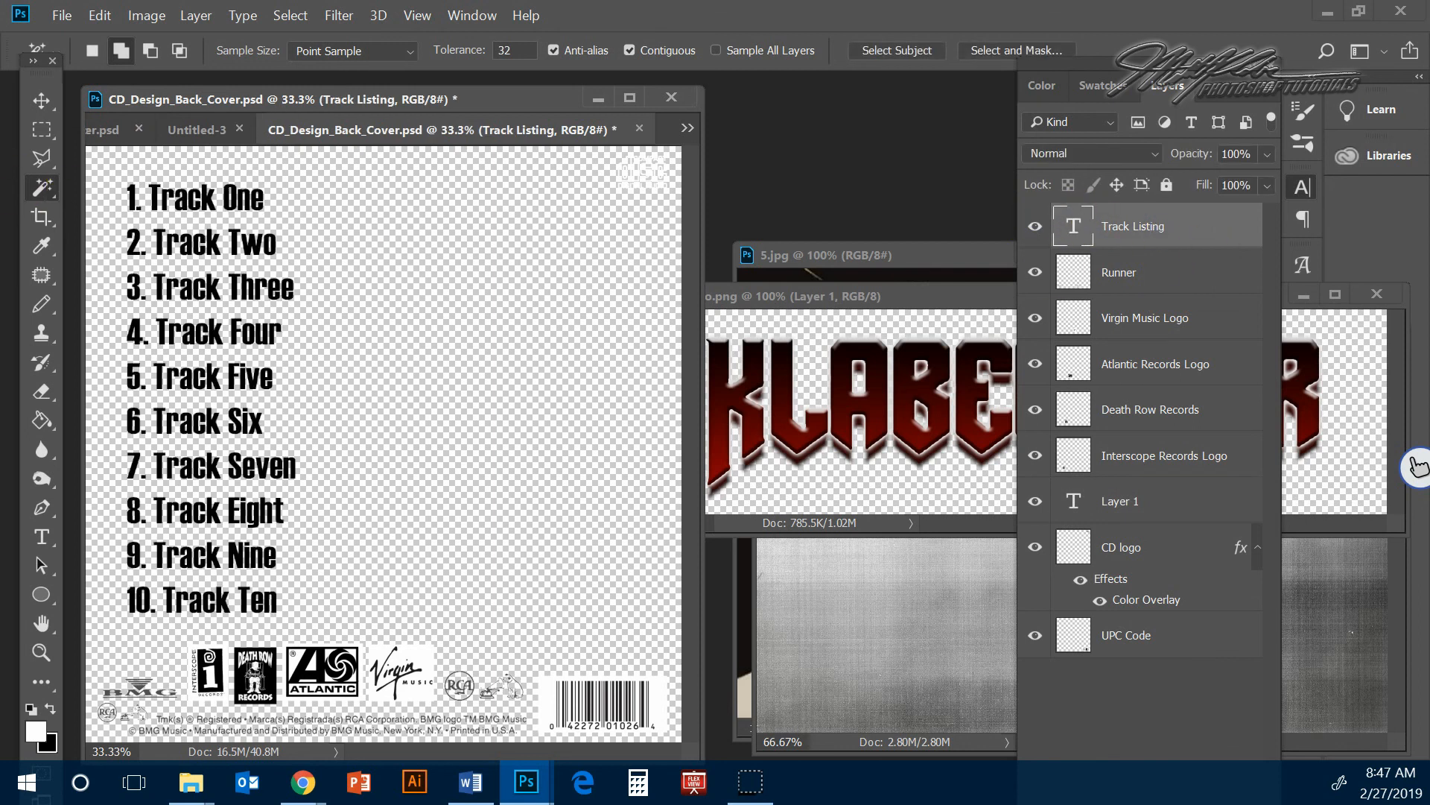
- Change the font of all ten track titles in the Track Listing layer to Cooper Black
click(41, 537)
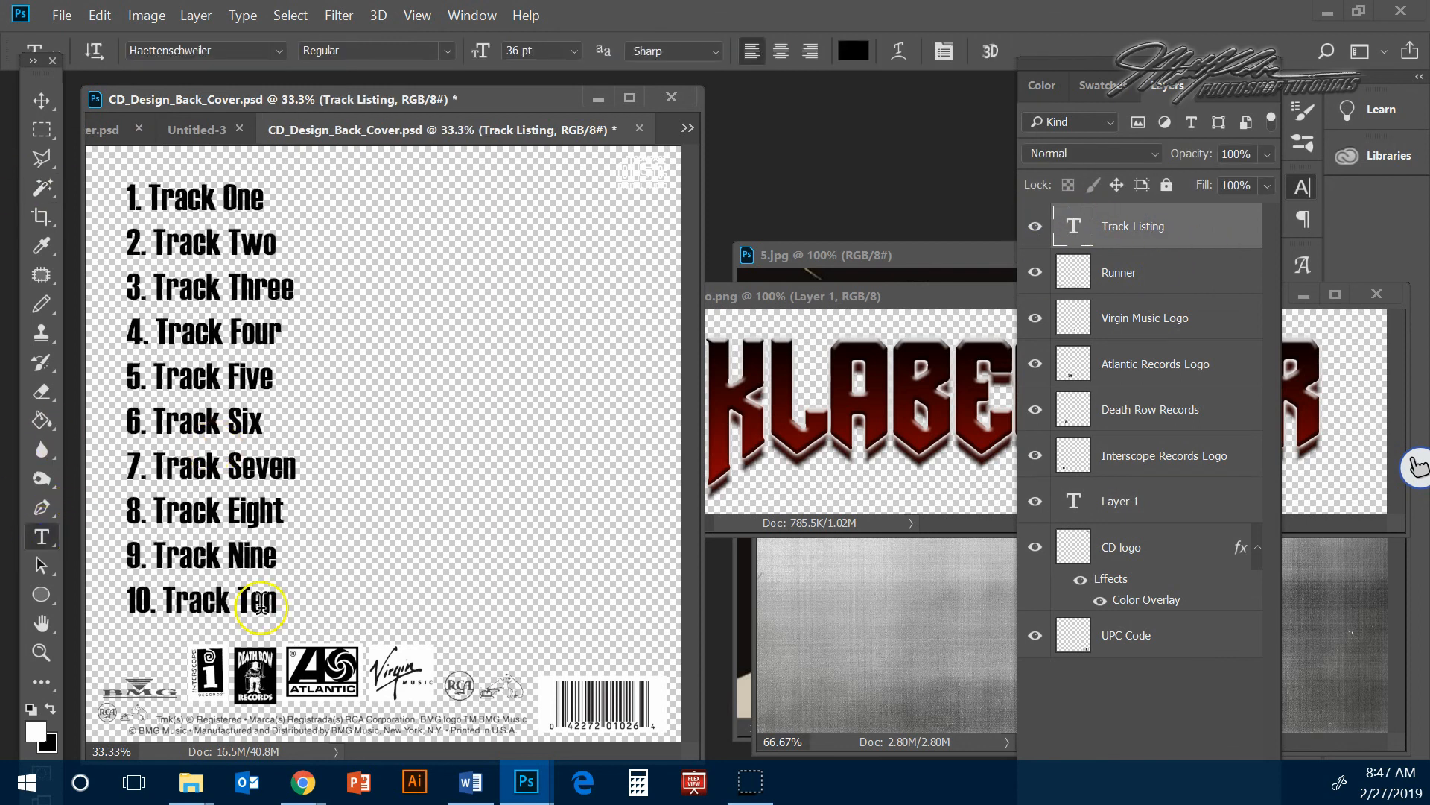
drag(269, 602, 107, 182)
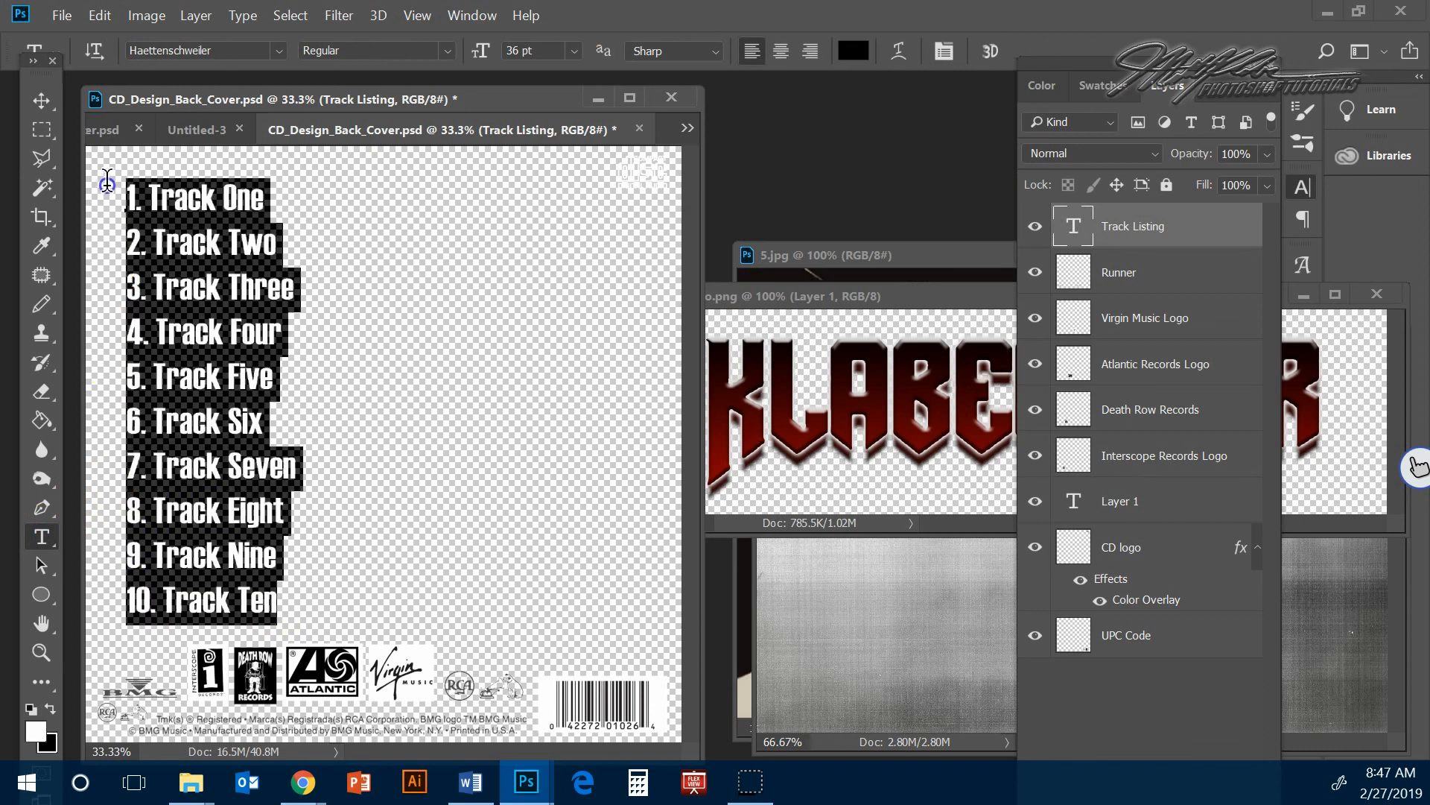
click(256, 47)
click(278, 50)
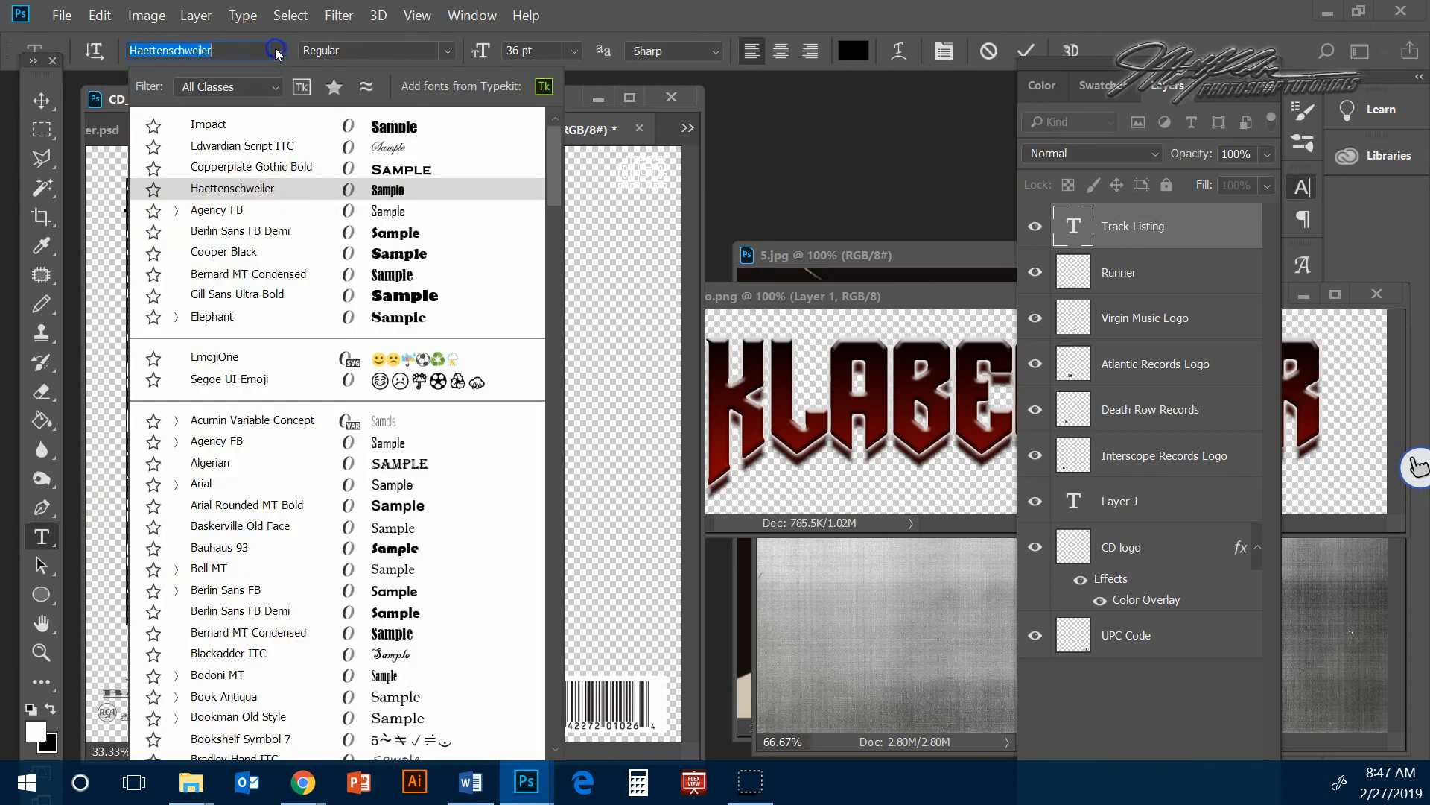
click(332, 242)
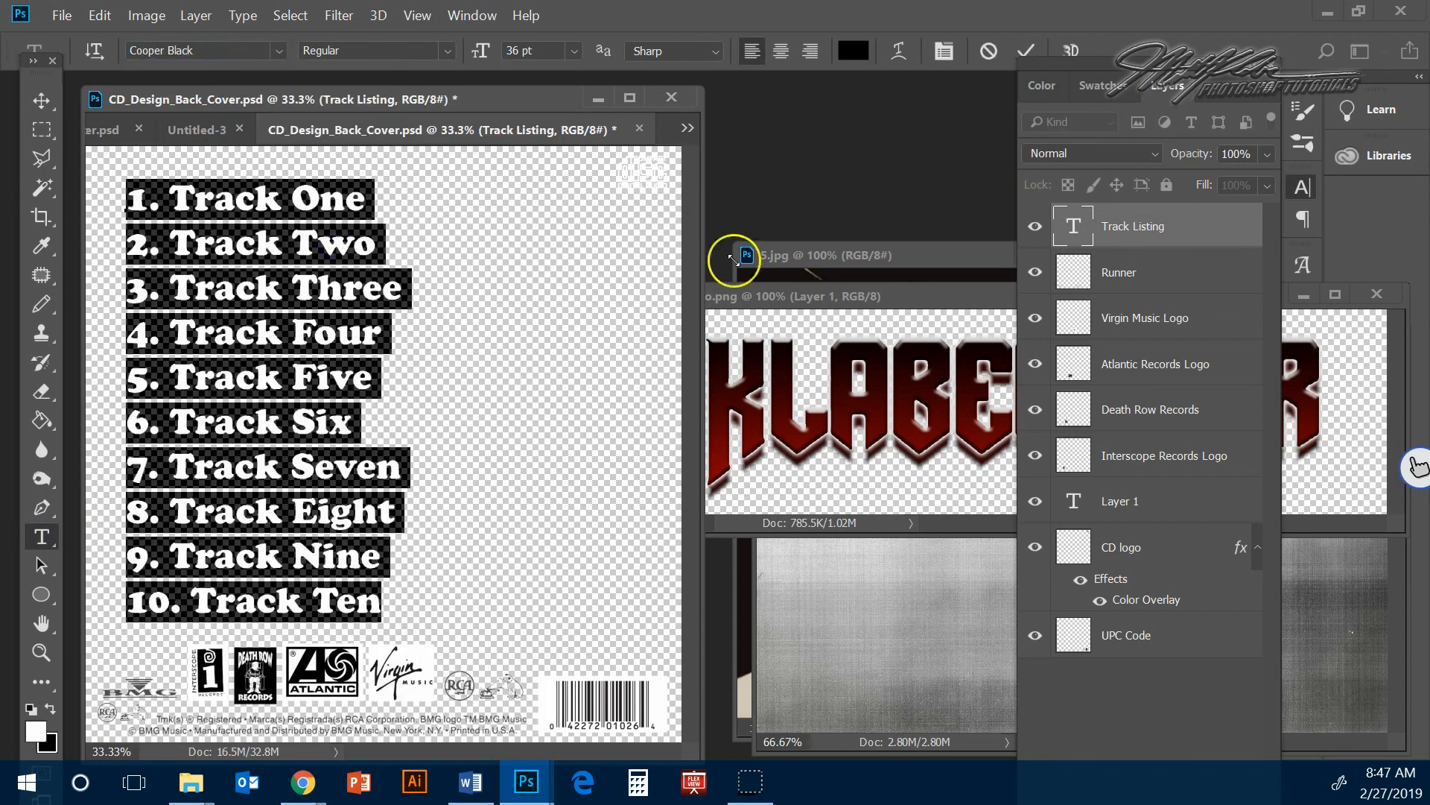
click(1228, 238)
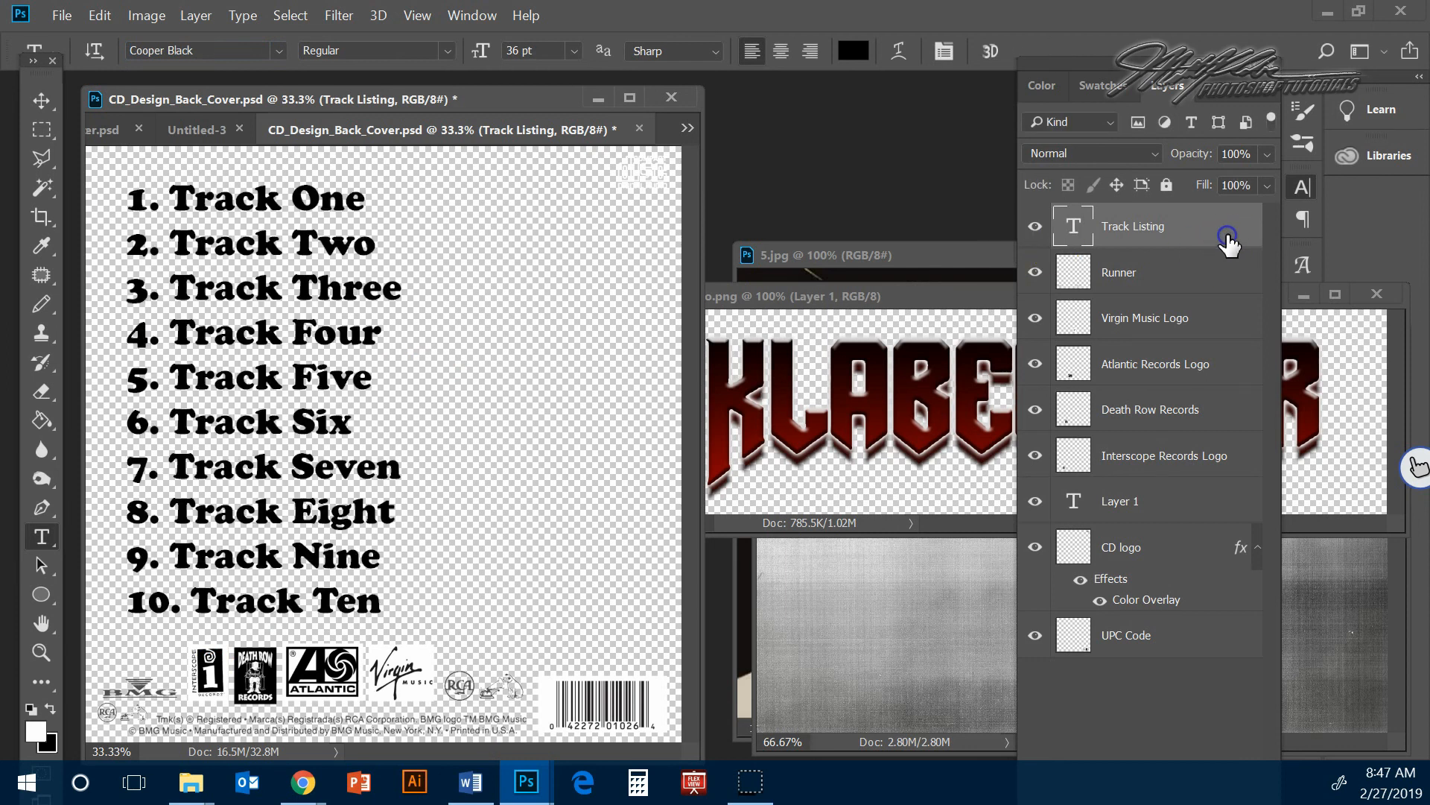
- Switch the Runner and Virgin Music Logo layers off and on to check what each one contains
click(1125, 276)
click(1034, 273)
click(1035, 273)
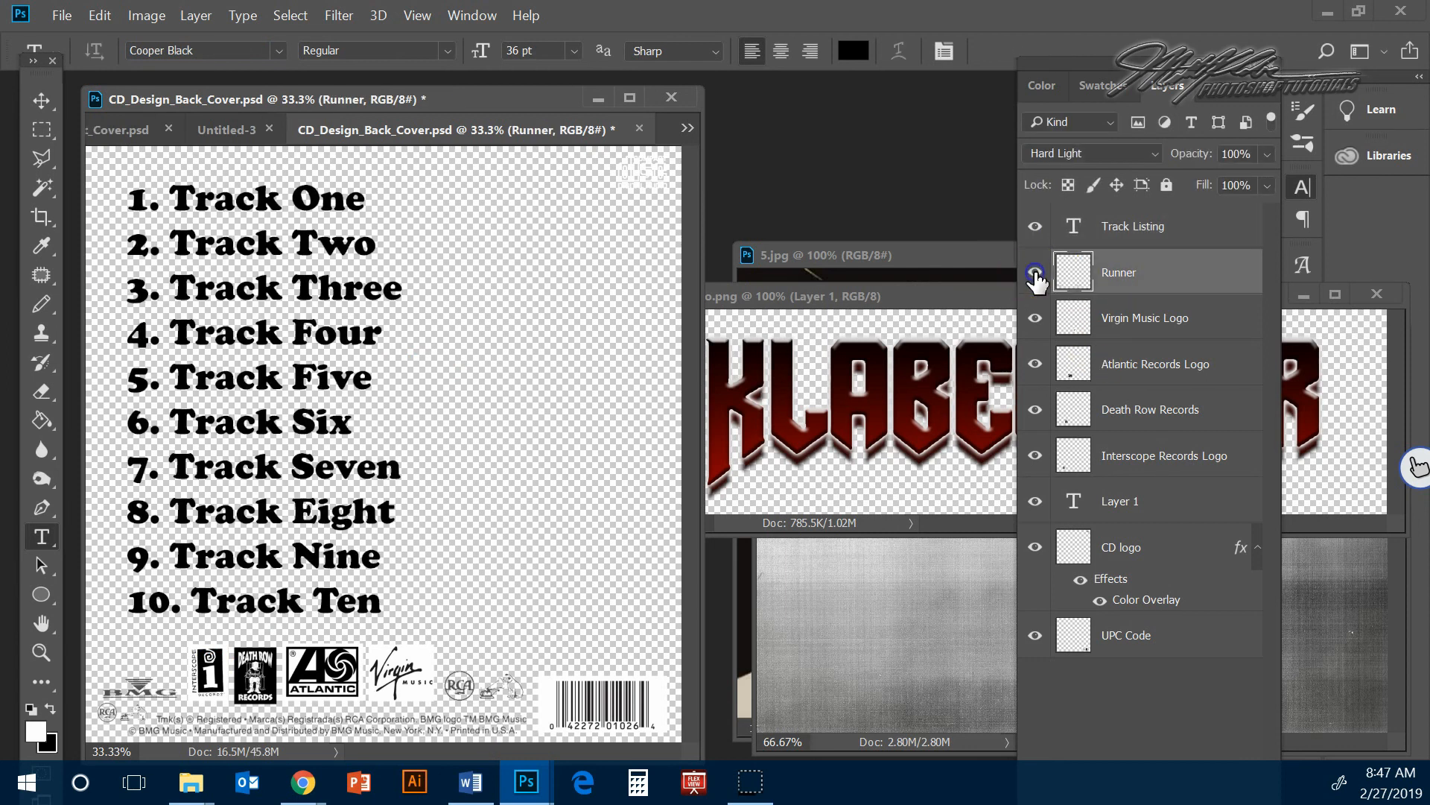
click(1036, 318)
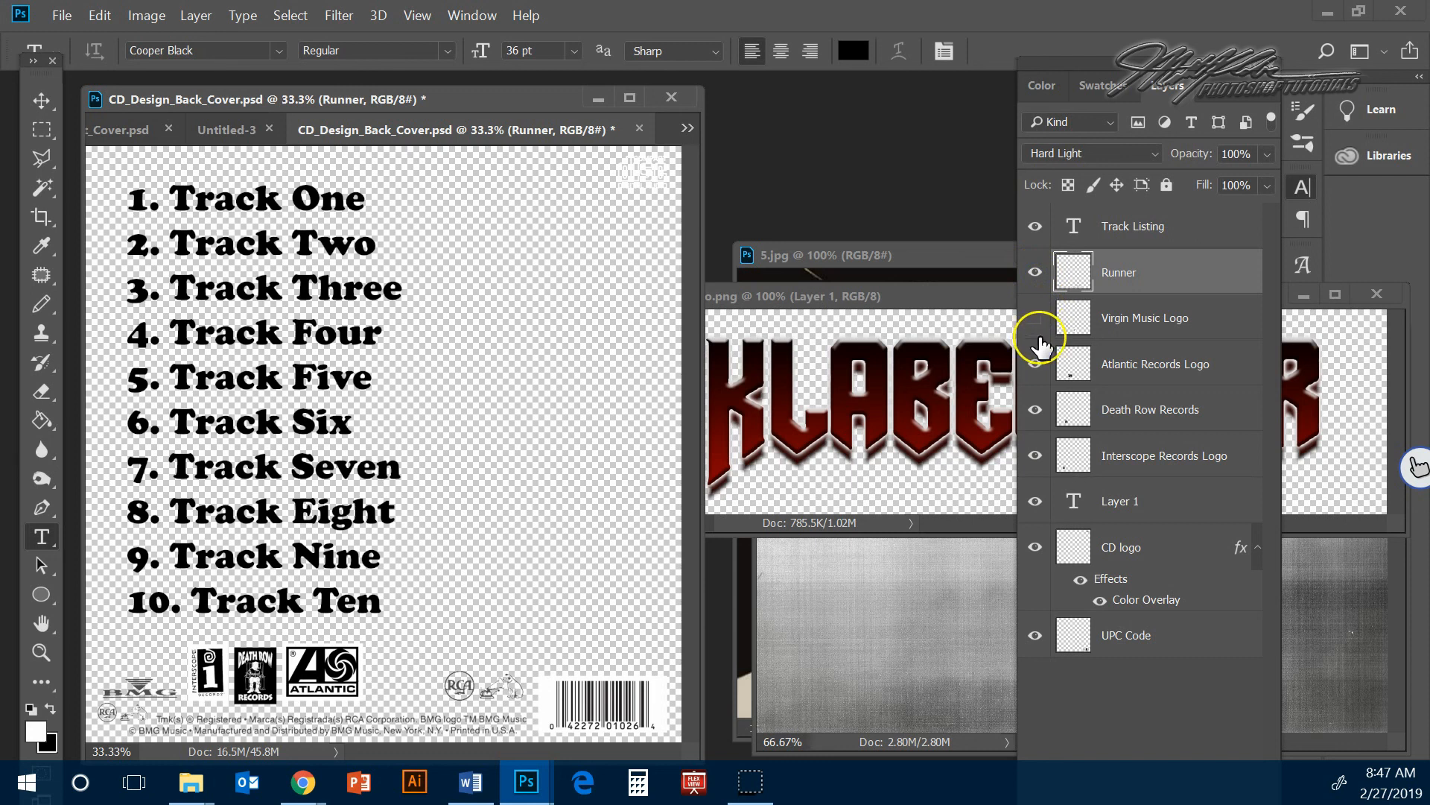
click(1036, 318)
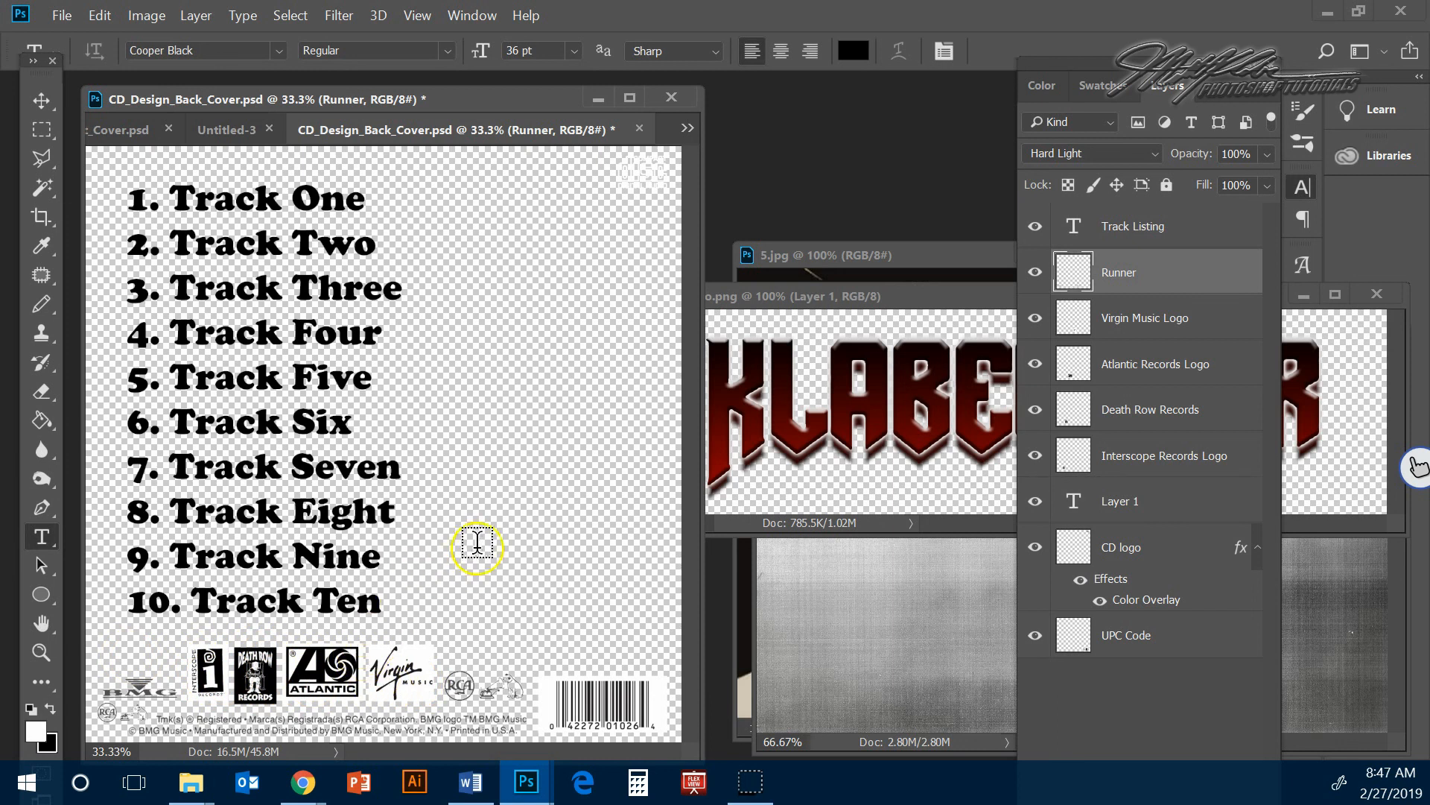
- Hide the Virgin Music Logo, Atlantic Records Logo and Death Row Records layers
click(1035, 318)
click(1035, 363)
click(1035, 410)
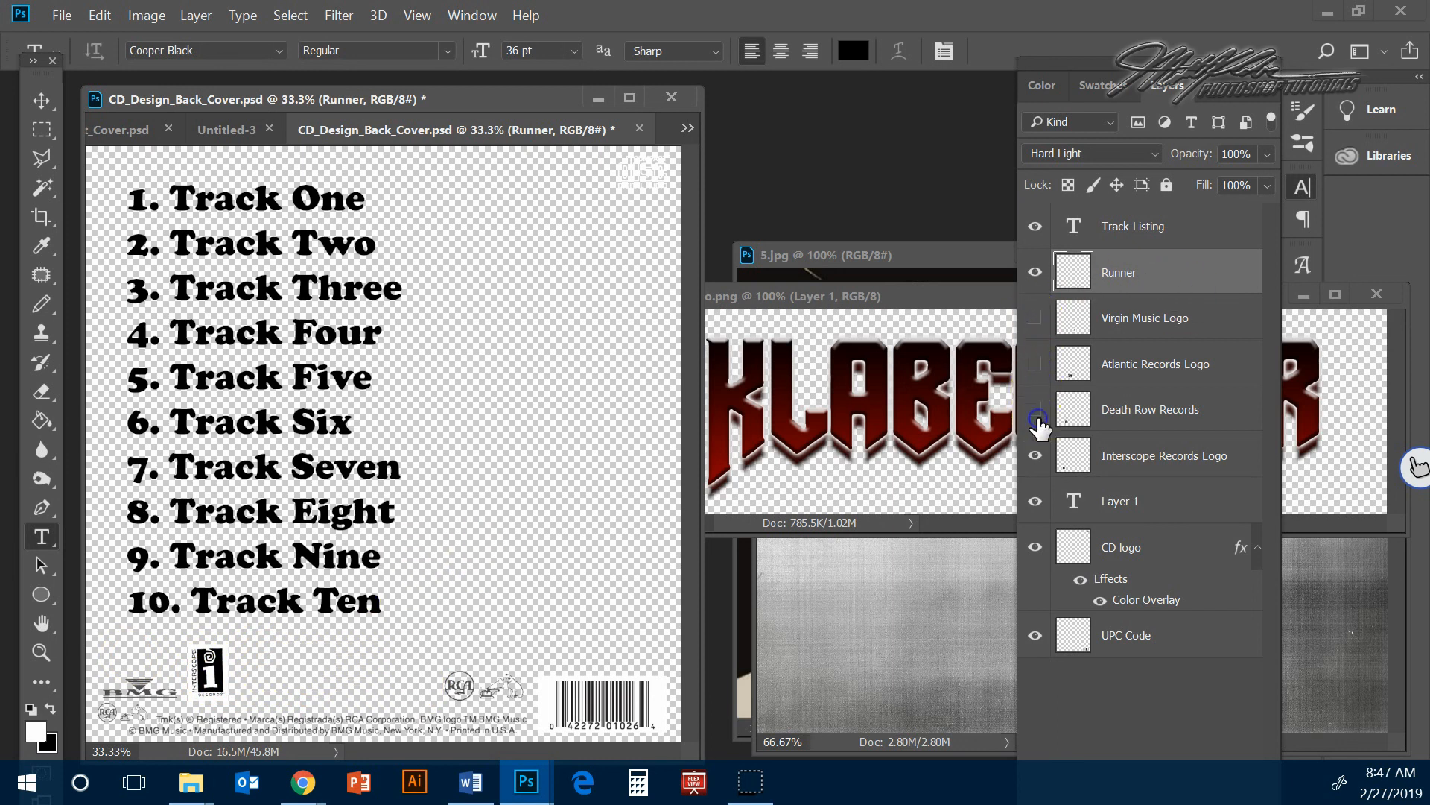
- Open the background and gradient images together from the Album Cover's back folder
click(62, 15)
click(141, 59)
double_click(281, 163)
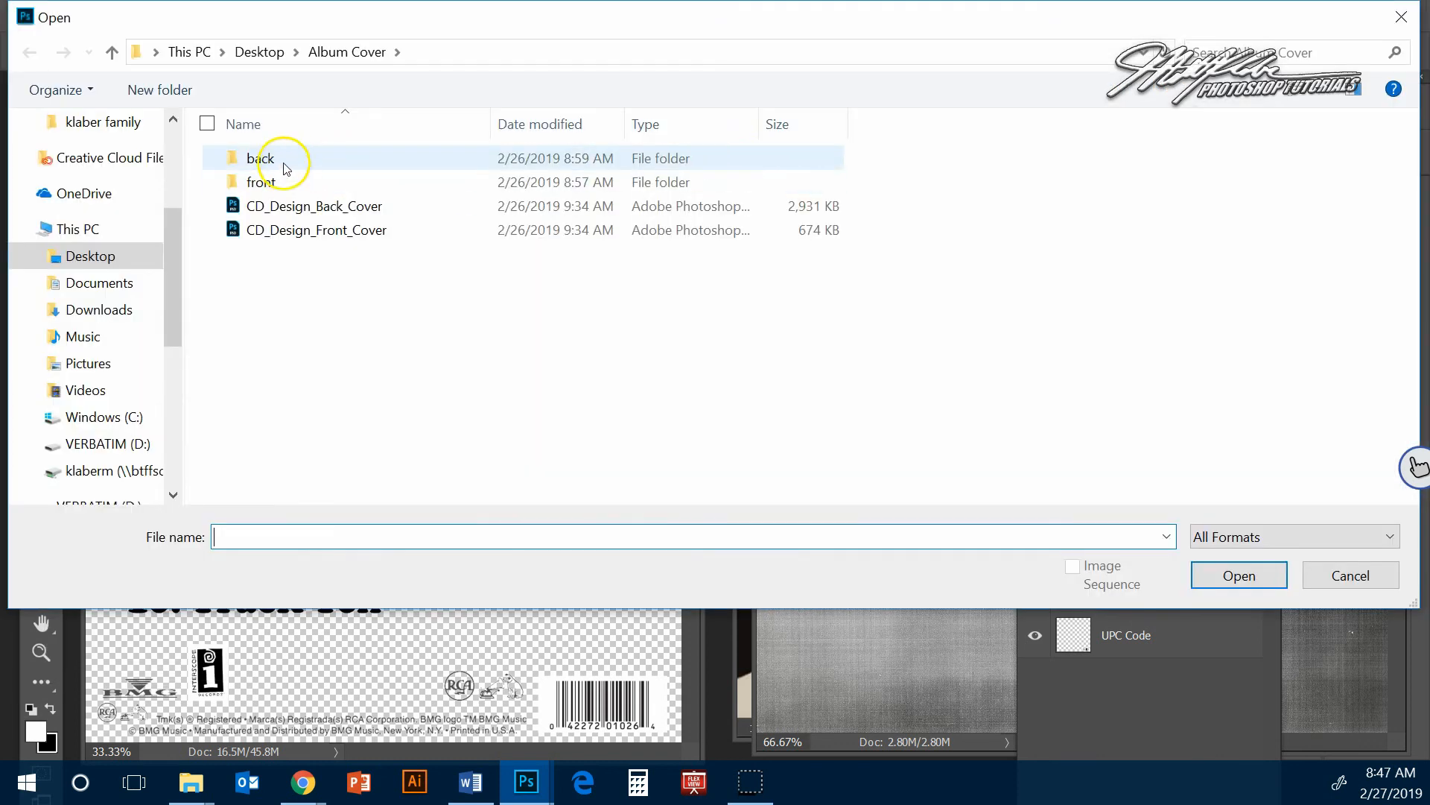
click(284, 187)
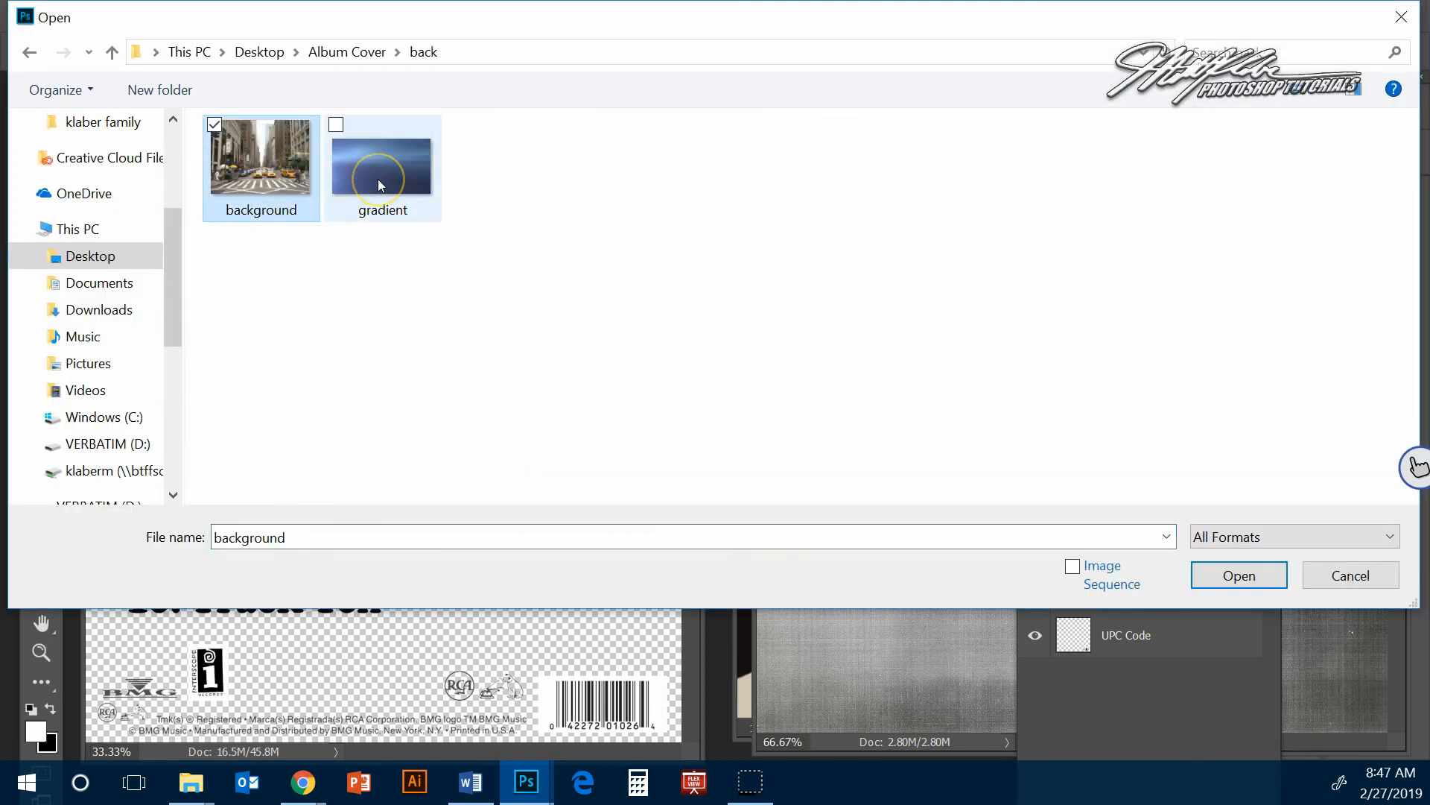
ctrl+click(413, 192)
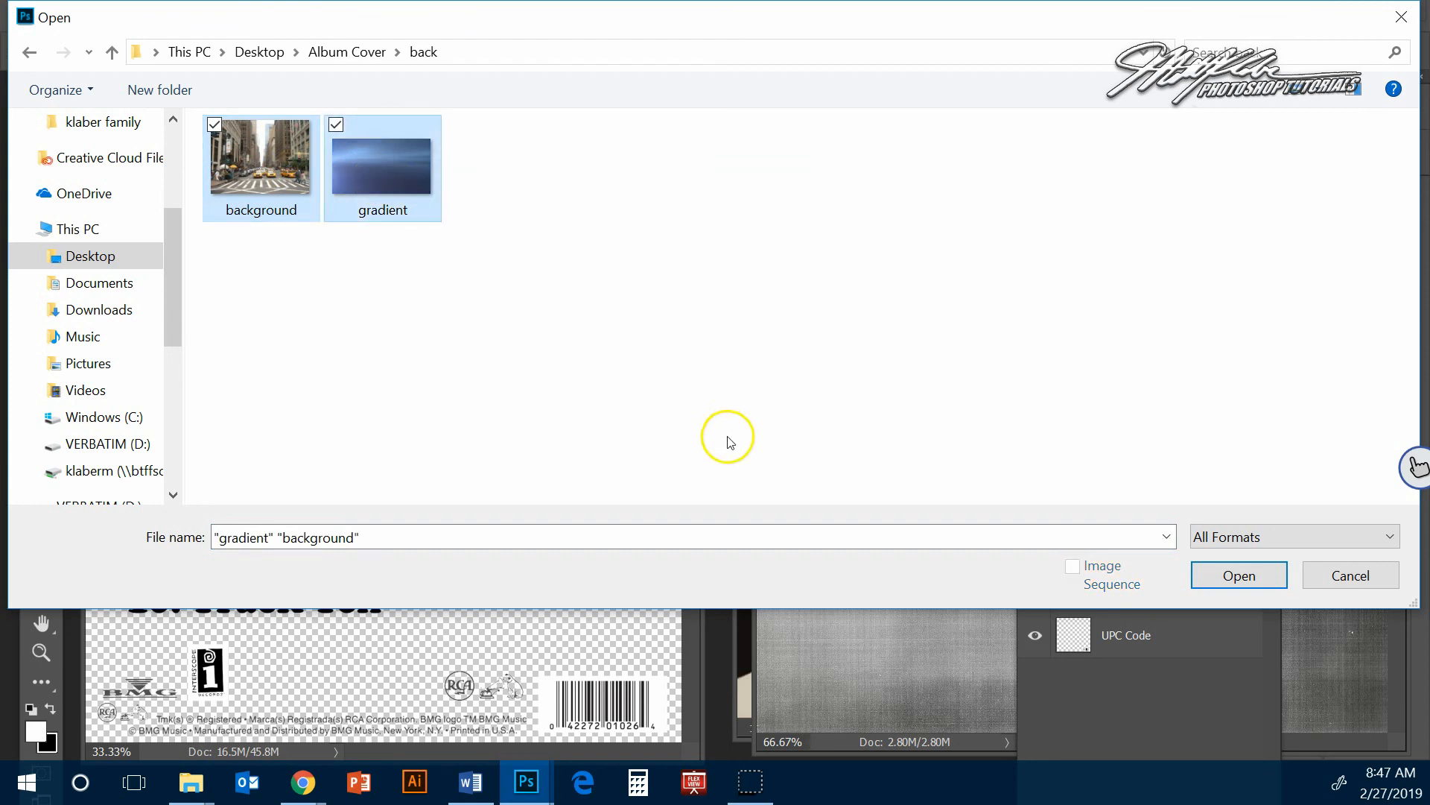
click(1239, 575)
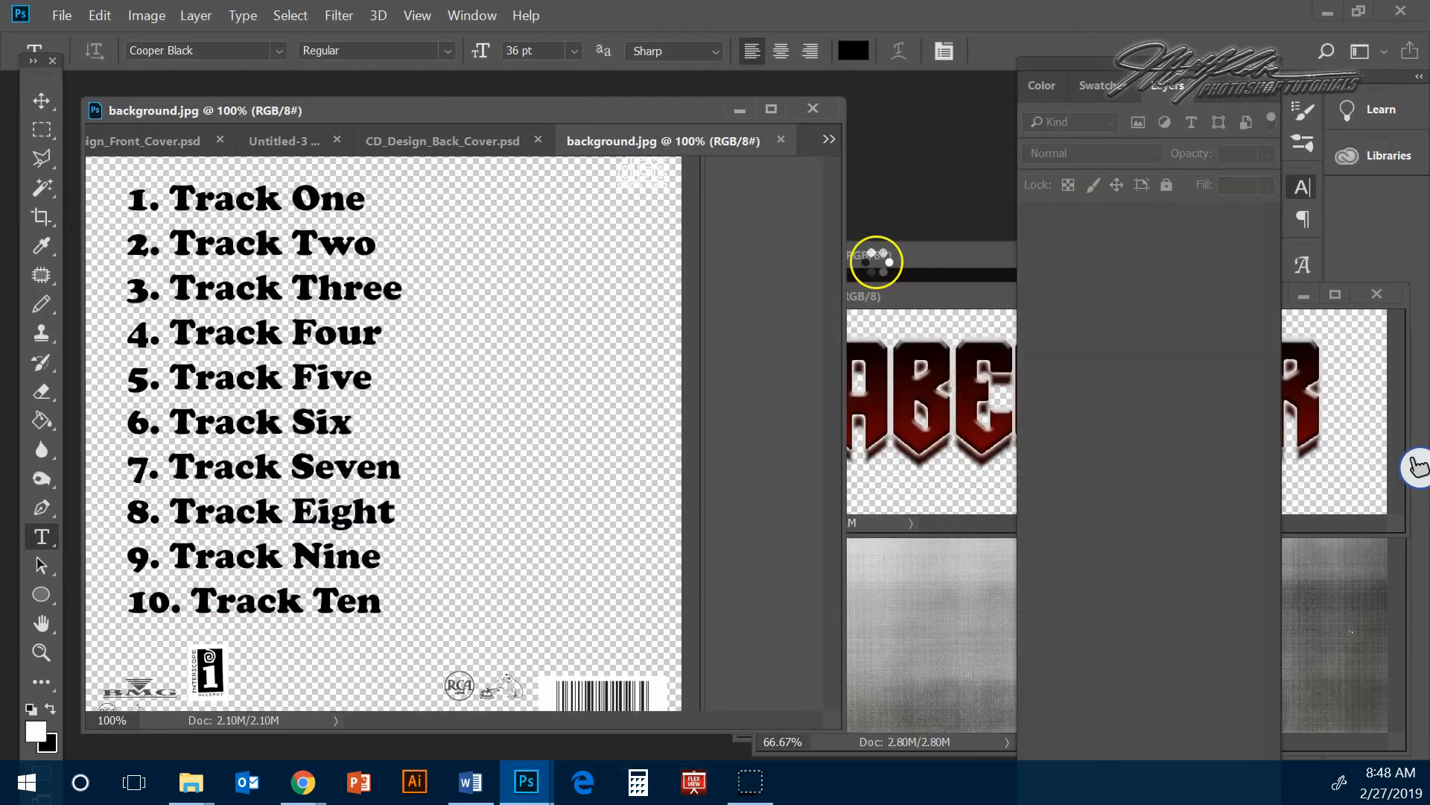
- Float the opened images in separate windows and copy the street photo into the back cover document with the Move tool
drag(642, 121, 1028, 332)
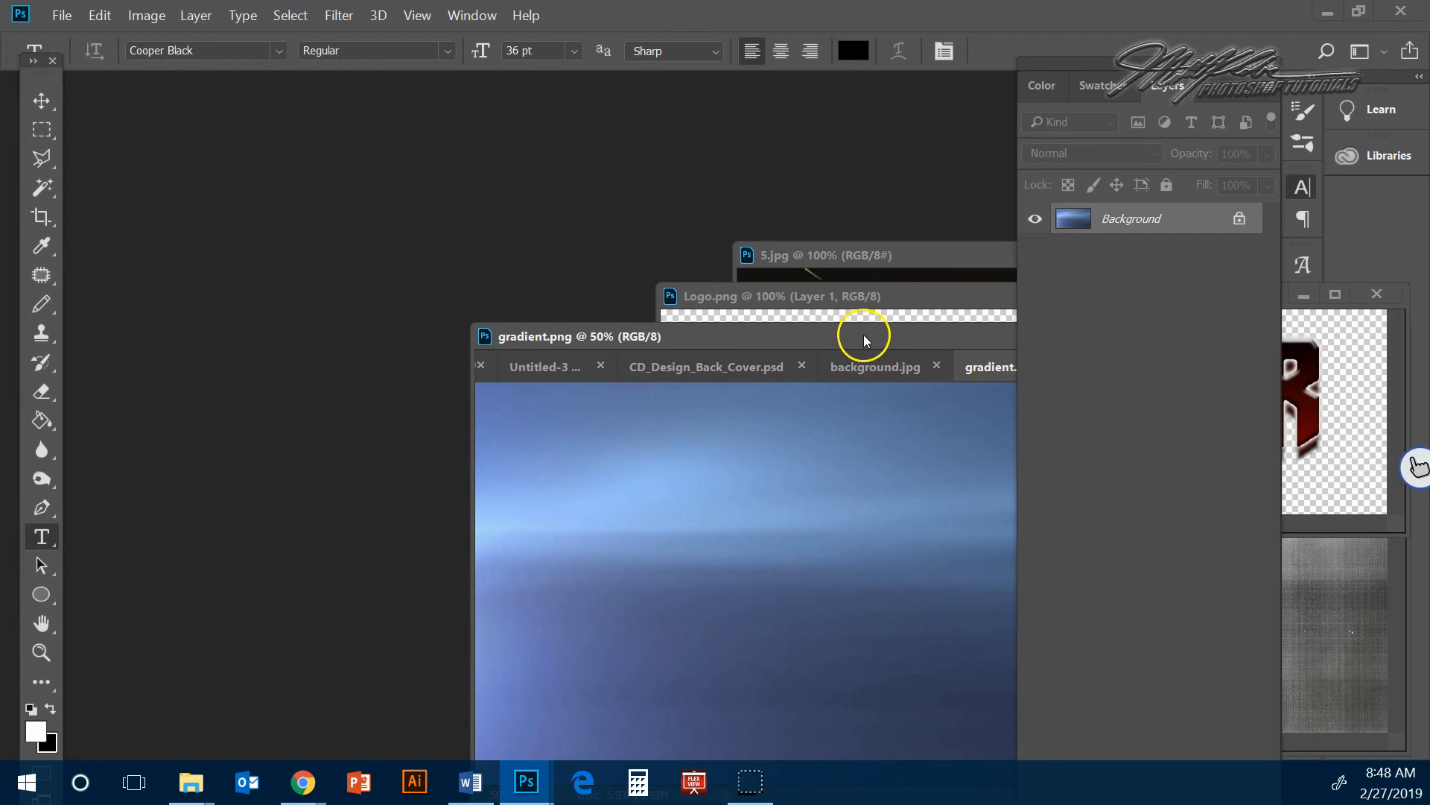
drag(864, 340, 581, 103)
drag(751, 134, 878, 277)
drag(695, 124, 849, 310)
click(41, 100)
drag(862, 383, 479, 297)
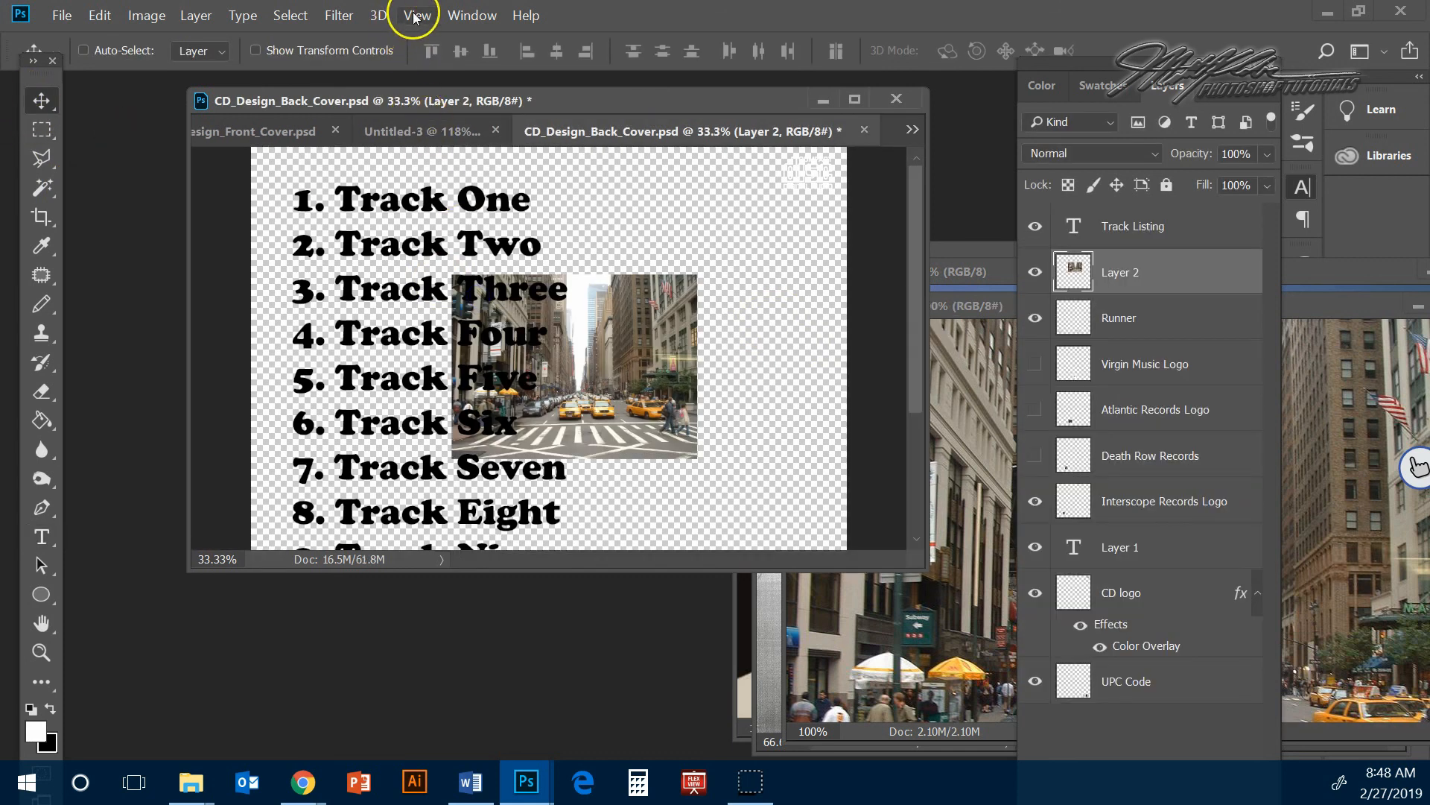
- Fit the back cover on screen and free-transform the street photo to fill the entire canvas
click(417, 16)
click(450, 217)
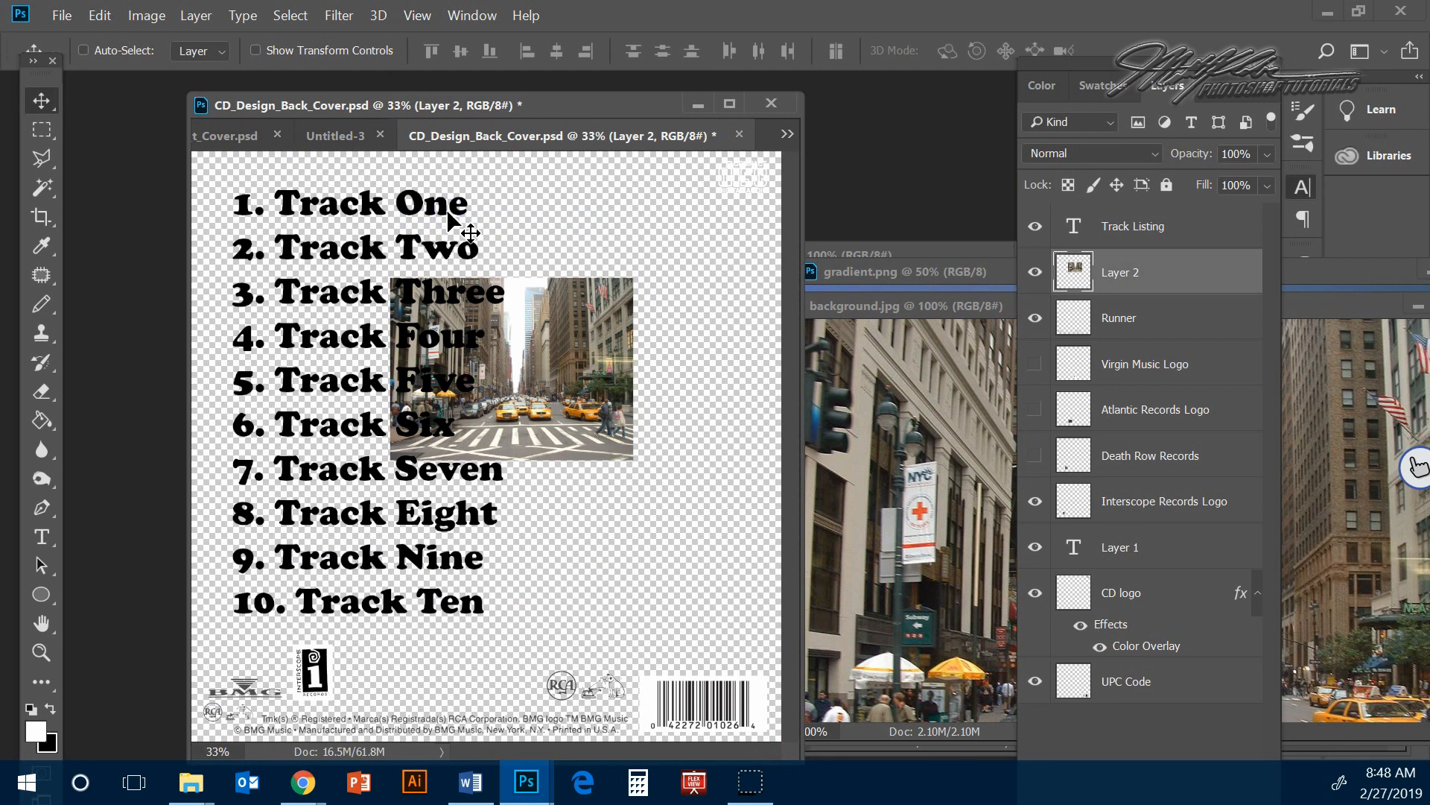
key(ctrl+t)
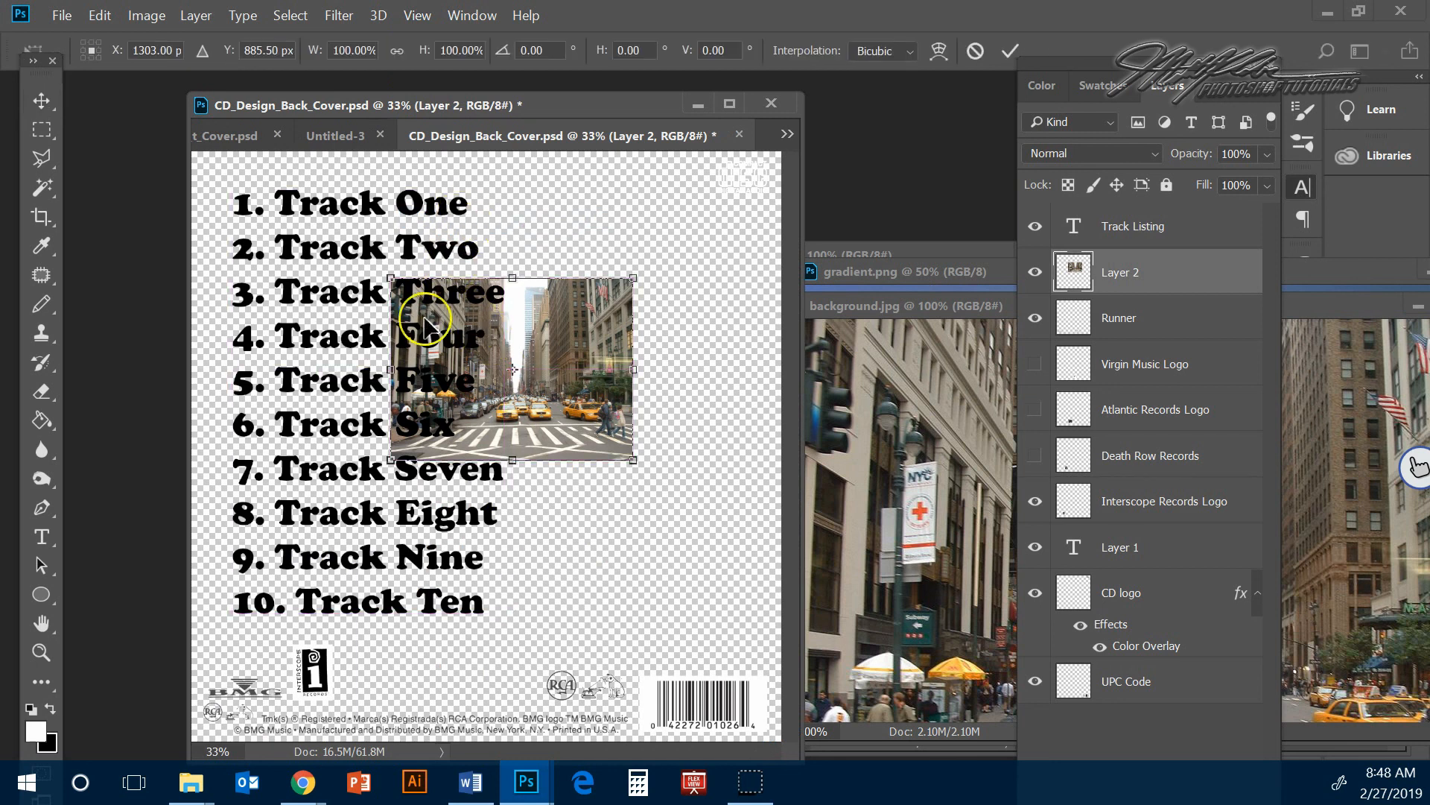
drag(391, 277, 179, 151)
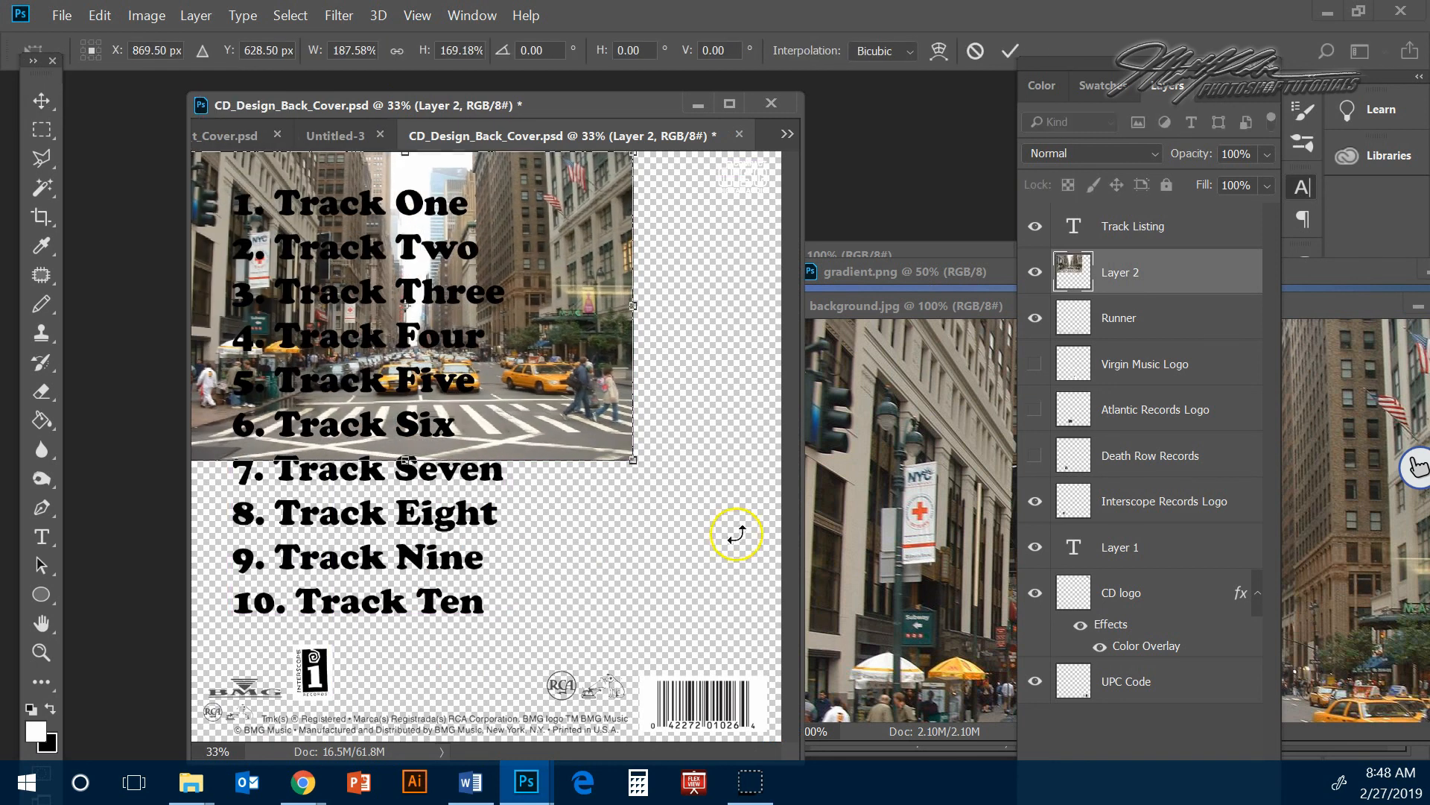
drag(627, 451, 808, 708)
click(875, 564)
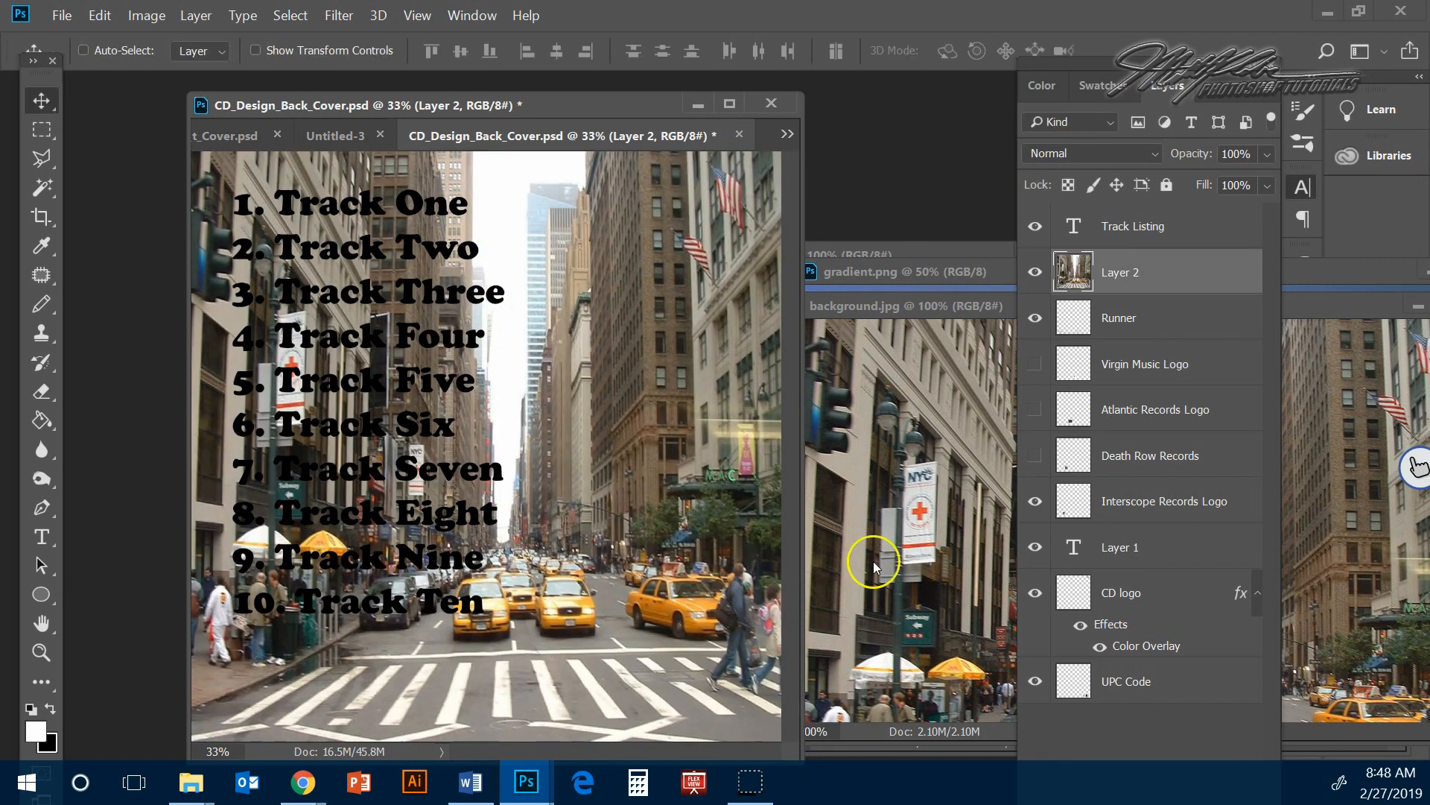
- Copy the blue gradient image into the back cover document and stretch it to cover the whole canvas
click(972, 273)
drag(974, 275, 689, 246)
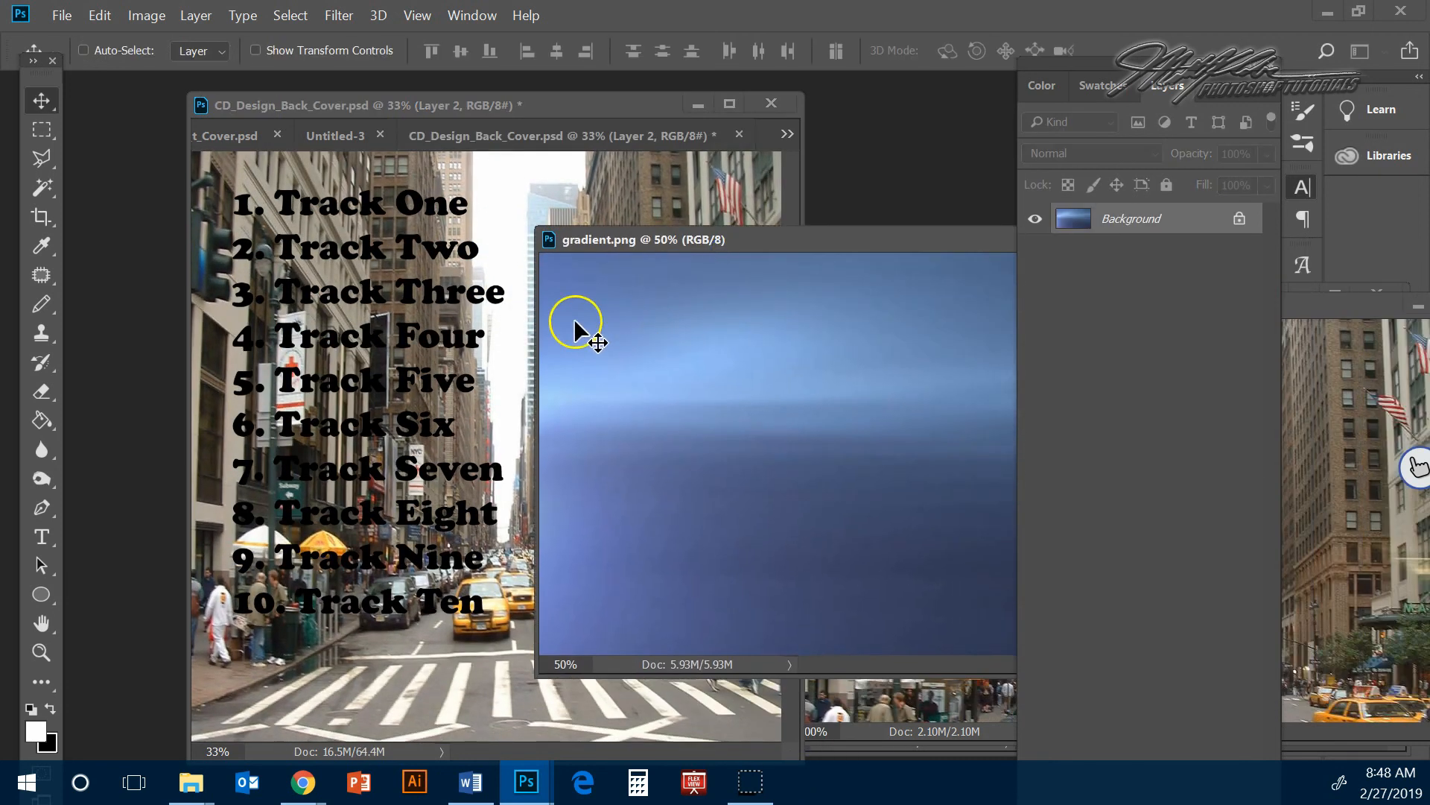
drag(524, 378, 264, 235)
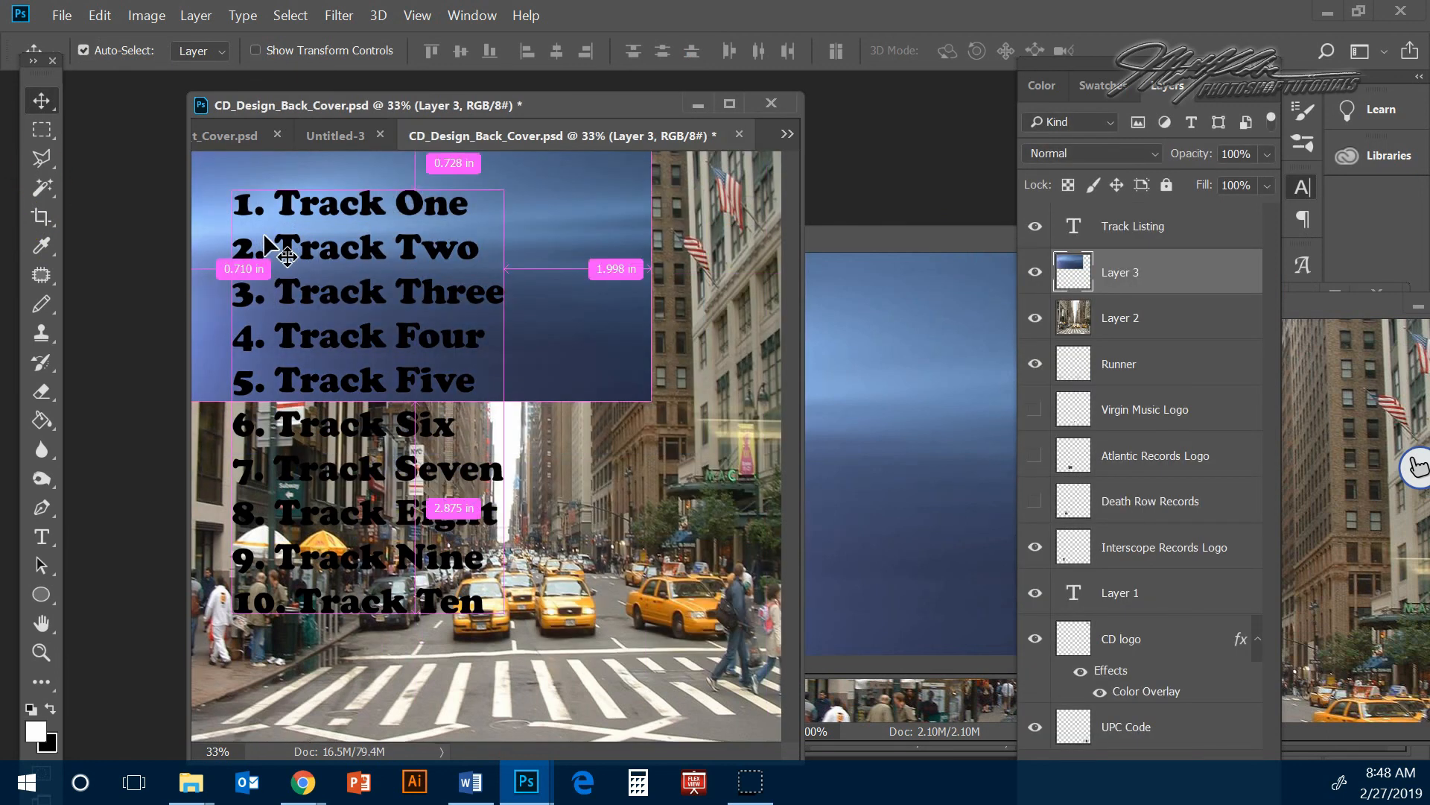
key(ctrl+t)
drag(648, 399, 815, 789)
key(Return)
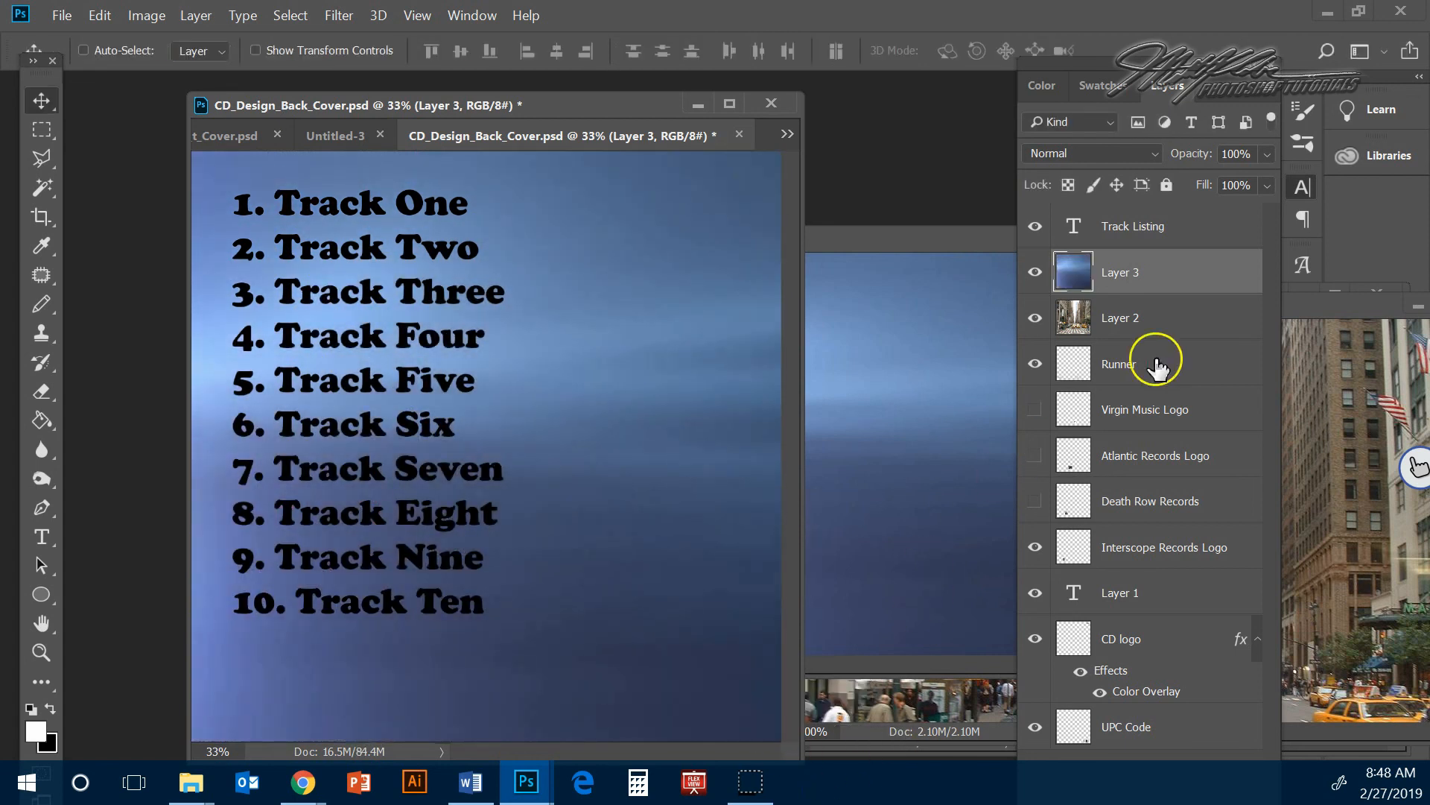
- Try several blend modes on the gradient layer and set it to Linear Burn
click(1158, 154)
click(1134, 190)
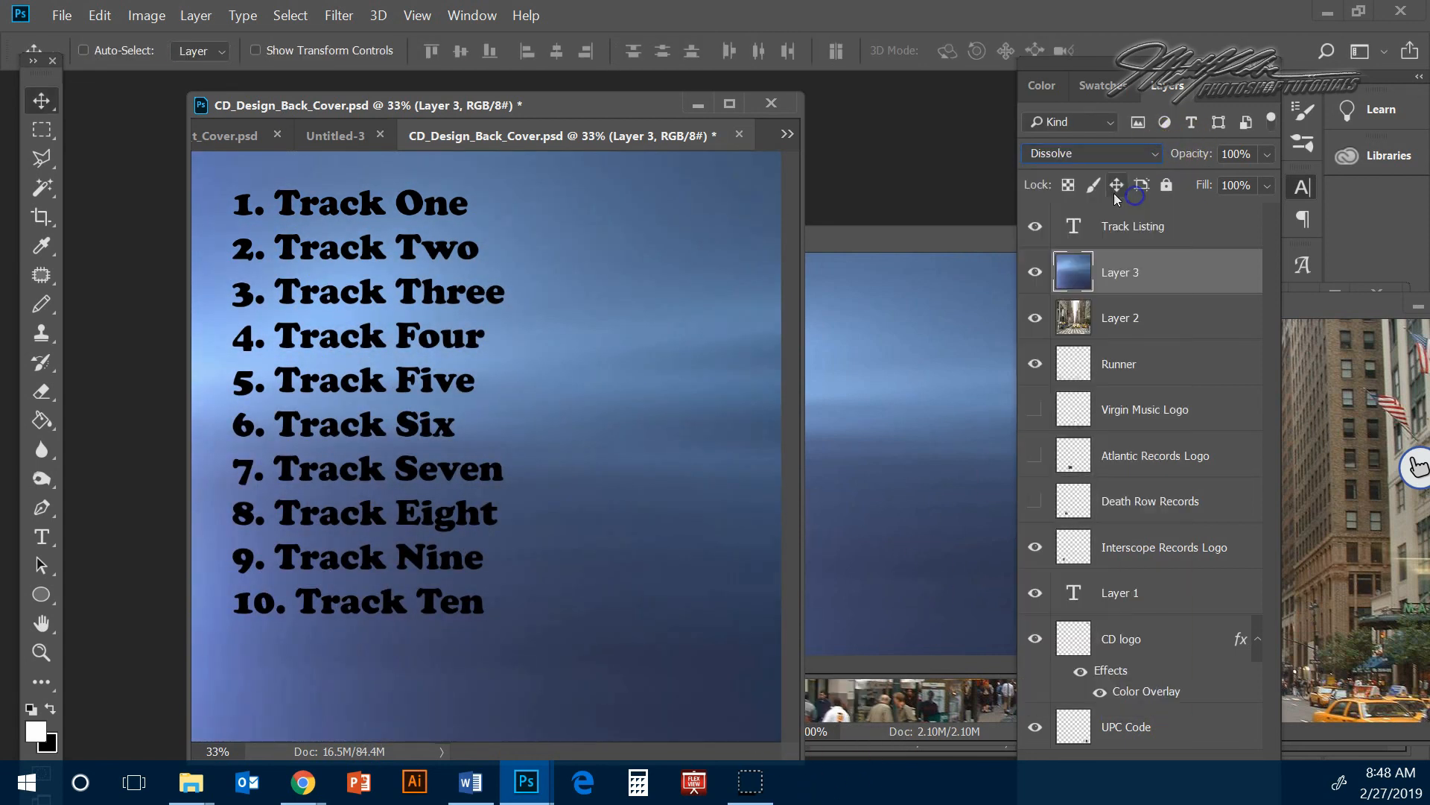
scroll(1084, 153, down, 2)
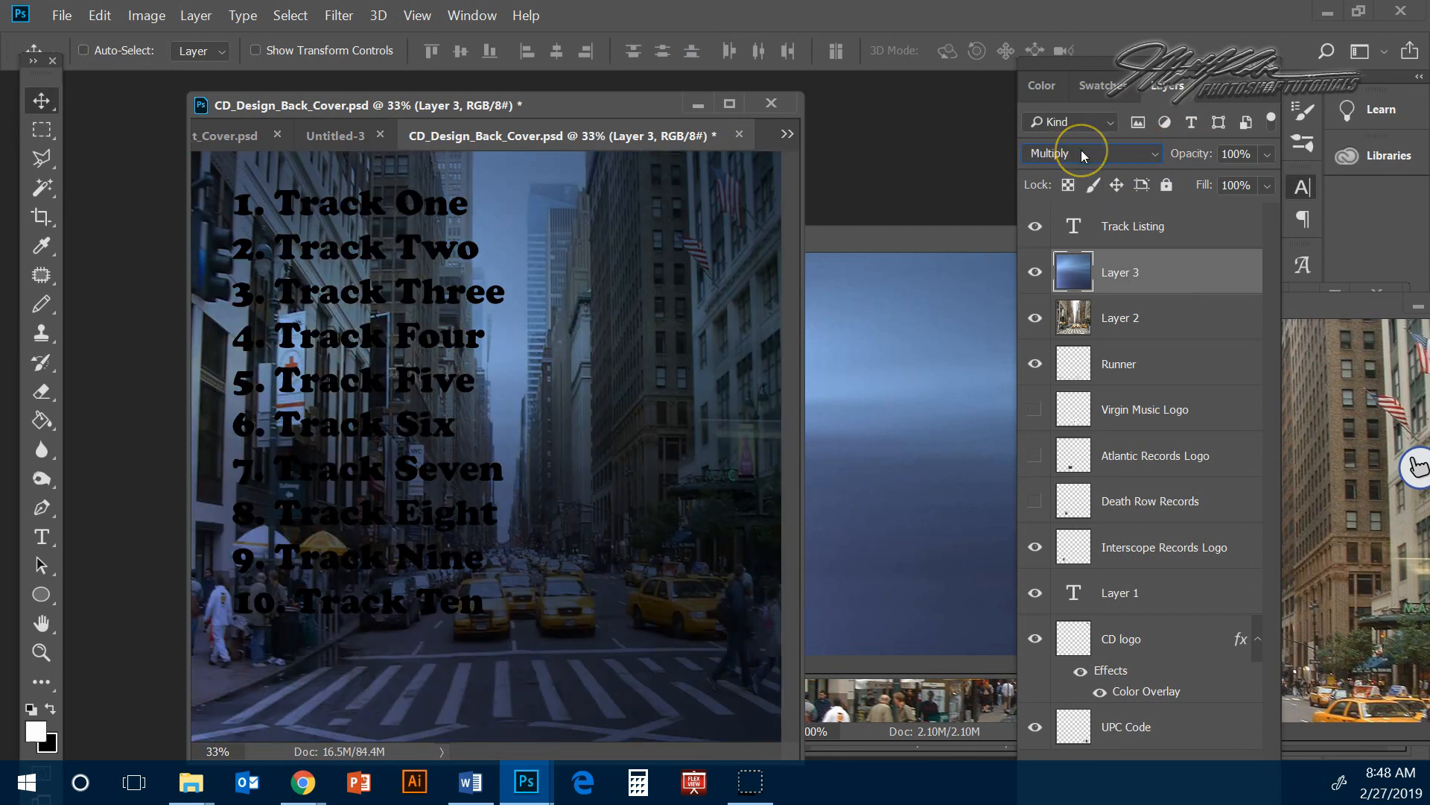
scroll(1084, 153, down, 1)
scroll(1084, 153, down, 1)
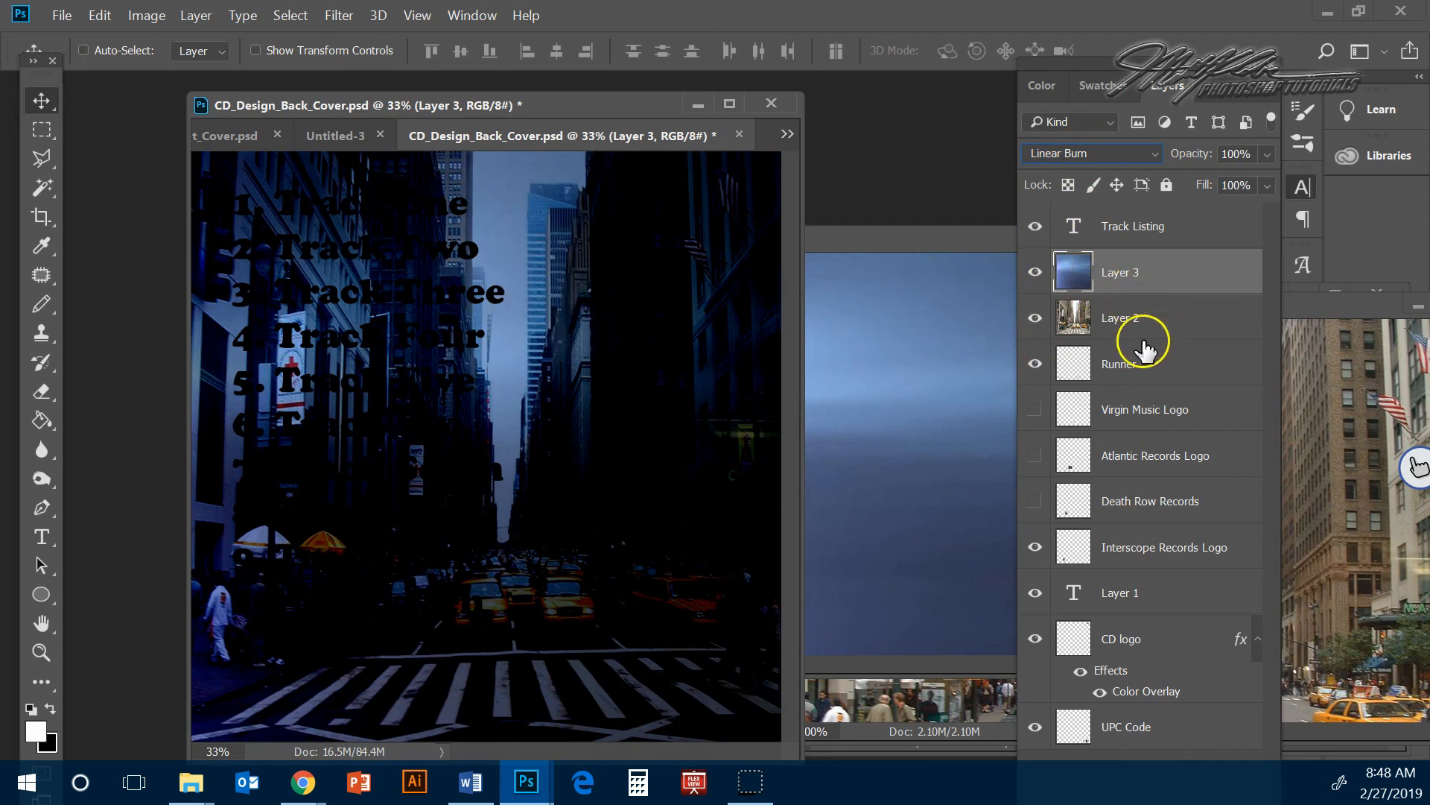
- Move the street photo layer to the bottom of the layer stack and place the gradient layer directly above it
click(1157, 306)
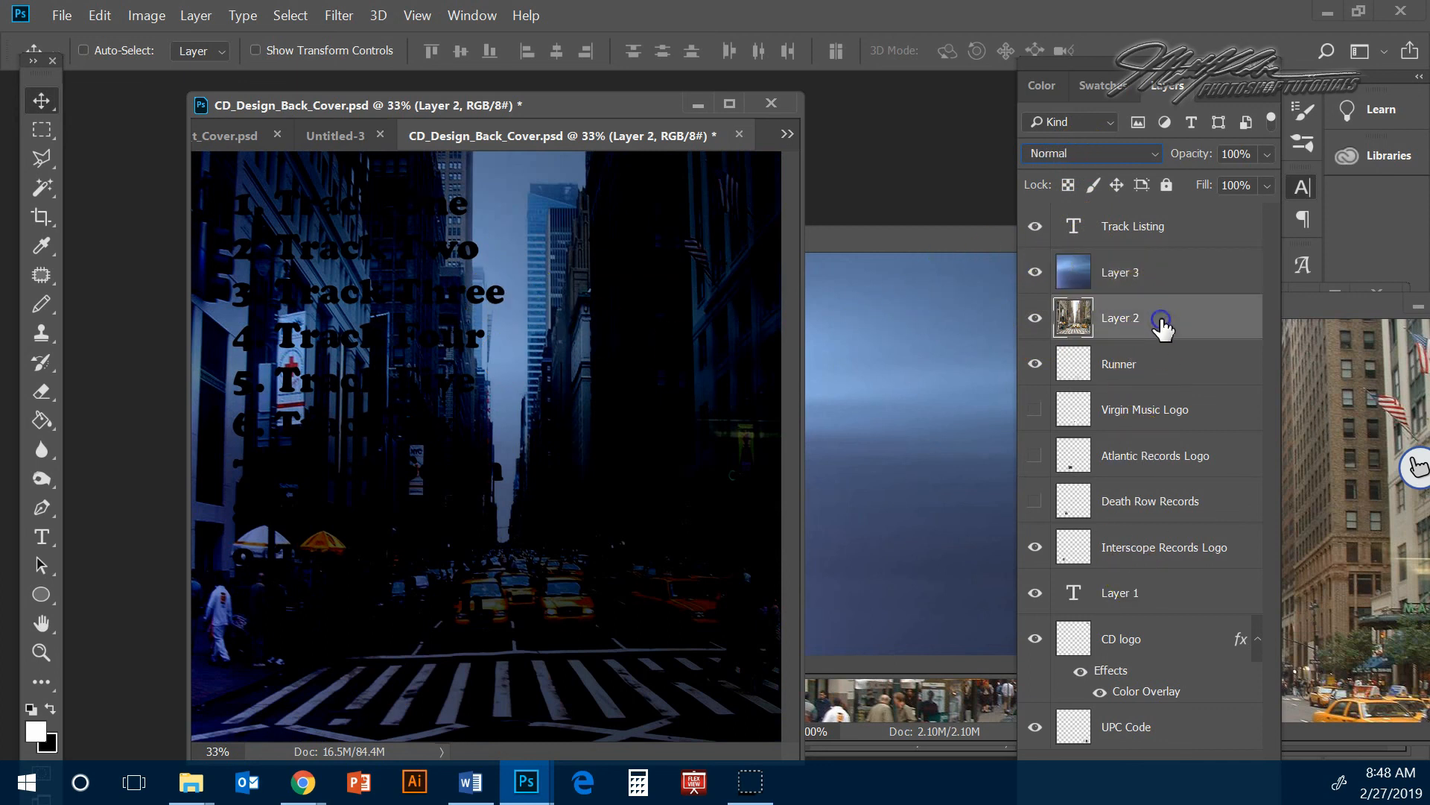
mouse_move(1168, 299)
mouse_down()
mouse_move(1192, 473)
mouse_move(1194, 738)
mouse_up()
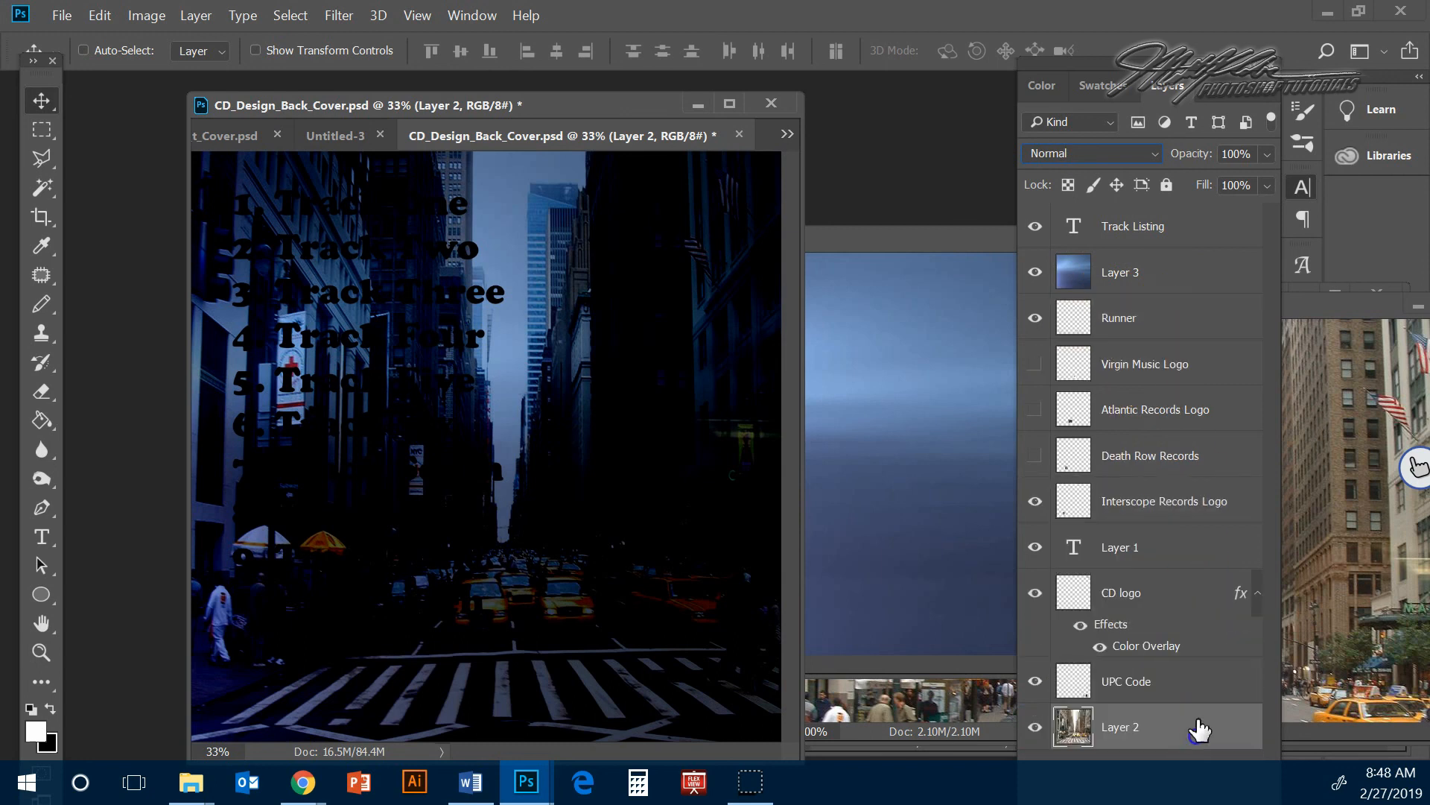
click(1168, 283)
drag(1171, 278, 1196, 684)
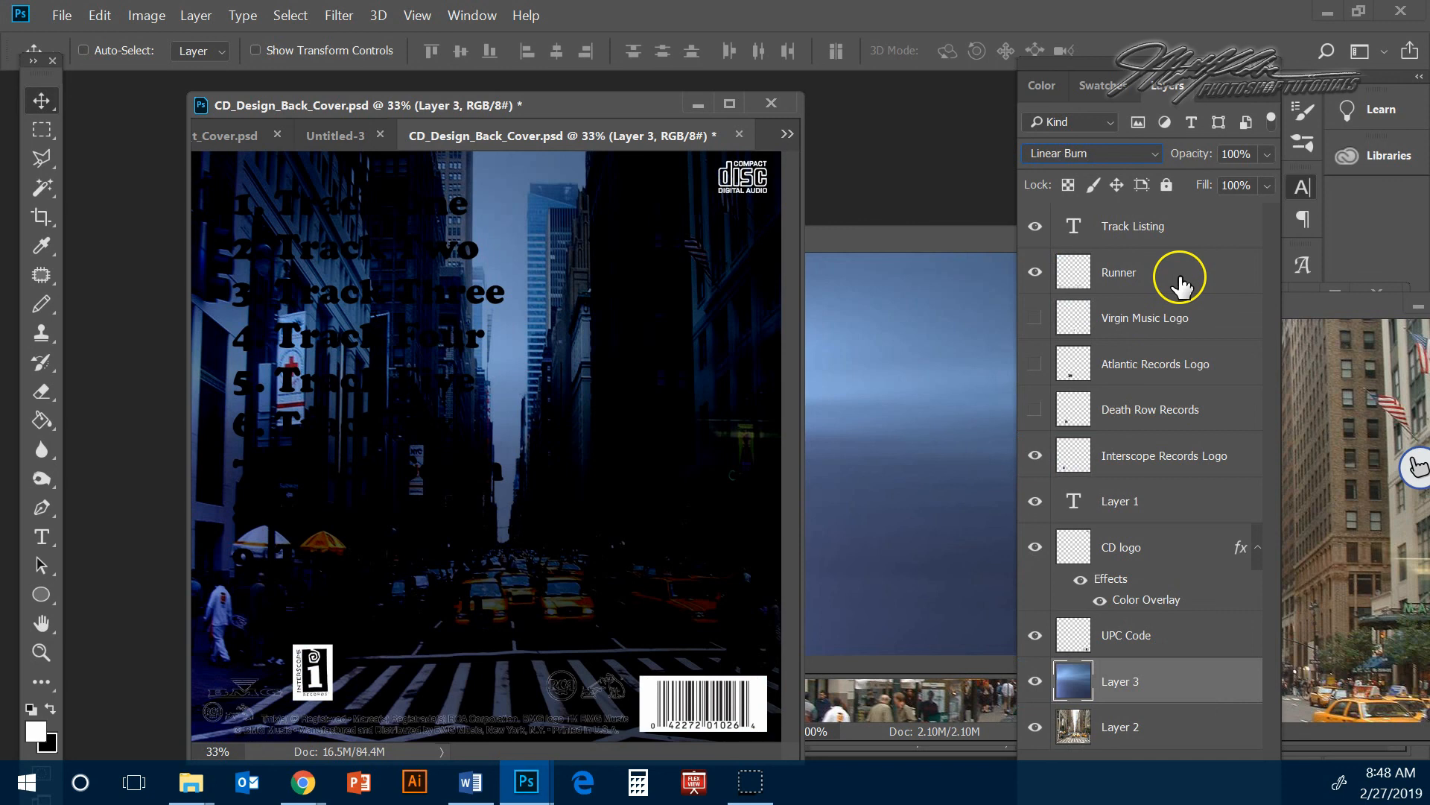
- Apply a white Color Overlay at 100% opacity to the Track Listing text layer
click(1181, 229)
double_click(1185, 237)
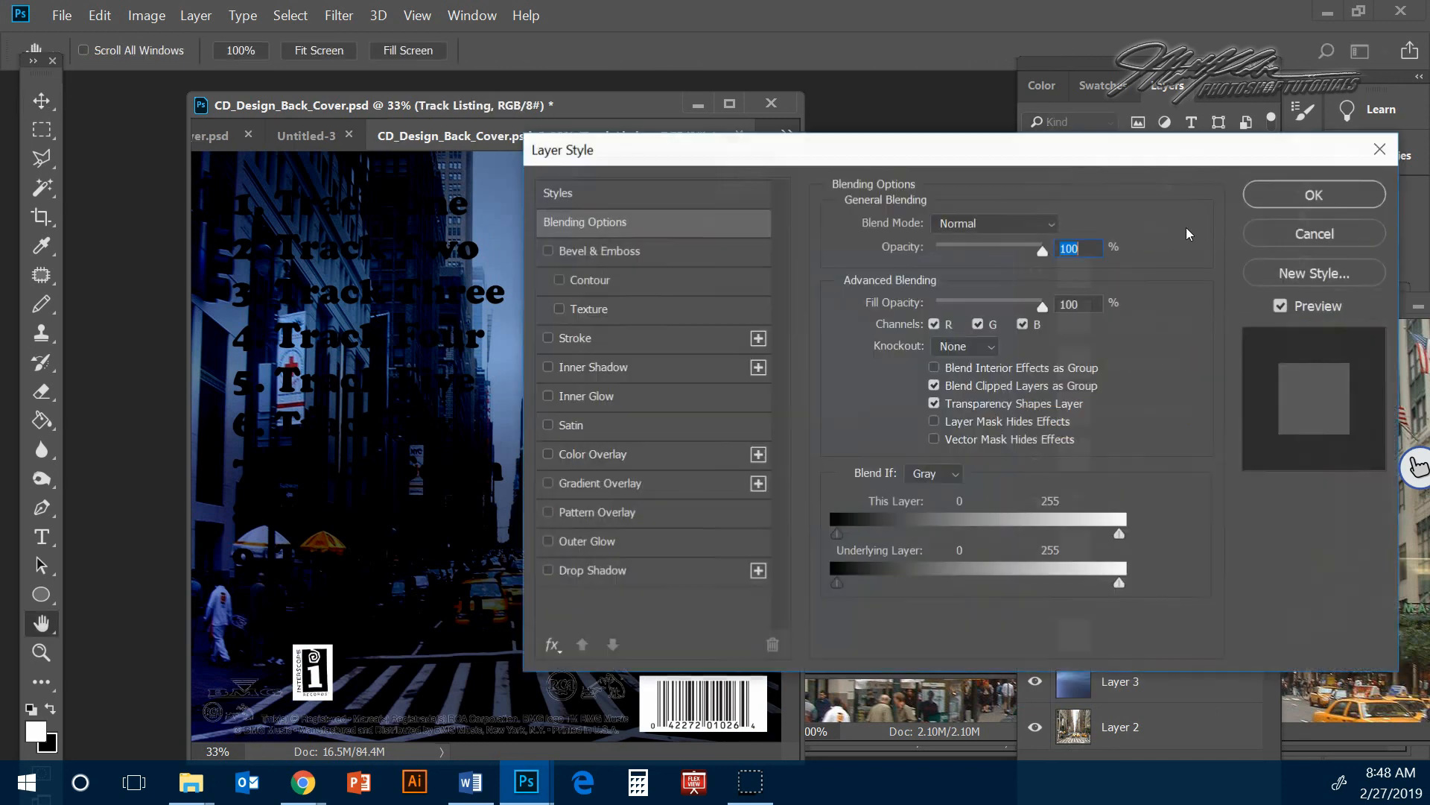
click(656, 456)
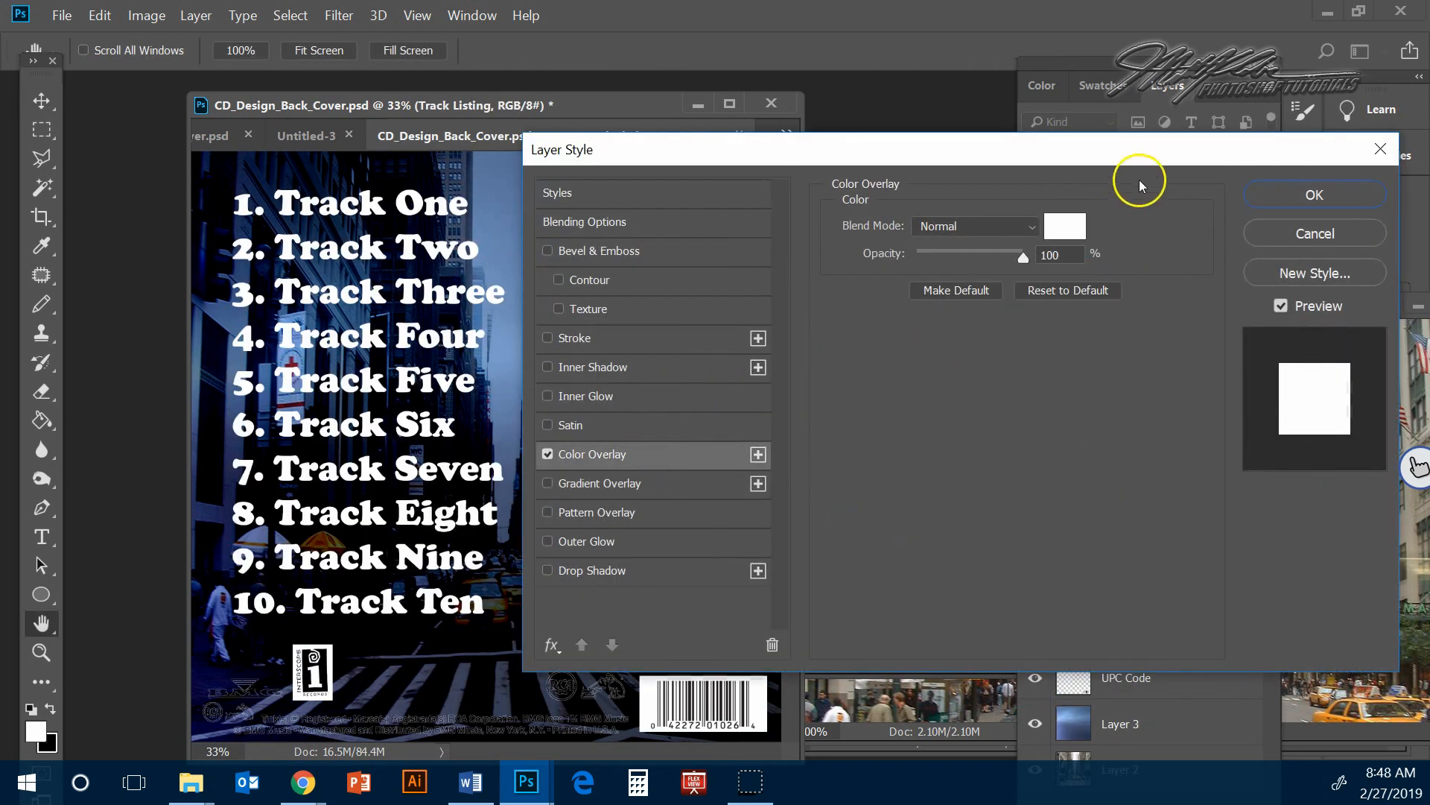
click(1315, 197)
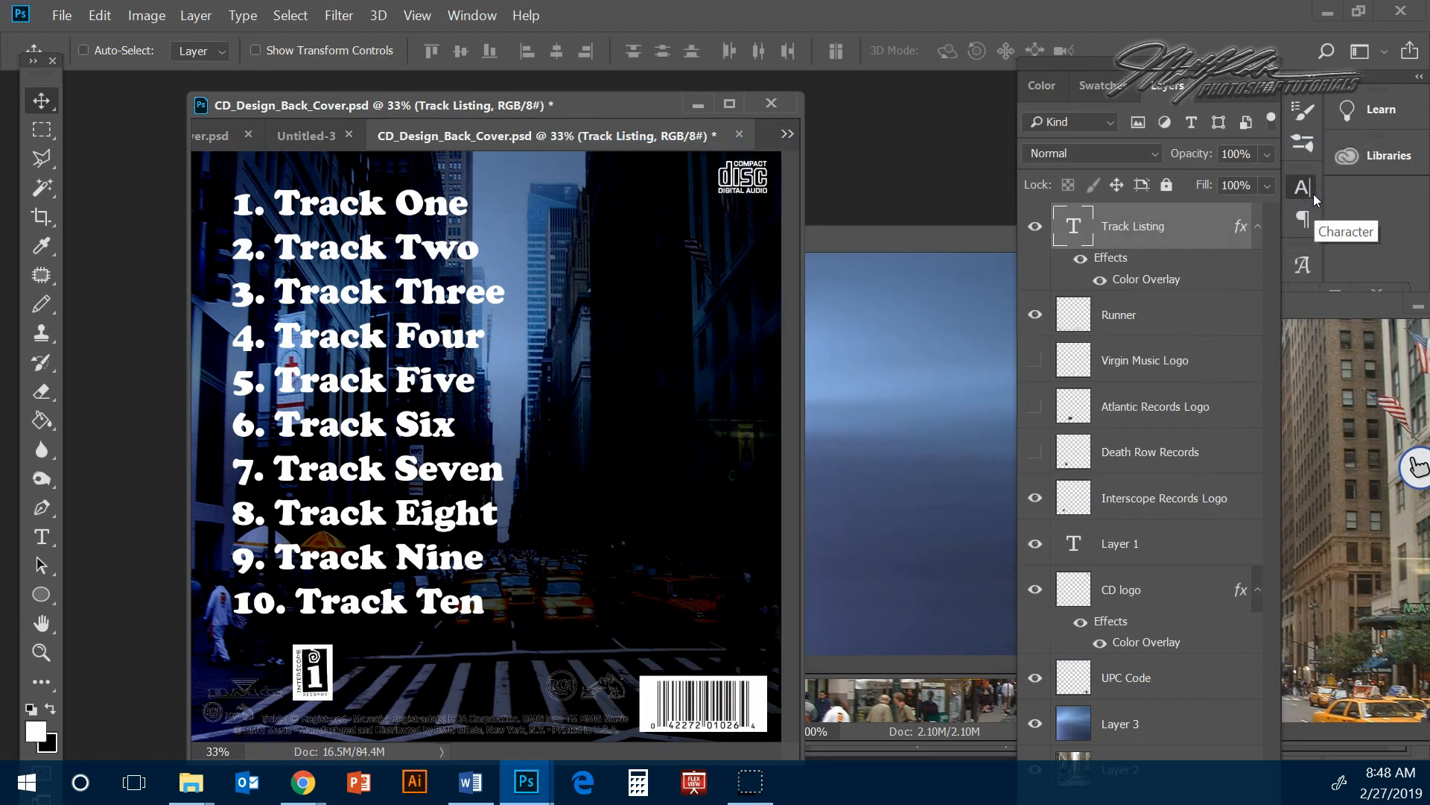
- Apply a white Color Overlay with Normal blend mode and 100% opacity to the Runner layer
click(1228, 503)
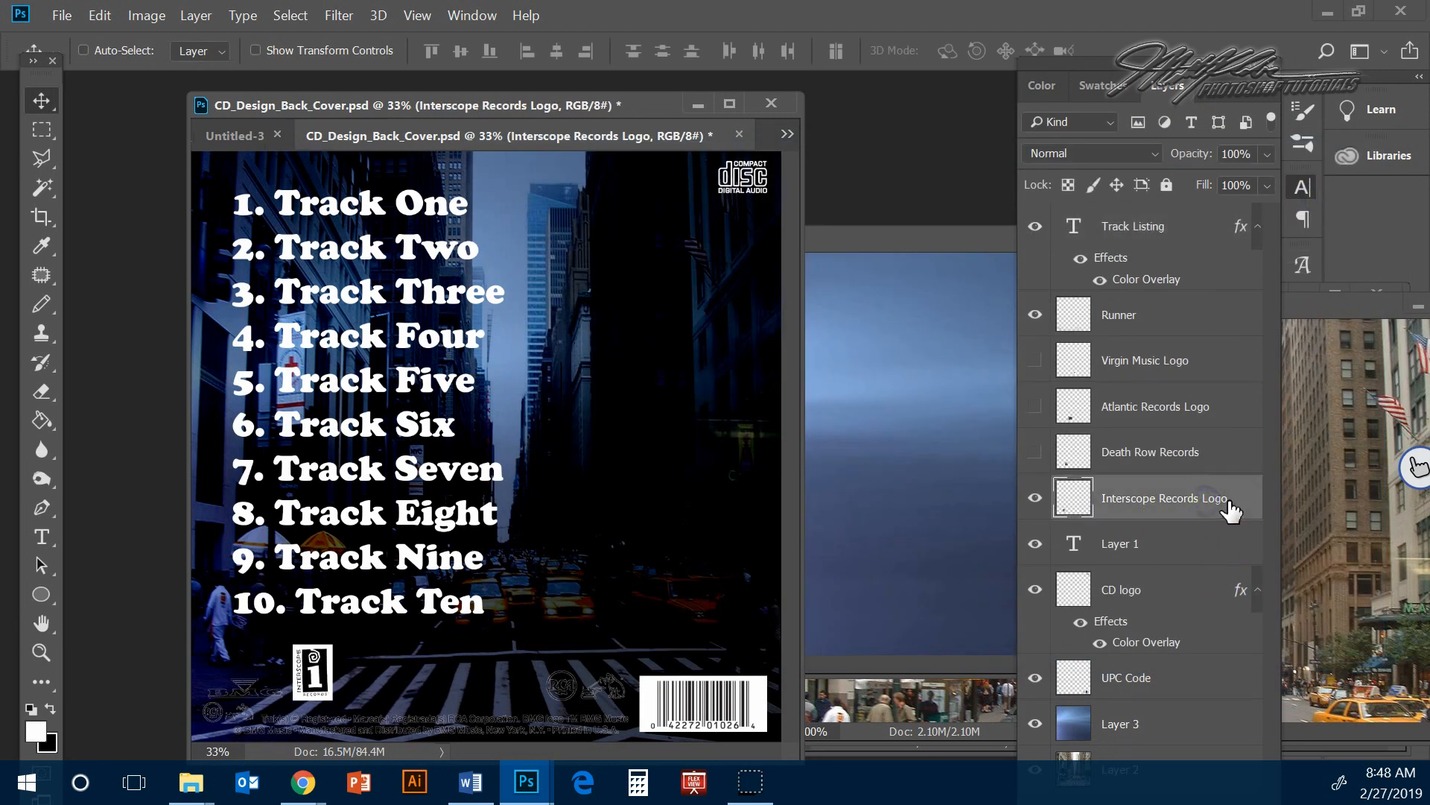
click(1181, 319)
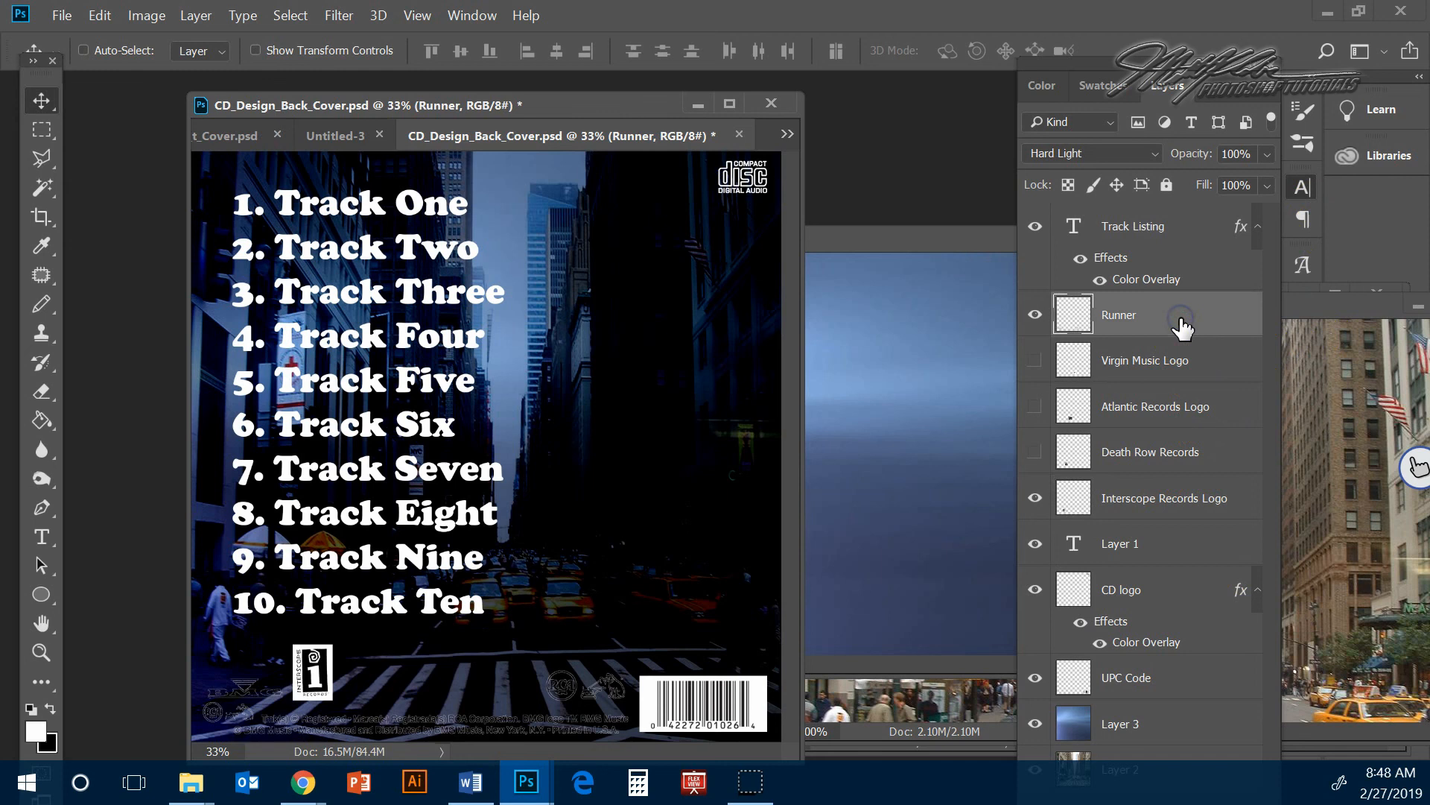
double_click(1181, 320)
click(699, 453)
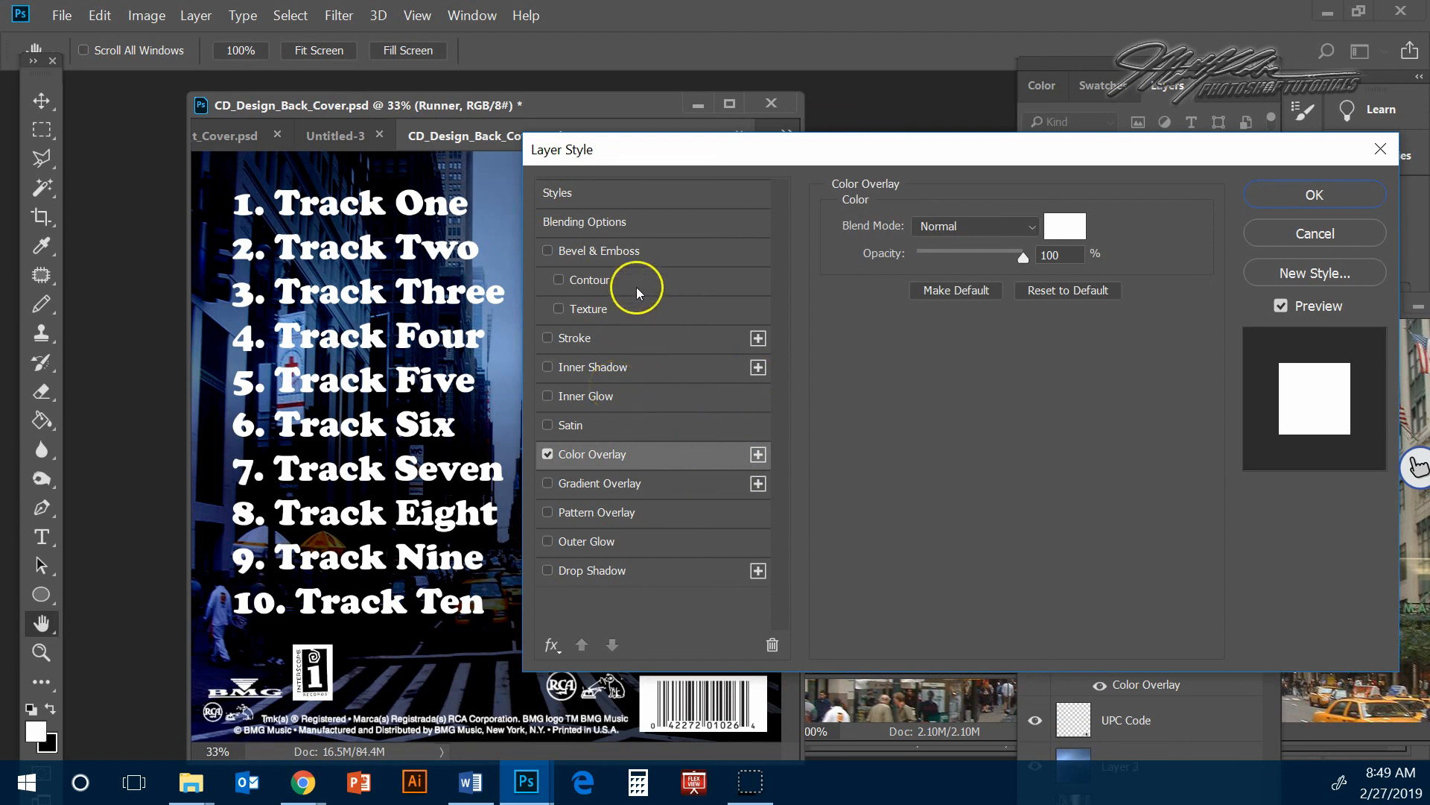
click(1289, 188)
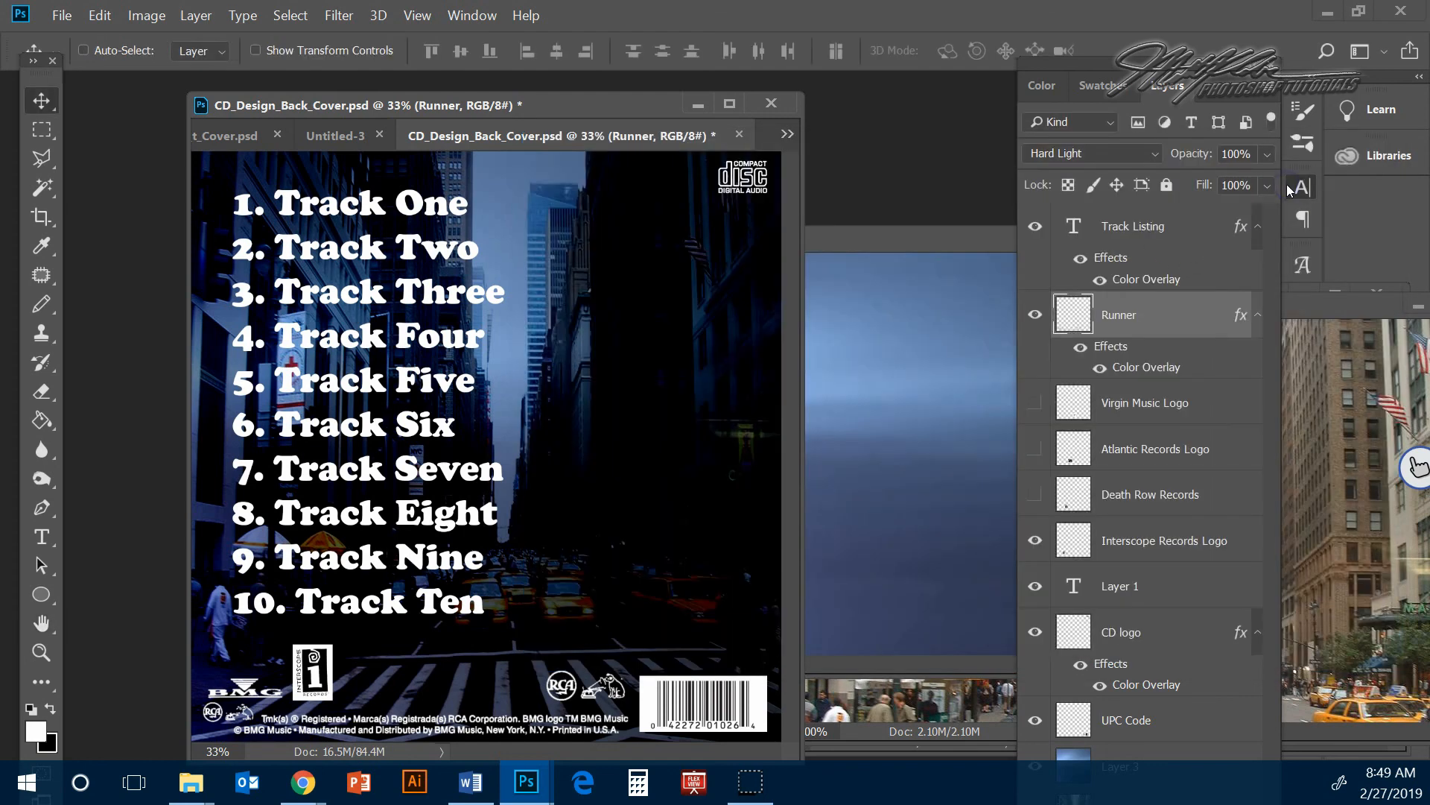